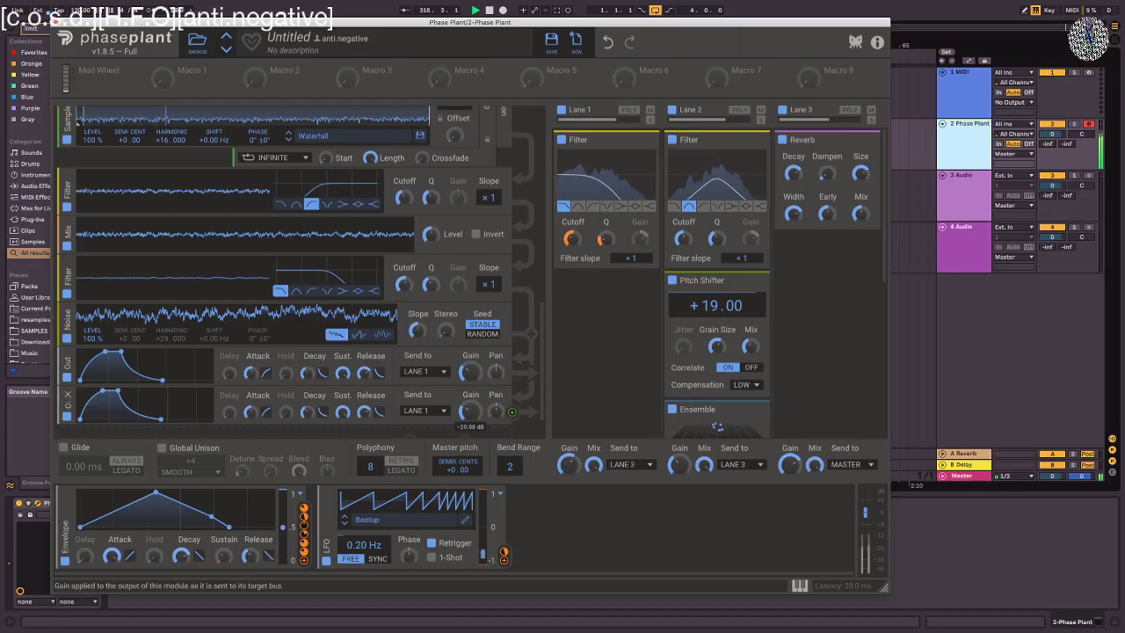
- Fine-tune an Out module's gain, and set the lane 2 Pitch Shifter to +14.00 semitones with a 66% mix
drag(470, 372, 470, 378)
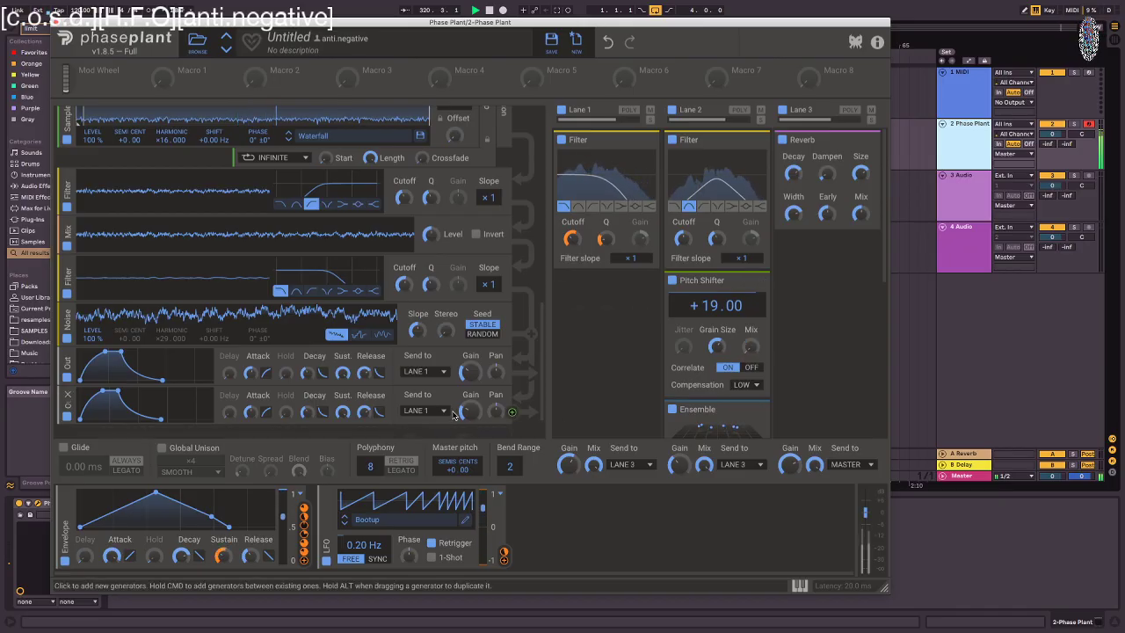
mouse_move(719, 307)
mouse_down()
mouse_move(718, 343)
mouse_move(719, 307)
mouse_up()
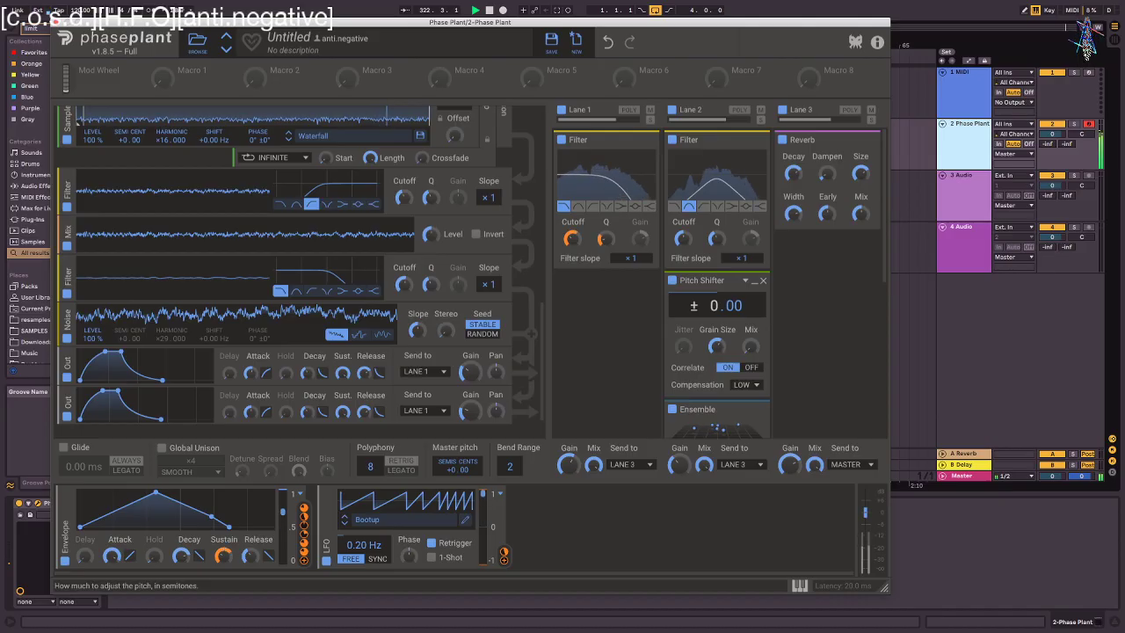
drag(751, 347, 718, 275)
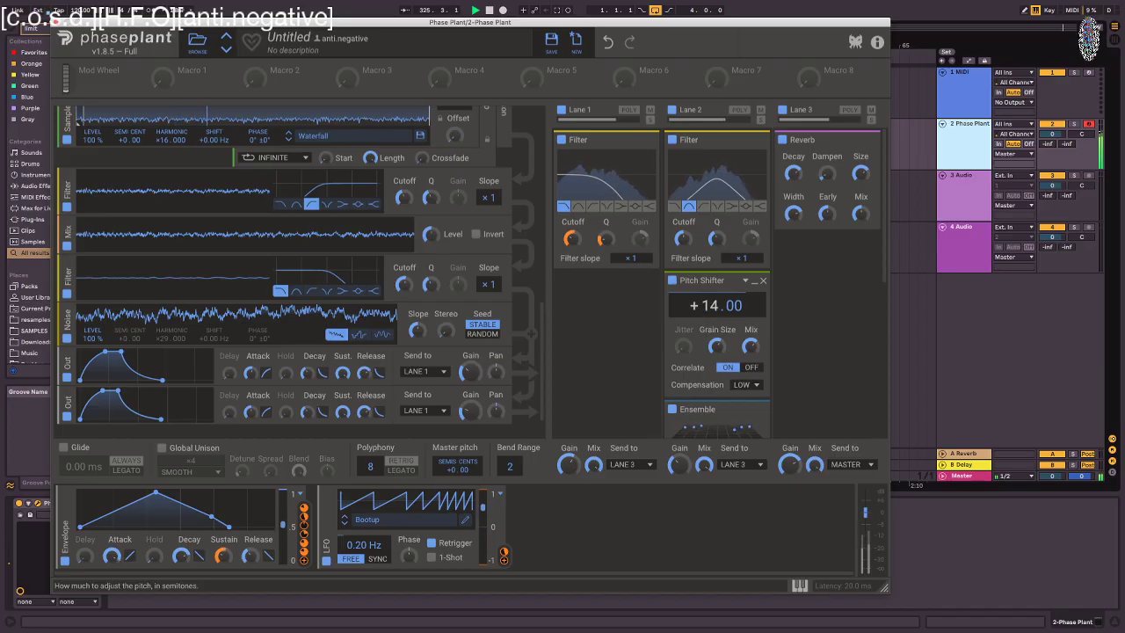
mouse_move(750, 347)
mouse_down()
mouse_move(750, 313)
mouse_move(748, 353)
mouse_up()
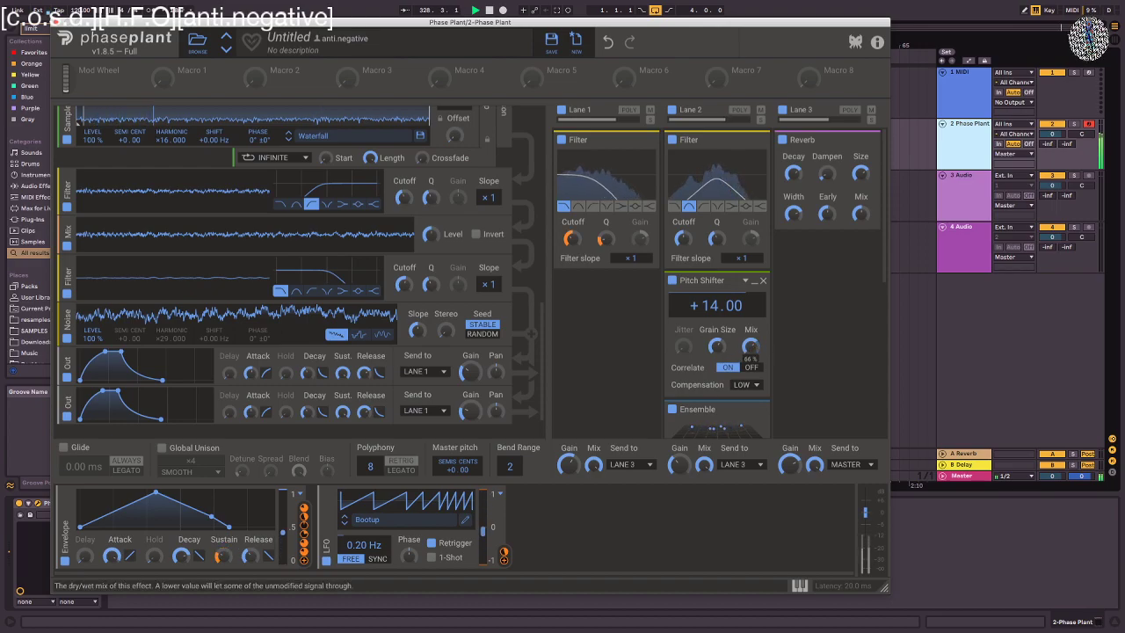
- Adjust the lane 1 filter's cutoff and reshape the first envelope's attack and decay curves
drag(572, 241, 578, 243)
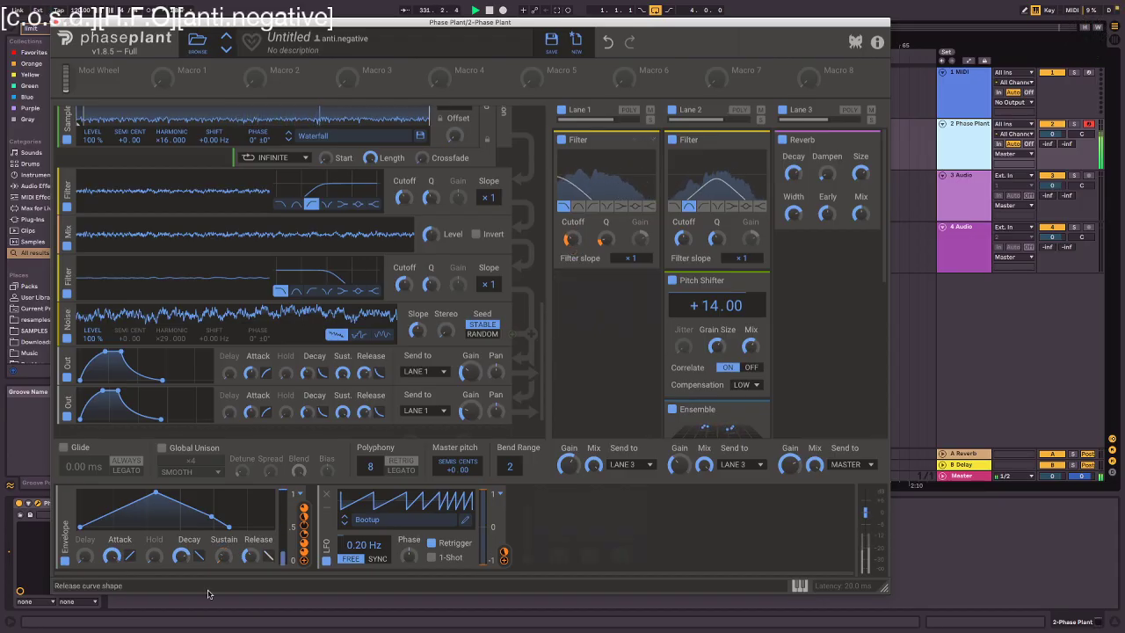
drag(112, 557, 129, 560)
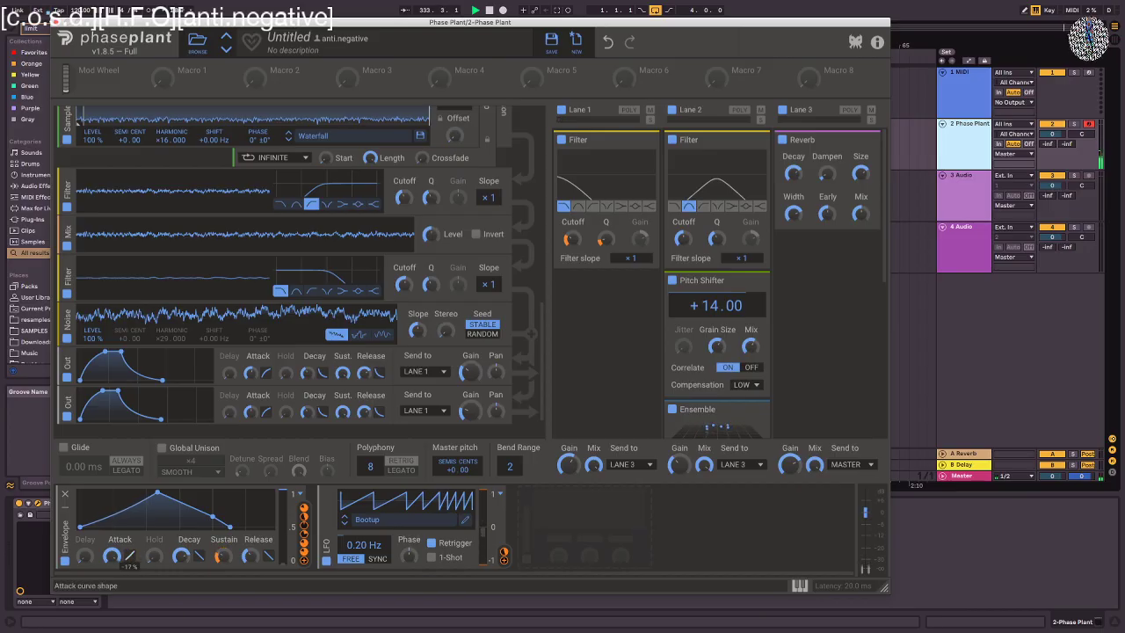
drag(199, 556, 199, 538)
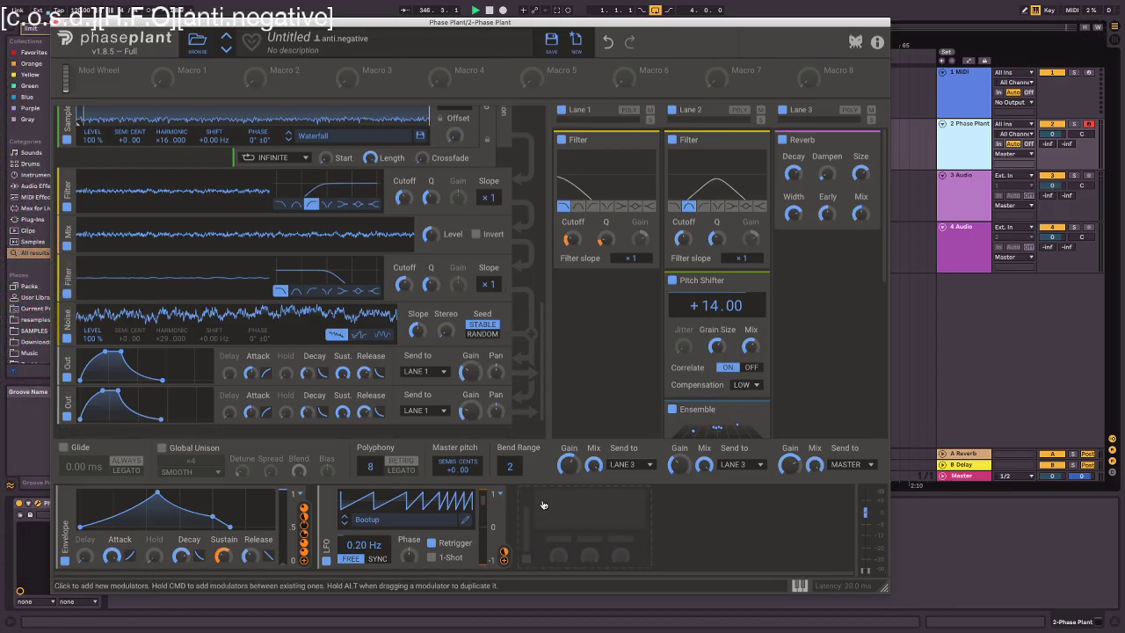
- Set the lane 2 Pitch Shifter to +12.00 semitones and turn its mix down low
mouse_move(2, 402)
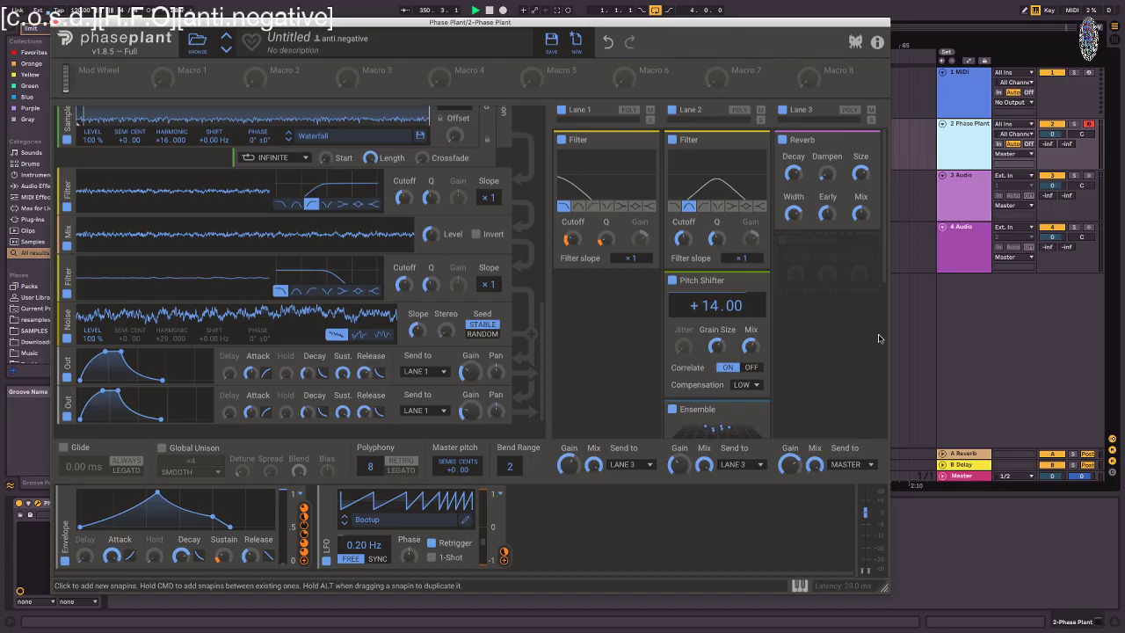
drag(613, 22, 694, 5)
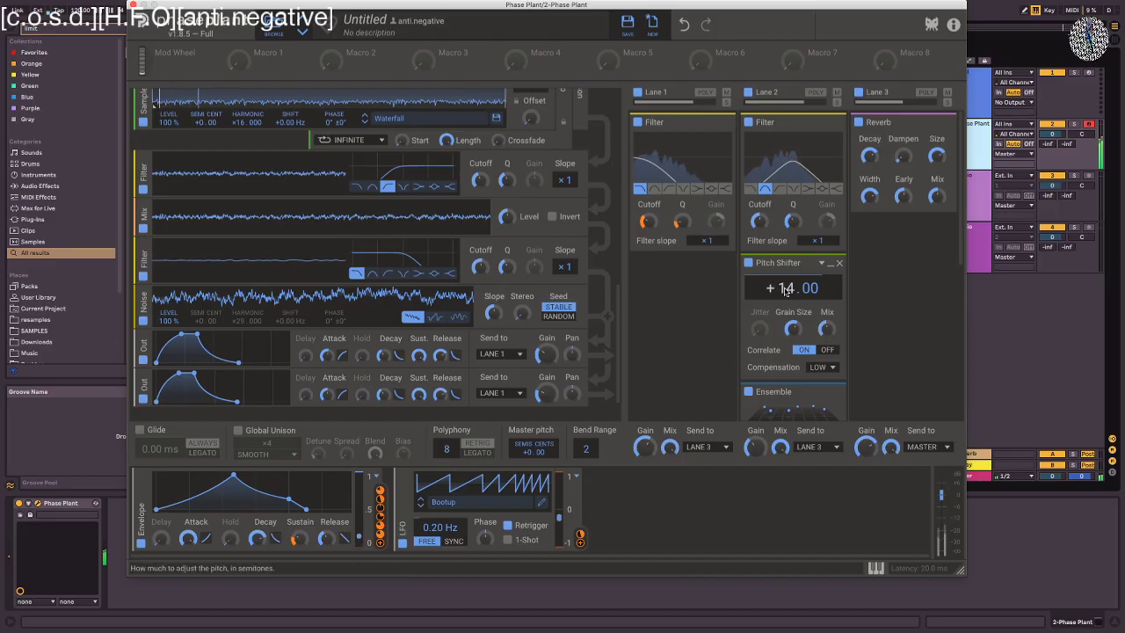
drag(825, 328, 826, 378)
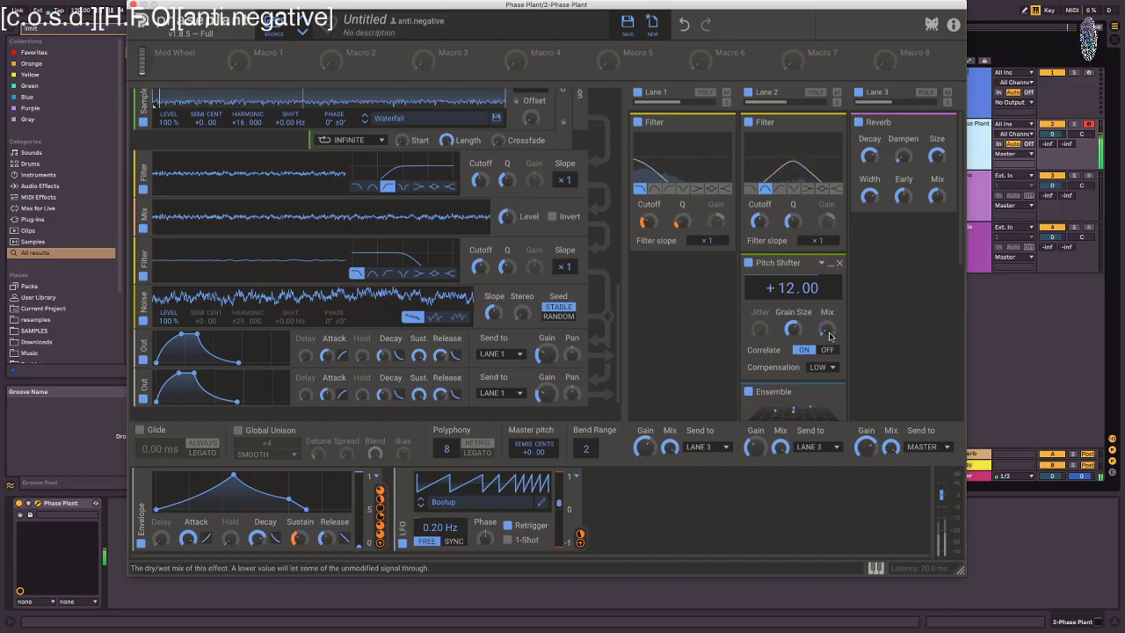
drag(826, 329, 826, 337)
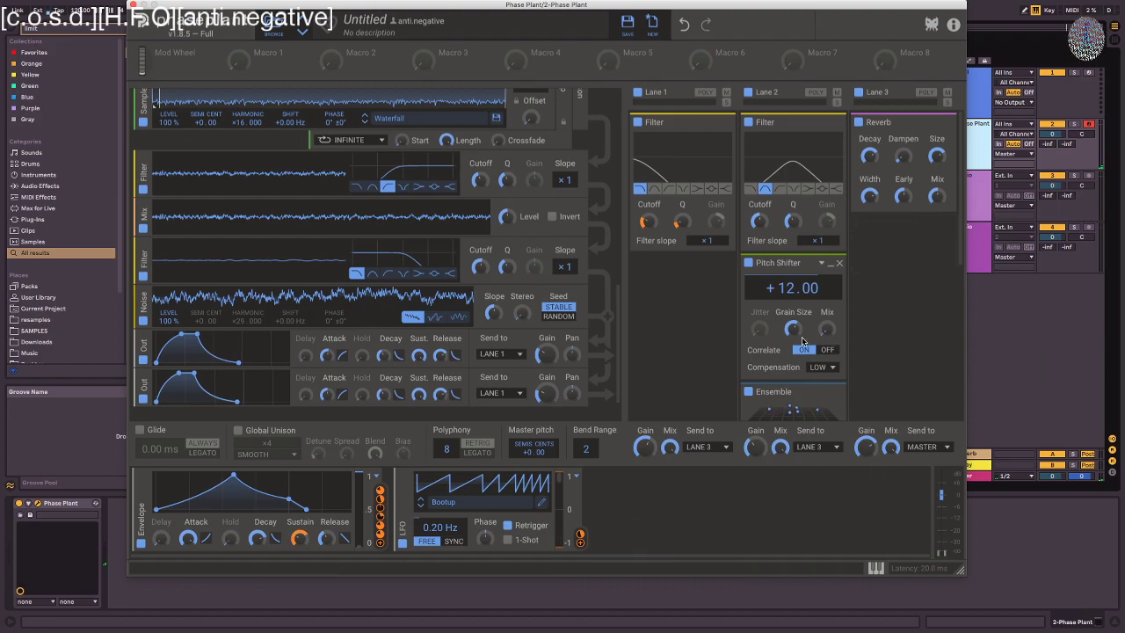
- Shorten the Pitch Shifter's grain size to about 24.9 ms and raise its pitch to +24.00 semitones
scroll(809, 343, down, 5)
scroll(809, 343, up, 5)
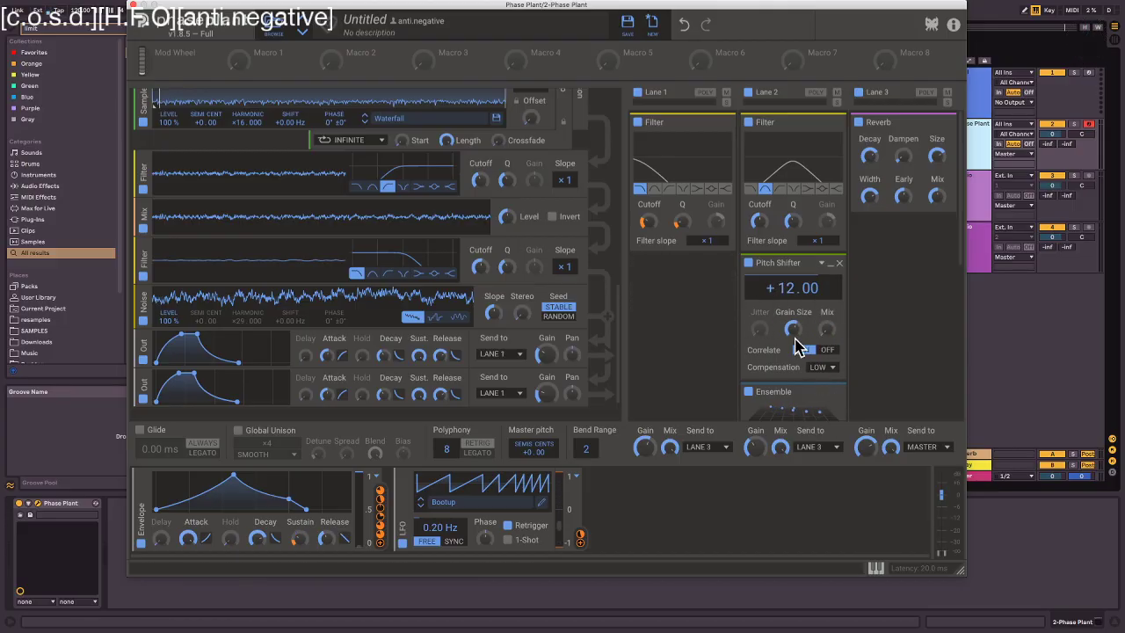
drag(793, 333, 792, 362)
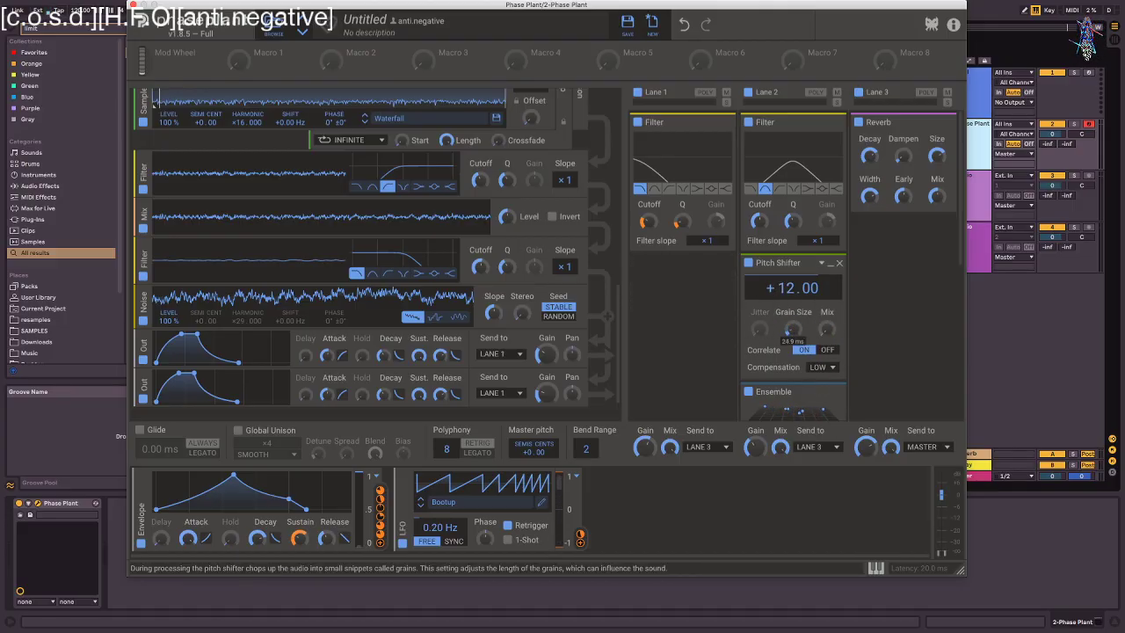
drag(788, 290, 788, 230)
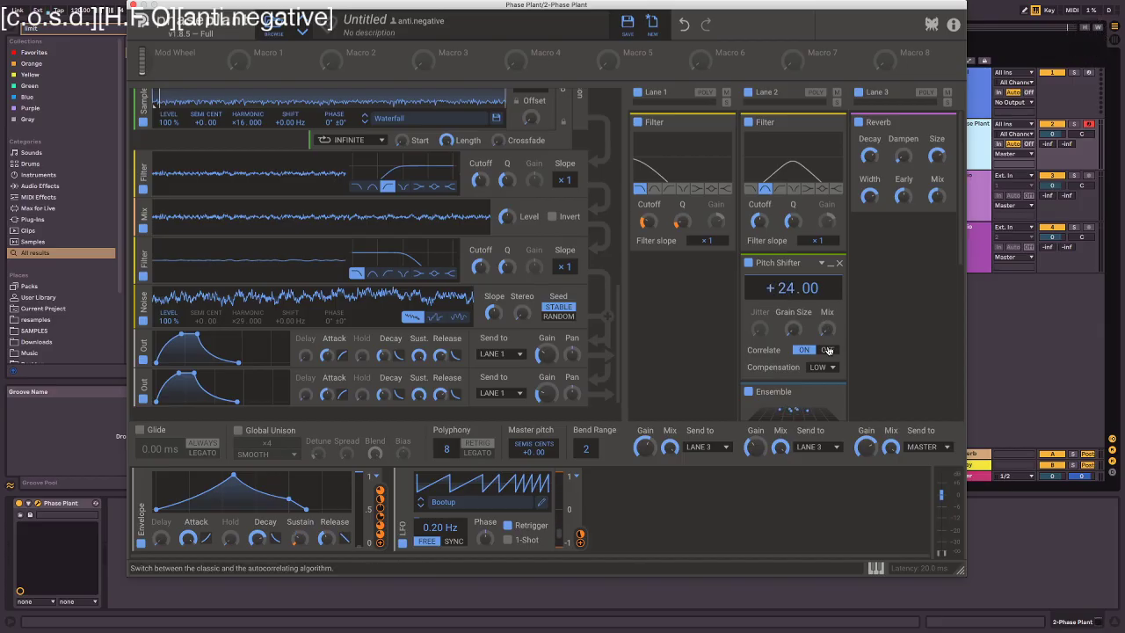
mouse_move(826, 329)
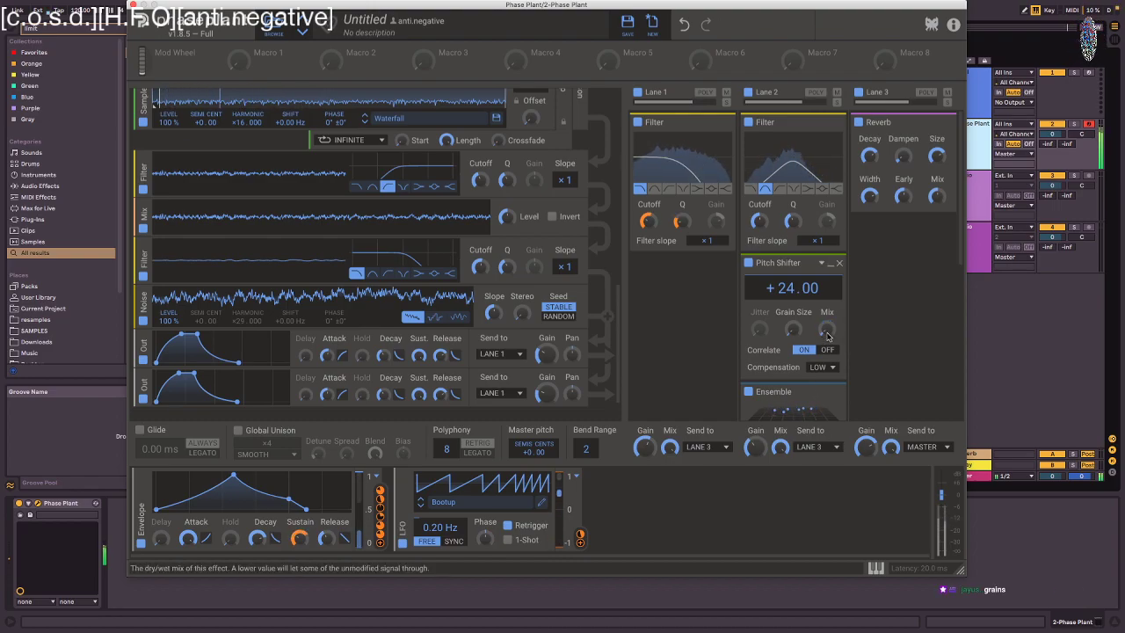
- Add a second Envelope modulator and shape it with a slow curved attack, a long curved decay and a low sustain
click(676, 475)
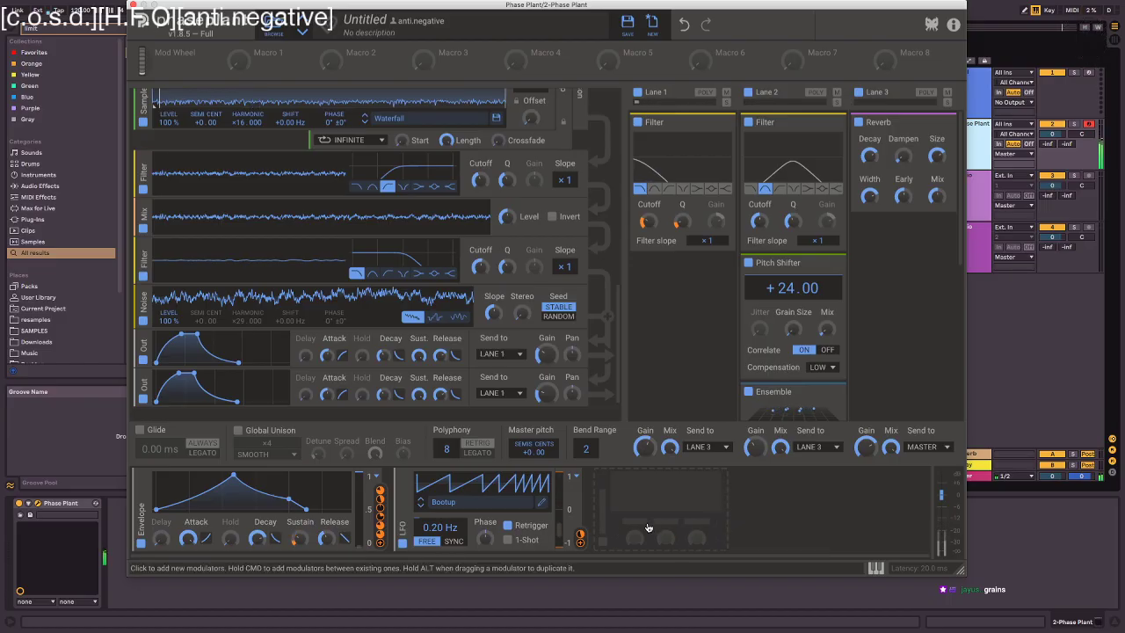
click(604, 500)
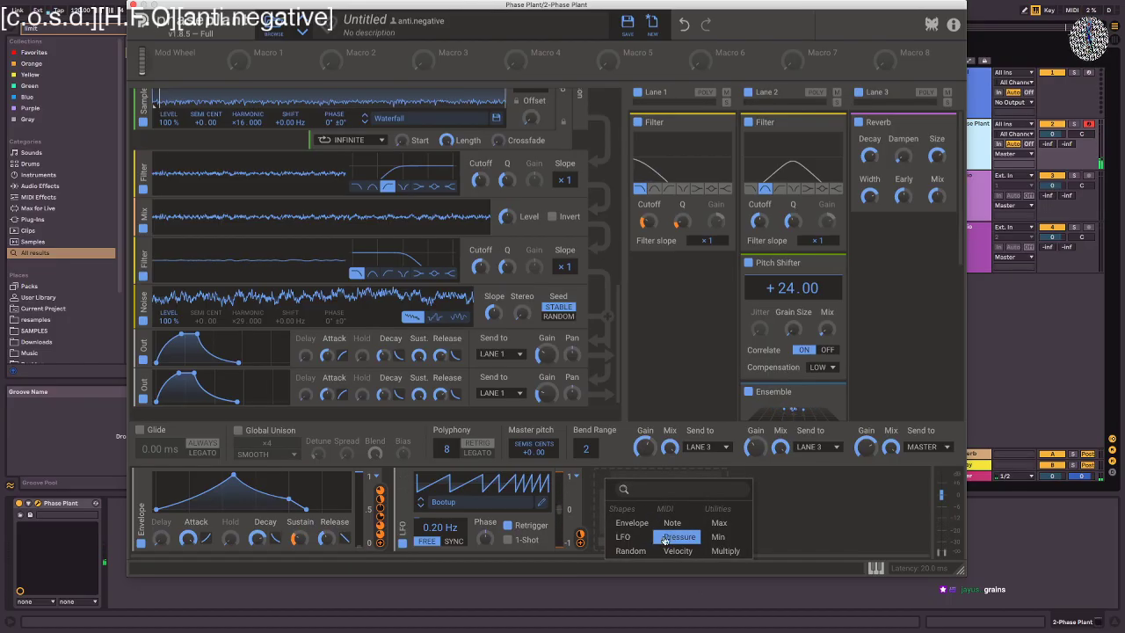
click(631, 523)
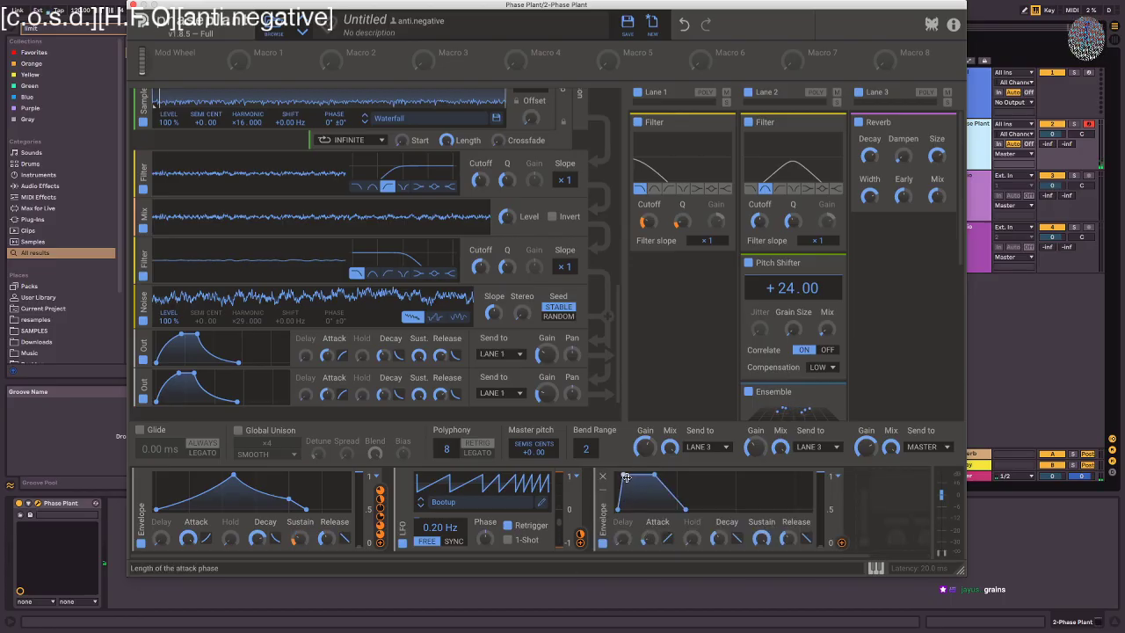
drag(651, 499, 651, 520)
drag(685, 475, 750, 508)
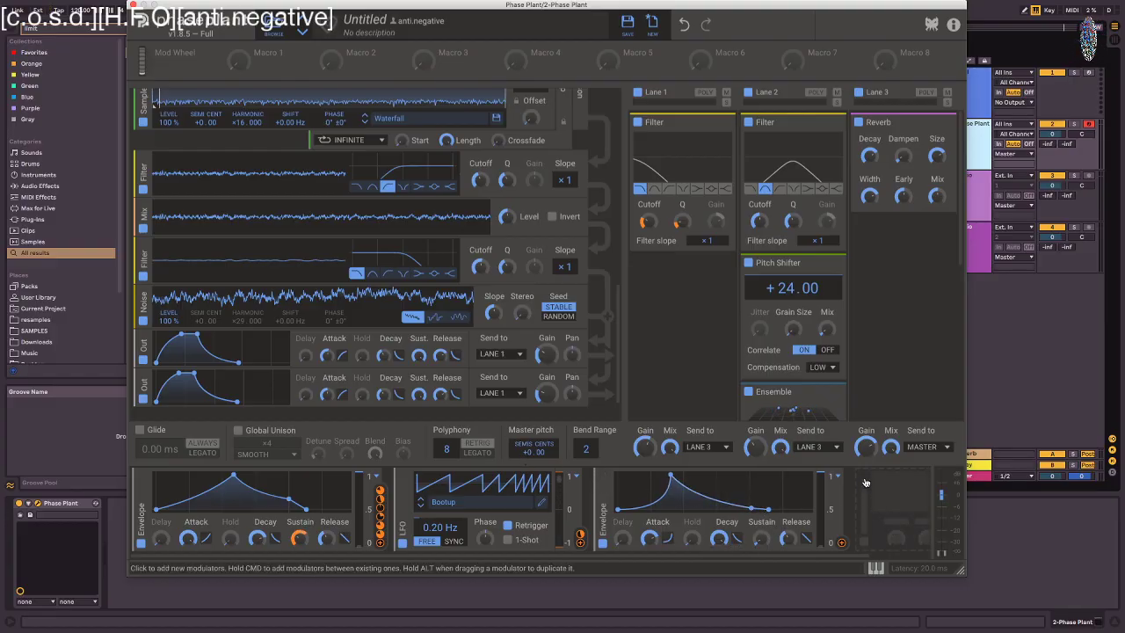
- Add a new LFO modulator after the second envelope and set its rate to 3.96 Hz
click(864, 482)
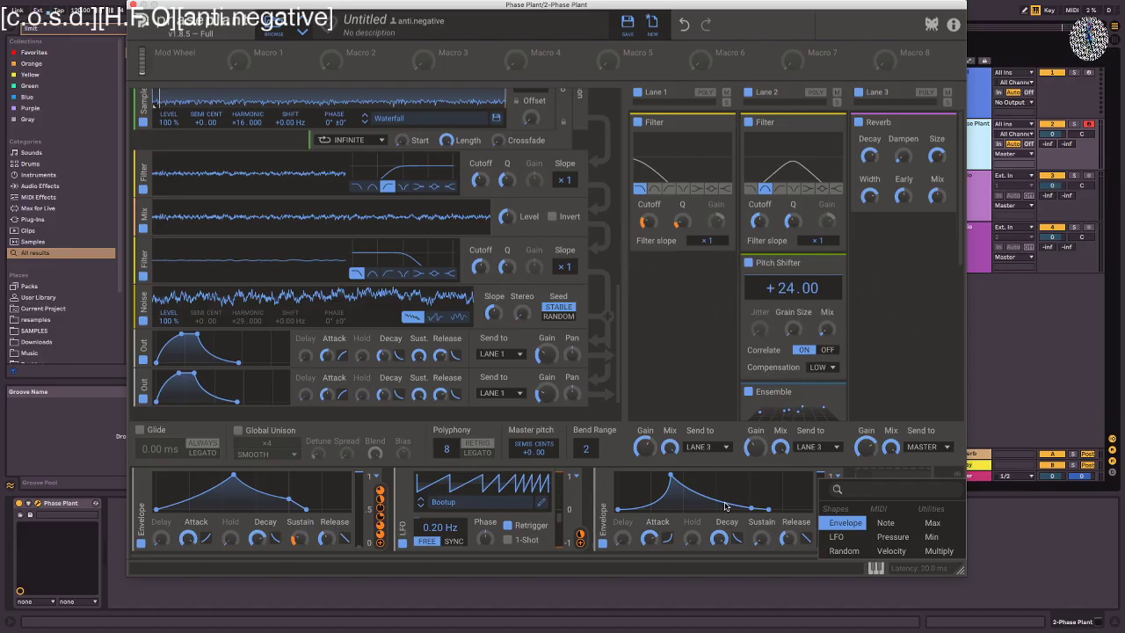
click(837, 536)
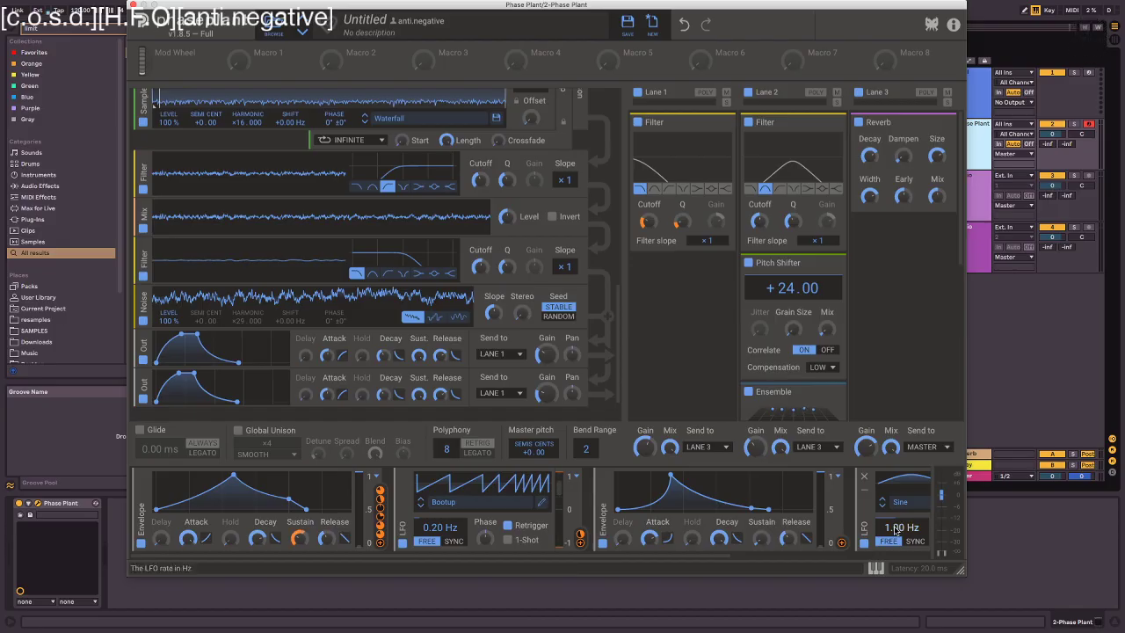
drag(900, 528, 900, 511)
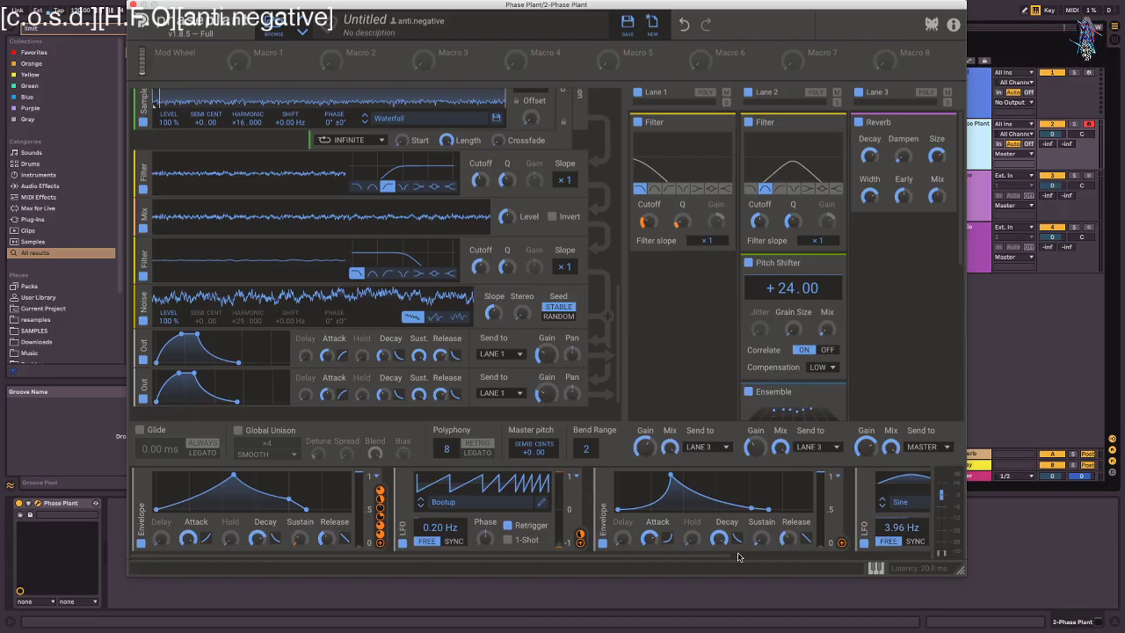
scroll(703, 561, right, 6)
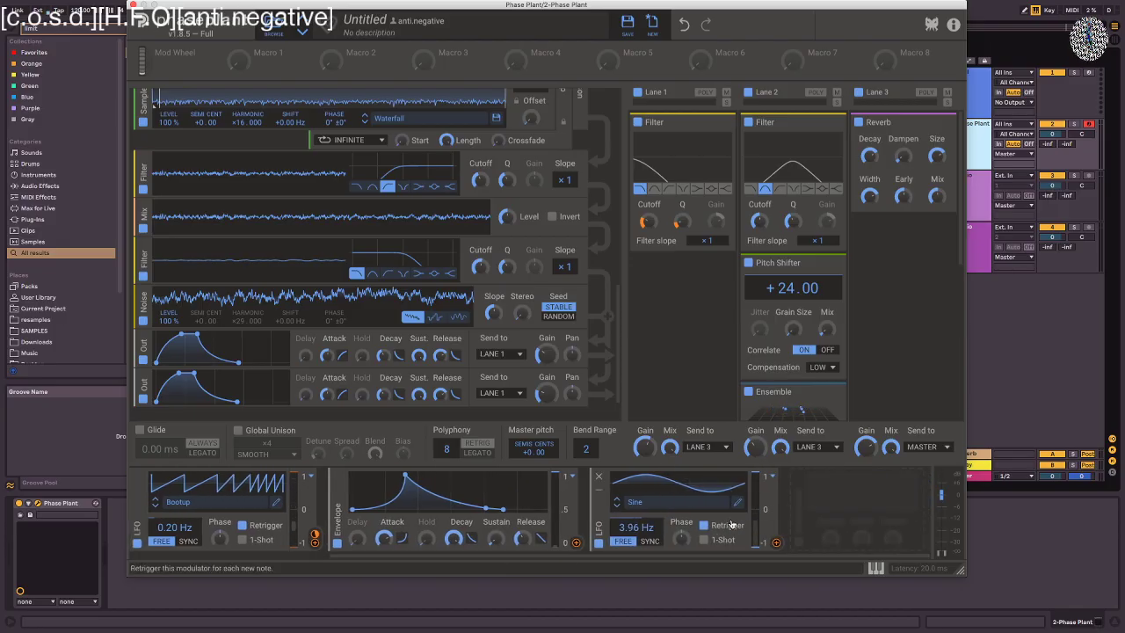
- Load the Tension shape from the factory Wubs folder into the new 3.96 Hz LFO
click(658, 512)
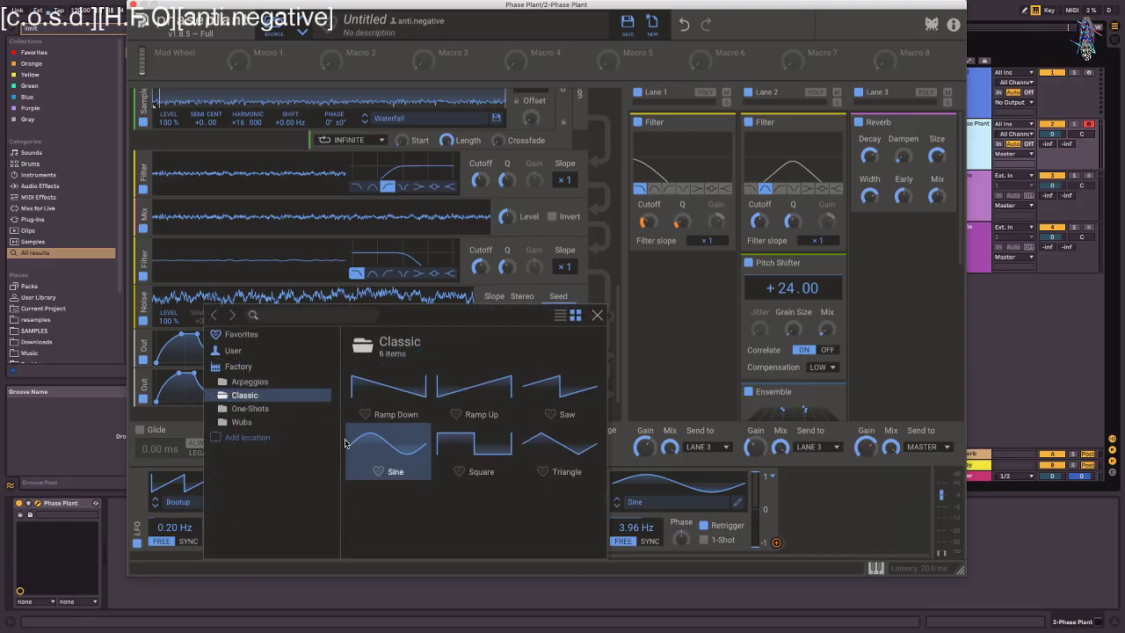
click(246, 422)
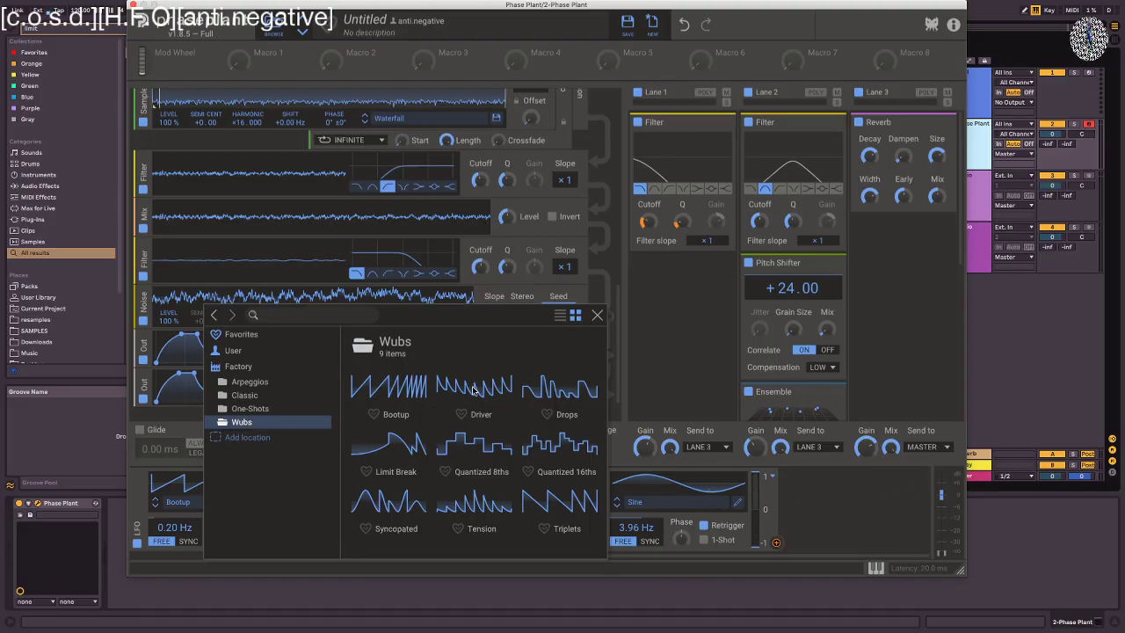
click(486, 508)
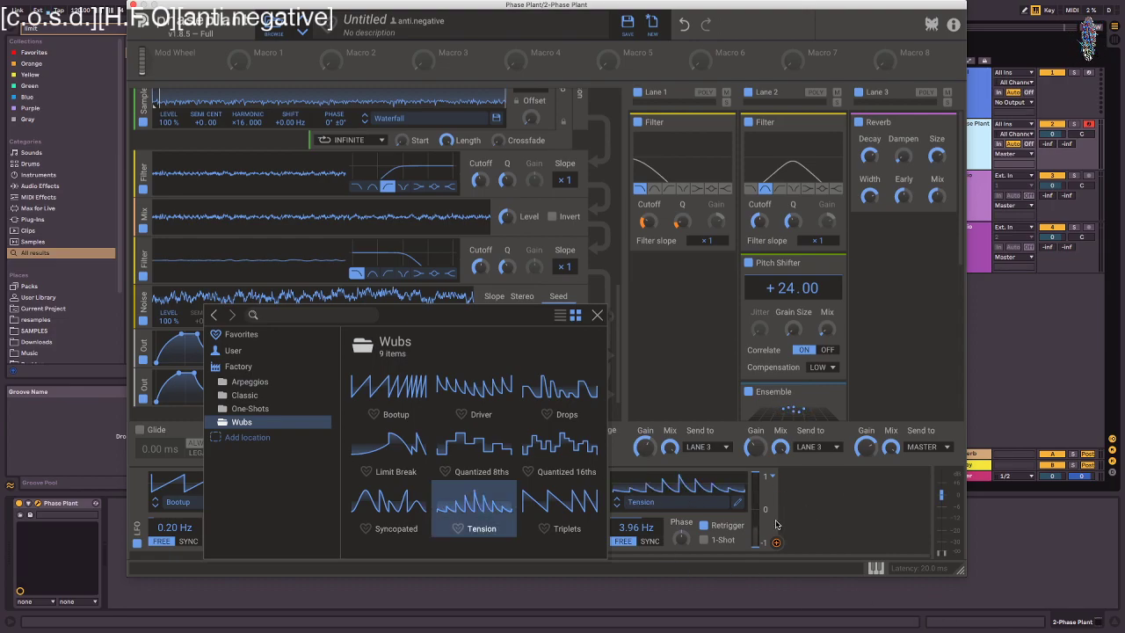
click(913, 551)
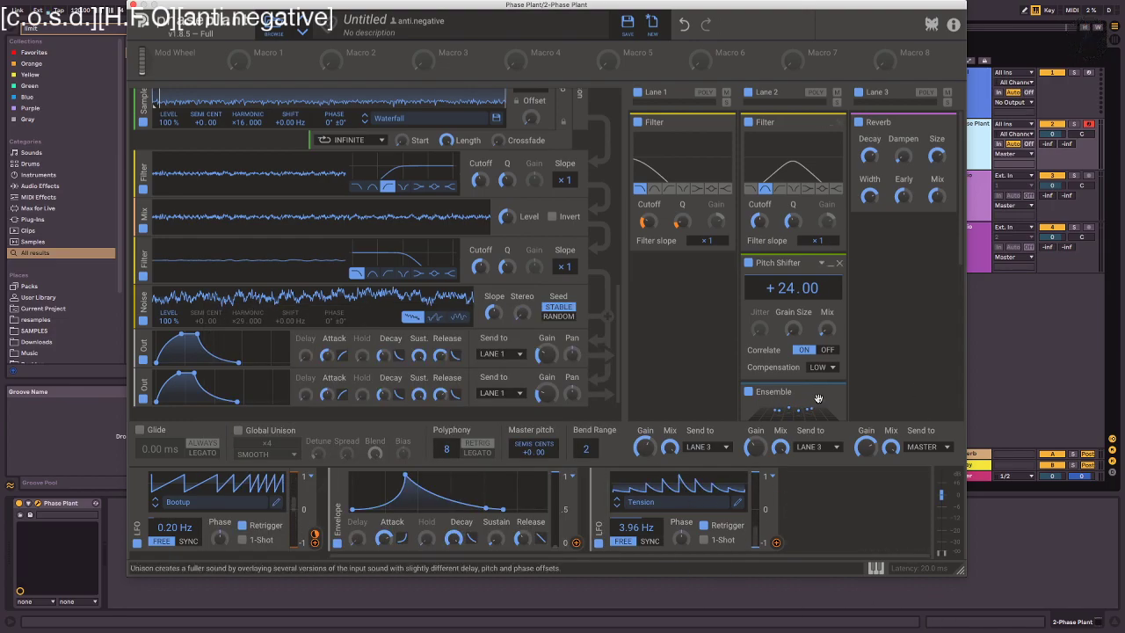
- Modulate the second envelope's sustain with the Tension LFO and slightly shorten that envelope's attack
drag(776, 542, 419, 572)
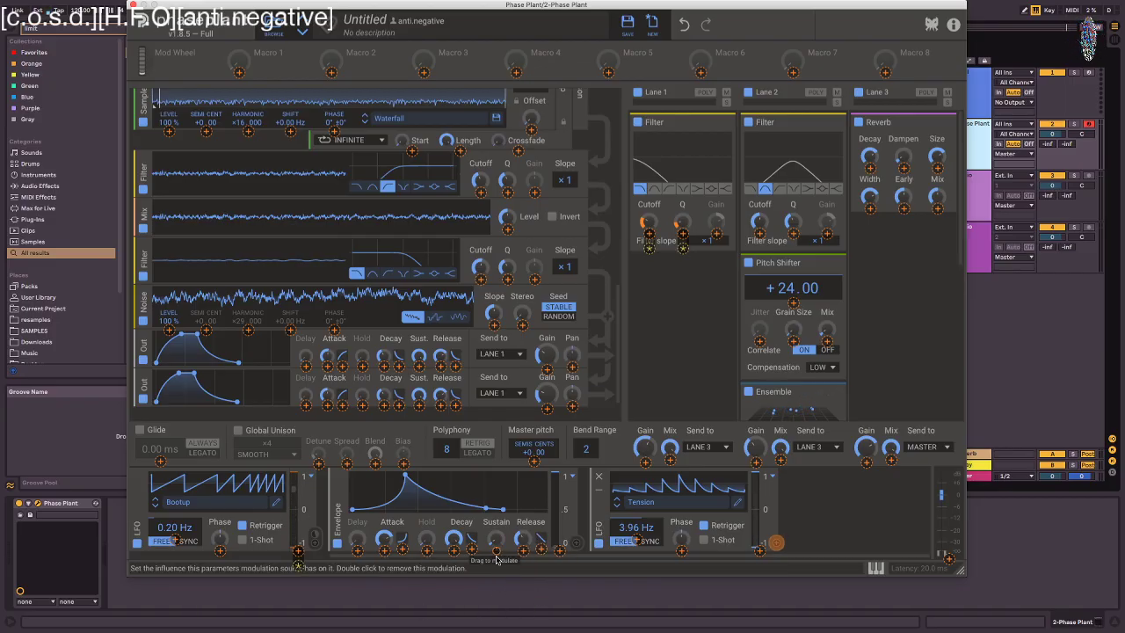
drag(497, 551, 496, 545)
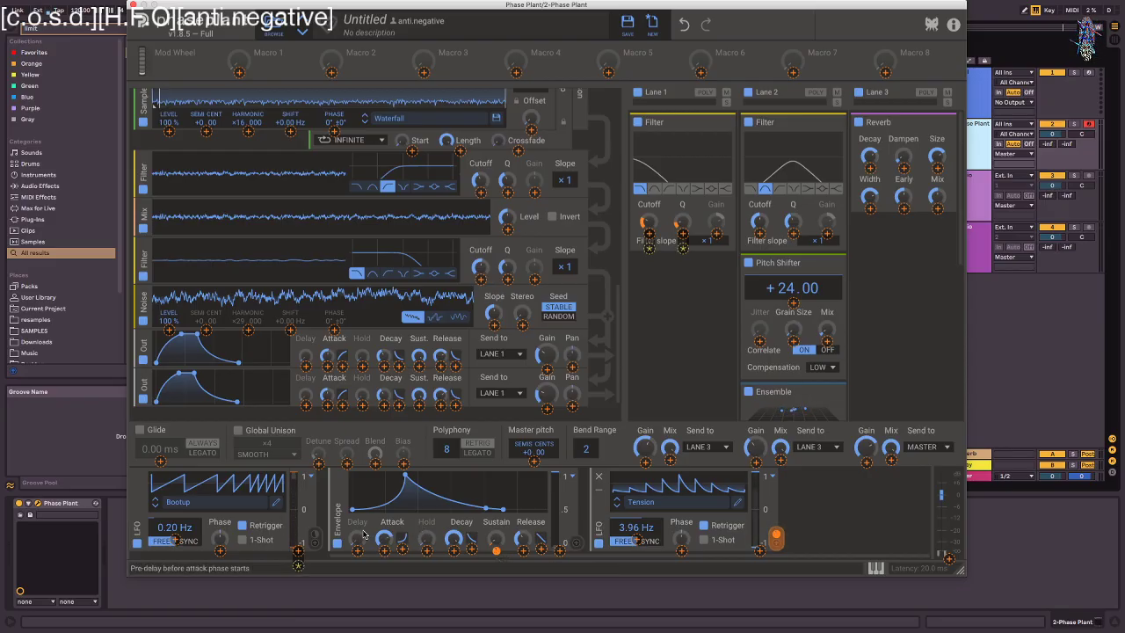
mouse_move(391, 535)
mouse_down()
mouse_move(391, 554)
mouse_move(384, 531)
mouse_up()
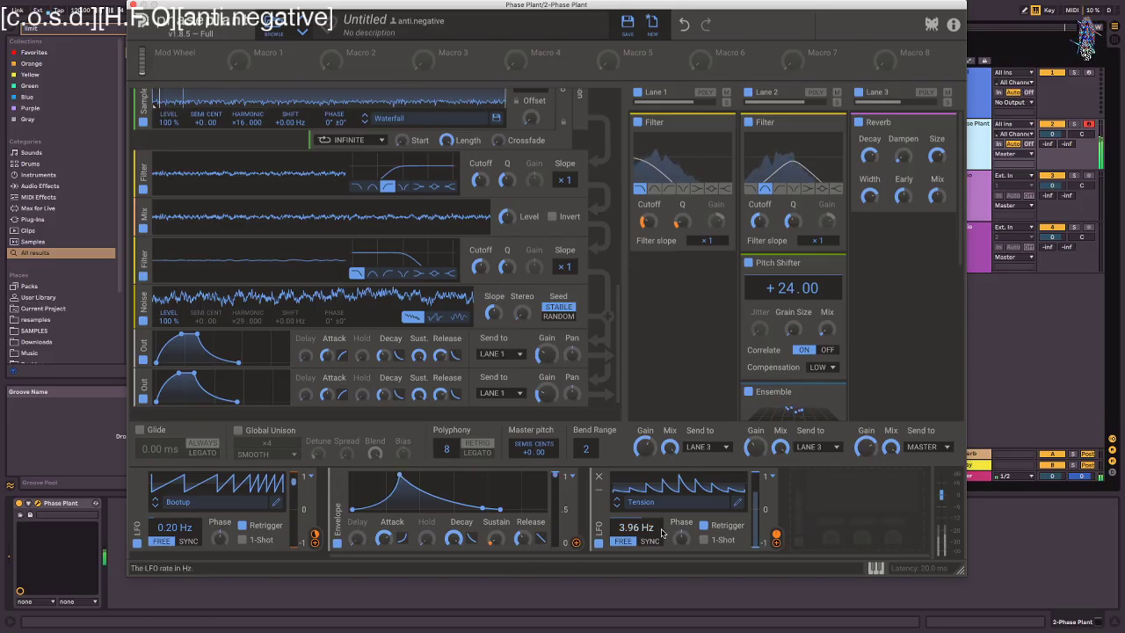
- Route the second envelope to the Pitch Shifter's mix with a modulation depth of 41%
click(576, 543)
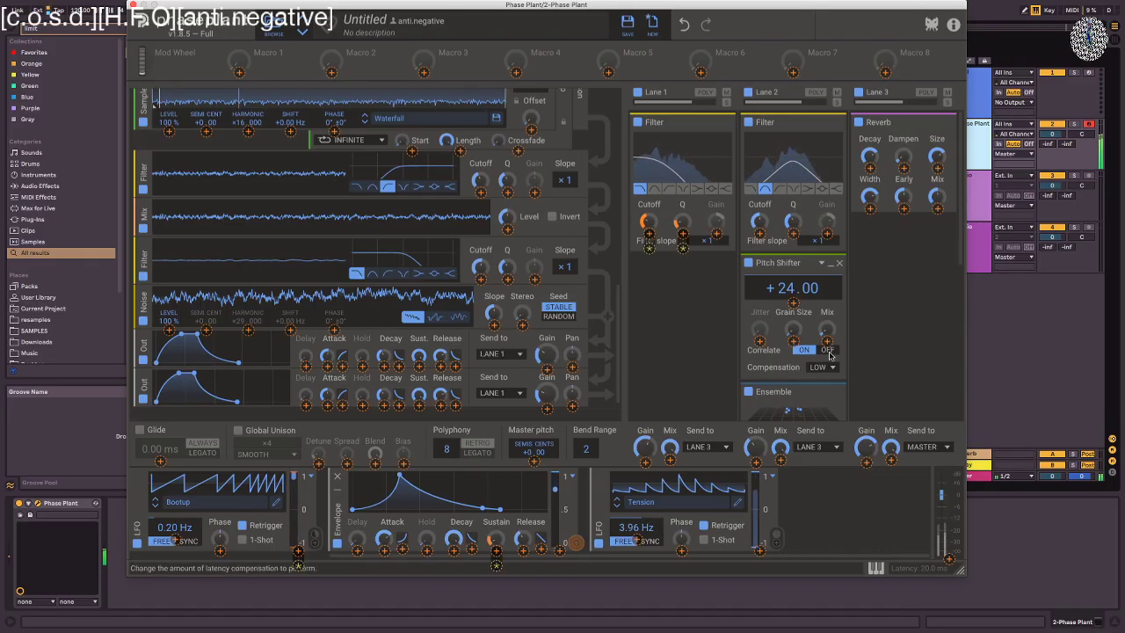
drag(827, 341, 826, 316)
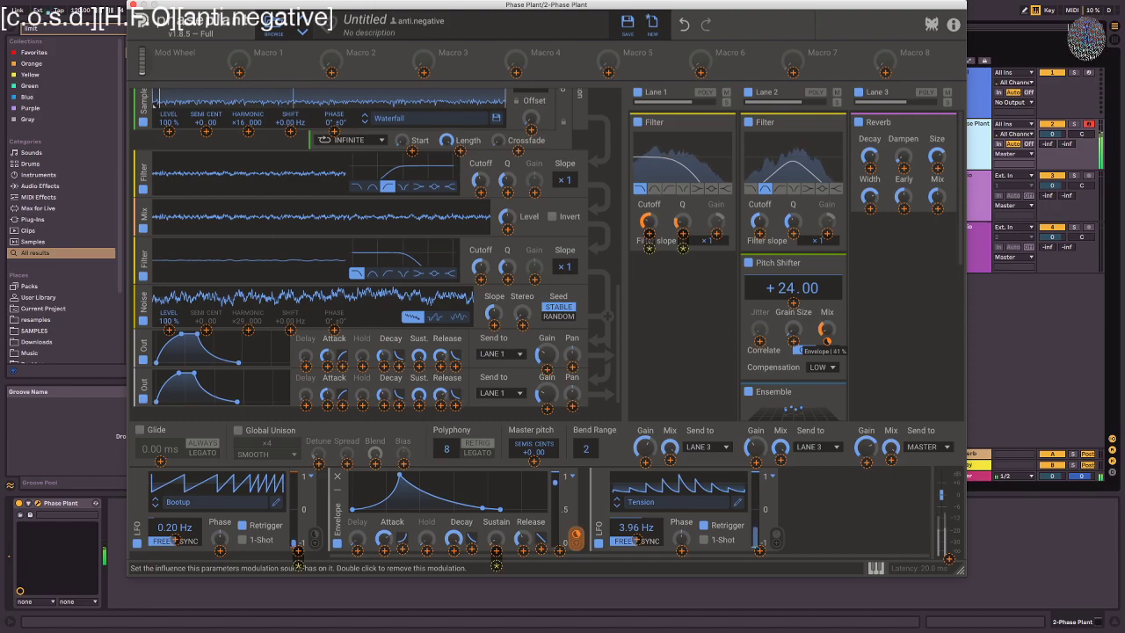
- Shorten the second envelope's decay and add a delay before its attack
click(458, 543)
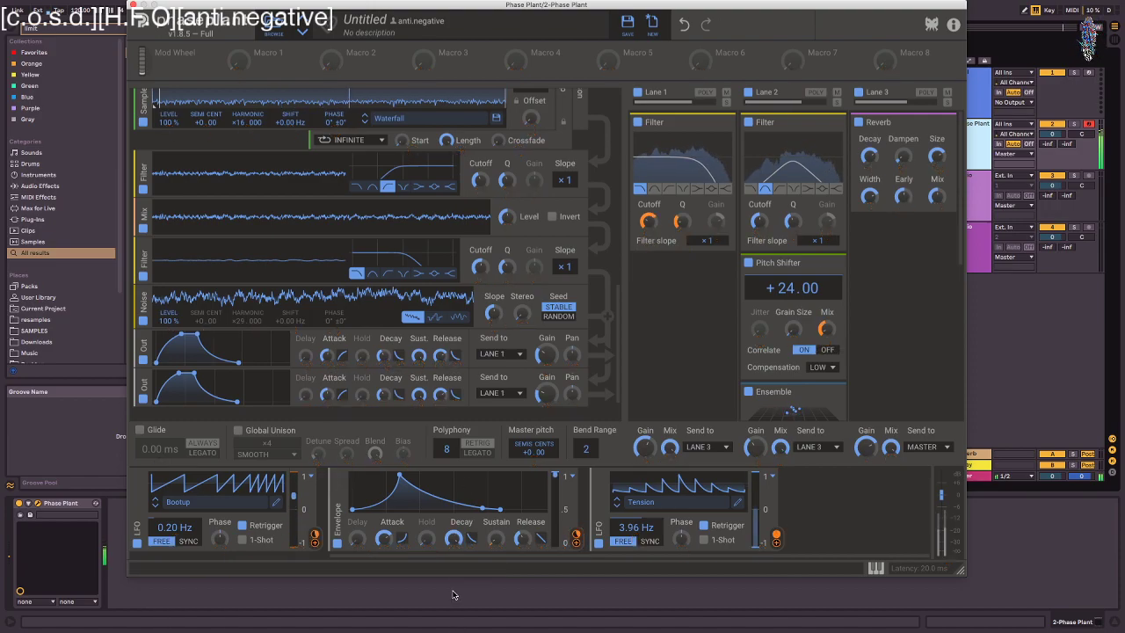
drag(454, 540, 454, 582)
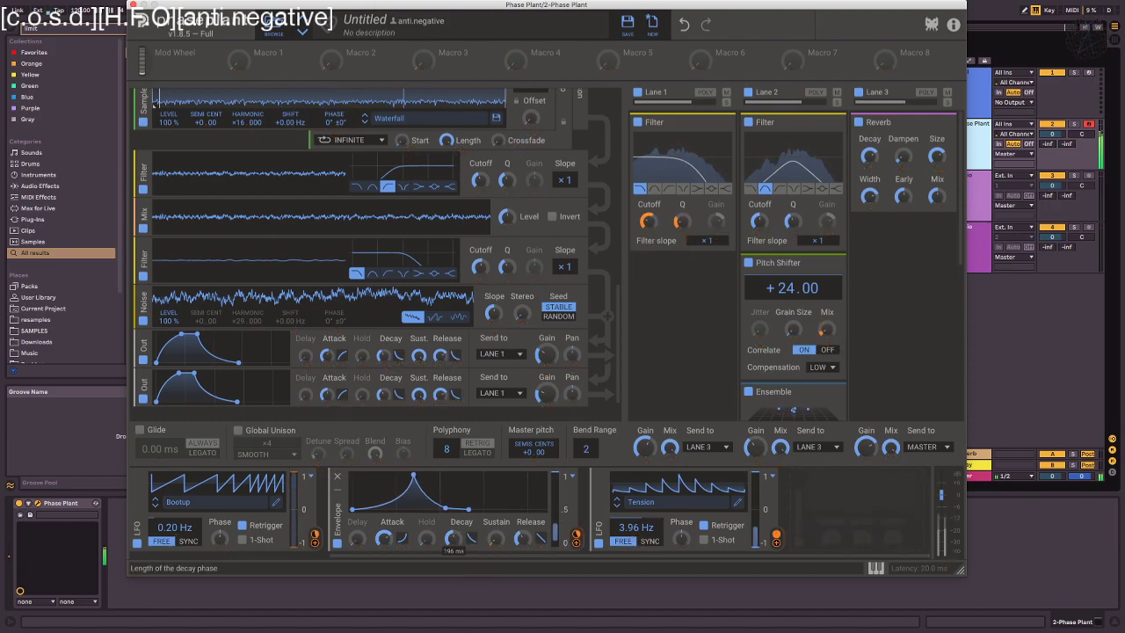
drag(362, 542, 362, 512)
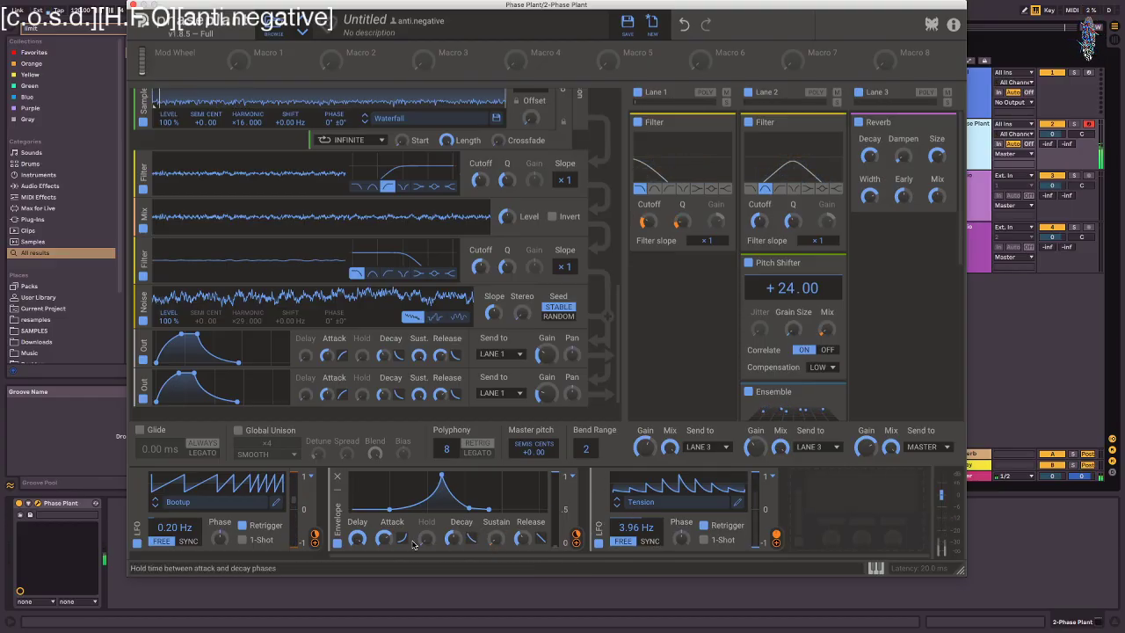
- Modulate the Tension LFO's rate with the second envelope at a 2% depth and lower the LFO rate to 0.79 Hz
drag(356, 538, 356, 531)
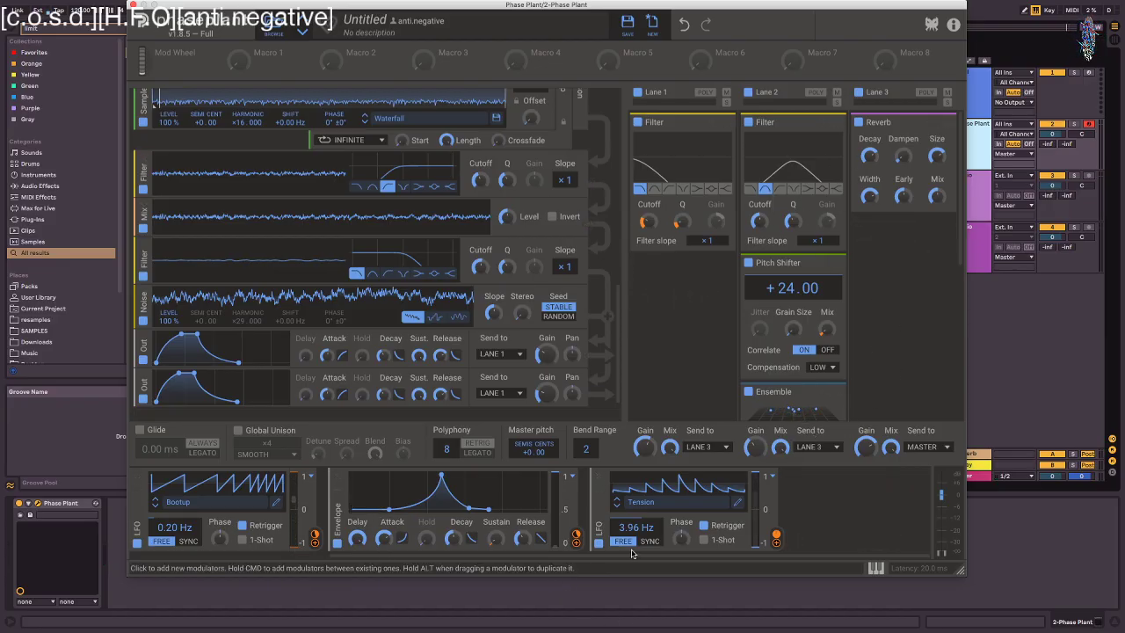
click(577, 543)
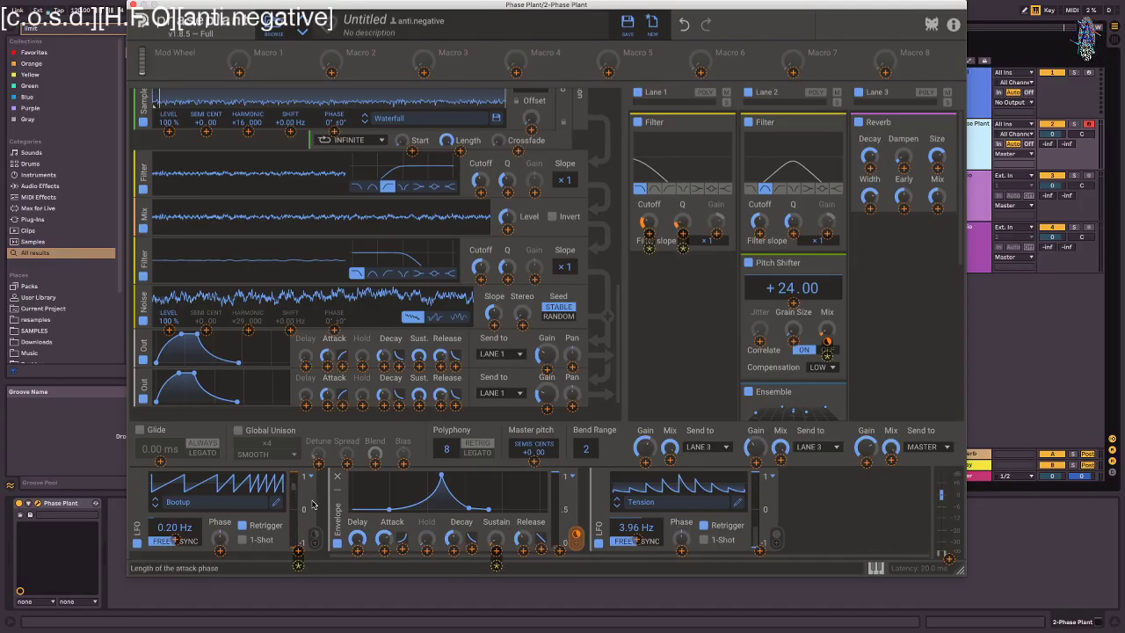
click(638, 551)
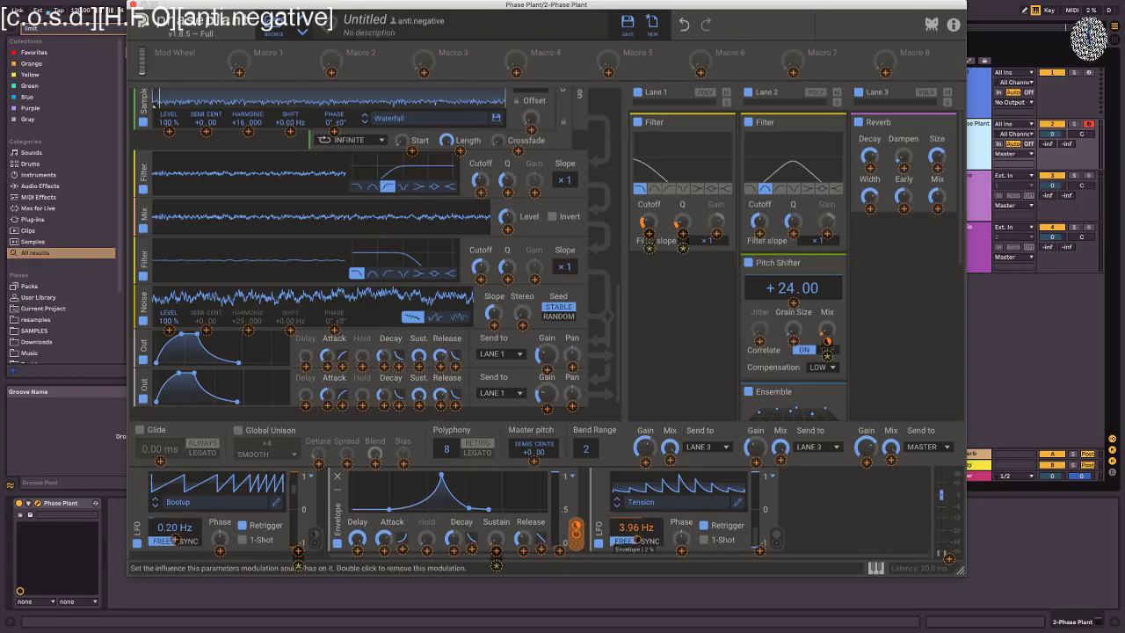
click(601, 518)
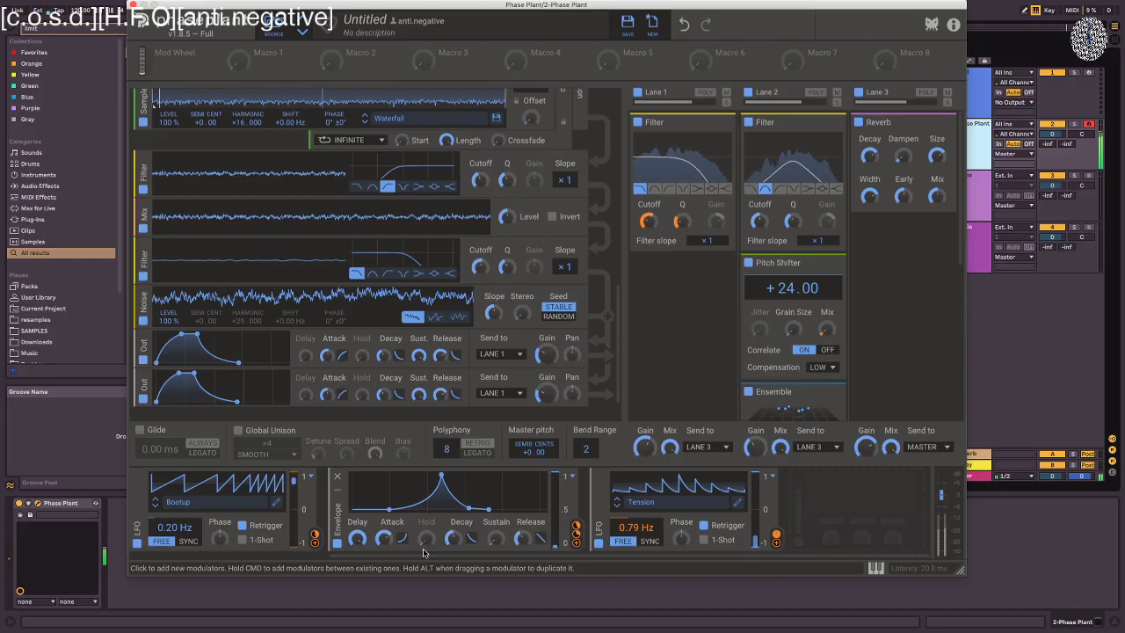
- Slightly lower the Lane 1 filter cutoff and lengthen the second envelope's attack and its decay, with the decay at about 4.97 s
drag(653, 229, 652, 238)
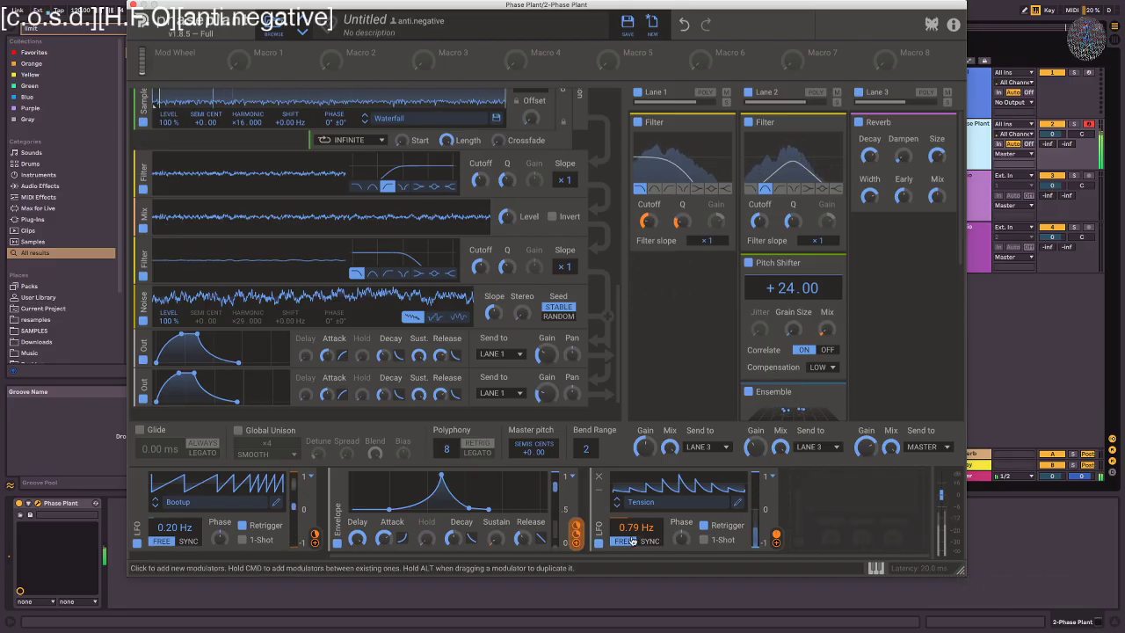
drag(453, 540, 453, 487)
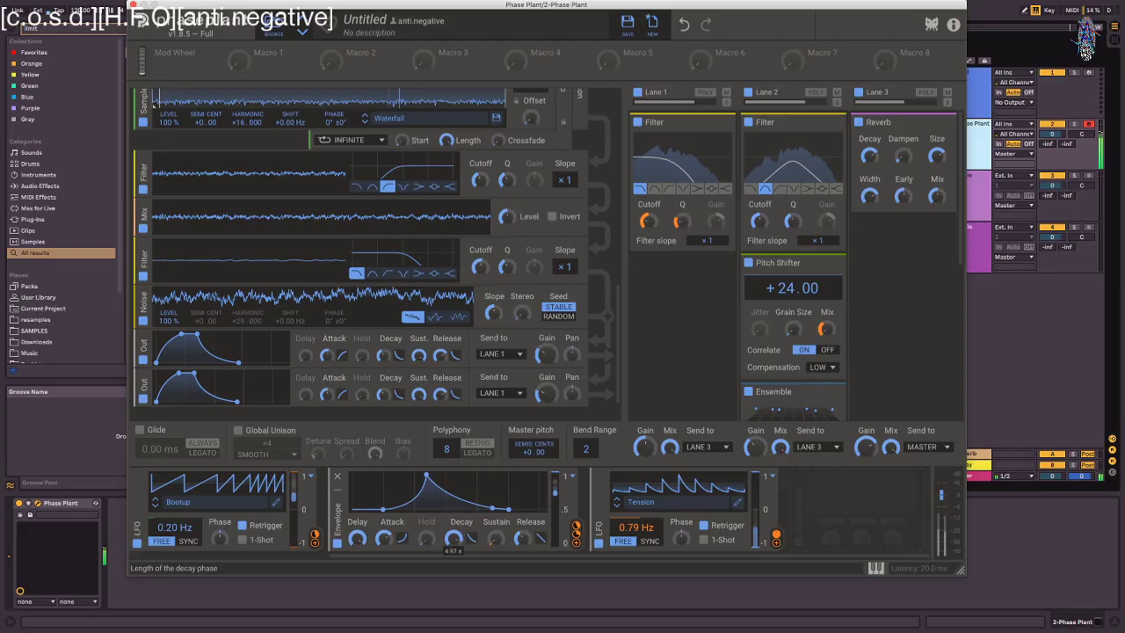
drag(384, 538, 384, 517)
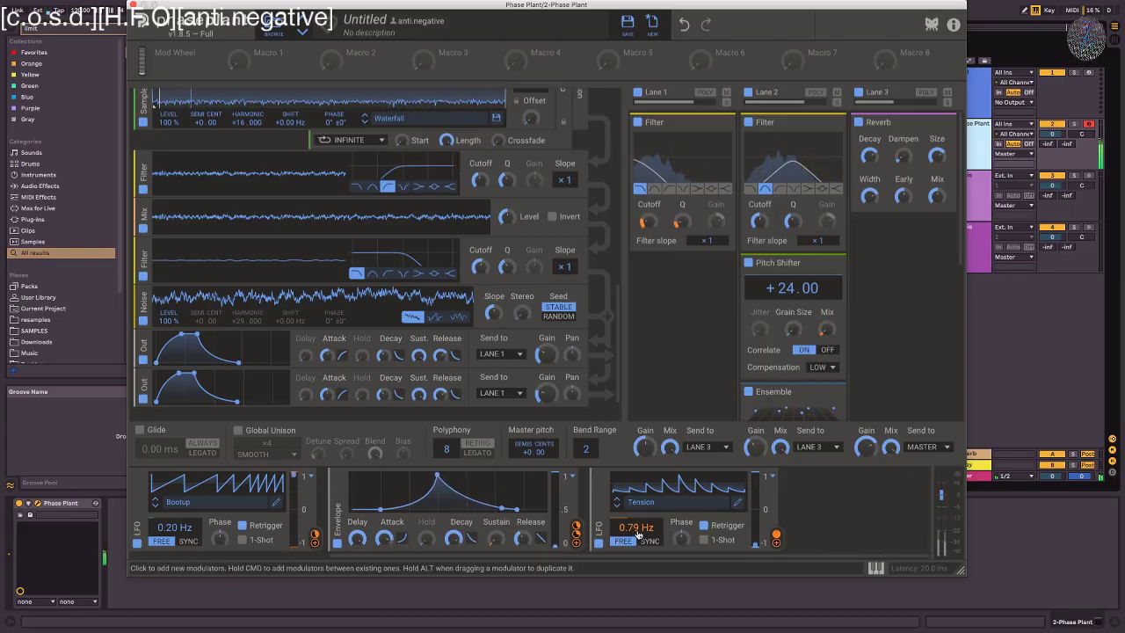
mouse_move(637, 541)
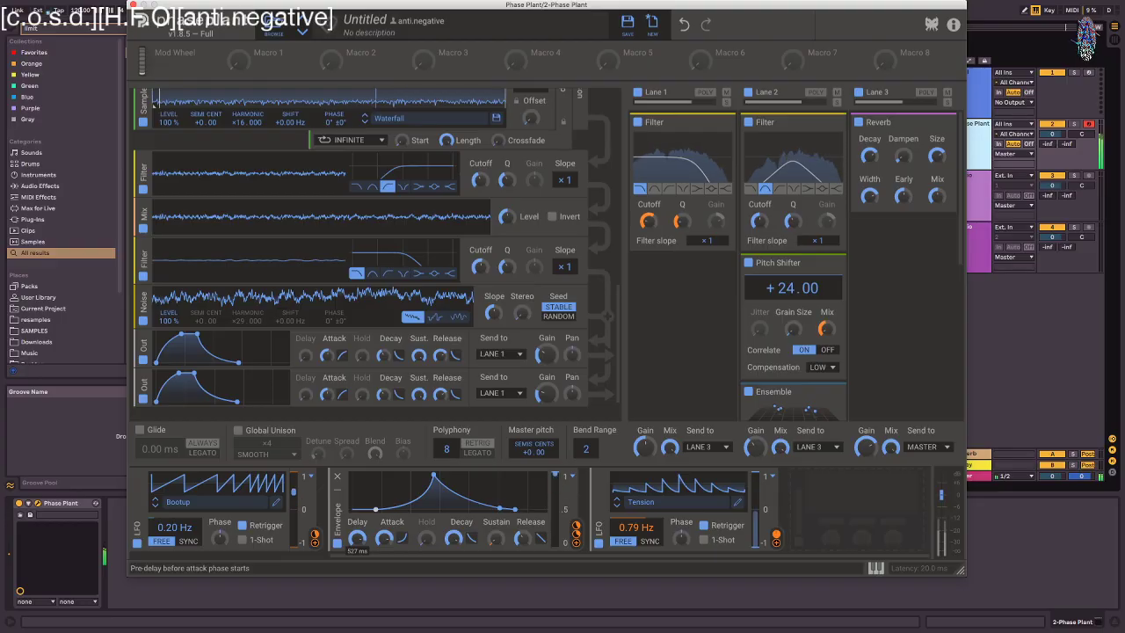
- Reduce the Tension LFO's modulation depth on the second envelope's sustain to about 52% and slow the LFO to 0.10 Hz
mouse_move(775, 533)
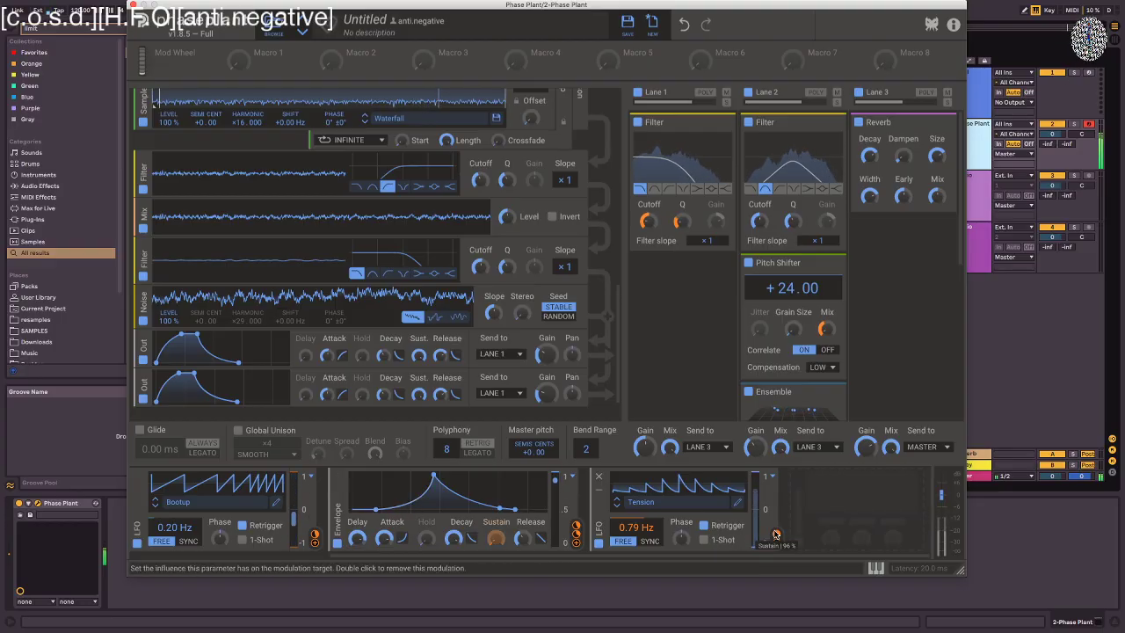
drag(776, 533, 774, 533)
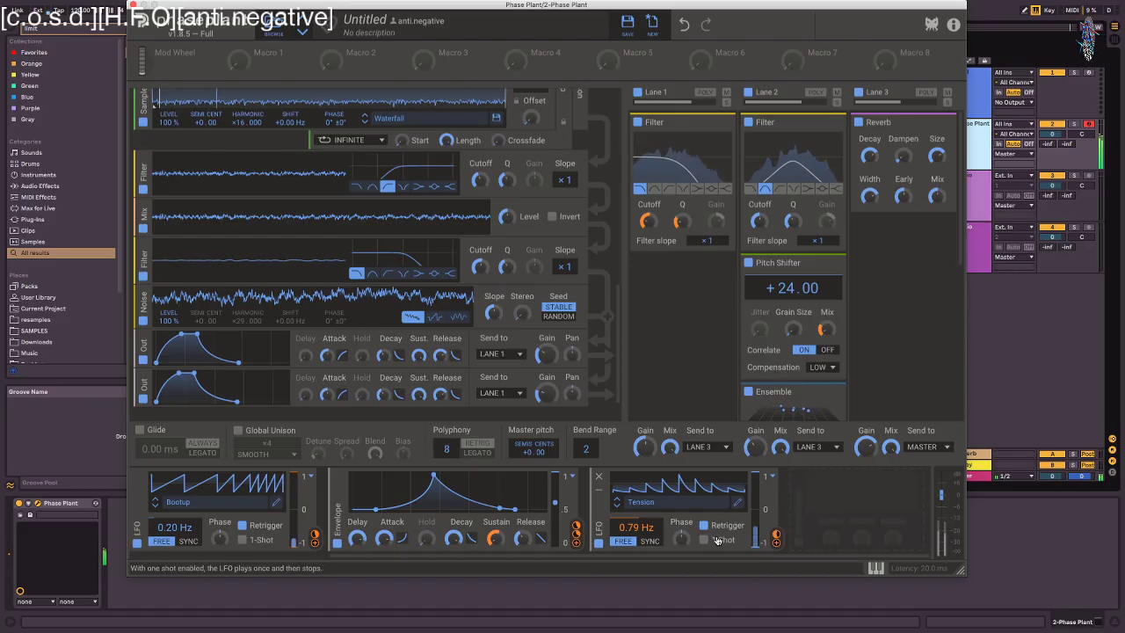
drag(775, 534, 775, 533)
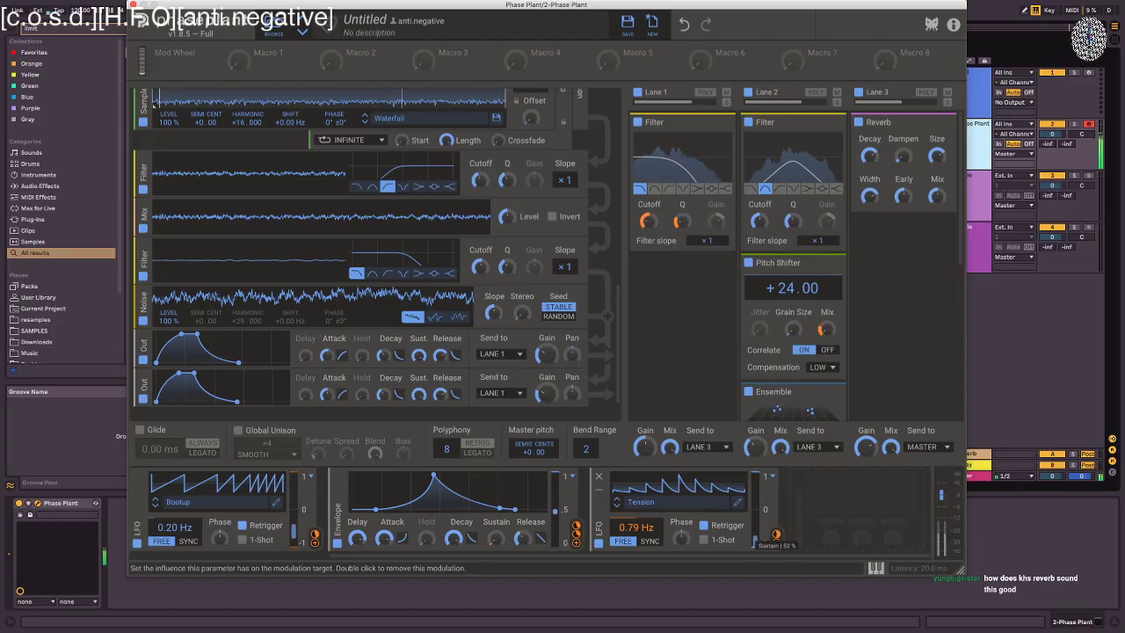
drag(776, 534, 776, 534)
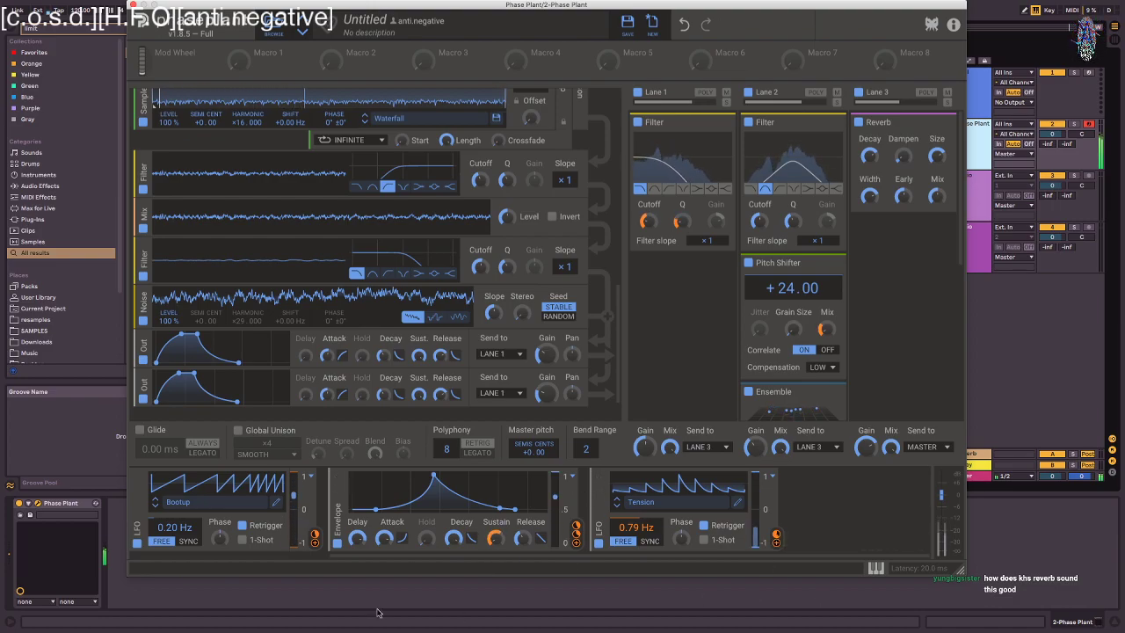
drag(636, 529, 636, 557)
drag(636, 518, 636, 545)
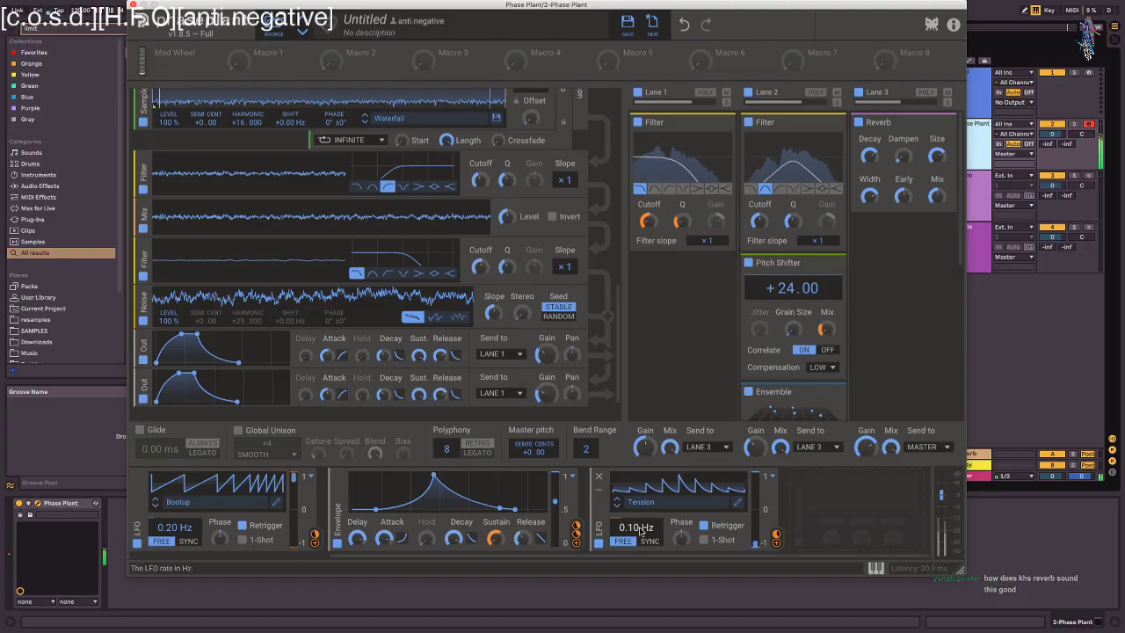
- Lower the second envelope's sustain and slightly shorten its attack and decay
drag(496, 538, 496, 544)
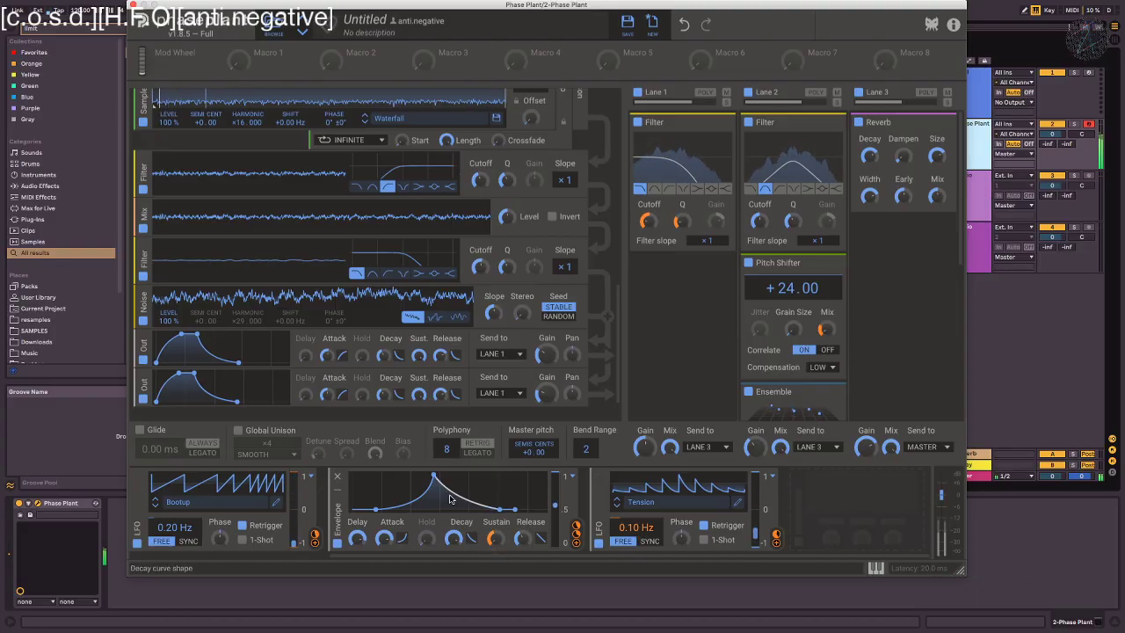
drag(383, 538, 383, 549)
drag(428, 474, 427, 474)
drag(496, 508, 486, 508)
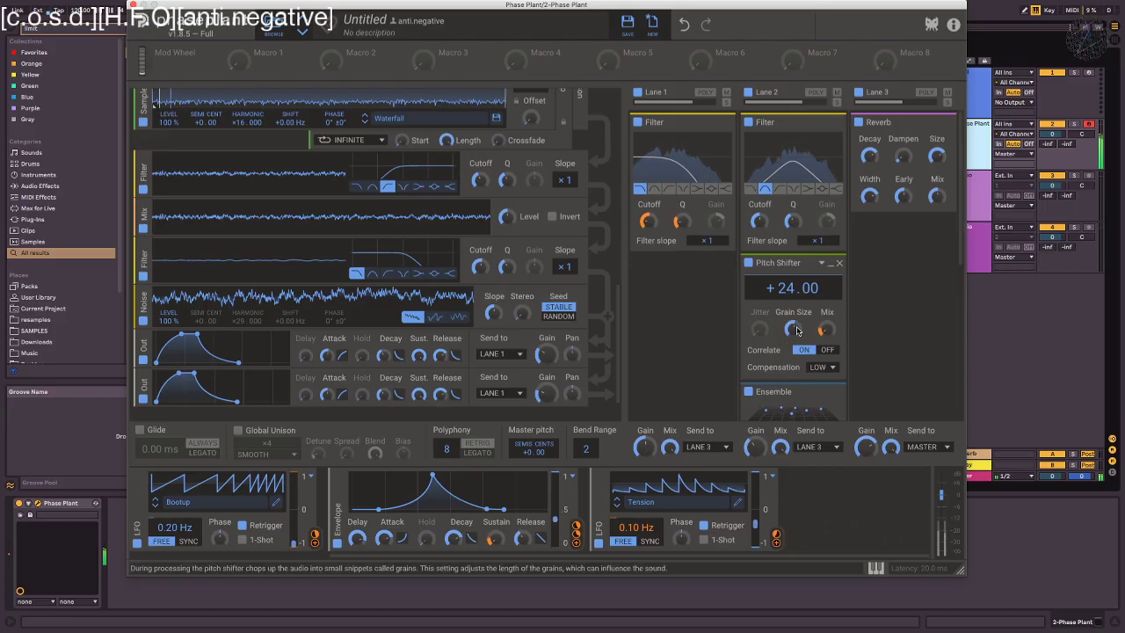
- Modulate the Pitch Shifter's grain size with the Tension LFO at a 16% depth and raise the LFO rate to 0.46 Hz
click(775, 544)
drag(793, 342, 793, 322)
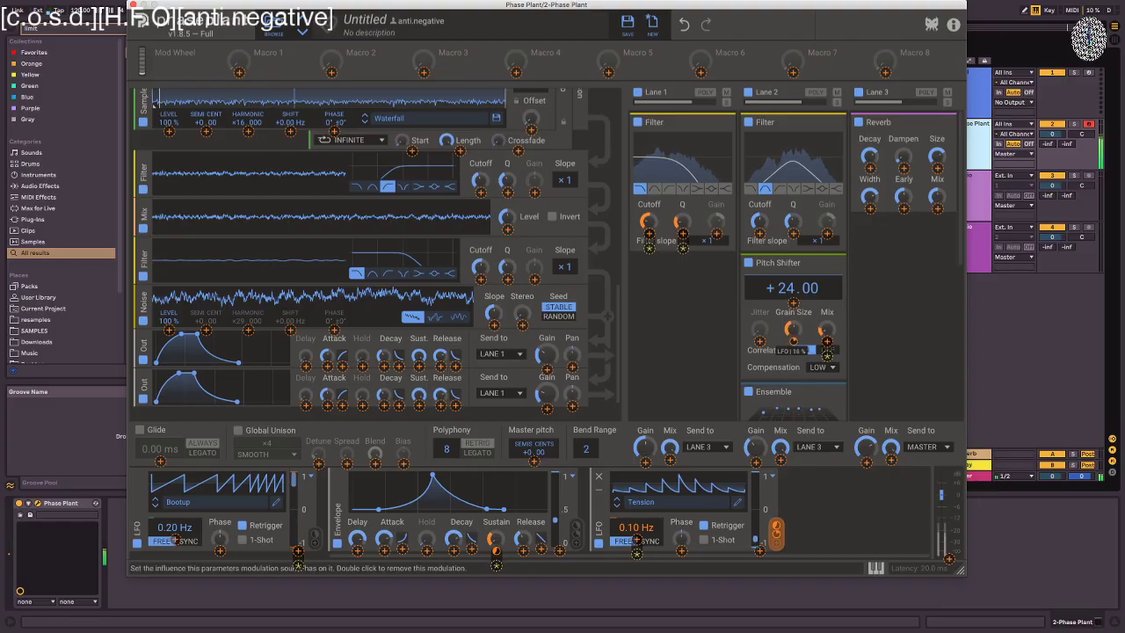
click(667, 470)
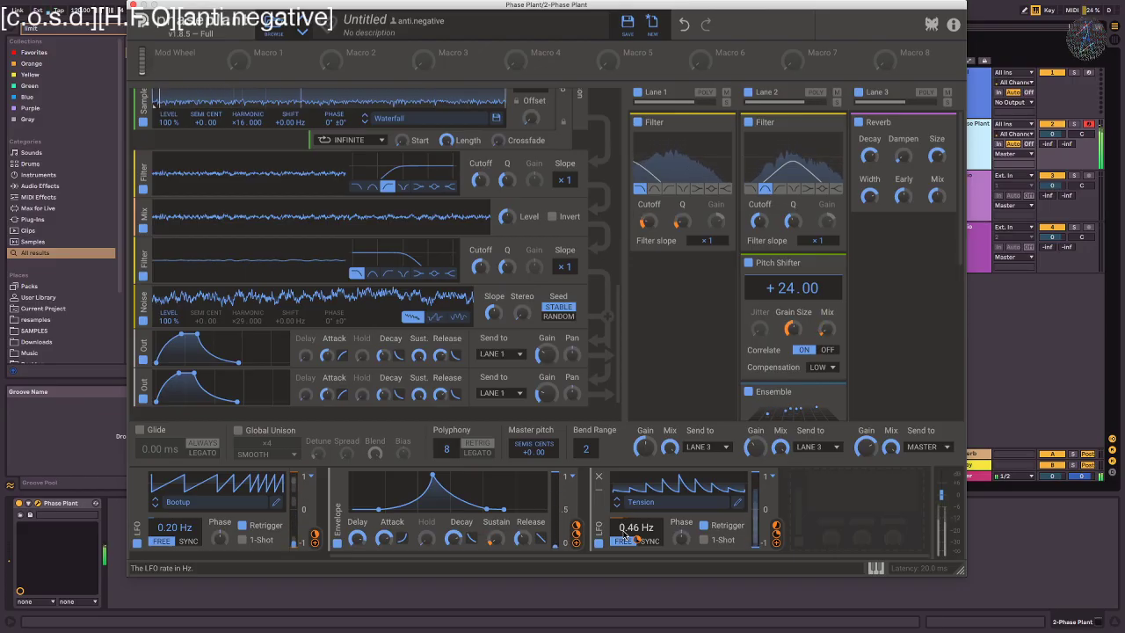
- Set the Lane 2 Pitch Shifter to +19.00 semitones and raise its mix slightly
scroll(728, 220, down, 2)
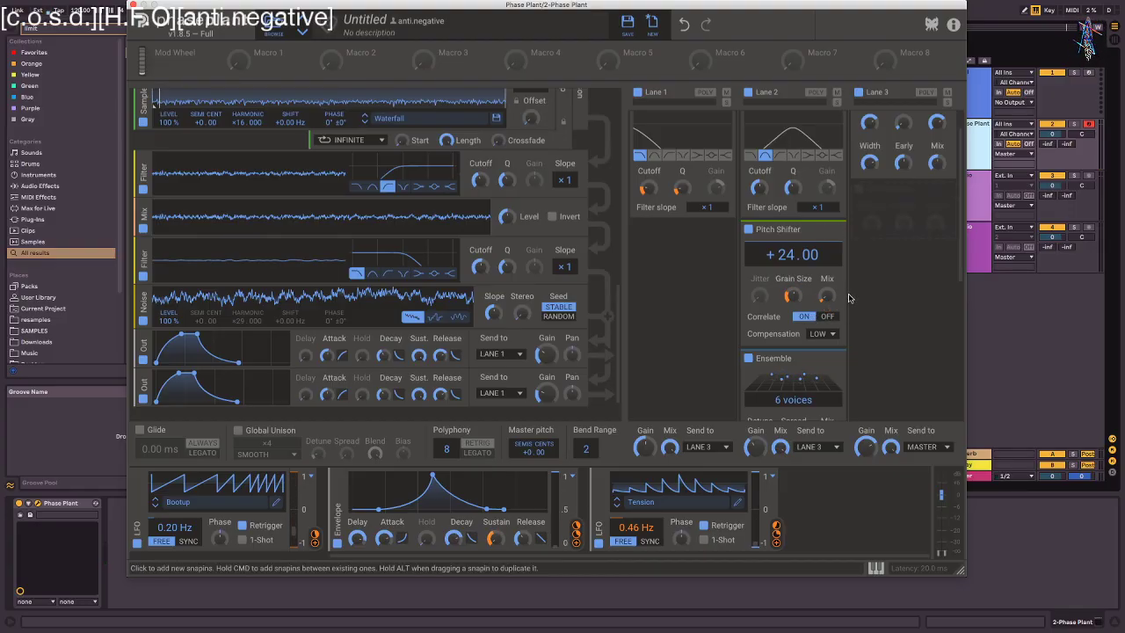
scroll(621, 323, down, 2)
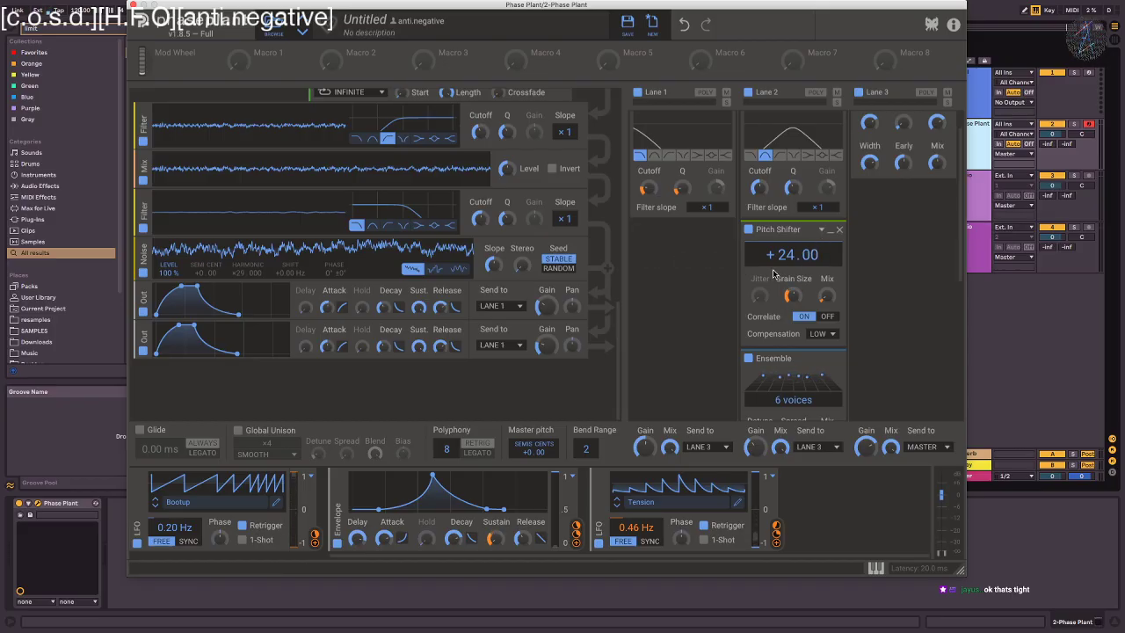
drag(772, 257, 772, 265)
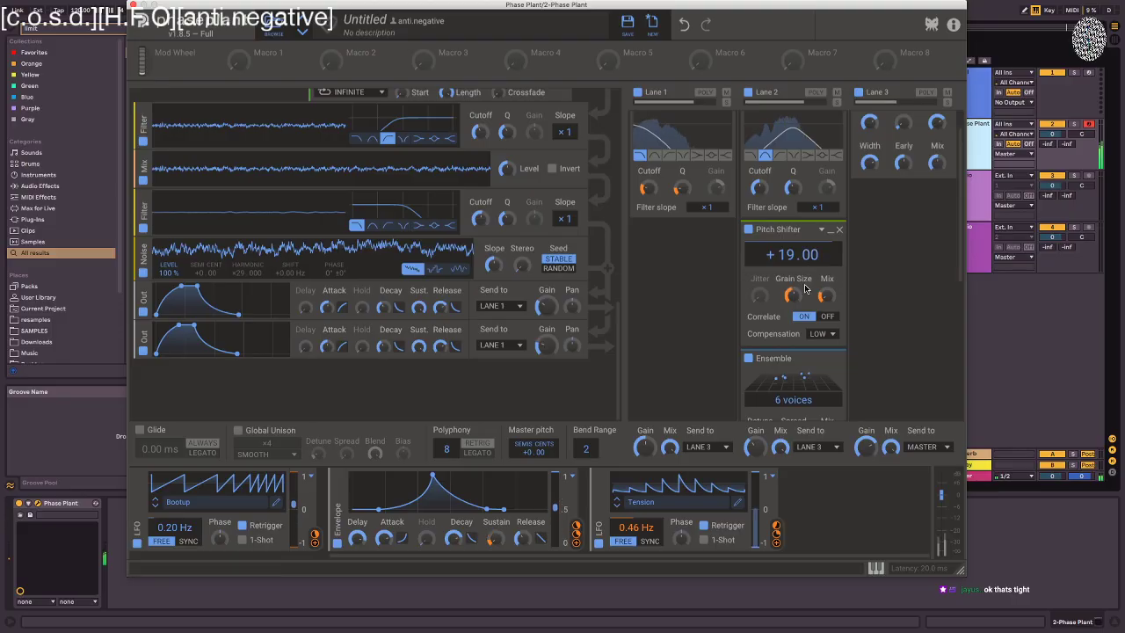
drag(826, 294, 826, 291)
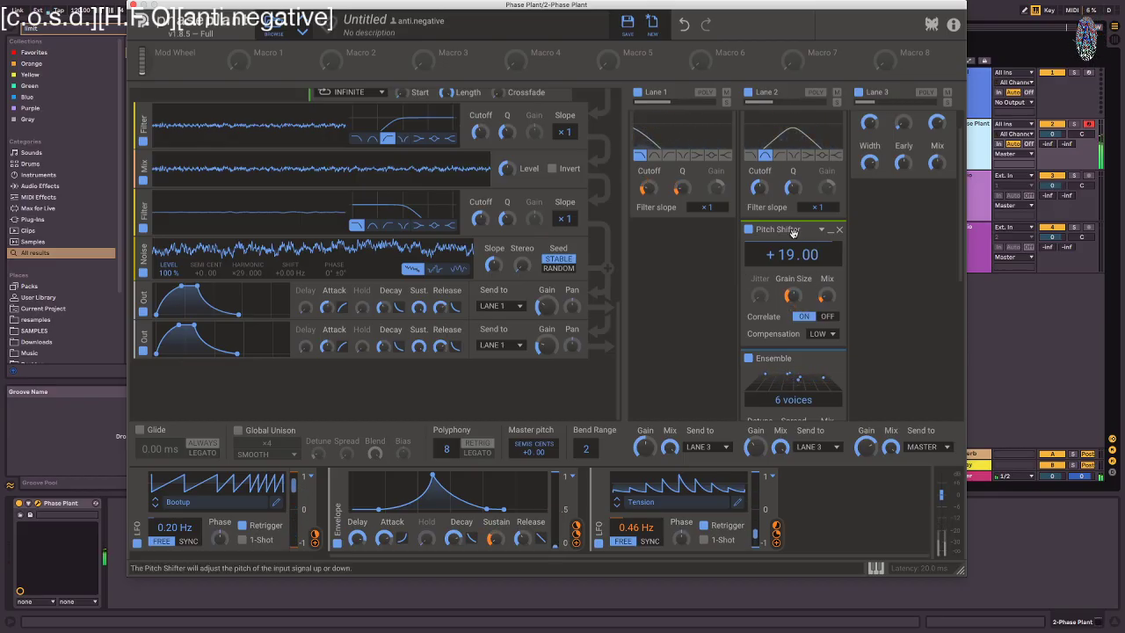
- Duplicate the Lane 2 Pitch Shifter, then set the first copy to +24.00 semitones and adjust its mix
key(super+d)
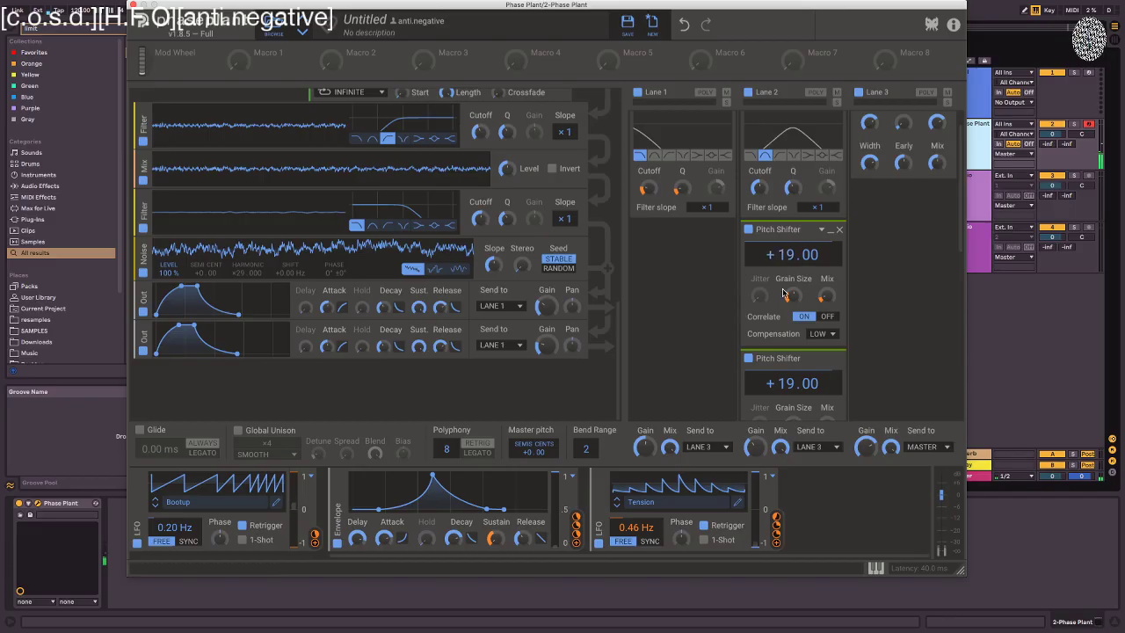
drag(790, 256, 789, 236)
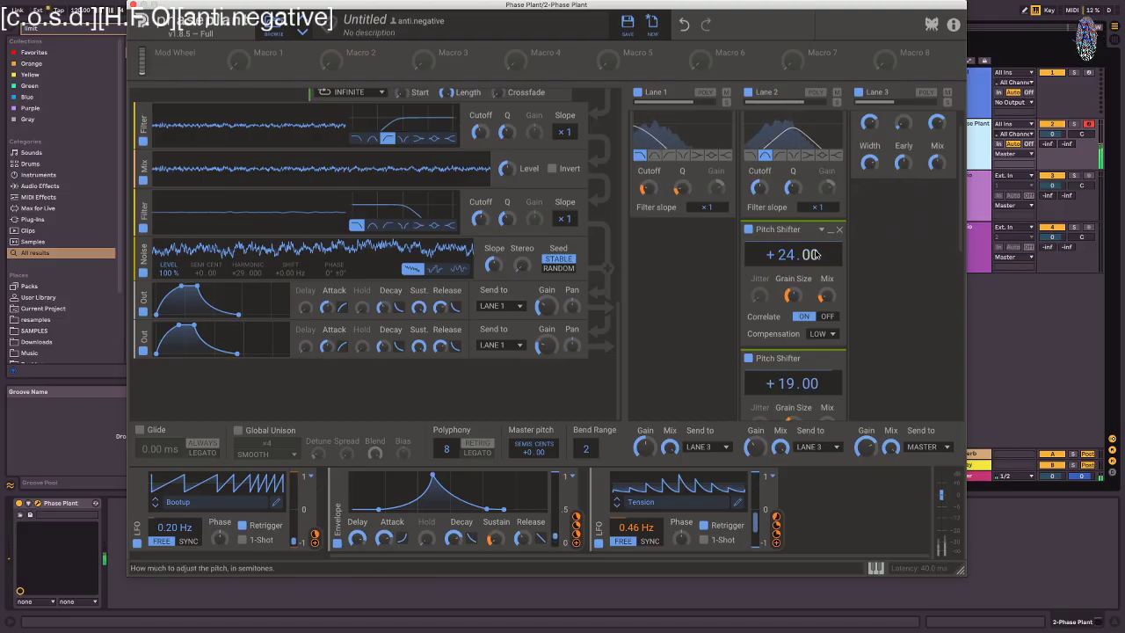
drag(825, 298, 826, 295)
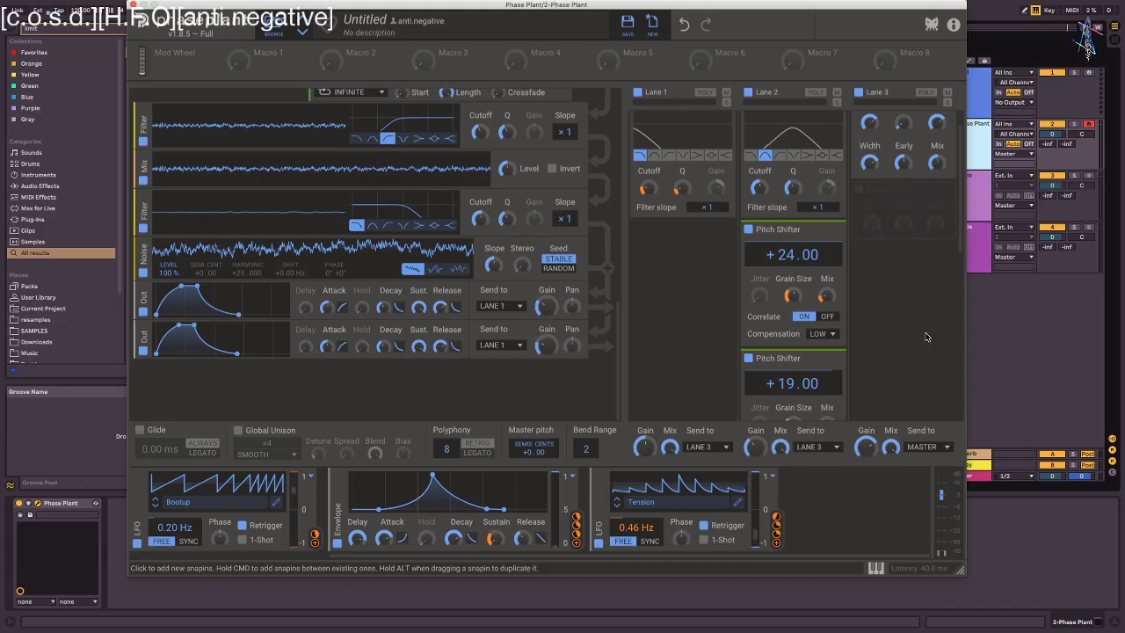
- Review both generator groups, from the wavetable oscillators through the Waterfall sample chain to the final outputs
scroll(474, 373, up, 5)
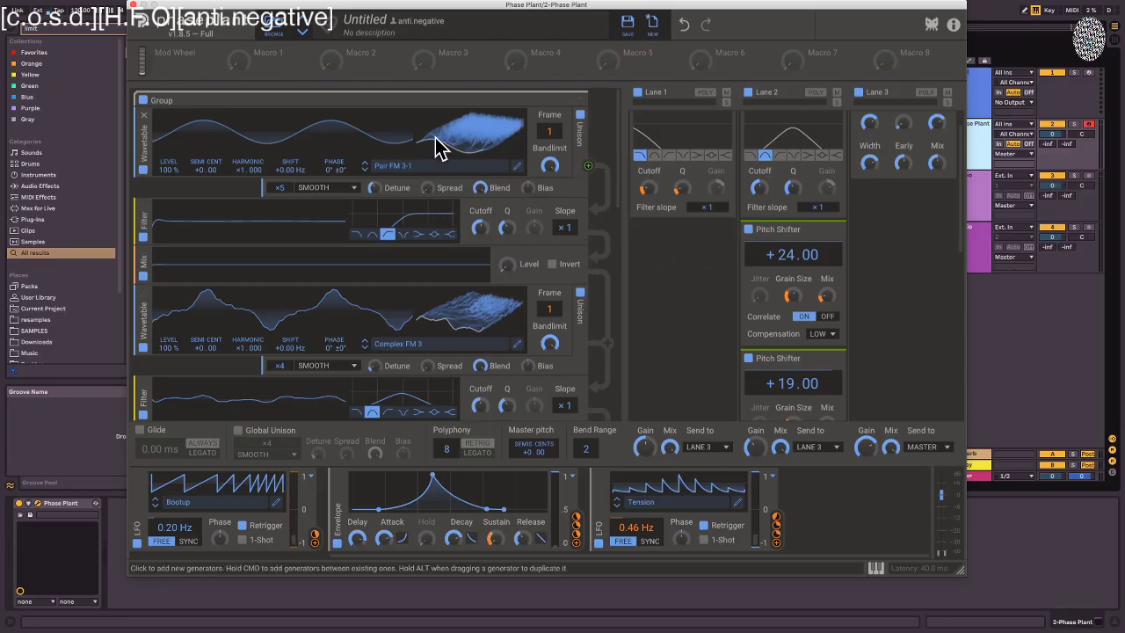
scroll(422, 218, down, 4)
scroll(180, 180, up, 4)
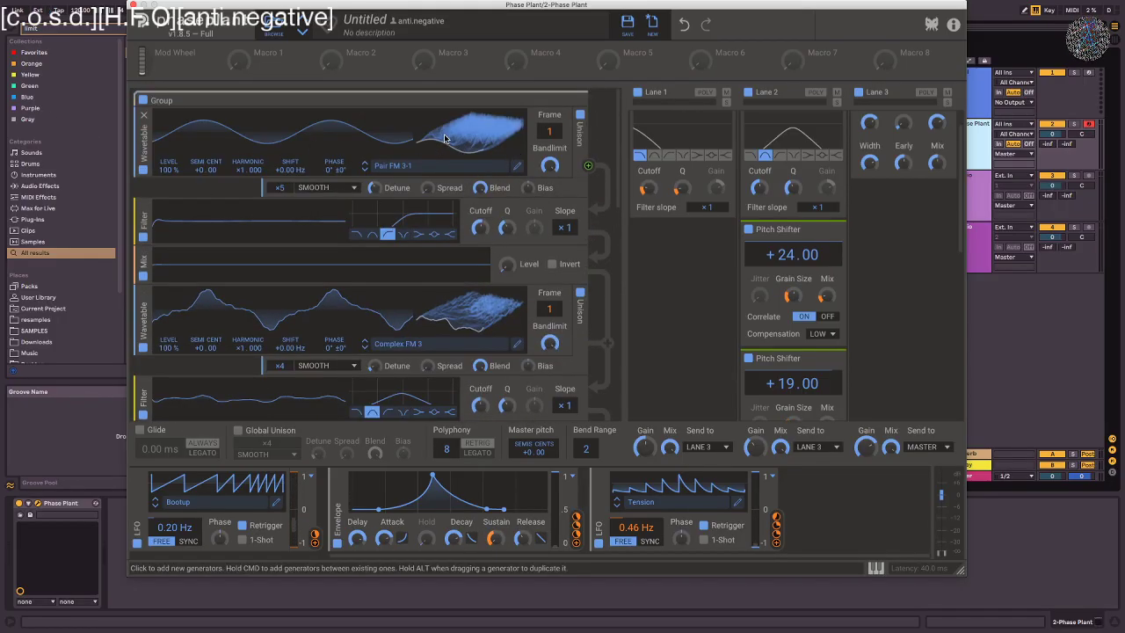
scroll(527, 263, down, 5)
scroll(495, 266, up, 5)
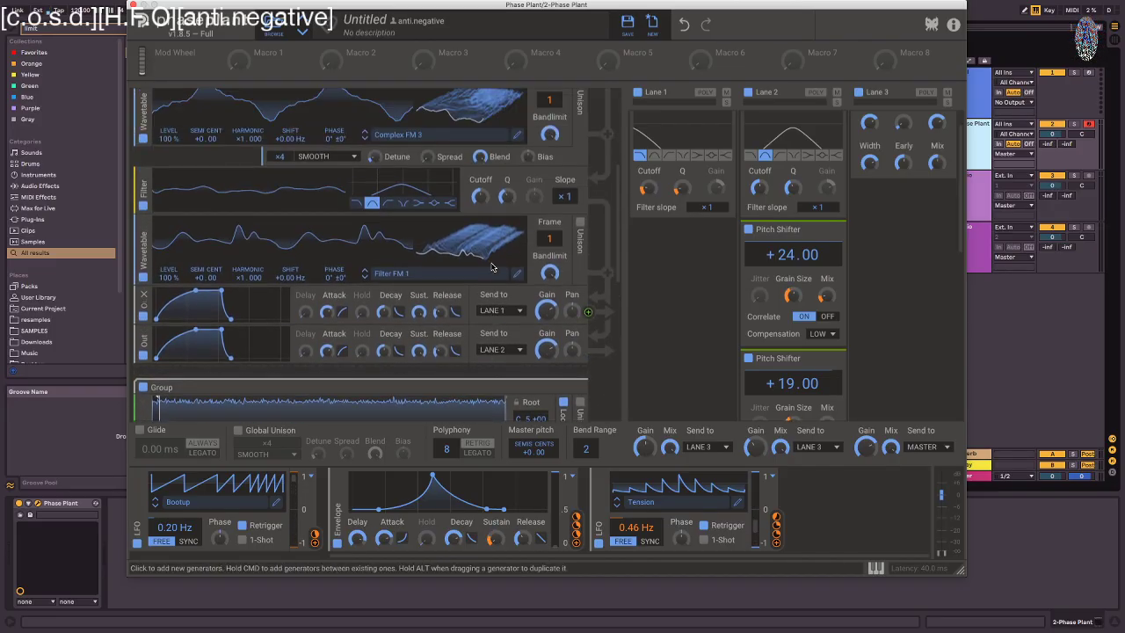
scroll(339, 310, down, 5)
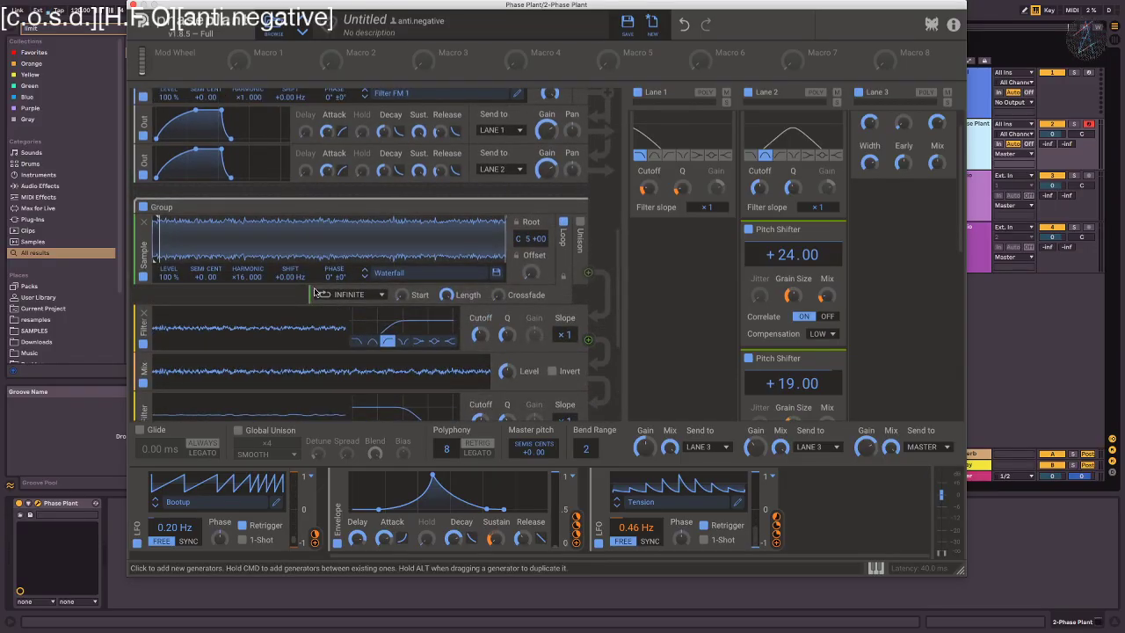
scroll(529, 373, down, 1)
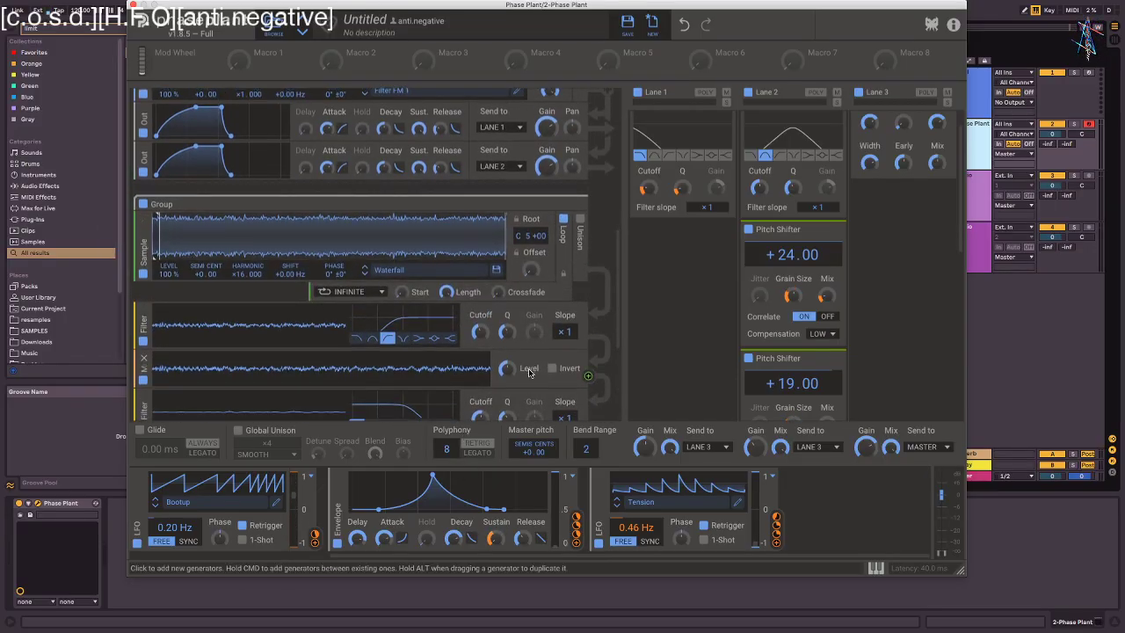
scroll(530, 373, down, 3)
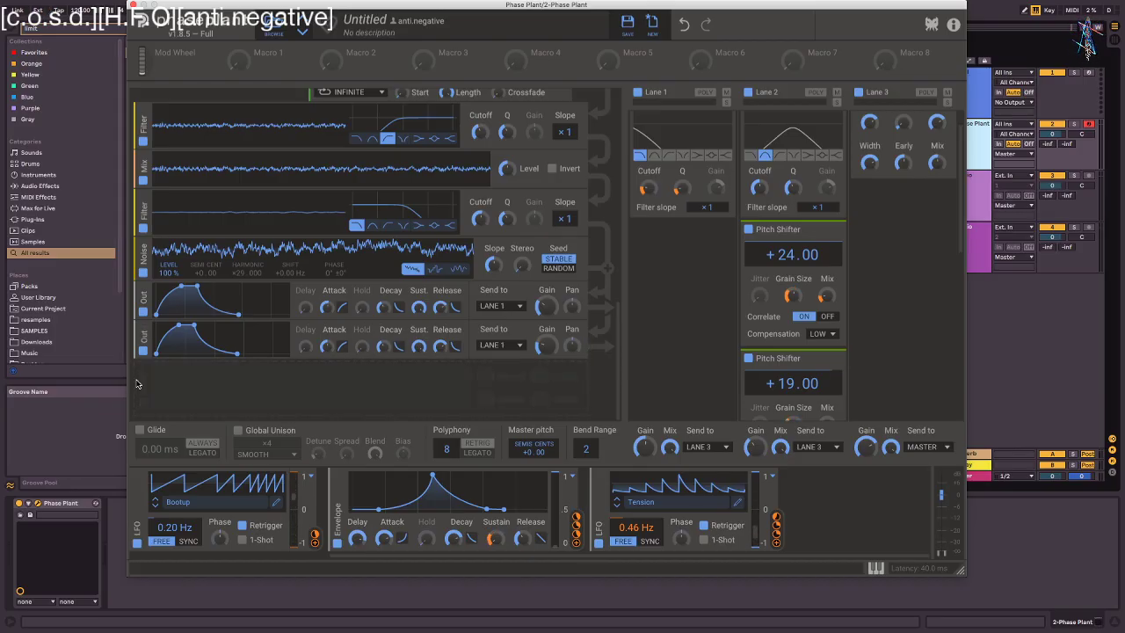
- Add an empty Sampler generator below the noise group's outputs and insert a new Group above it to contain it
click(178, 388)
click(356, 387)
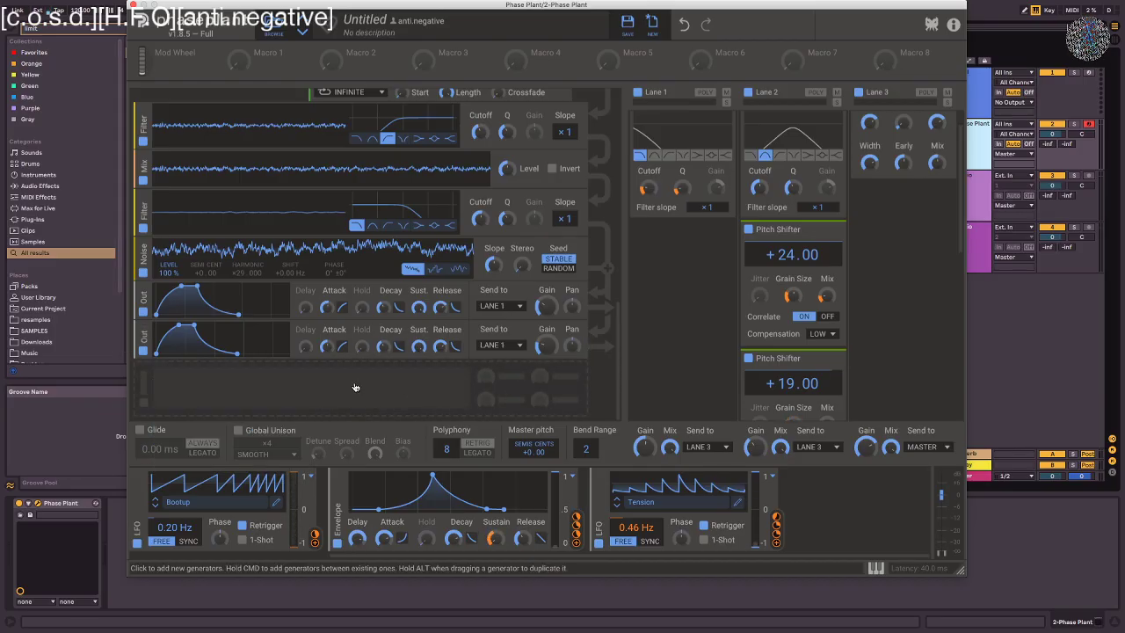
click(137, 373)
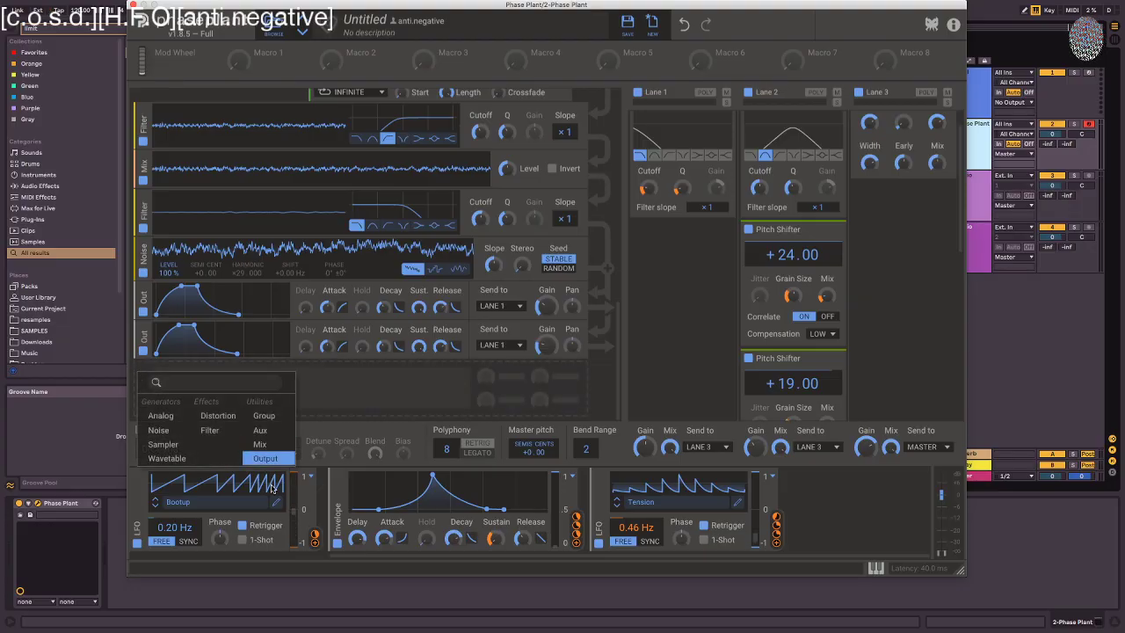
click(178, 445)
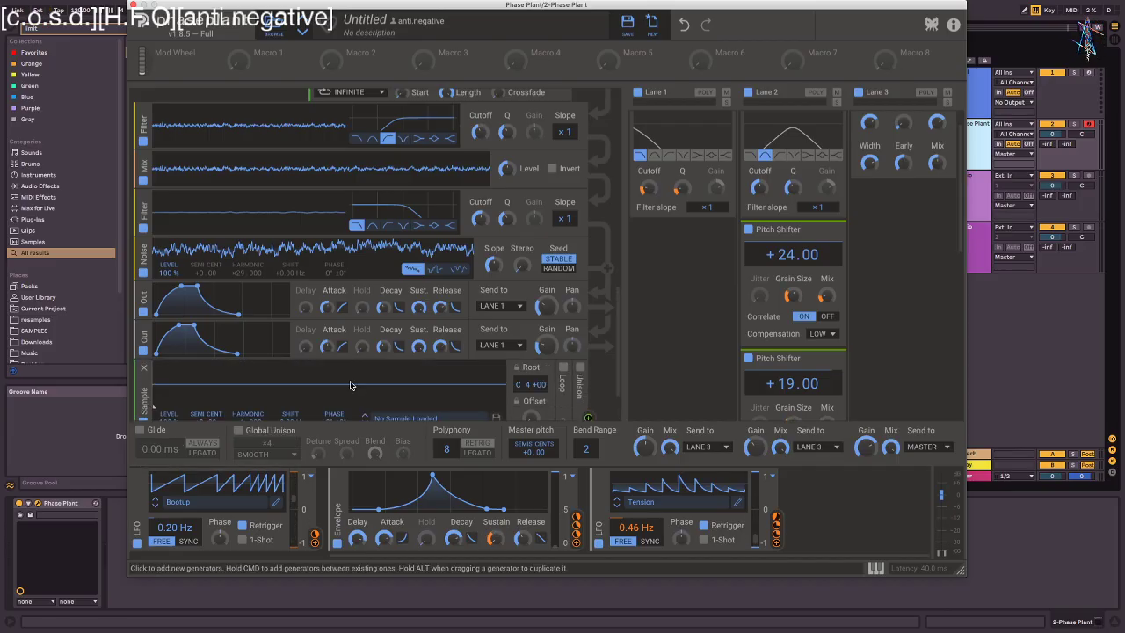
scroll(383, 271, down, 3)
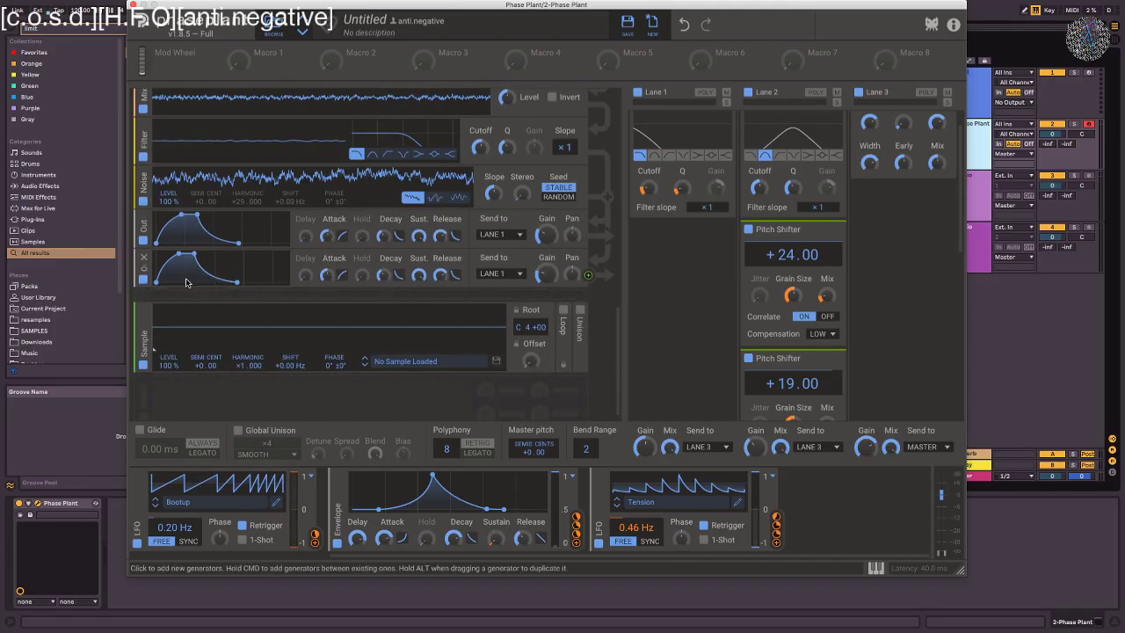
click(157, 295)
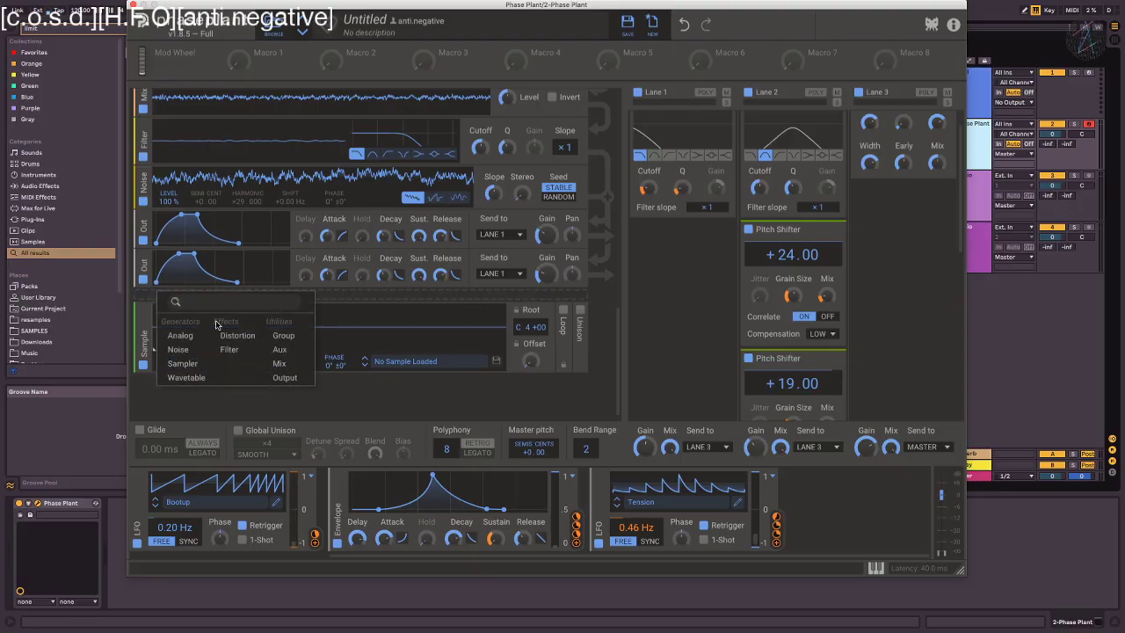
click(283, 335)
- Minimize the osc and noise generator groups
scroll(430, 299, up, 10)
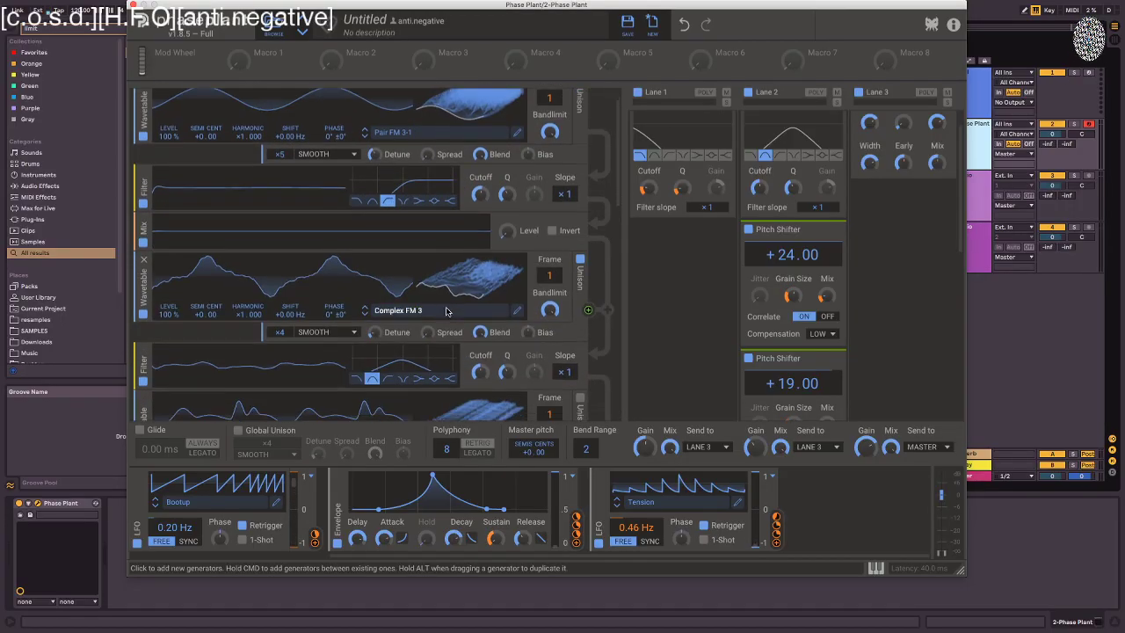
scroll(446, 311, up, 3)
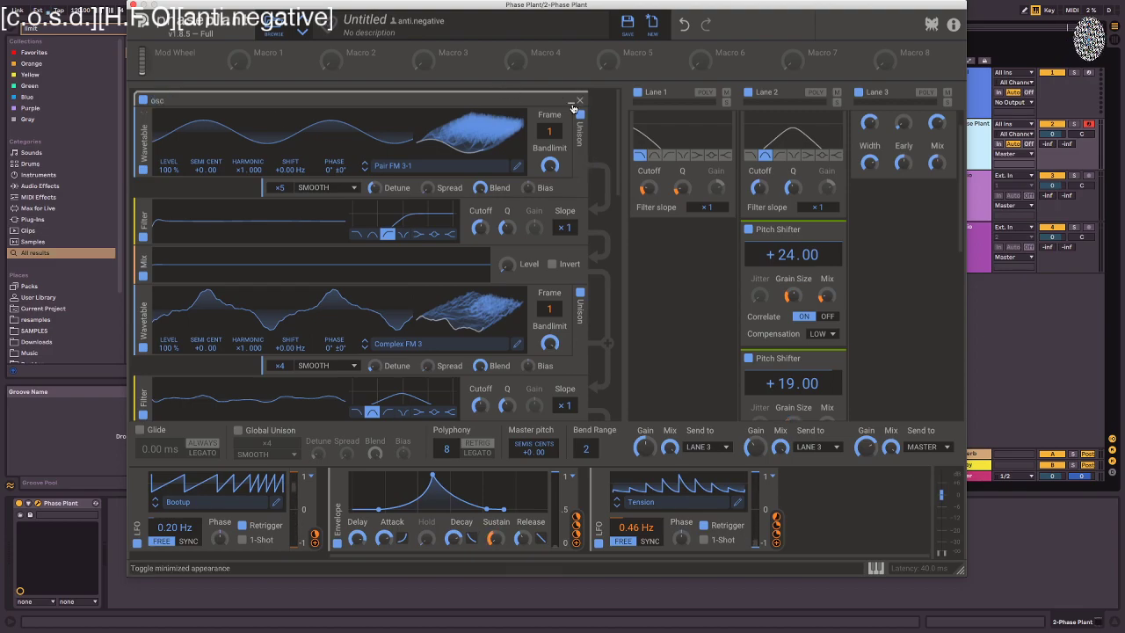
click(574, 102)
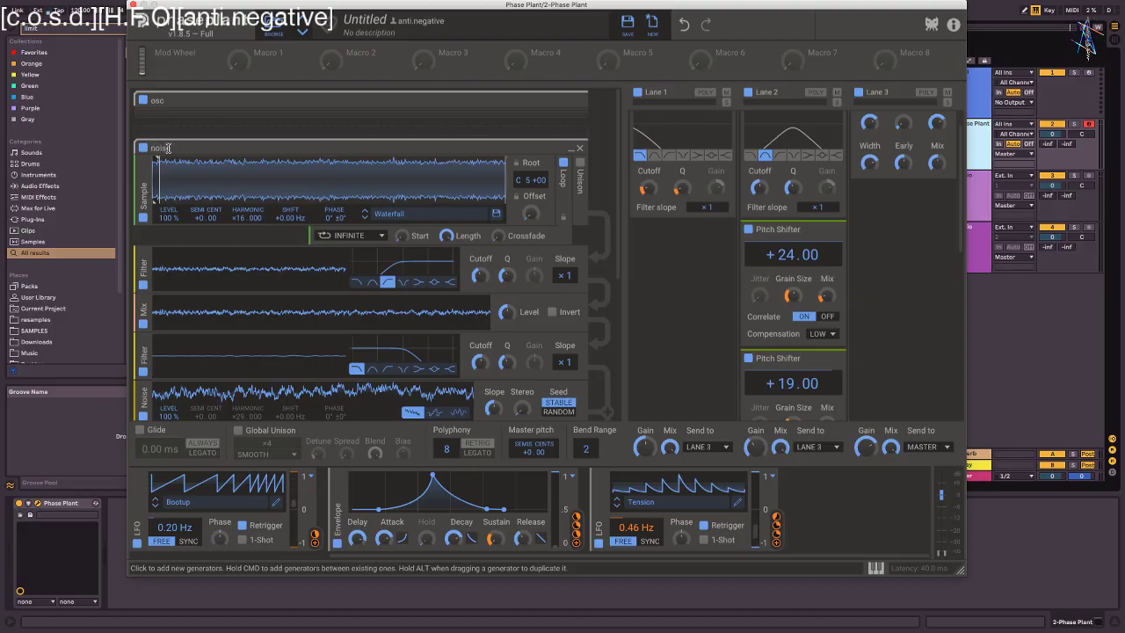
click(574, 149)
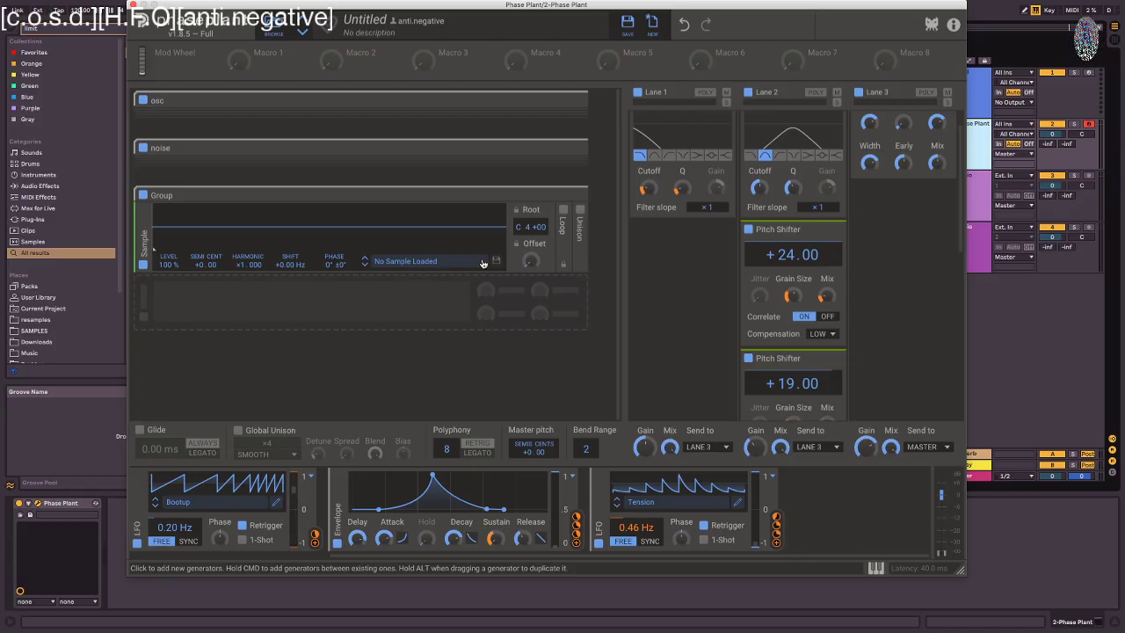
- Load the factory sample Data Loop 13 (50) from Data Loops into the new sampler and add an Output below it
click(423, 264)
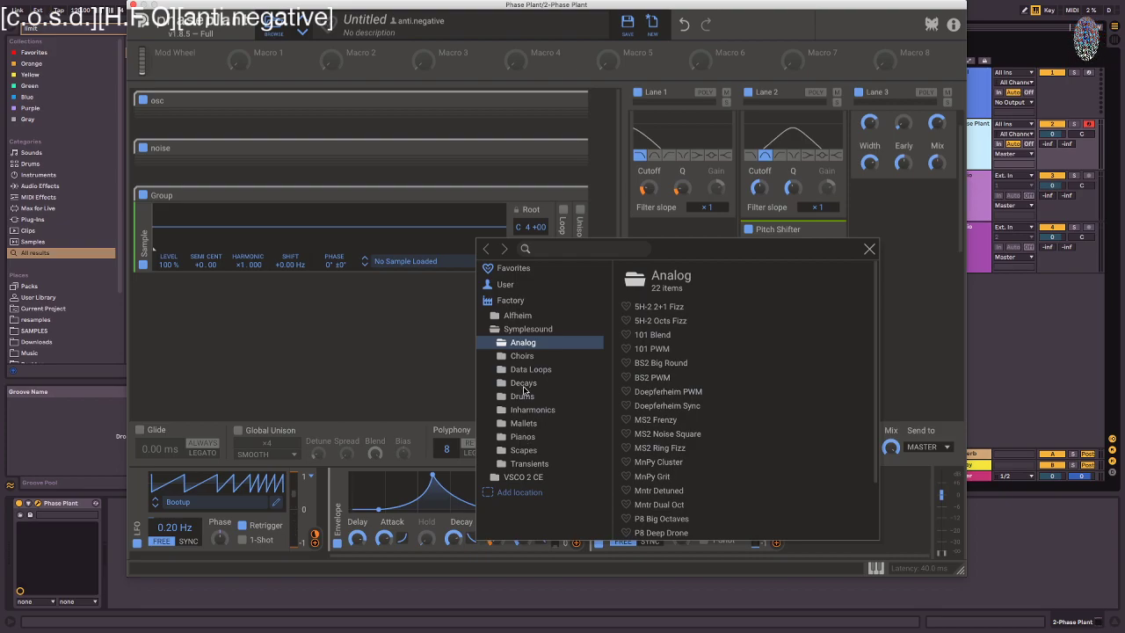
click(530, 370)
click(685, 480)
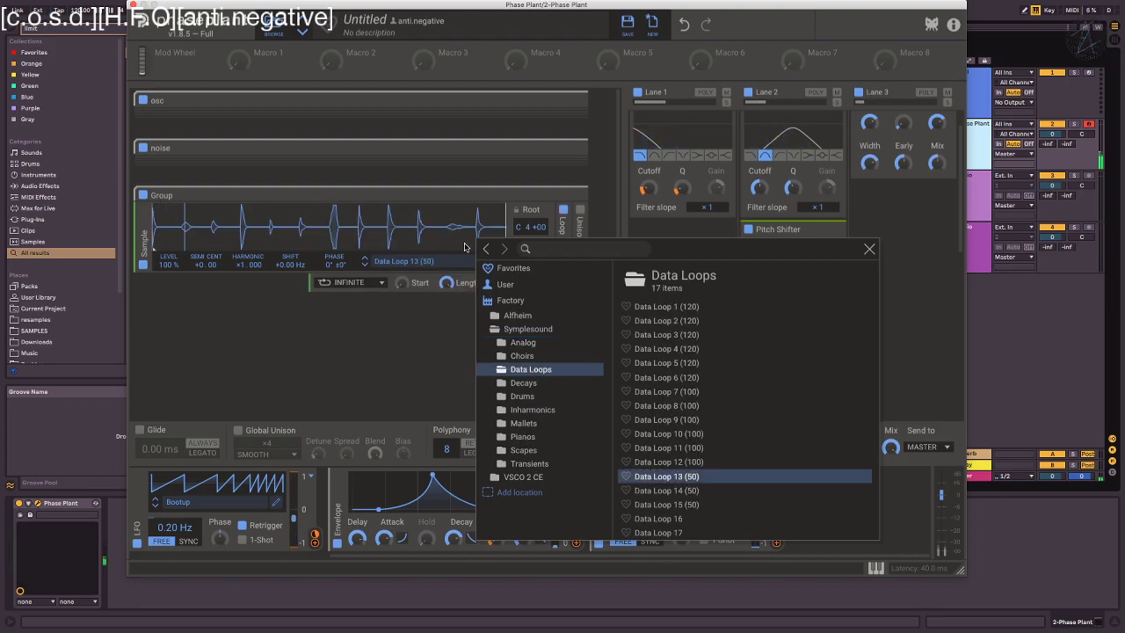
click(346, 364)
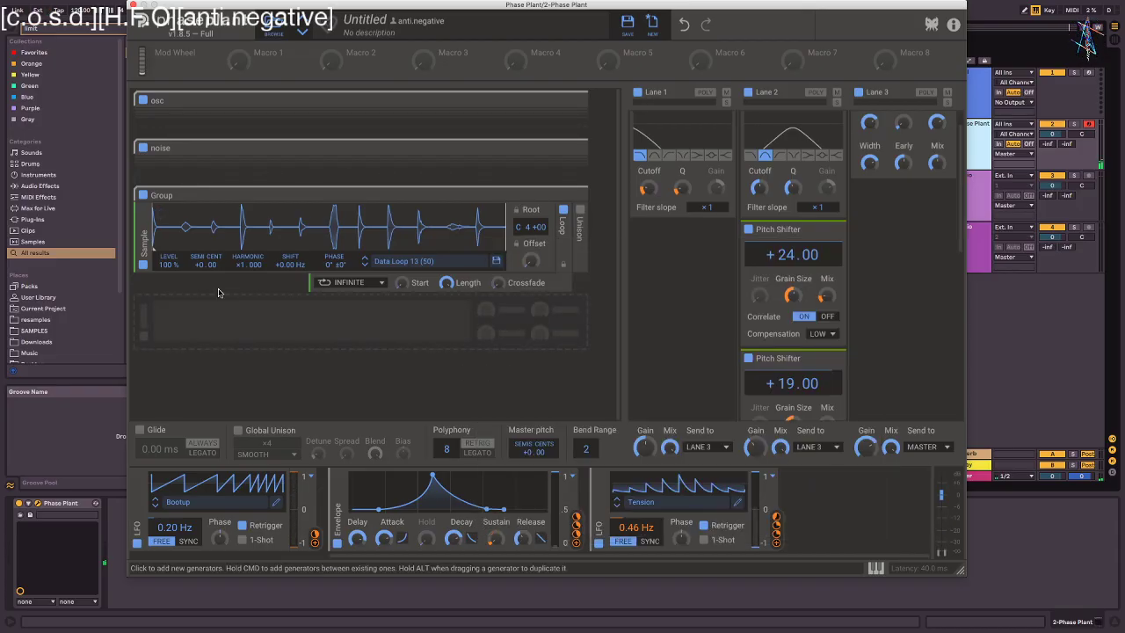
click(151, 321)
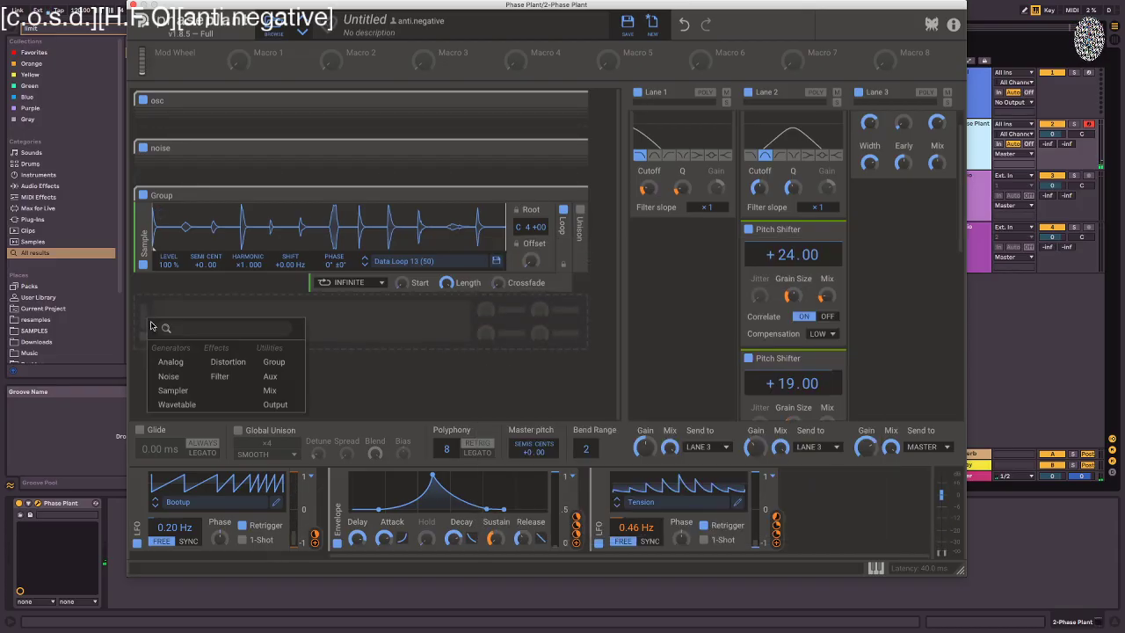
click(275, 403)
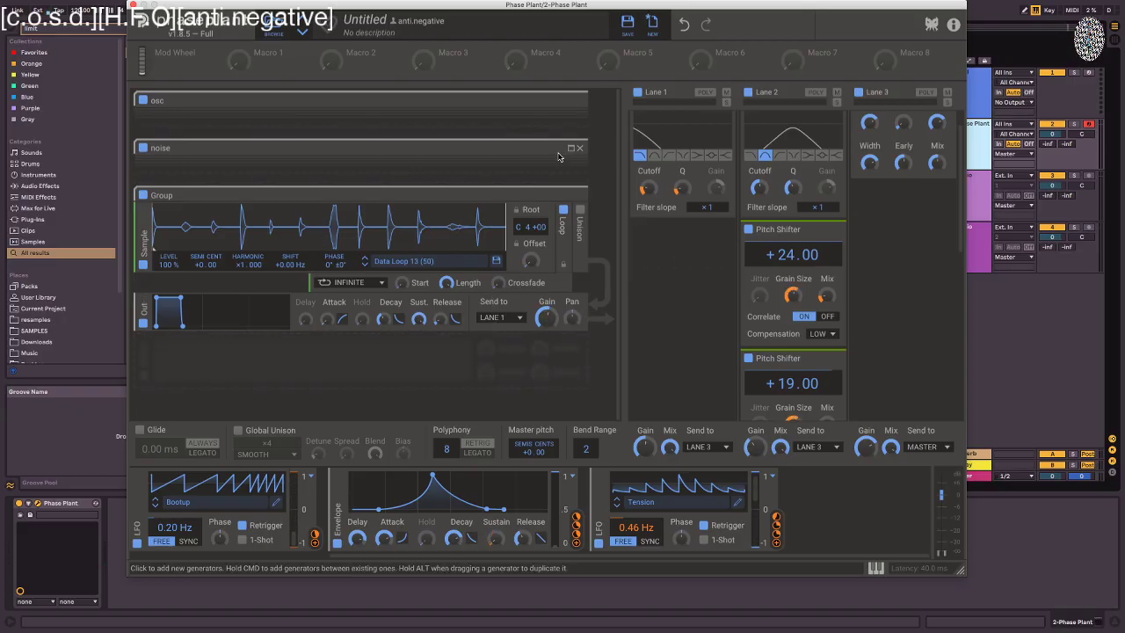
- Expand the noise group and turn the gain of both its outputs all the way down
click(572, 148)
scroll(554, 338, down, 6)
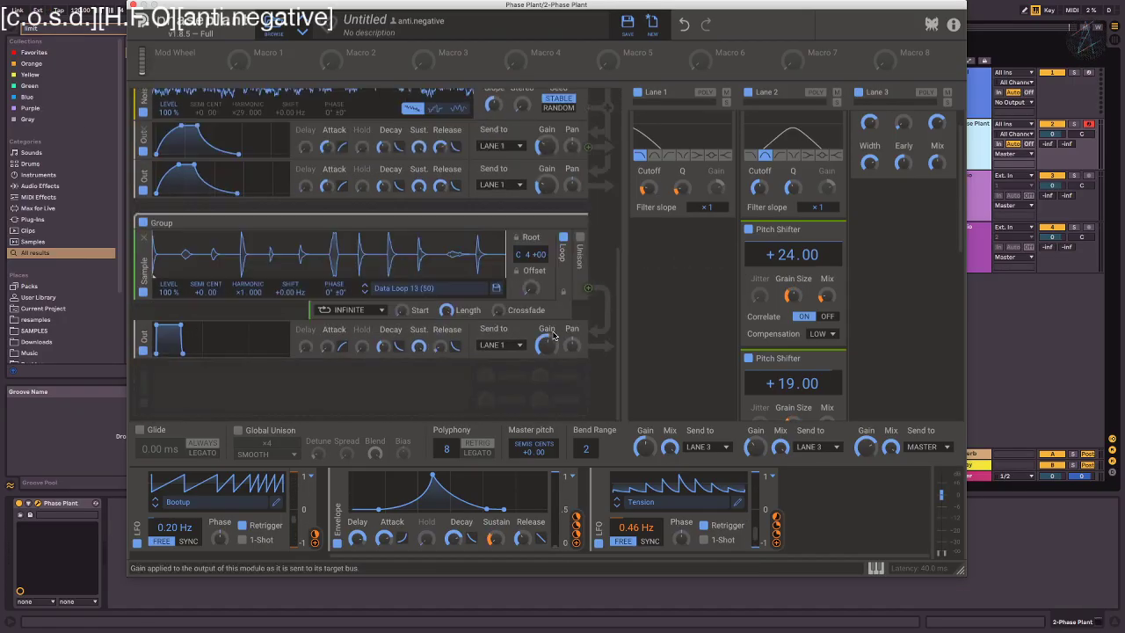
scroll(554, 337, up, 5)
scroll(555, 337, down, 3)
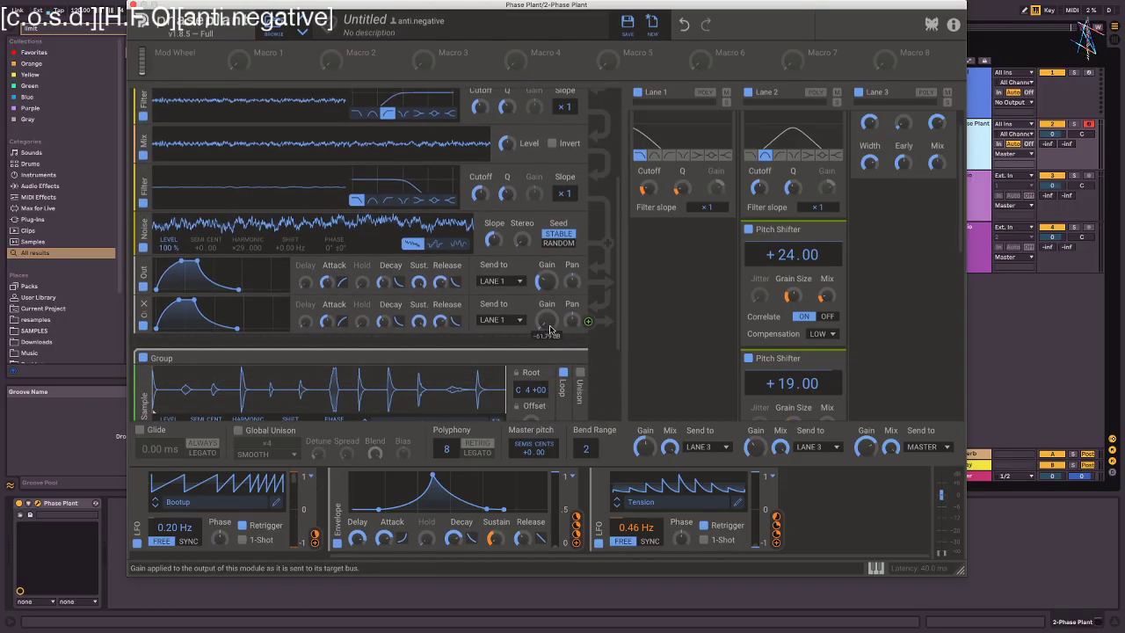
scroll(546, 264, down, 4)
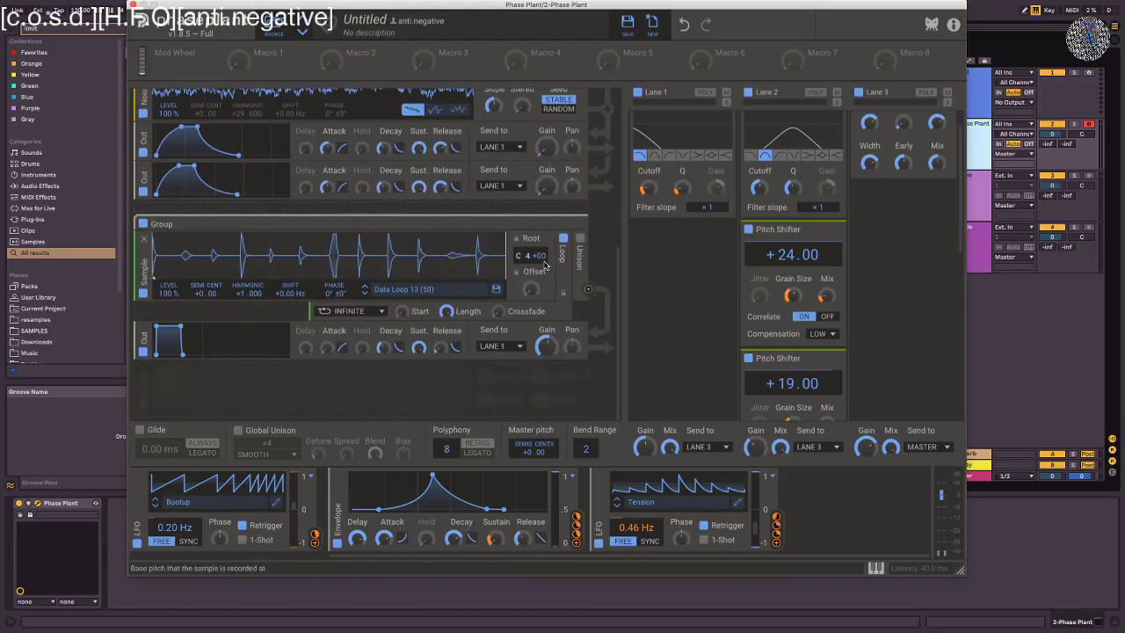
- Expand the osc group and turn the gain of its Lane 1 and Lane 2 outputs all the way down
scroll(546, 255, up, 9)
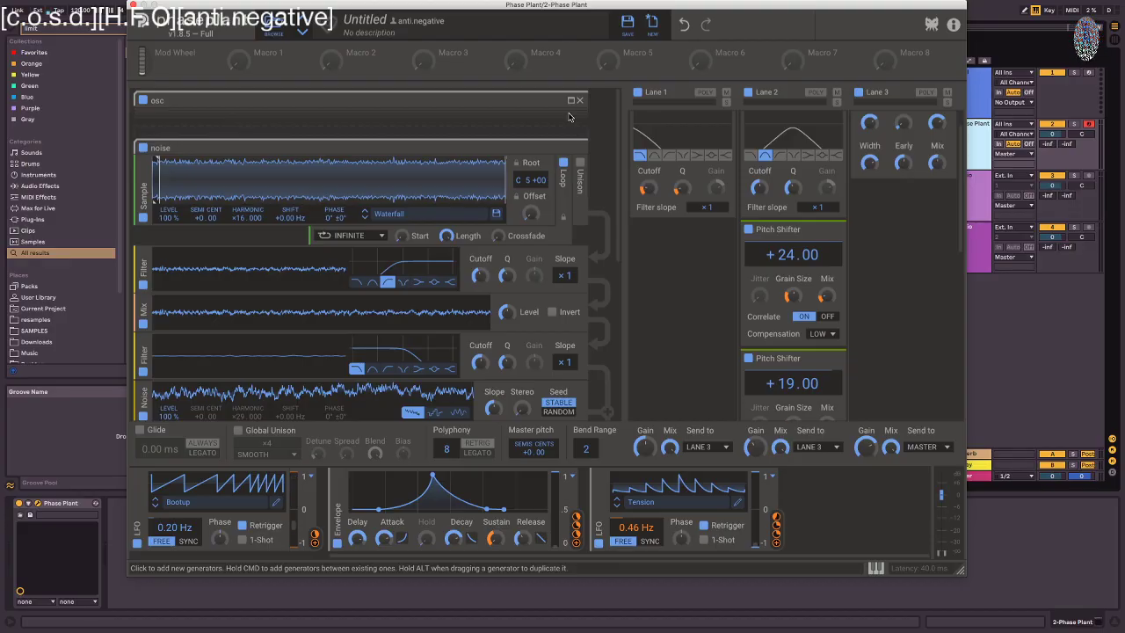
click(570, 100)
scroll(562, 133, down, 10)
scroll(562, 133, up, 4)
drag(548, 186, 549, 273)
drag(548, 225, 549, 311)
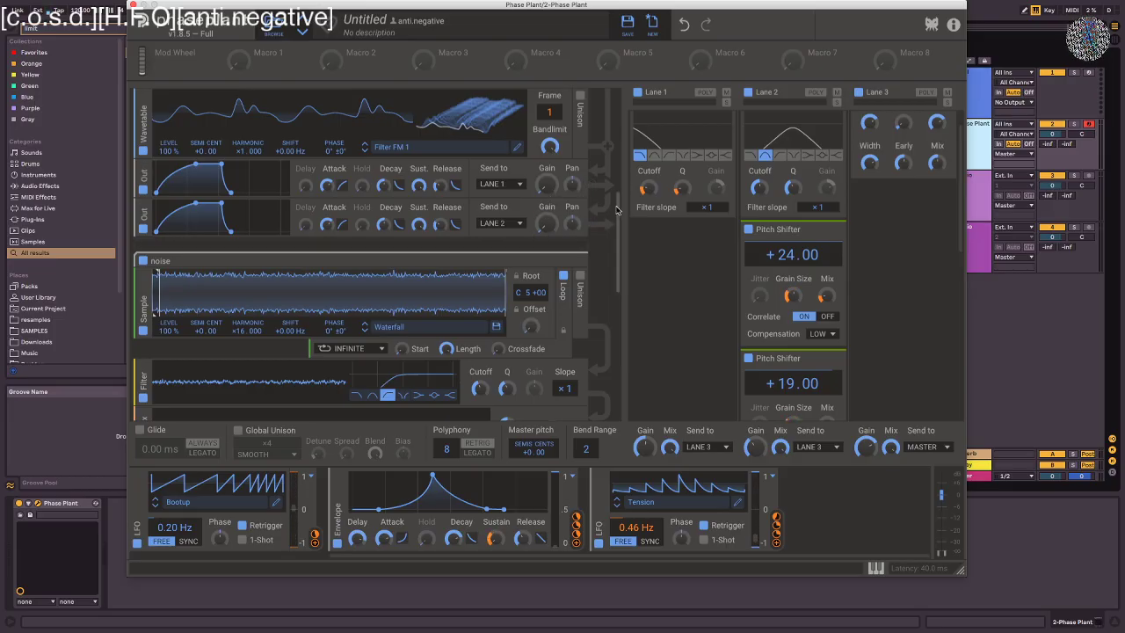
- Set the Data Loop 13 sampler's harmonic to ×16.000 and duplicate the sampler directly below itself
scroll(562, 307, down, 5)
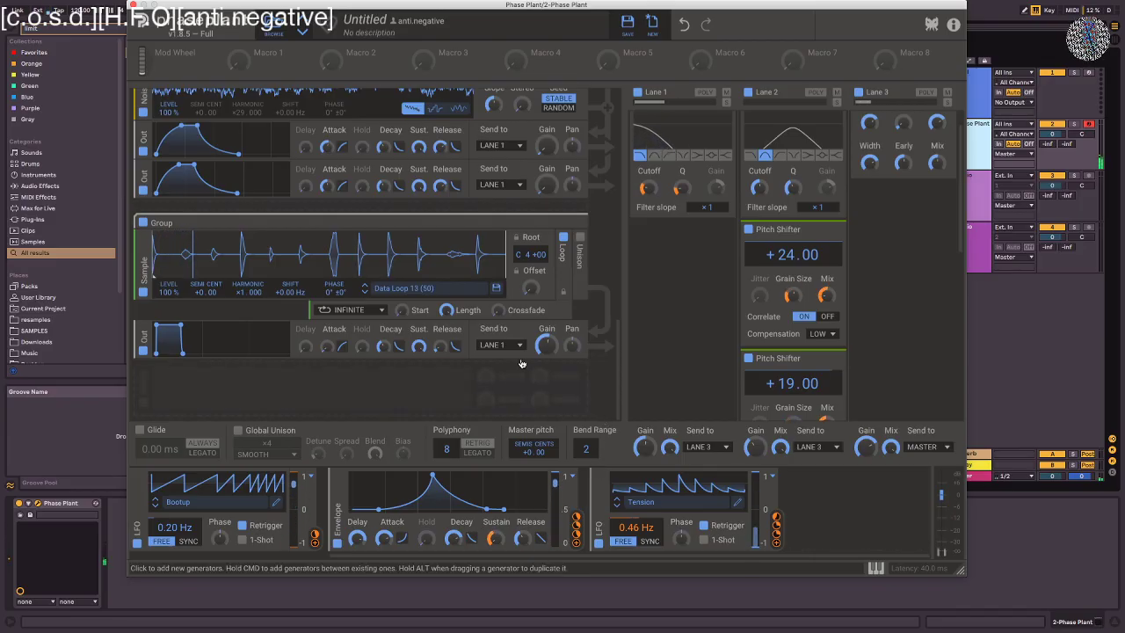
mouse_move(249, 292)
mouse_down()
mouse_move(249, 250)
mouse_move(244, 296)
mouse_move(243, 282)
mouse_up()
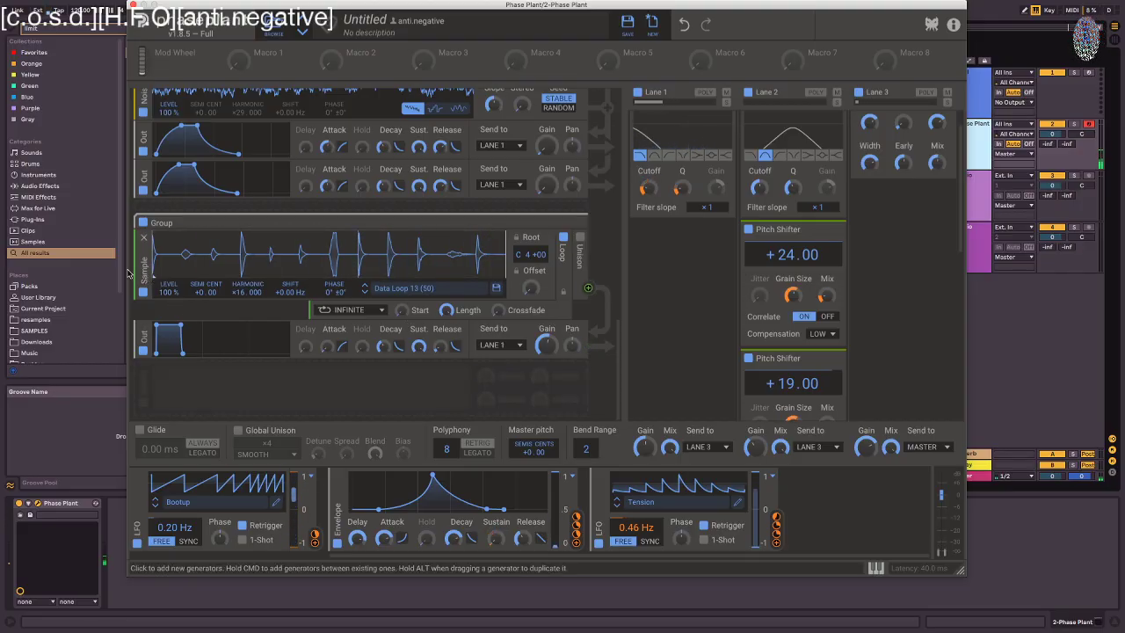
drag(148, 279, 144, 311)
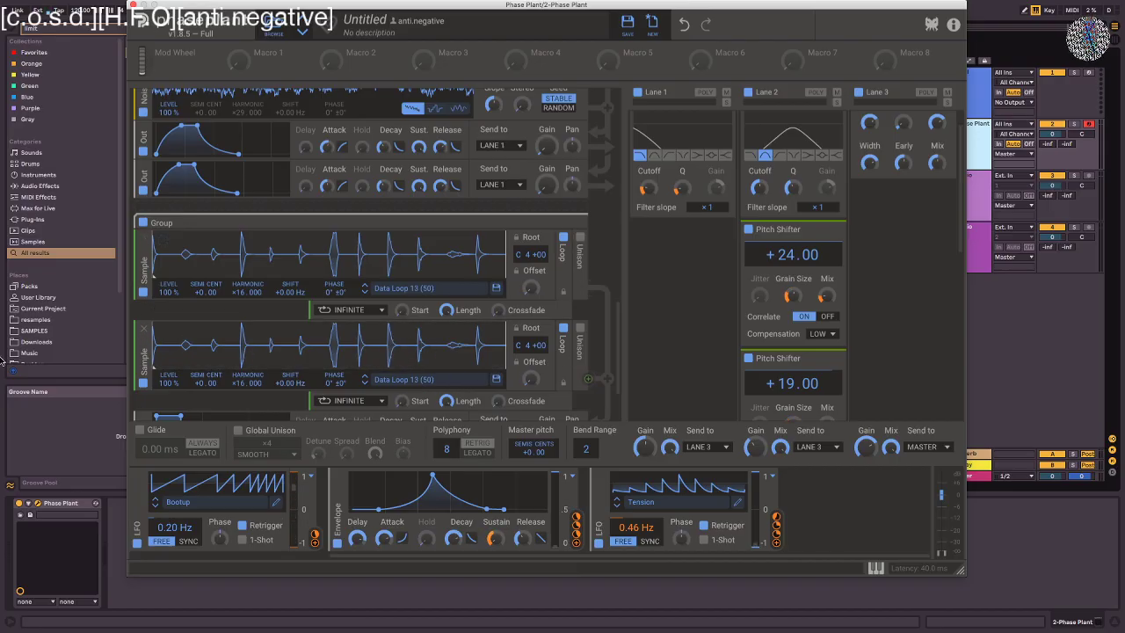
- Move the plug-in window clear of the Ableton Live browser and search the library for "glitch" samples
drag(305, 3, 364, 13)
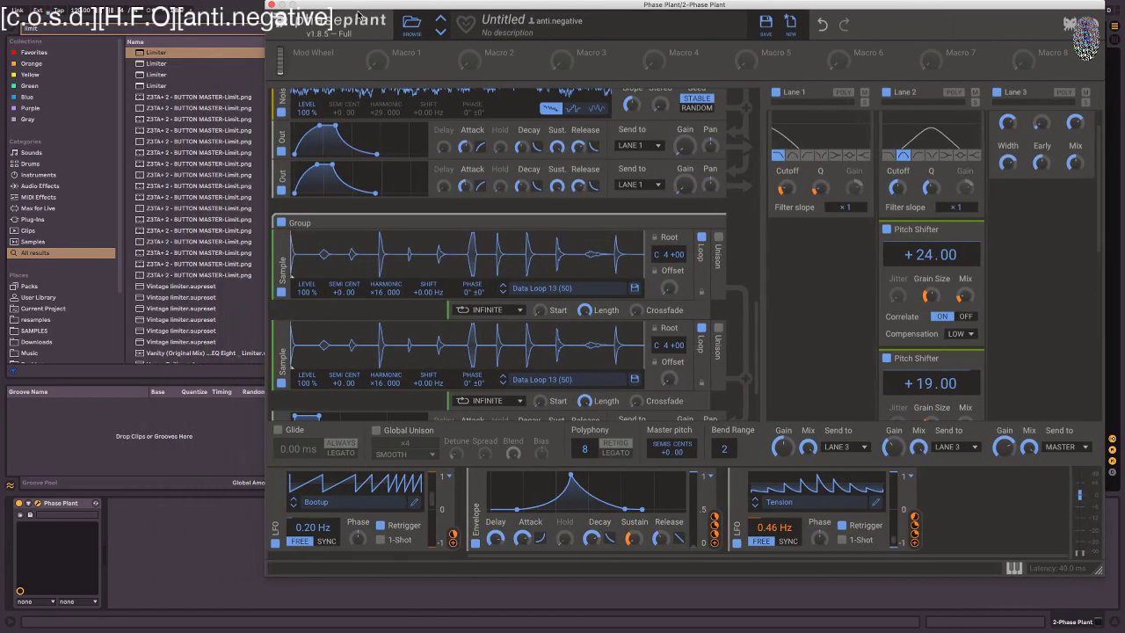
click(97, 28)
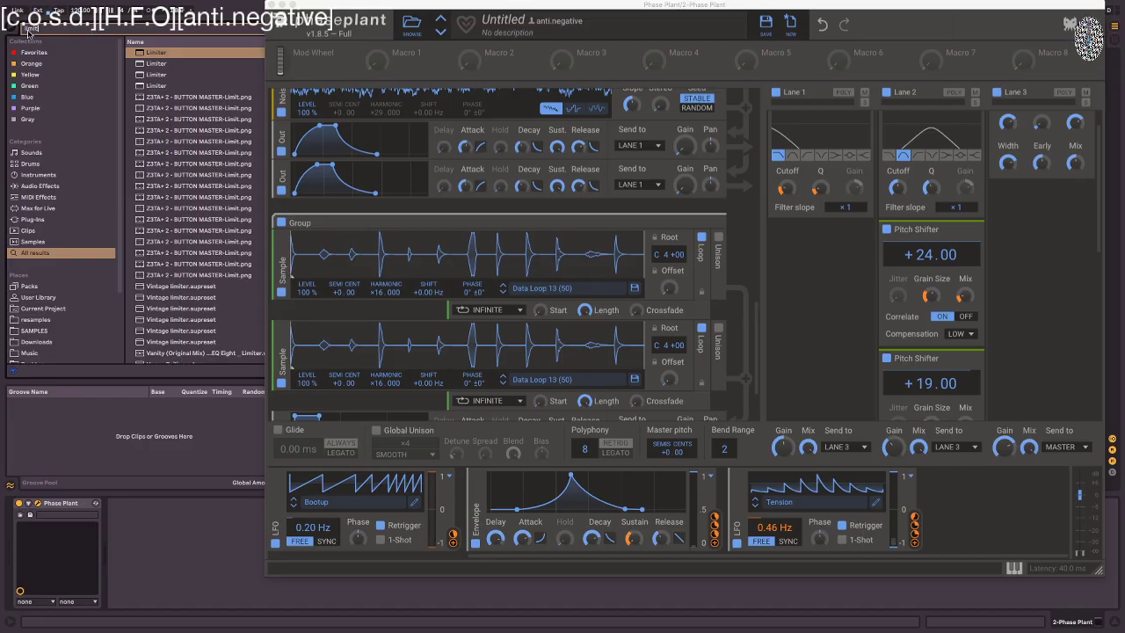
text(glit)
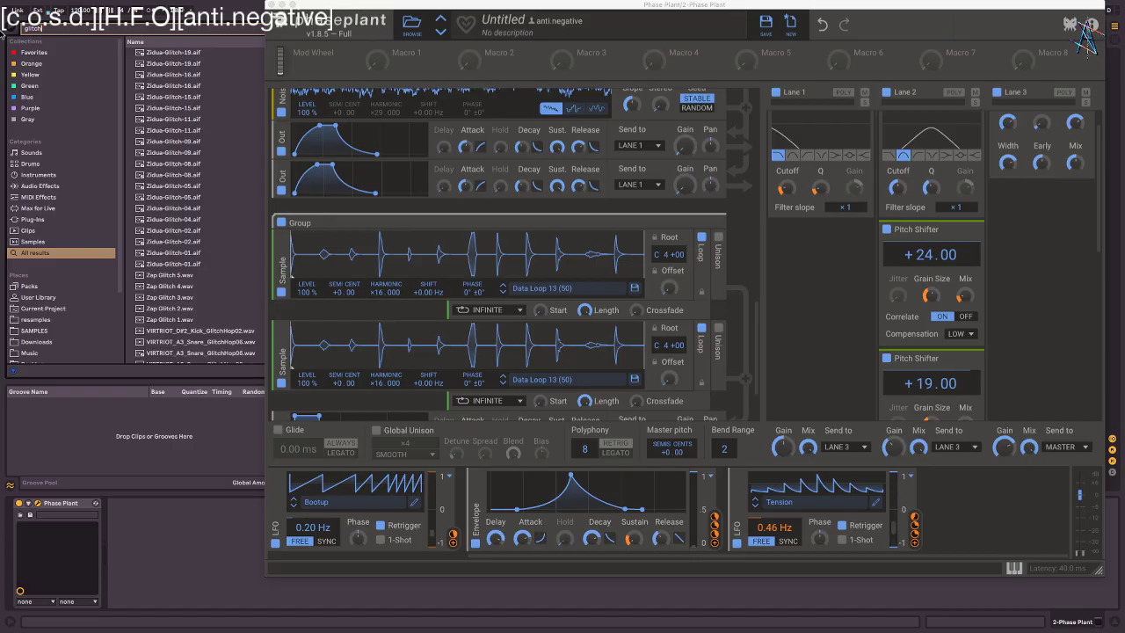
drag(398, 3, 476, 22)
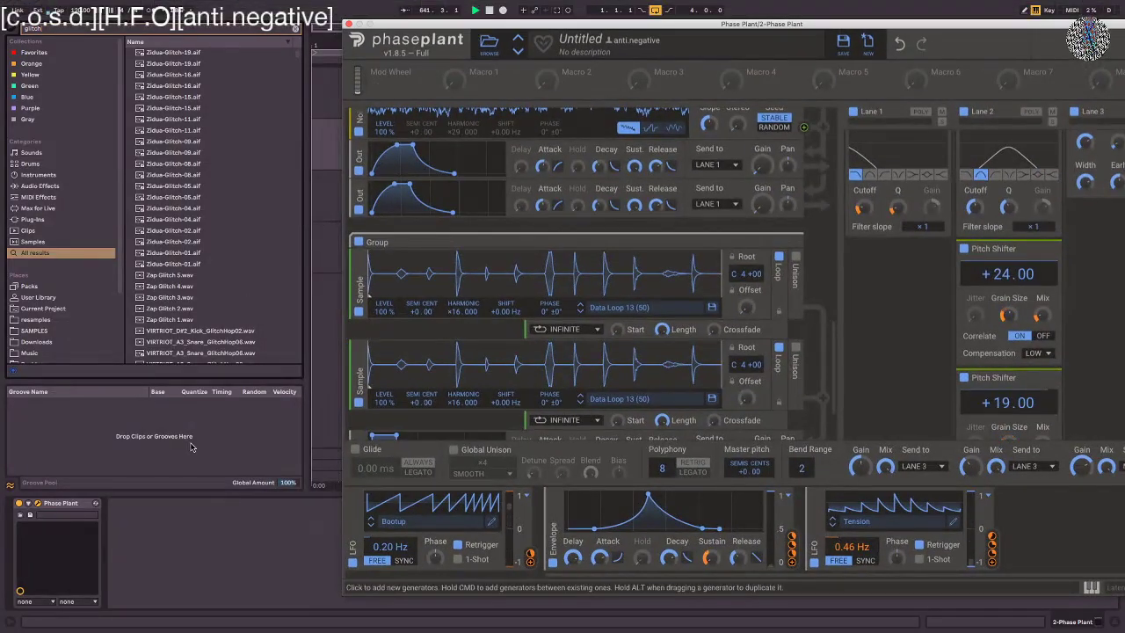
scroll(225, 260, down, 3)
mouse_move(297, 58)
mouse_down()
mouse_move(297, 196)
mouse_move(295, 103)
mouse_move(282, 73)
mouse_up()
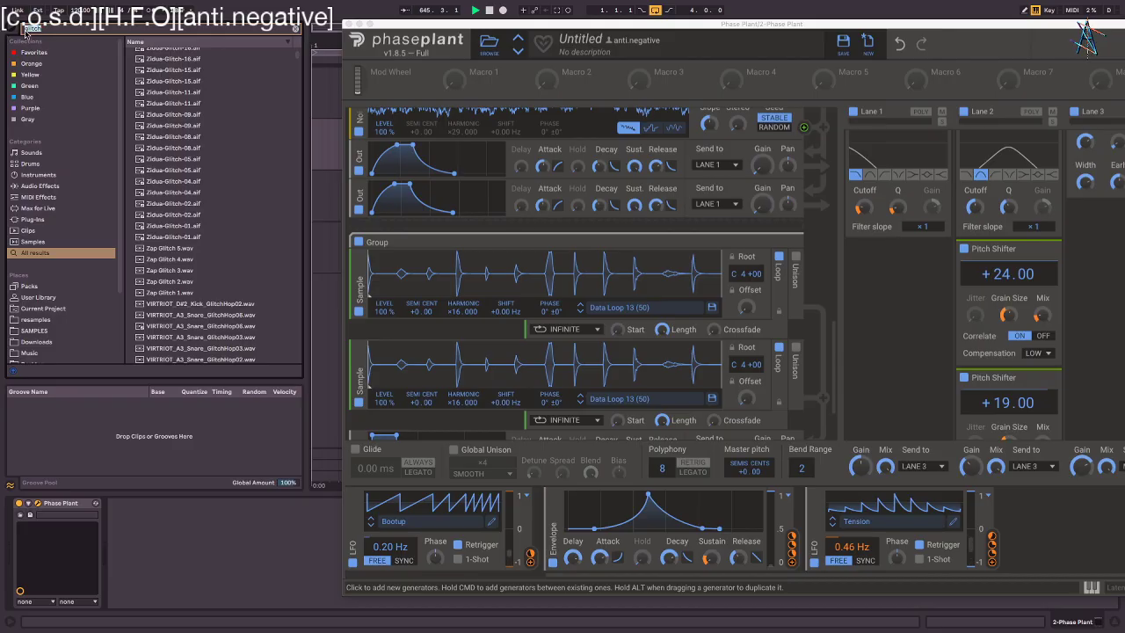
- Search the library for "animal", widen the browser, and preview the SISERIES_Cow Several_ Mooing and OneShot_AnimalsCat_12.wav samples
text(animal)
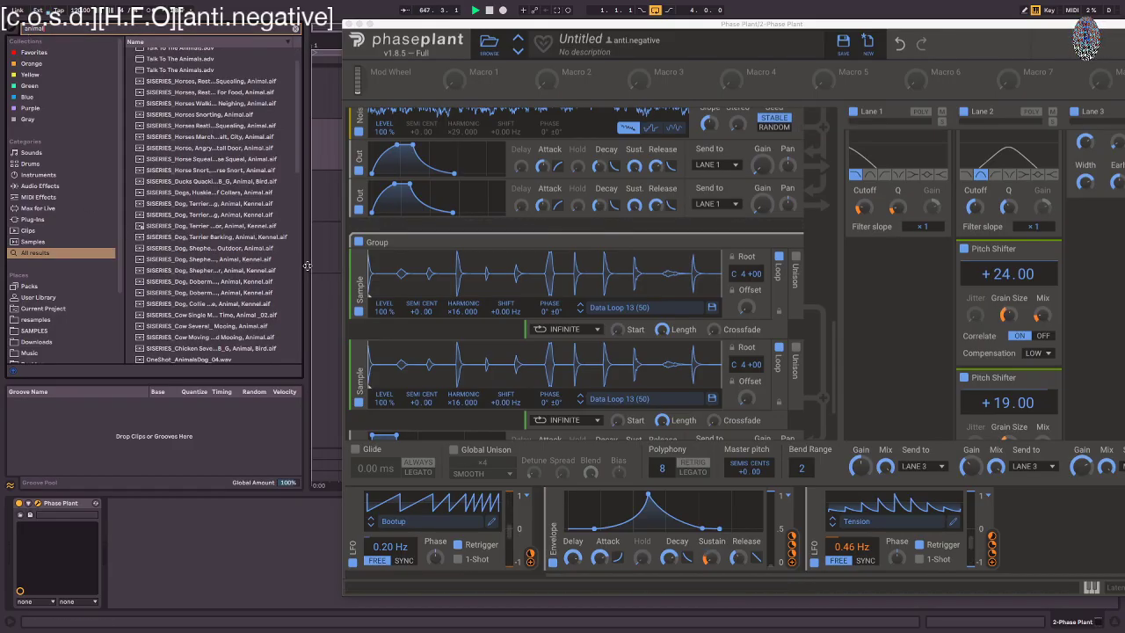
drag(303, 267, 341, 267)
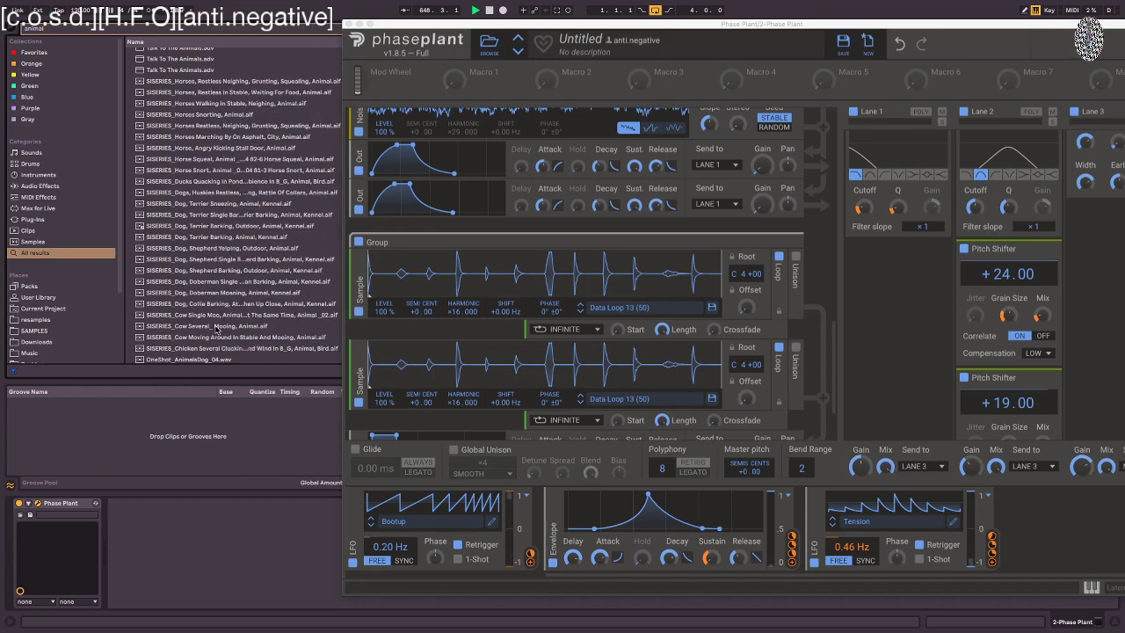
click(218, 326)
scroll(227, 325, down, 5)
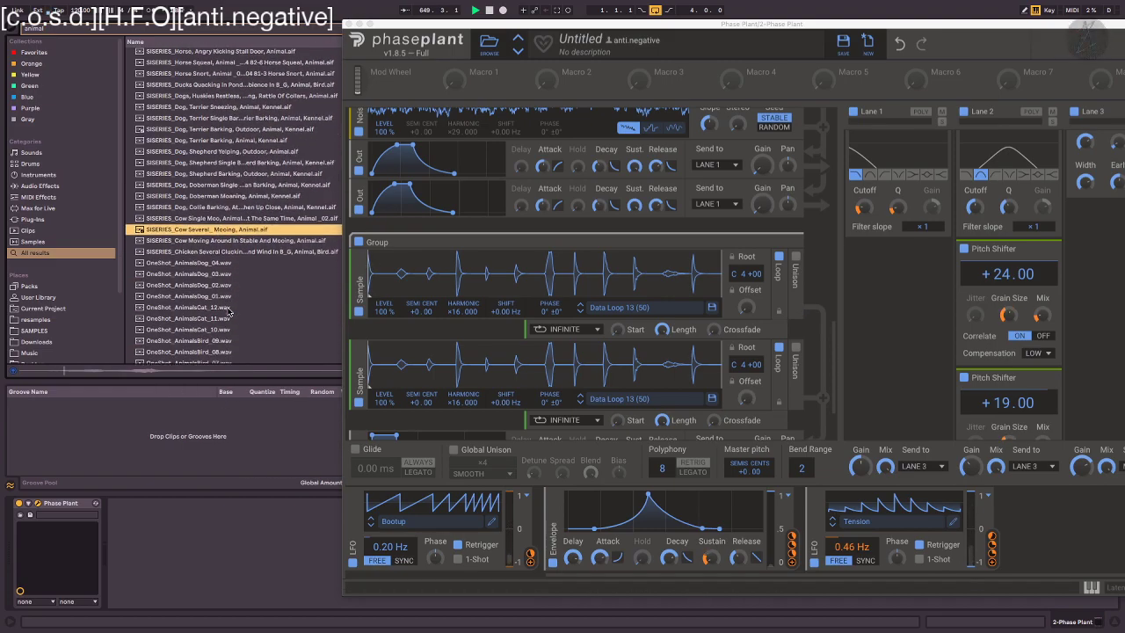
click(182, 216)
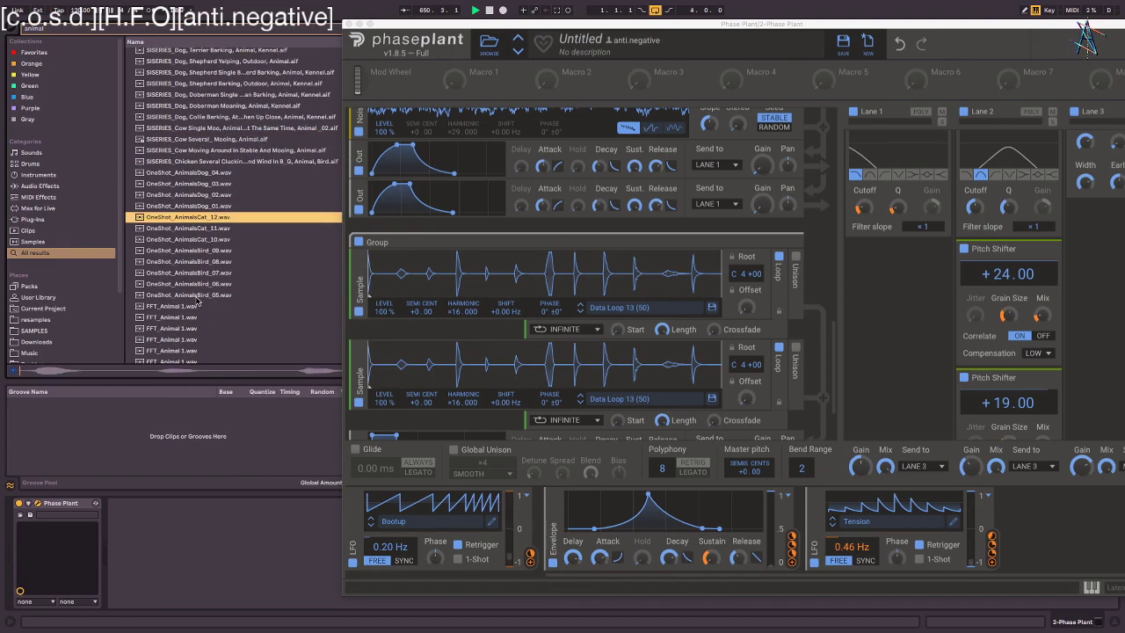
- Browse further through the animal samples and preview 35 Primitive Animal FX.aiff and SISERIES_Horses Snorting, Animal.aif
scroll(210, 342, down, 3)
scroll(200, 167, down, 6)
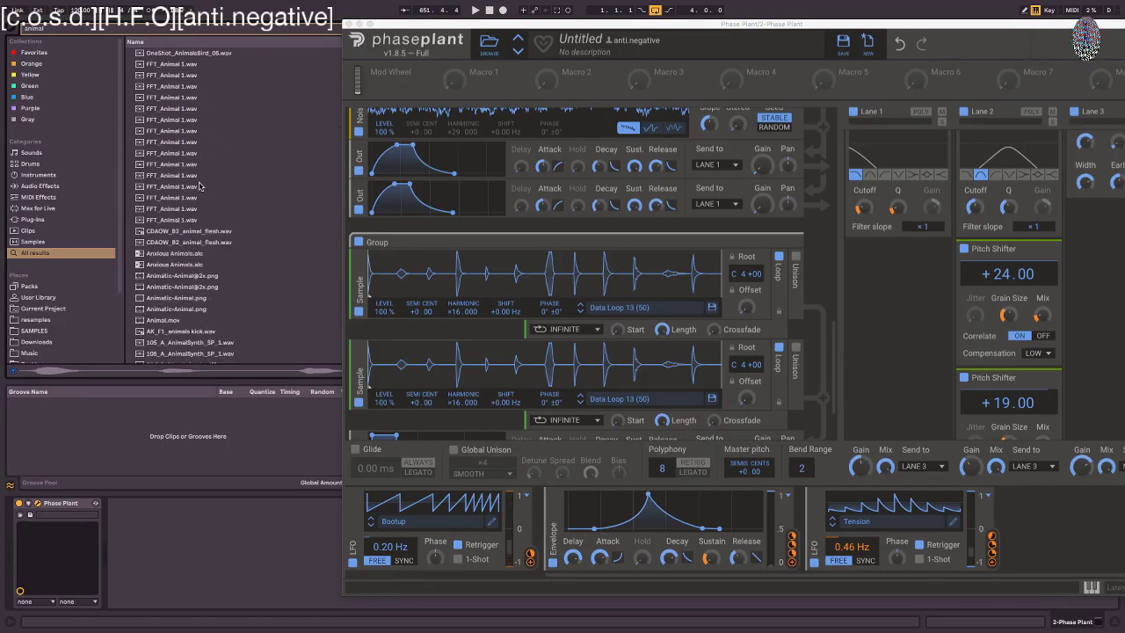
click(219, 293)
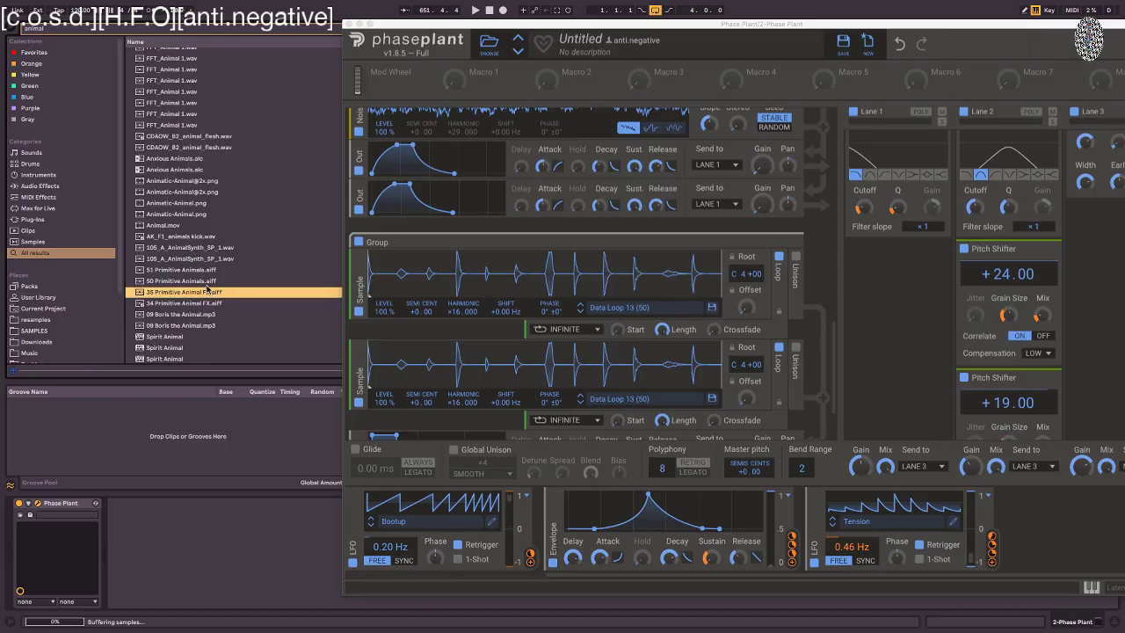
scroll(203, 272, up, 1)
scroll(191, 248, up, 5)
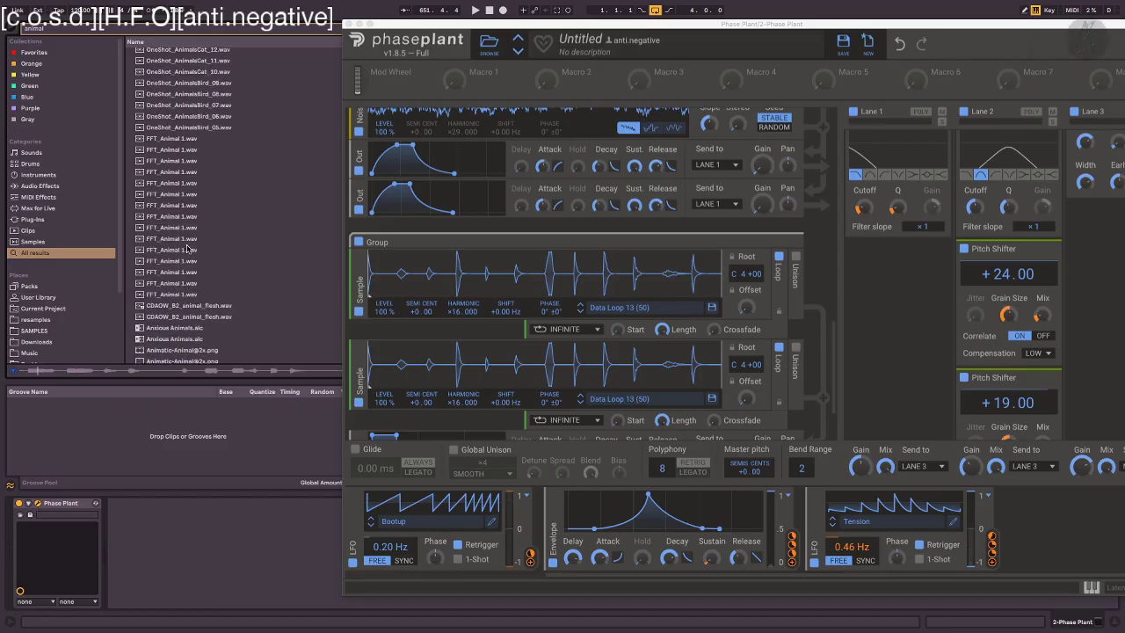
click(217, 106)
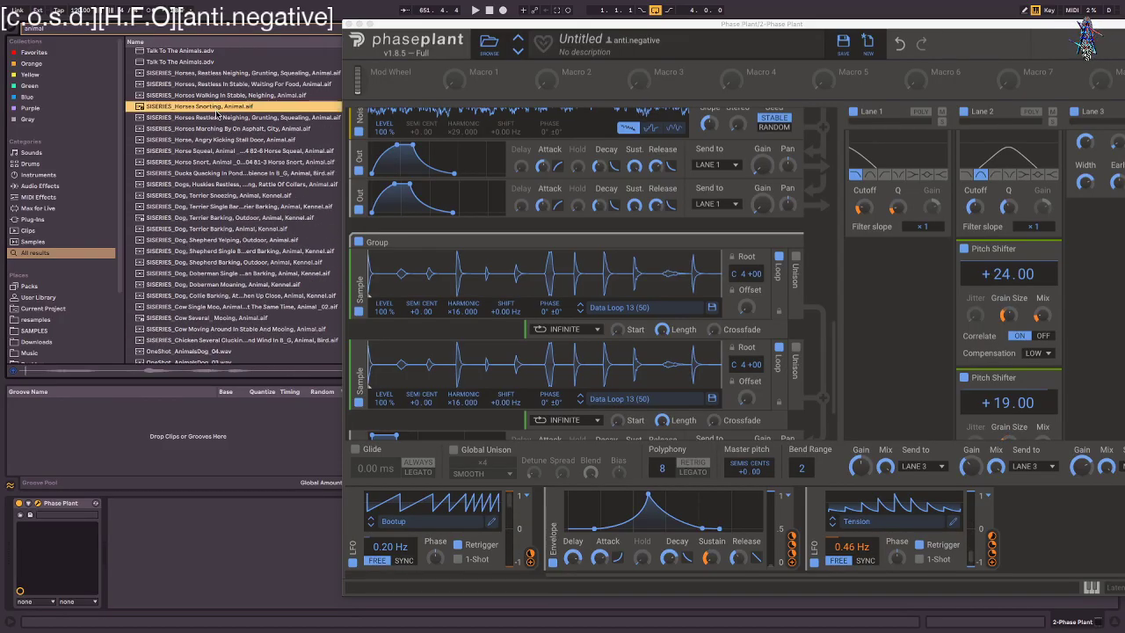
- Preview the restless huskies, single shepherd bark and clucking chicken recordings among the SISERIES animal samples
click(223, 184)
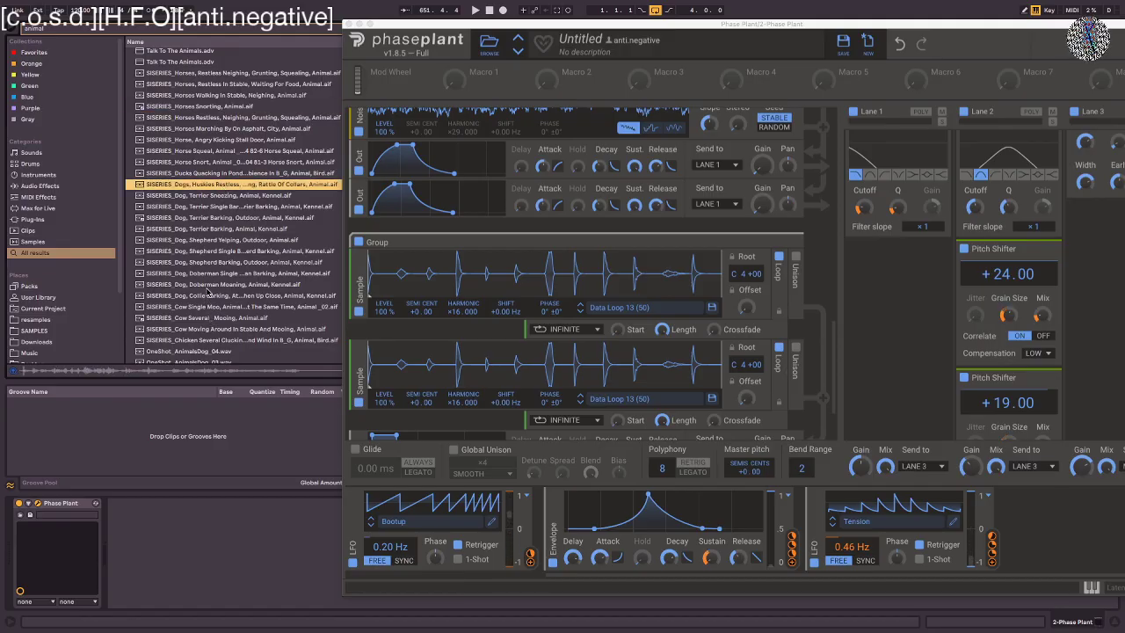
click(211, 251)
click(210, 340)
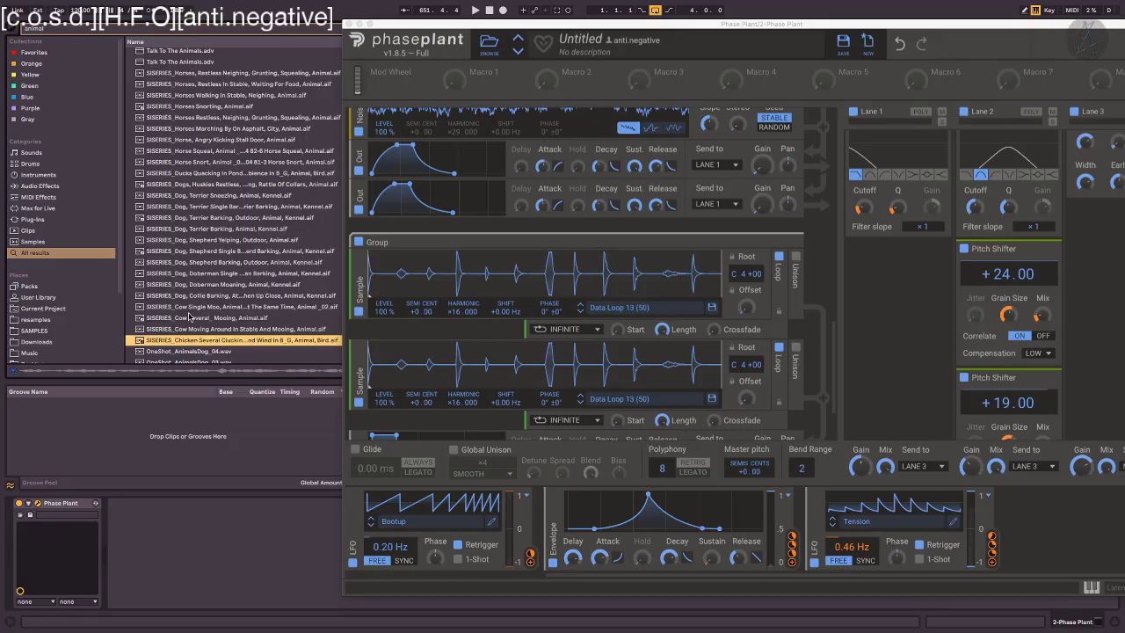
scroll(190, 316, down, 5)
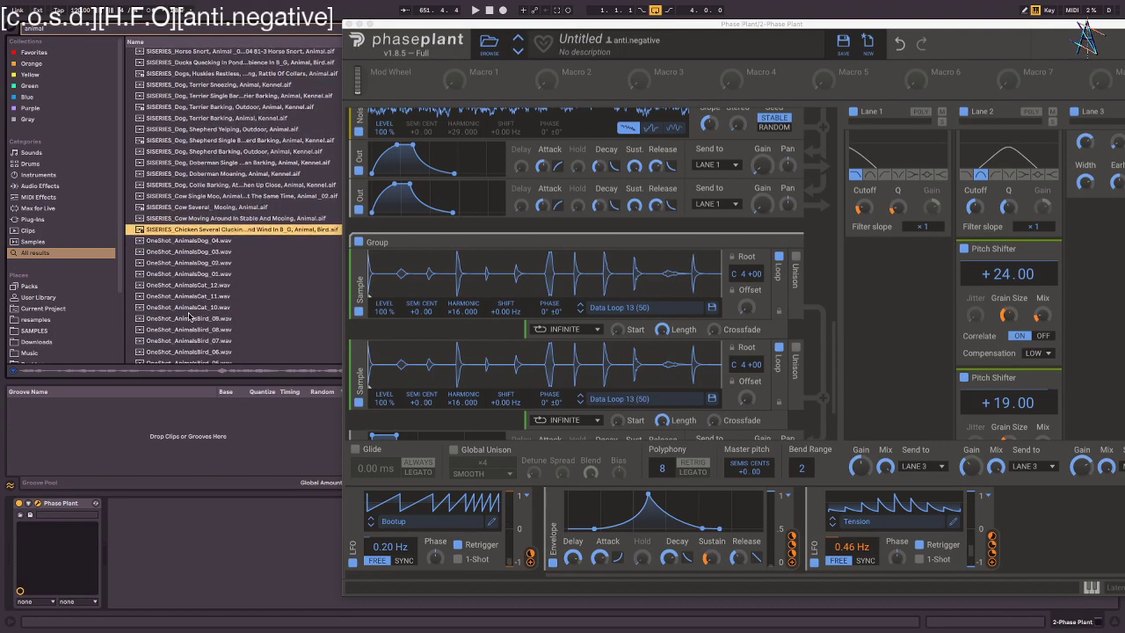
scroll(188, 316, up, 1)
- Search the library for "nature", narrow the results to ORGANIZED SAMPLES, and open its Nature folder
click(46, 26)
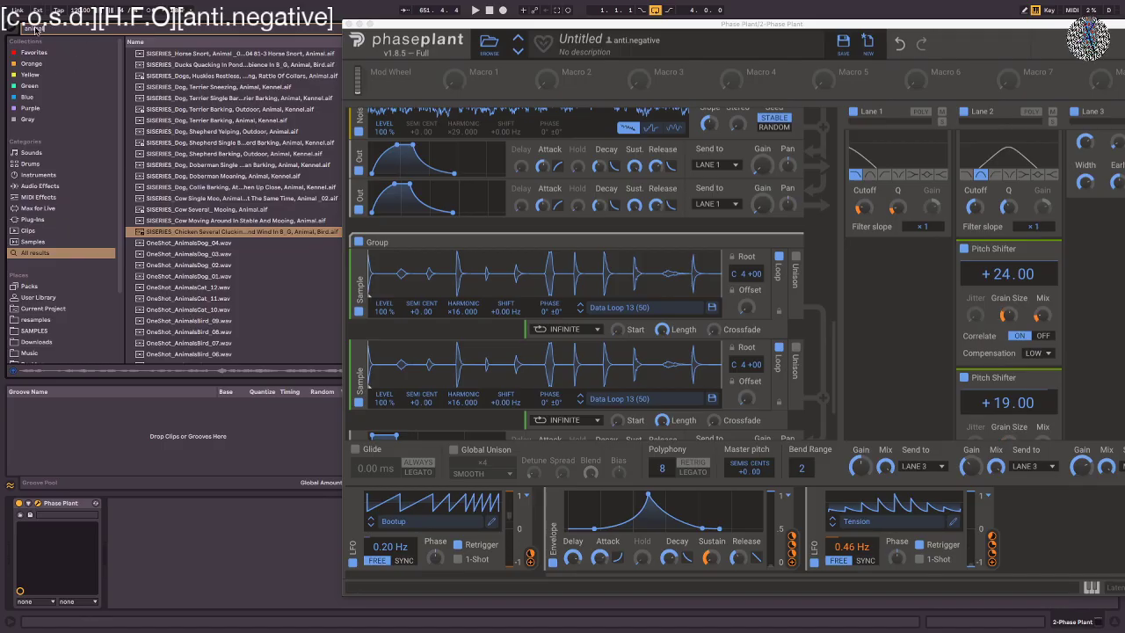
text(nature)
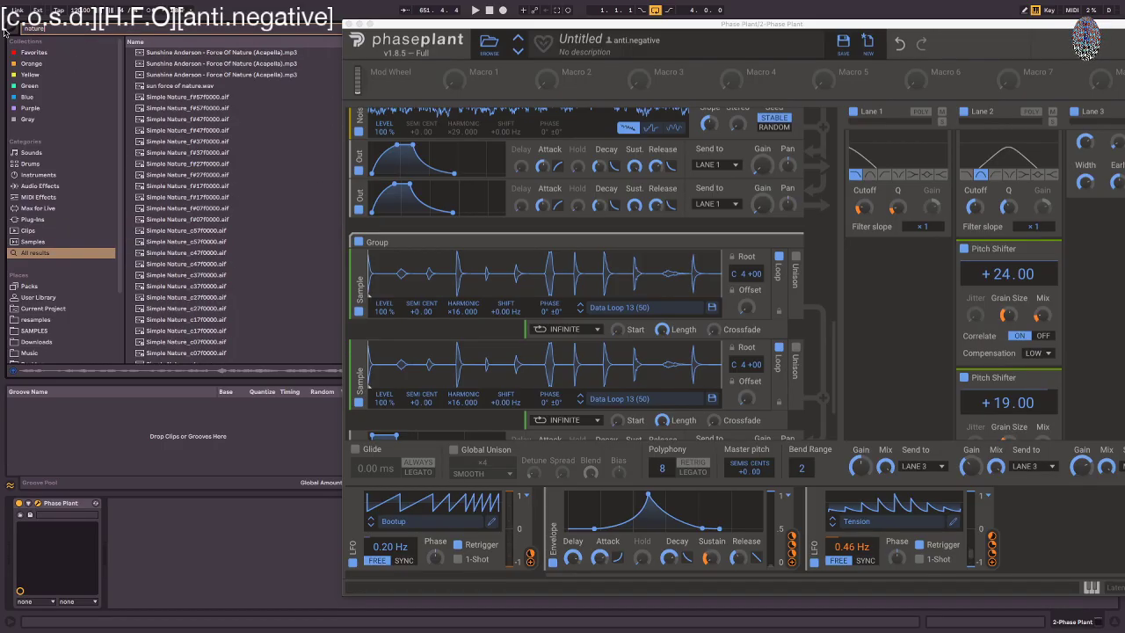
scroll(255, 304, down, 10)
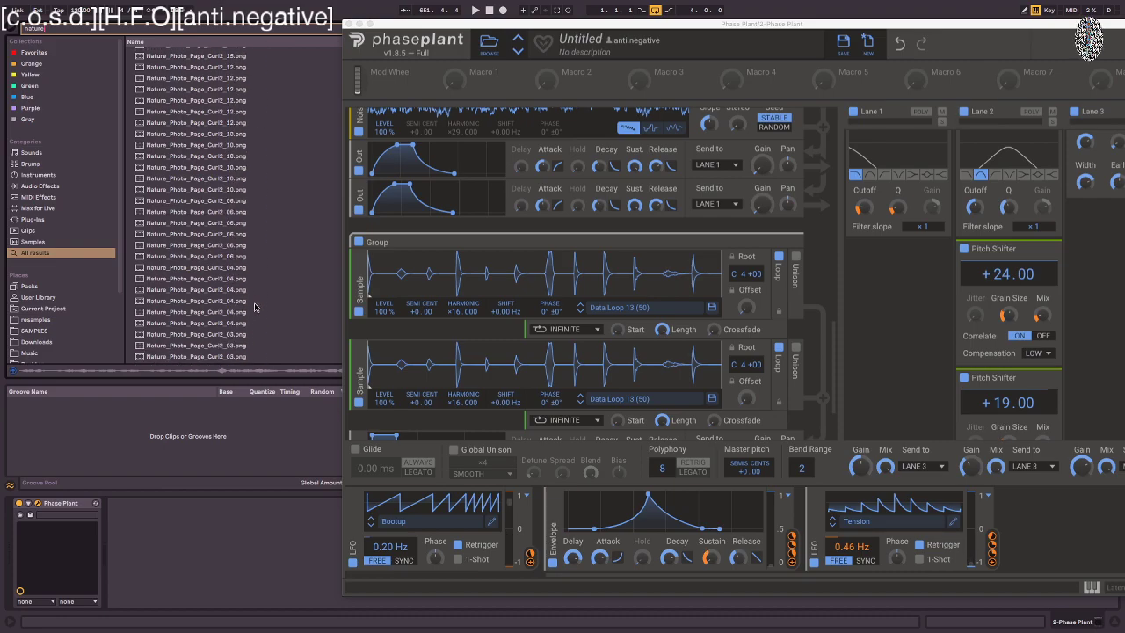
scroll(53, 327, down, 2)
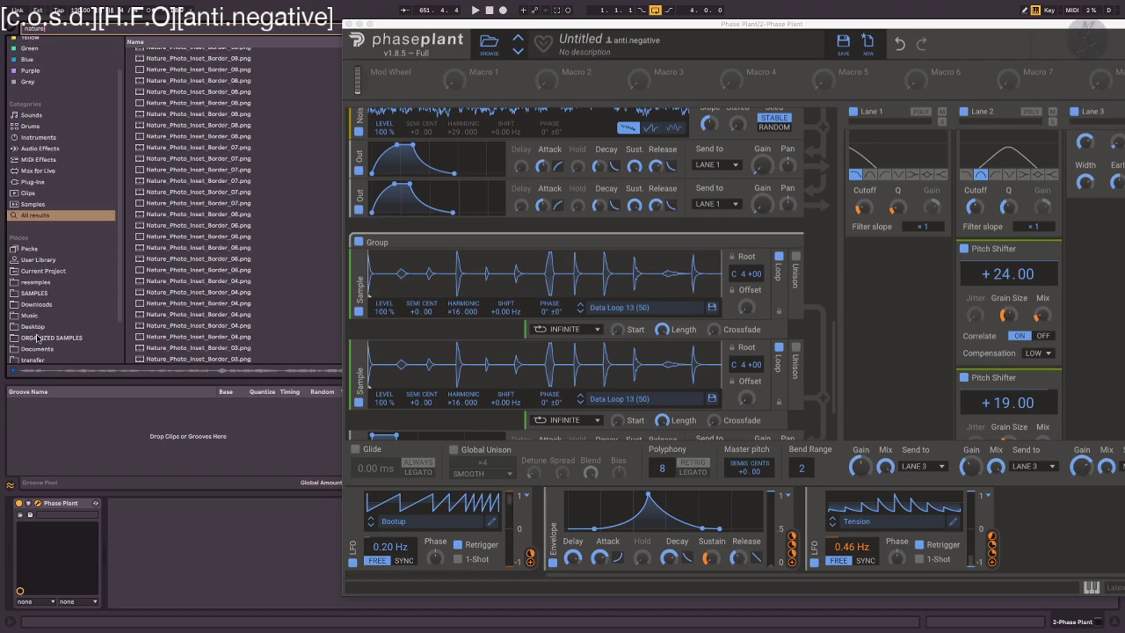
scroll(37, 337, down, 2)
click(53, 296)
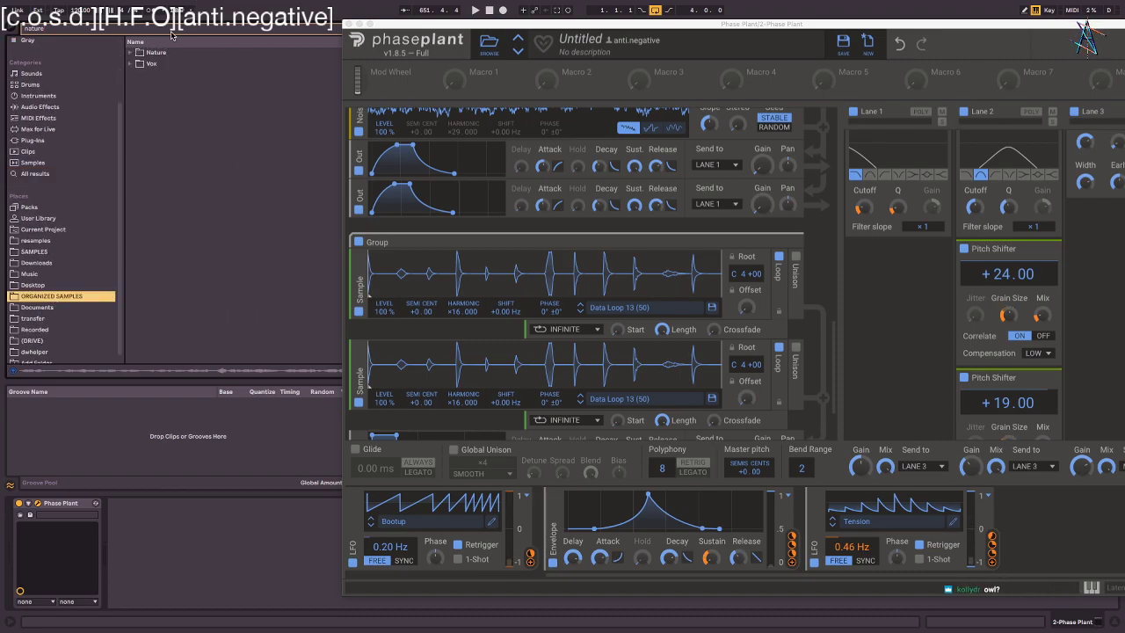
click(130, 53)
scroll(202, 145, down, 3)
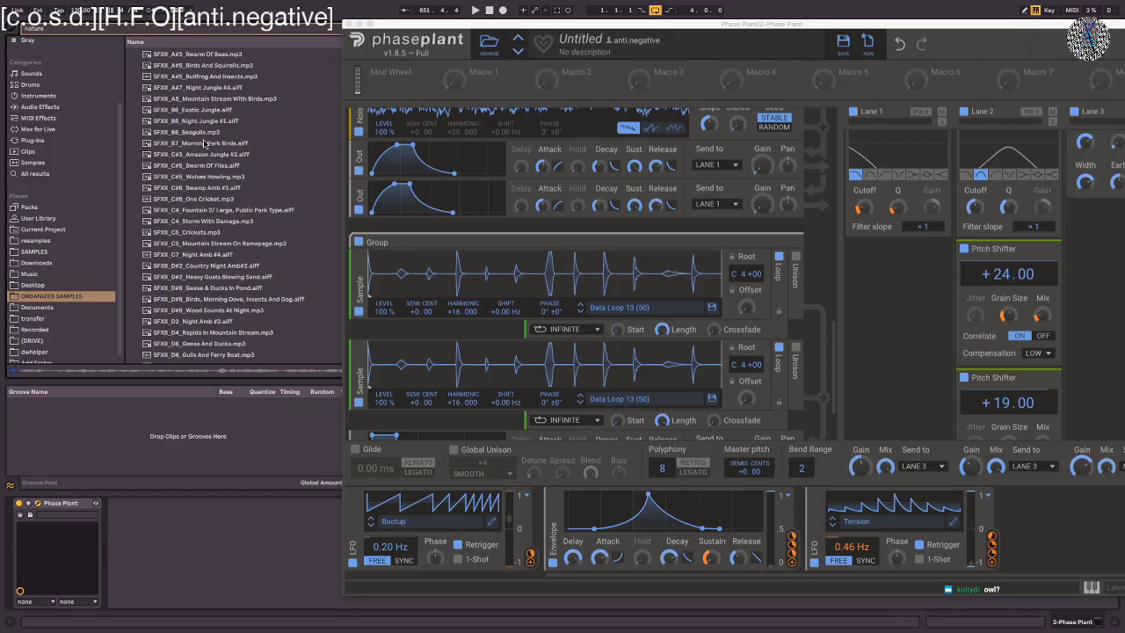
- Preview the Morning Park Birds, Exotic Jungle, Mountain Stream With Birds, Night Jungle #4 and Night Jungle #1 nature samples
click(211, 144)
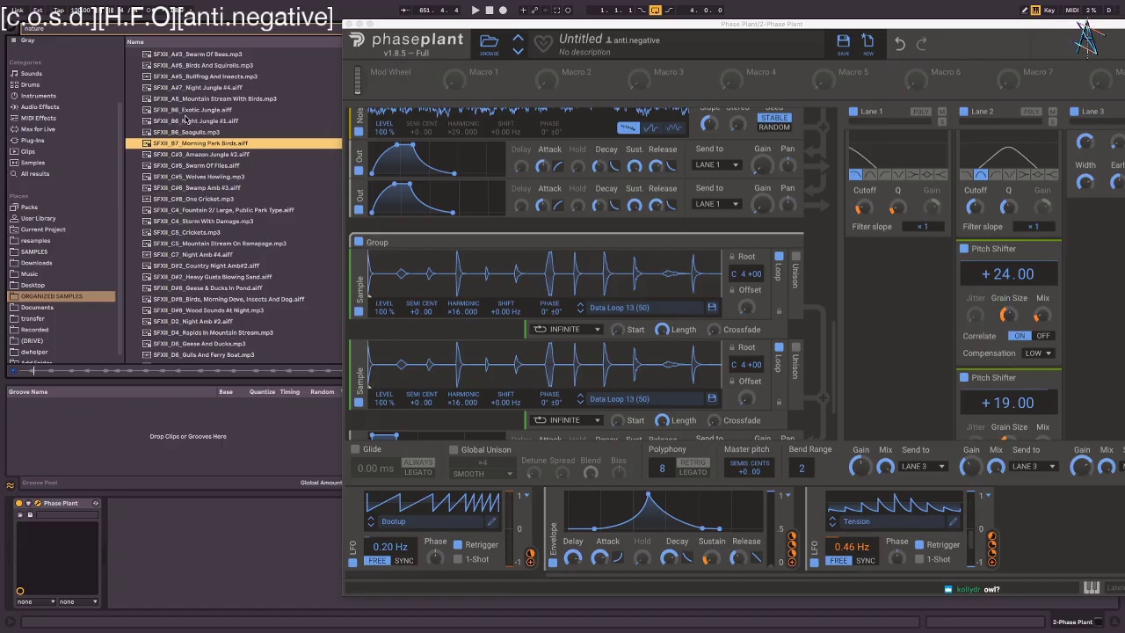
click(187, 120)
click(187, 110)
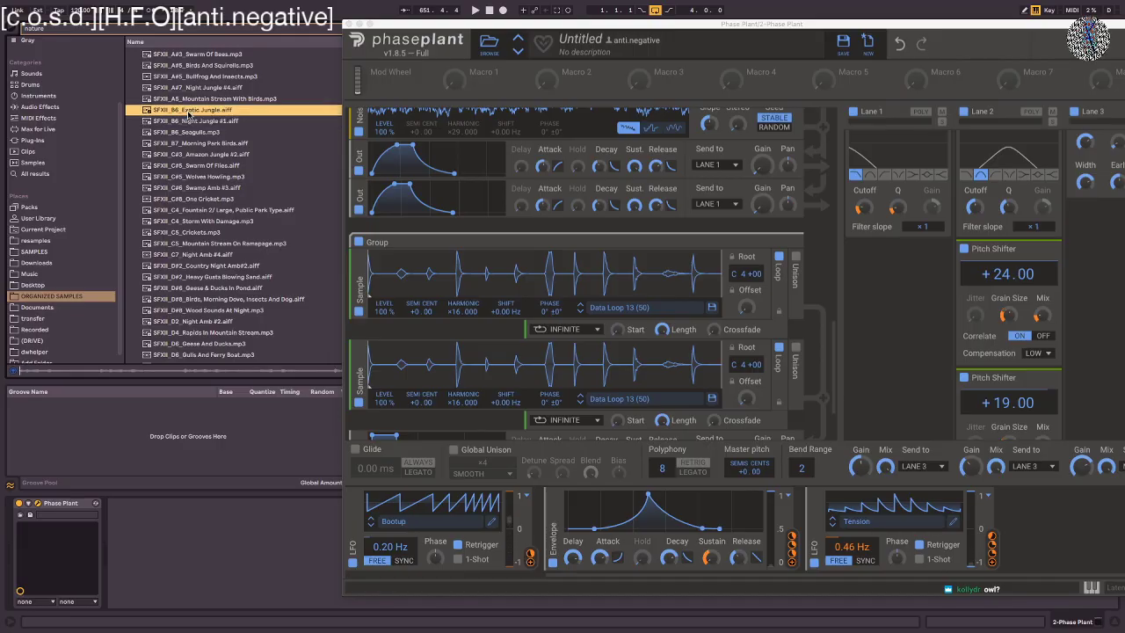
click(192, 99)
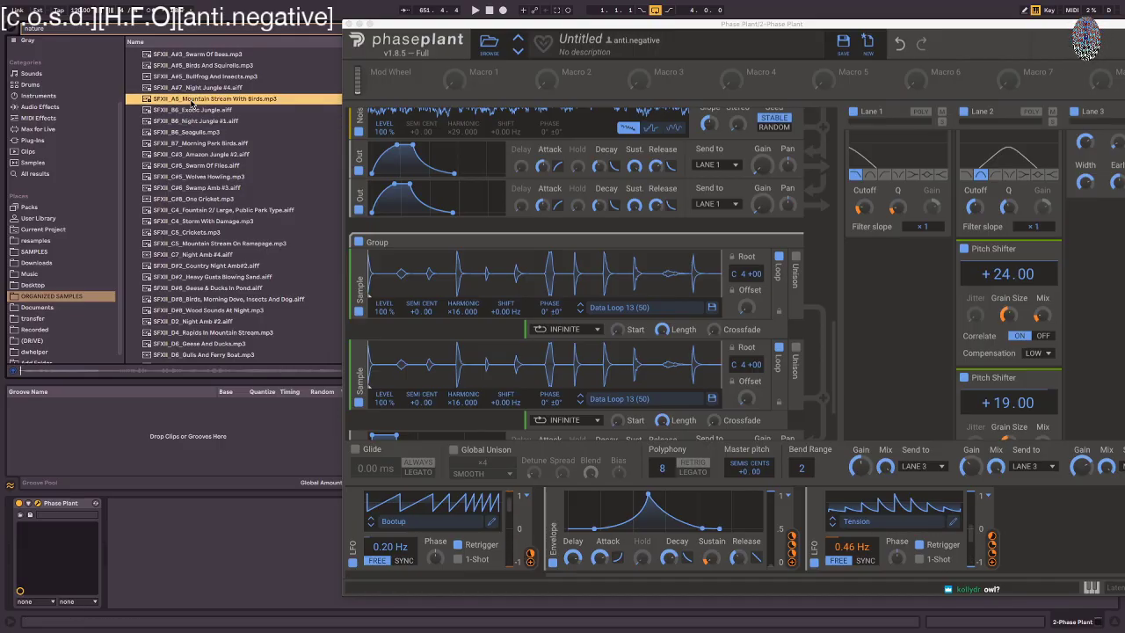
click(201, 90)
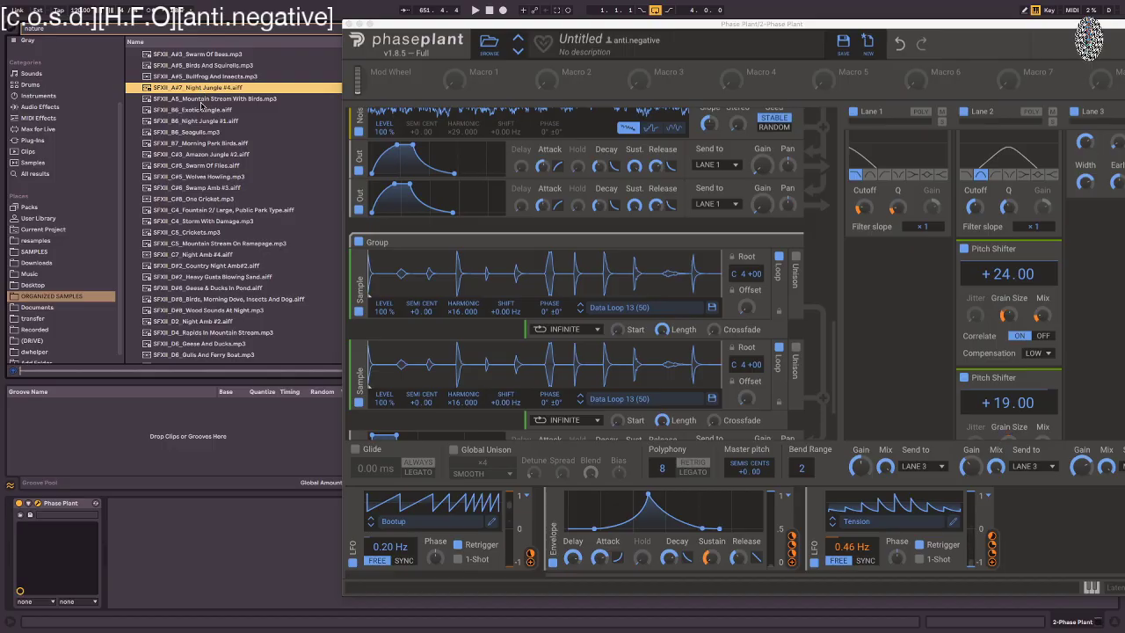
click(199, 121)
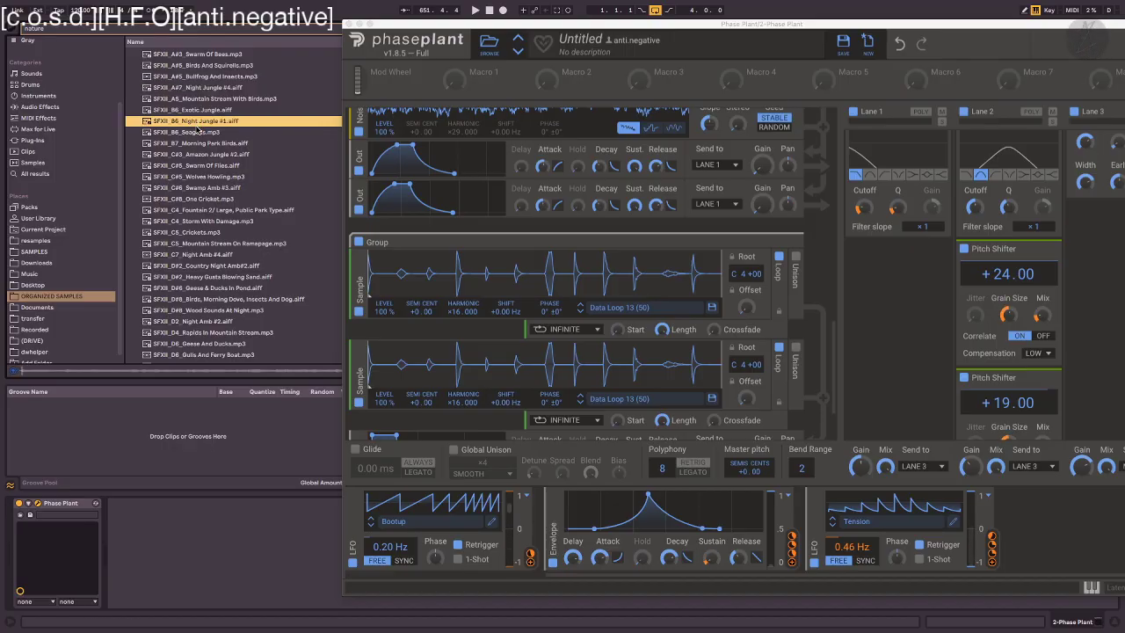
- Try to load SFXII_B6_Night Jungle #1.aiff from the browser directly into the second Data Loop 13 sampler
drag(197, 122, 451, 367)
drag(187, 123, 539, 383)
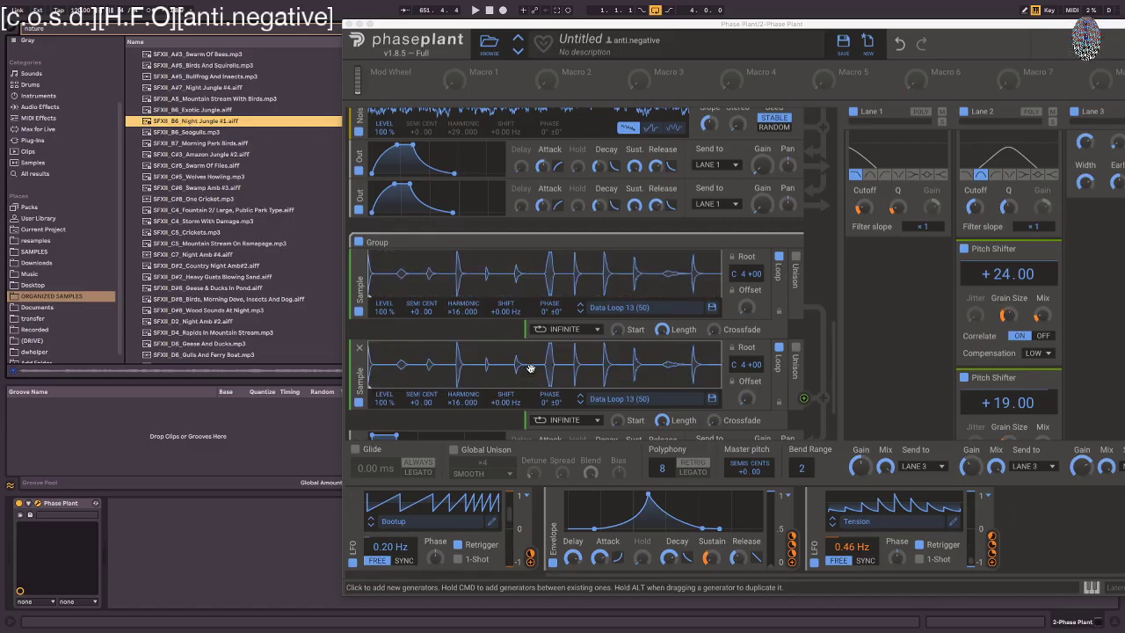
- Place SFXII_B6_Night Jungle #1.aiff on a new audio track in the arrangement and consolidate the clip
drag(576, 18, 324, 423)
drag(204, 121, 633, 231)
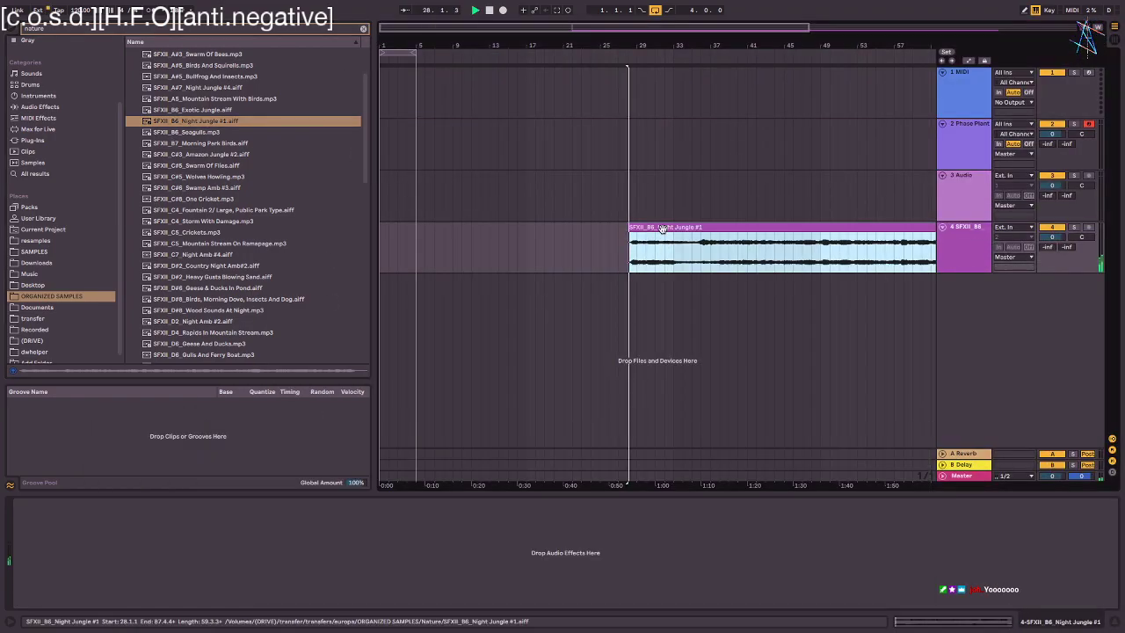
key(super+j)
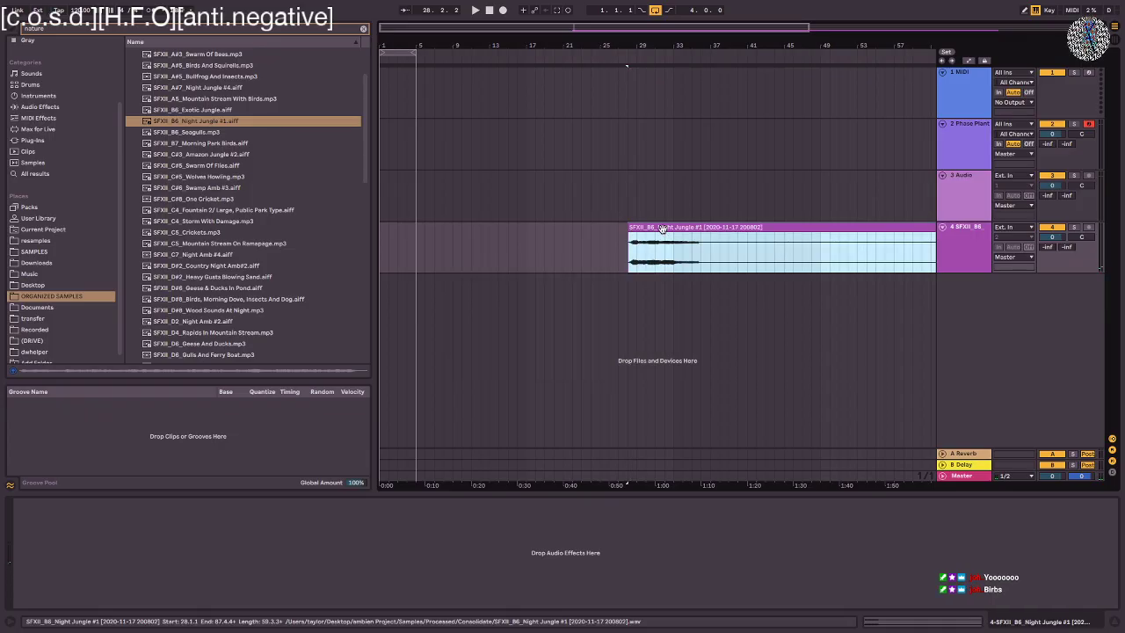
- Bring back the Phase Plant window and replace the second Data Loop 13 sample with the consolidated Night Jungle #1 clip
click(915, 145)
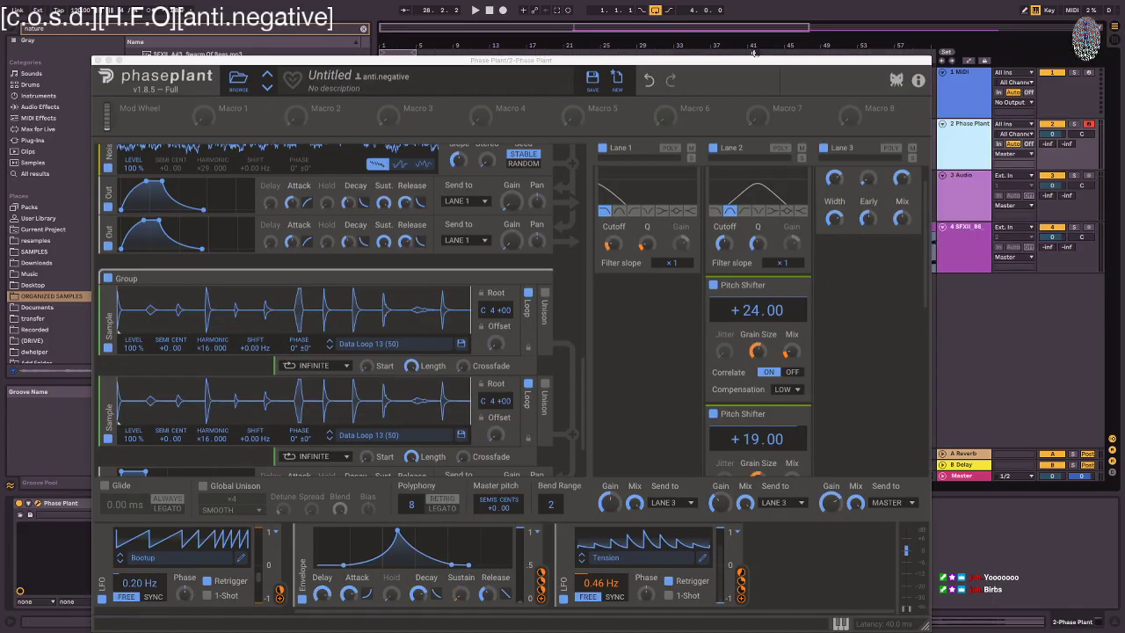
drag(753, 54, 398, 3)
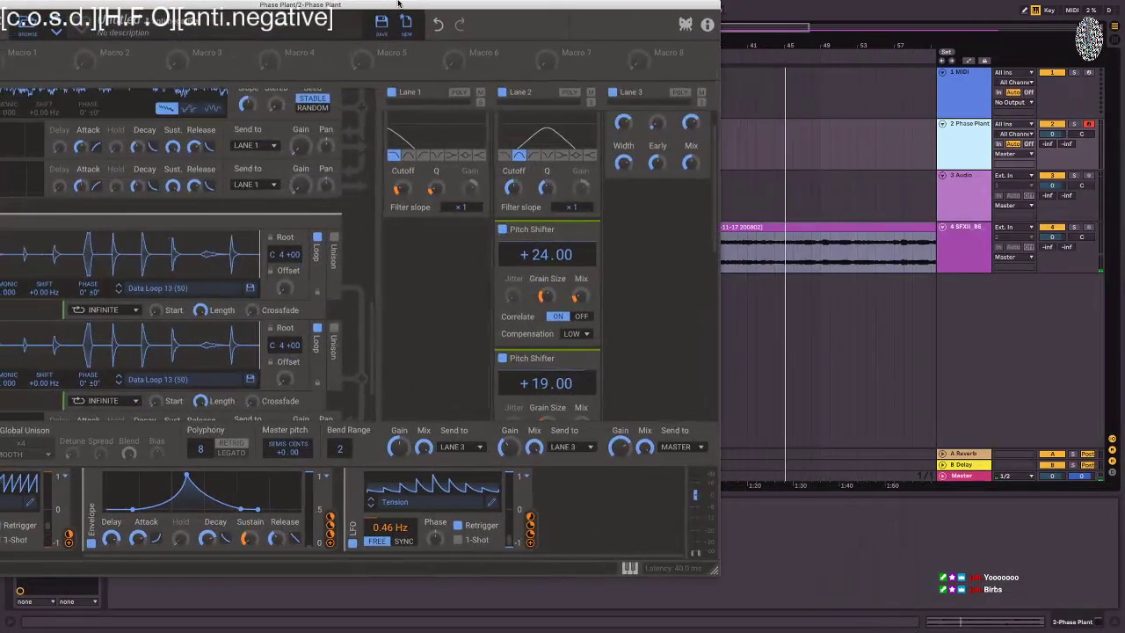
drag(739, 227, 262, 380)
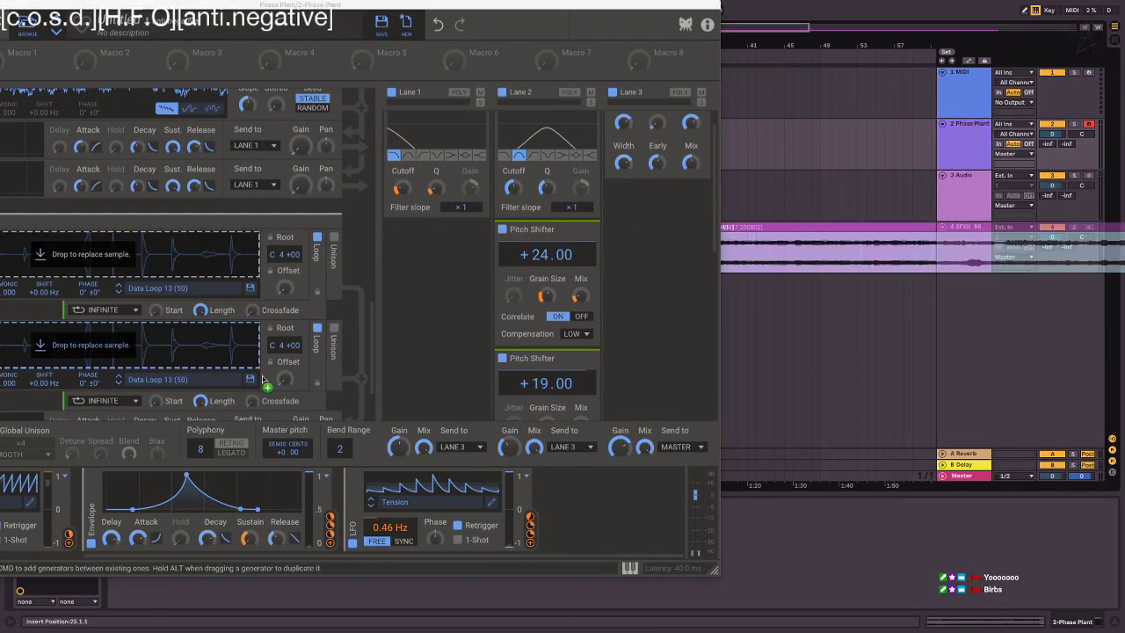
drag(138, 359, 137, 359)
drag(224, 4, 540, 5)
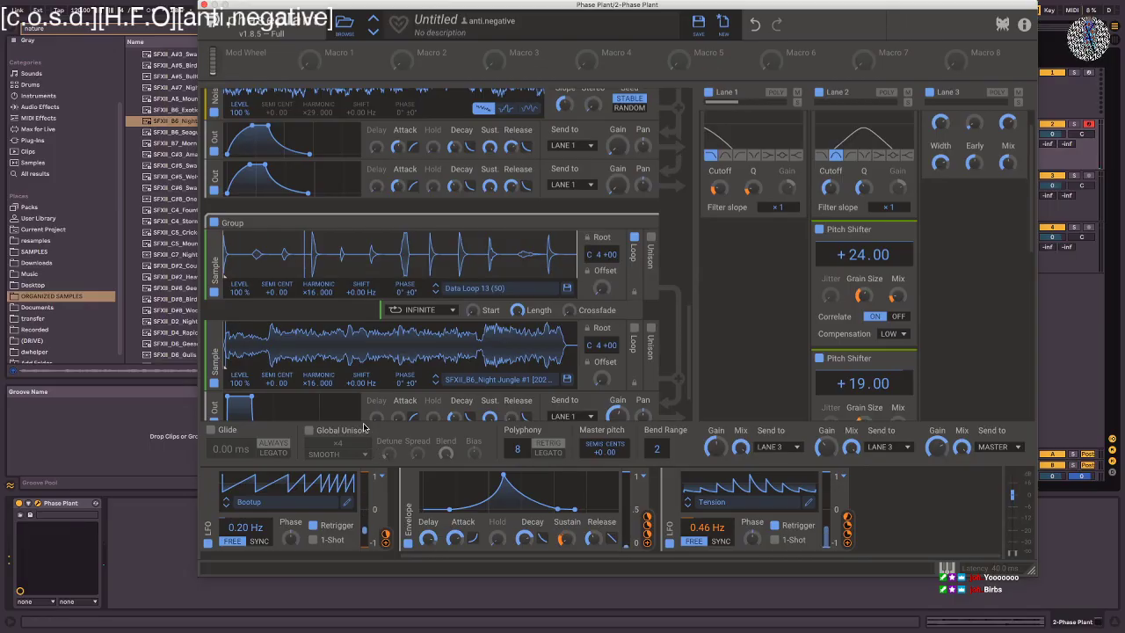
- Raise the group output's gain and set the Night Jungle #1 sampler's harmonic to ×32.000
scroll(616, 352, down, 2)
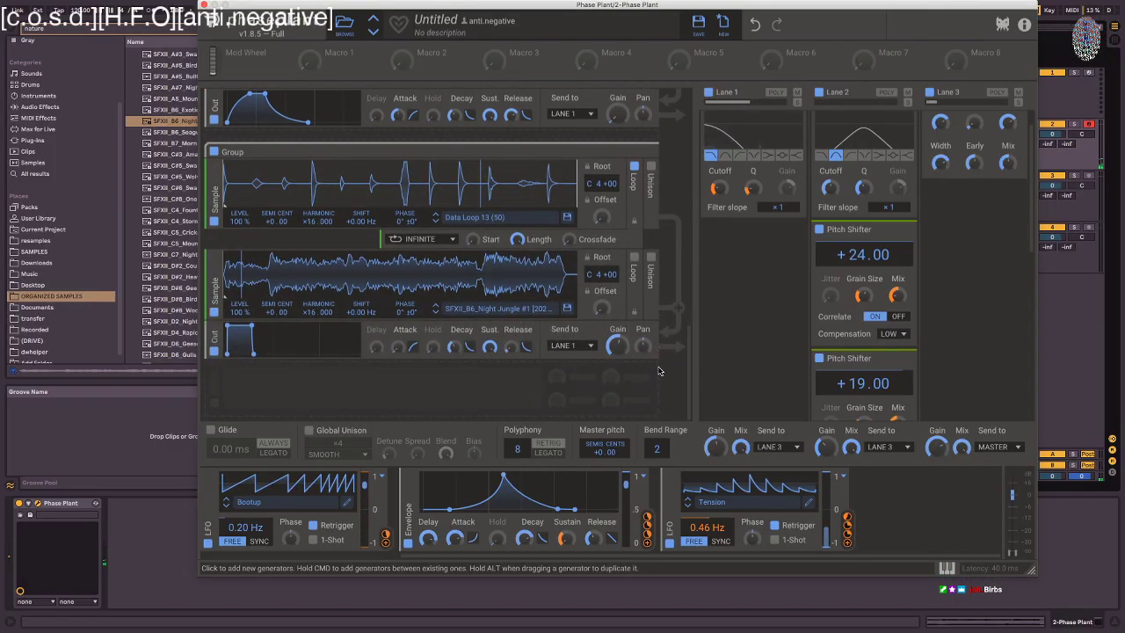
drag(617, 351, 617, 330)
mouse_move(319, 311)
mouse_down()
mouse_move(319, 287)
mouse_move(319, 308)
mouse_move(319, 298)
mouse_up()
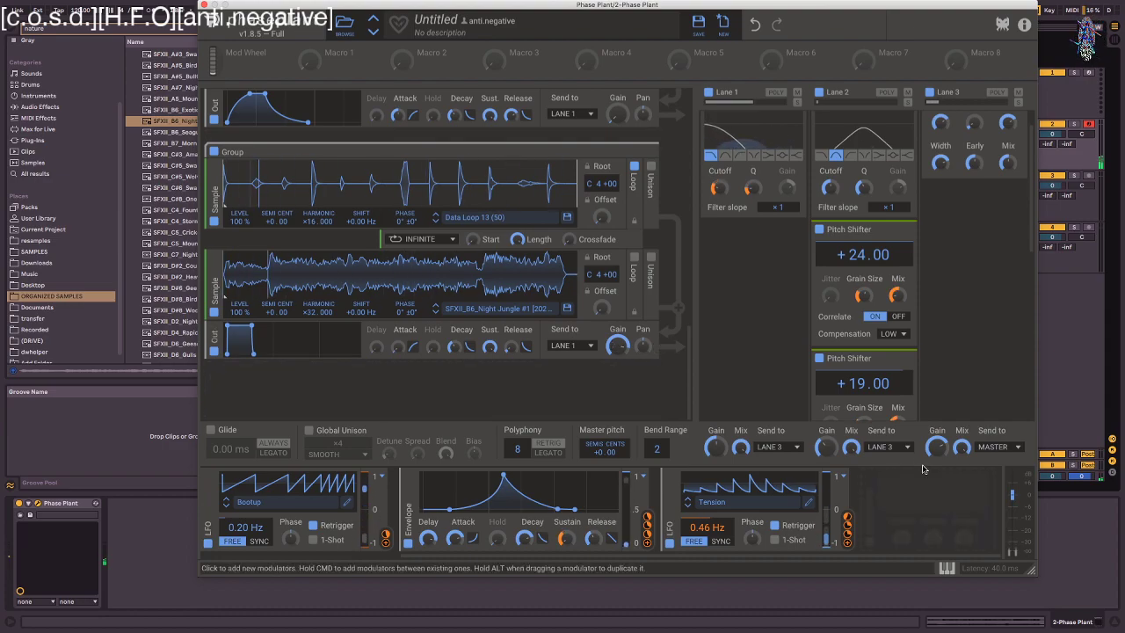
- Loop the Night Jungle #1 sampler from near the start of its waveform and set its harmonic to ×2.000
click(633, 256)
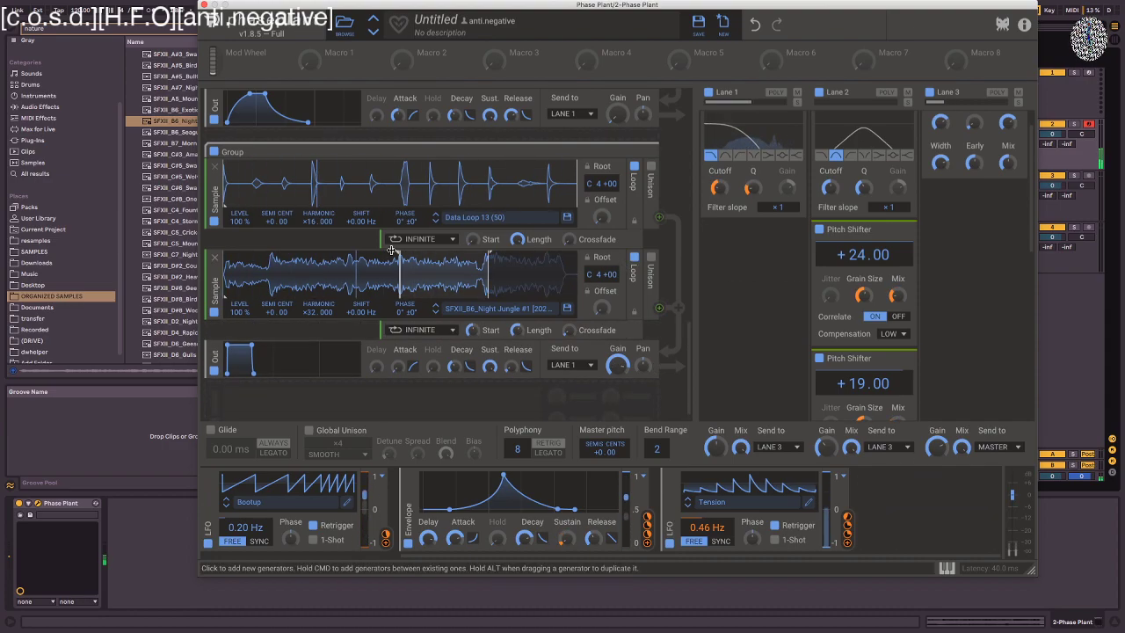
drag(391, 250, 237, 275)
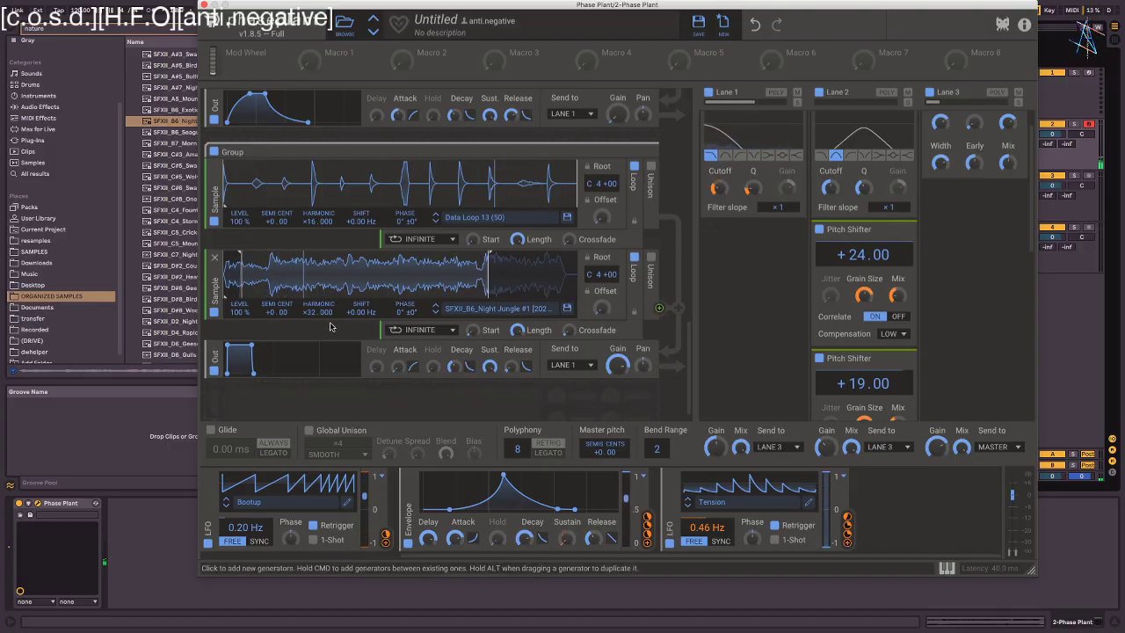
drag(312, 313, 312, 372)
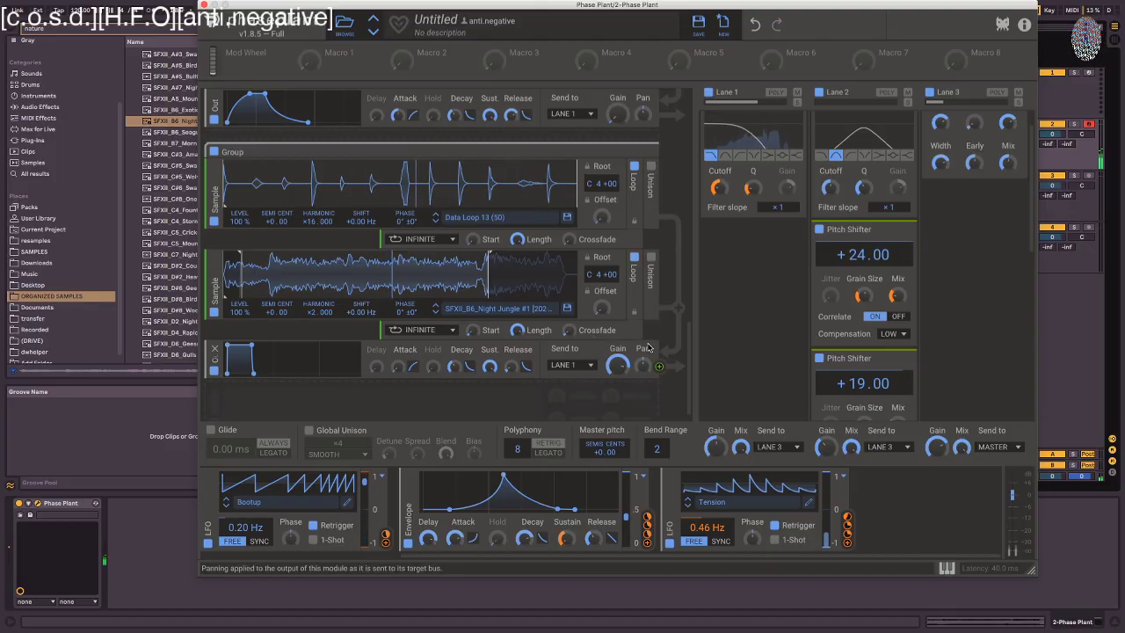
- Move the group's output above the Night Jungle #1 sampler and add a separate output below that sampler
drag(214, 366, 215, 264)
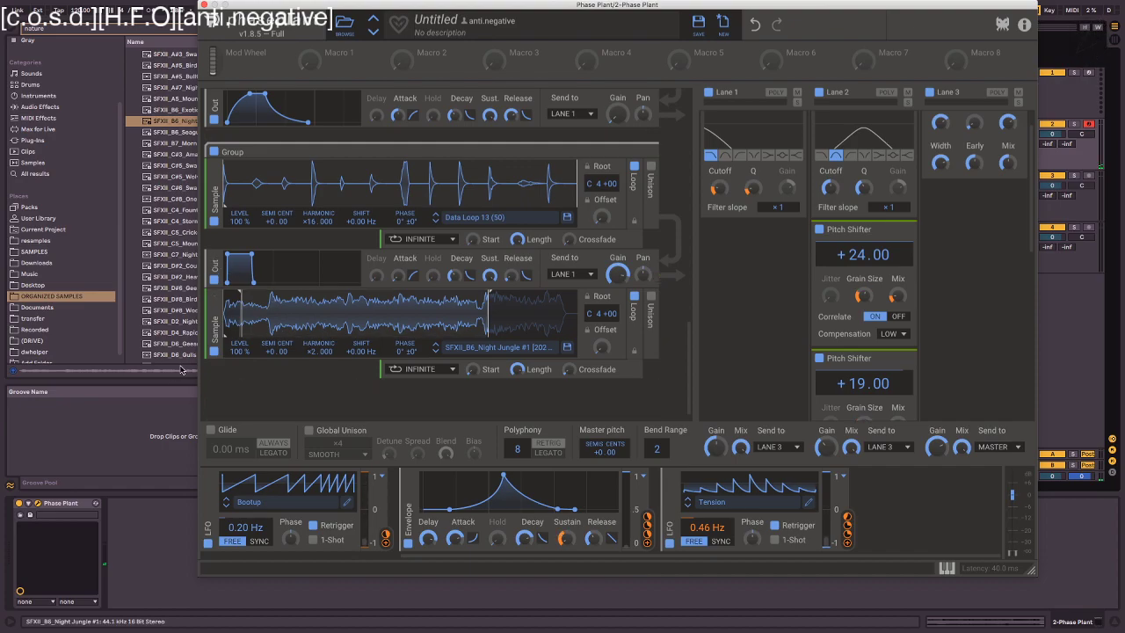
click(278, 407)
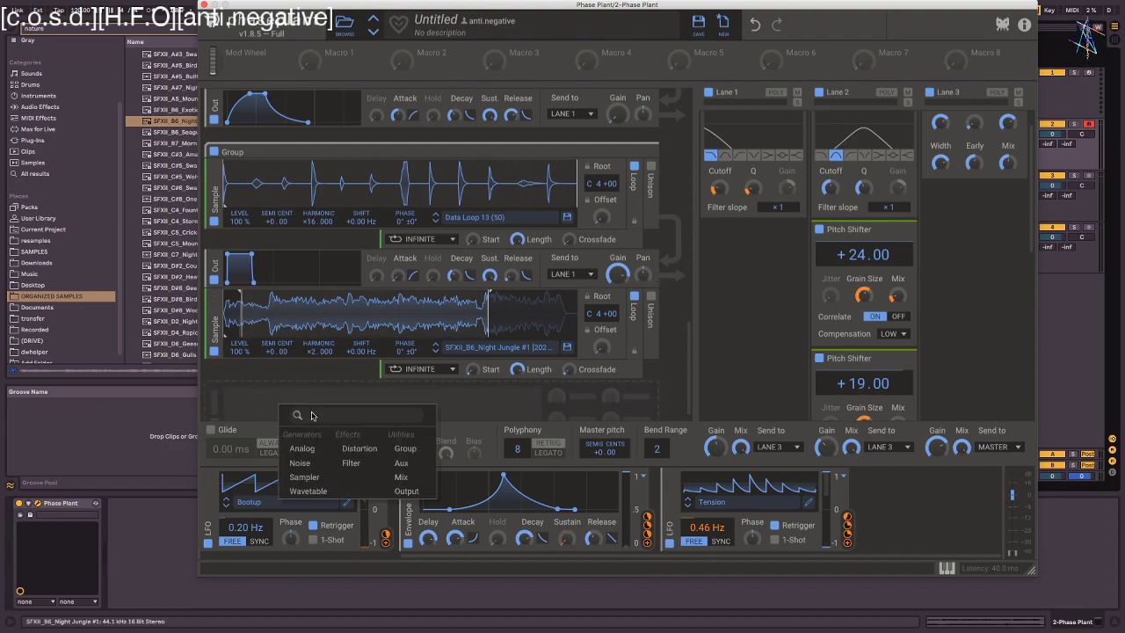
click(406, 490)
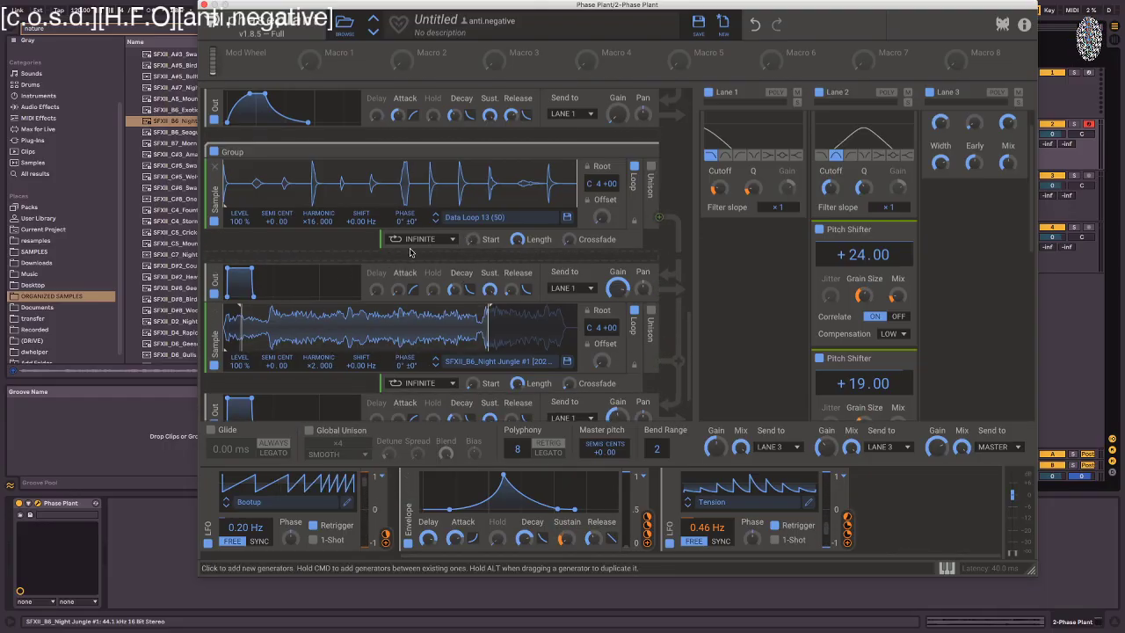
- Insert a filter between the Data Loop 13 sampler and its output, and set it to the high-pass type
click(242, 259)
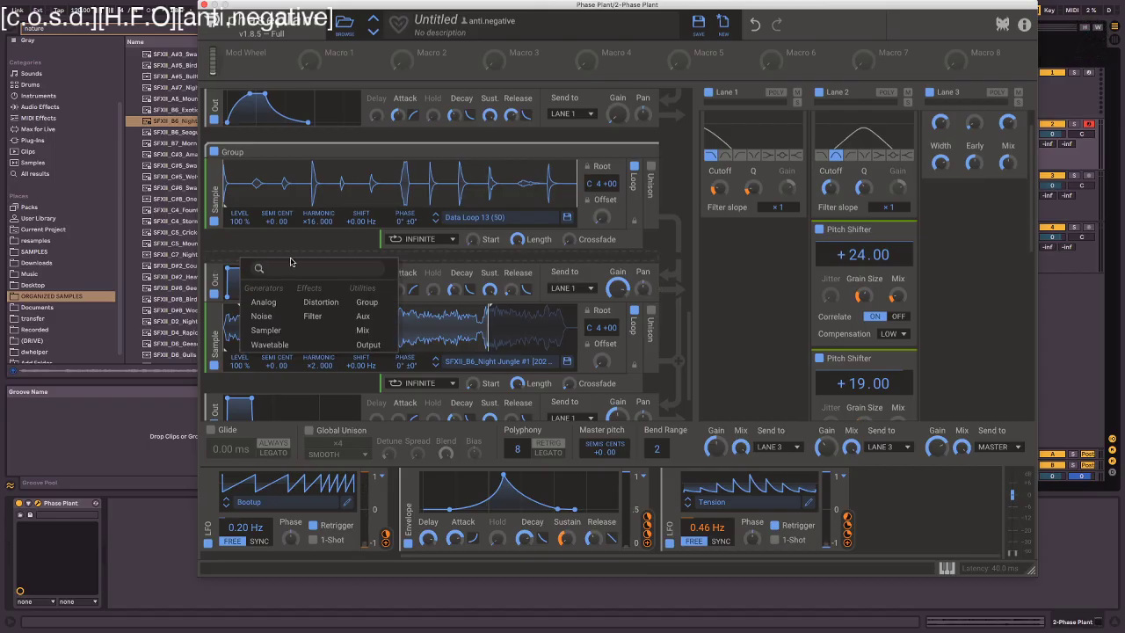
click(314, 316)
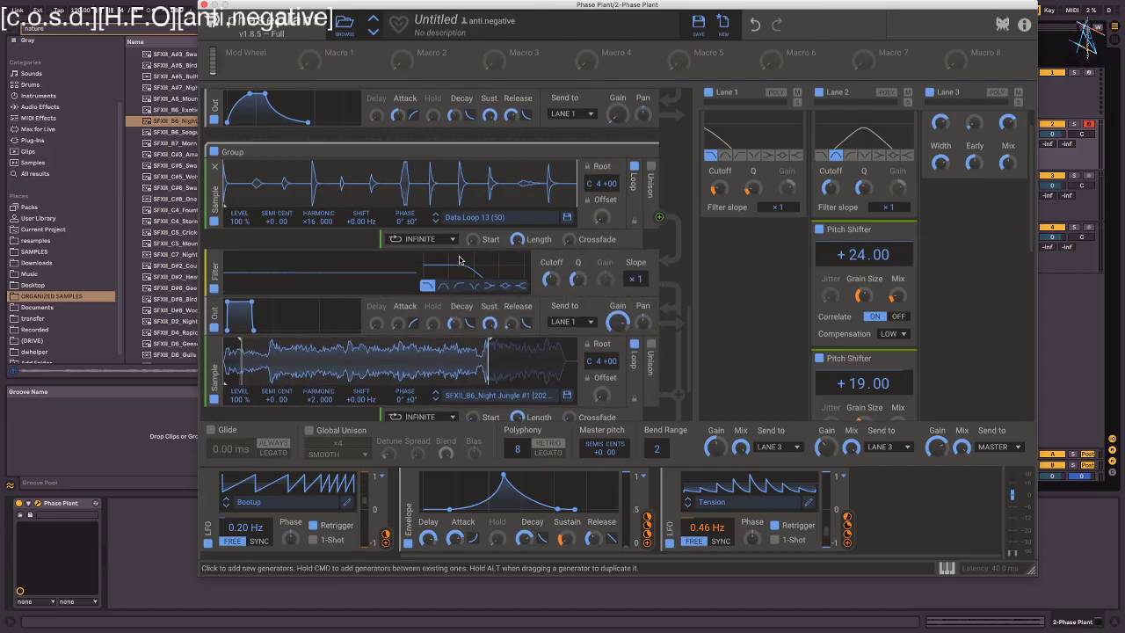
click(442, 285)
click(458, 285)
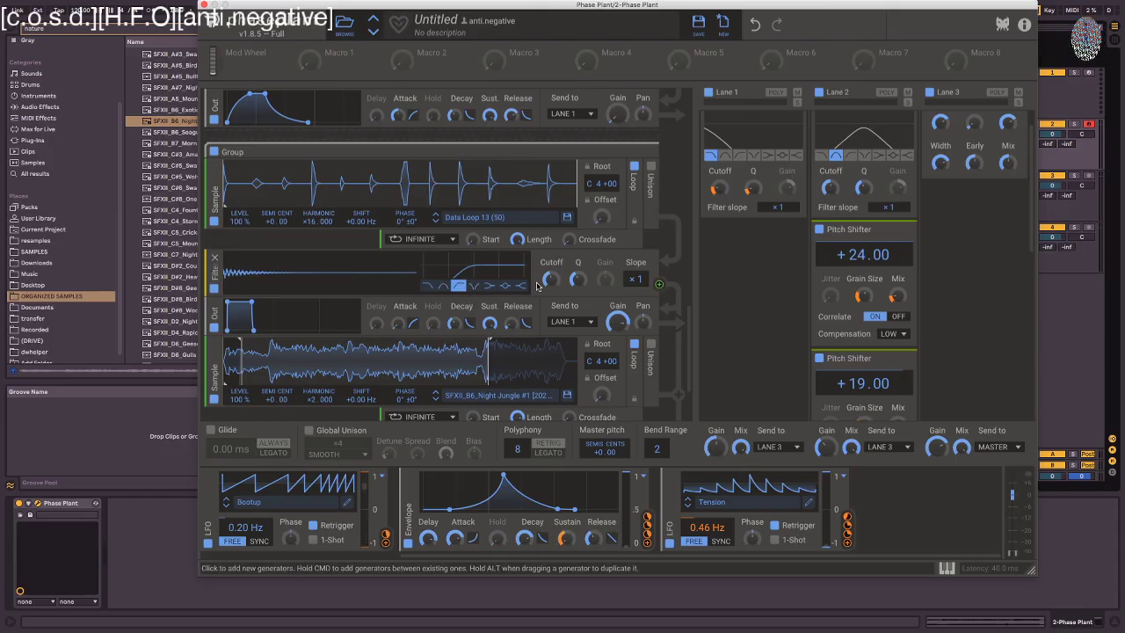
- Insert a Distortion effect between the high-pass filter and the Data Loop 13 output
scroll(449, 237, down, 3)
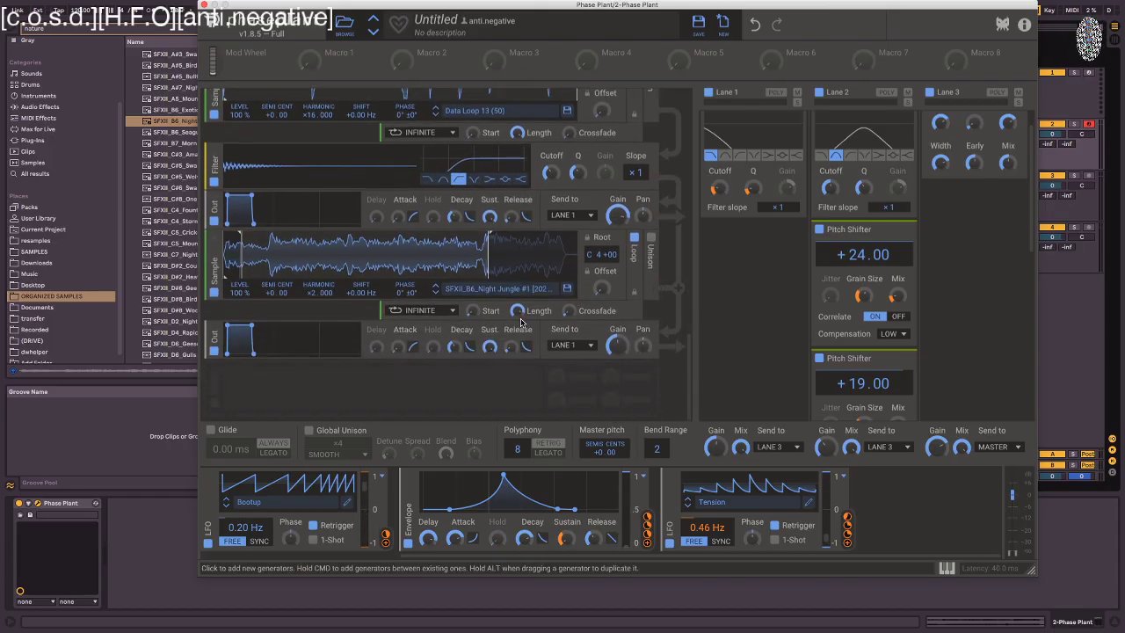
click(449, 237)
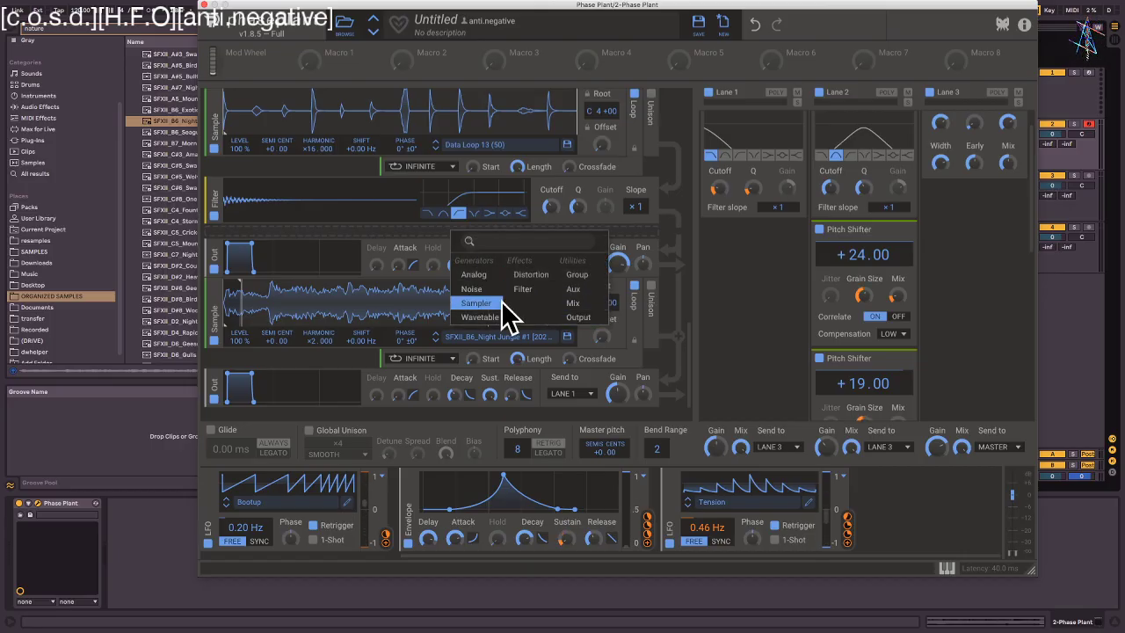
click(550, 284)
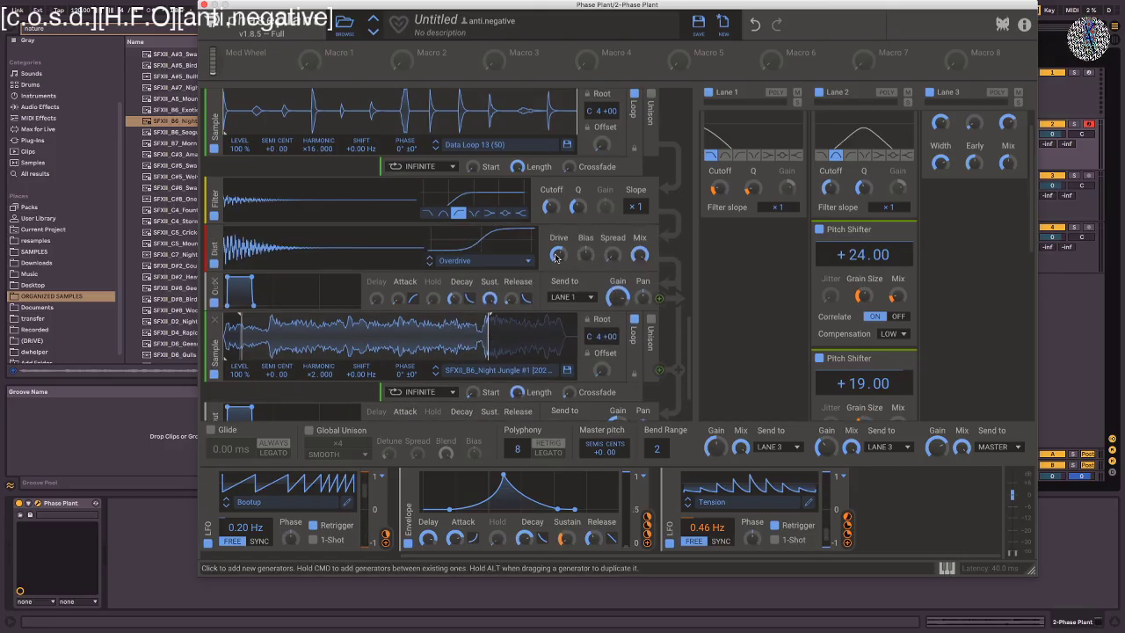
- Set the Data Loop 13 distortion's drive to about 7.07 dB and insert a filter between the Night Jungle #1 sampler and its output
drag(557, 254, 557, 261)
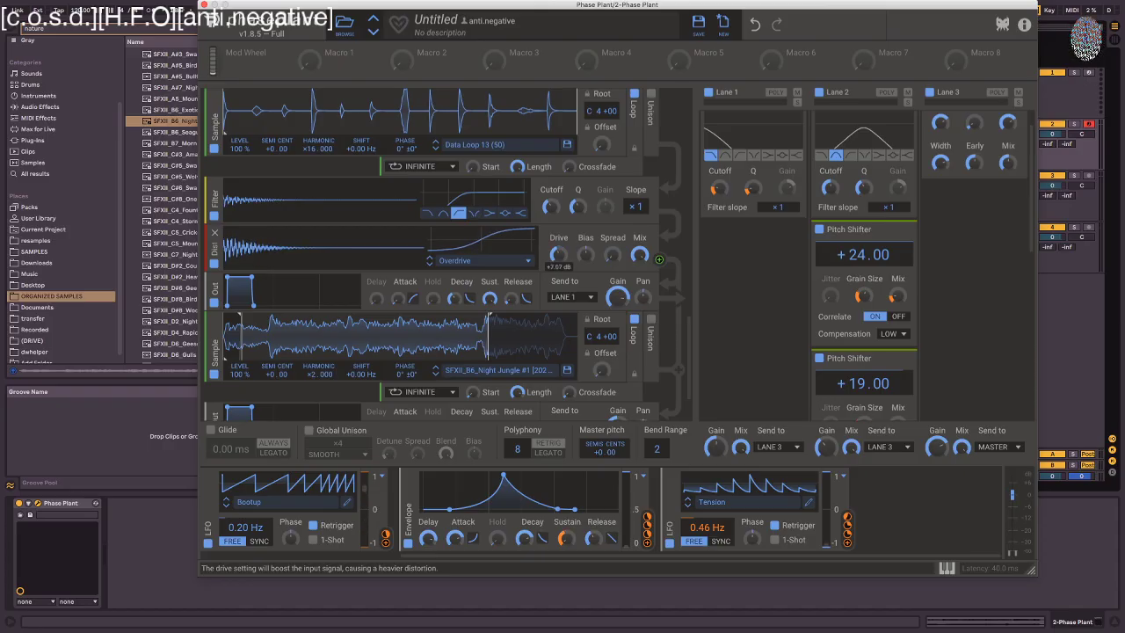
scroll(448, 341, down, 3)
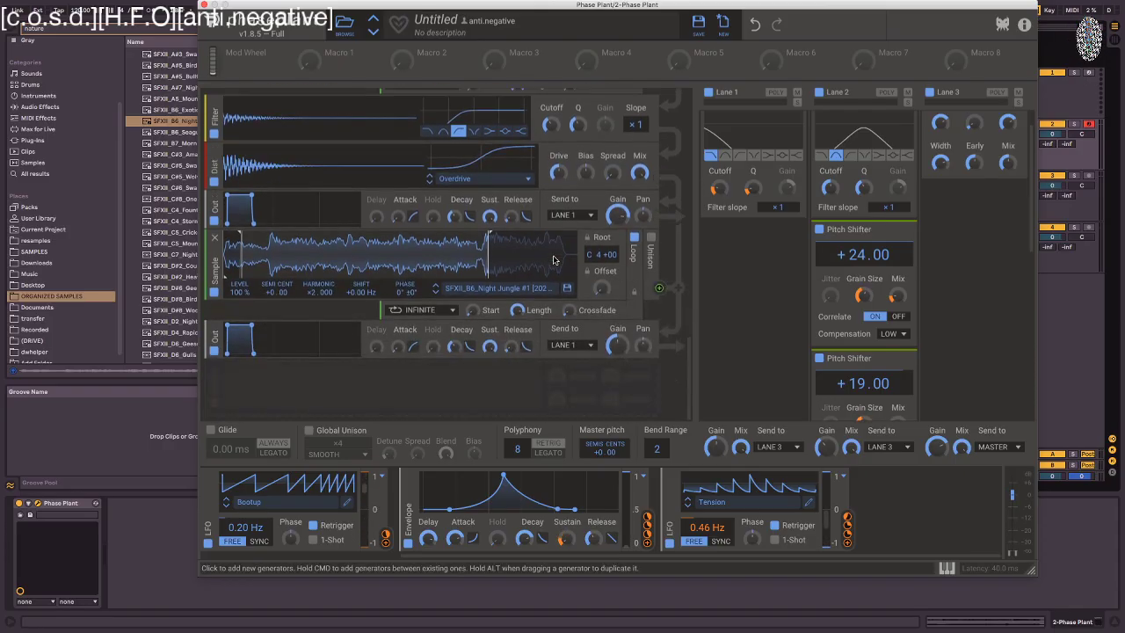
click(419, 362)
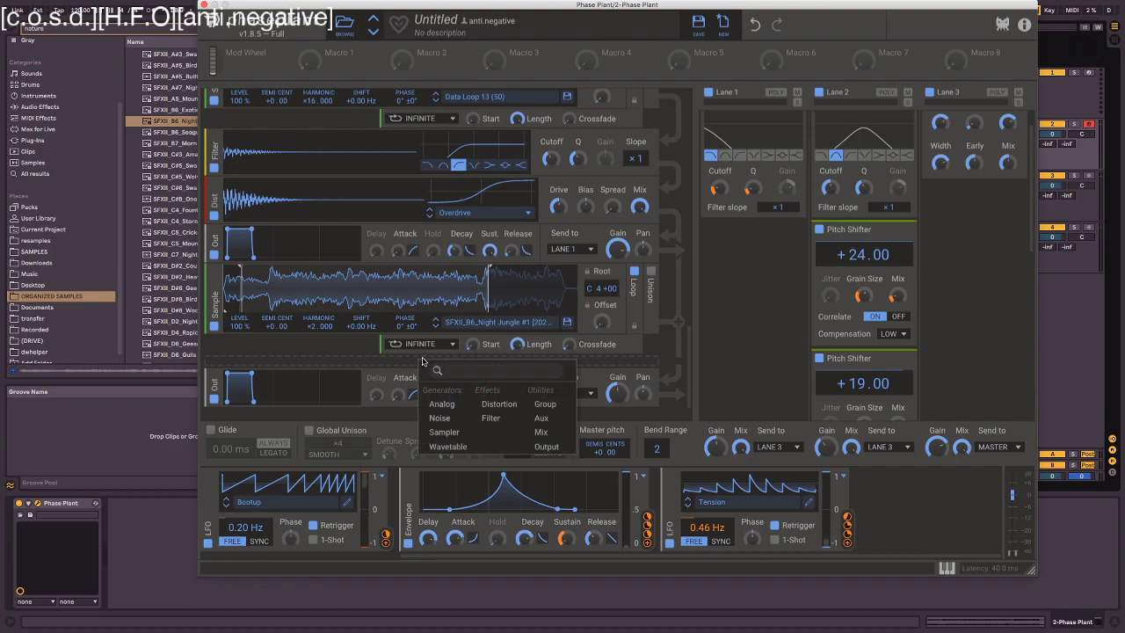
click(505, 424)
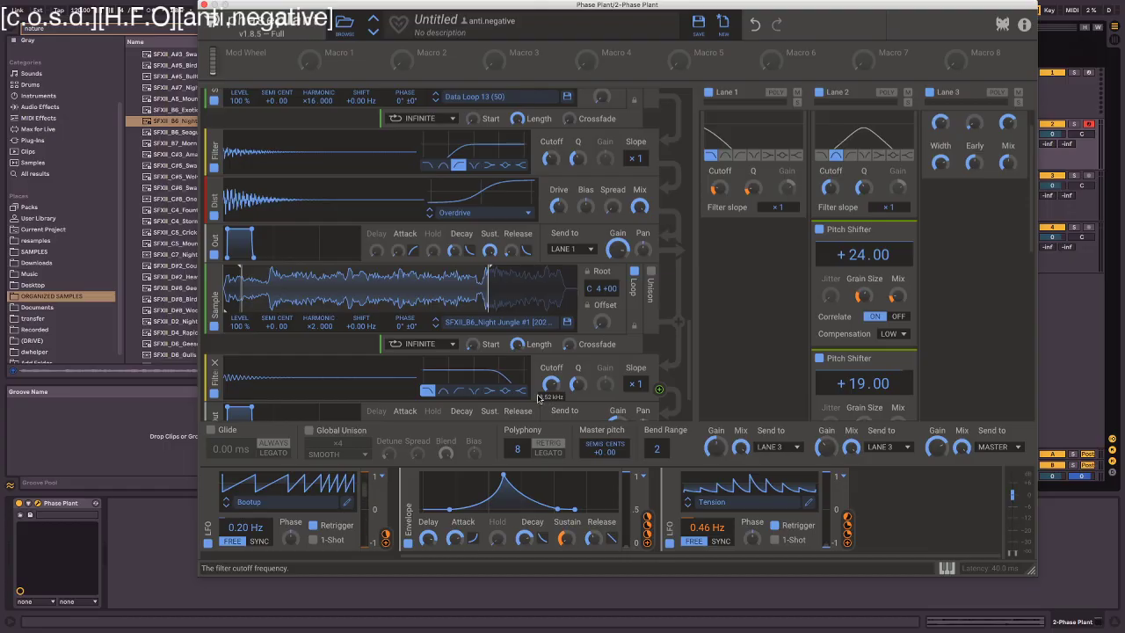
- Insert a Distortion effect between the Night Jungle #1 filter and that layer's output
click(254, 410)
click(324, 455)
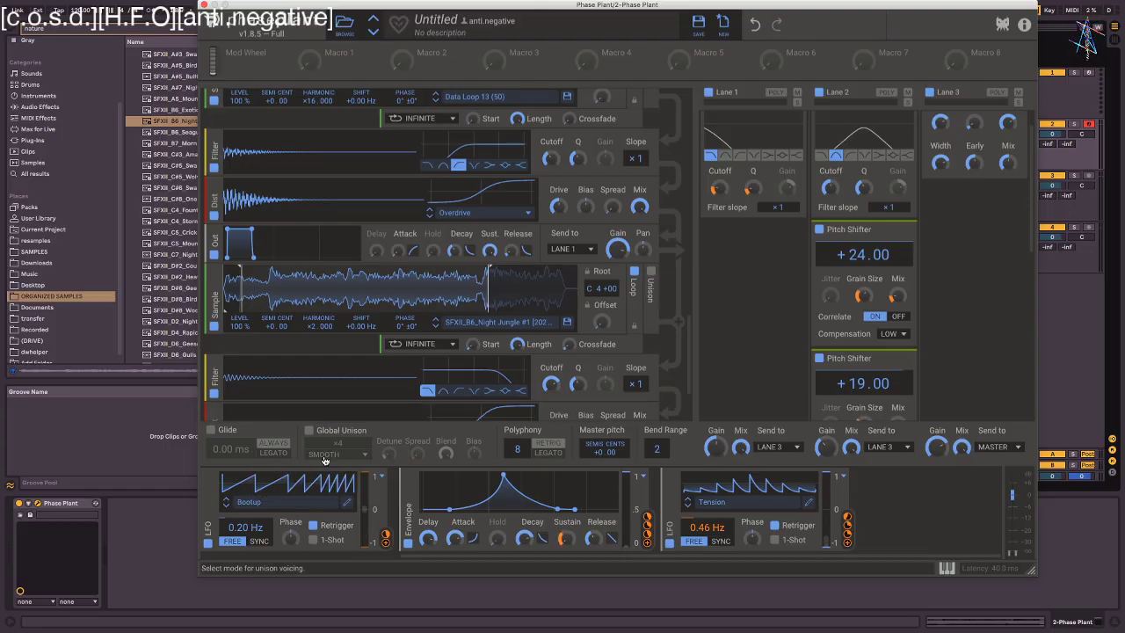
scroll(433, 392, down, 3)
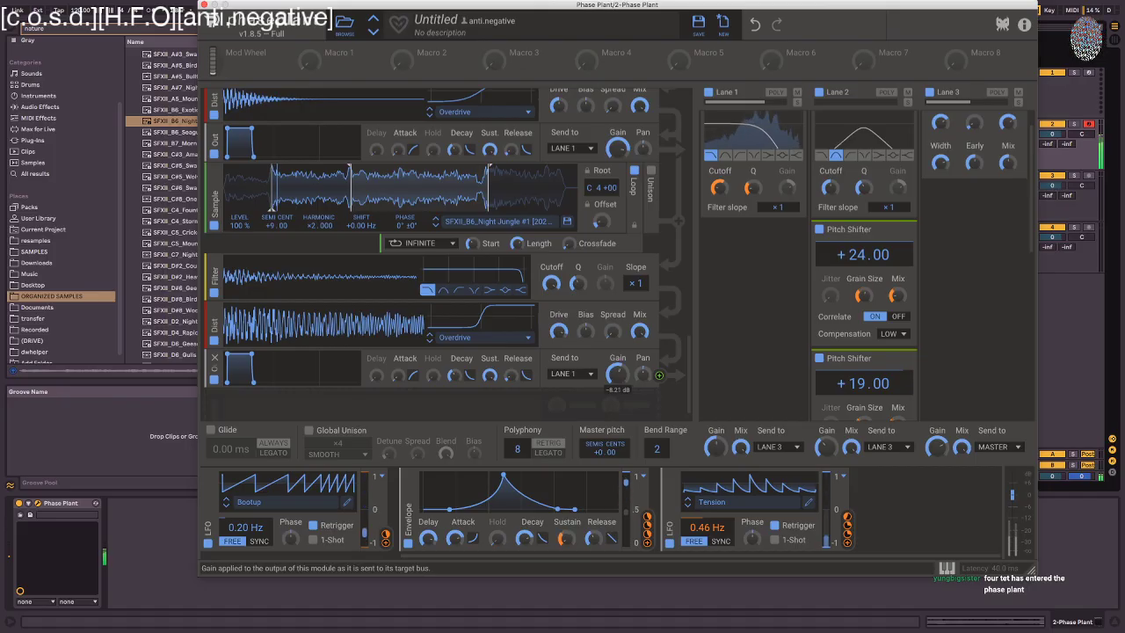
- Lock the root note of the Data Loop 13 sampler
scroll(672, 318, up, 5)
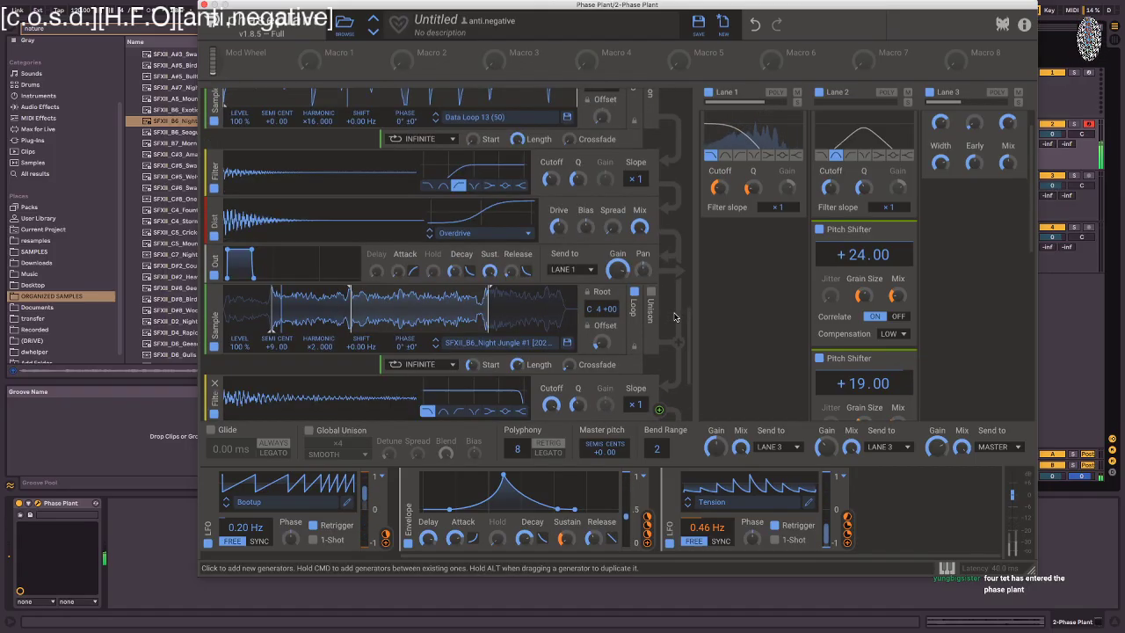
scroll(672, 318, down, 3)
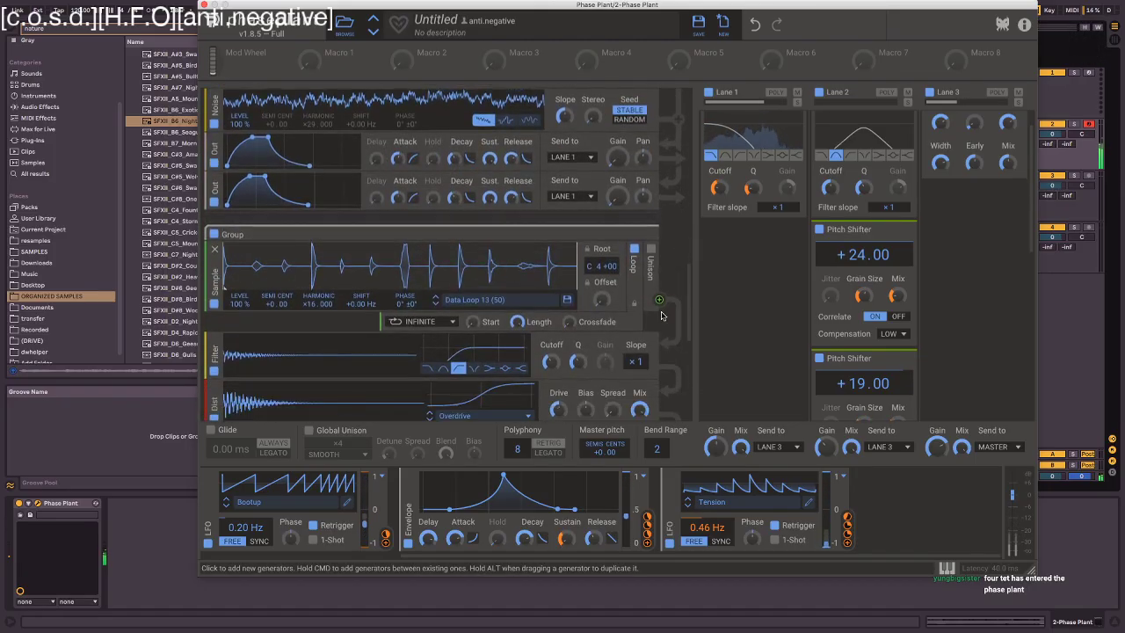
click(587, 249)
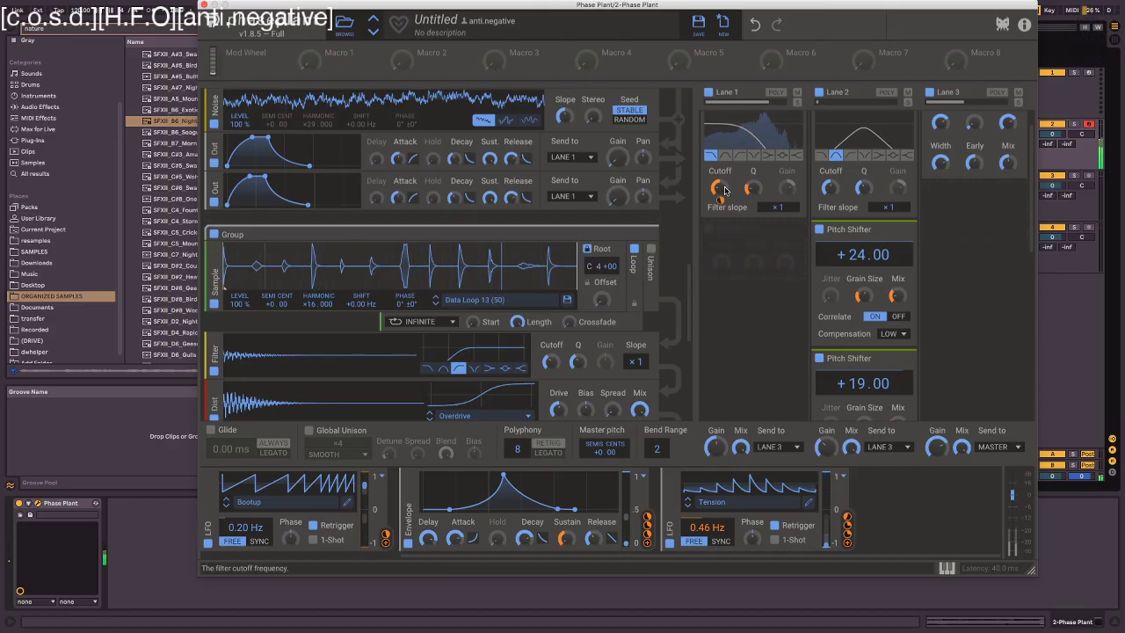
scroll(668, 334, down, 5)
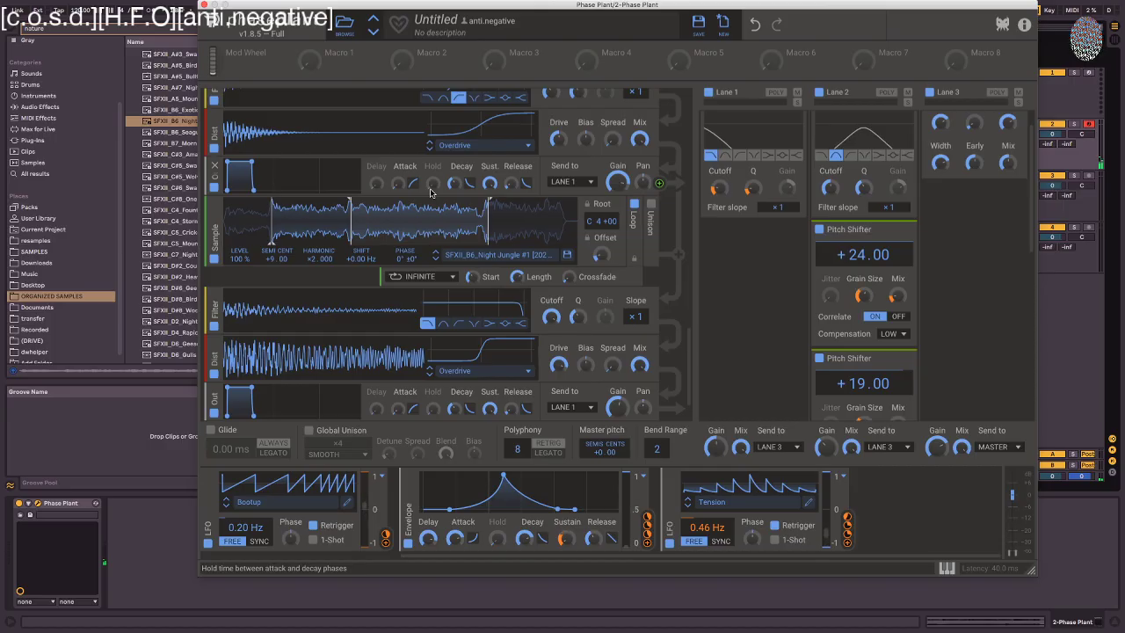
scroll(444, 220, up, 5)
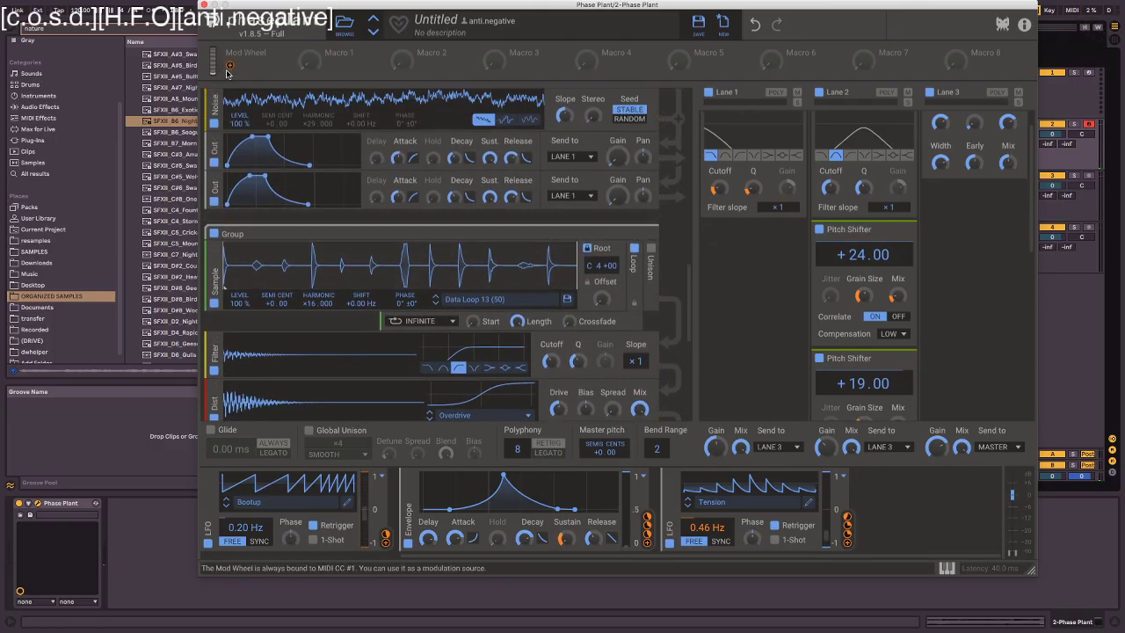
- Switch to Ableton Live, move the plug-in window off the browser and search all results for "amen"
drag(306, 19, 581, 149)
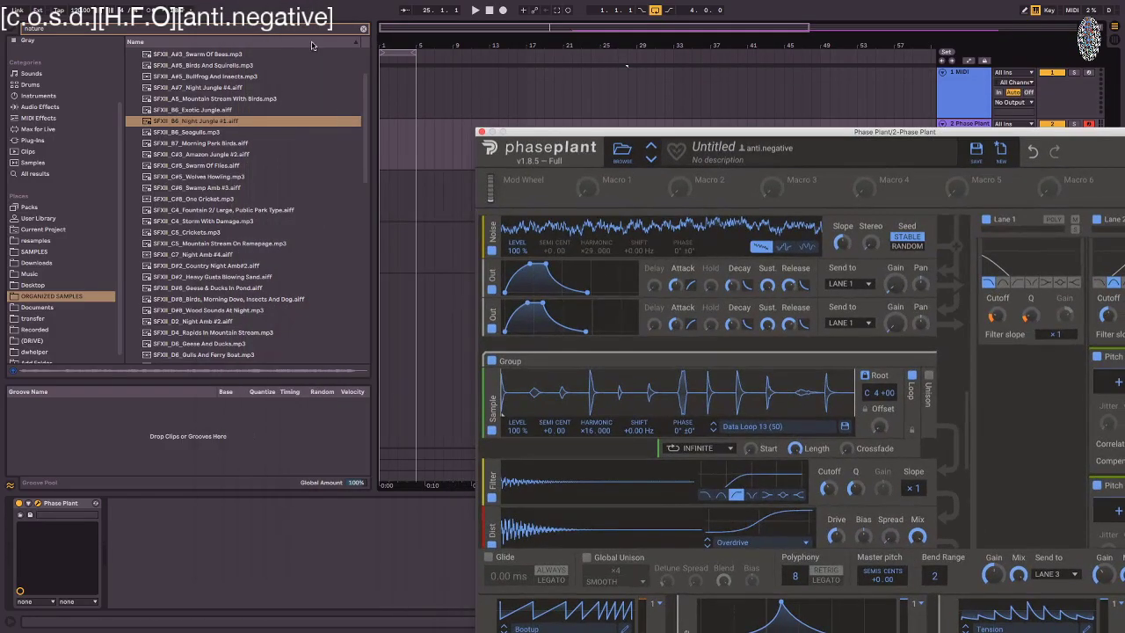
click(363, 31)
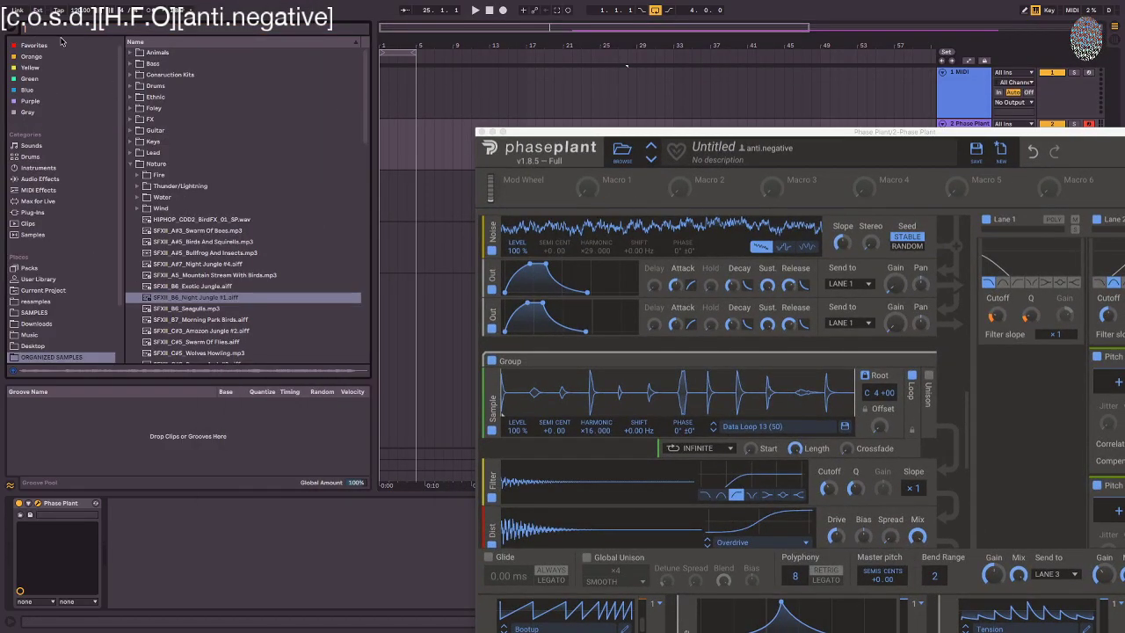
mouse_move(861, 5)
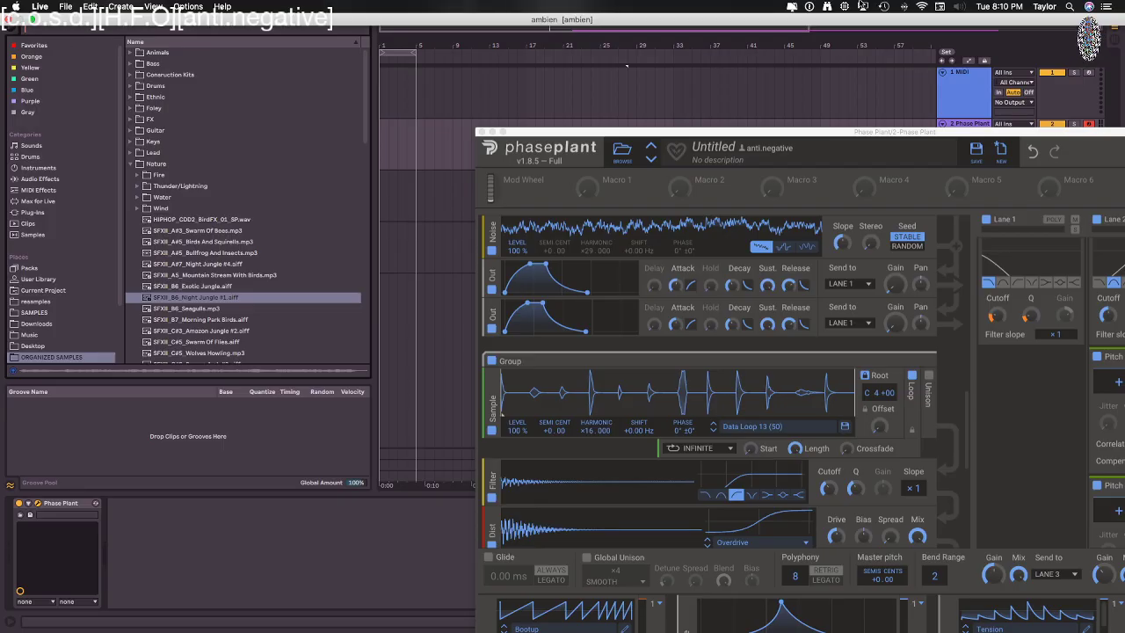
text(a)
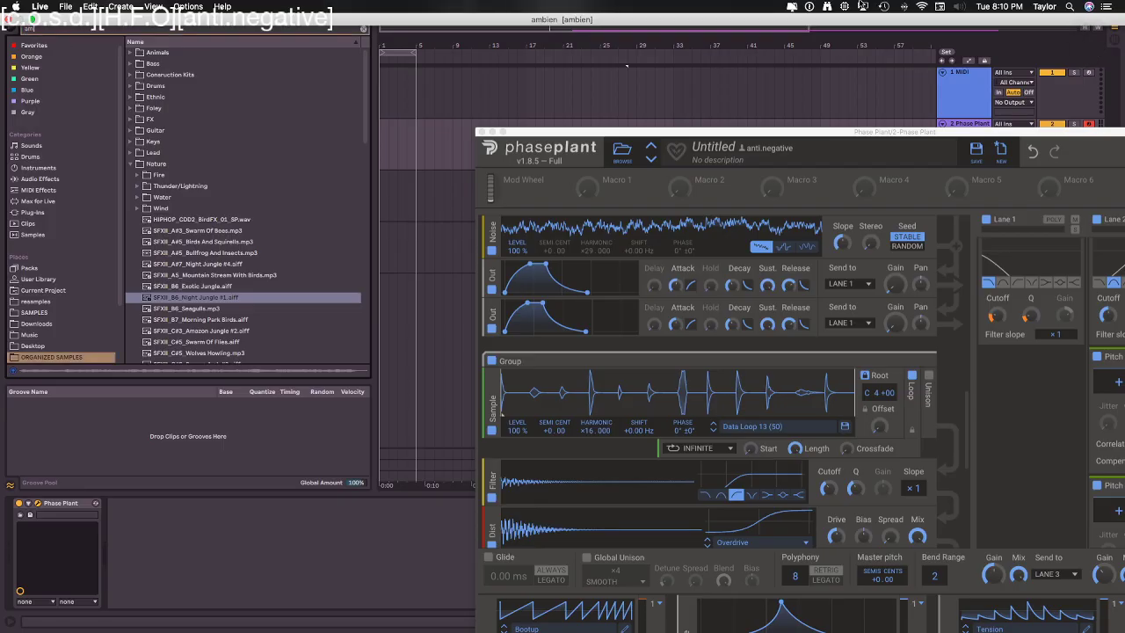
text(men)
scroll(80, 323, down, 1)
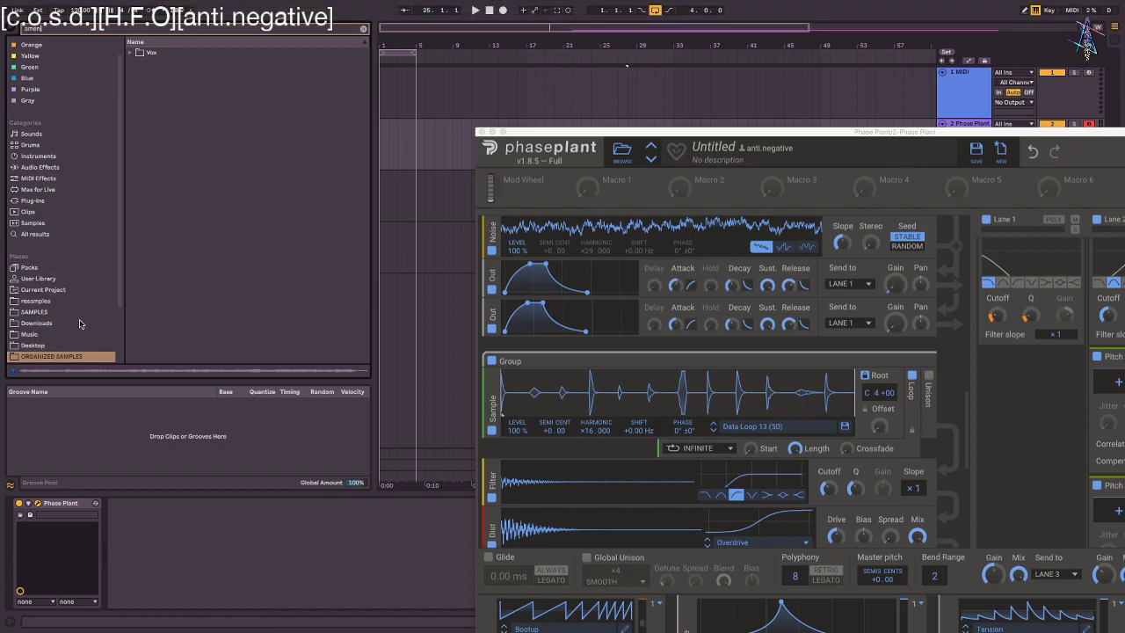
click(33, 231)
- Place Amen03_Break_174_PL.rx2 on a new audio track and move the clip to start at bar 20
click(177, 190)
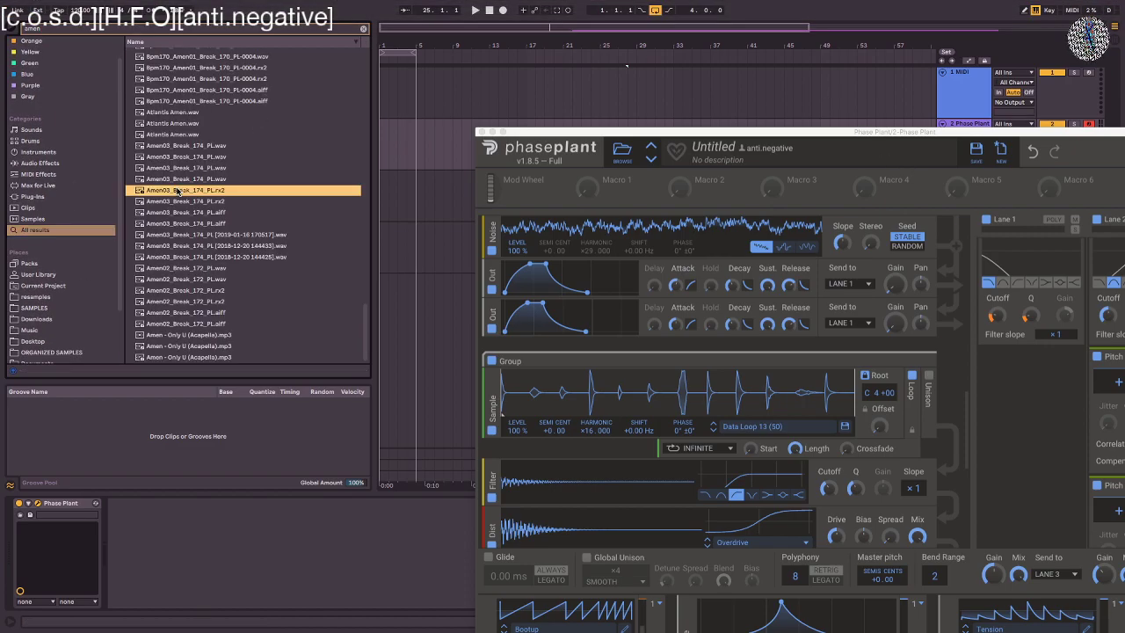
drag(176, 190, 407, 350)
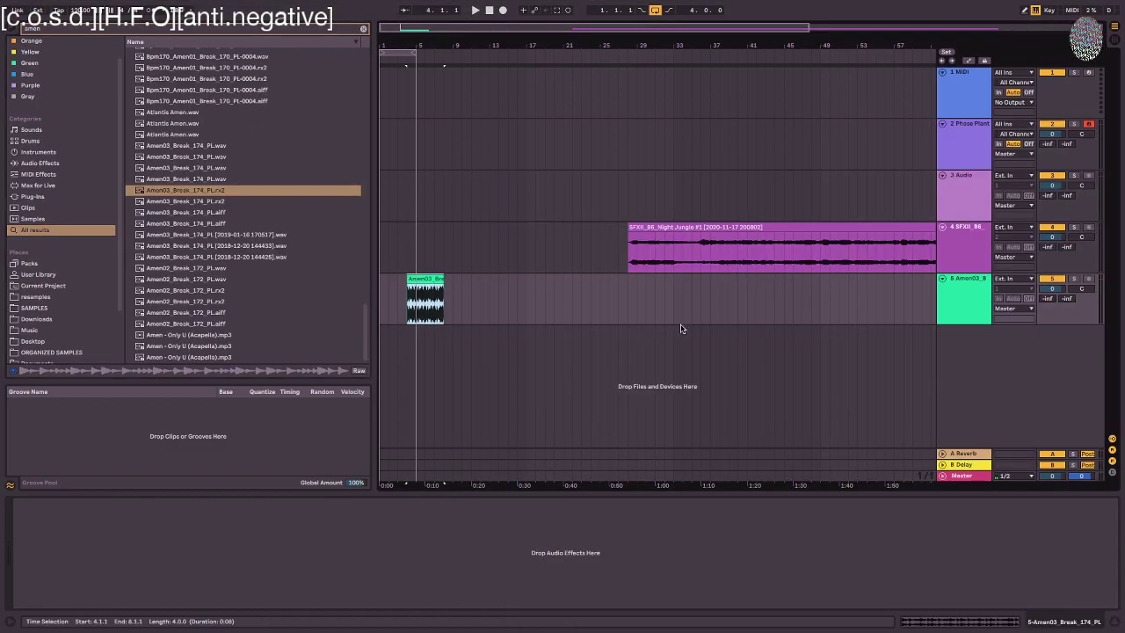
drag(426, 278, 573, 277)
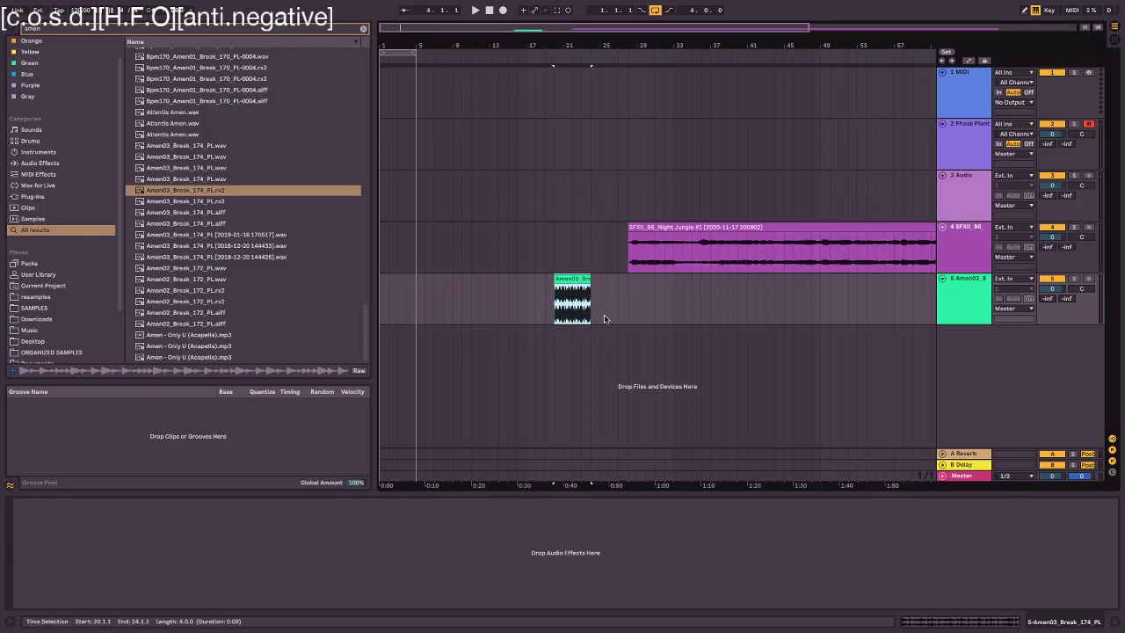
- Show the Amen03 clip's sample settings and consolidate the REX clip into regular audio
key(shift+Tab)
click(123, 385)
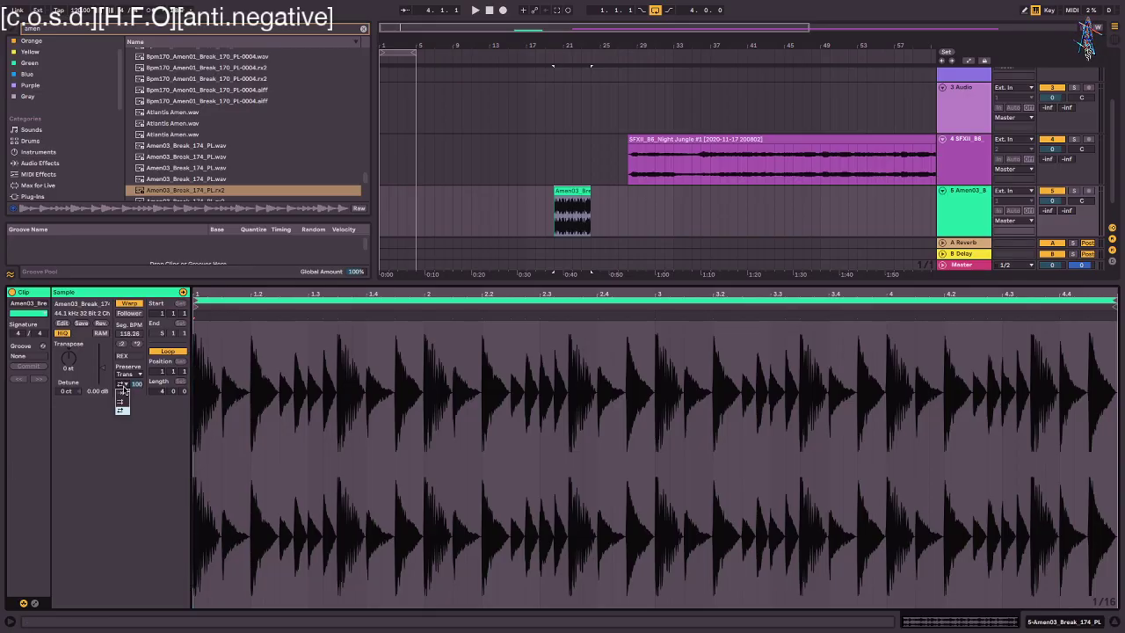
click(563, 194)
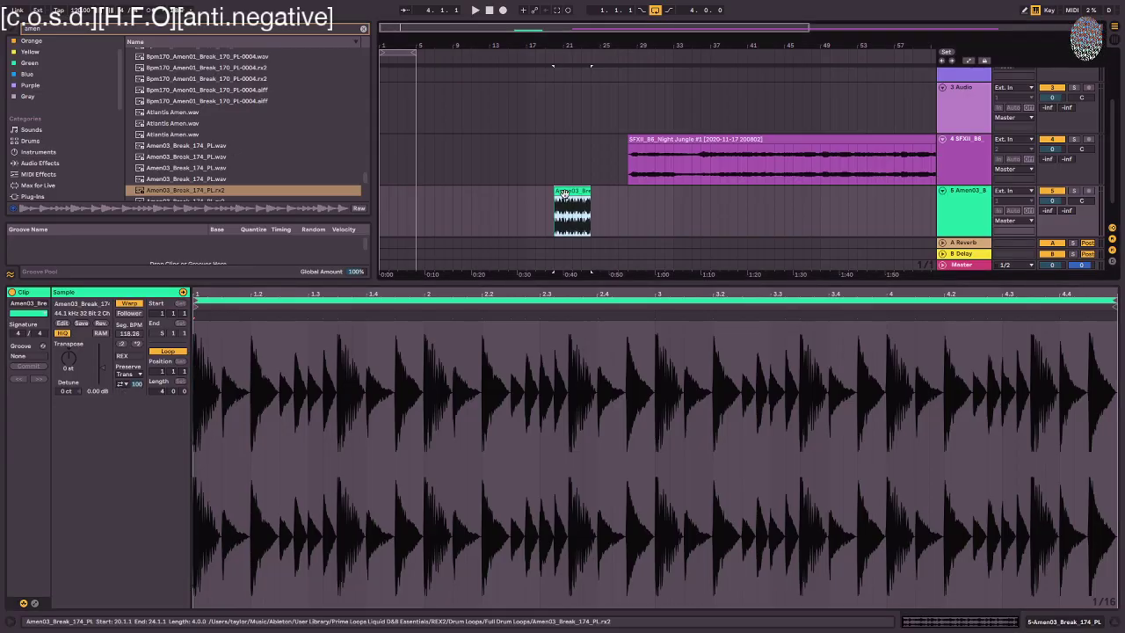
key(super+j)
scroll(564, 194, down, 1)
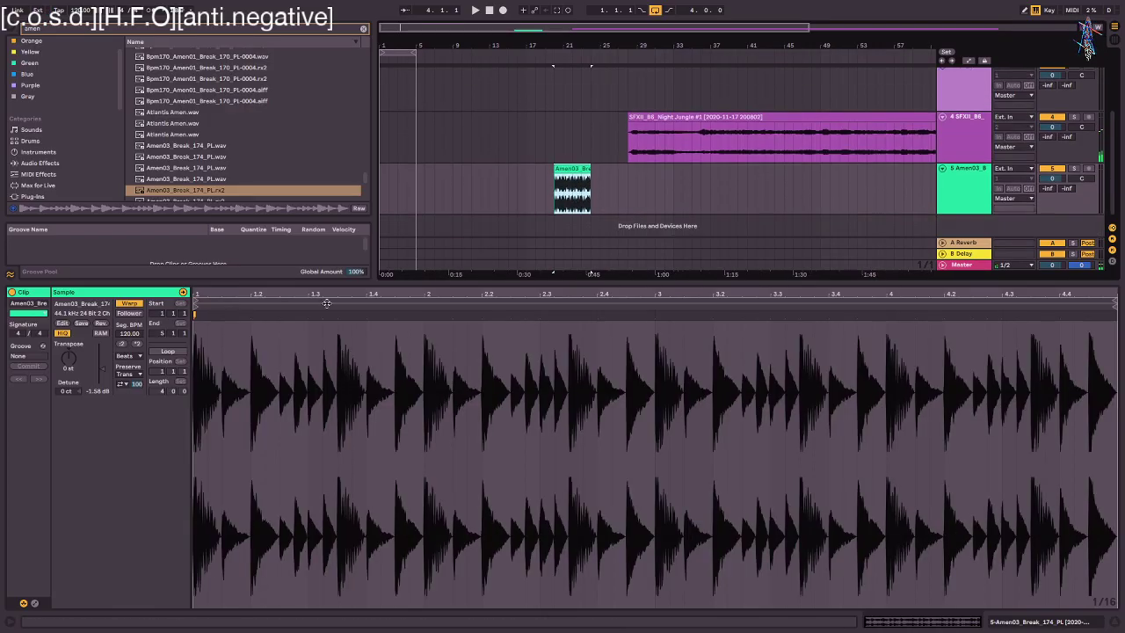
- Turn off transient looping in the Amen03 clip's Beats warp mode, set the transient envelope to 31, and consolidate the clip again
click(123, 384)
click(124, 394)
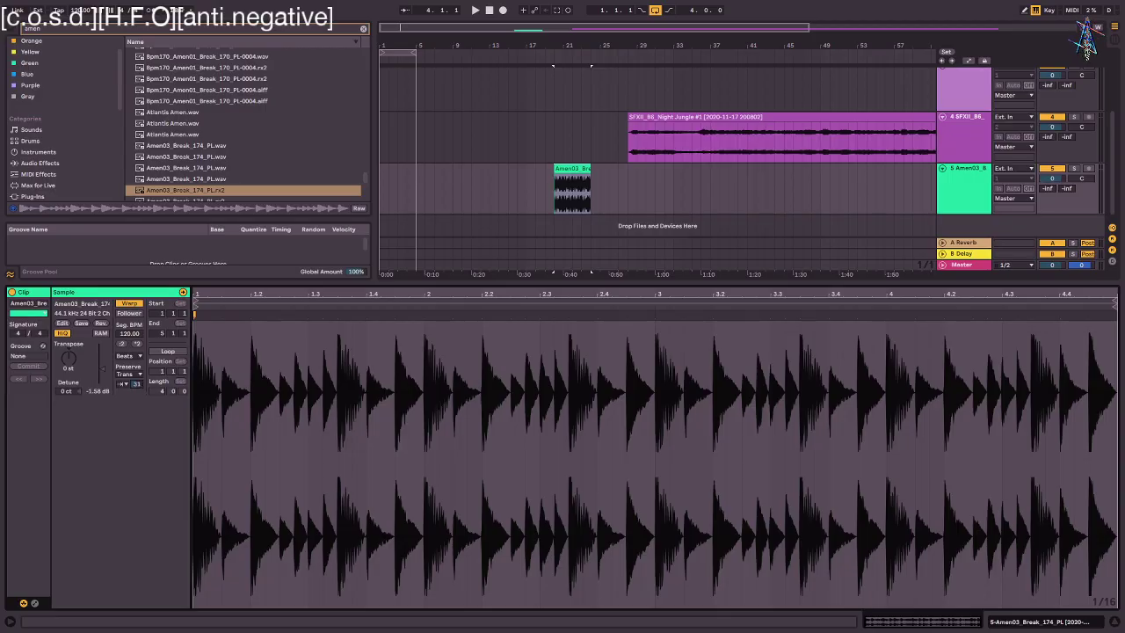
click(576, 169)
key(super+j)
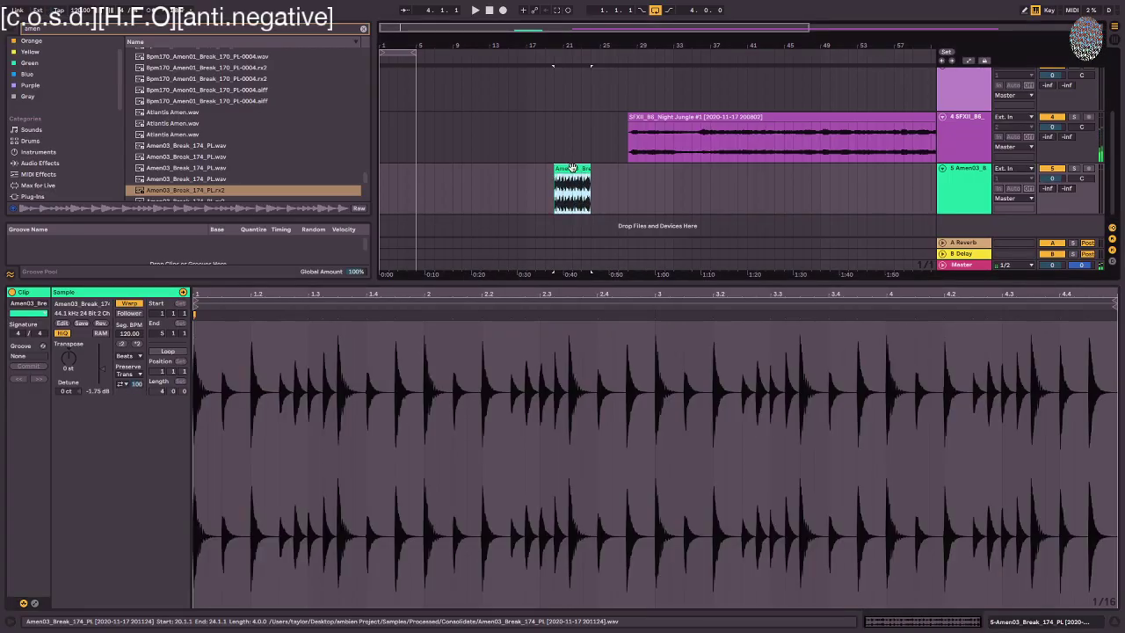
- Reopen Phase Plant from its track and move its window clear of the Amen03 clip
click(985, 141)
scroll(984, 143, up, 4)
scroll(952, 194, down, 1)
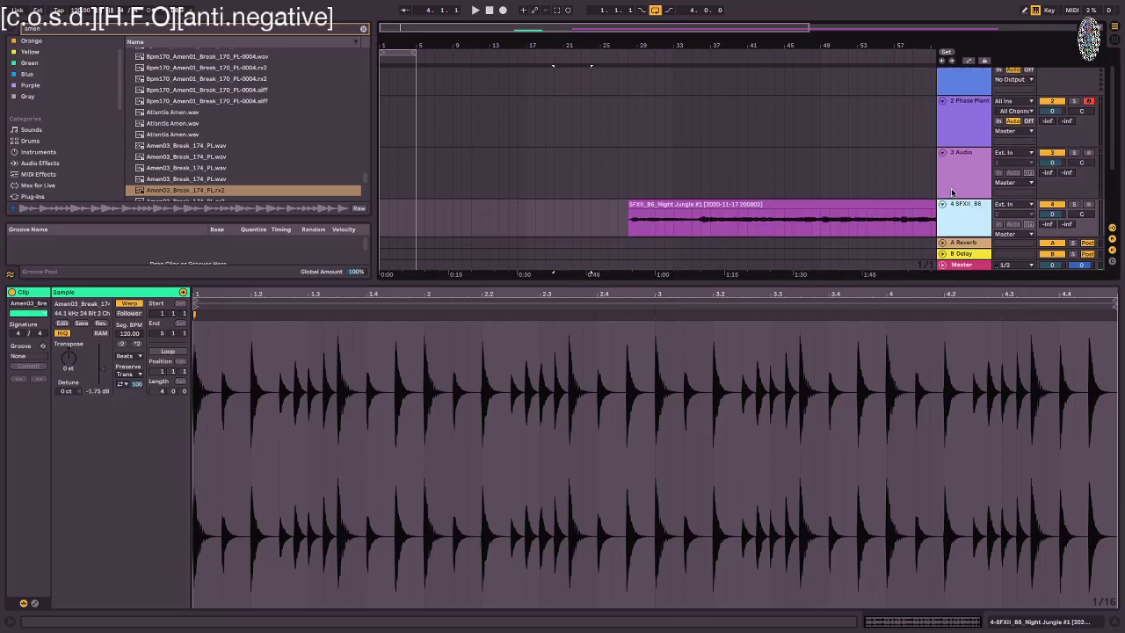
click(969, 151)
click(968, 131)
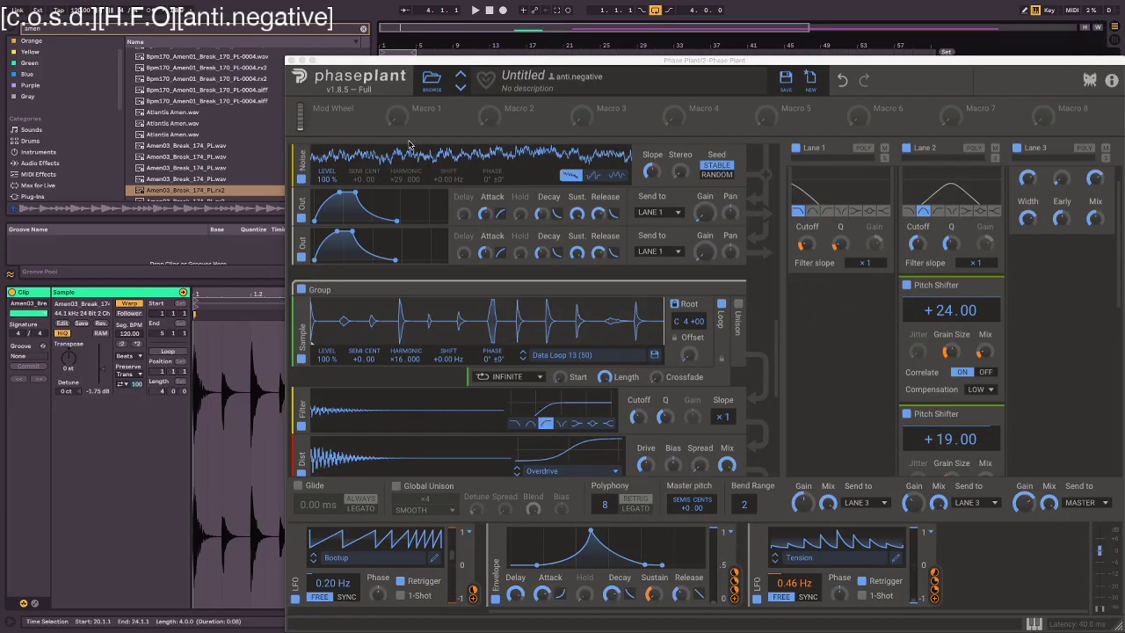
drag(459, 60, 834, 58)
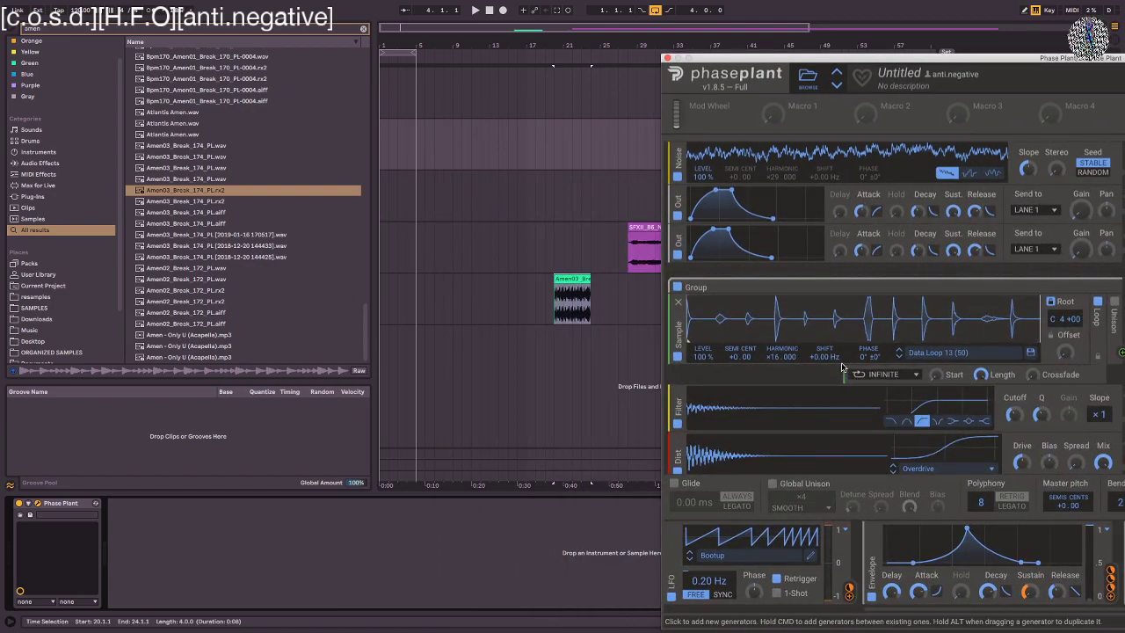
- Duplicate the Data Loop 13 sampler within the group and load the consolidated Amen03 clip into the upper copy
drag(749, 348, 679, 442)
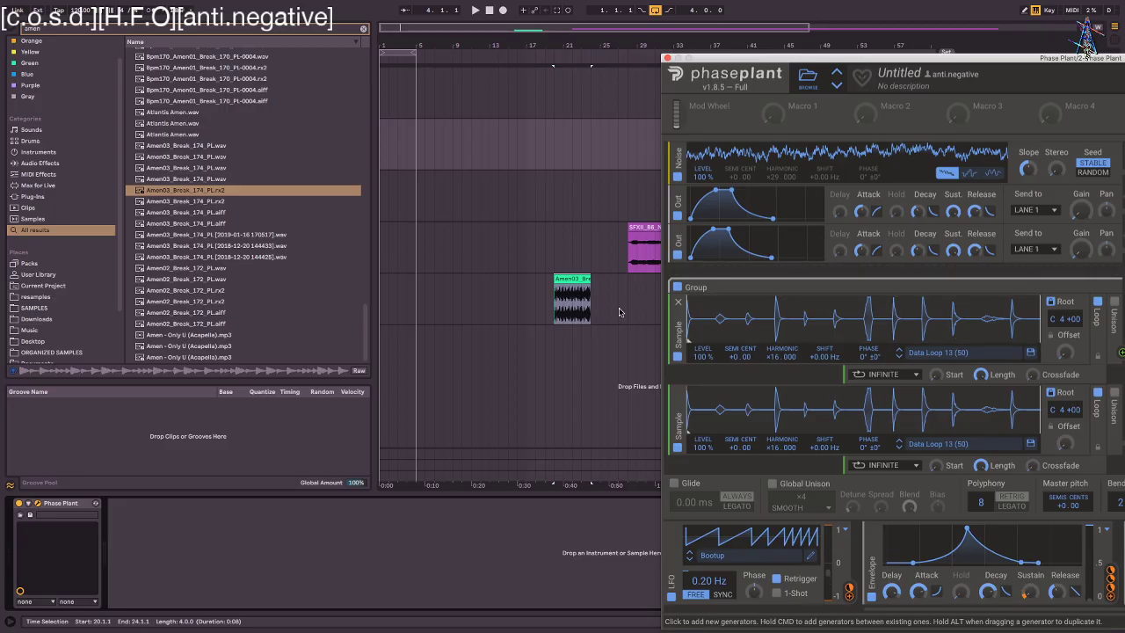
drag(577, 296, 815, 328)
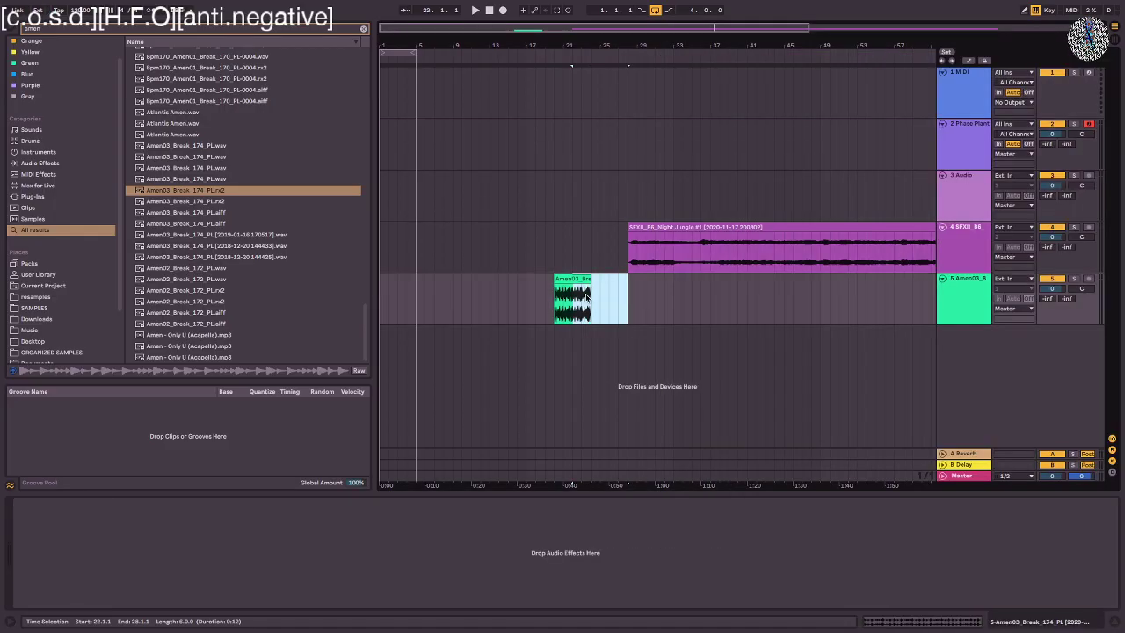
drag(598, 299, 528, 338)
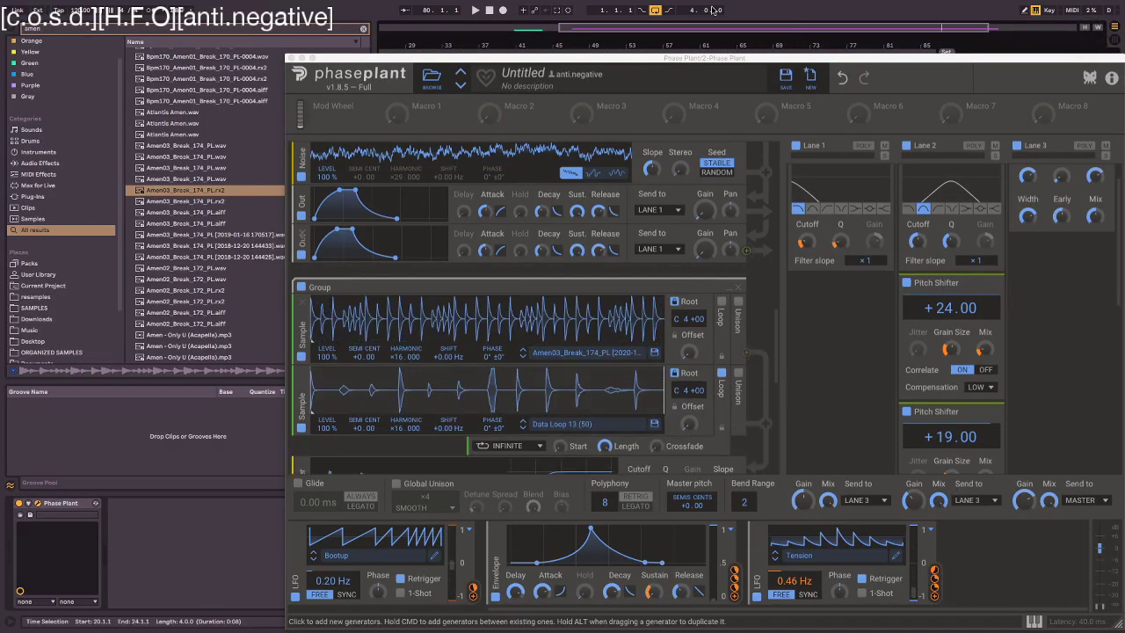
- Insert a filter between the Amen03 and Data Loop 13 samplers, set it to the high-pass type and raise its cutoff
drag(585, 58, 495, 6)
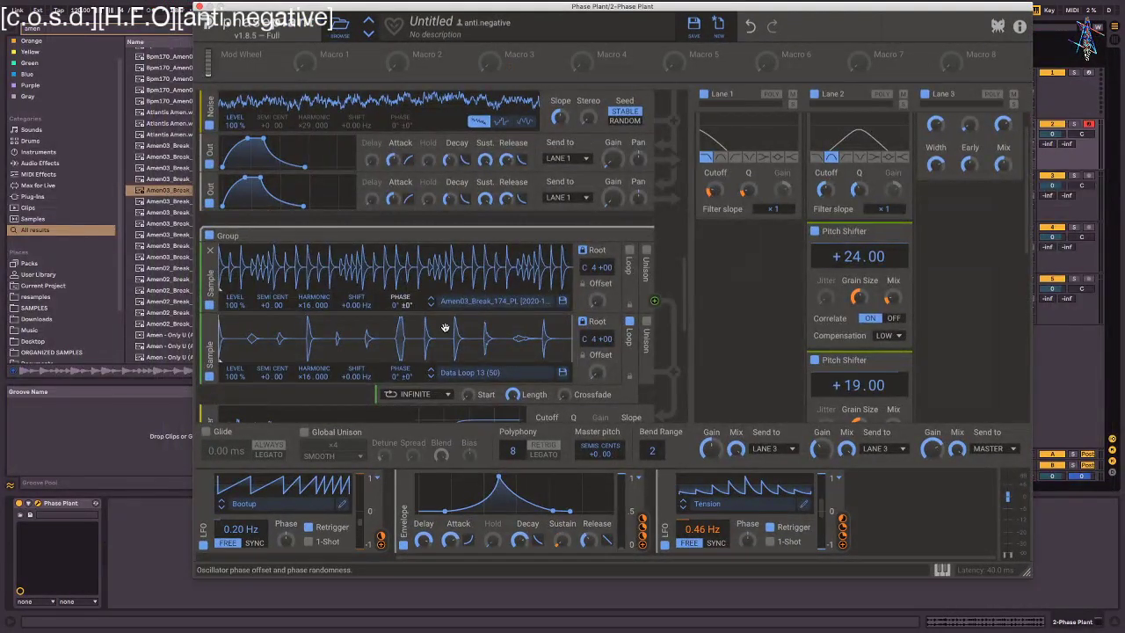
click(532, 318)
click(606, 378)
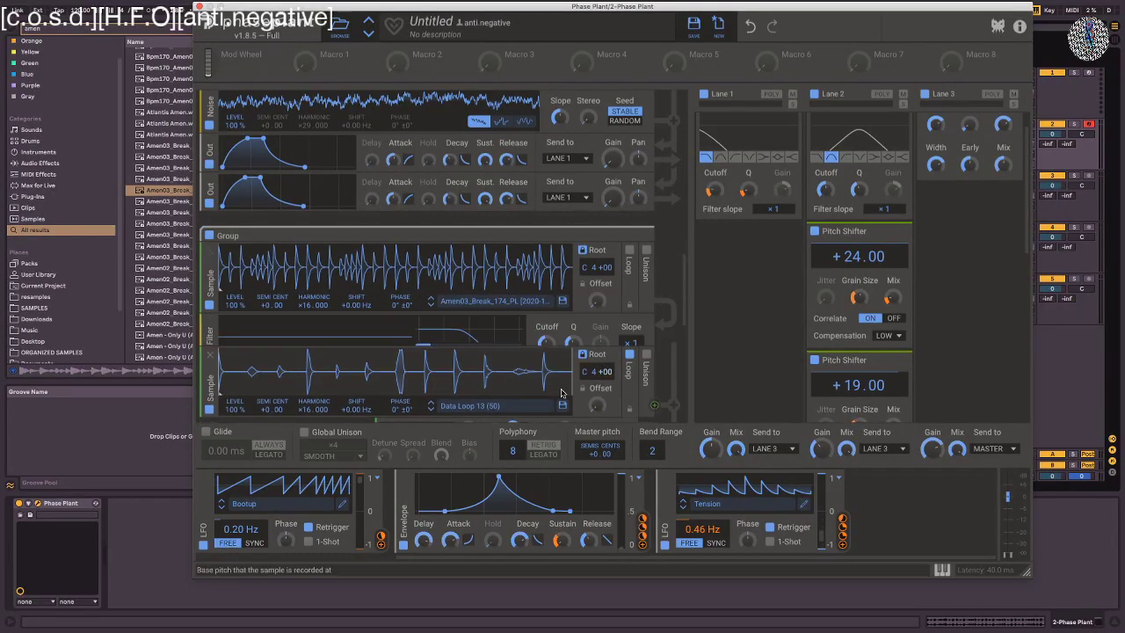
click(454, 348)
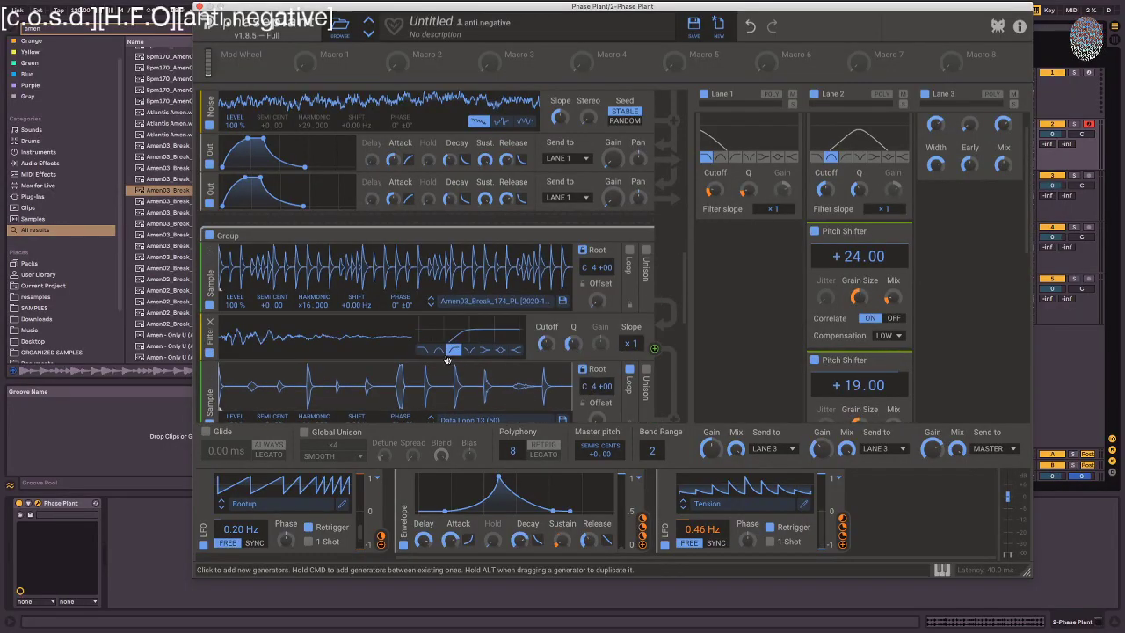
drag(546, 342, 546, 327)
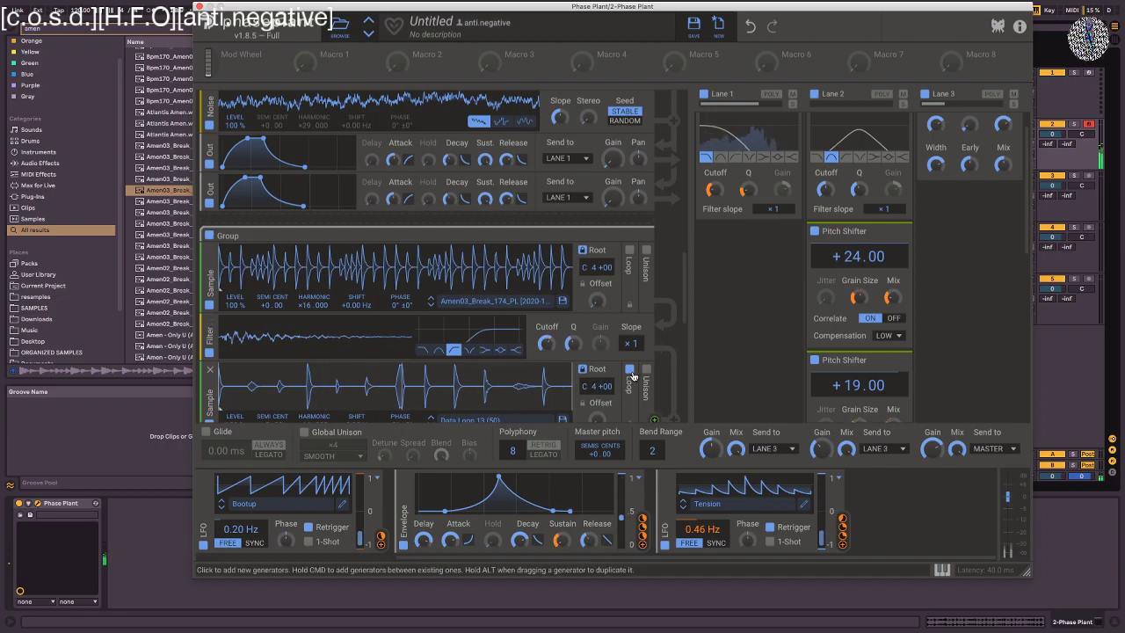
scroll(633, 374, down, 5)
scroll(633, 374, up, 5)
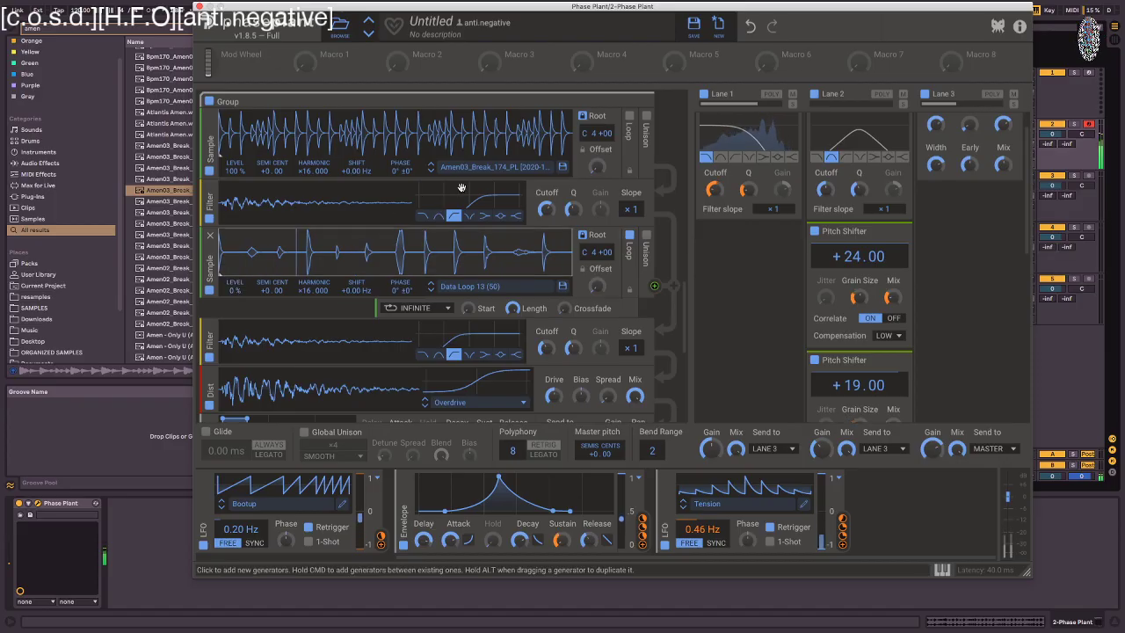
- Lower the cutoff of the high-pass filter under the Amen03 sampler to about 126 Hz and set the sampler's harmonic to ×8
mouse_move(545, 209)
mouse_down()
mouse_move(546, 189)
mouse_move(545, 211)
mouse_up()
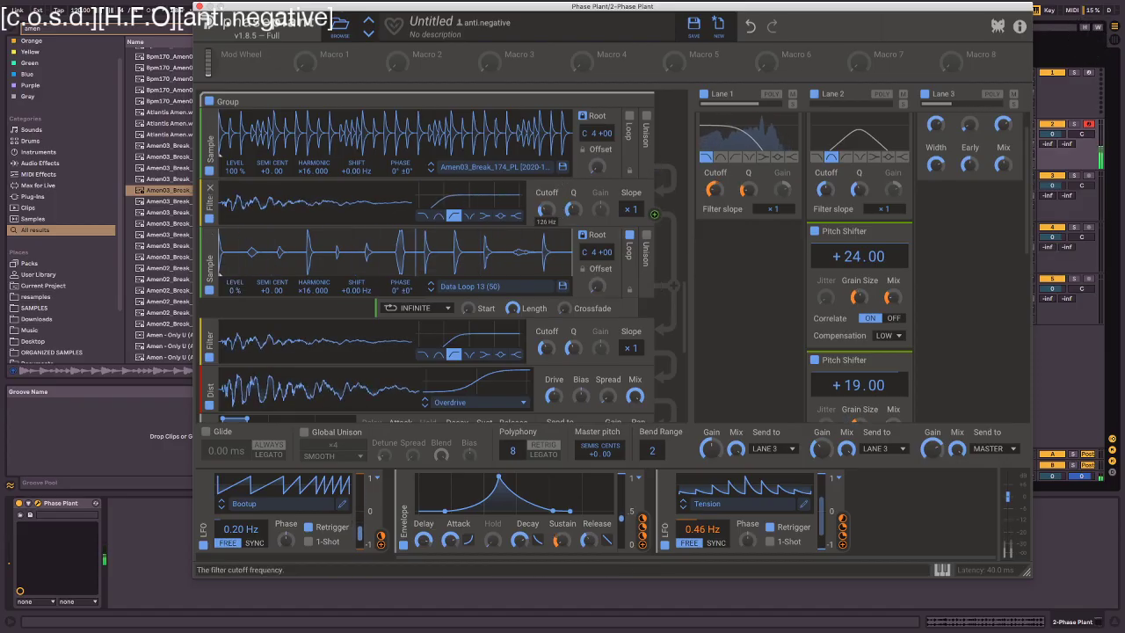
drag(313, 171, 312, 198)
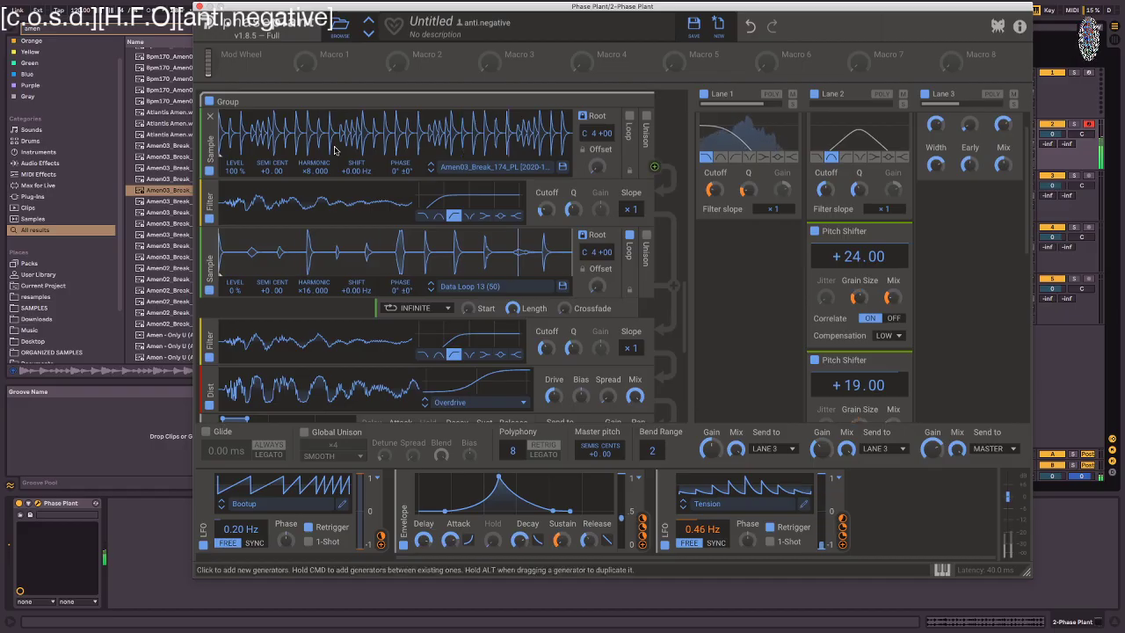
- Enable looping on the Amen03 sampler and shorten the loop region to roughly the first fifth of the sample
click(628, 117)
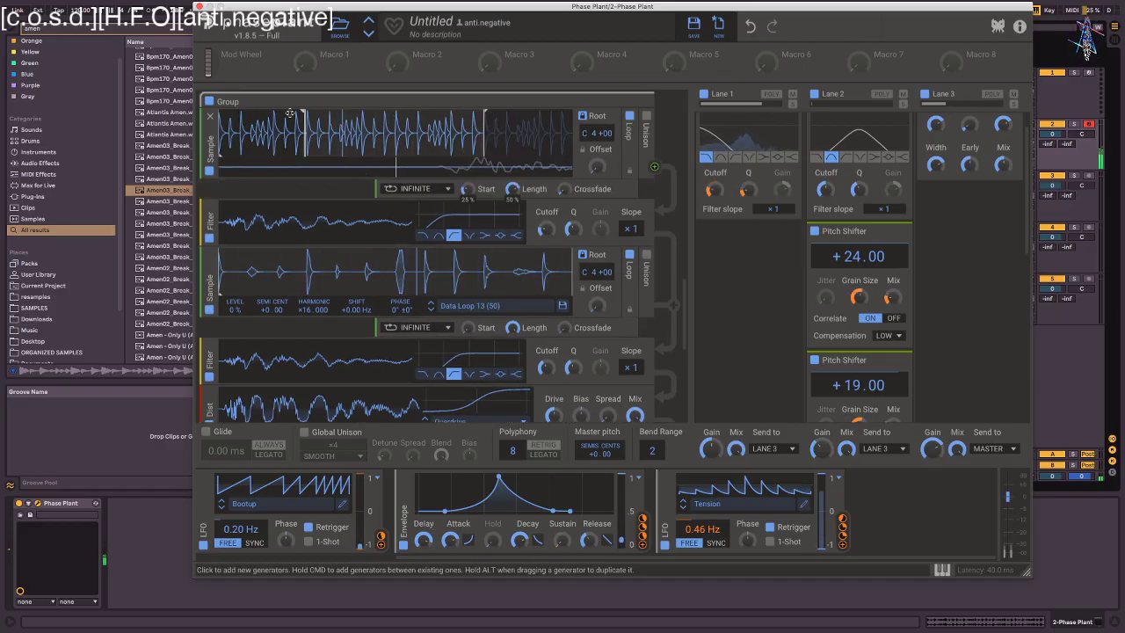
drag(483, 115, 283, 125)
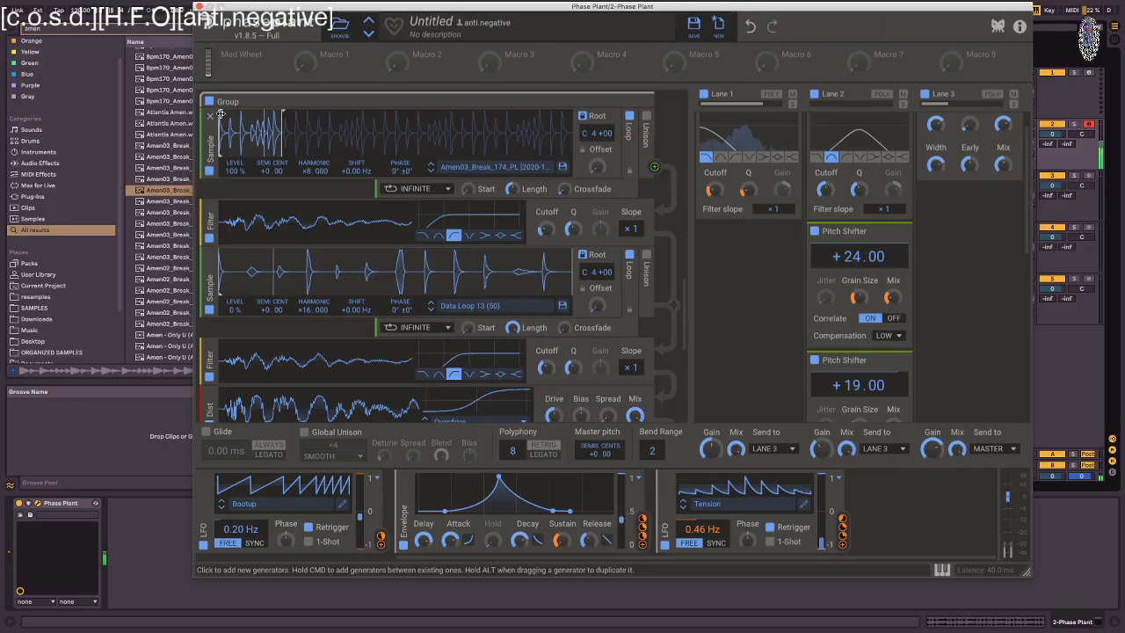
- Raise the cutoff of the high-pass filter between the Amen03 and Data Loop 13 samplers to about 1.38 kHz
scroll(360, 173, down, 1)
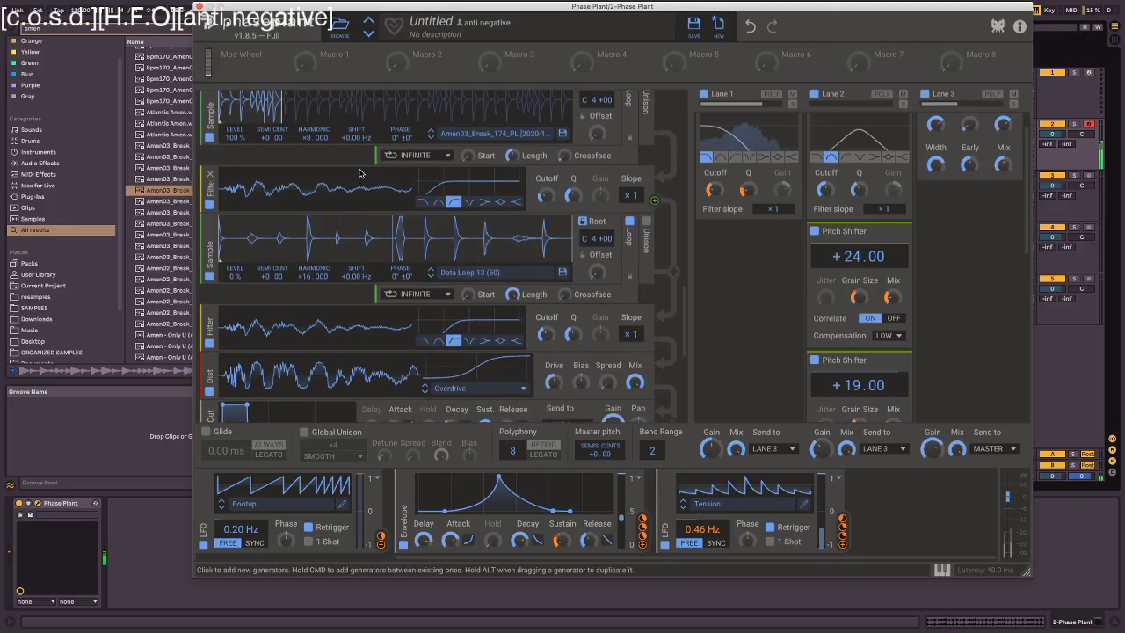
scroll(401, 163, up, 15)
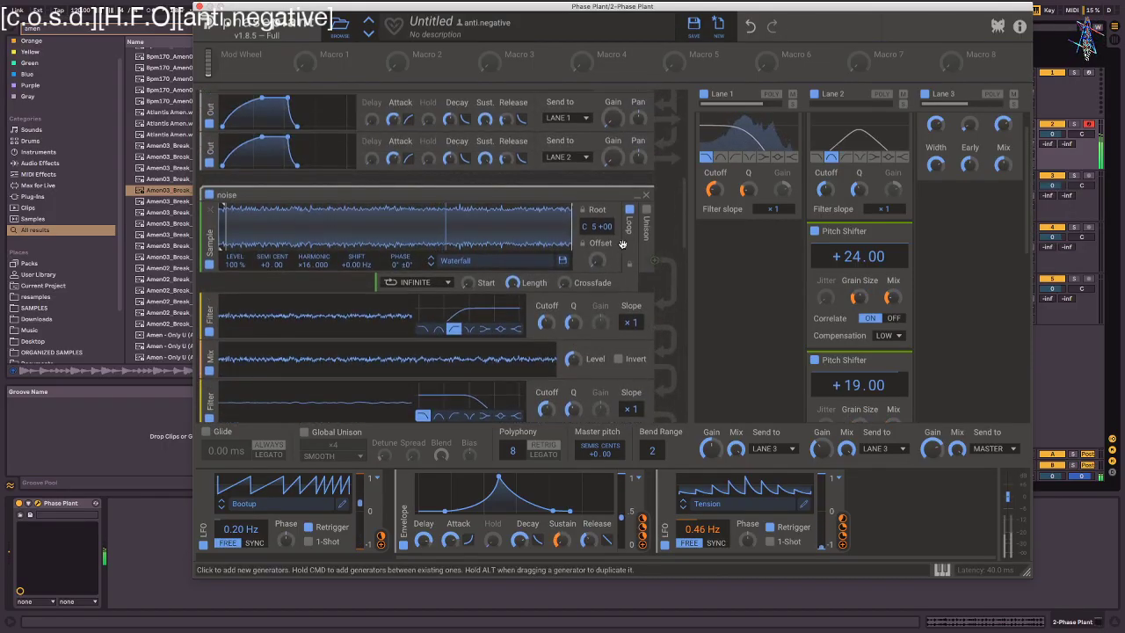
drag(684, 188, 686, 309)
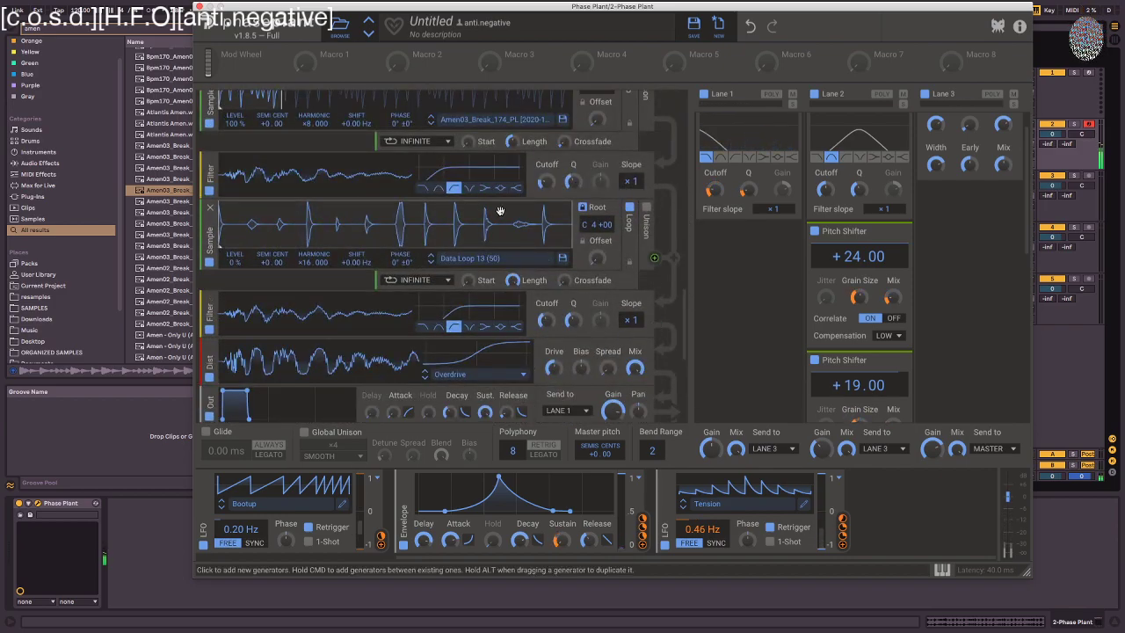
scroll(477, 240, down, 1)
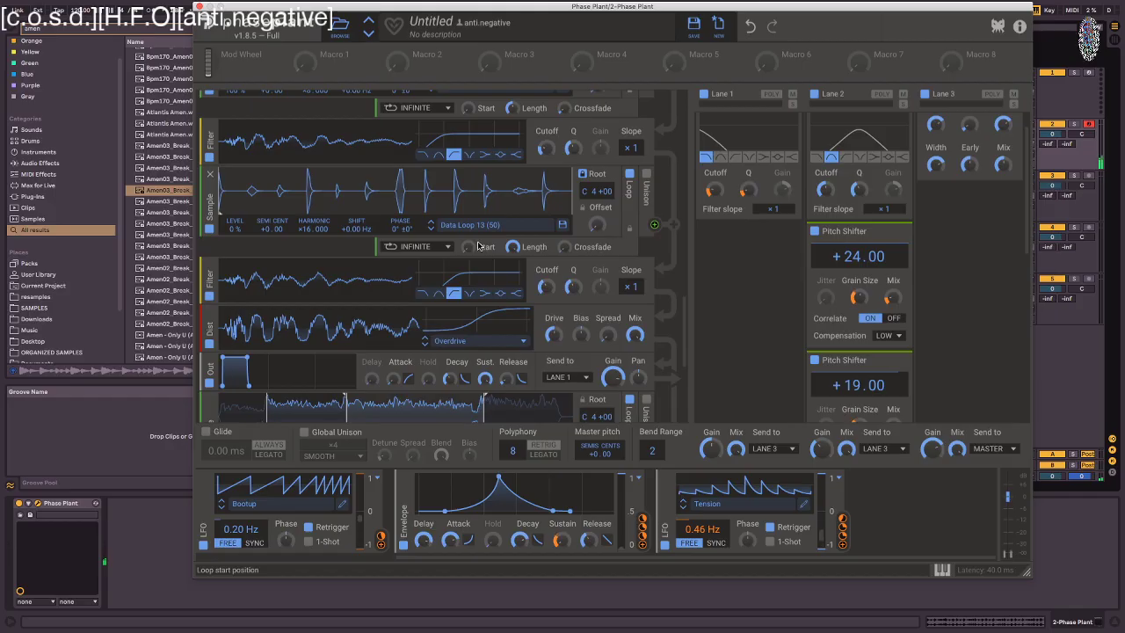
scroll(509, 229, up, 2)
scroll(546, 215, up, 3)
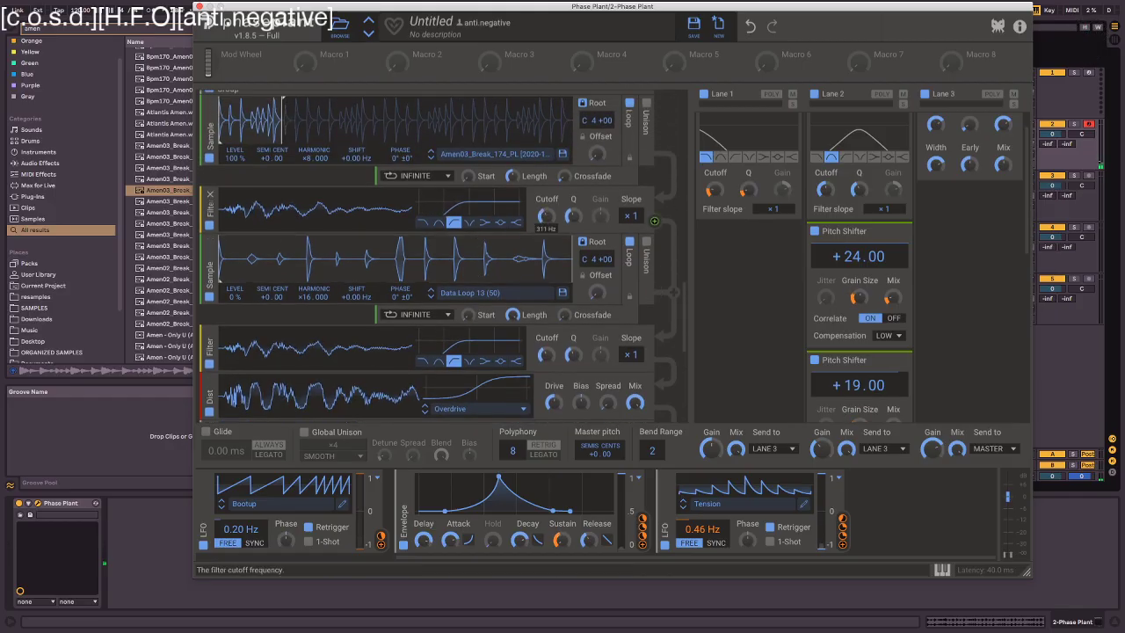
scroll(545, 215, up, 2)
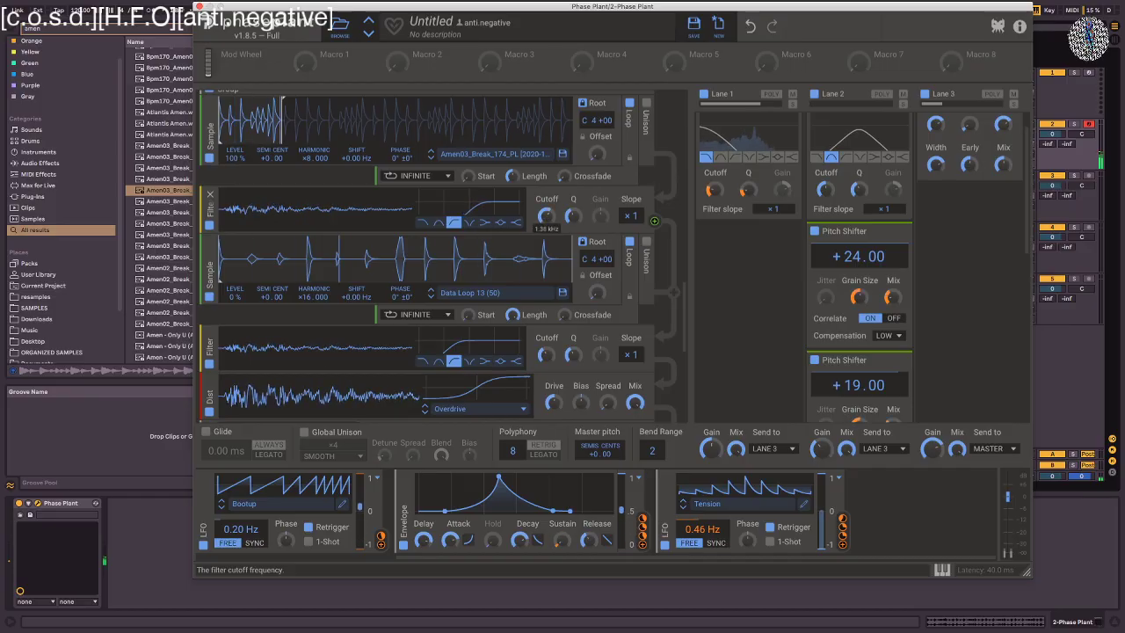
scroll(689, 301, up, 1)
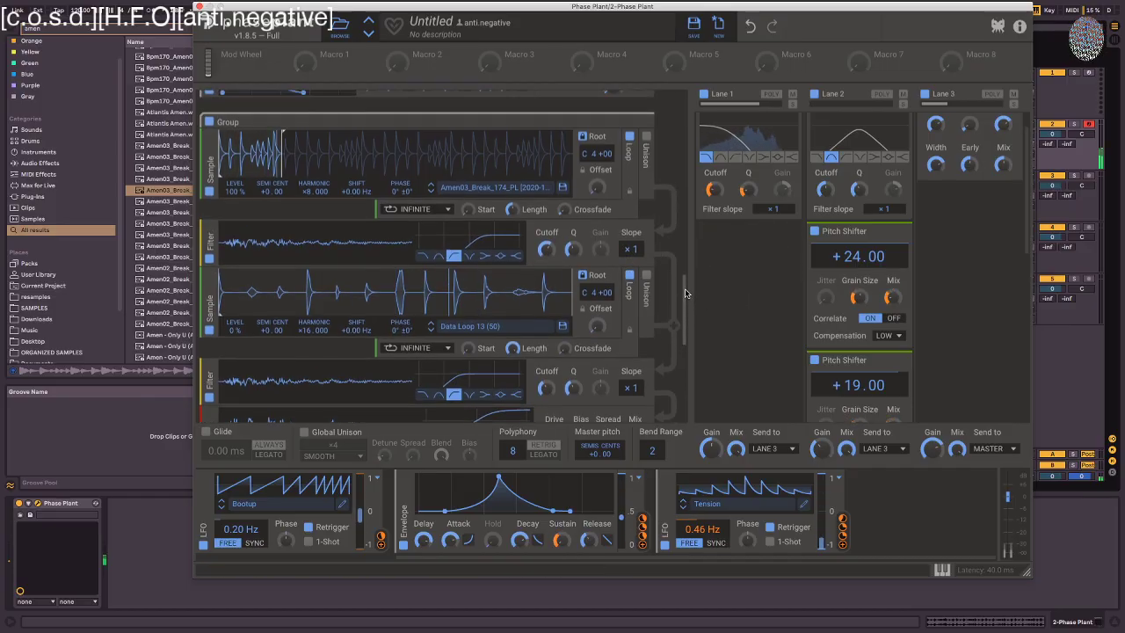
- Raise the Data Loop 13 sampler's level to 93% and increase the cutoff of the high-pass filter directly below it
mouse_move(714, 190)
mouse_down()
mouse_move(715, 172)
mouse_move(714, 197)
mouse_up()
drag(677, 282, 662, 379)
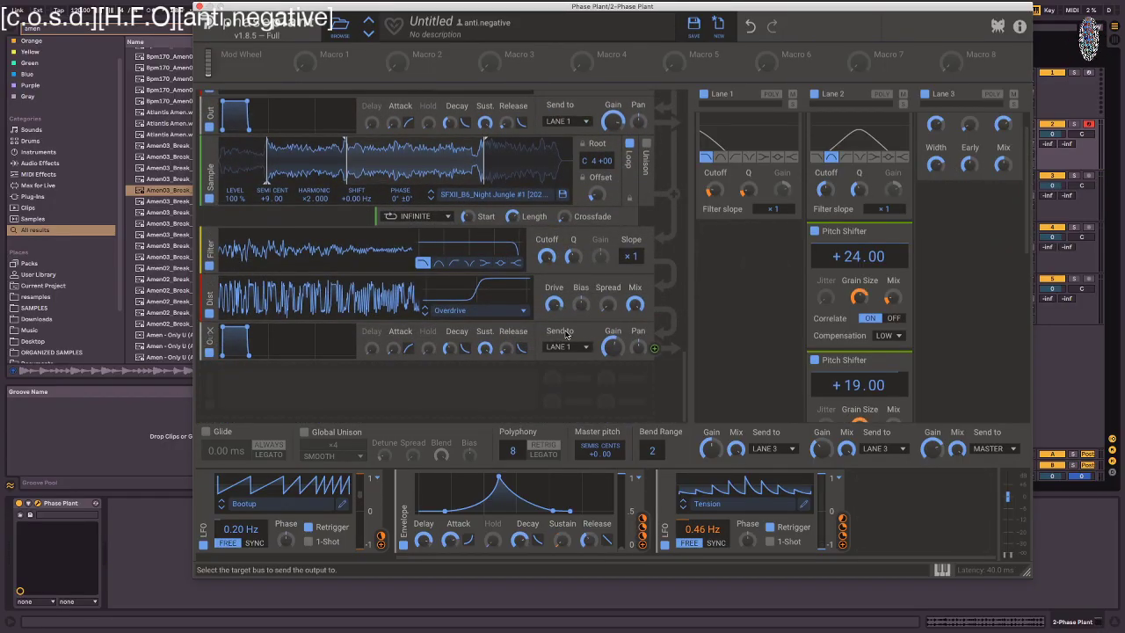
scroll(468, 371, up, 10)
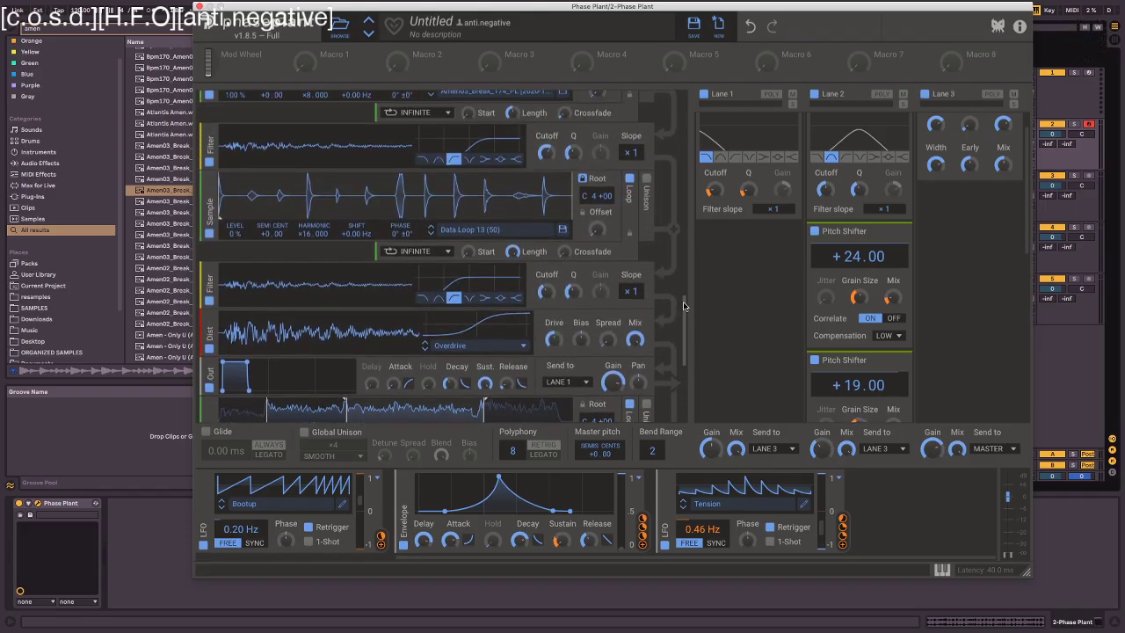
drag(232, 354, 232, 303)
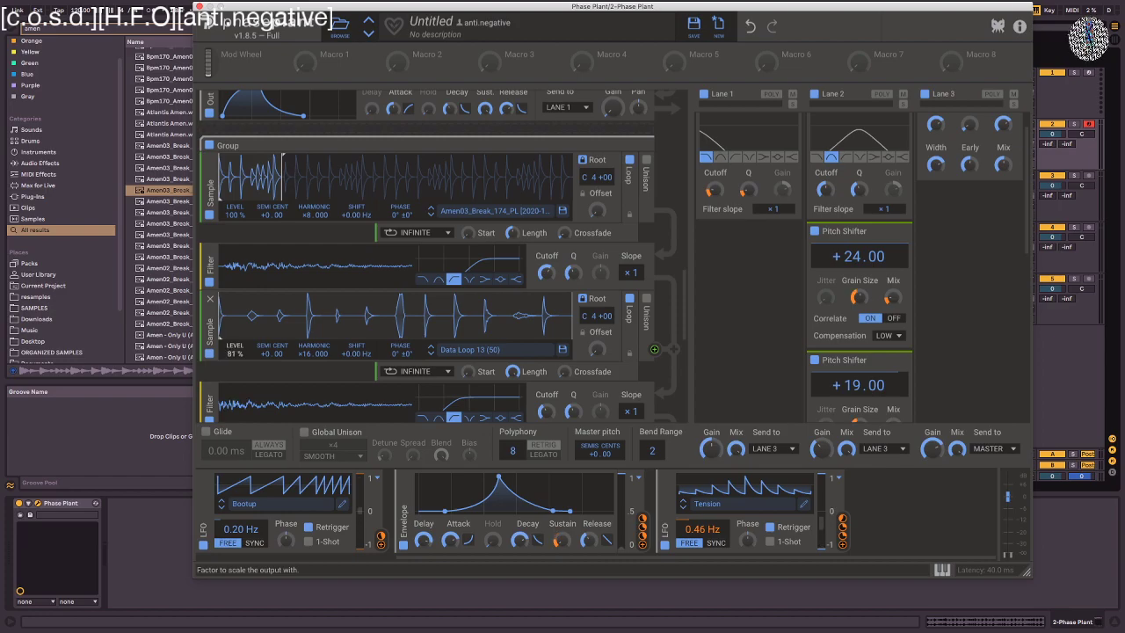
scroll(229, 235, down, 3)
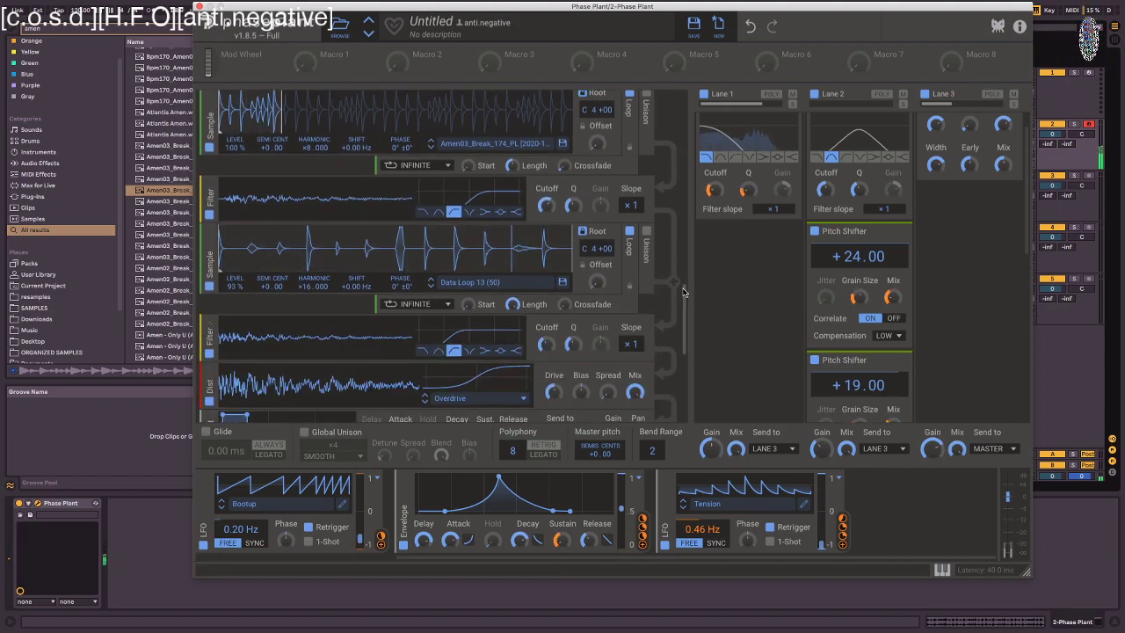
scroll(684, 284, up, 1)
scroll(683, 285, up, 2)
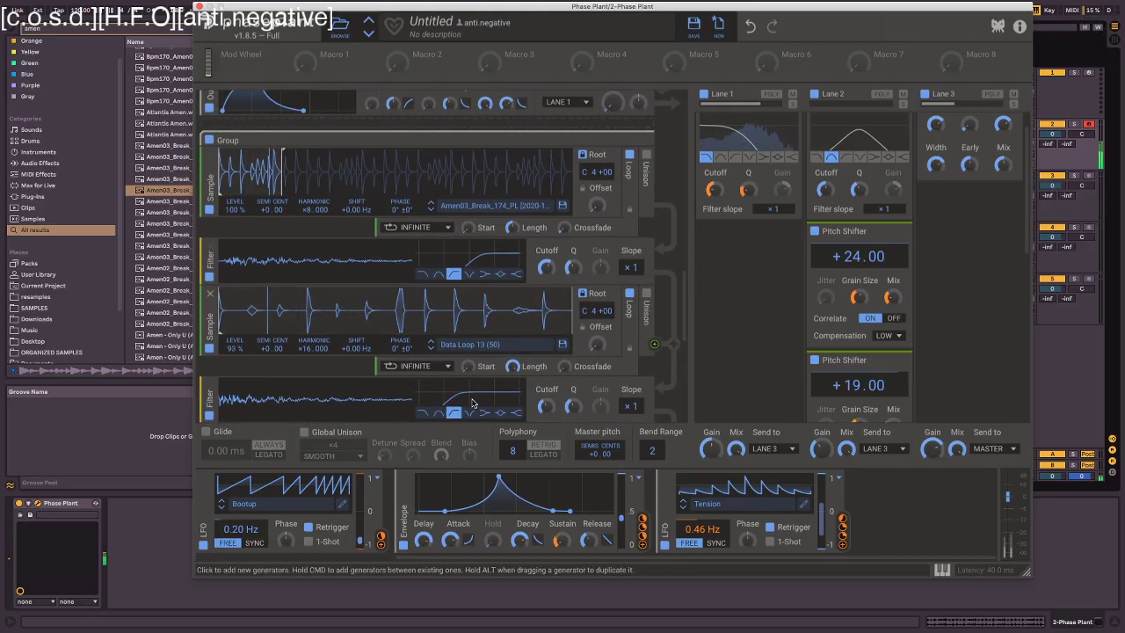
drag(547, 409, 547, 405)
- Raise the gains of the osc group's Lane 1 and Lane 2 outputs, bringing the Lane 1 output to about -1.41 dB
drag(684, 277, 688, 109)
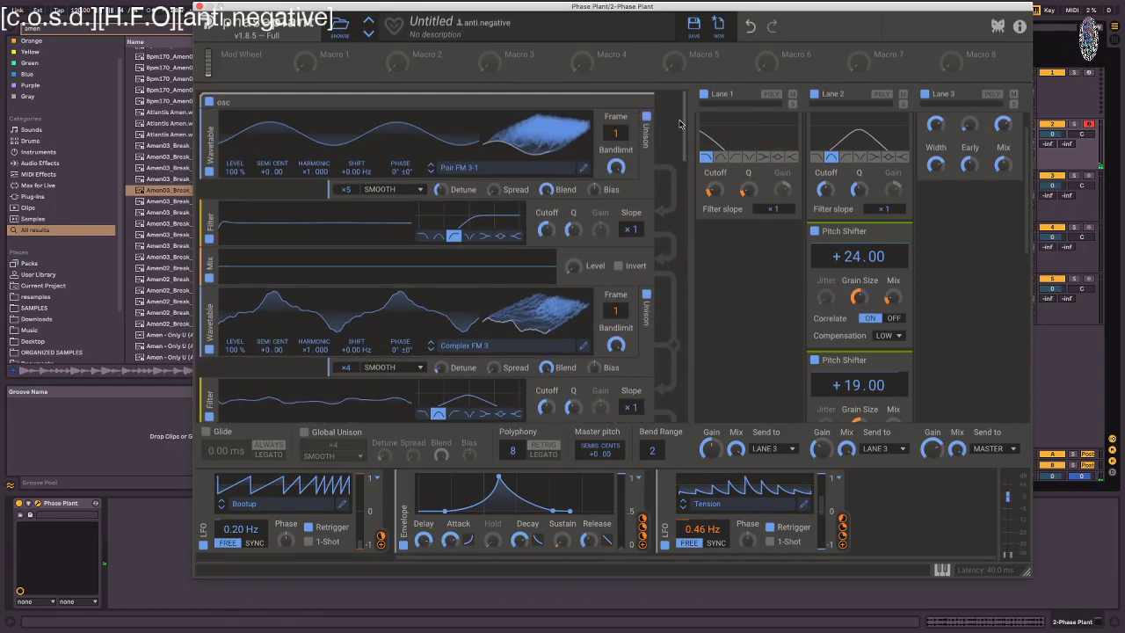
drag(686, 127, 705, 382)
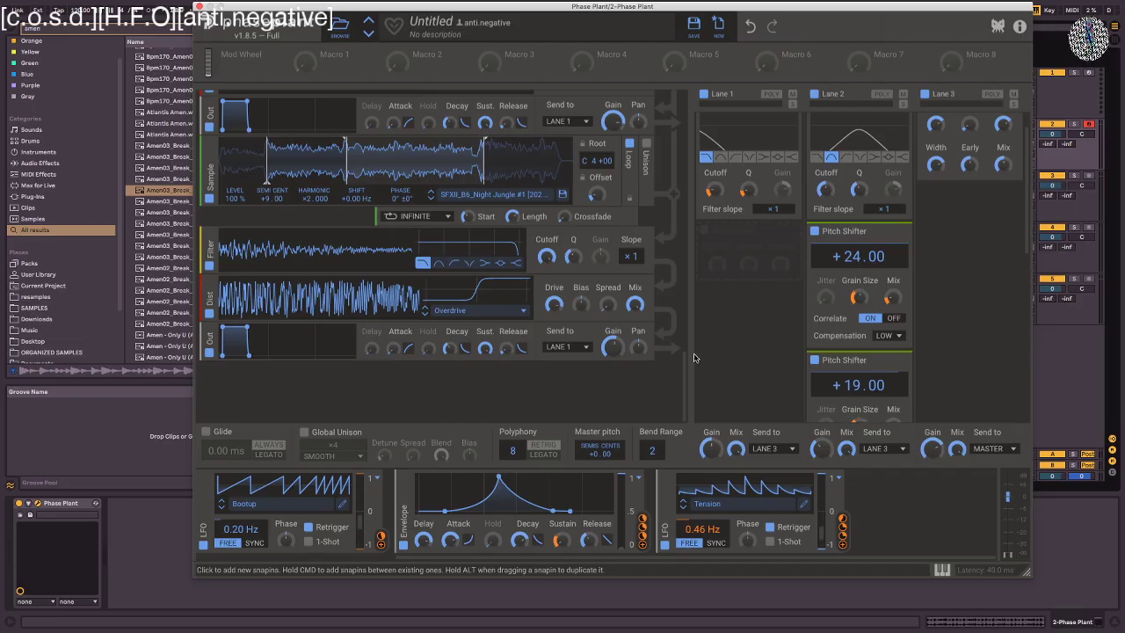
drag(689, 373, 677, 73)
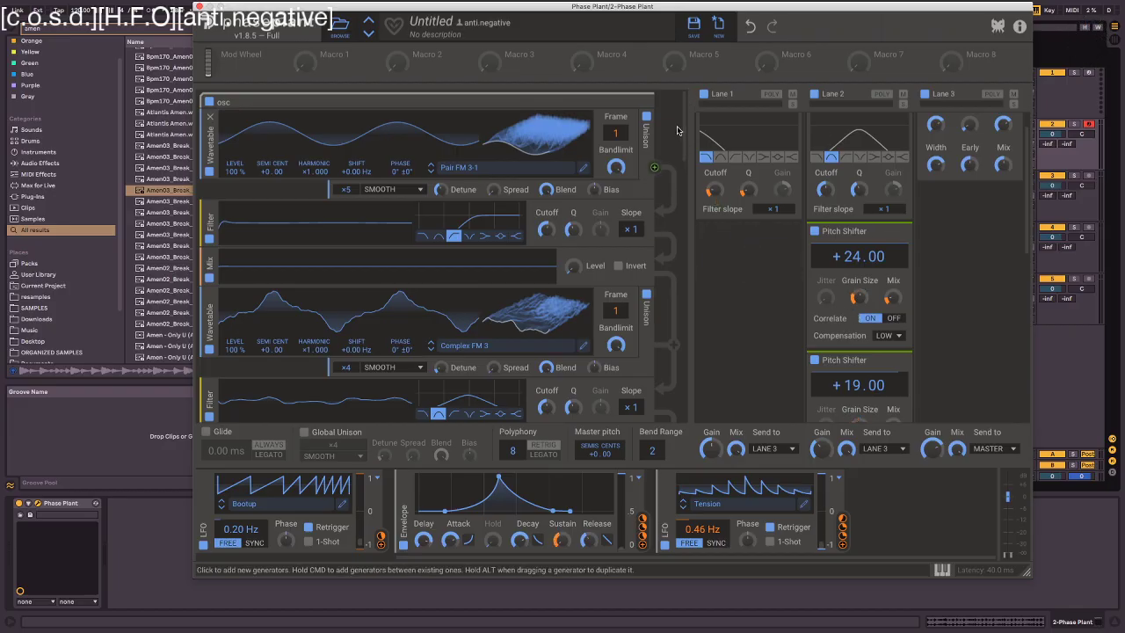
drag(683, 126, 688, 179)
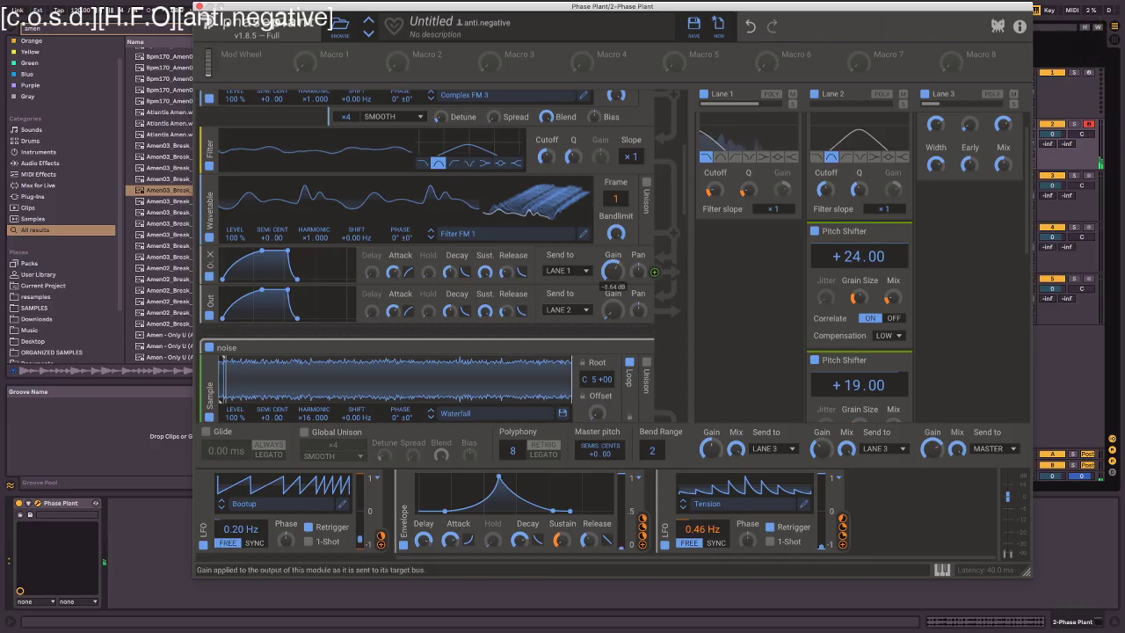
drag(609, 311, 612, 254)
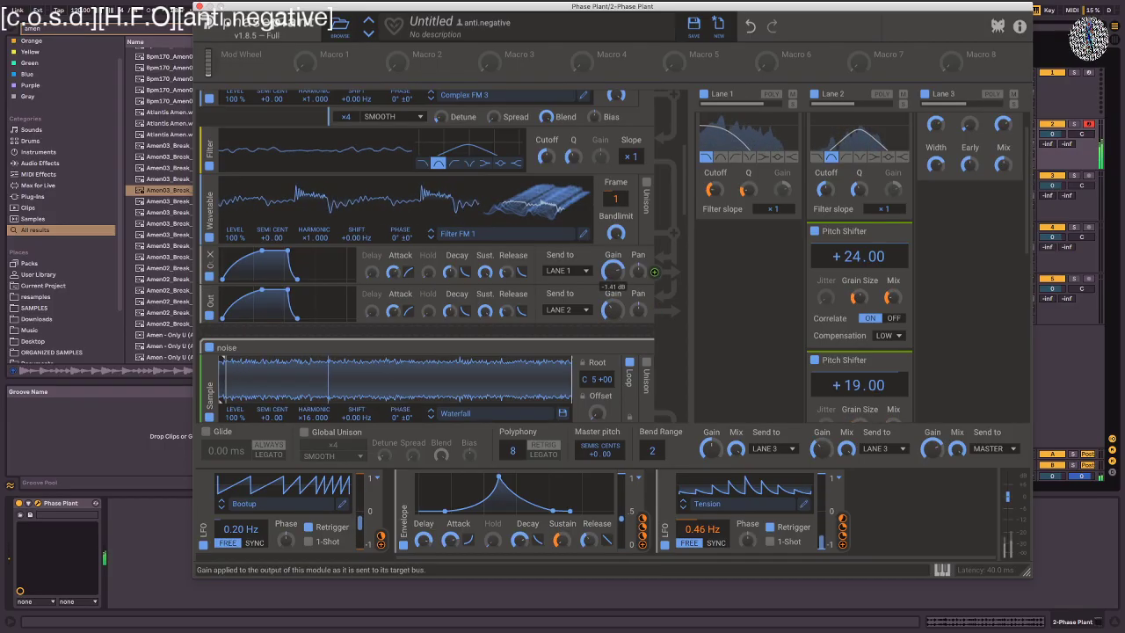
drag(614, 316, 614, 305)
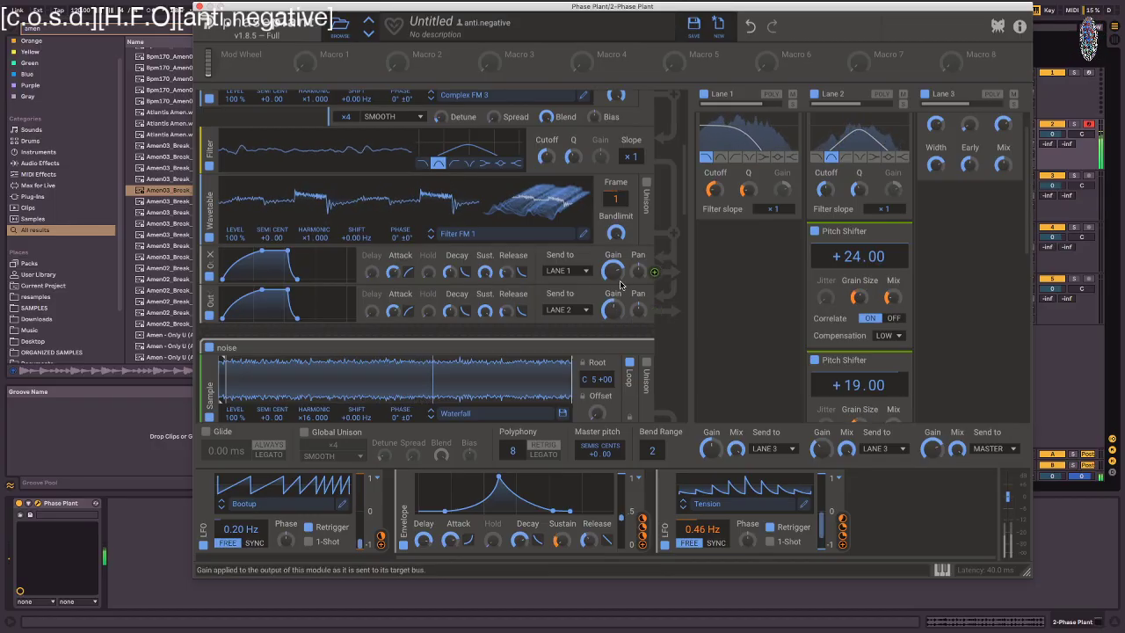
- Lower the gain of the Night Jungle chain's output and reduce the output after the Data Loop 13 distortion to about -9 dB
drag(688, 174, 680, 386)
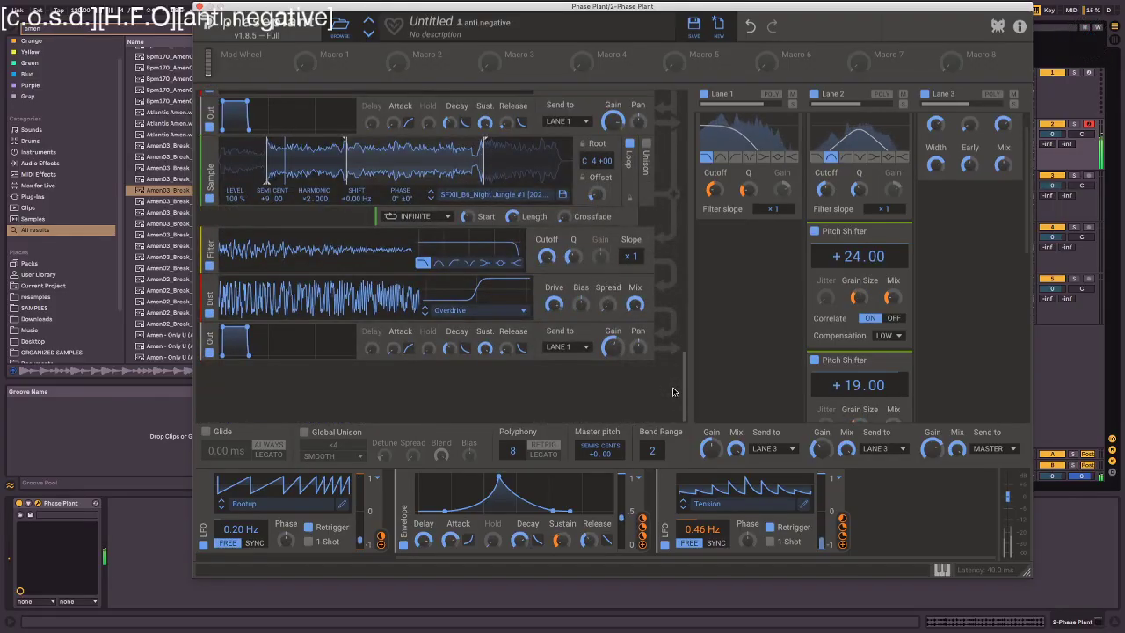
drag(613, 348, 612, 352)
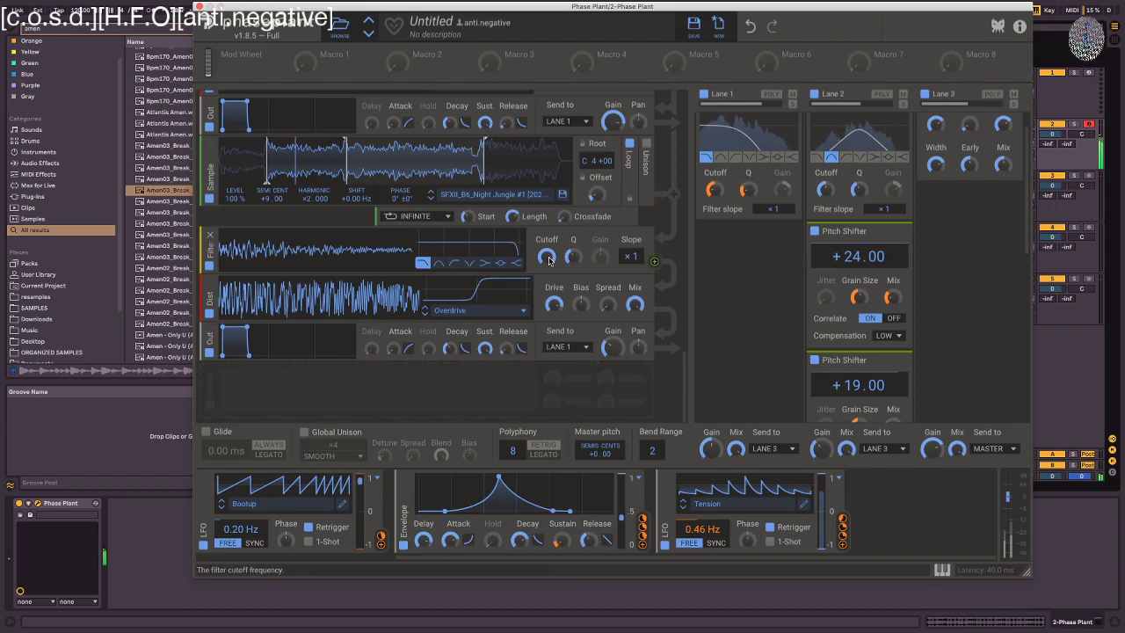
scroll(561, 306, up, 1)
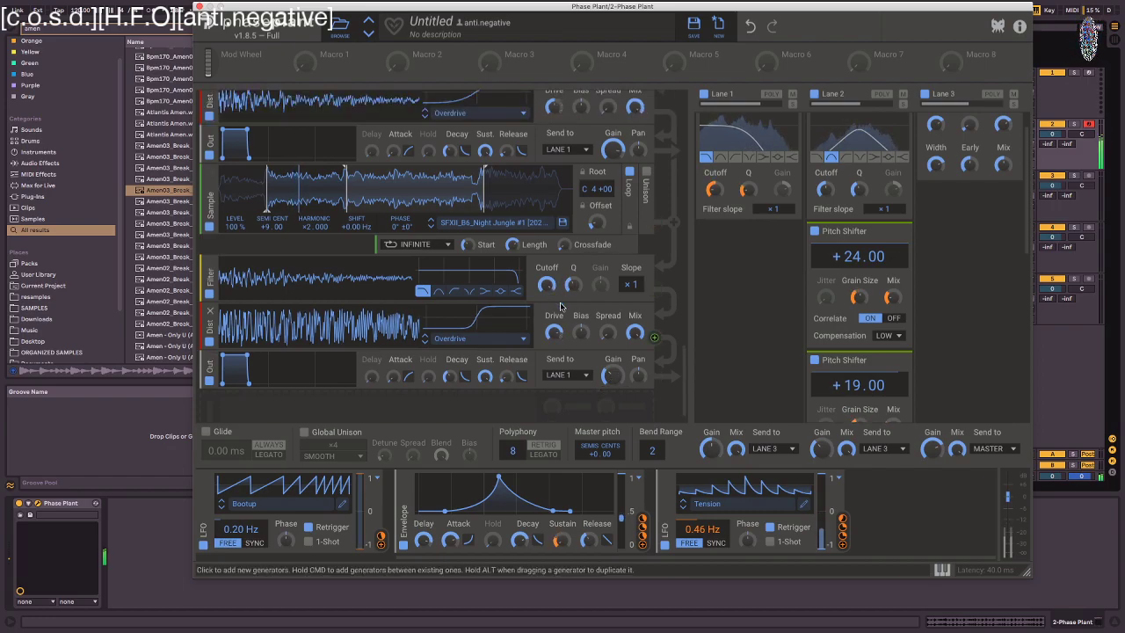
scroll(561, 305, up, 5)
click(555, 319)
drag(614, 359, 613, 378)
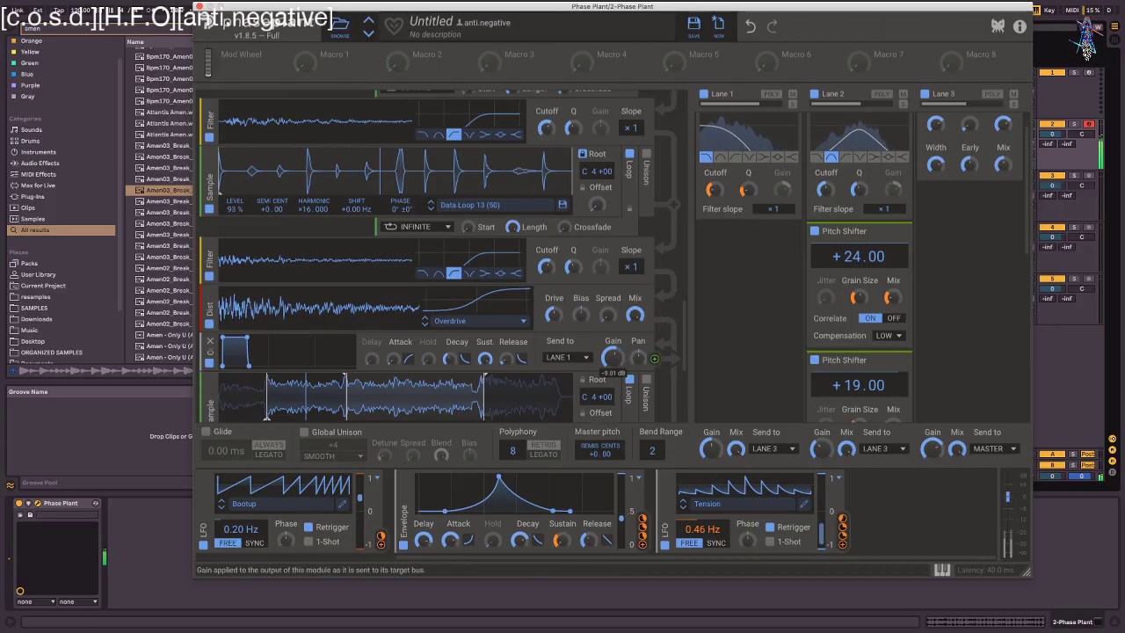
- Insert a second output after the Data Loop 13 chain's output, route it to Lane 2 and lower the gains of both outputs
scroll(558, 377, up, 1)
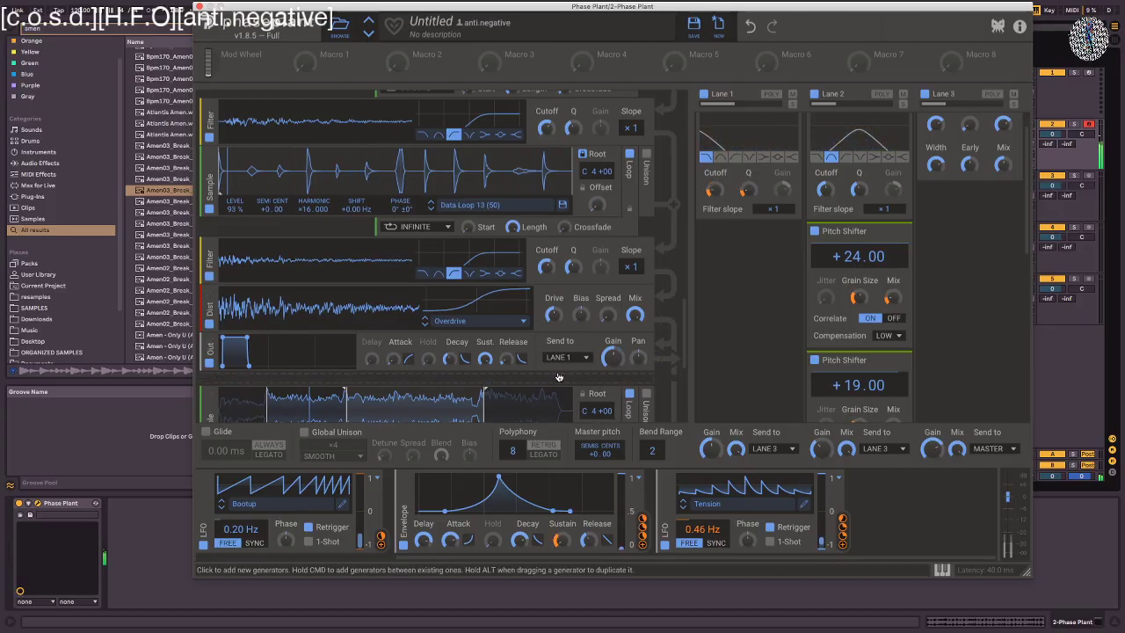
click(558, 377)
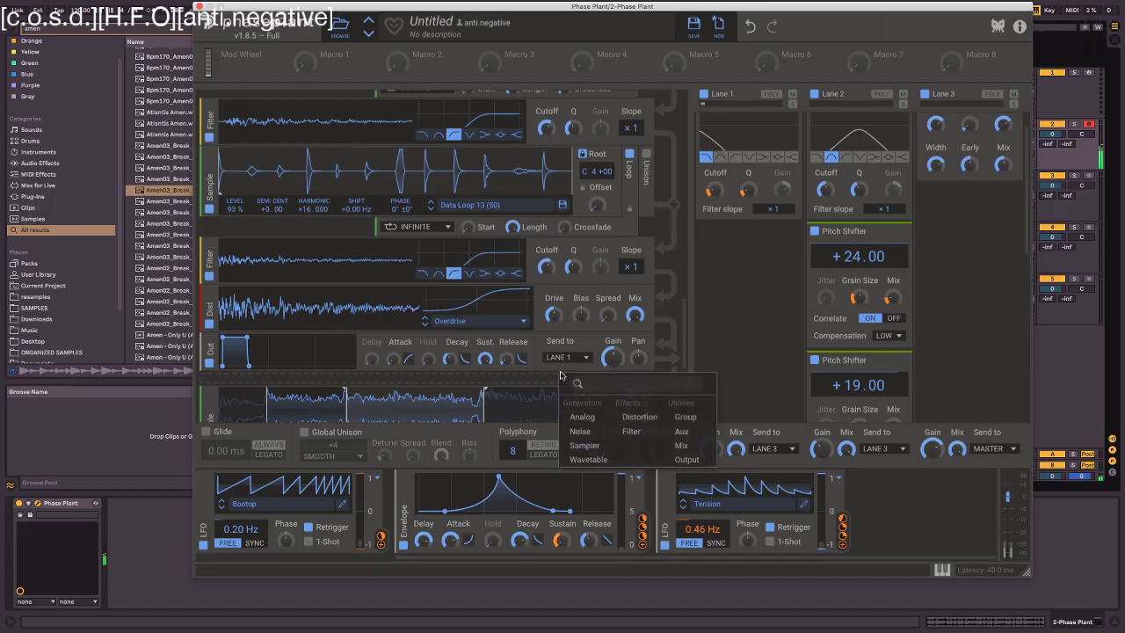
click(694, 460)
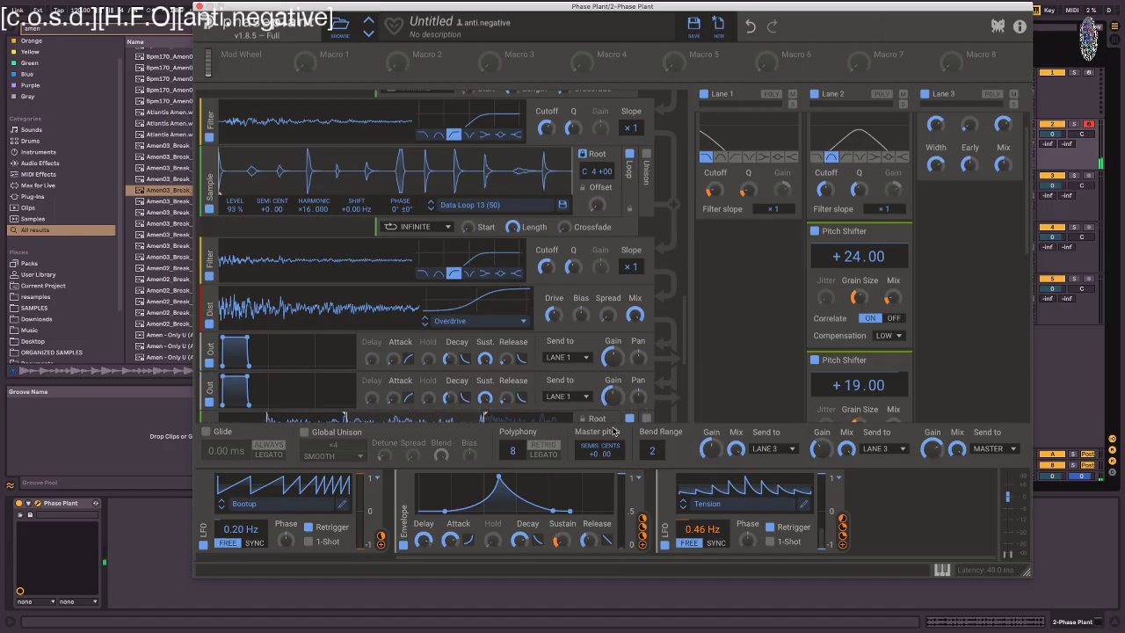
click(567, 397)
click(557, 405)
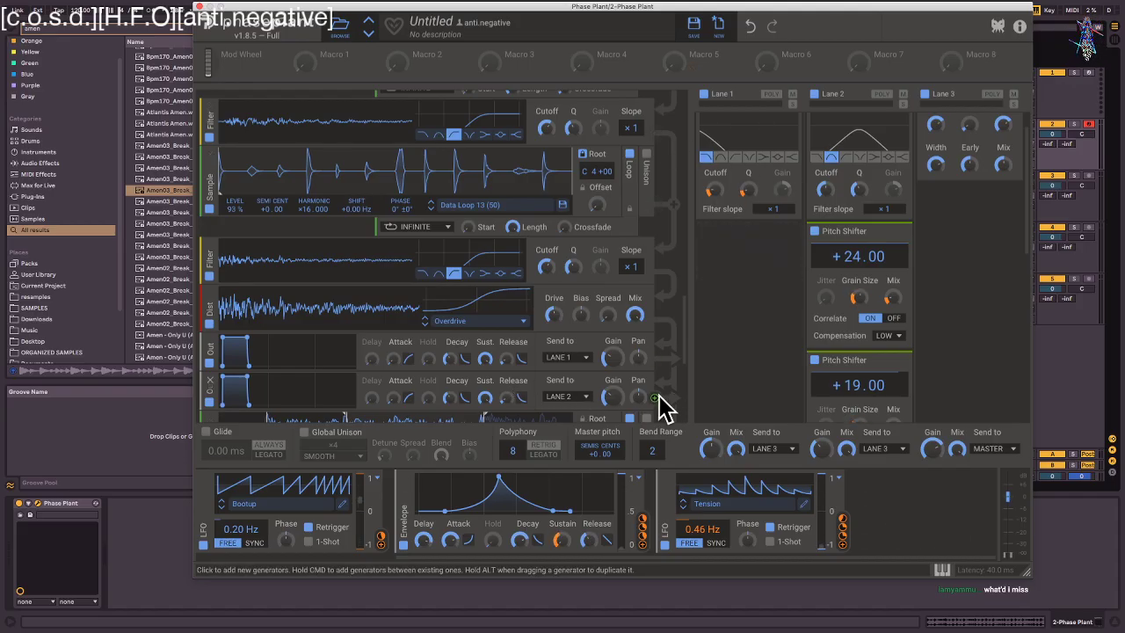
click(617, 400)
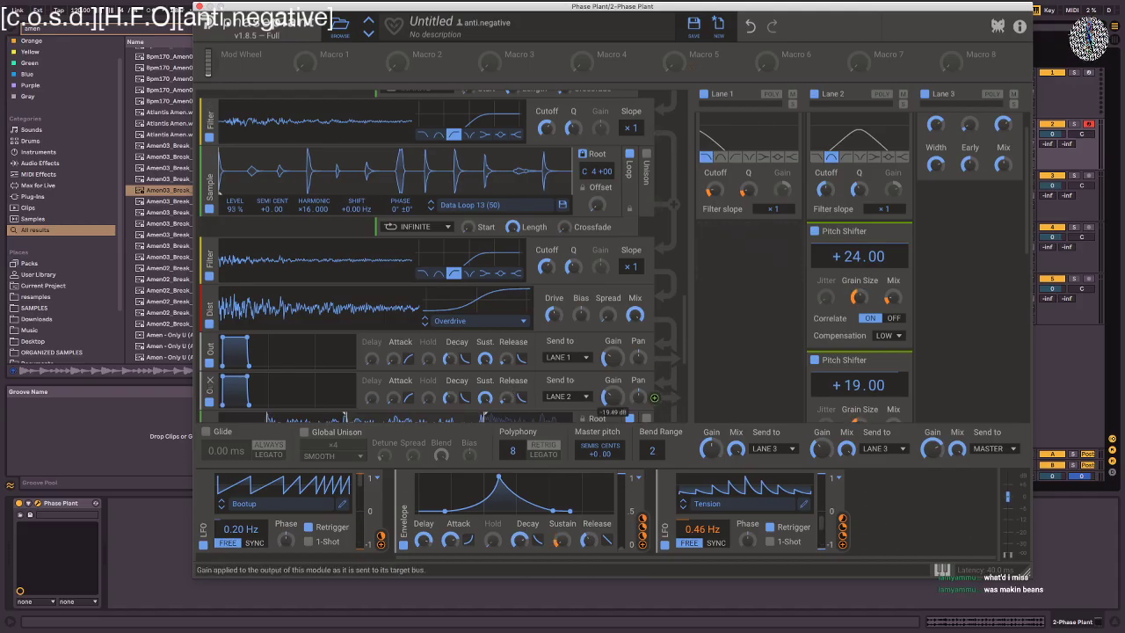
drag(615, 361, 613, 397)
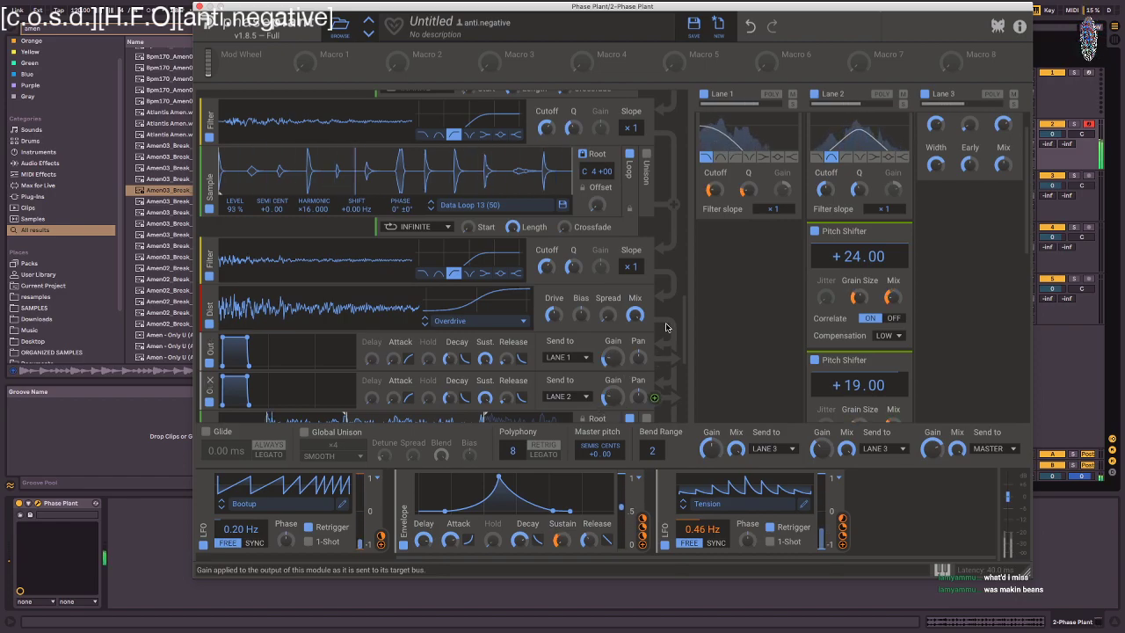
- Add a second output below the Night Jungle chain's output and route it to Lane 2
scroll(650, 373, down, 5)
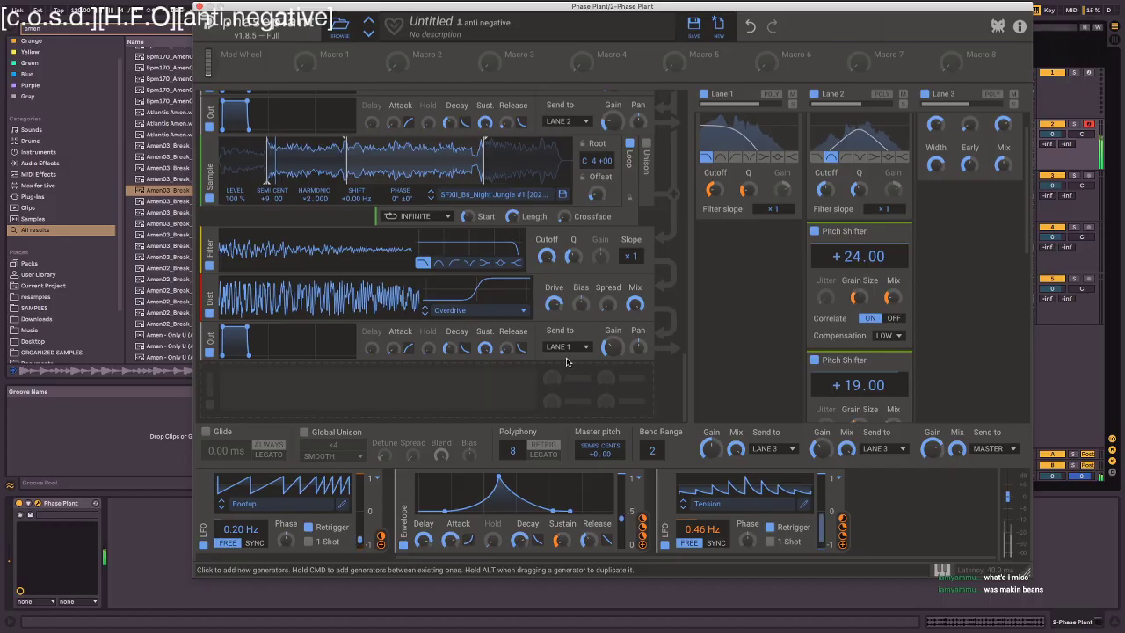
click(211, 349)
click(554, 388)
click(570, 401)
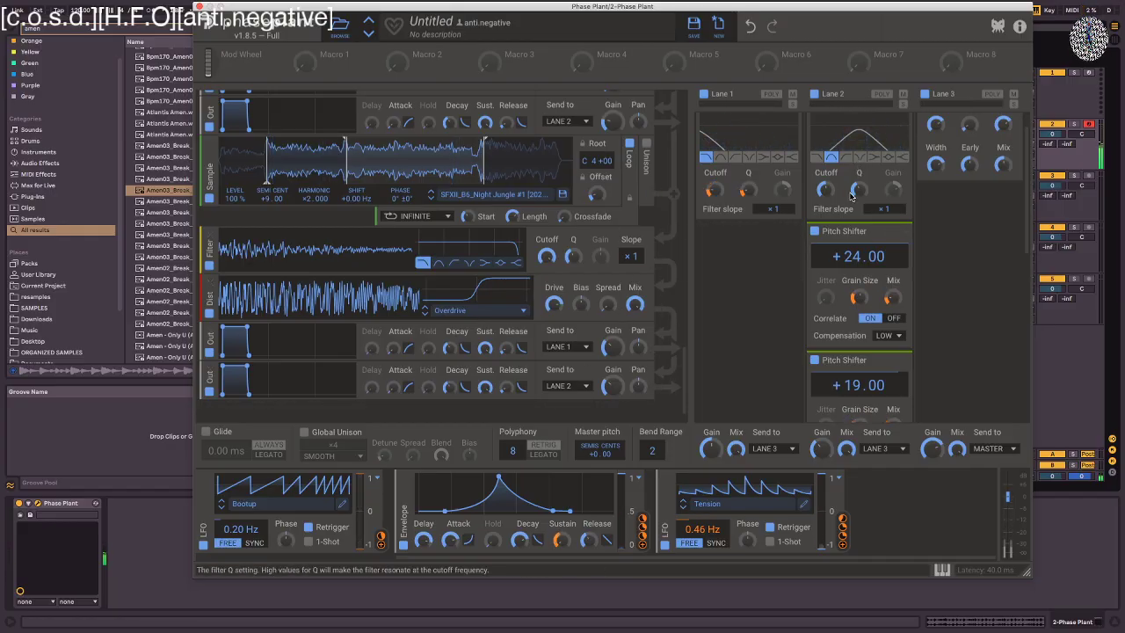
scroll(790, 306, down, 3)
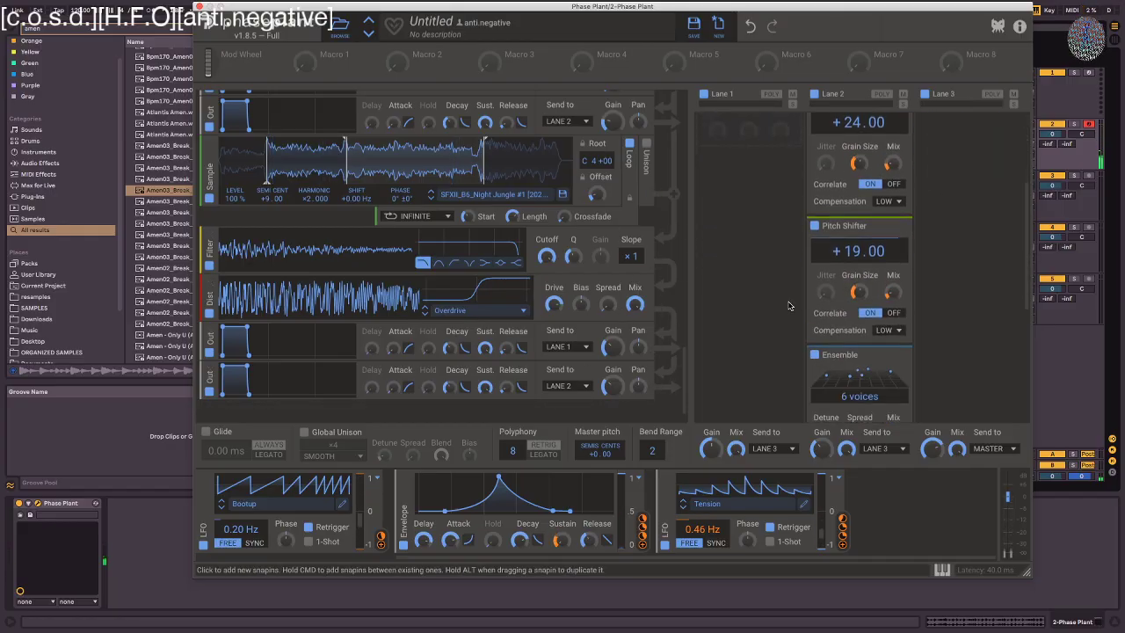
- Enlarge the plugin's interface and move its window so the full generator stack and all three lanes are in view
scroll(800, 297, down, 5)
scroll(801, 298, up, 10)
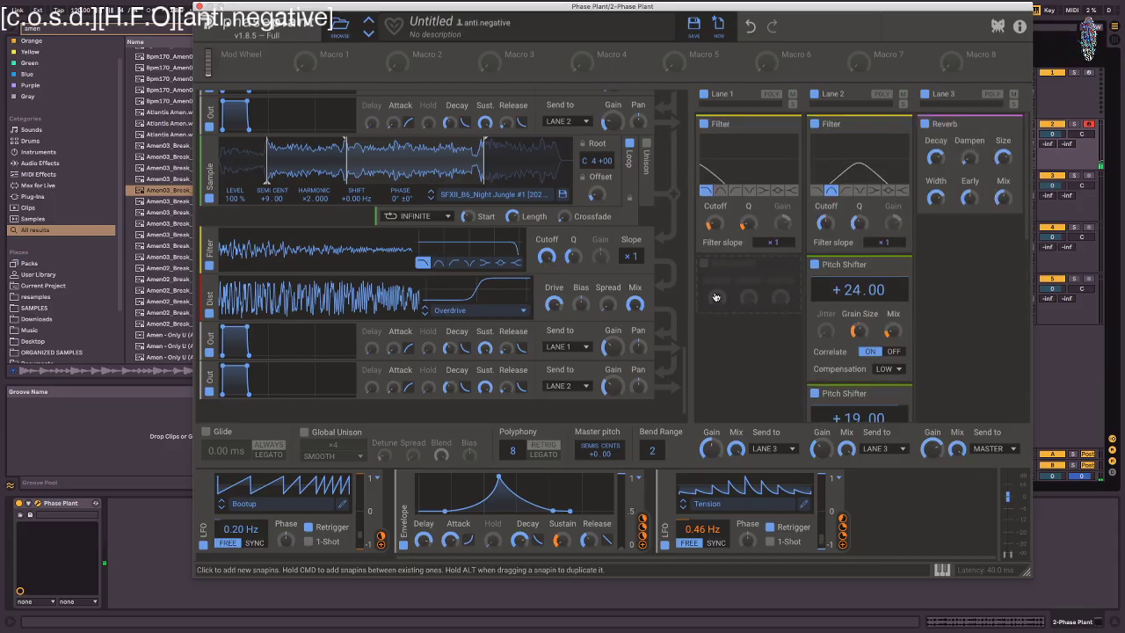
scroll(647, 358, up, 10)
scroll(648, 358, up, 3)
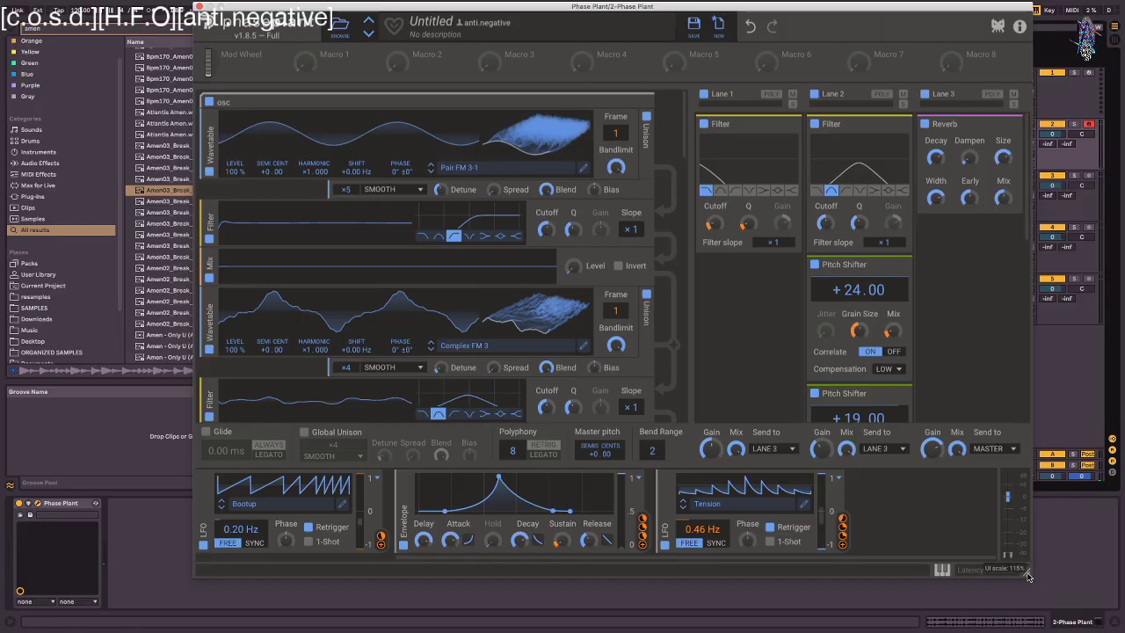
drag(1028, 575, 1100, 622)
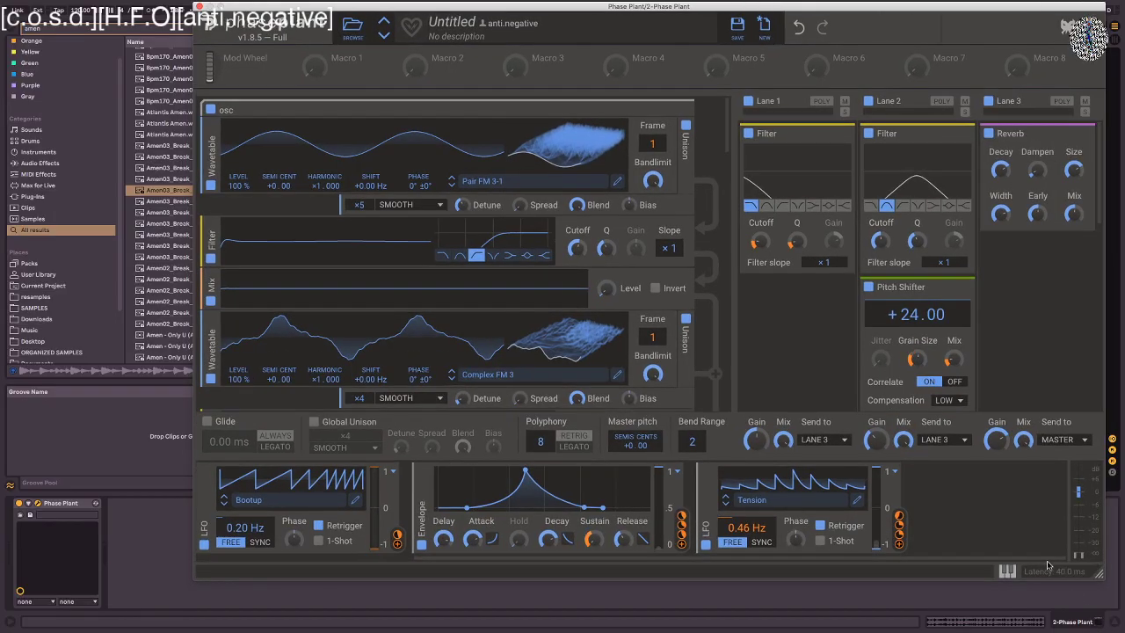
drag(720, 4, 574, 2)
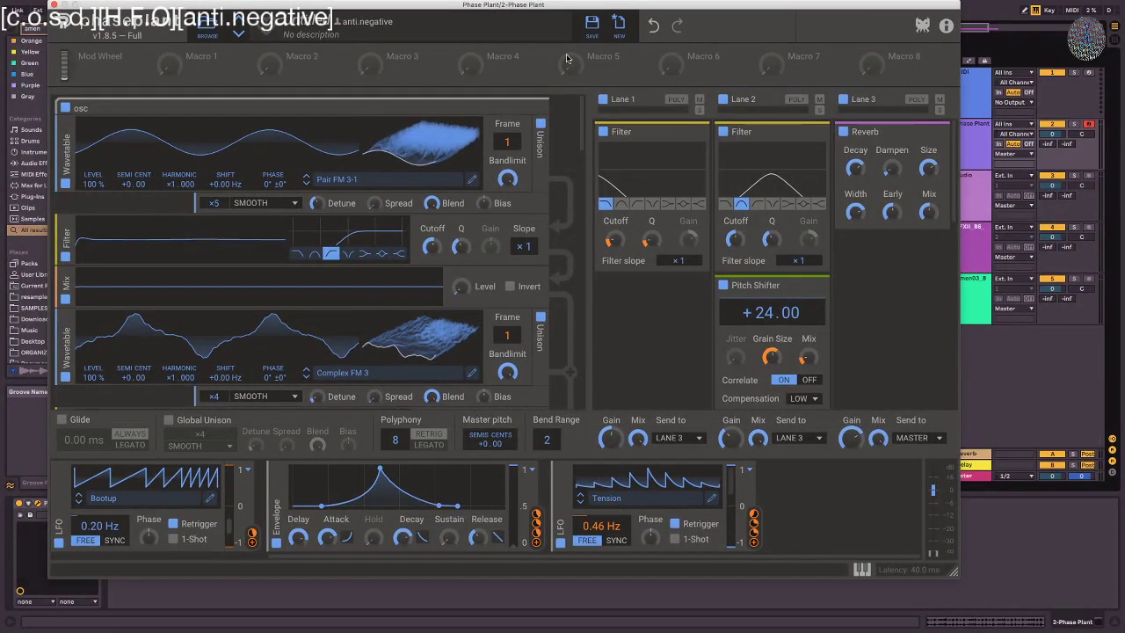
- Review the osc group's wavetables and the noise group's Waterfall sampler, filters, noise generator and outputs
mouse_move(582, 124)
mouse_down()
mouse_move(581, 137)
mouse_move(580, 121)
mouse_up()
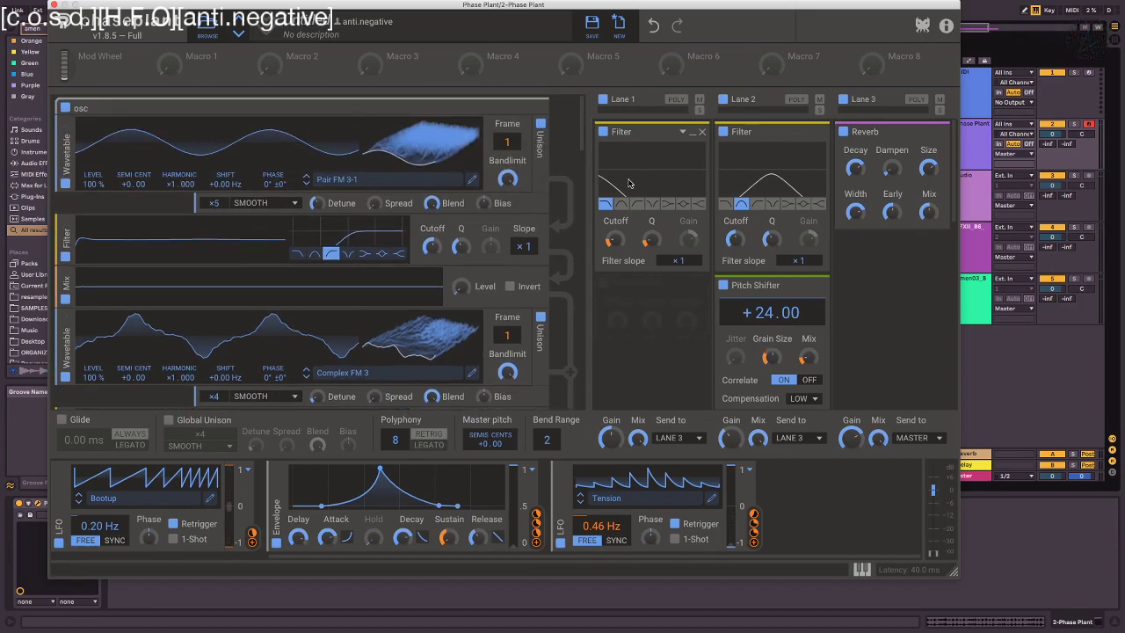
drag(581, 130, 581, 140)
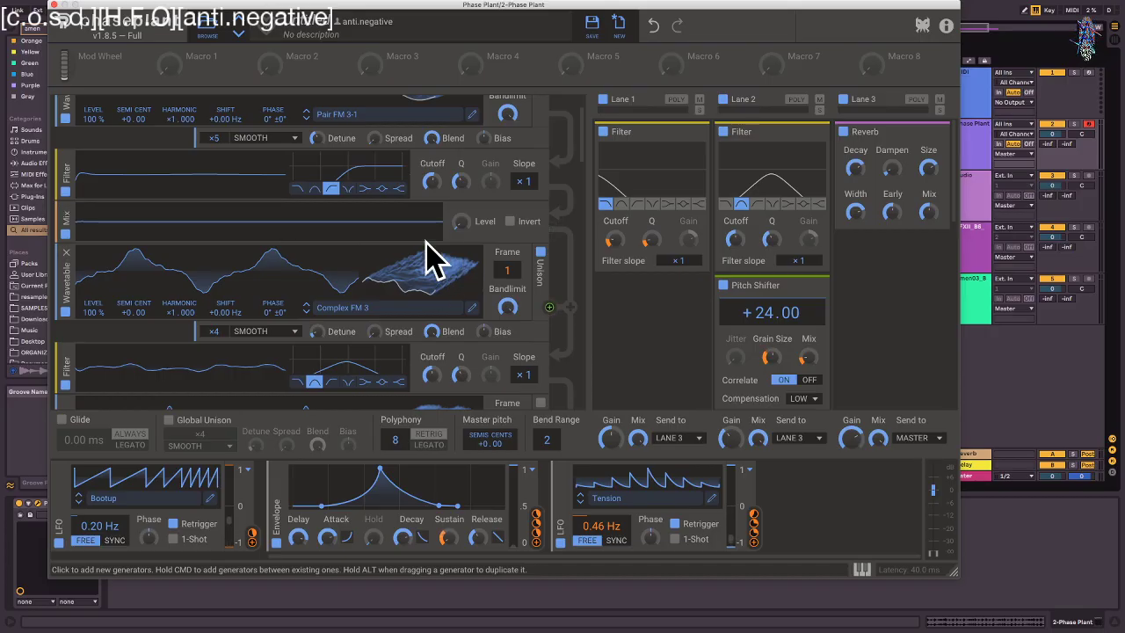
drag(583, 141, 584, 212)
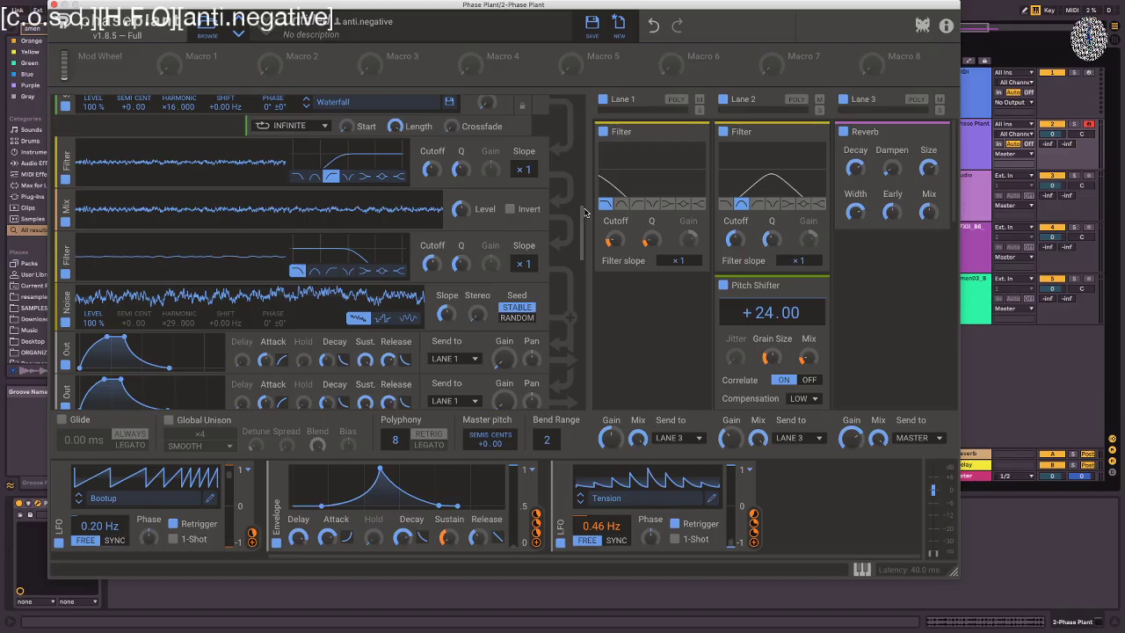
drag(583, 214, 582, 189)
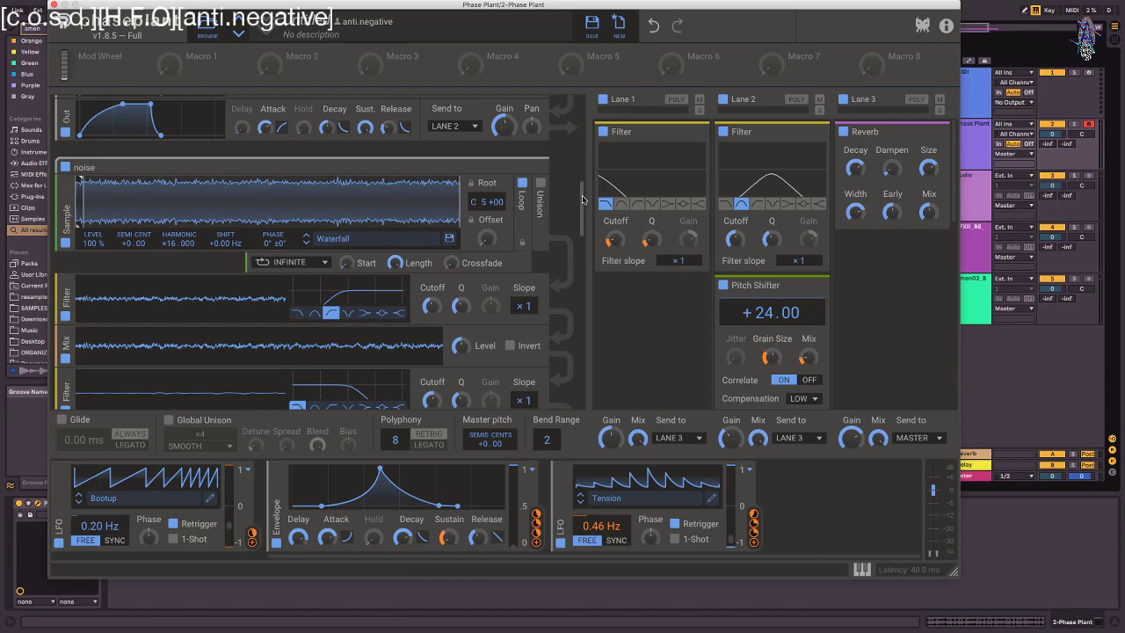
scroll(324, 282, down, 4)
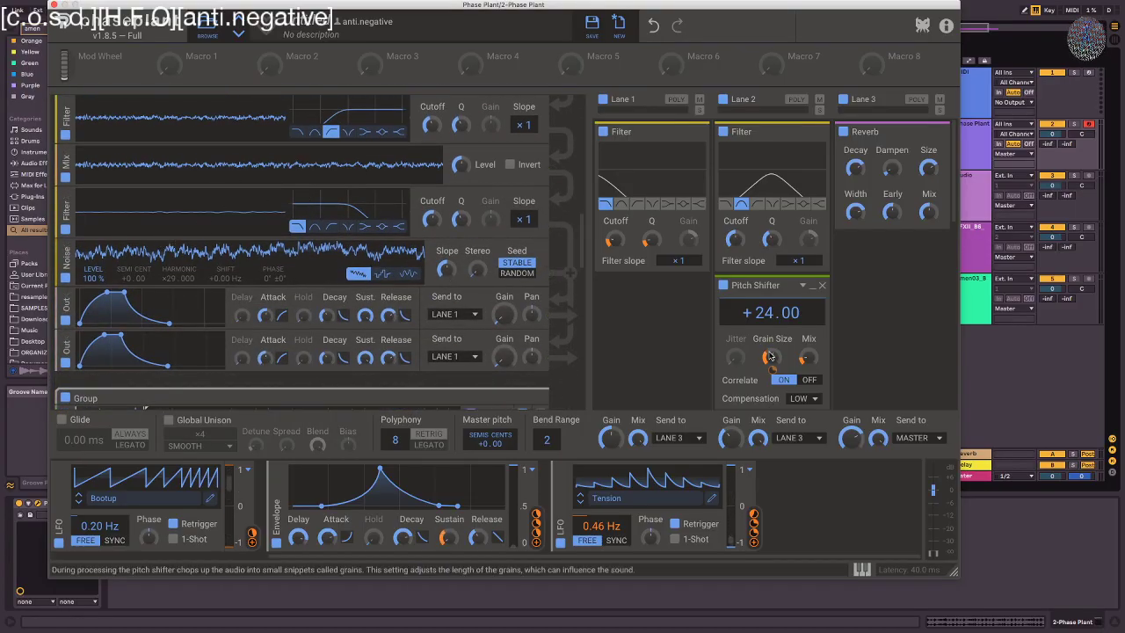
scroll(586, 270, down, 3)
scroll(586, 271, down, 1)
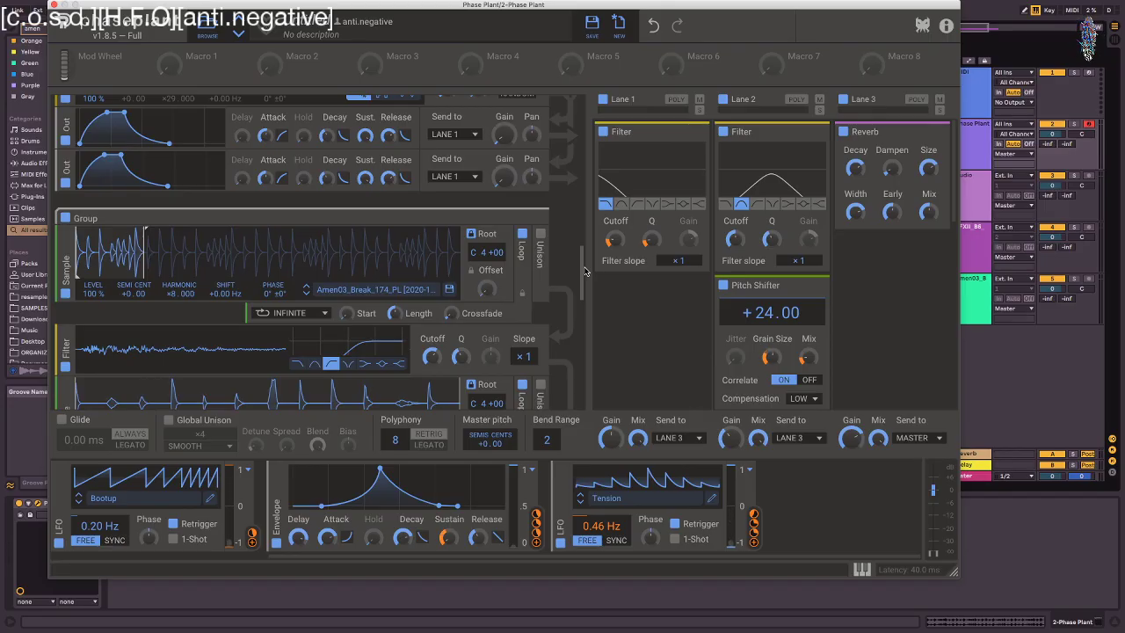
- Examine the Amen03 break and Data Loop 13 samplers with their filters, Overdrive distortion and Lane 1 and Lane 2 outputs
scroll(584, 290, down, 5)
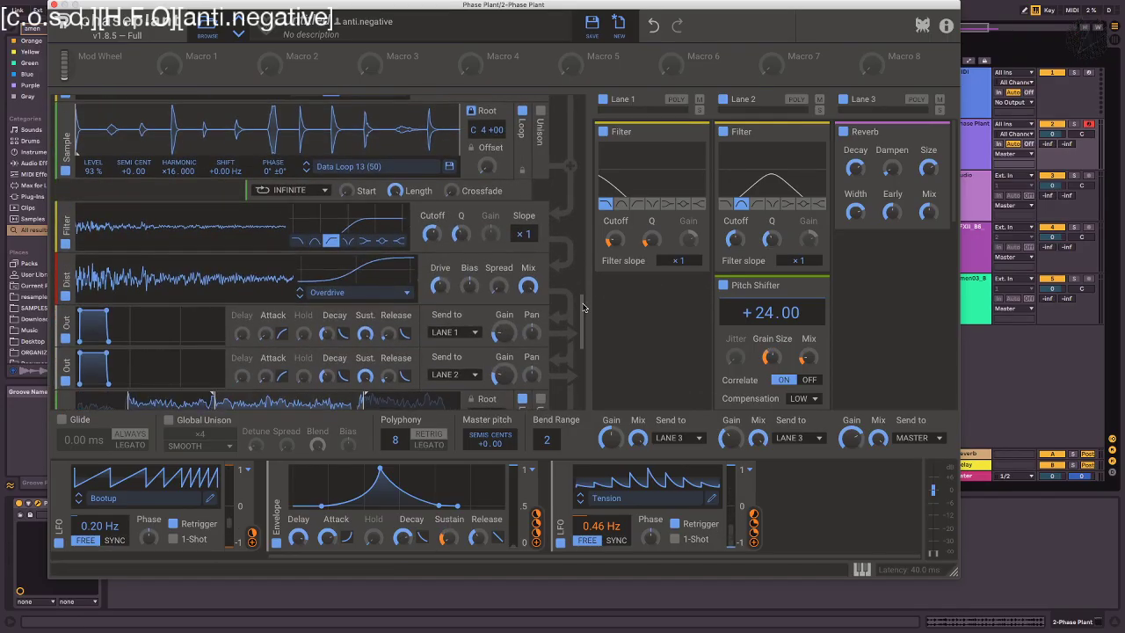
scroll(582, 306, down, 4)
scroll(583, 294, up, 7)
scroll(583, 288, up, 3)
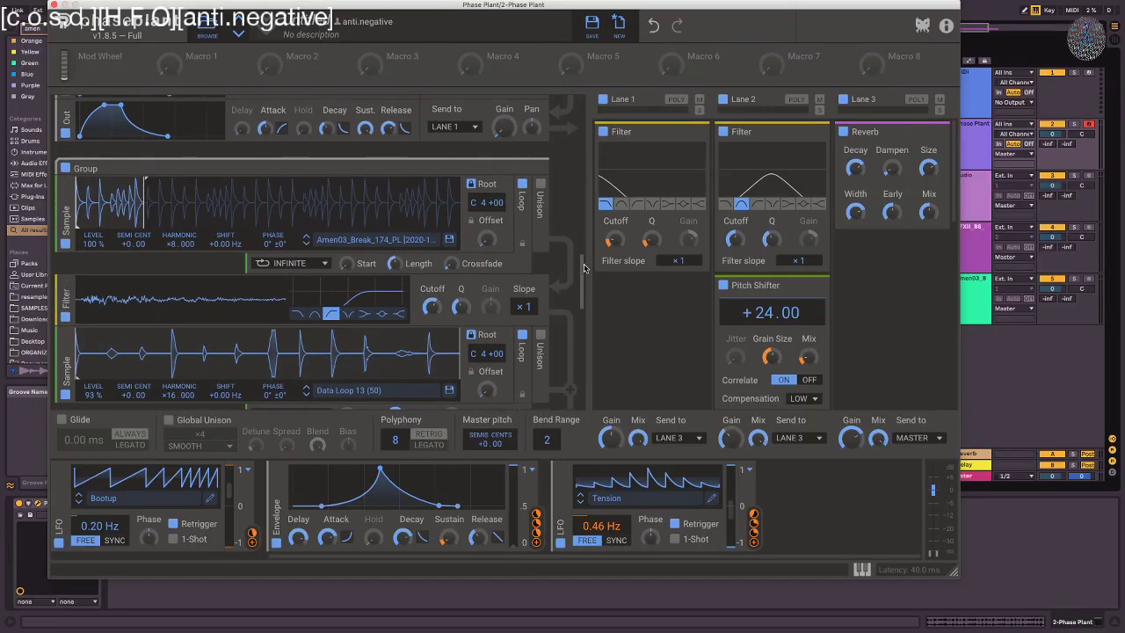
scroll(581, 274, down, 1)
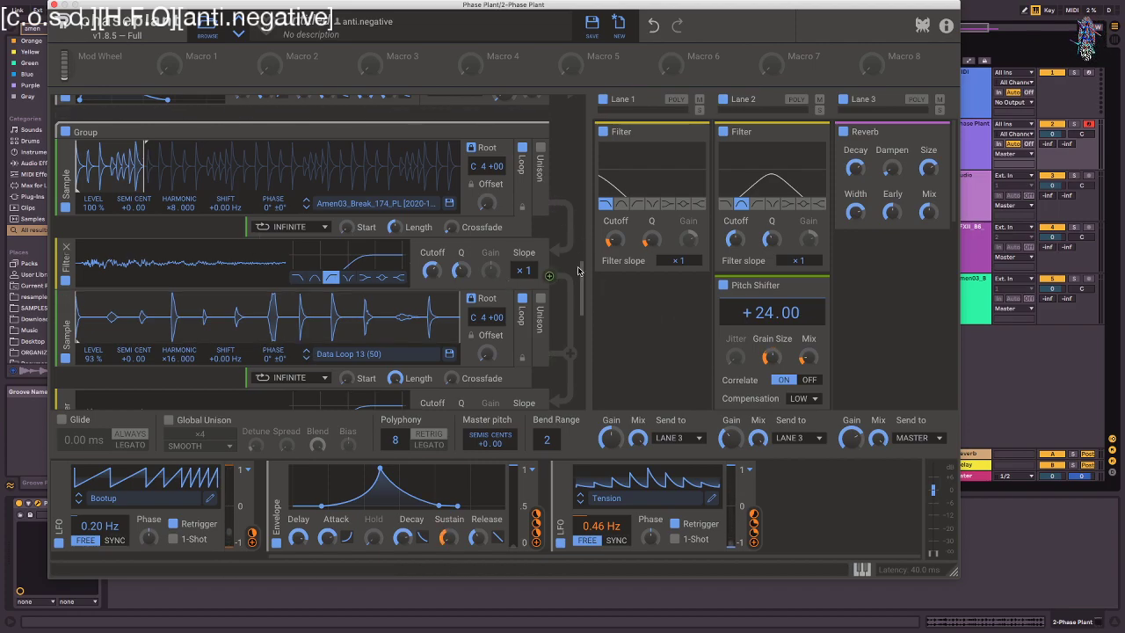
scroll(413, 339, down, 3)
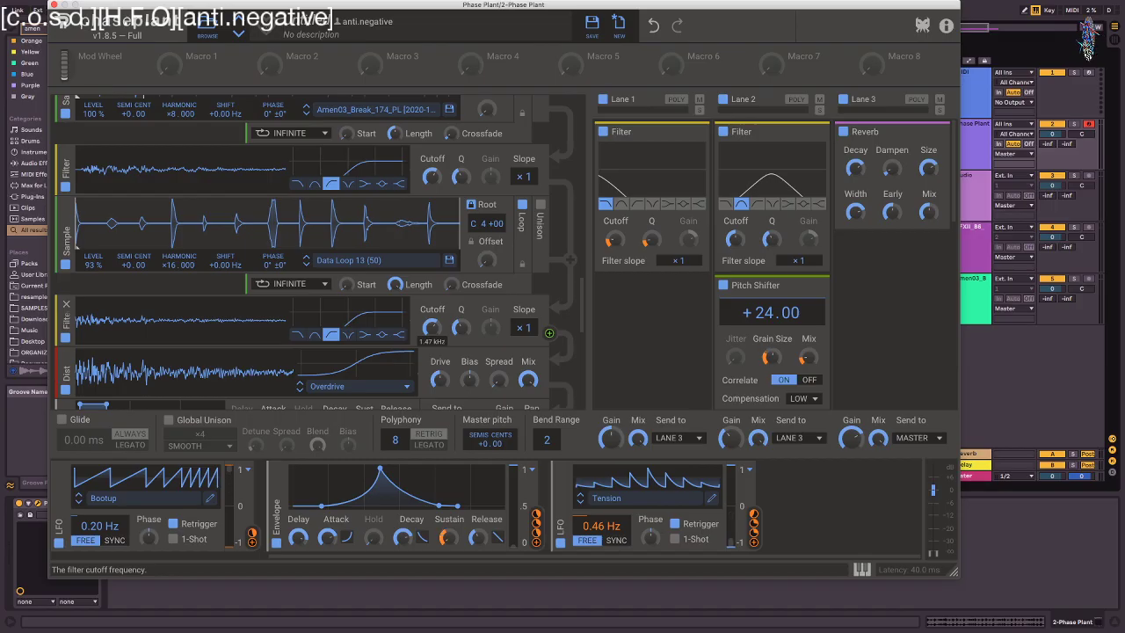
drag(438, 330, 437, 323)
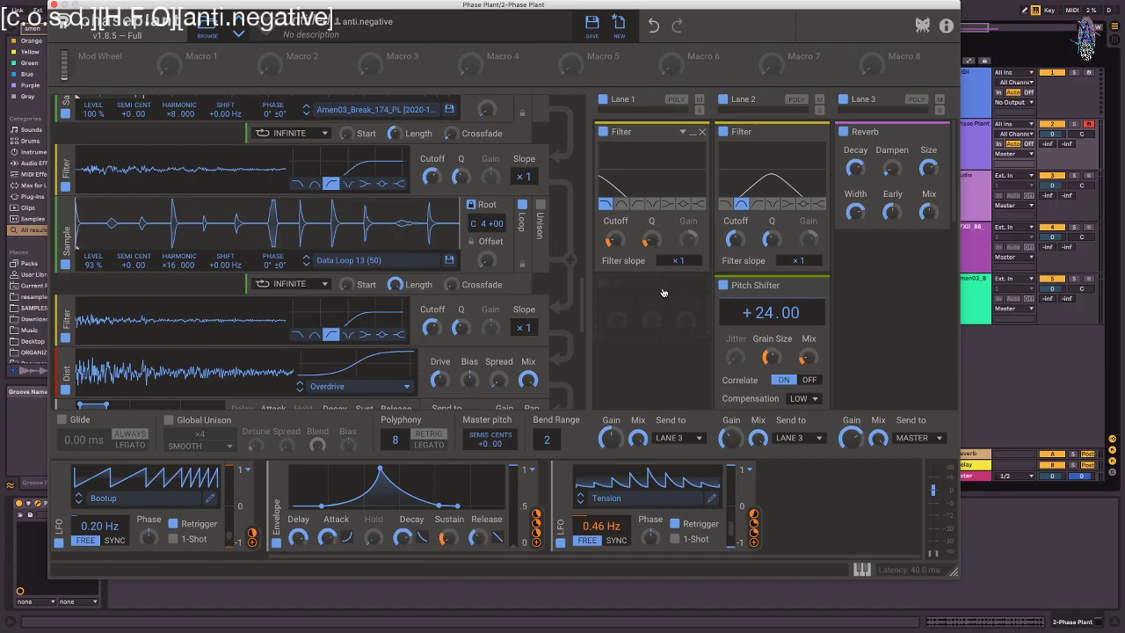
scroll(580, 301, up, 3)
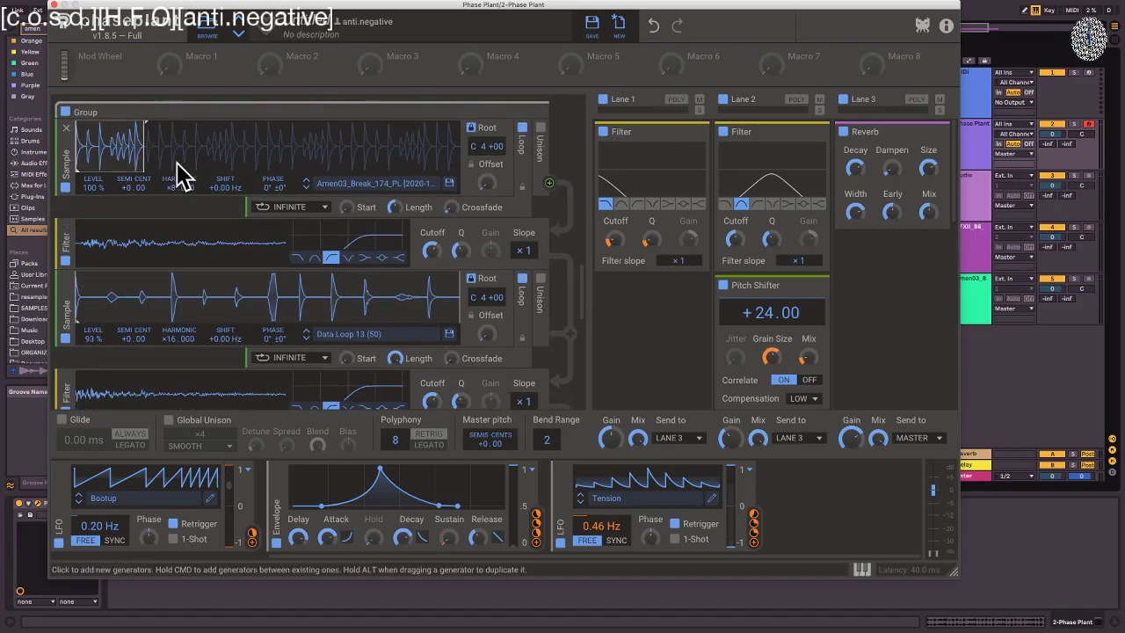
scroll(574, 265, down, 5)
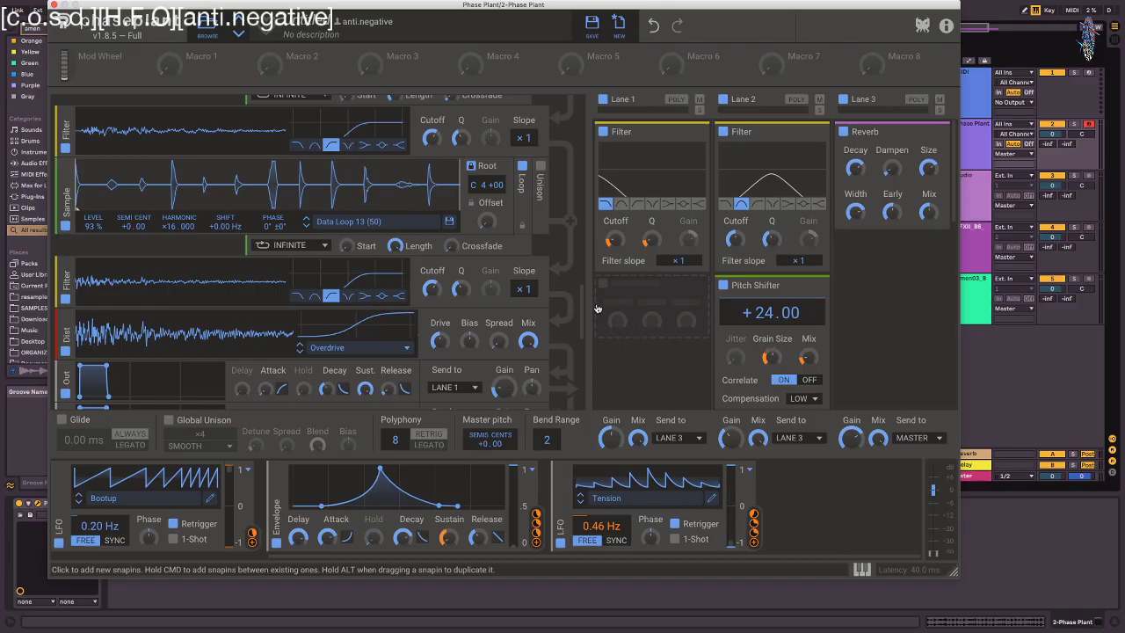
scroll(580, 299, down, 2)
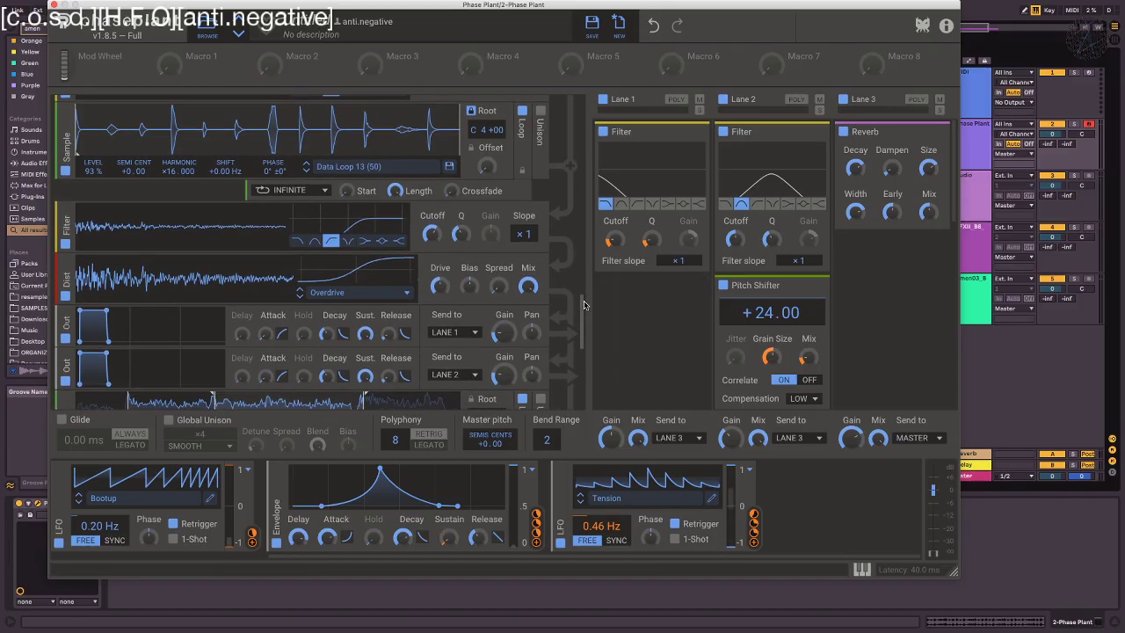
scroll(583, 303, down, 1)
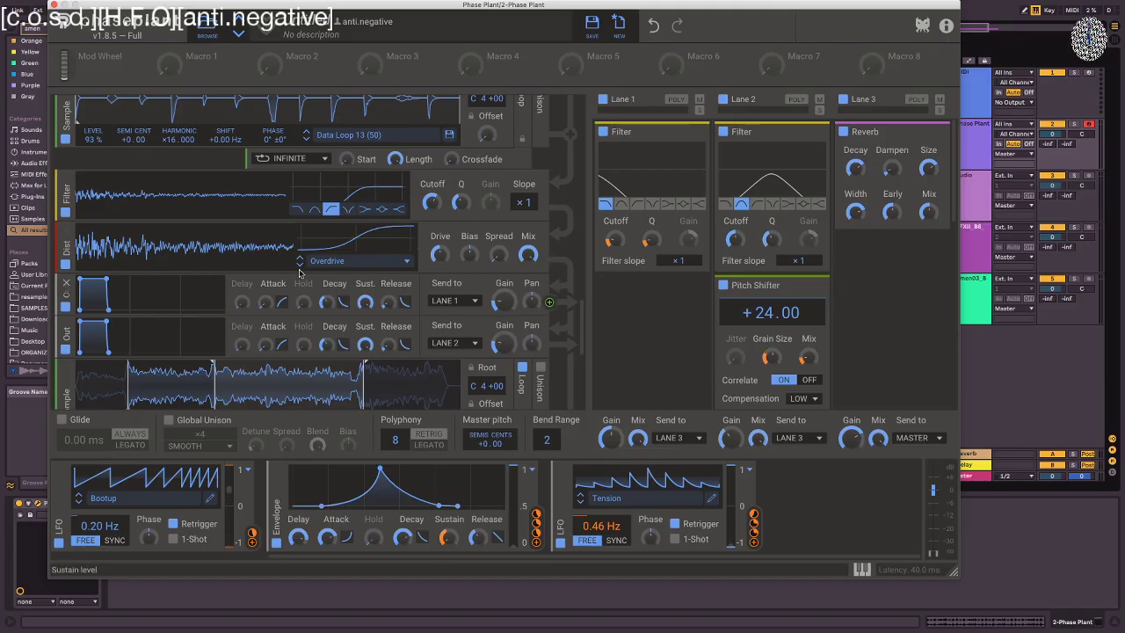
drag(582, 311, 582, 312)
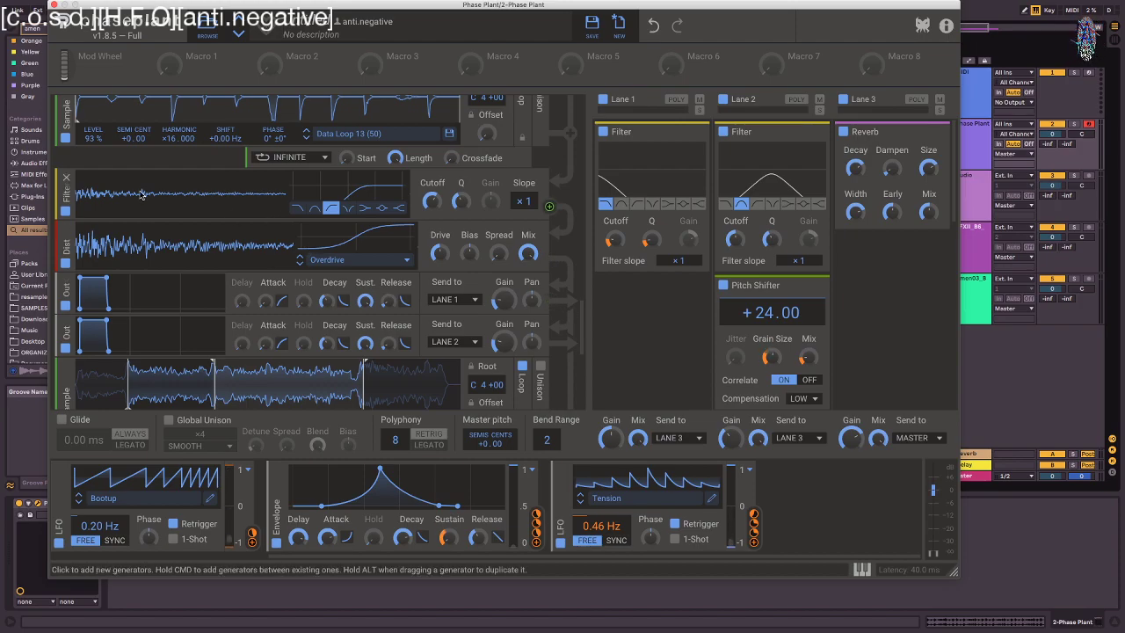
drag(582, 312, 582, 333)
scroll(128, 216, down, 5)
scroll(128, 215, up, 3)
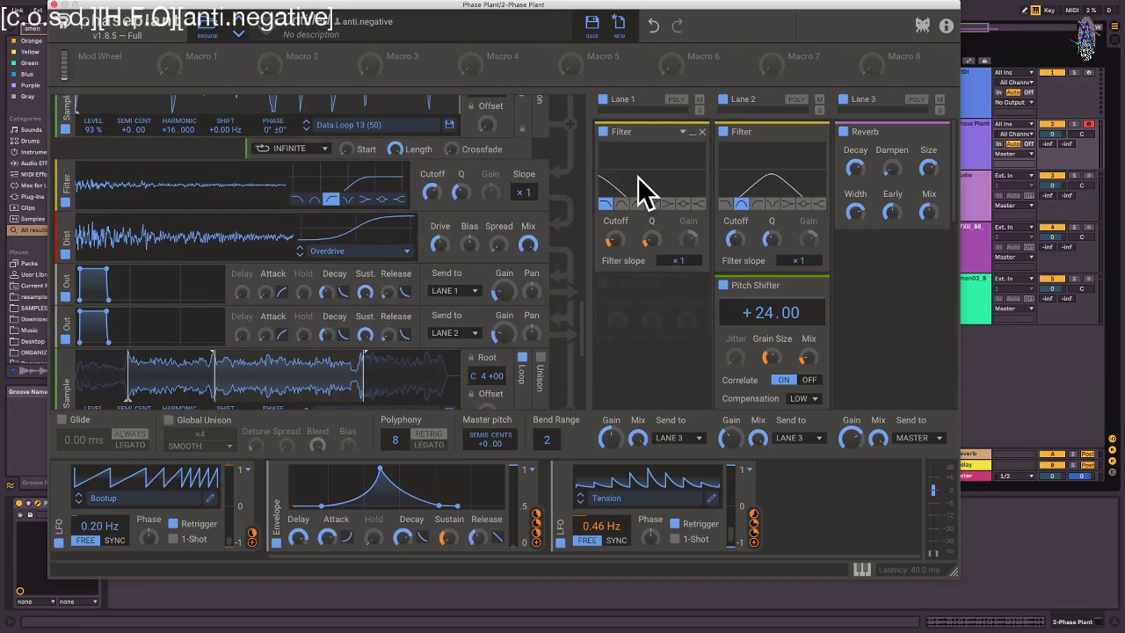
scroll(408, 331, up, 3)
- Inspect the Night Jungle sampler's filter, Overdrive distortion and outputs, comparing them with the Data Loop 13 chain above
scroll(409, 331, down, 10)
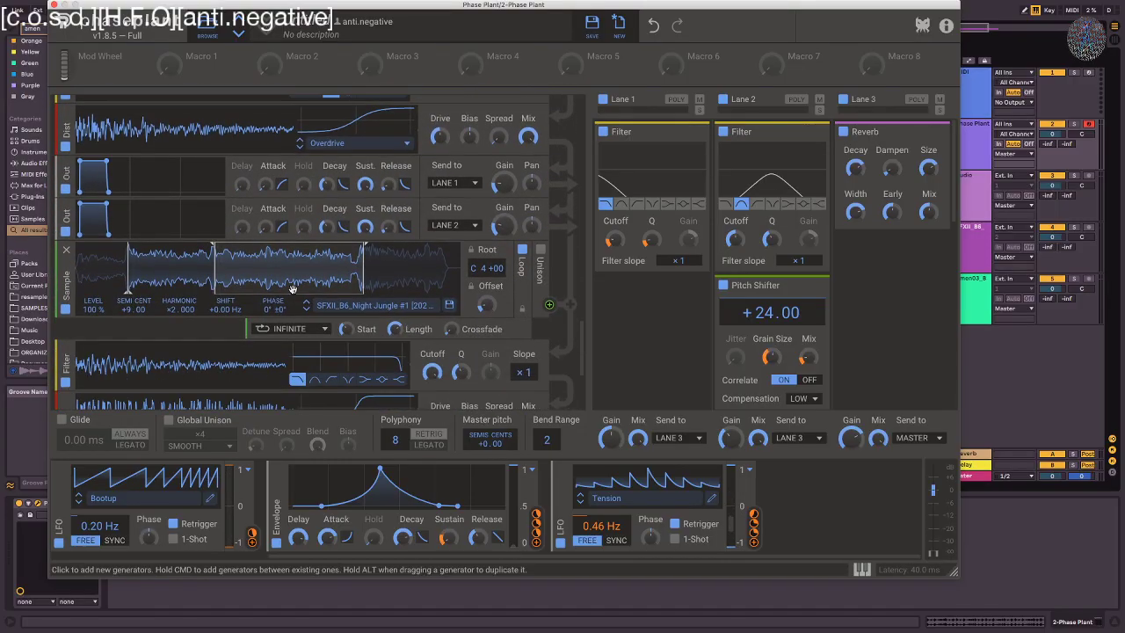
scroll(177, 288, down, 4)
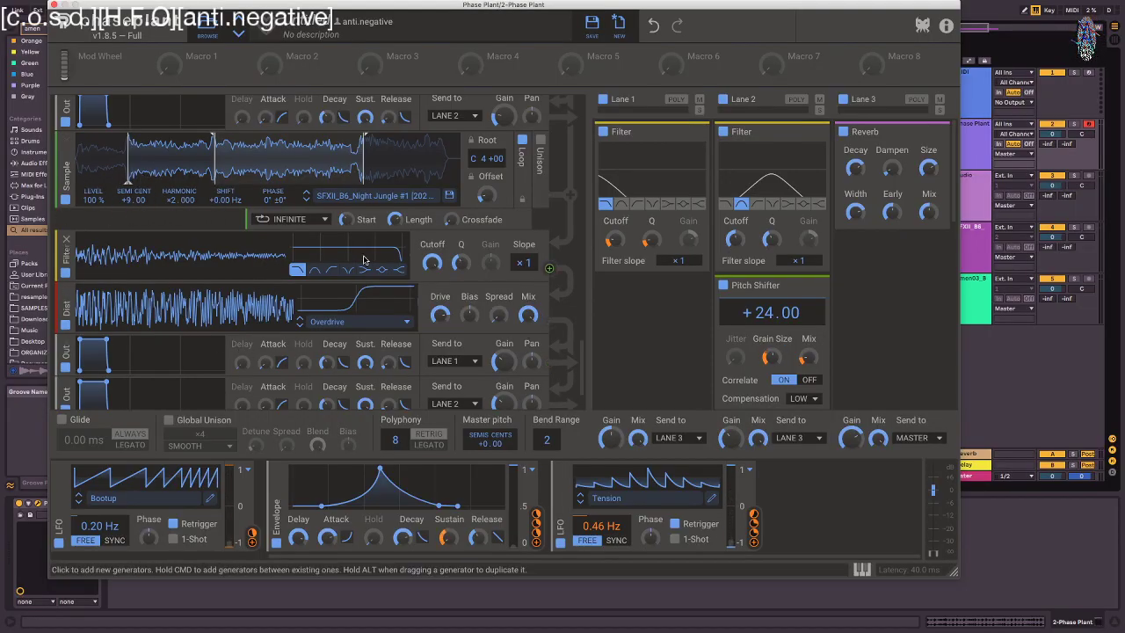
scroll(383, 386, down, 3)
scroll(383, 386, up, 7)
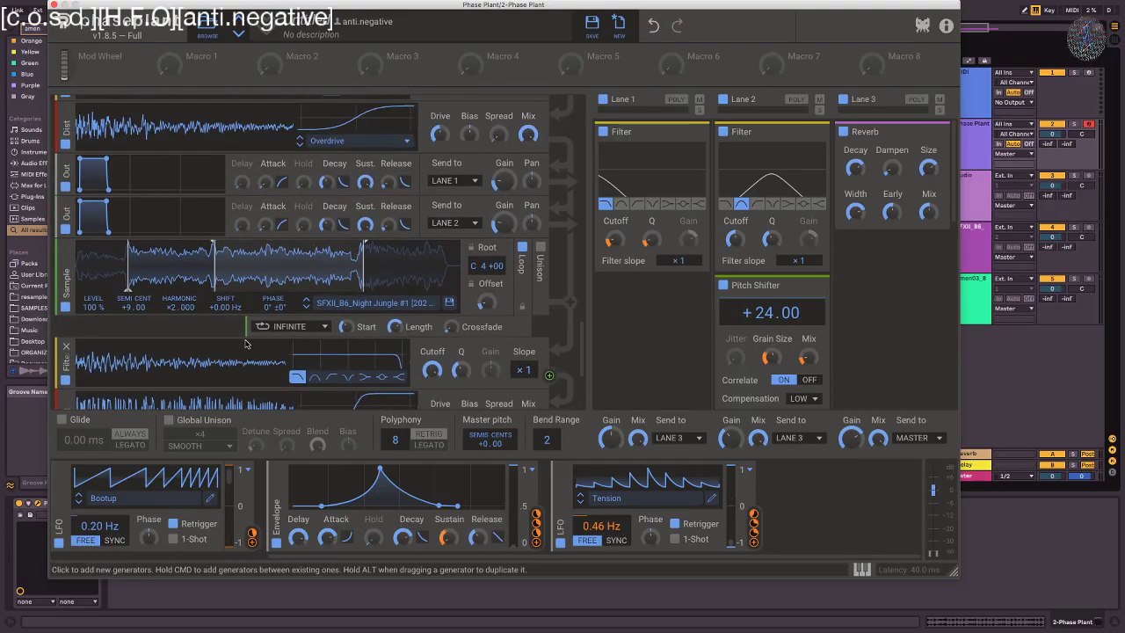
scroll(494, 351, down, 7)
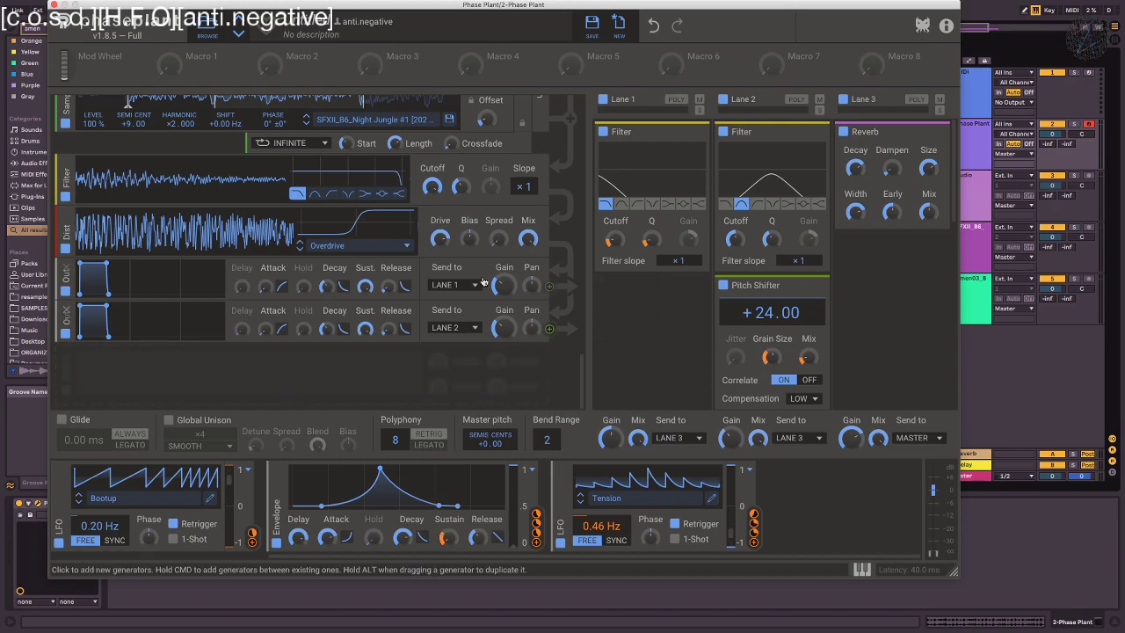
mouse_move(439, 242)
mouse_down()
mouse_move(439, 260)
mouse_move(439, 225)
mouse_move(440, 262)
mouse_move(439, 230)
mouse_up()
scroll(244, 380, up, 2)
scroll(245, 380, up, 2)
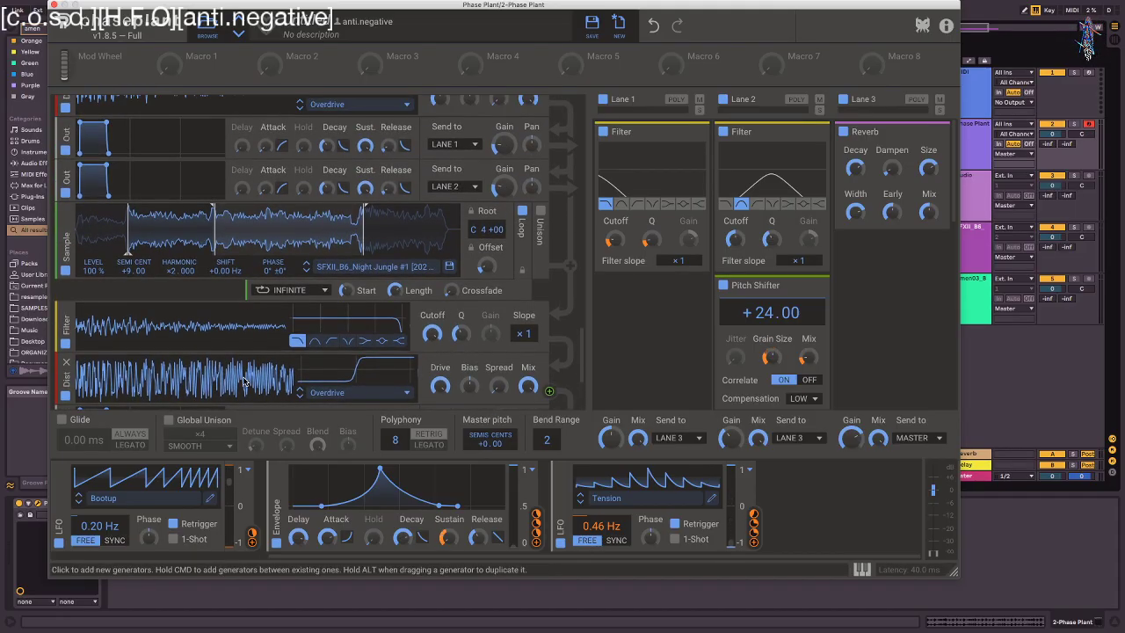
scroll(244, 383, down, 4)
scroll(244, 383, up, 2)
scroll(123, 214, up, 2)
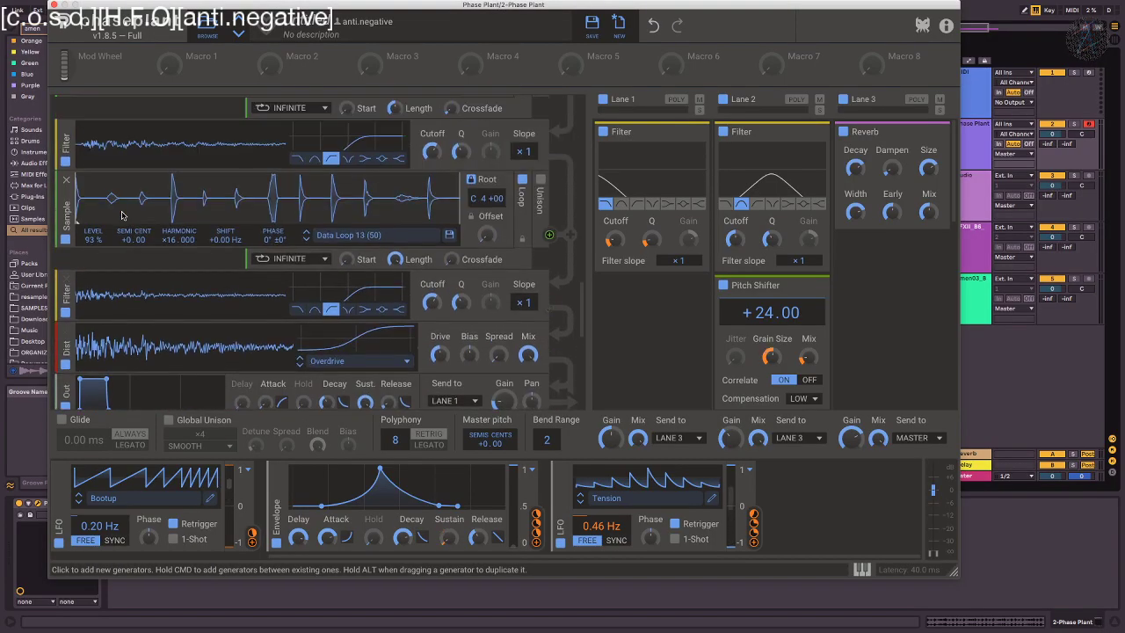
scroll(123, 216, down, 4)
scroll(123, 215, up, 2)
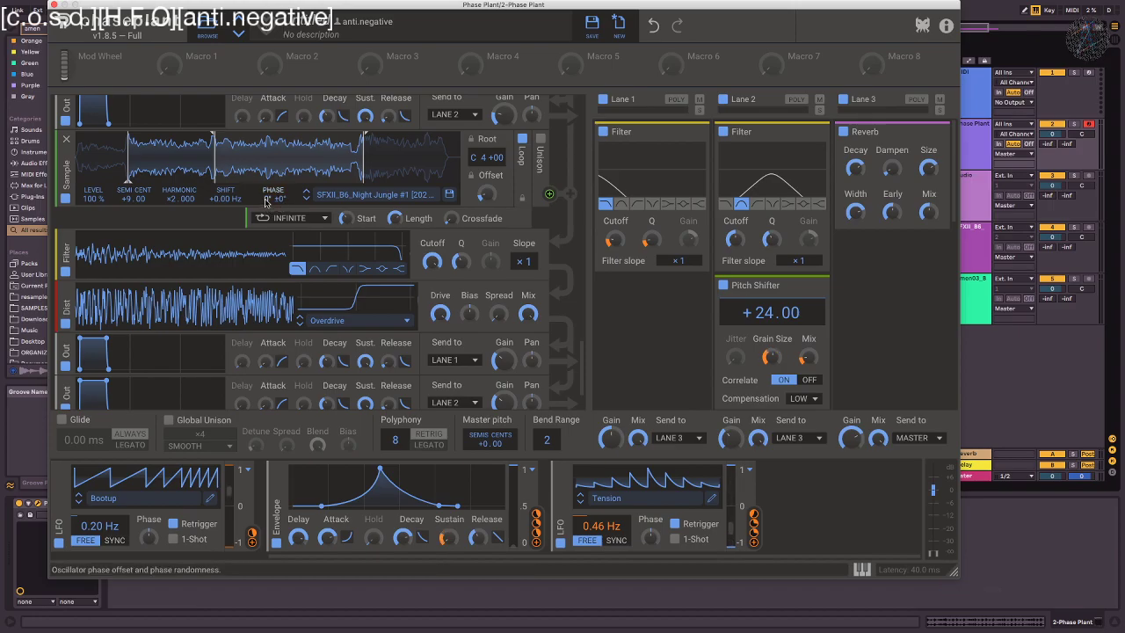
- Look over the whole generator stack again, from the osc and noise groups to the sampler layers and Night Jungle outputs
scroll(268, 215, up, 3)
scroll(268, 215, down, 6)
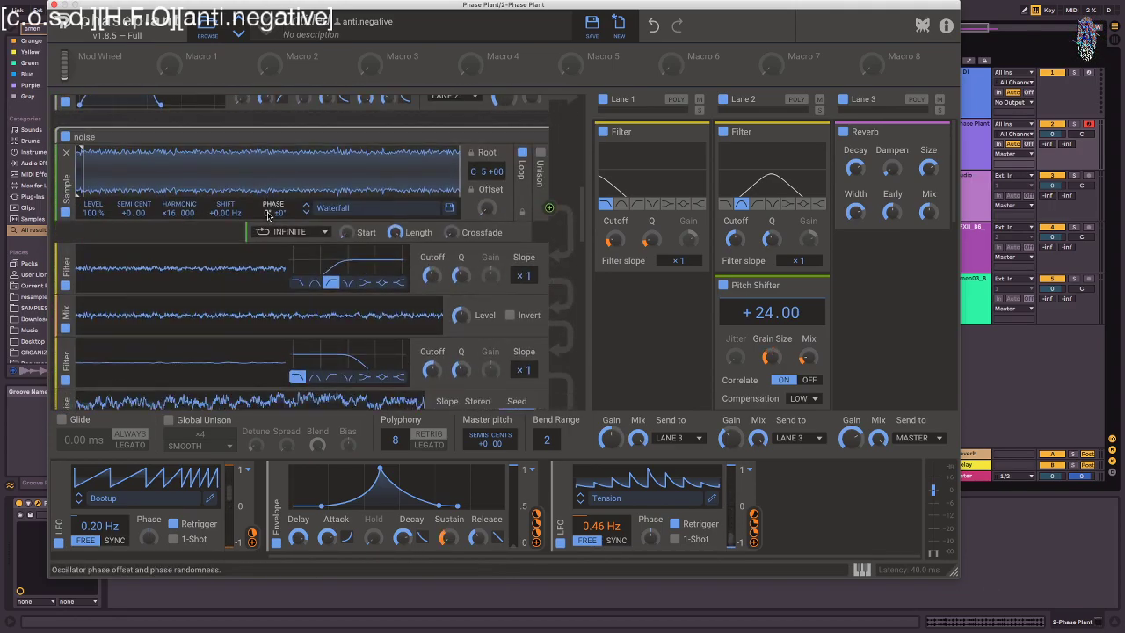
scroll(272, 220, up, 6)
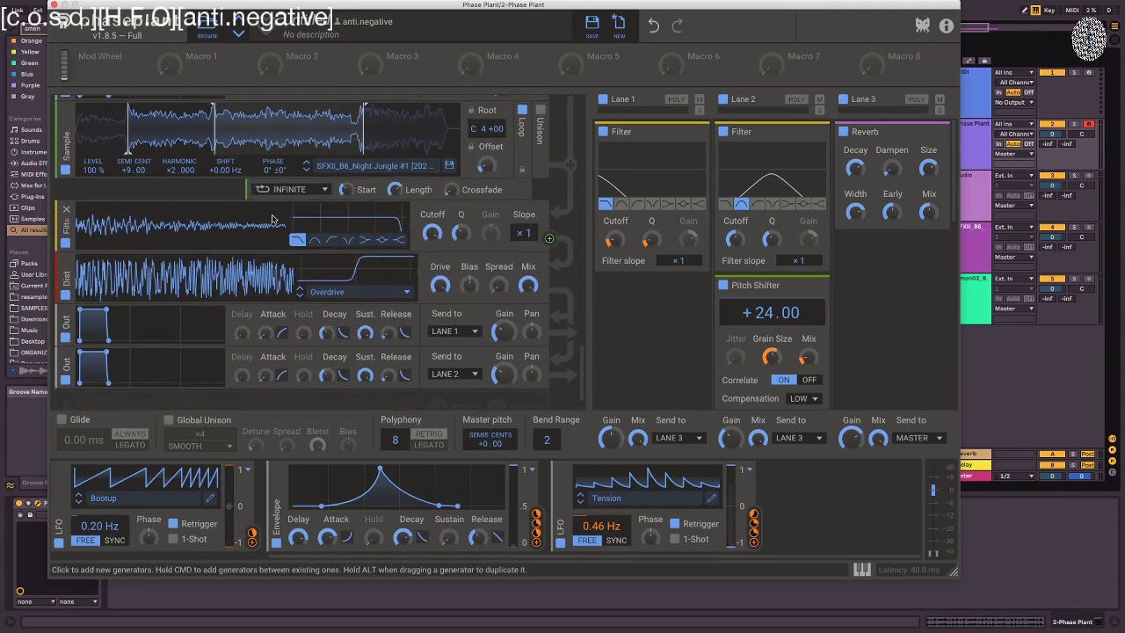
scroll(274, 219, down, 4)
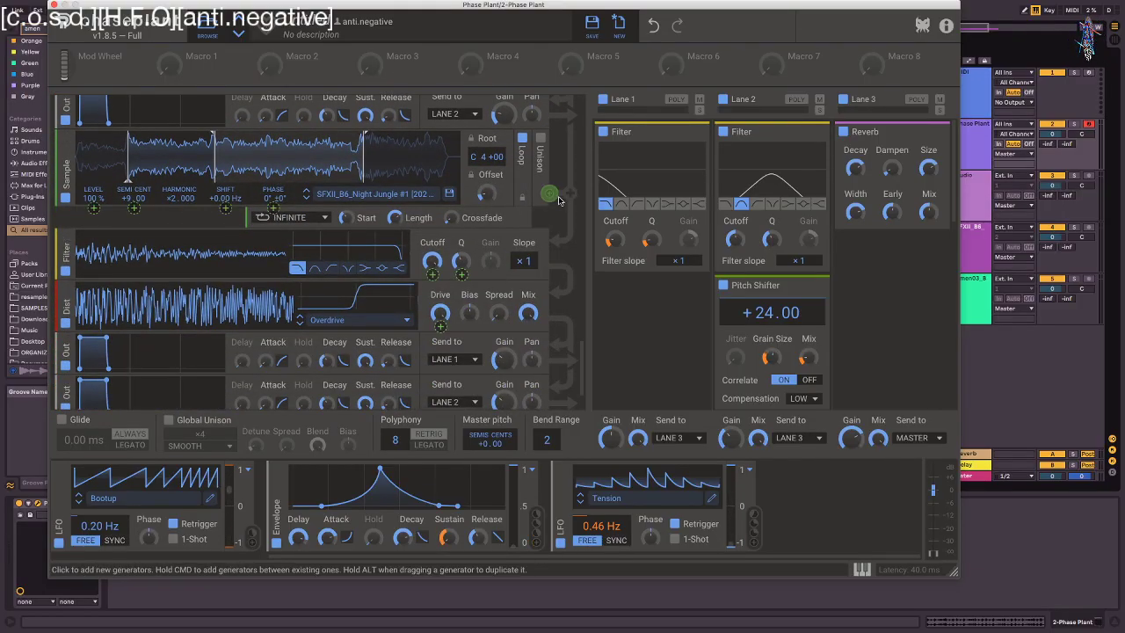
scroll(261, 335, down, 10)
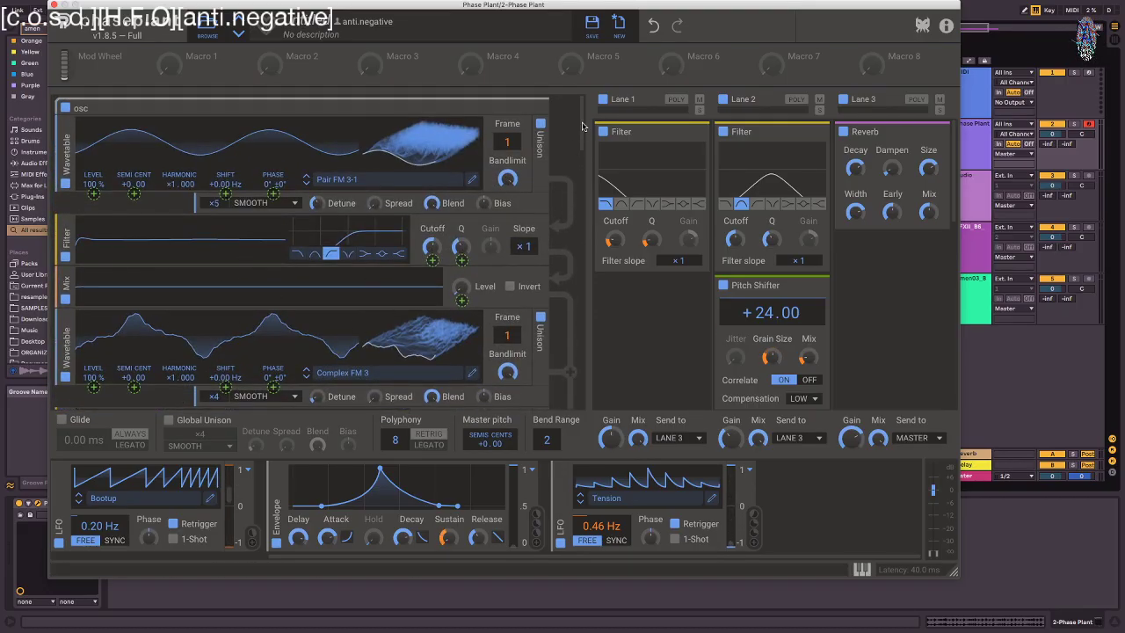
drag(583, 143, 581, 378)
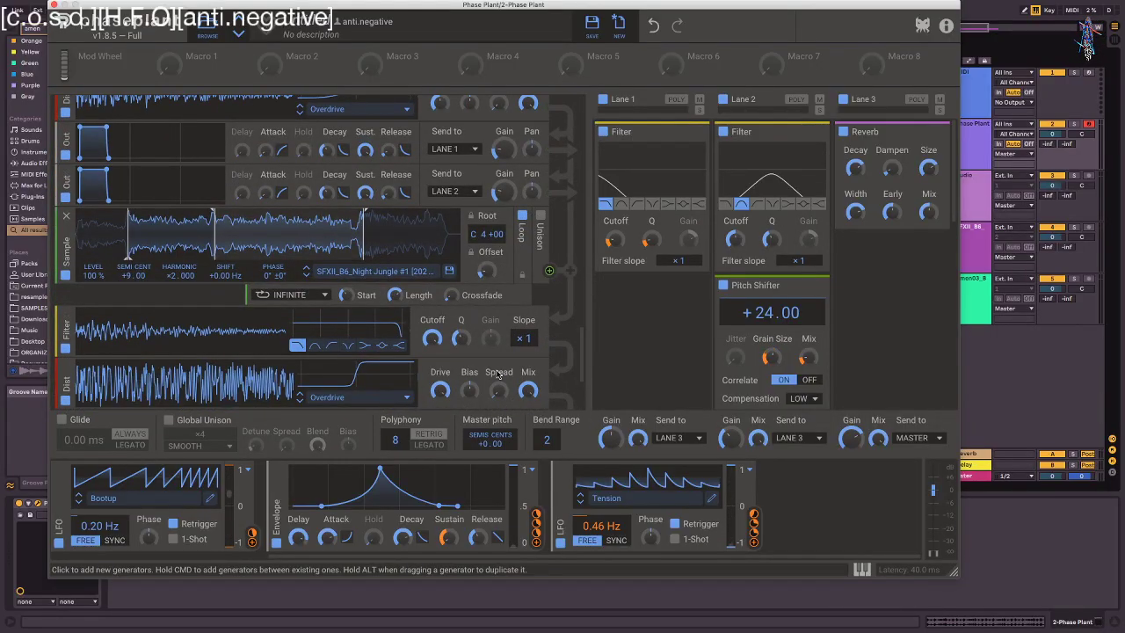
drag(583, 354, 580, 410)
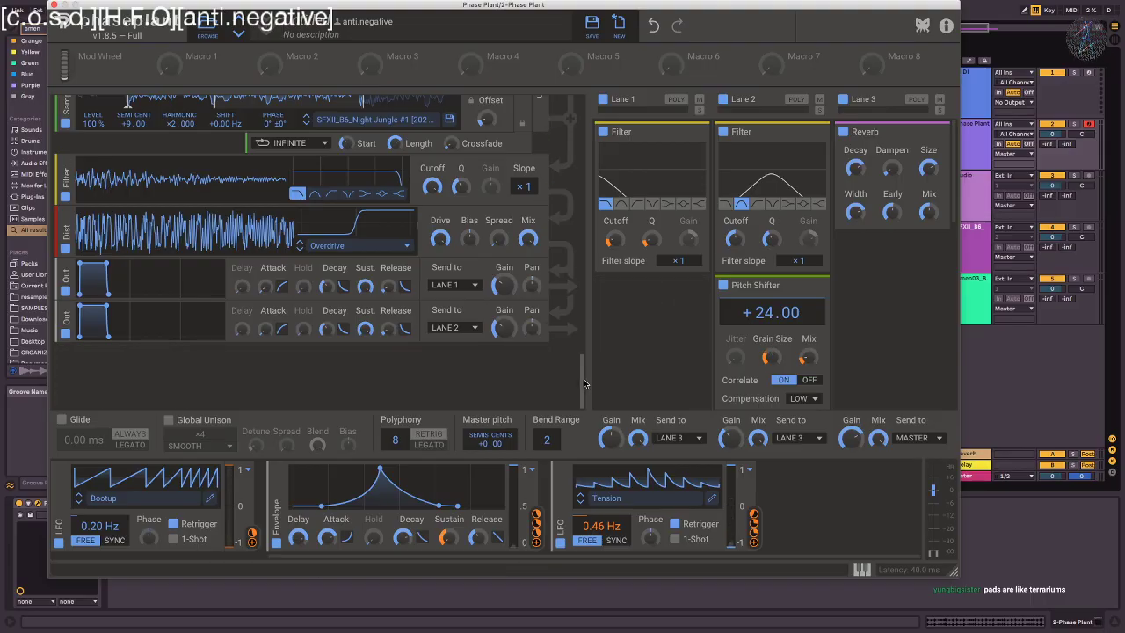
drag(585, 377, 587, 282)
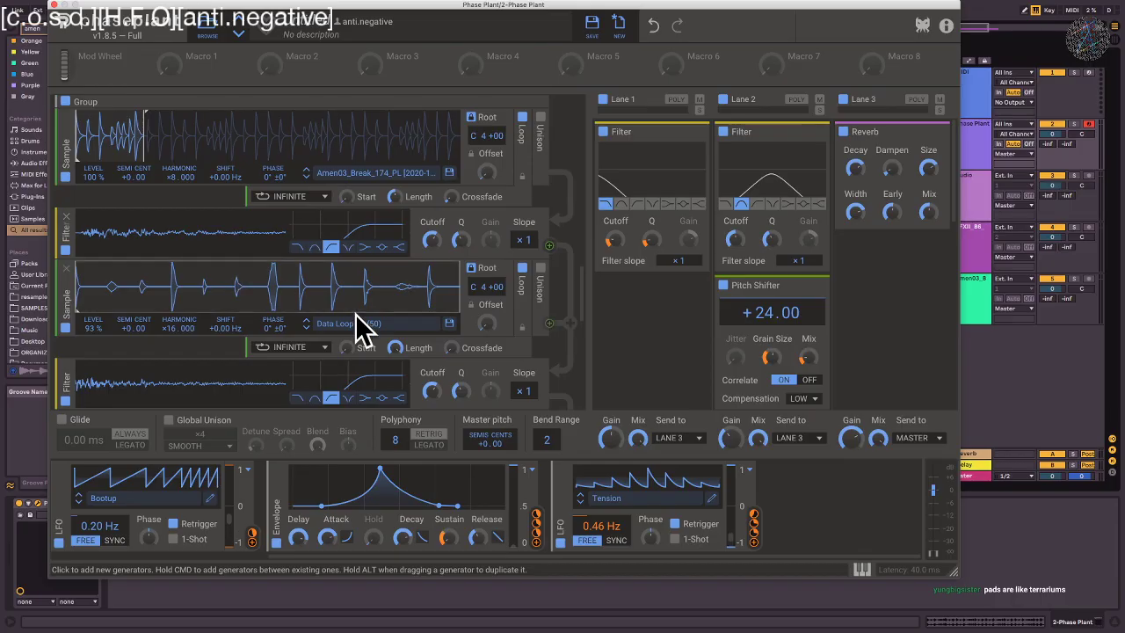
- Add a Disperser below the filter in Lane 1 and raise its pinch
scroll(305, 315, down, 10)
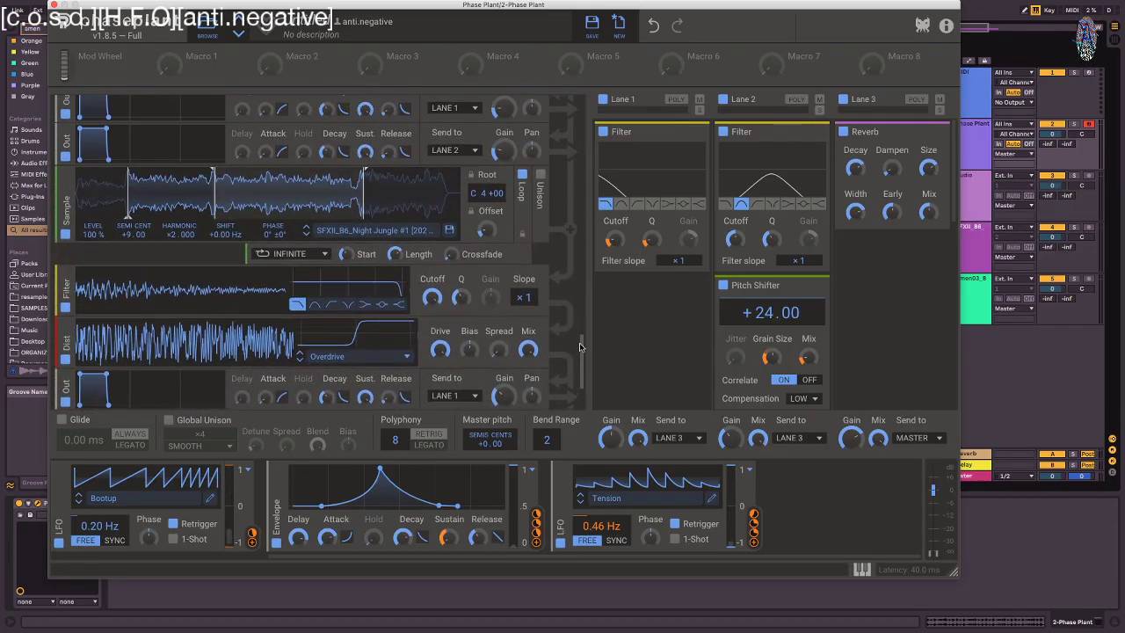
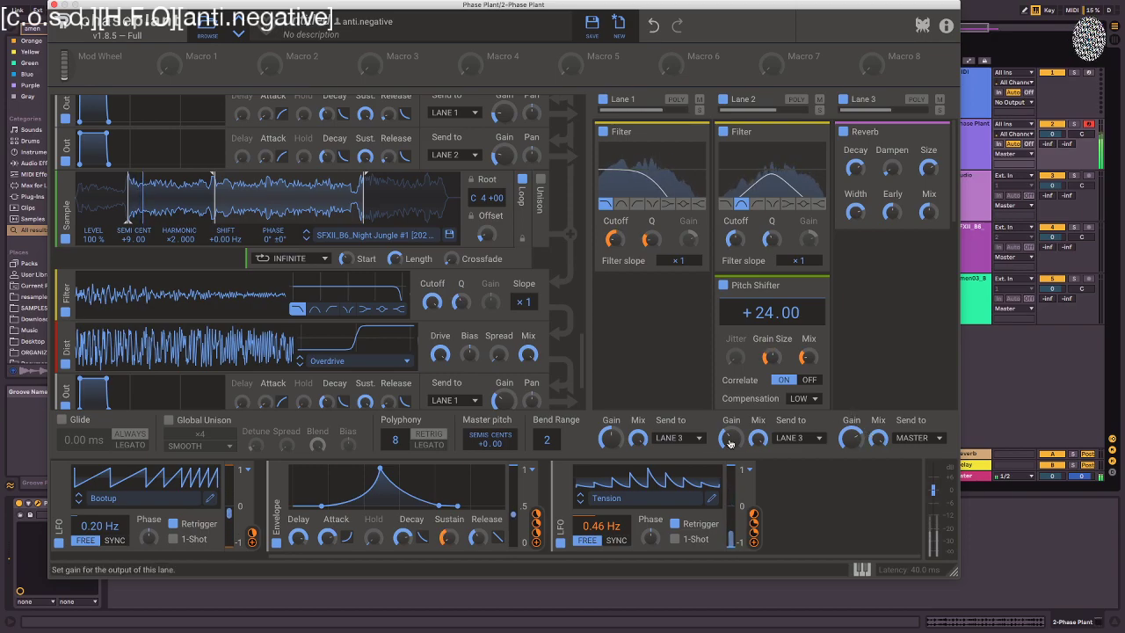
click(625, 306)
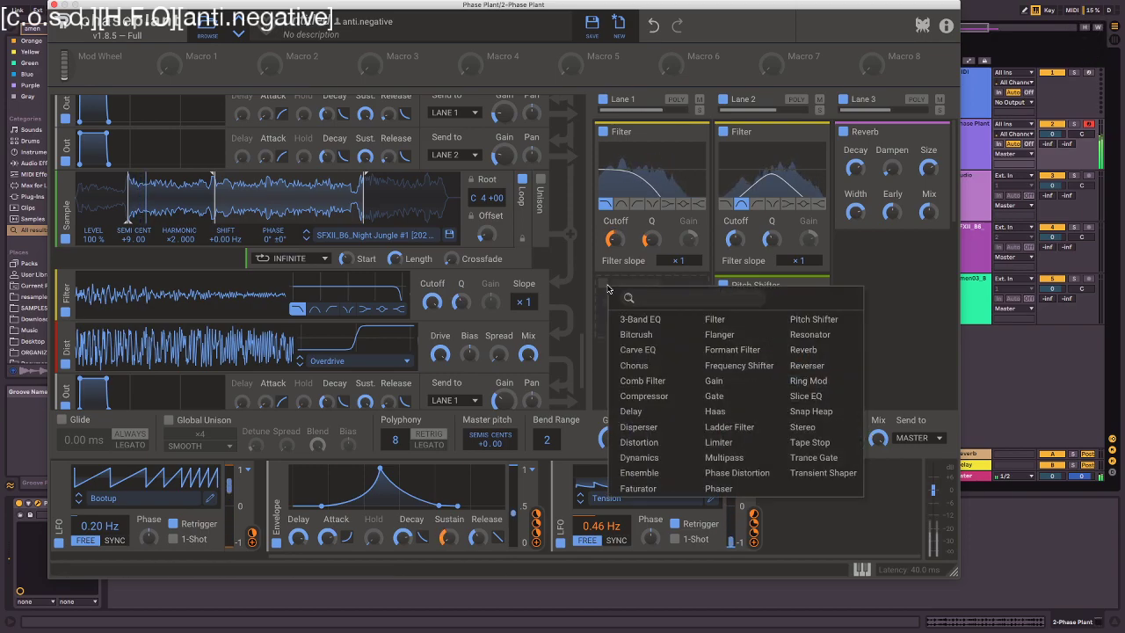
click(649, 427)
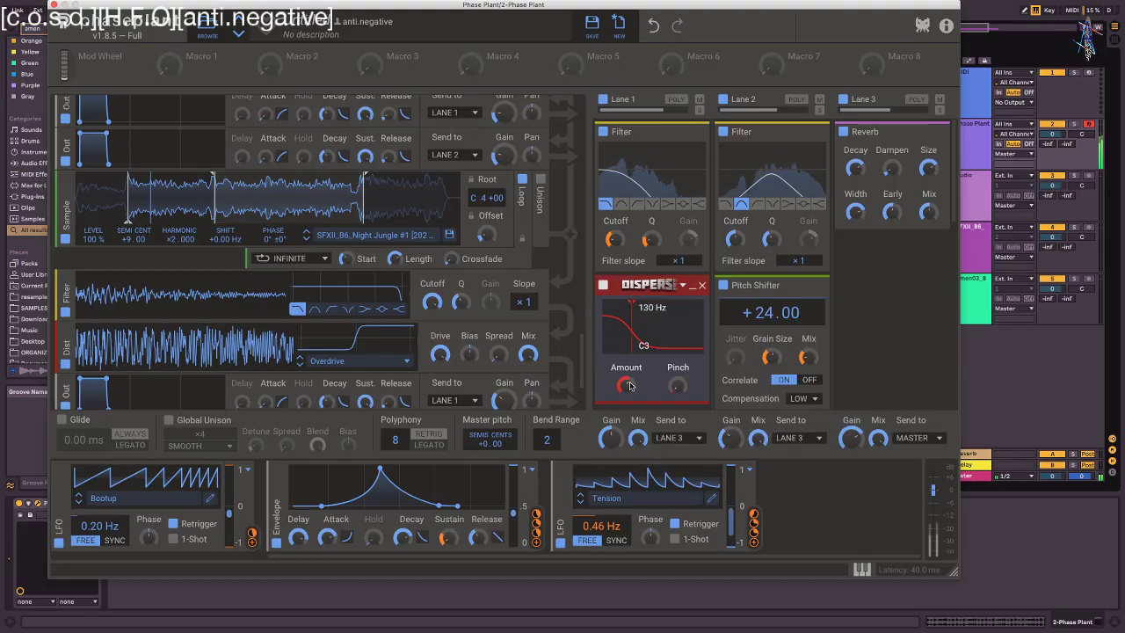
drag(676, 384, 677, 334)
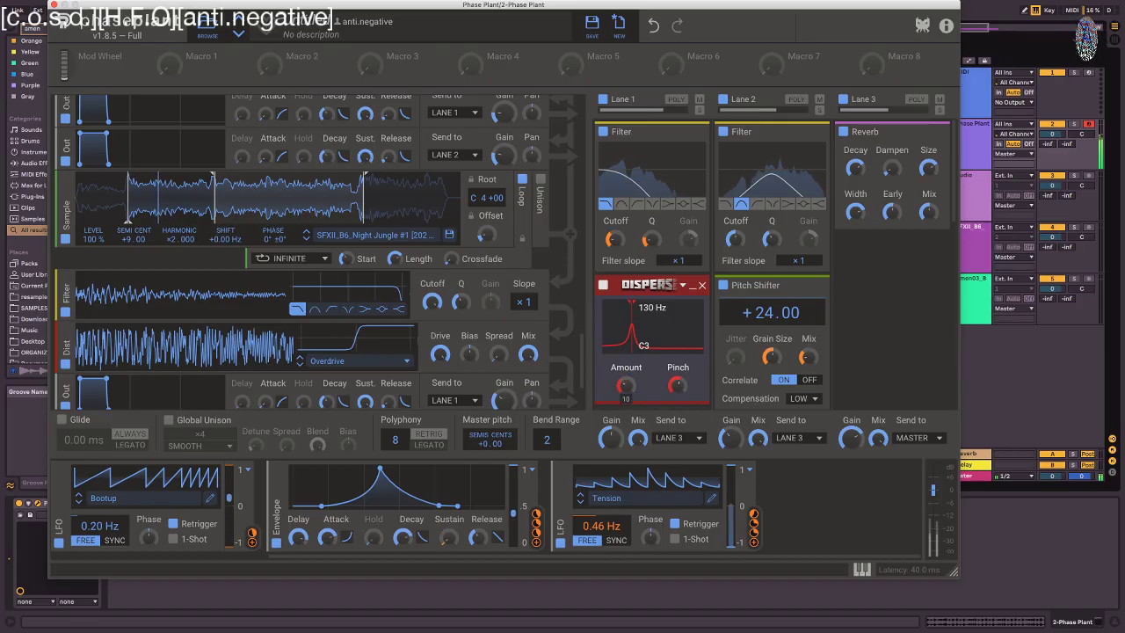
- Set the Lane 1 Disperser's pinch to 2.76 and tune its frequency to 345 Hz
drag(629, 326, 650, 307)
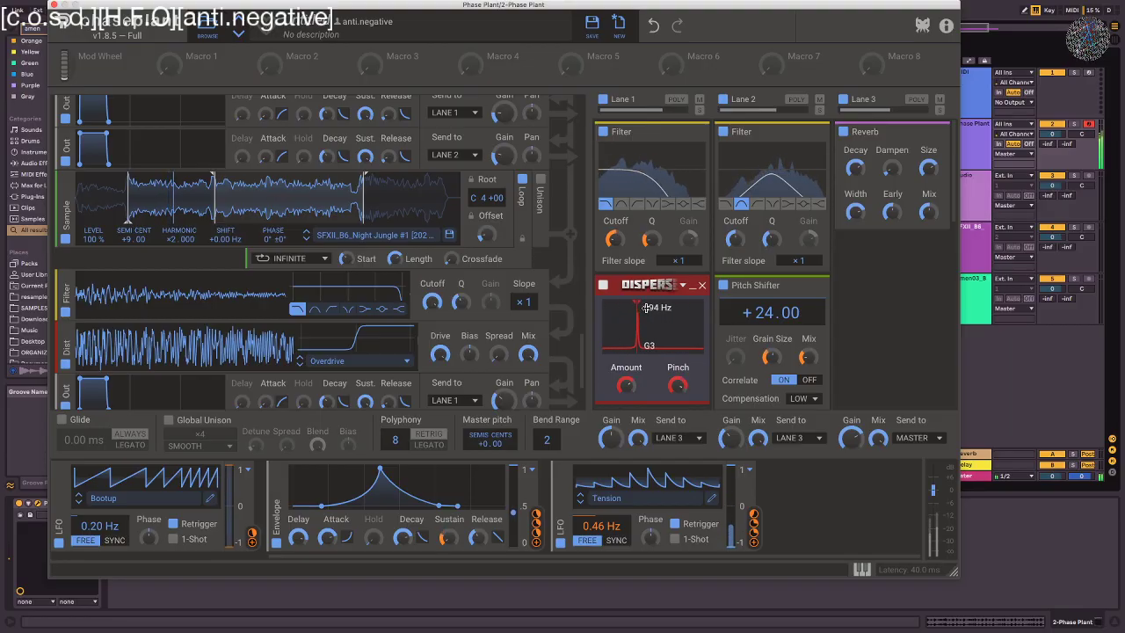
drag(630, 386, 630, 385)
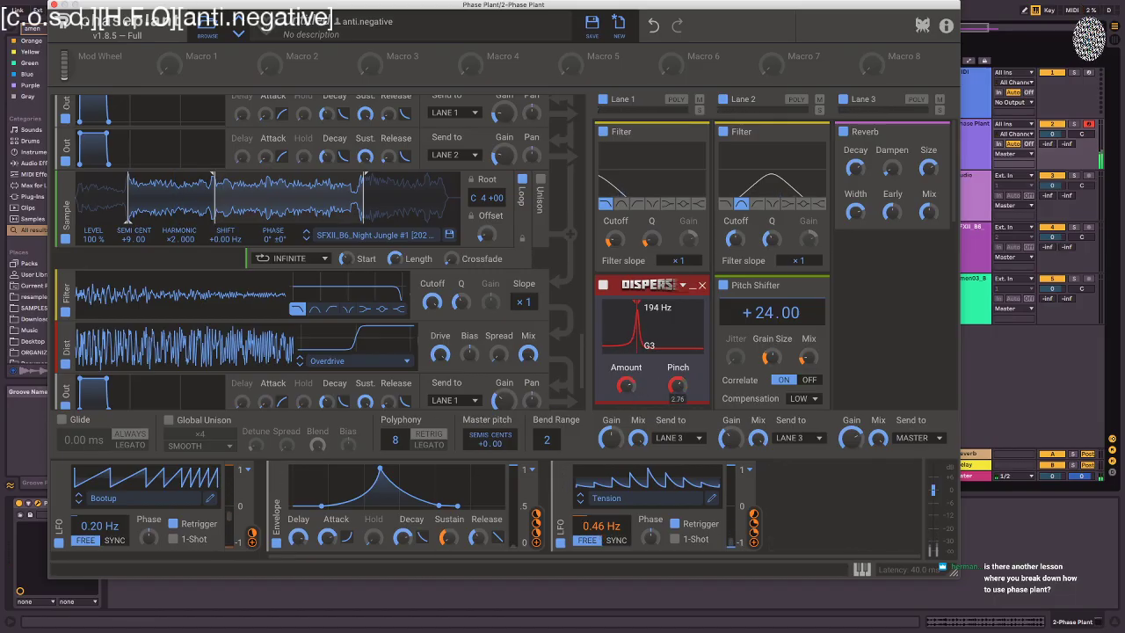
mouse_move(655, 306)
mouse_down()
mouse_move(636, 306)
mouse_move(677, 305)
mouse_move(664, 306)
mouse_up()
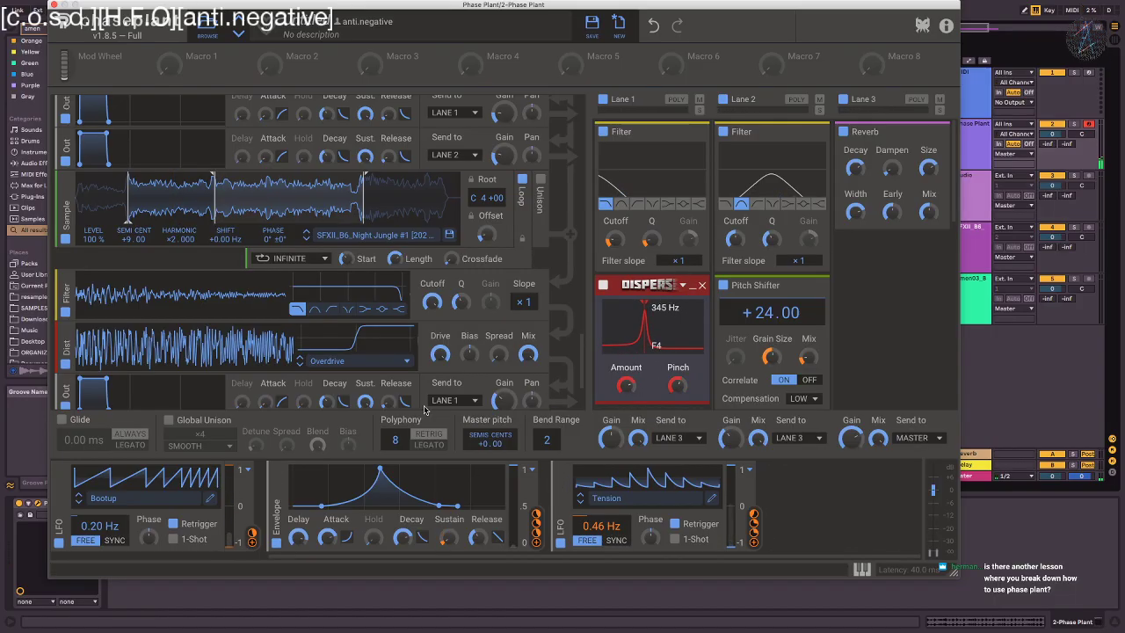
- Modulate the Lane 1 Disperser's frequency with the Bootup LFO at 14% and lower its pinch slightly
click(252, 542)
drag(652, 358, 652, 348)
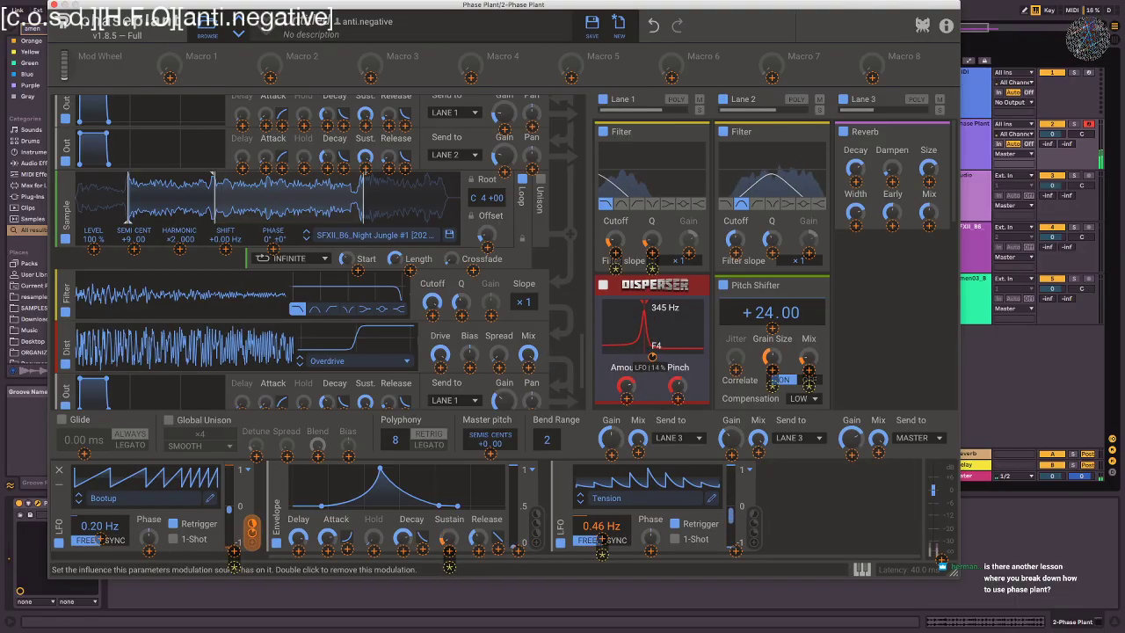
click(671, 395)
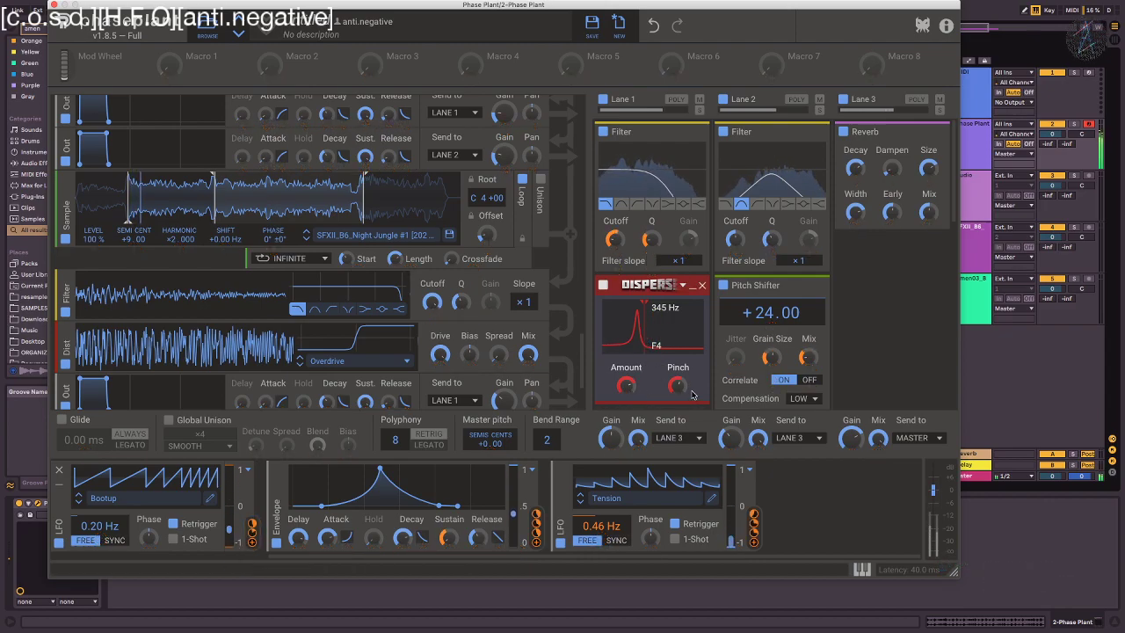
drag(675, 389, 675, 397)
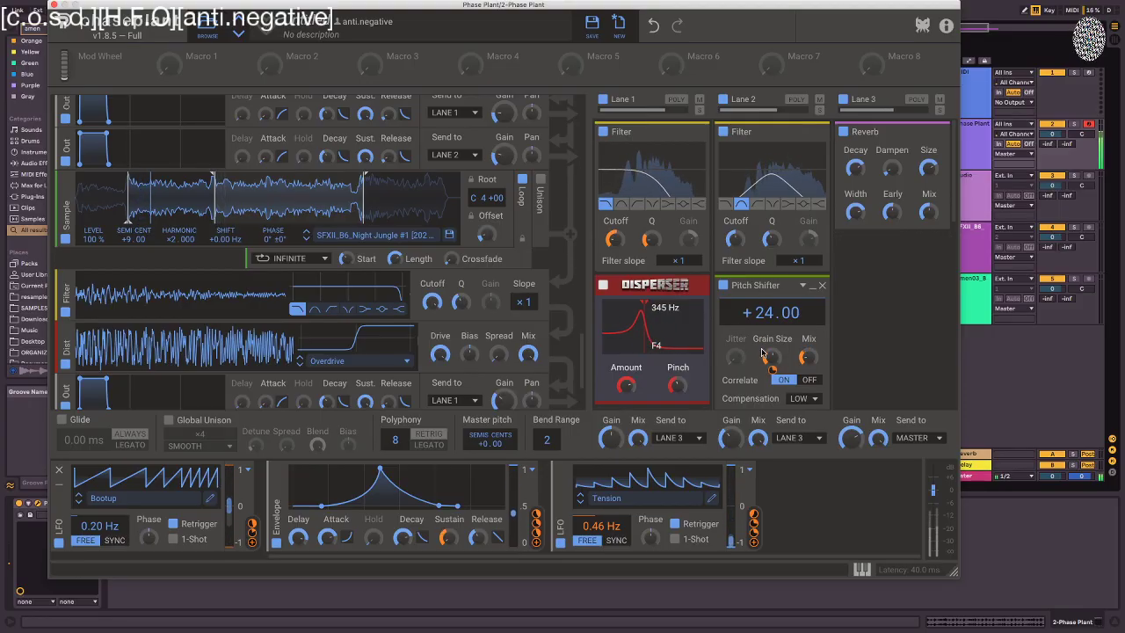
- Duplicate the Lane 1 Disperser into Lane 2, between the filter and the first Pitch Shifter
scroll(760, 363, down, 4)
scroll(677, 219, up, 4)
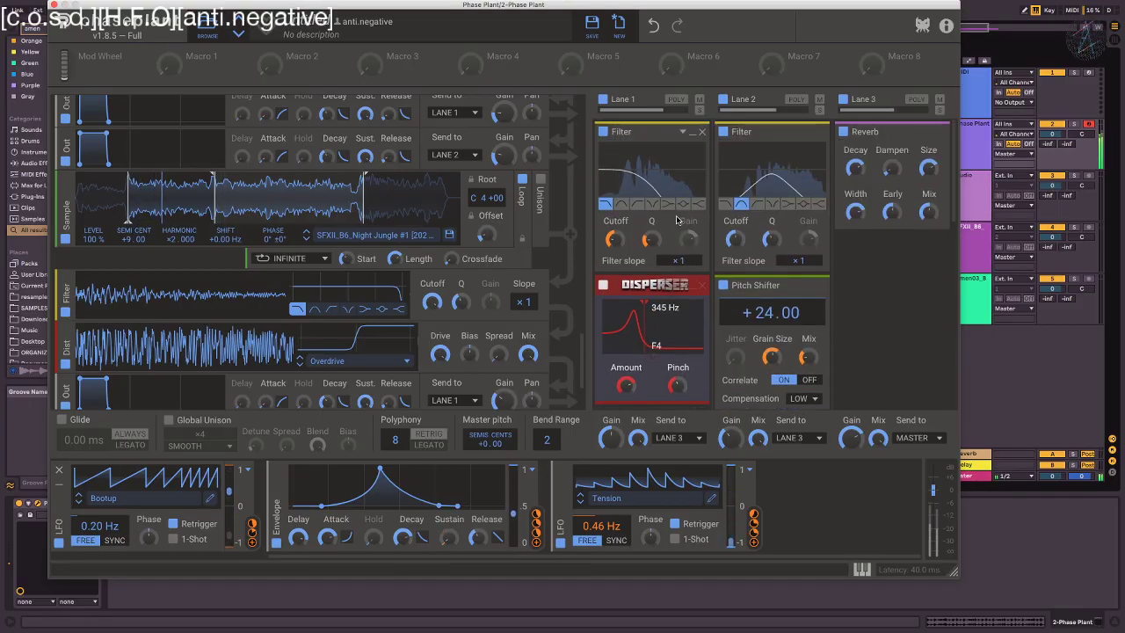
drag(650, 286, 729, 280)
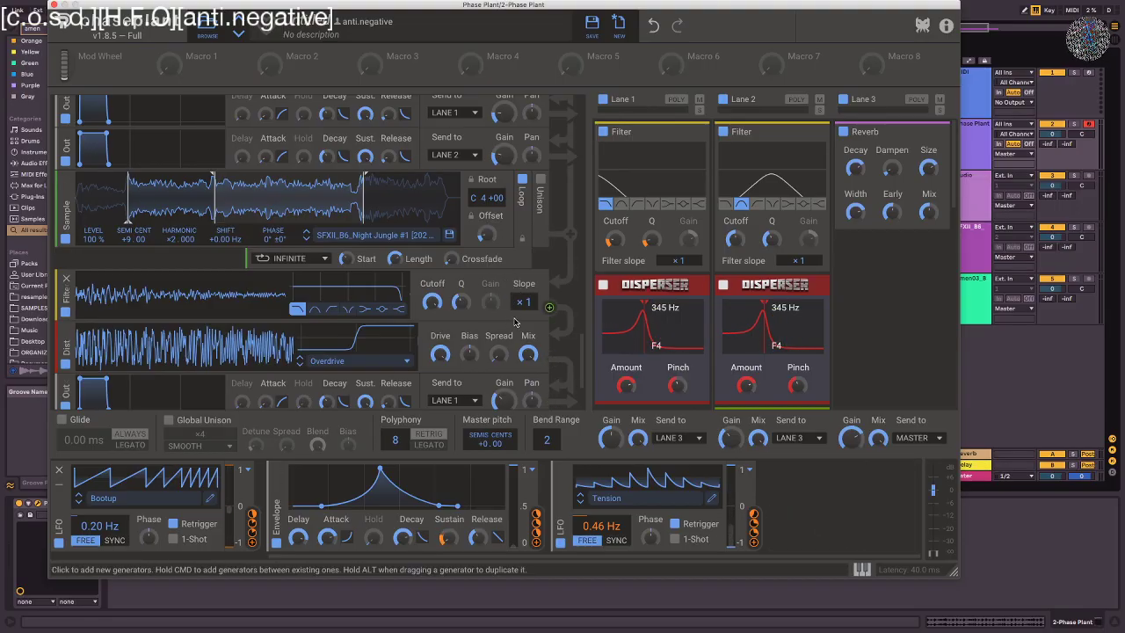
- Look over the osc group's wavetables, filters and outputs down to the noise group's Waterfall sampler
drag(584, 354, 601, 151)
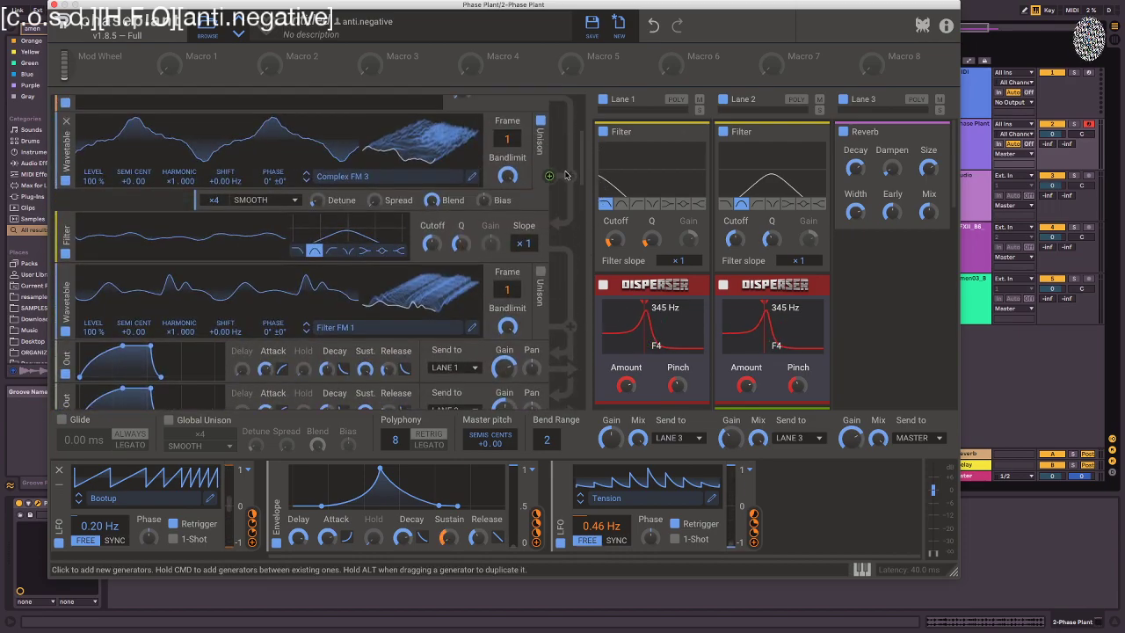
scroll(571, 167, up, 4)
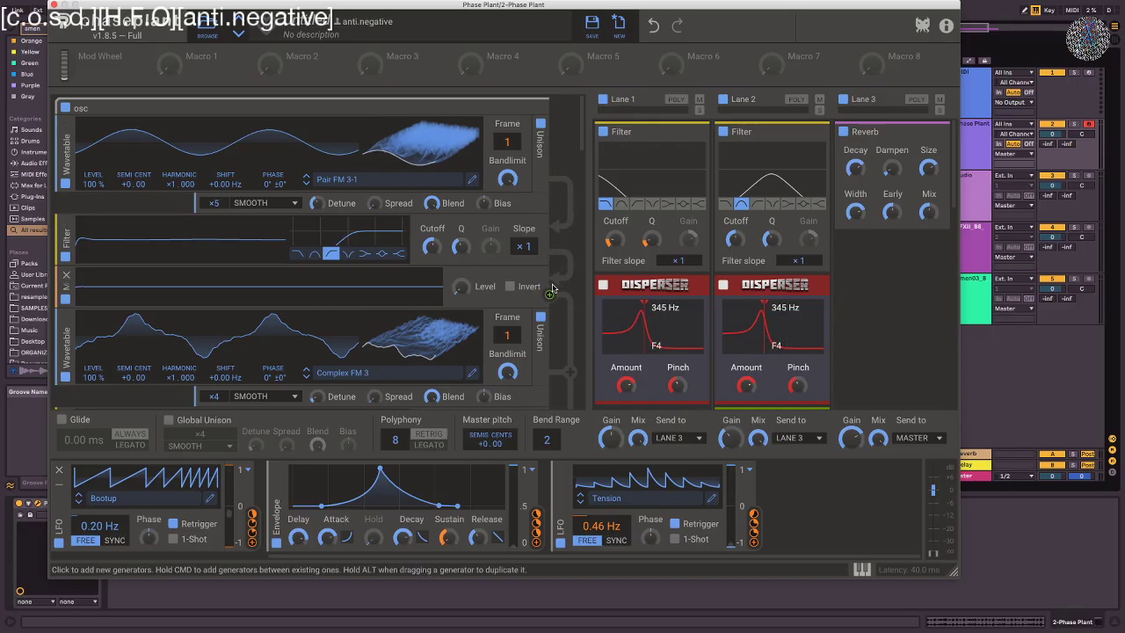
scroll(586, 151, down, 2)
scroll(586, 151, down, 4)
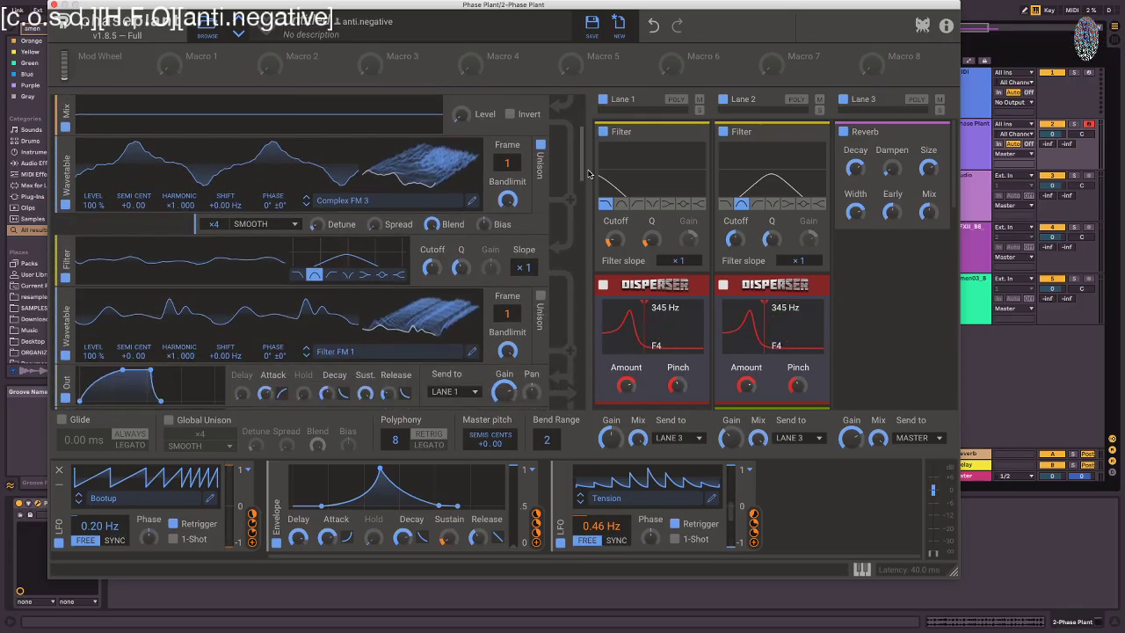
drag(580, 170, 580, 198)
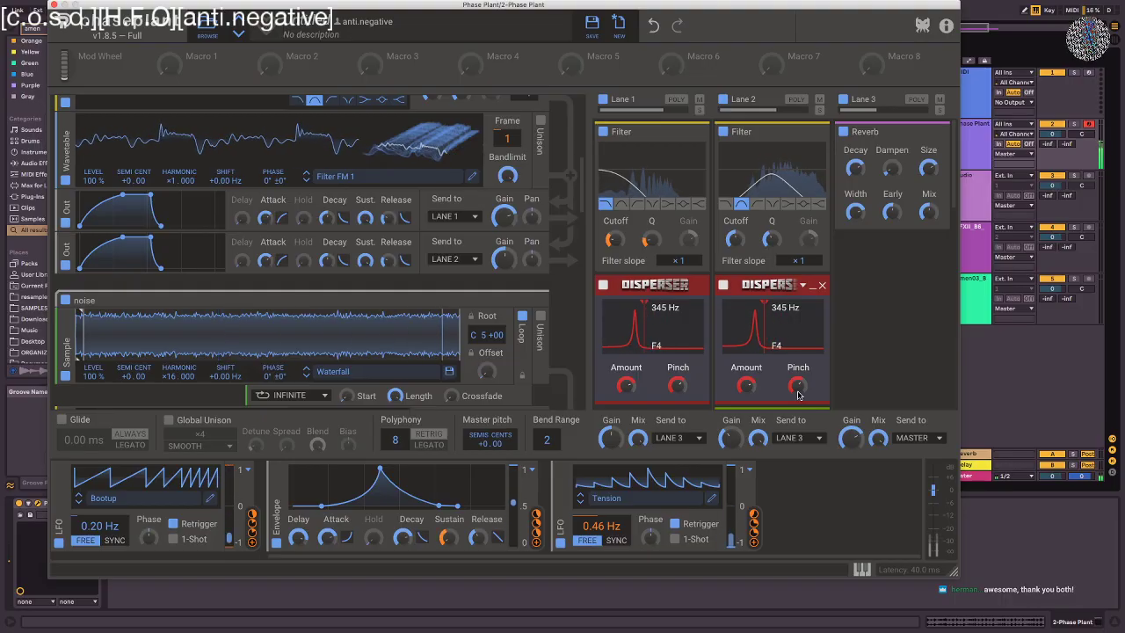
- Try a much higher pinch on both Dispersers, up to 10.65 in Lane 1, and bring both back to a low pinch
drag(797, 395, 797, 325)
drag(678, 390, 677, 338)
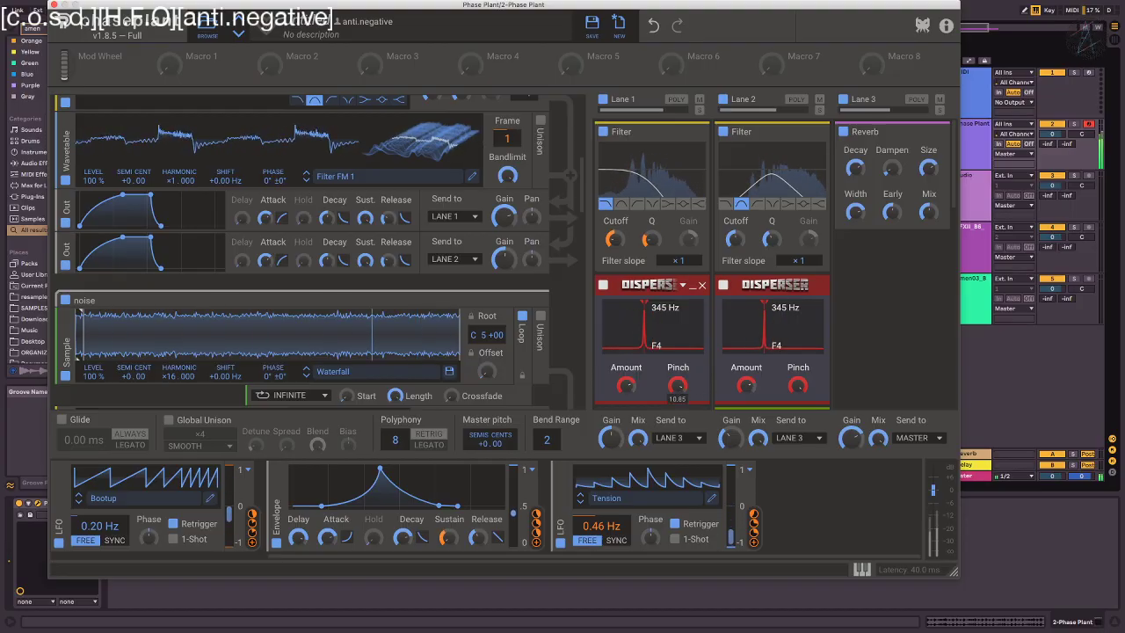
drag(795, 389, 795, 469)
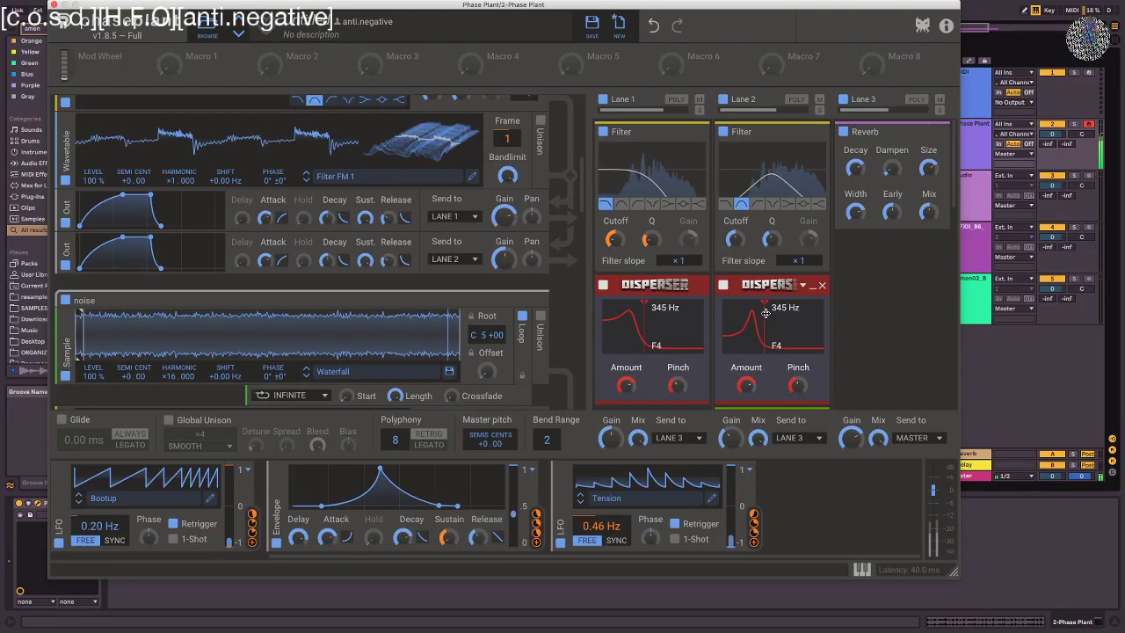
- Collapse Lane 2's Pitch Shifters, Ensemble and Delay, and reorder the chain so Delay precedes Ensemble and the Disperser comes last
drag(747, 289, 751, 344)
scroll(765, 290, down, 8)
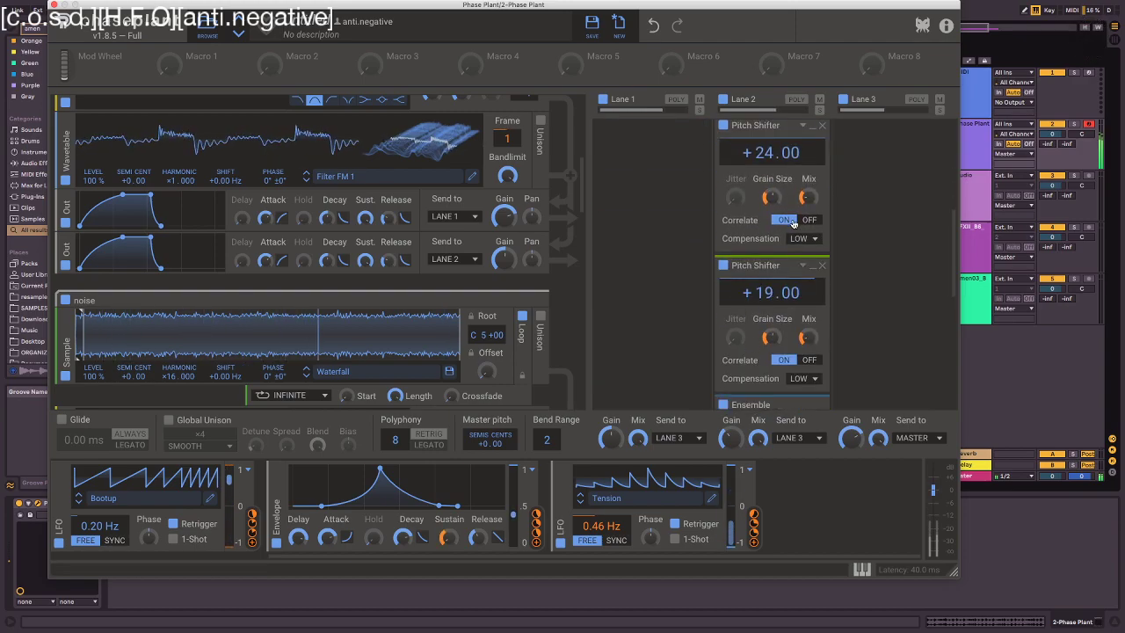
click(812, 126)
click(812, 147)
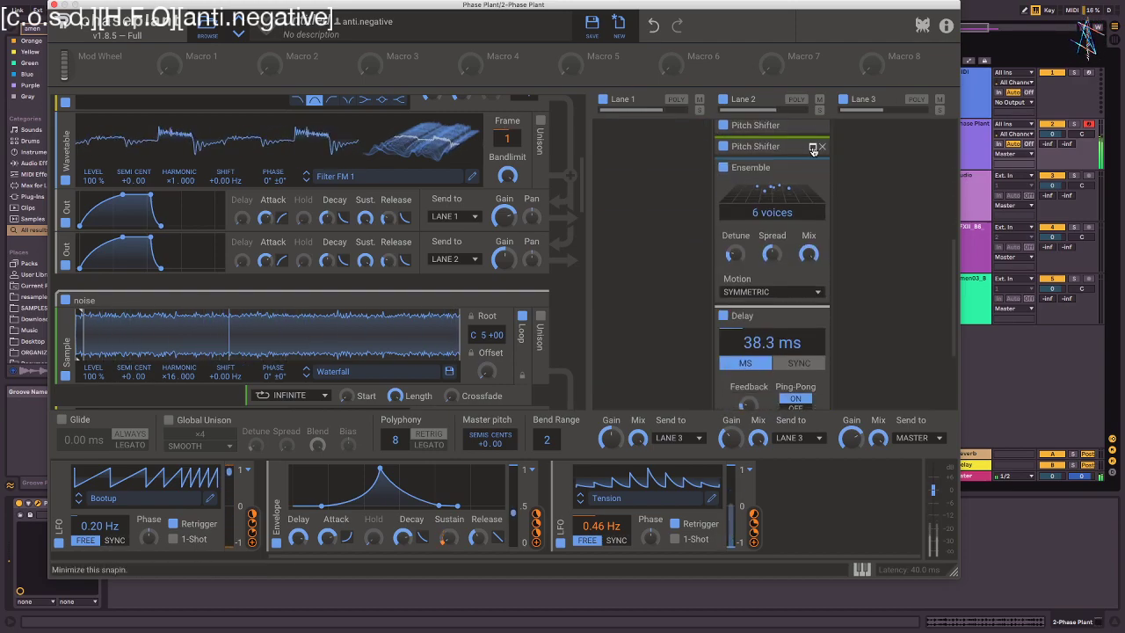
click(812, 167)
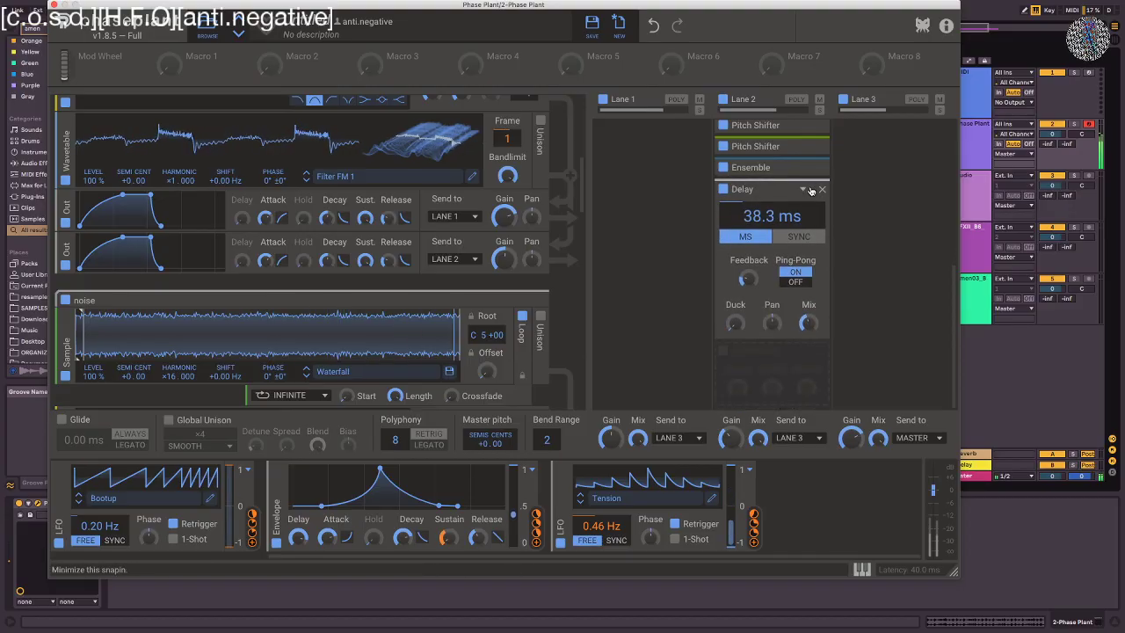
click(812, 189)
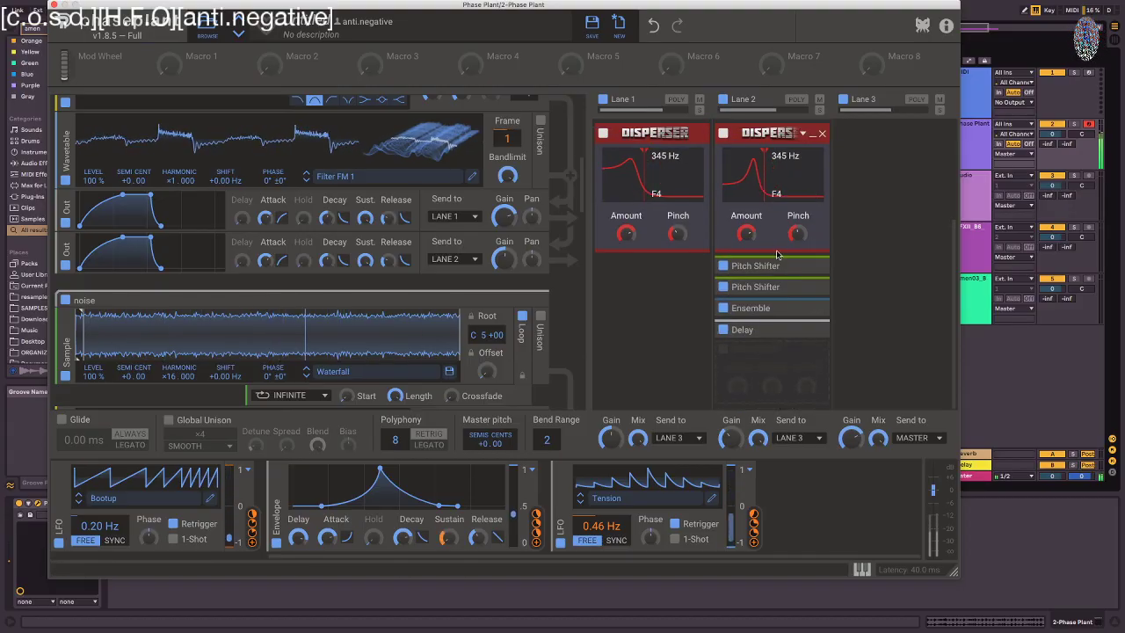
drag(789, 193, 778, 215)
drag(751, 322, 751, 322)
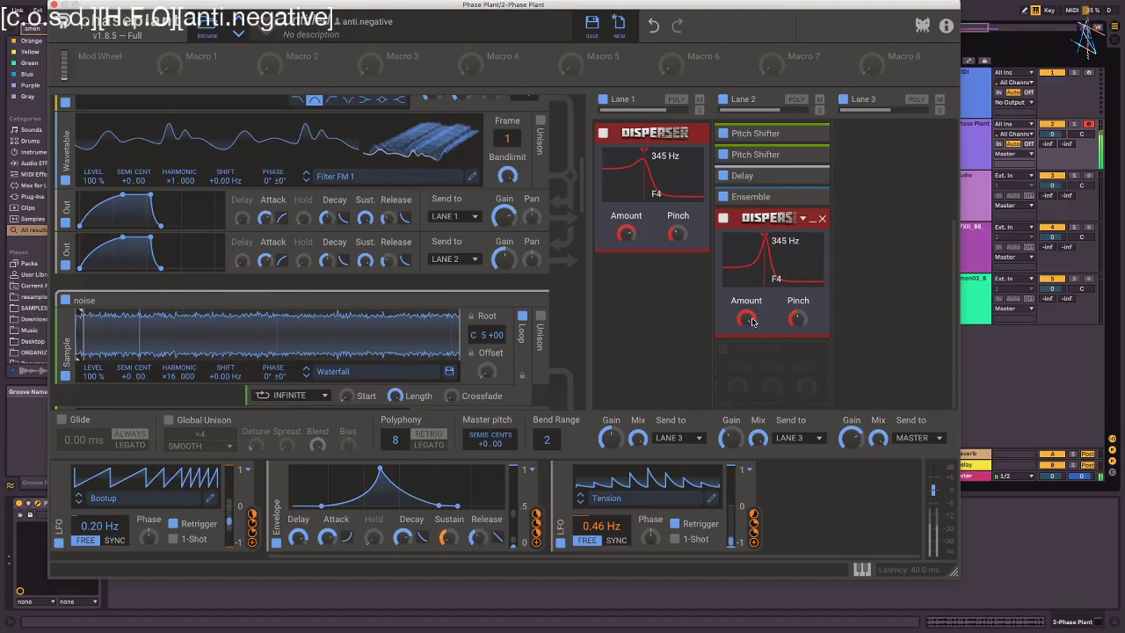
- Turn the amount of the Lane 2 and Lane 1 Dispersers down to zero
drag(751, 321, 752, 352)
drag(631, 238, 631, 294)
scroll(627, 238, up, 1)
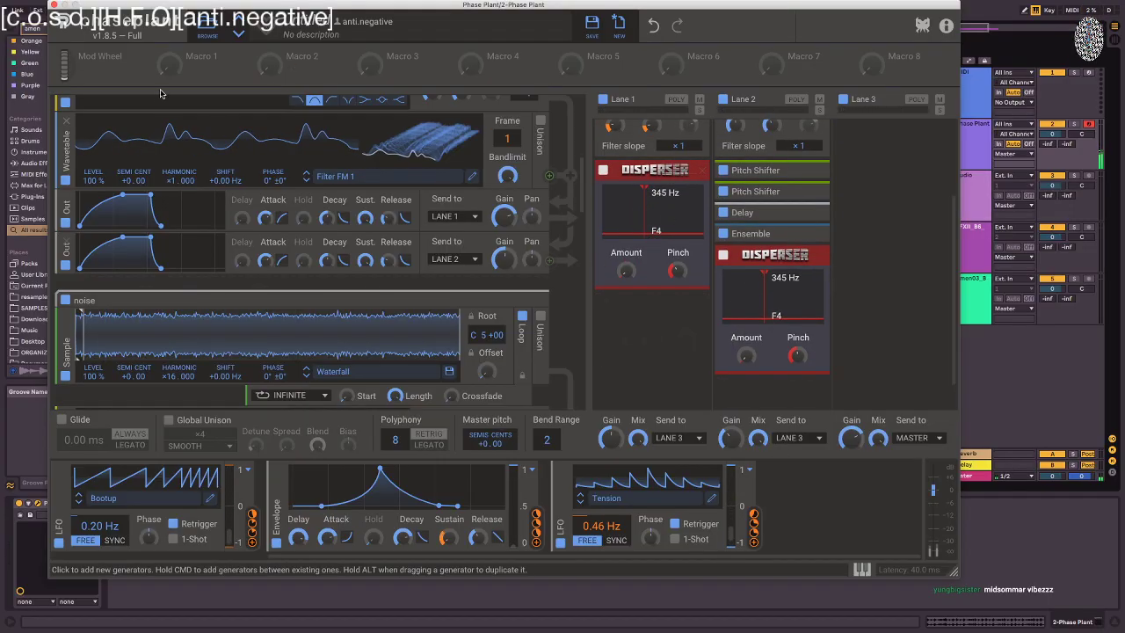
- Assign Macro 1 to the amount of both Dispersers, turn it up and rename it "pointless drum"
drag(190, 72, 625, 274)
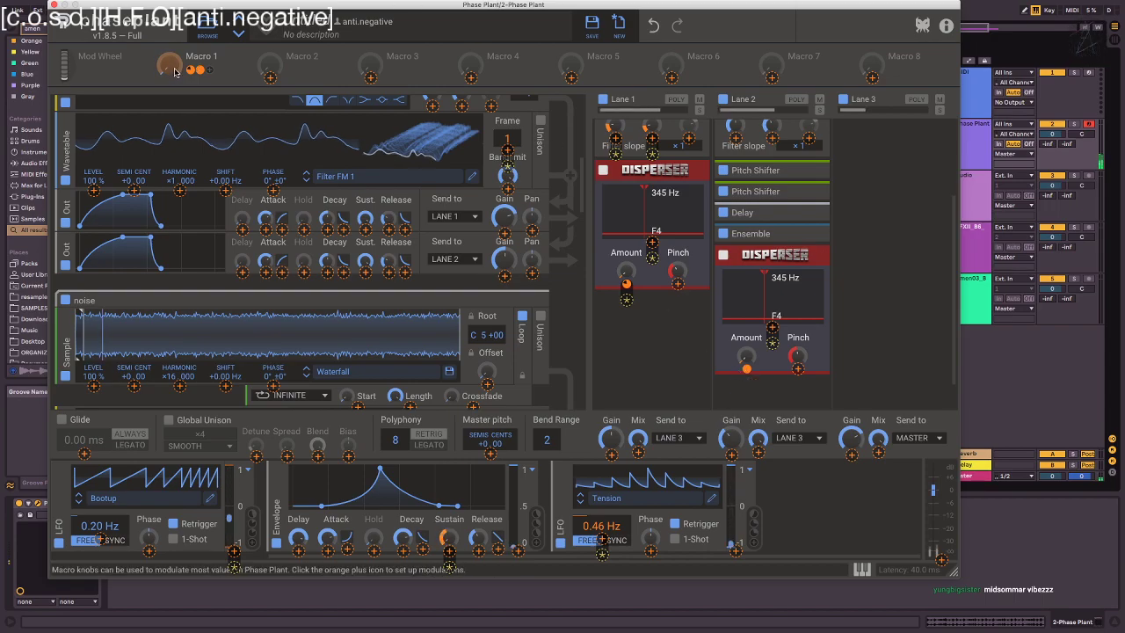
click(209, 70)
drag(170, 65, 170, 21)
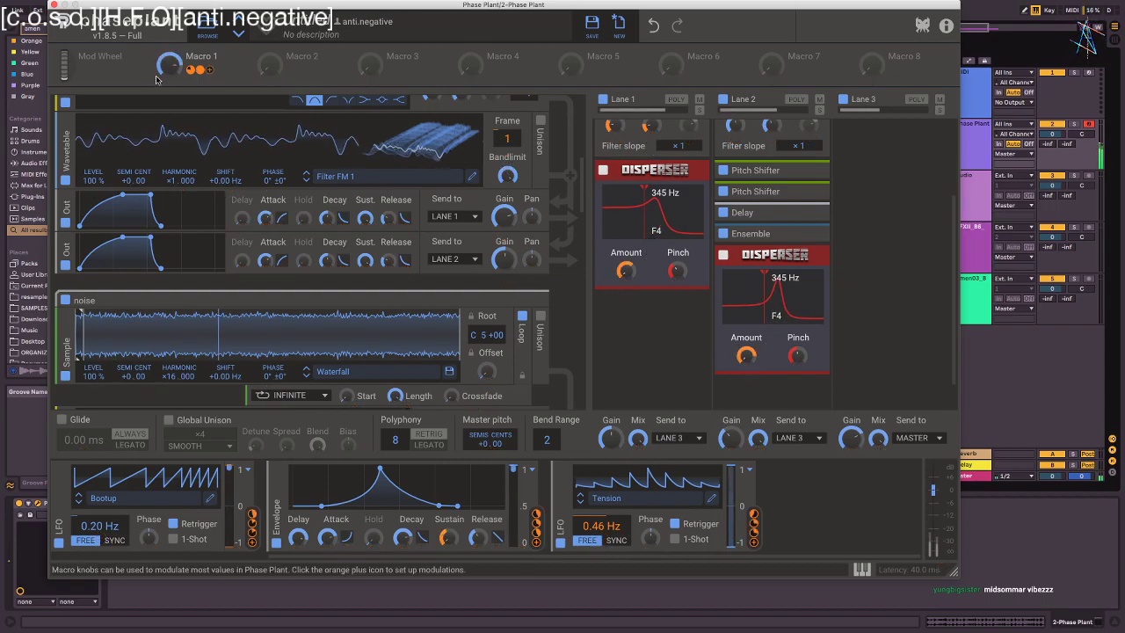
double_click(213, 55)
text(pointless drum)
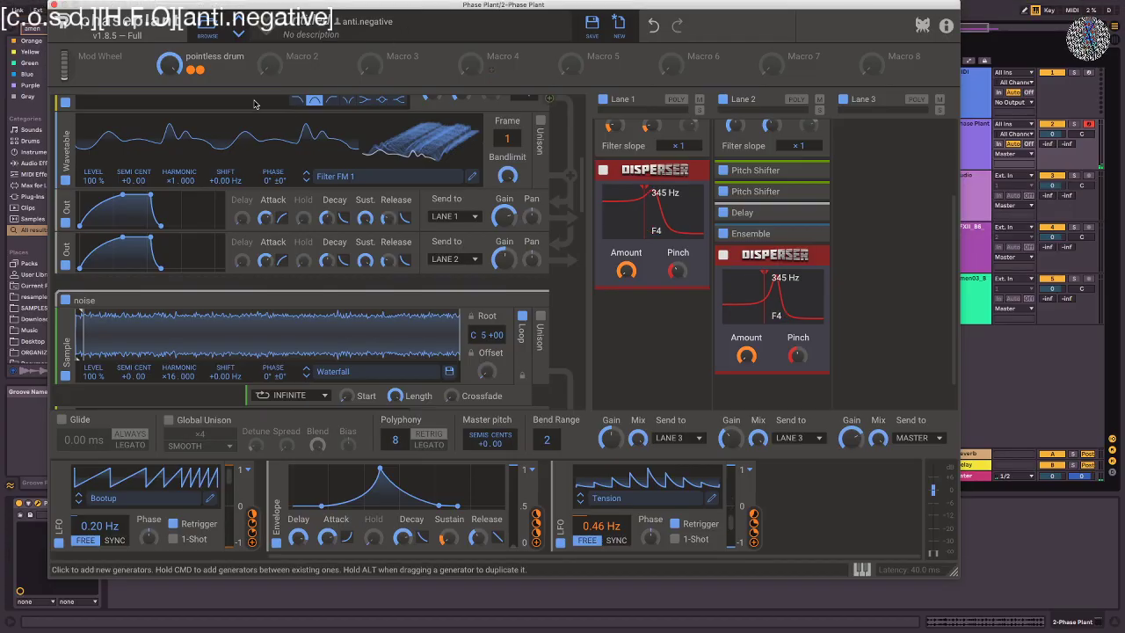
- Lower the Lane 3 Reverb's mix and slow the Bootup LFO to 0.10 Hz
mouse_move(678, 277)
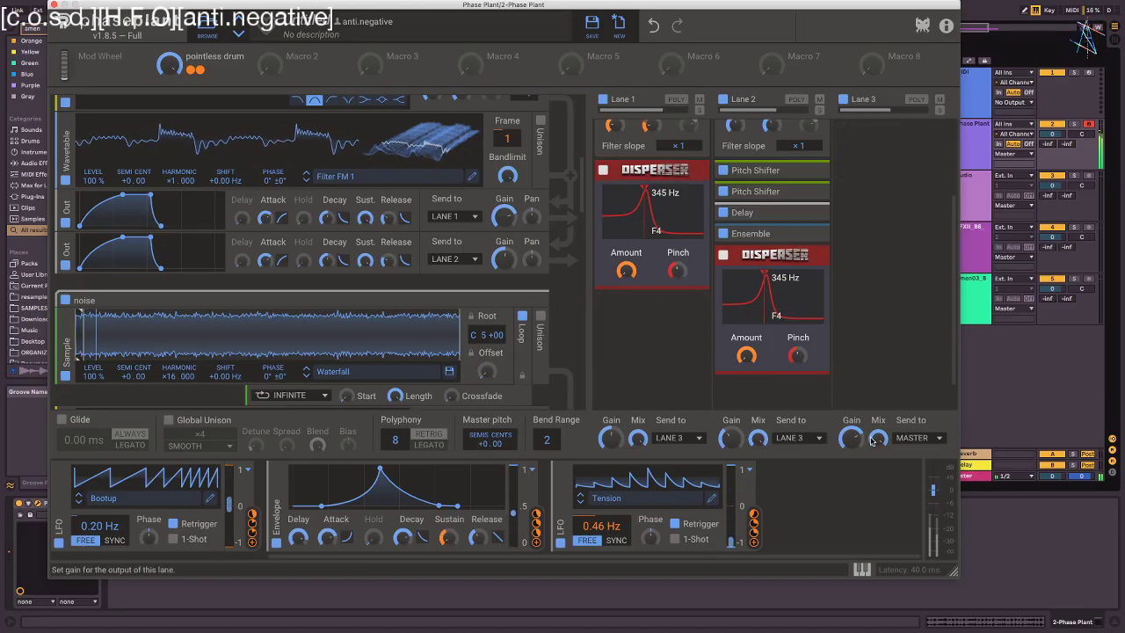
scroll(894, 288, up, 3)
drag(924, 216, 924, 233)
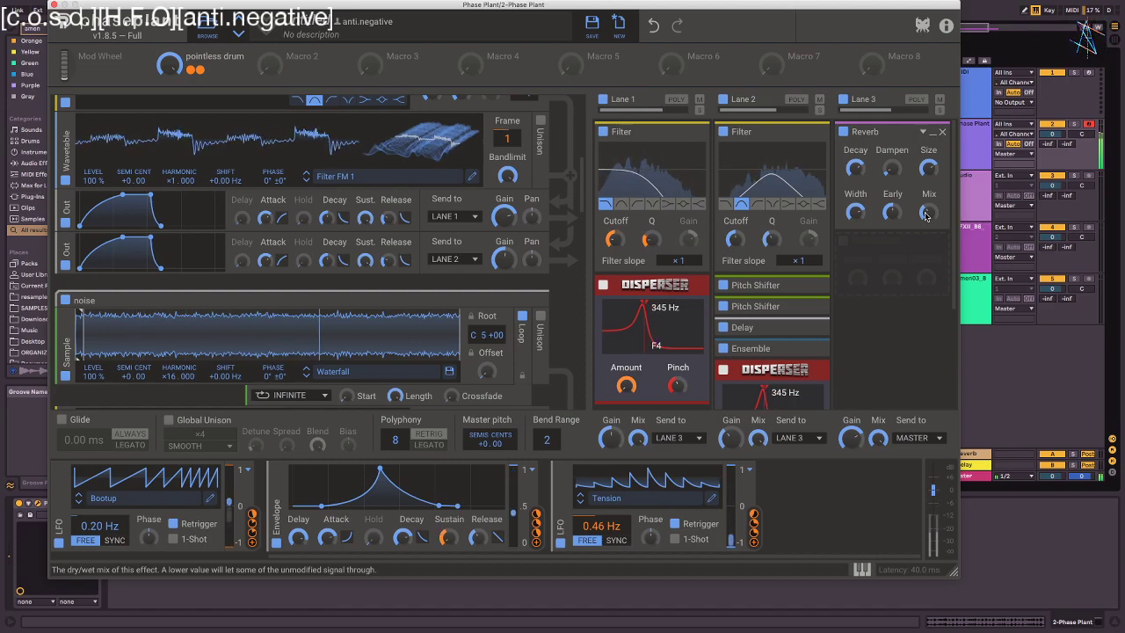
drag(100, 526, 99, 529)
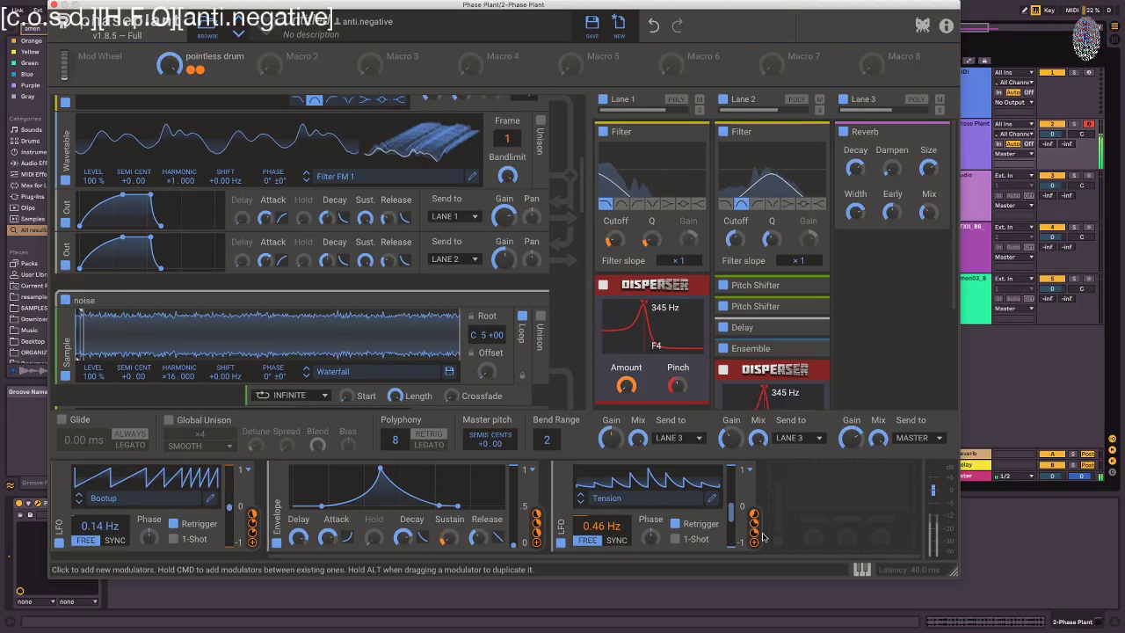
drag(98, 528, 98, 537)
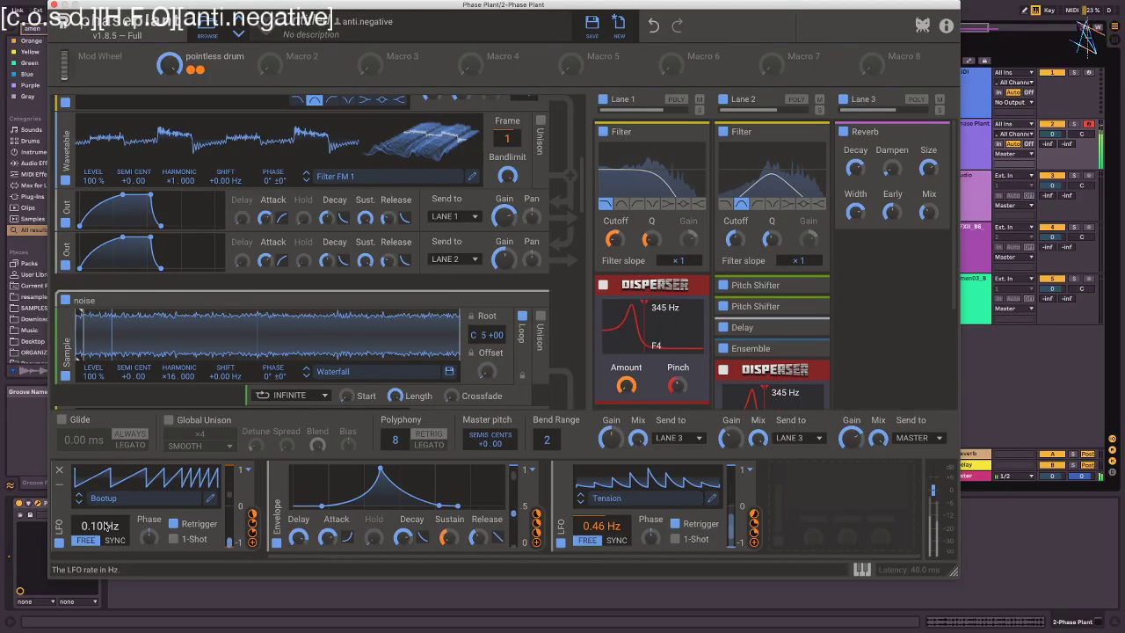
- Raise the Lane 1 filter's cutoff and show the on-screen keyboard
scroll(106, 525, left, 5)
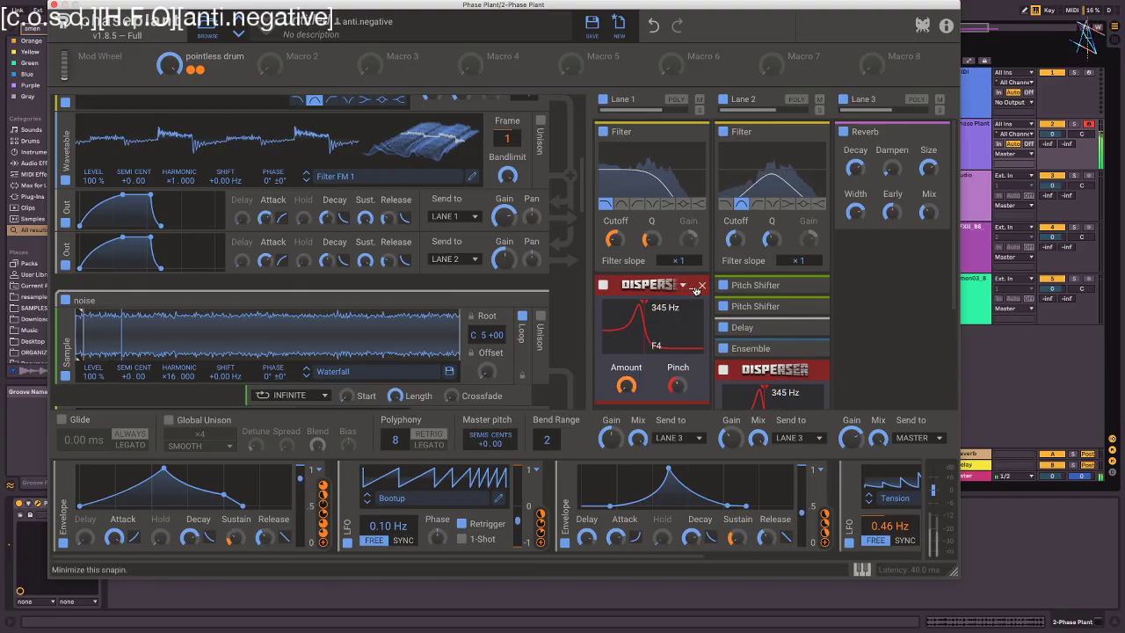
drag(617, 241, 618, 242)
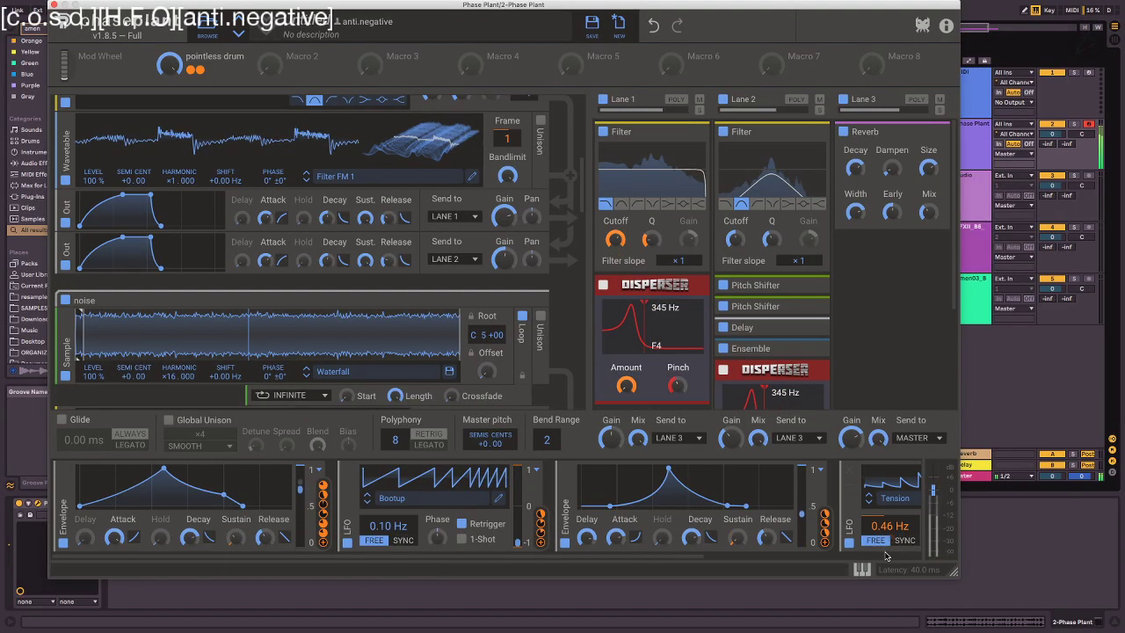
click(861, 571)
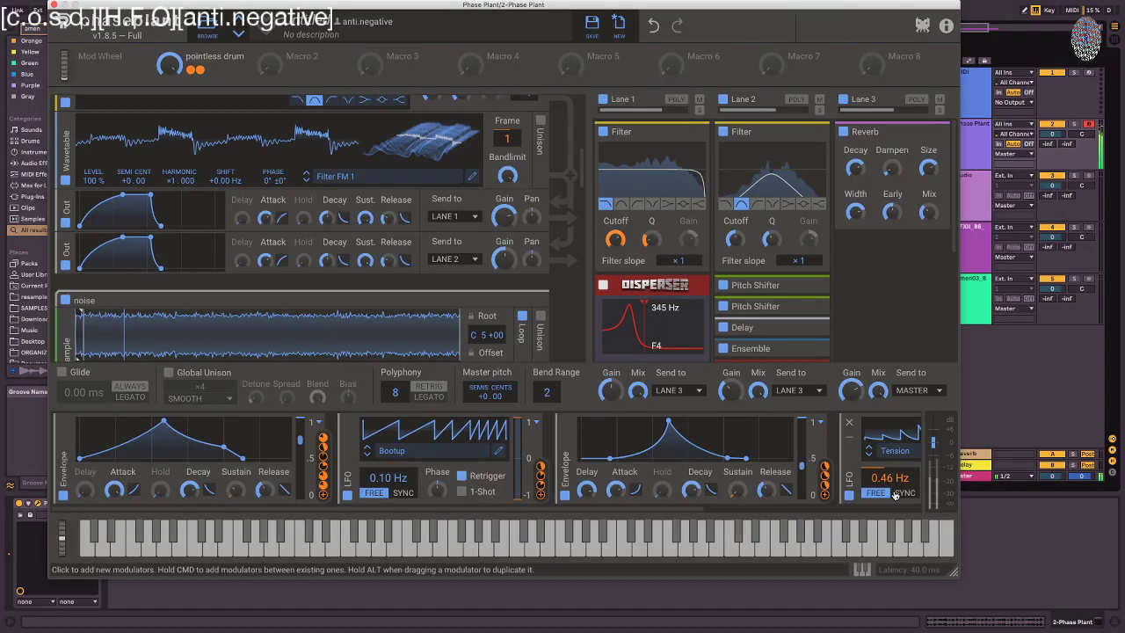
- Speed up the Tension LFO to 3.62 Hz and the Bootup LFO to 0.25 Hz
drag(889, 480, 889, 422)
drag(395, 478, 394, 440)
scroll(392, 480, right, 1)
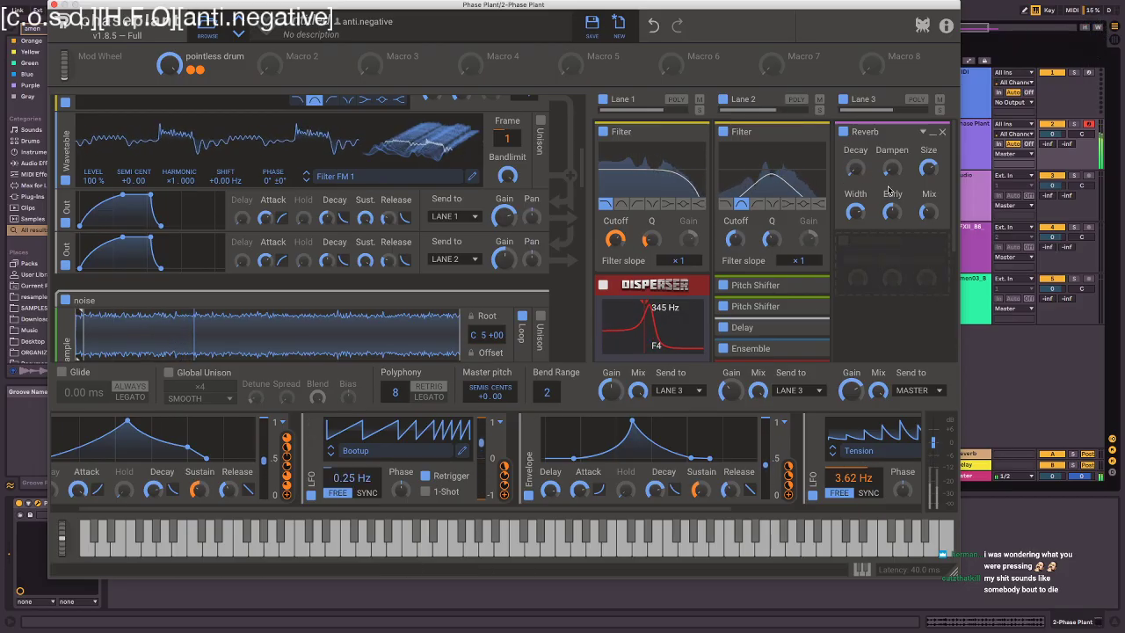
- Expand the Delay in Lane 2, set its time to 12.6 ms and raise its feedback
scroll(765, 238, down, 5)
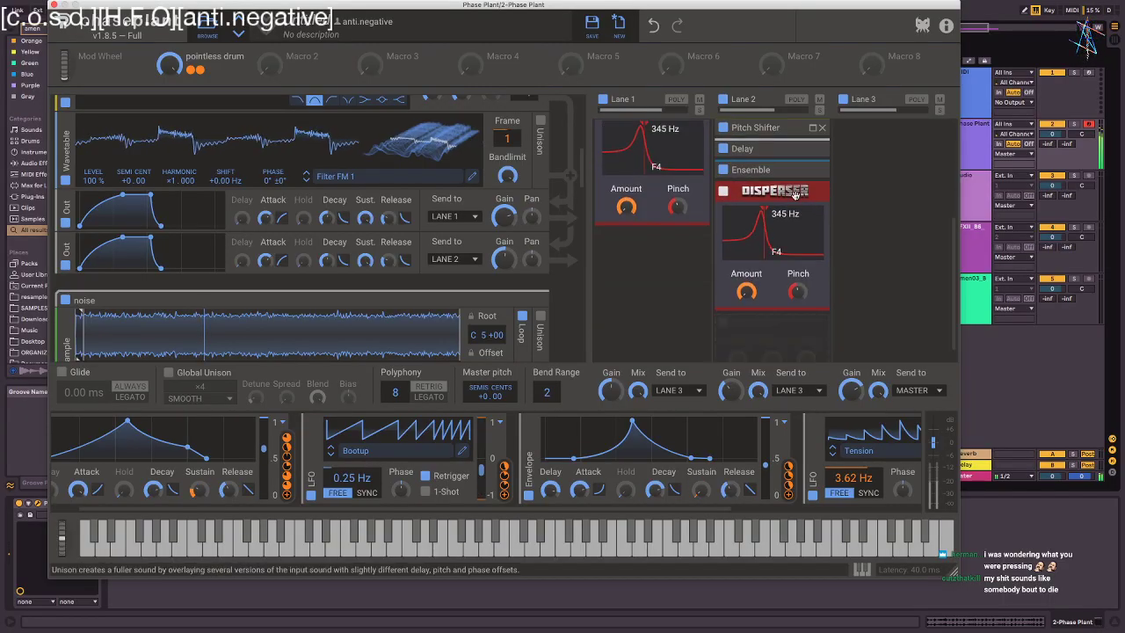
scroll(756, 211, up, 1)
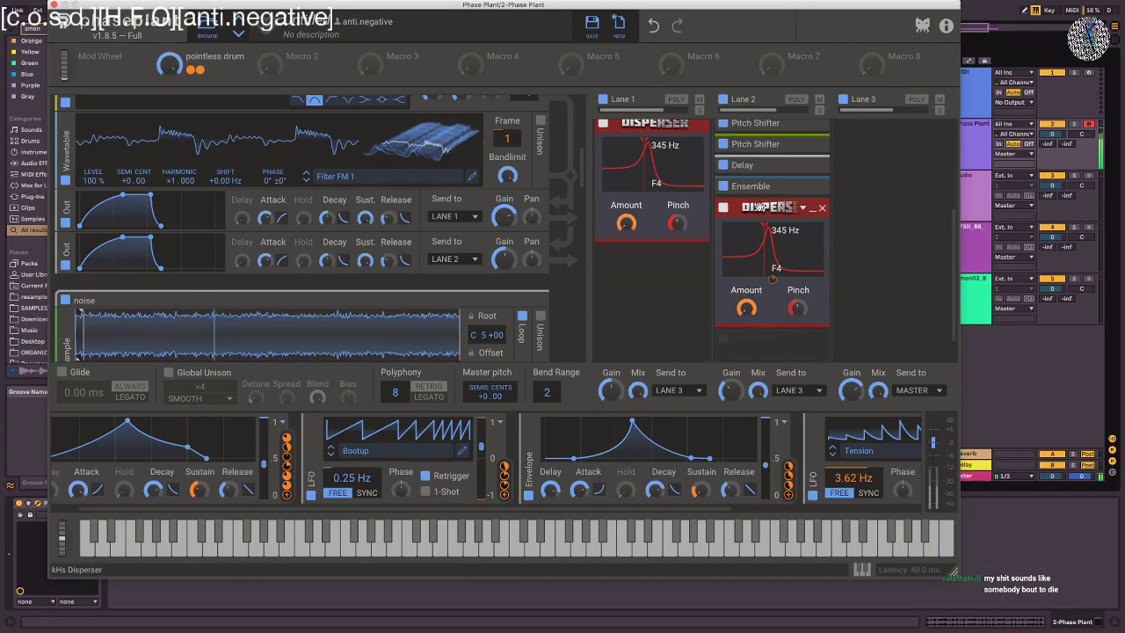
click(742, 165)
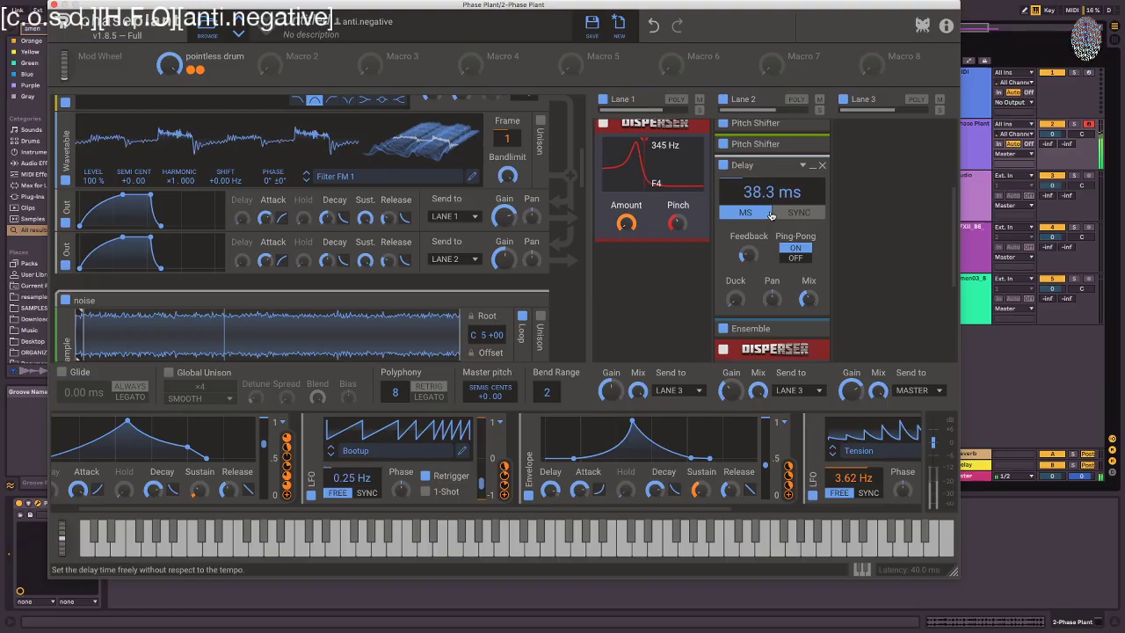
drag(772, 192, 772, 200)
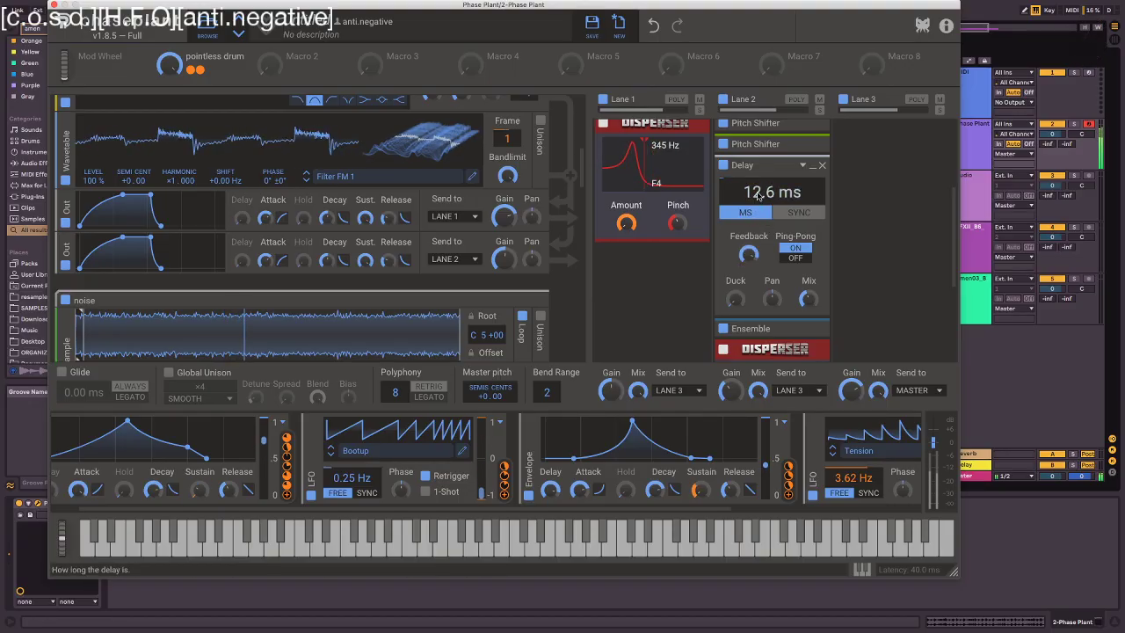
- Assign the Bootup LFO to the Lane 2 Delay's time with a modulation depth of about -18 %
click(503, 494)
drag(771, 208, 771, 218)
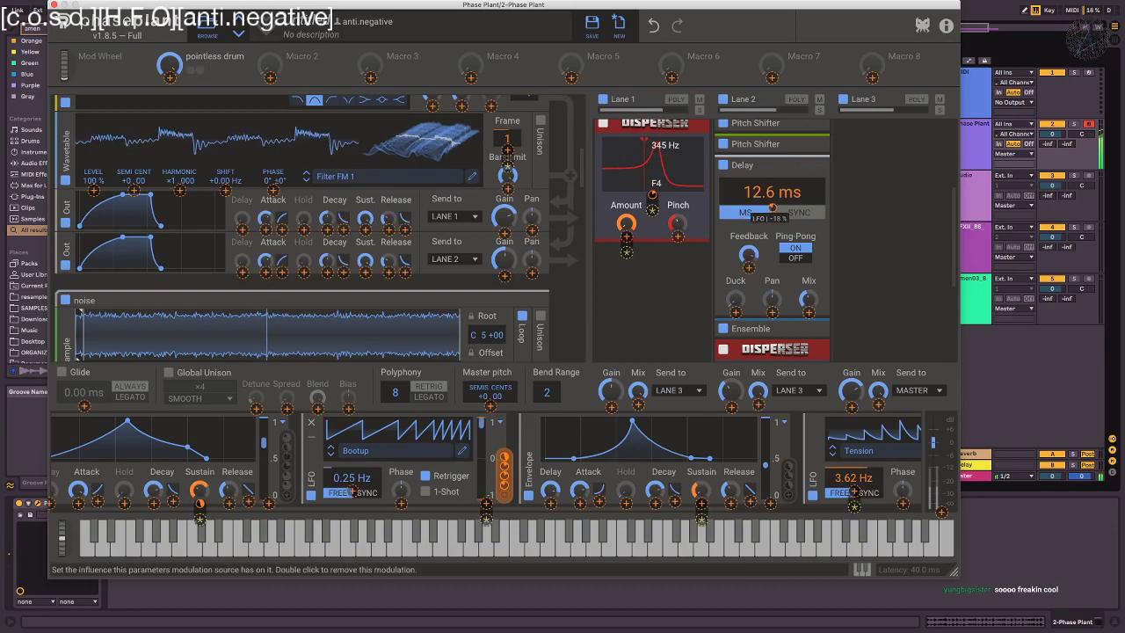
click(754, 256)
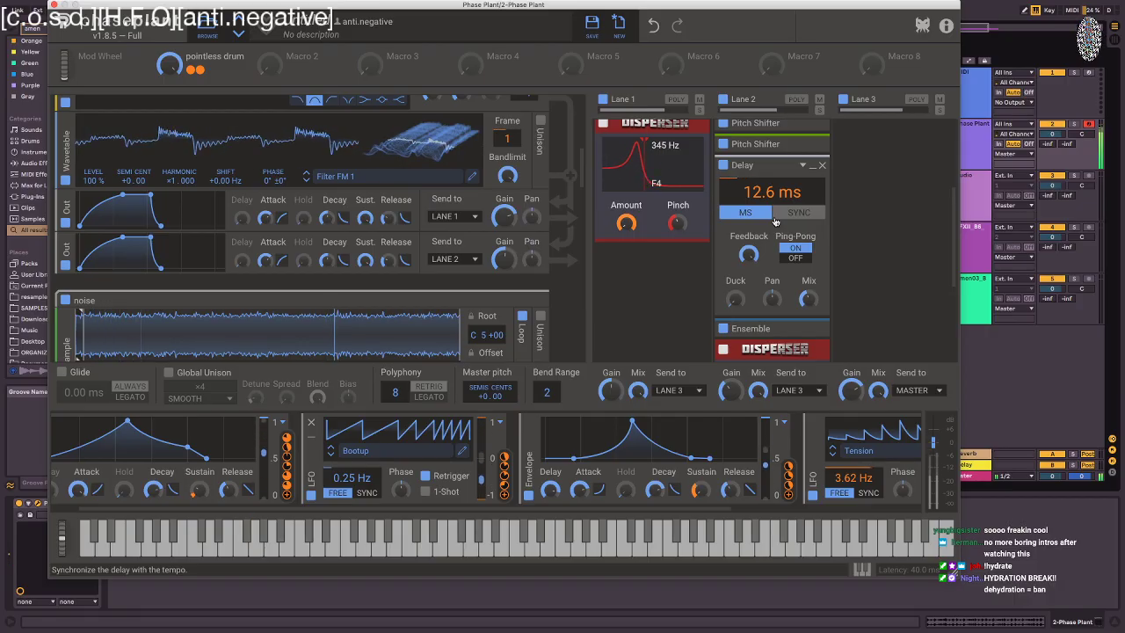
- Set the Lane 2 Delay's time to 17.4 ms and adjust the decay of the Lane 3 Reverb
drag(762, 195, 762, 183)
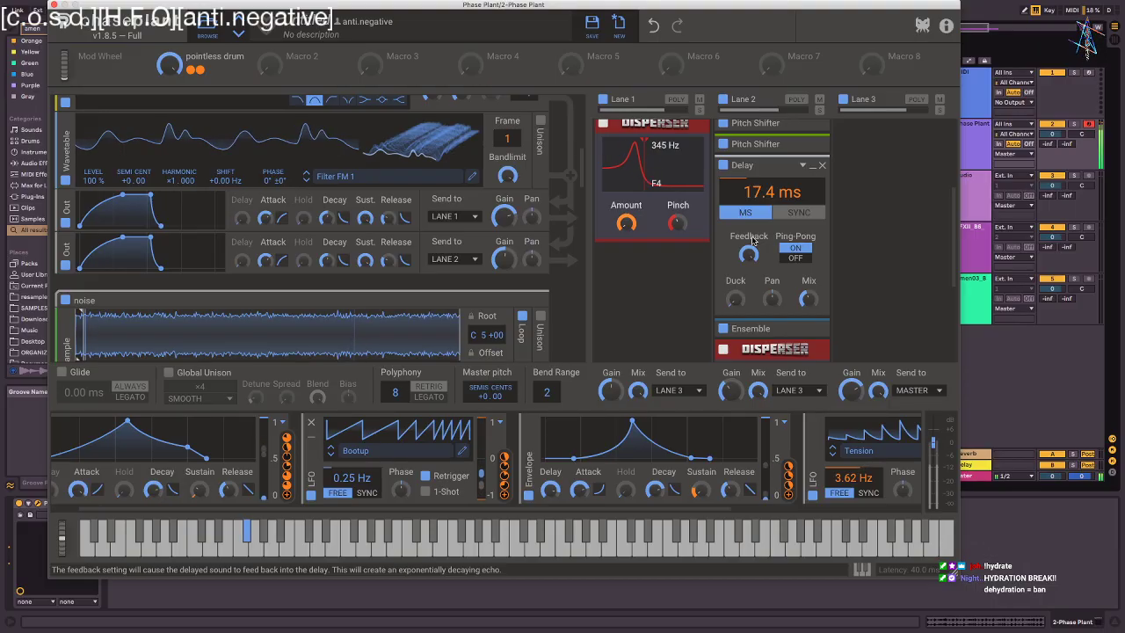
scroll(936, 181, up, 4)
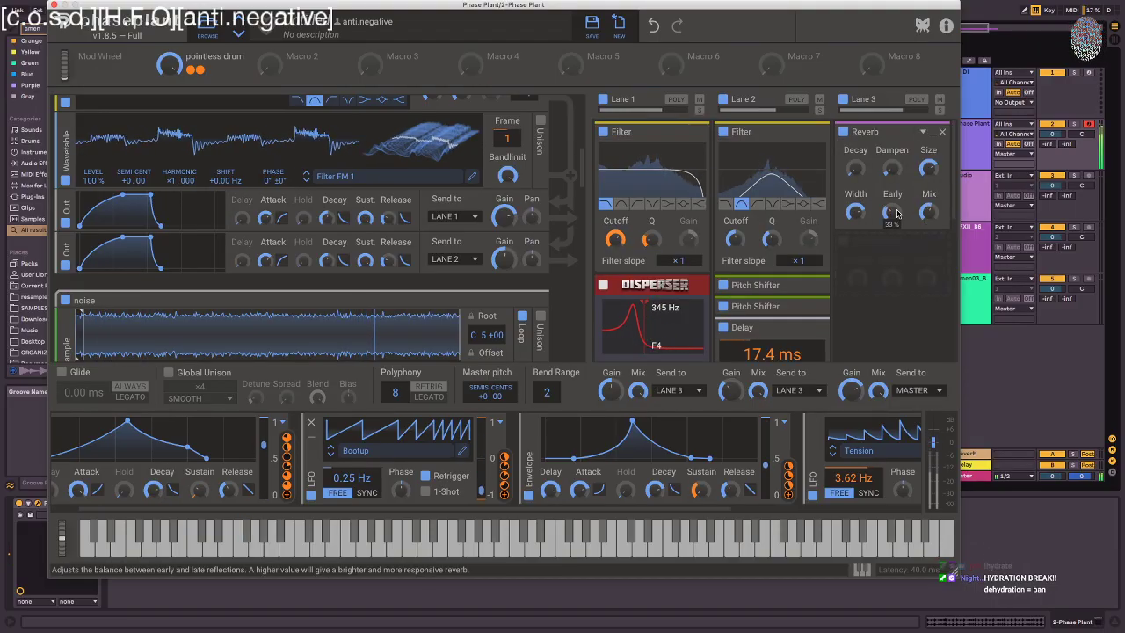
mouse_move(852, 165)
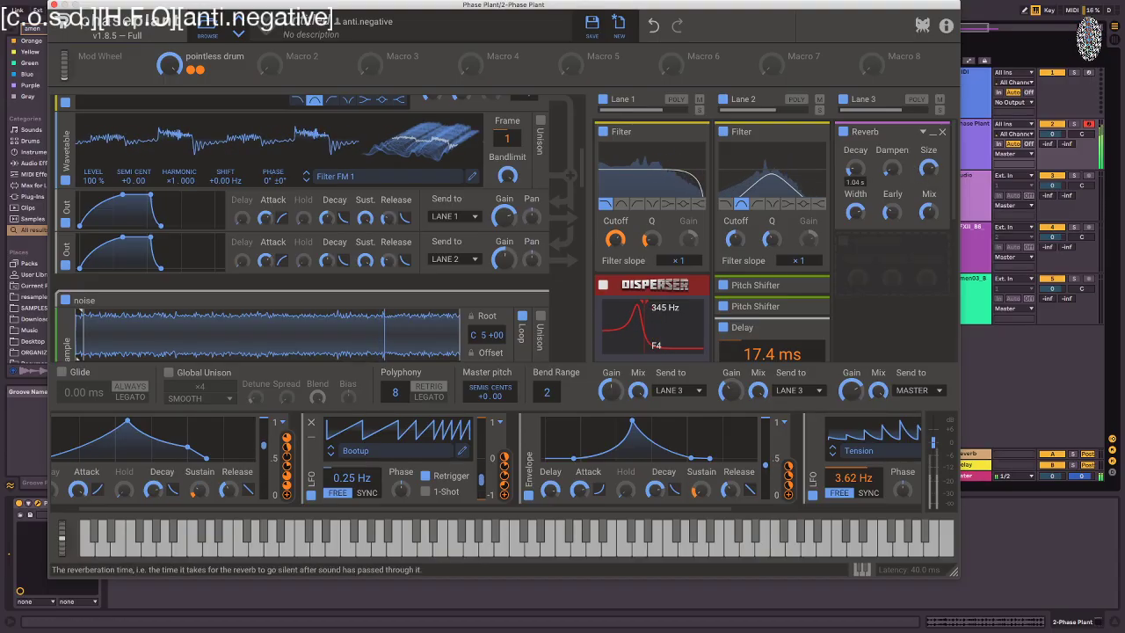
drag(853, 167, 853, 180)
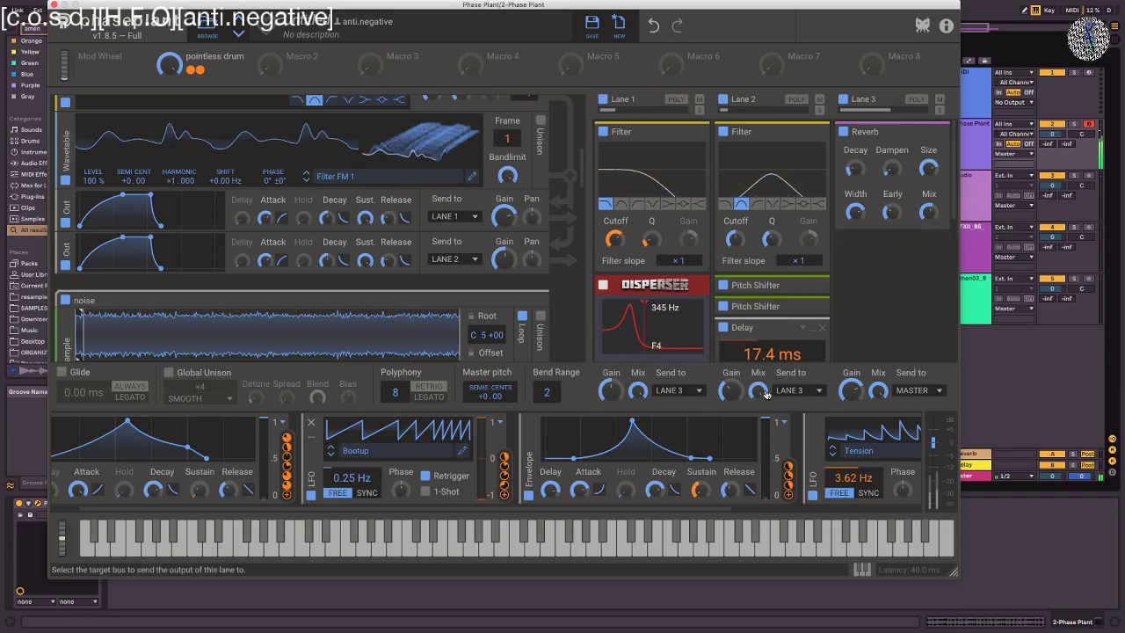
- Turn the pointless drum macro down to zero and adjust the Lane 2 Delay's feedback
drag(171, 66, 171, 114)
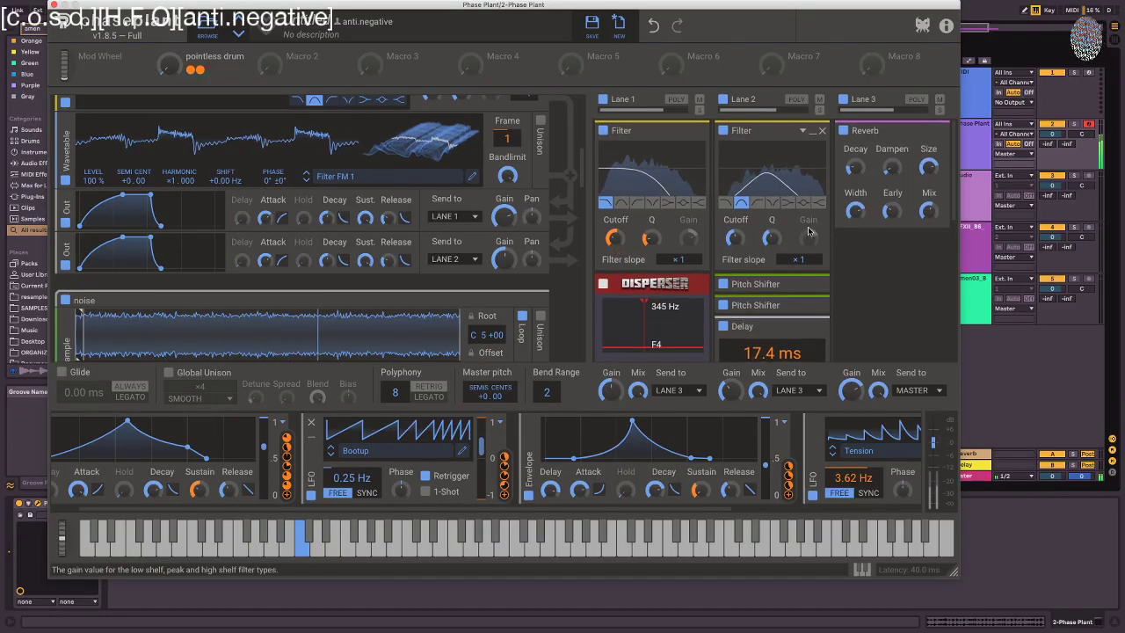
scroll(809, 231, down, 5)
drag(747, 160, 748, 138)
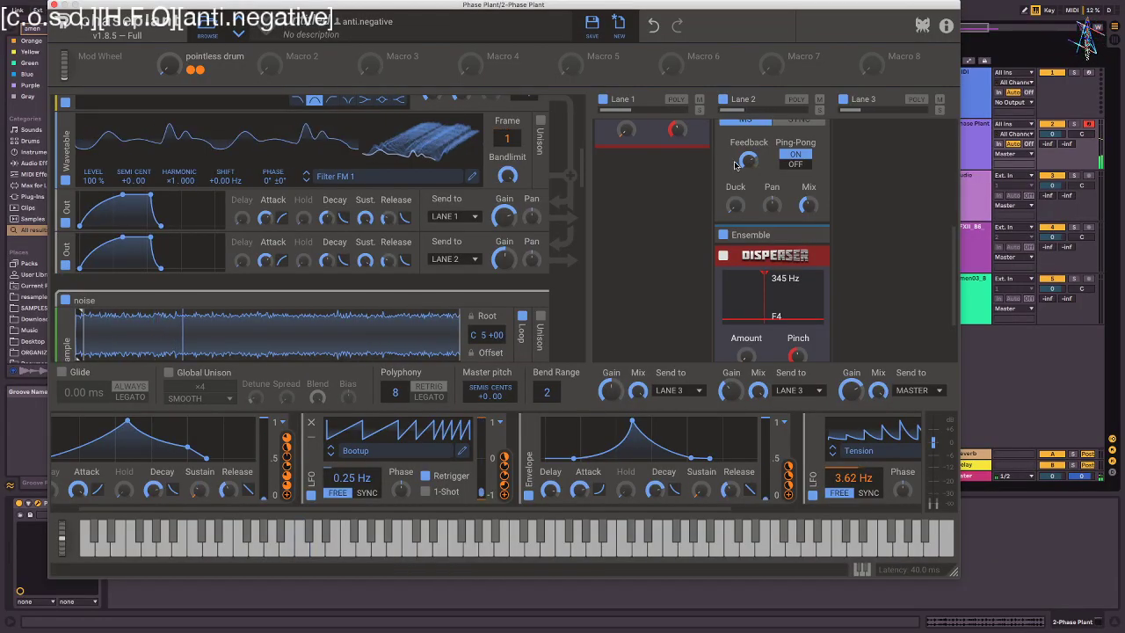
- Link Macro 2 to the Lane 2 Delay's feedback with an adjusted modulation amount and rename the macro metallixx
click(291, 69)
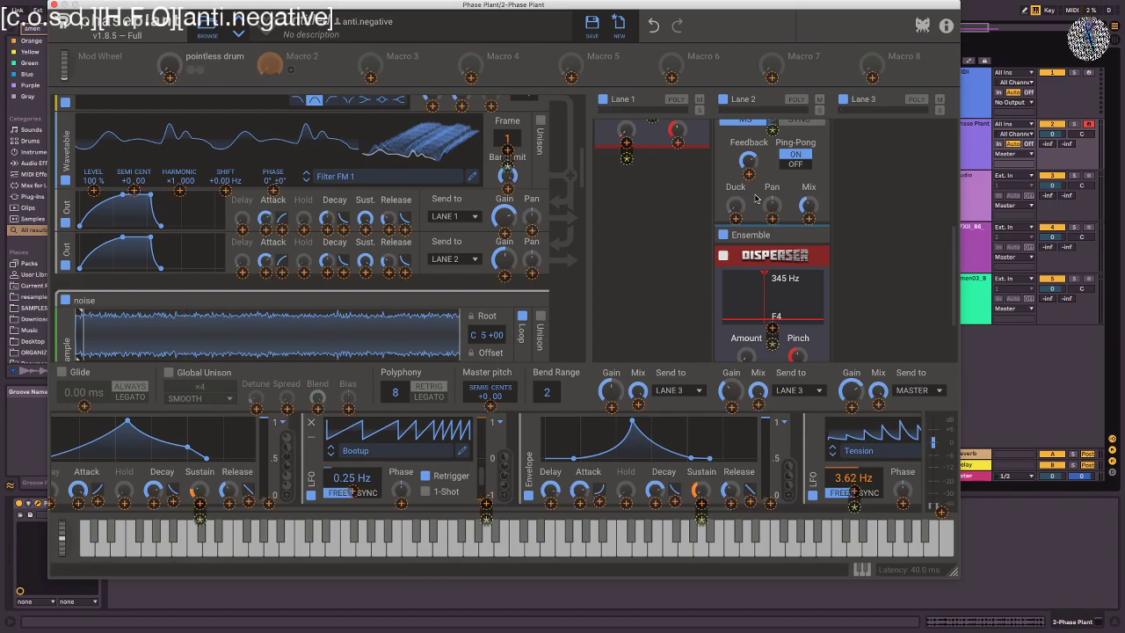
drag(748, 174, 749, 157)
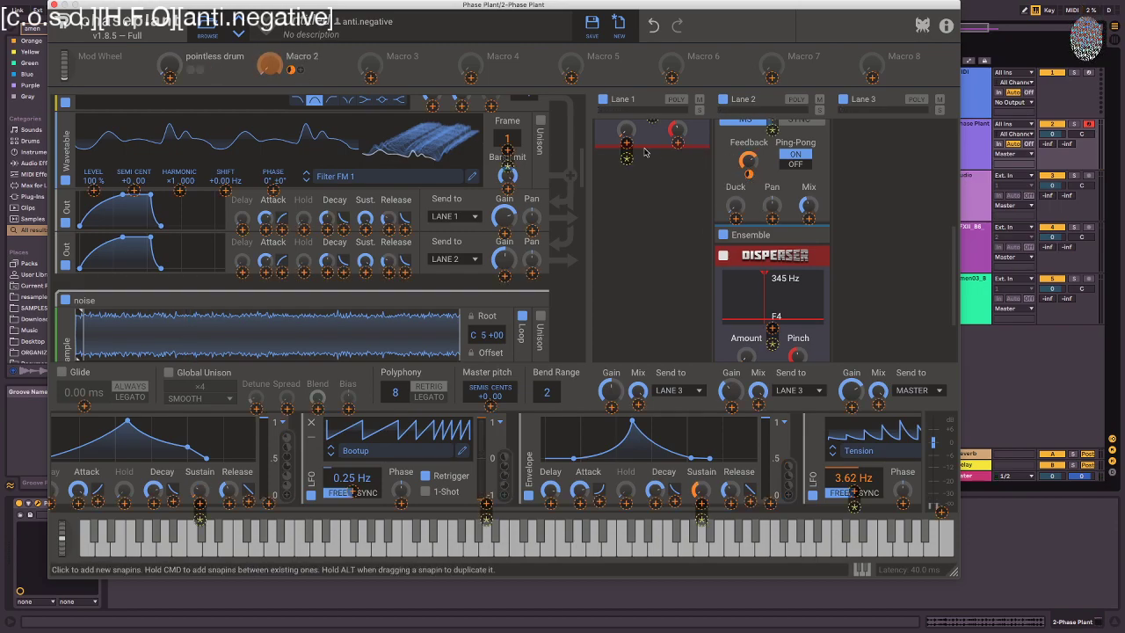
click(245, 70)
drag(750, 159, 750, 165)
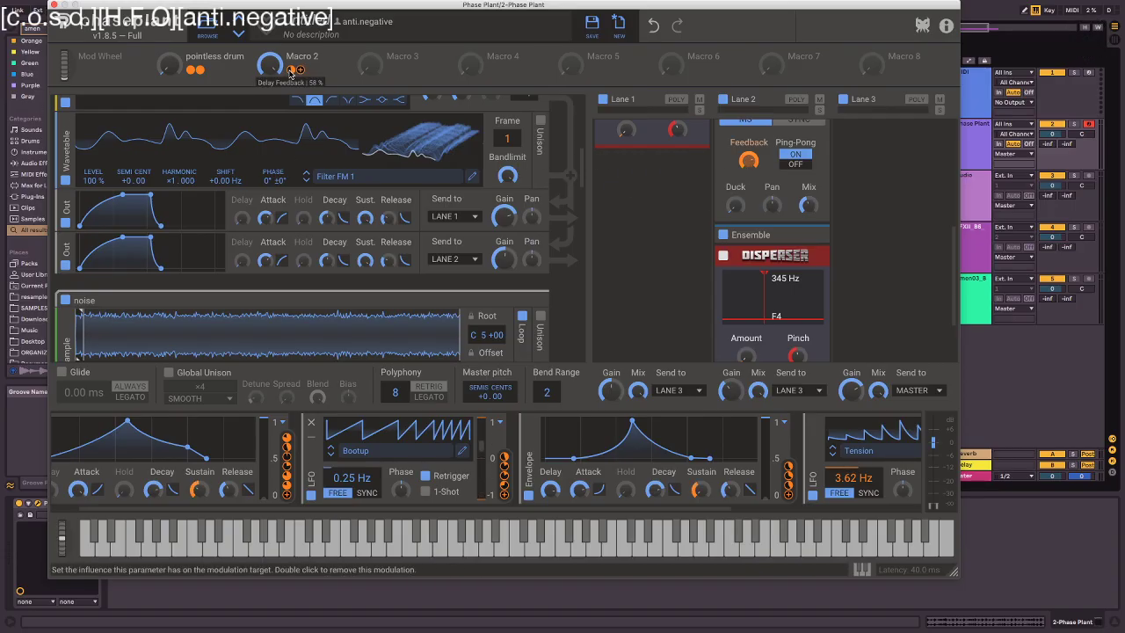
drag(291, 70, 291, 109)
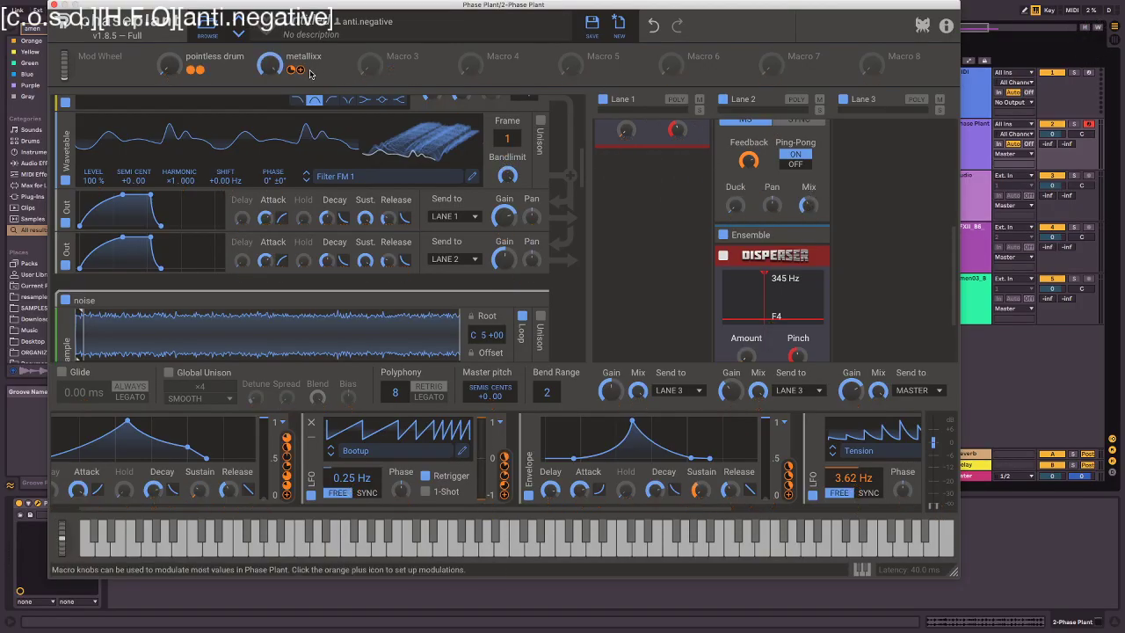
- Link the metallixx macro to the Lane 2 Delay's mix and to the amount of its delay time modulation
drag(301, 69, 807, 212)
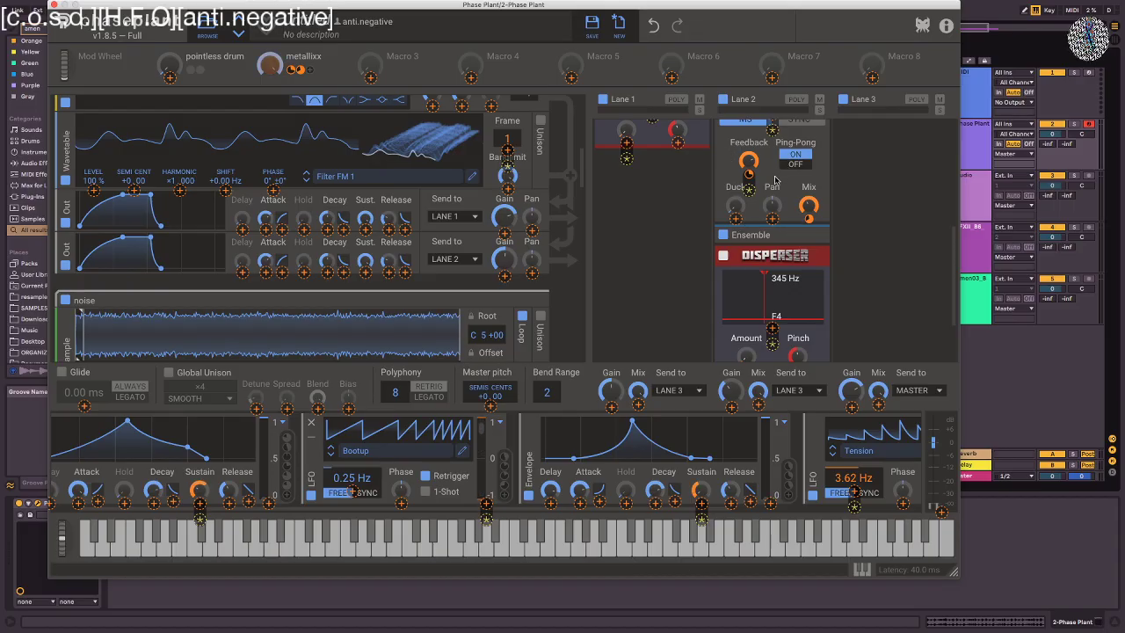
scroll(768, 206, up, 4)
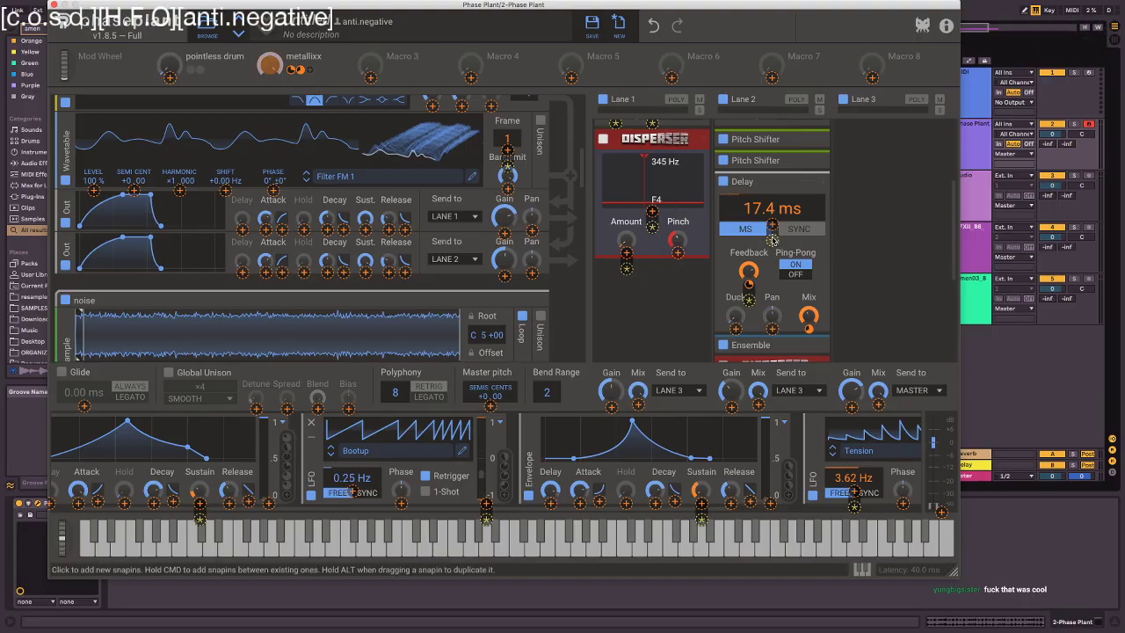
click(771, 236)
drag(837, 306, 835, 307)
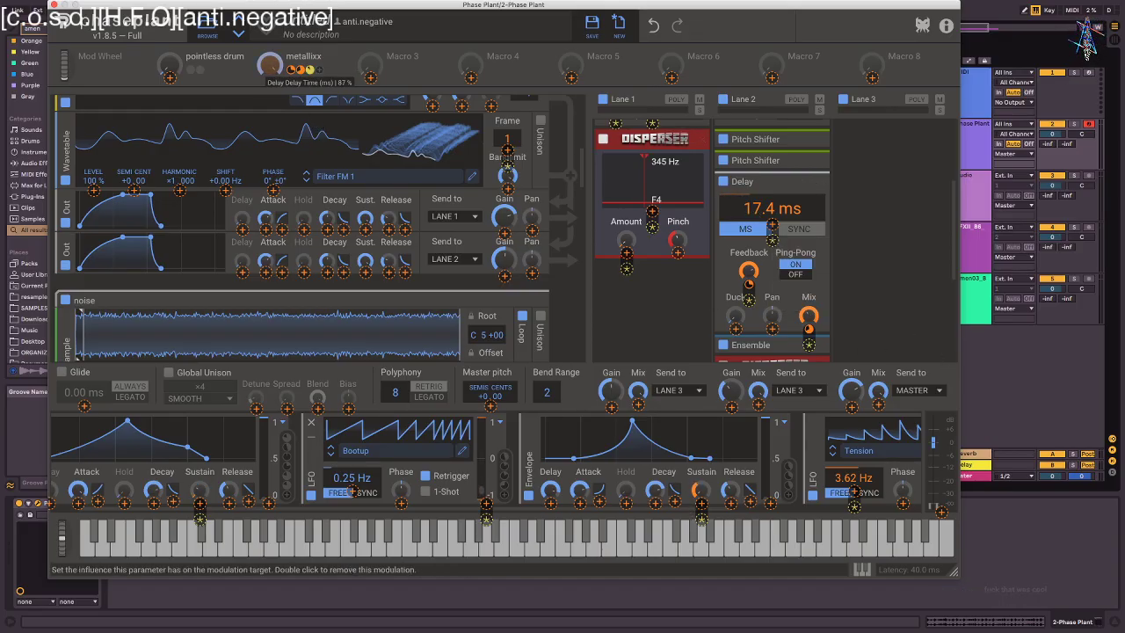
drag(310, 69, 310, 21)
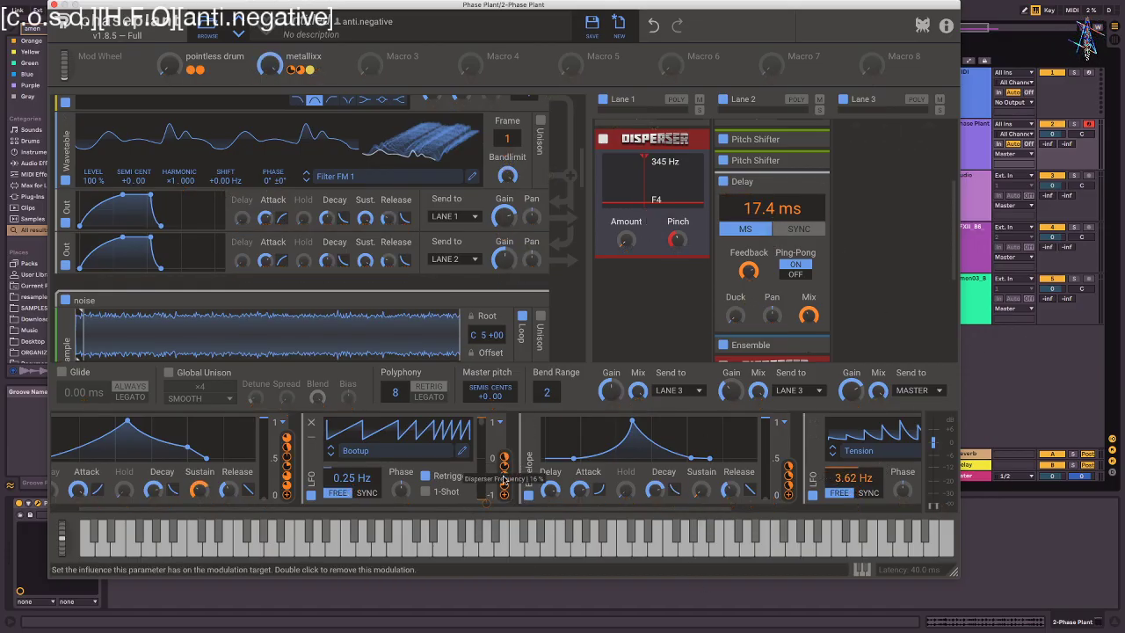
- Adjust the Bootup LFO's influence on the Disperser frequency and turn the metallixx macro down to zero
drag(503, 476, 503, 403)
drag(269, 65, 270, 157)
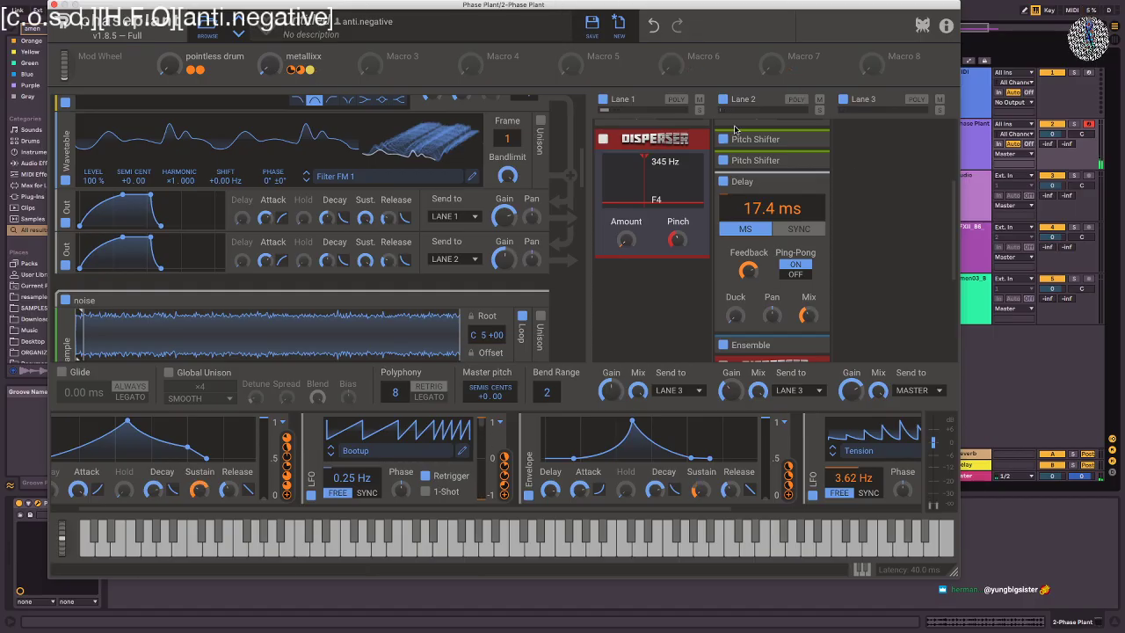
- Sweep the pointless drum and metallixx macros through their ranges, leaving pointless drum at zero and metallixx partly raised
scroll(949, 198, up, 4)
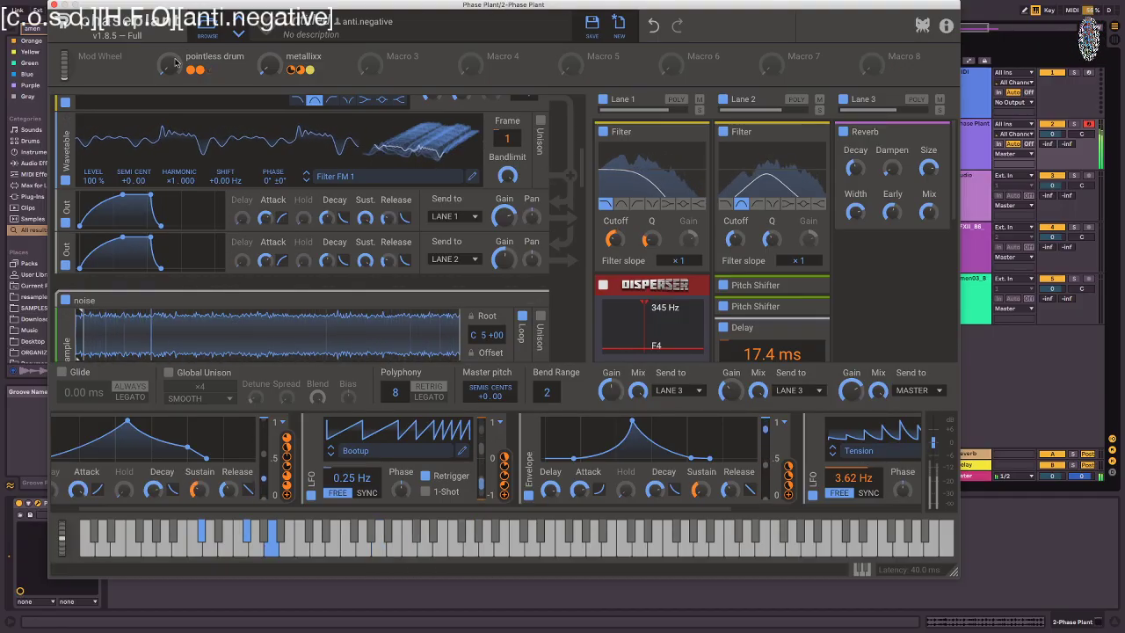
drag(169, 64, 170, 8)
drag(270, 65, 270, 8)
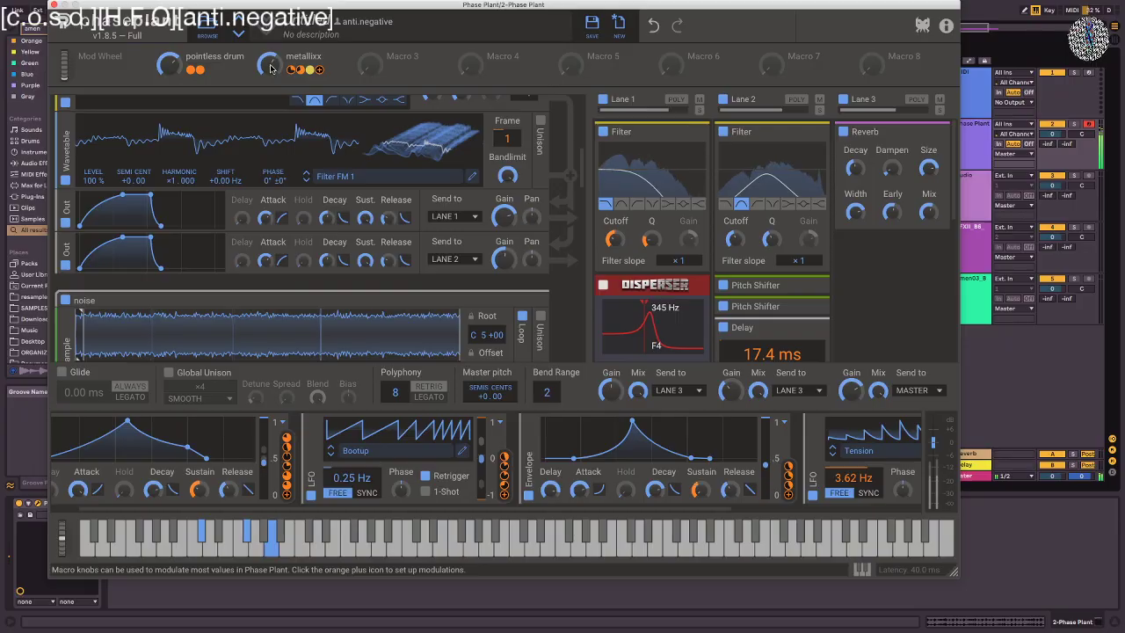
drag(170, 64, 170, 39)
drag(270, 65, 270, 57)
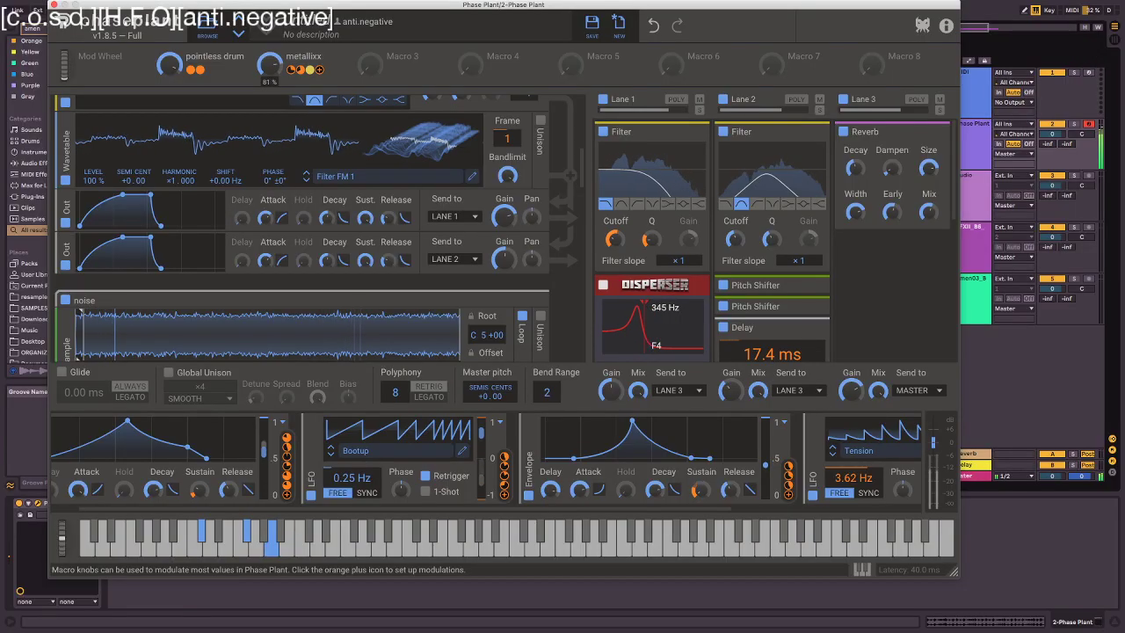
drag(176, 75, 176, 145)
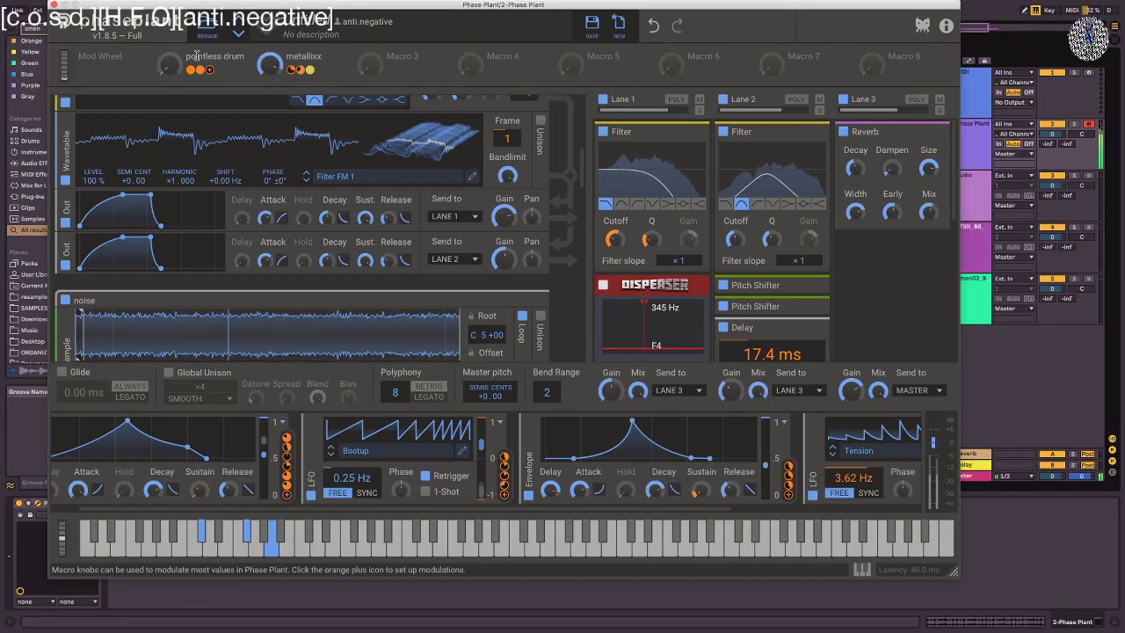
drag(268, 64, 269, 79)
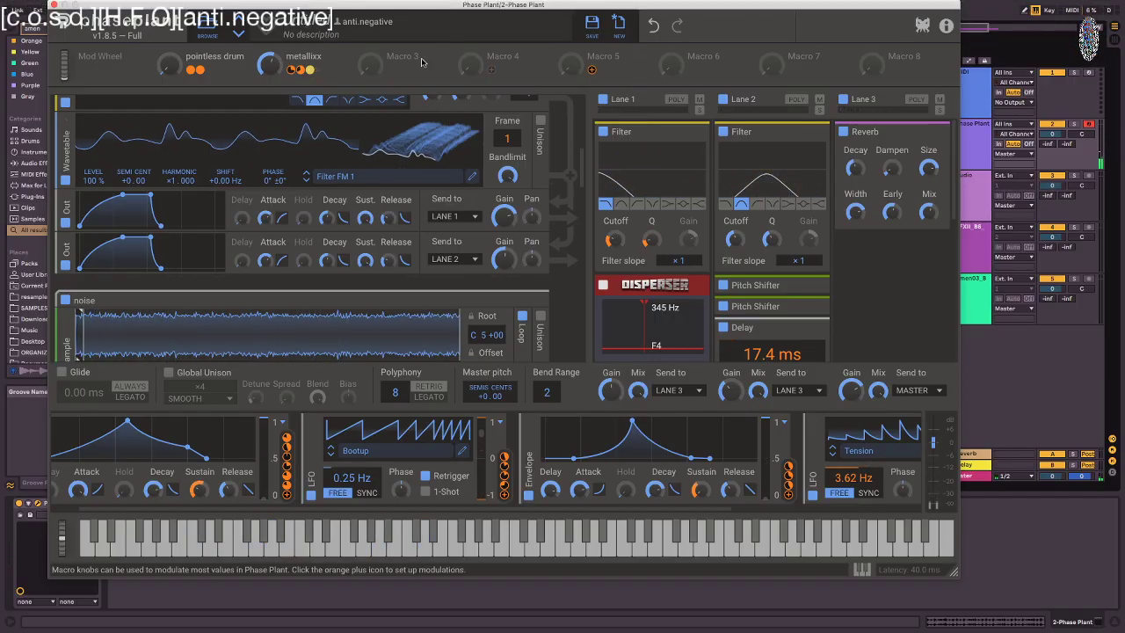
- Fine-tune the Lane 1 Filter's cutoff and set the Bootup LFO's rate to 0.12 Hz
drag(613, 243, 614, 239)
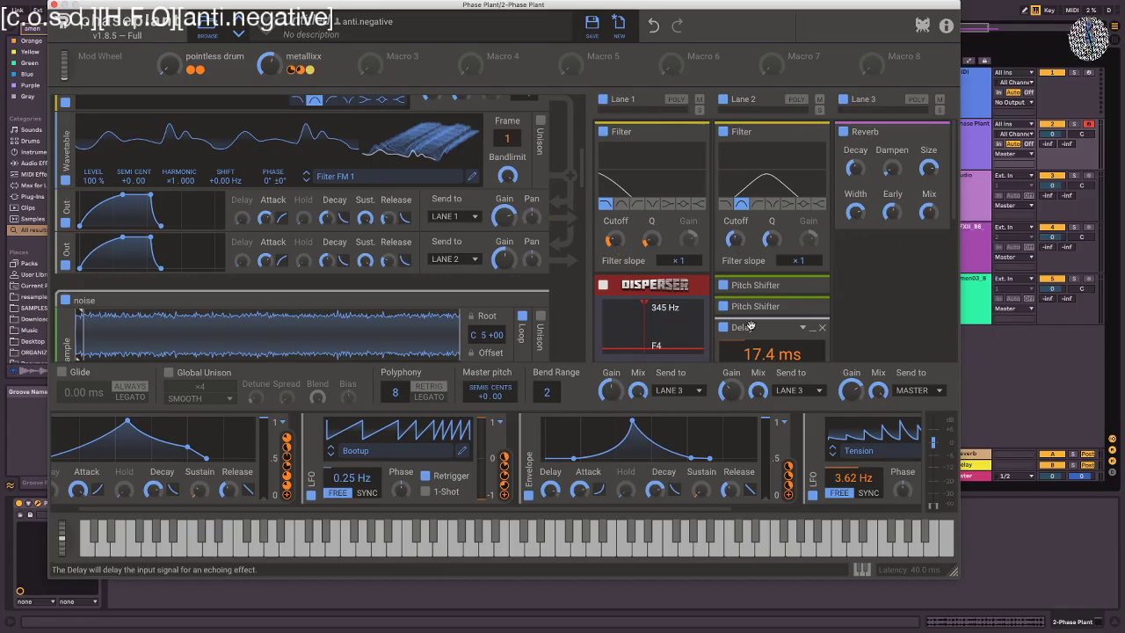
scroll(142, 136, down, 2)
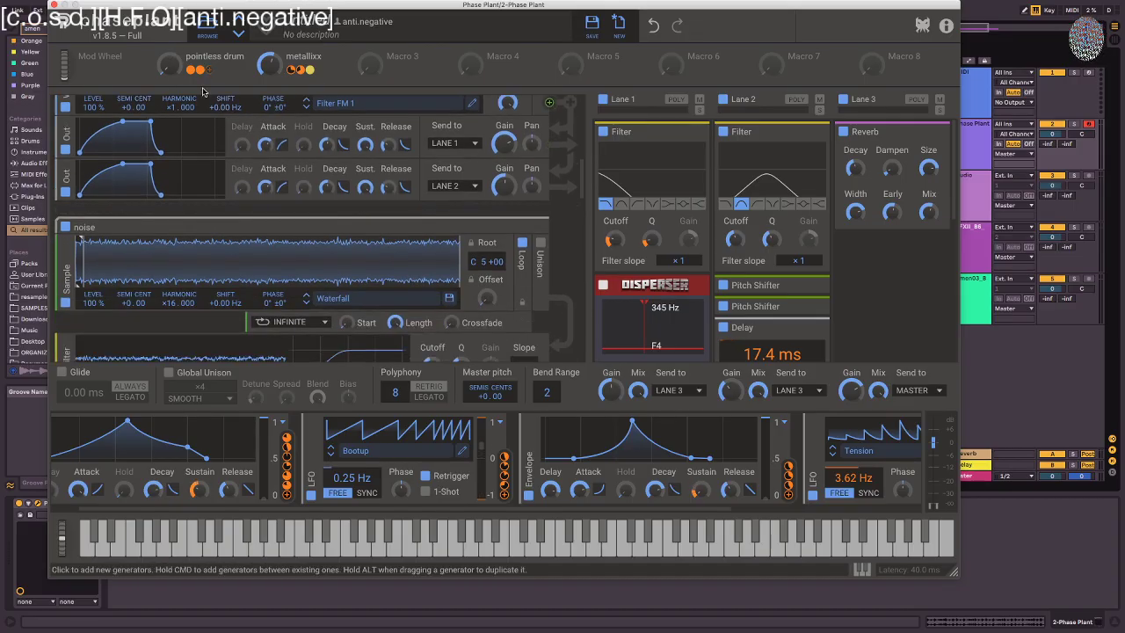
scroll(141, 96, down, 2)
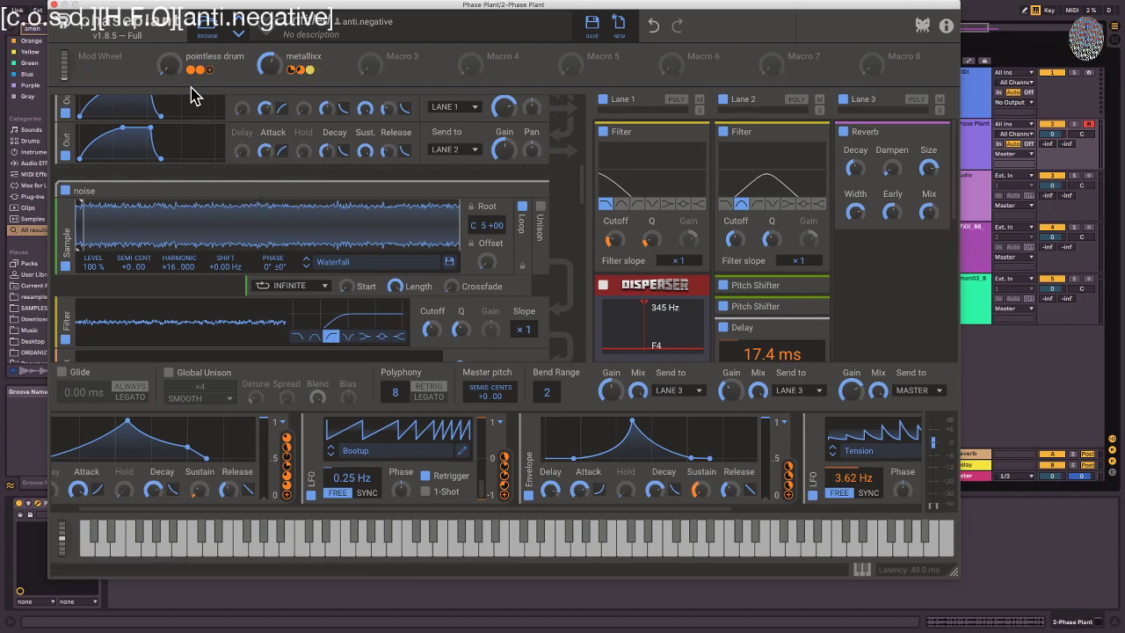
scroll(476, 329, down, 3)
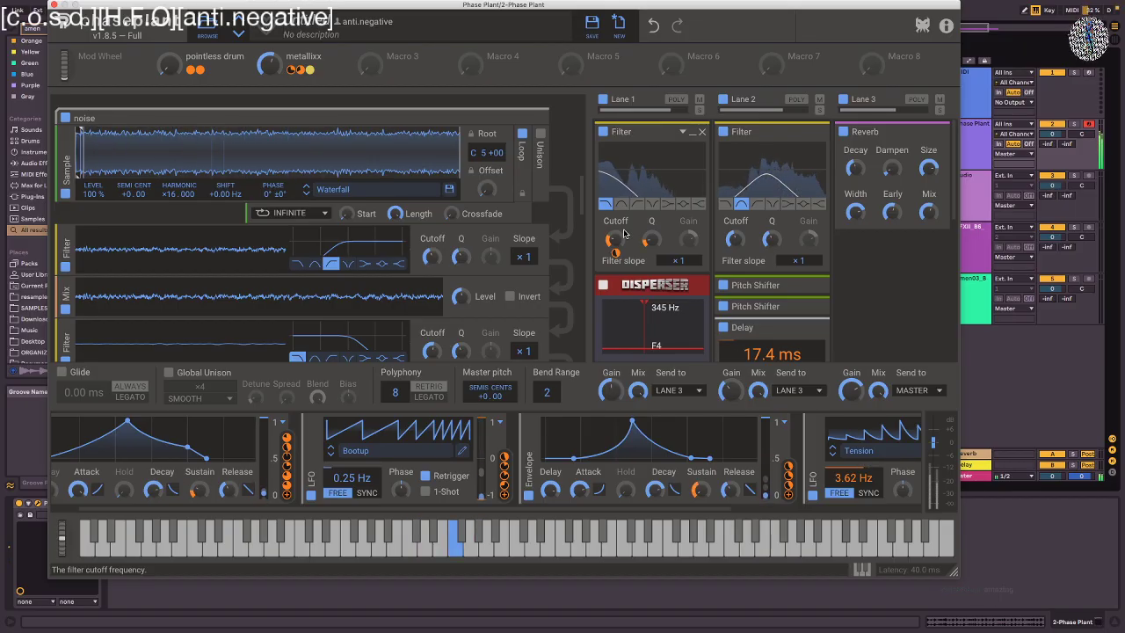
mouse_move(269, 65)
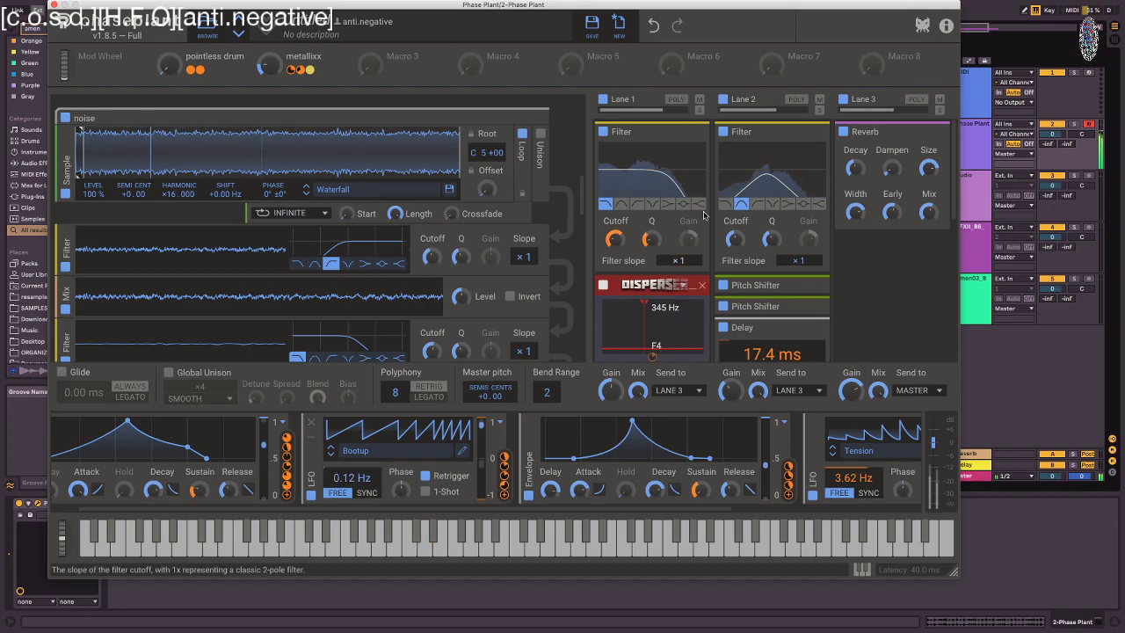
- Add a Ladder Filter after the Lane 3 Reverb, enable Saturate and adjust its cutoff
mouse_move(855, 167)
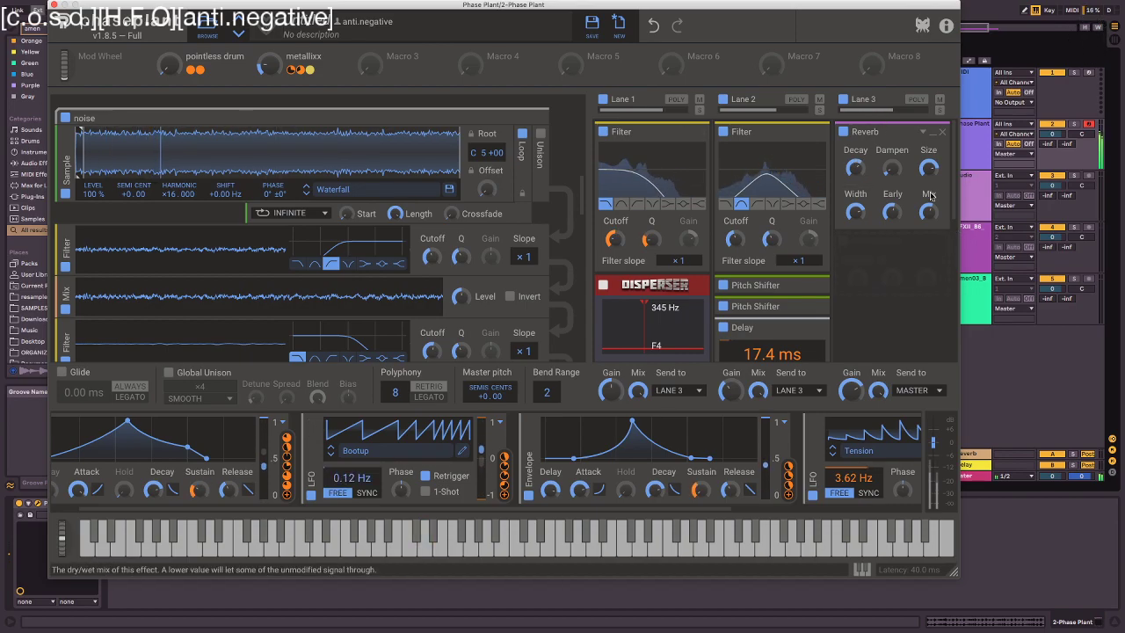
click(845, 249)
click(818, 387)
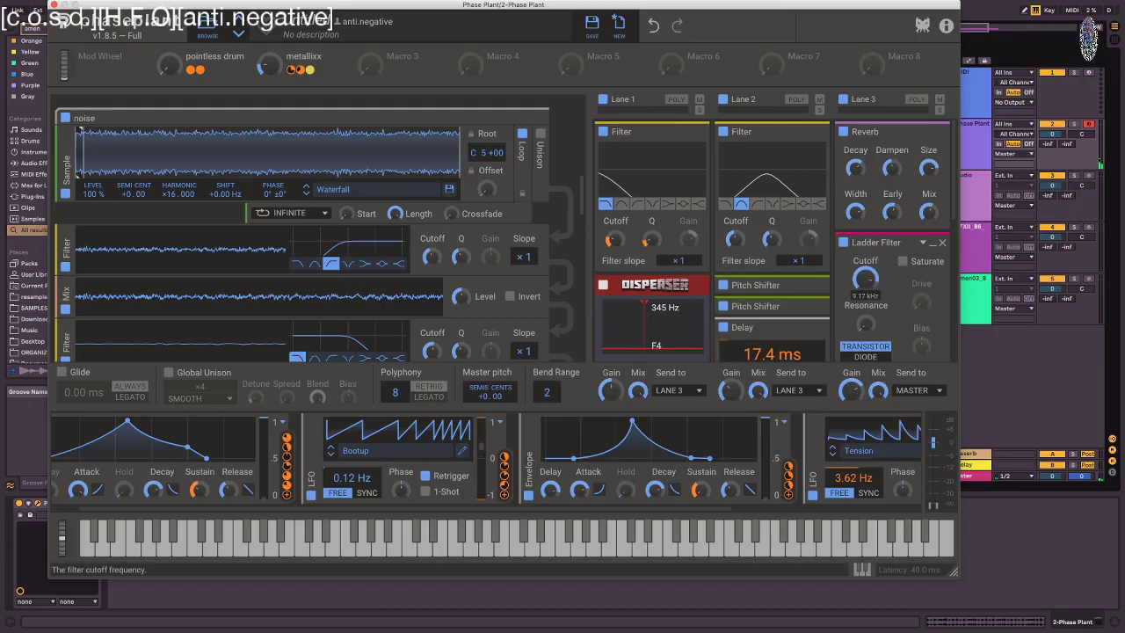
click(900, 261)
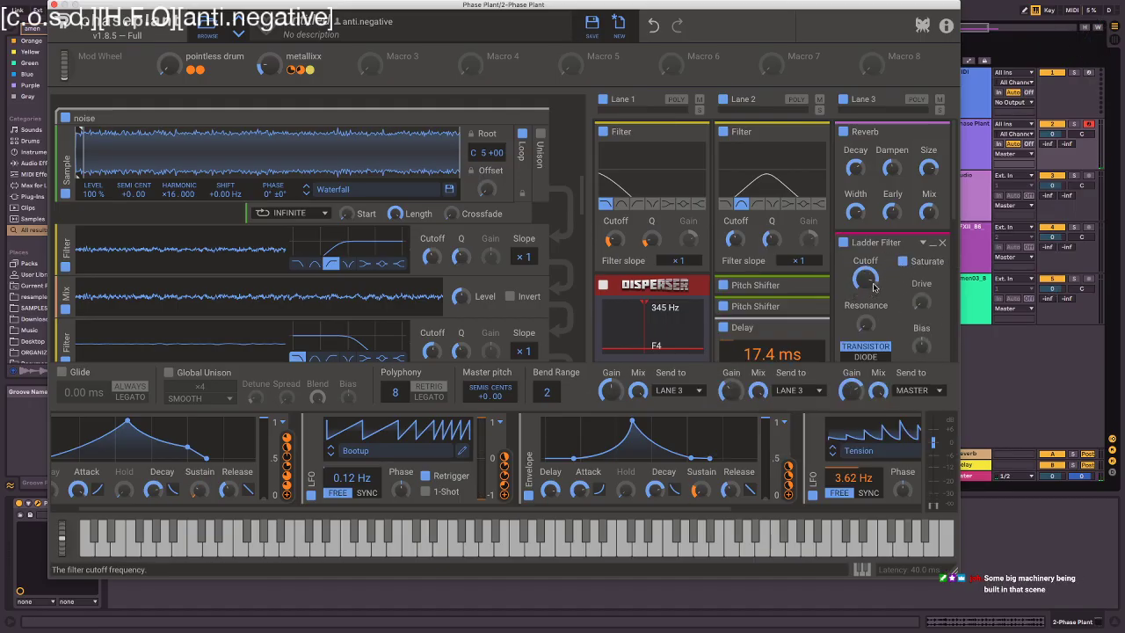
drag(865, 278, 870, 286)
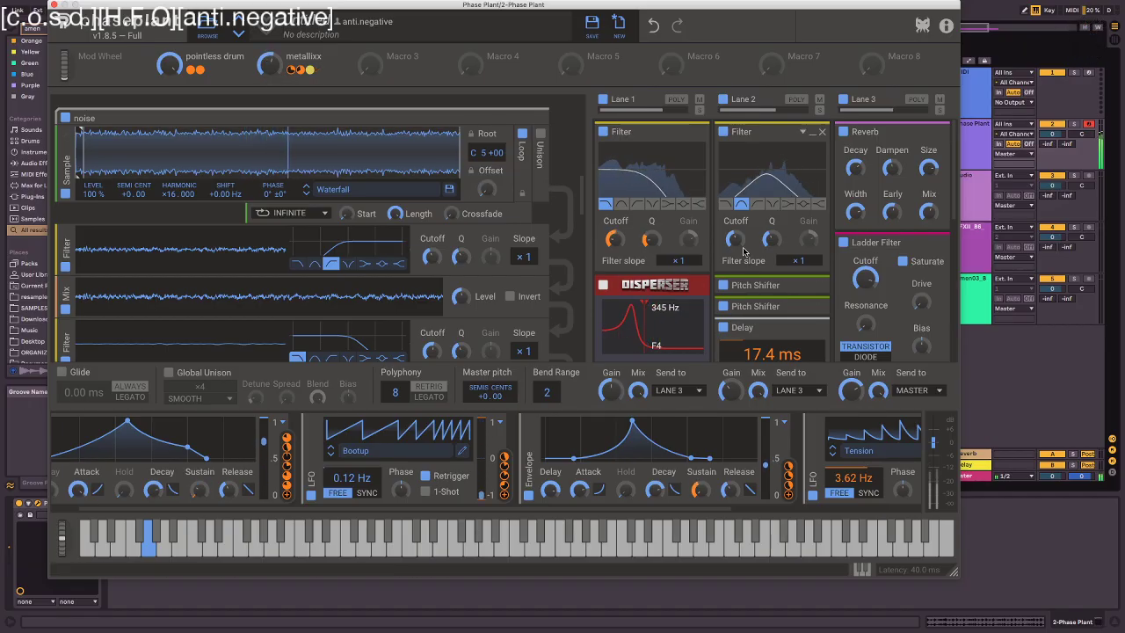
- Set the Lane 2 Filter's cutoff to 310 Hz and modulate it with the Bootup LFO at 78%
drag(736, 239, 735, 214)
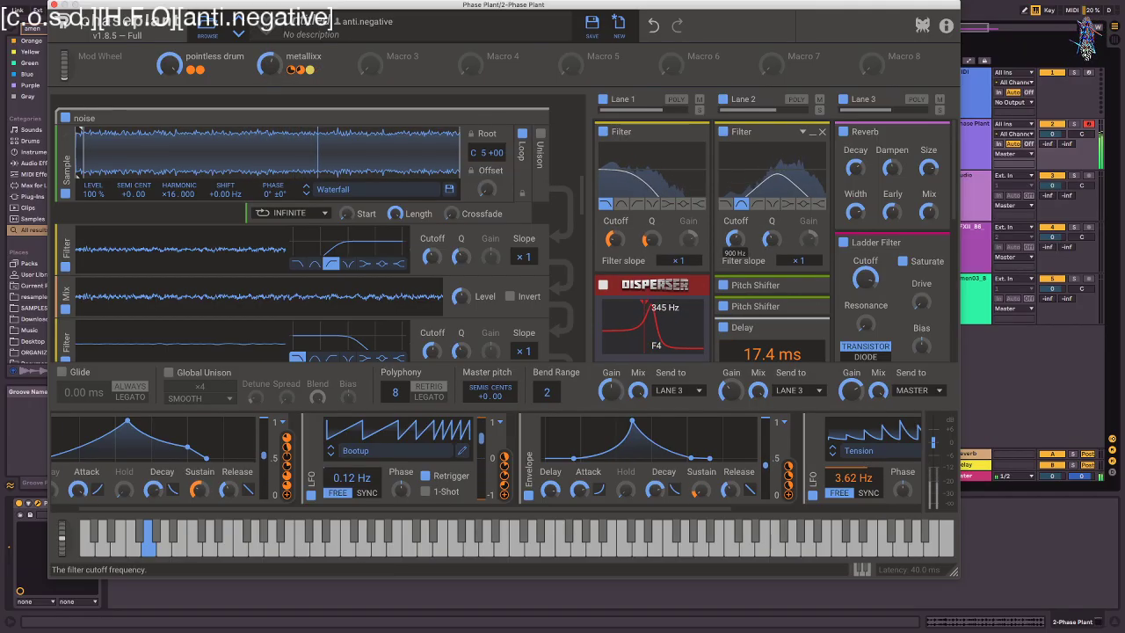
drag(500, 497, 737, 245)
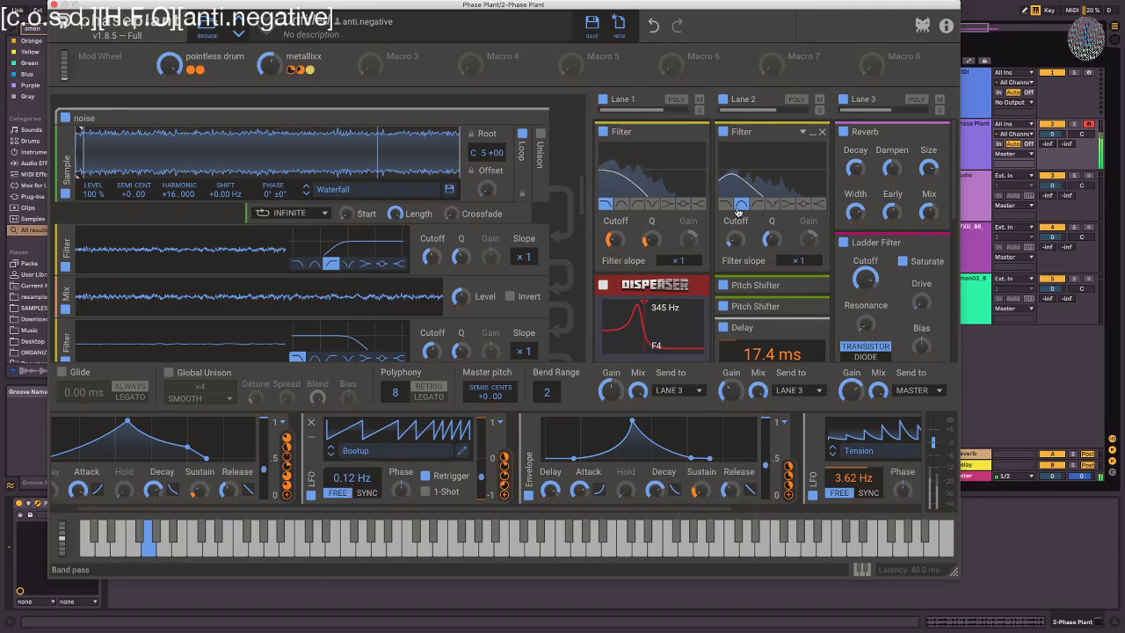
click(510, 493)
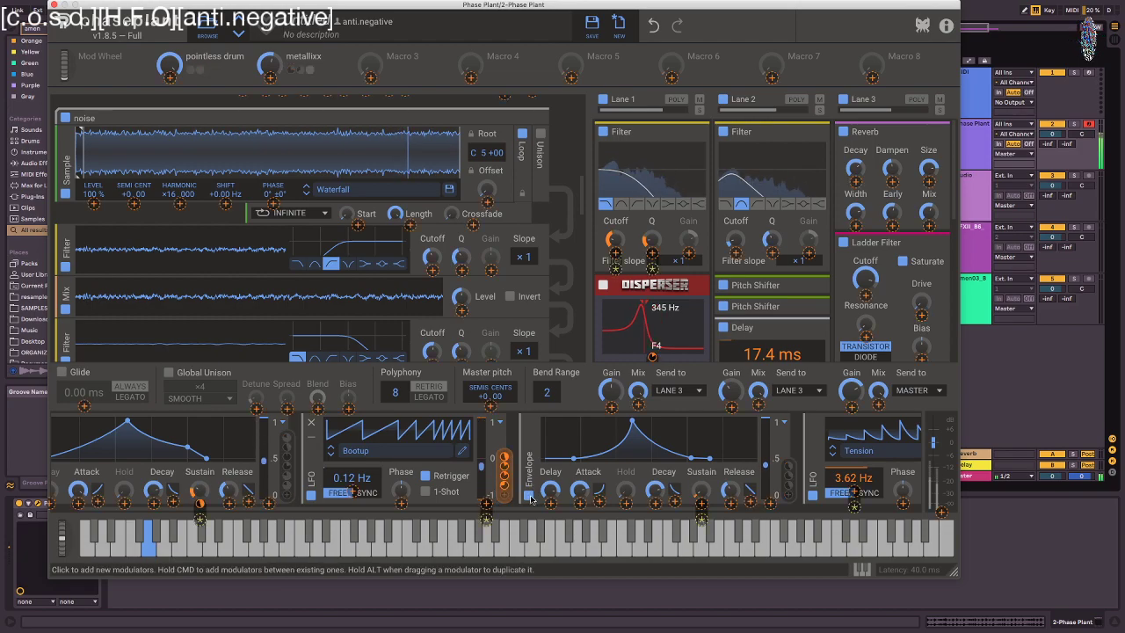
mouse_move(736, 252)
mouse_down()
mouse_move(735, 211)
mouse_move(734, 244)
mouse_up()
click(740, 216)
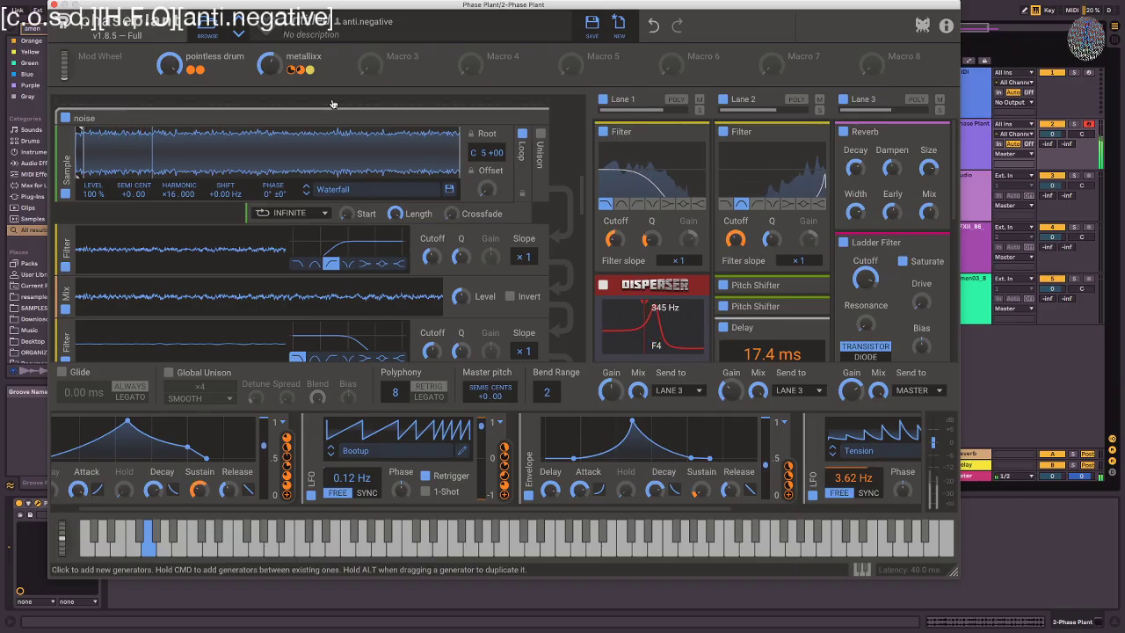
- Link the pointless drum macro to the LFO's modulation amount on the Lane 2 Filter cutoff at 100%
click(211, 71)
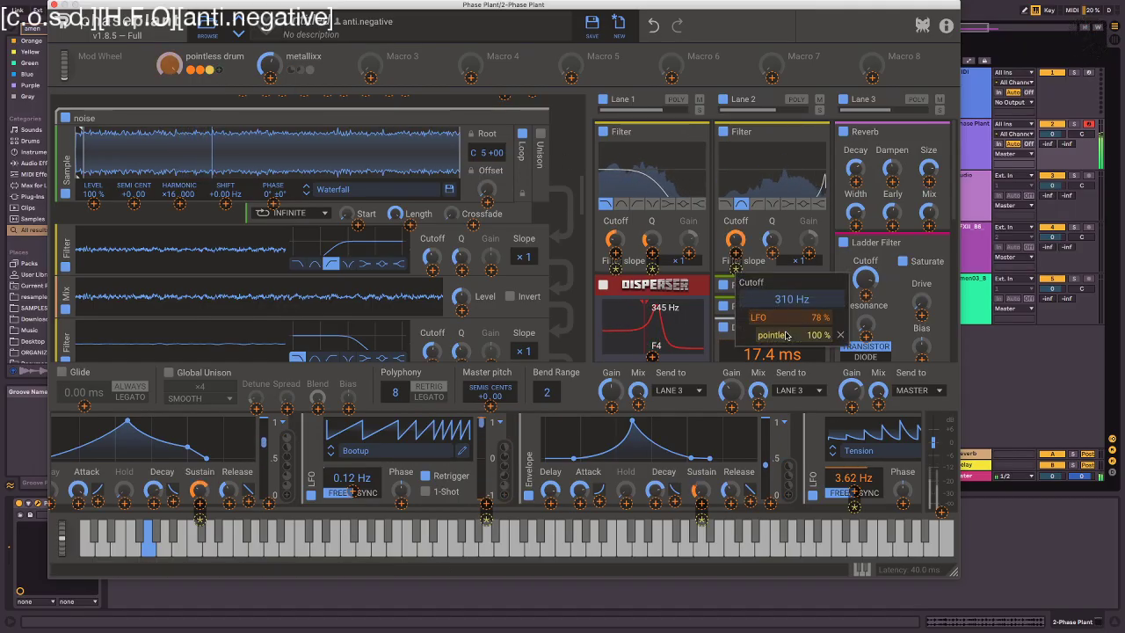
click(168, 107)
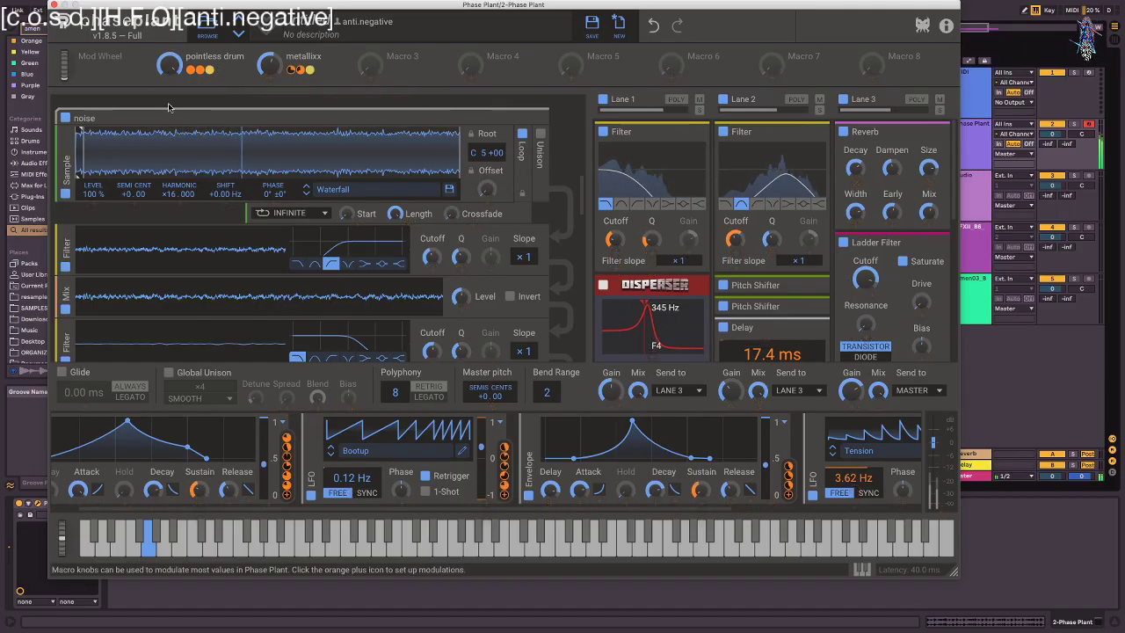
- Audition the patch with held notes while sweeping the pointless drum macro down and back up
drag(169, 65, 173, 60)
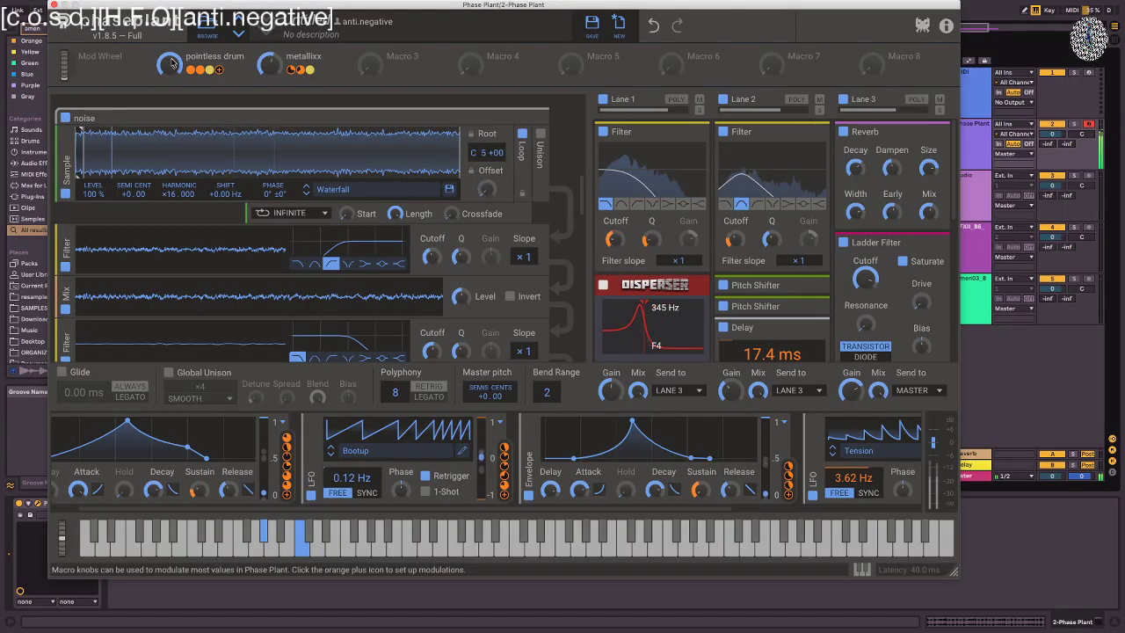
drag(173, 63, 169, 77)
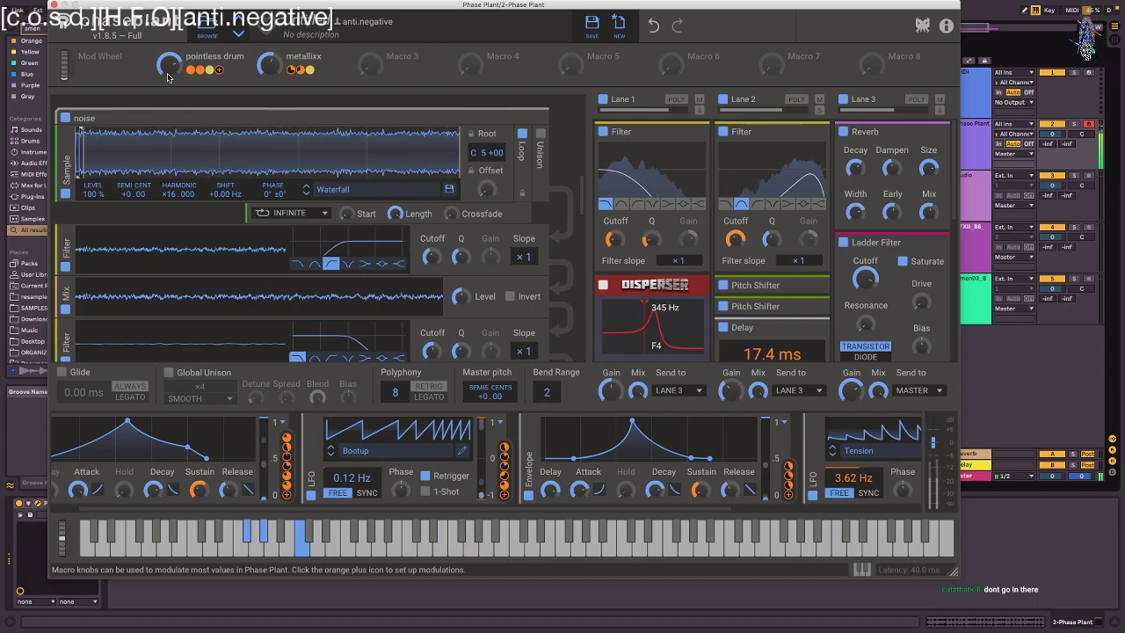
drag(168, 77, 171, 64)
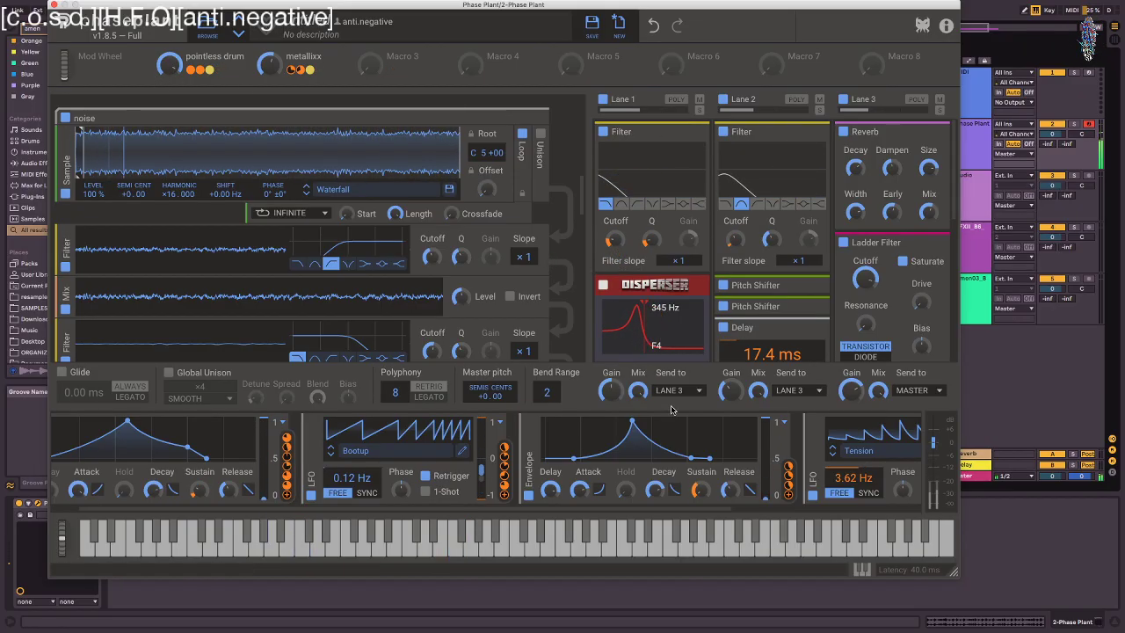
- Modulate the pointless drum macro and the Lane 1 Filter cutoff's LFO amount with the Bootup LFO, and turn the macro down to minimum
click(507, 499)
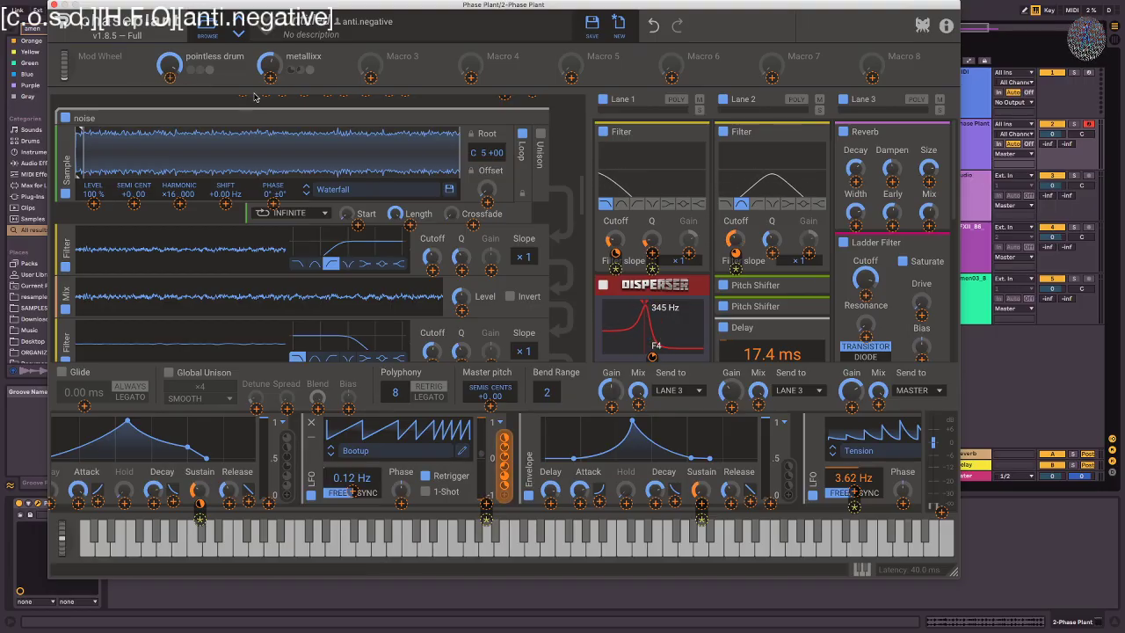
click(170, 78)
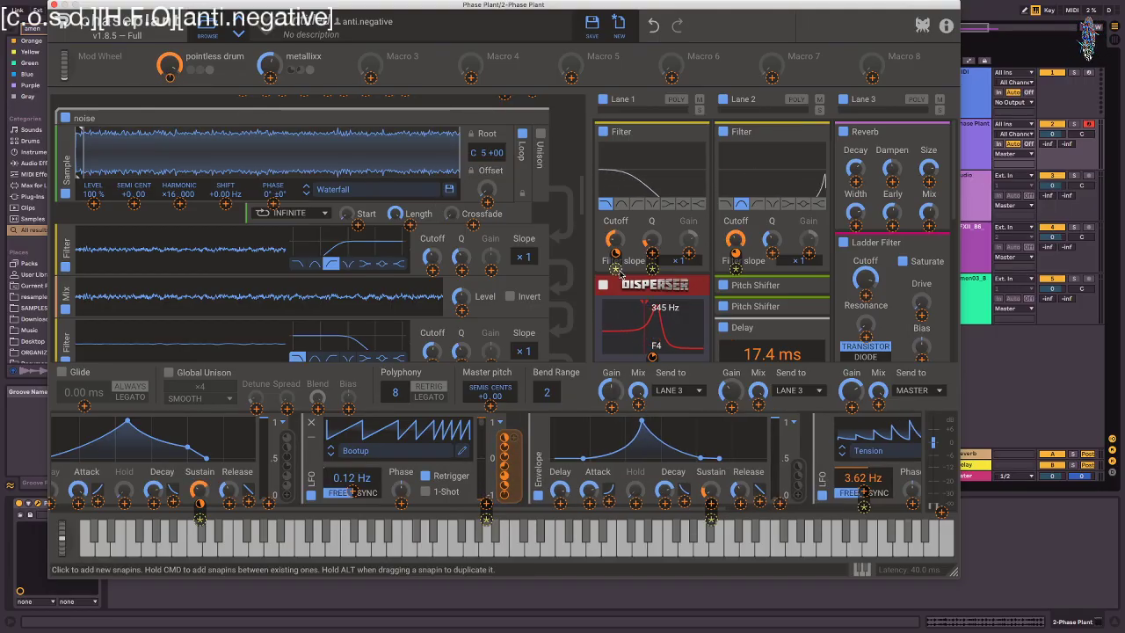
mouse_move(615, 269)
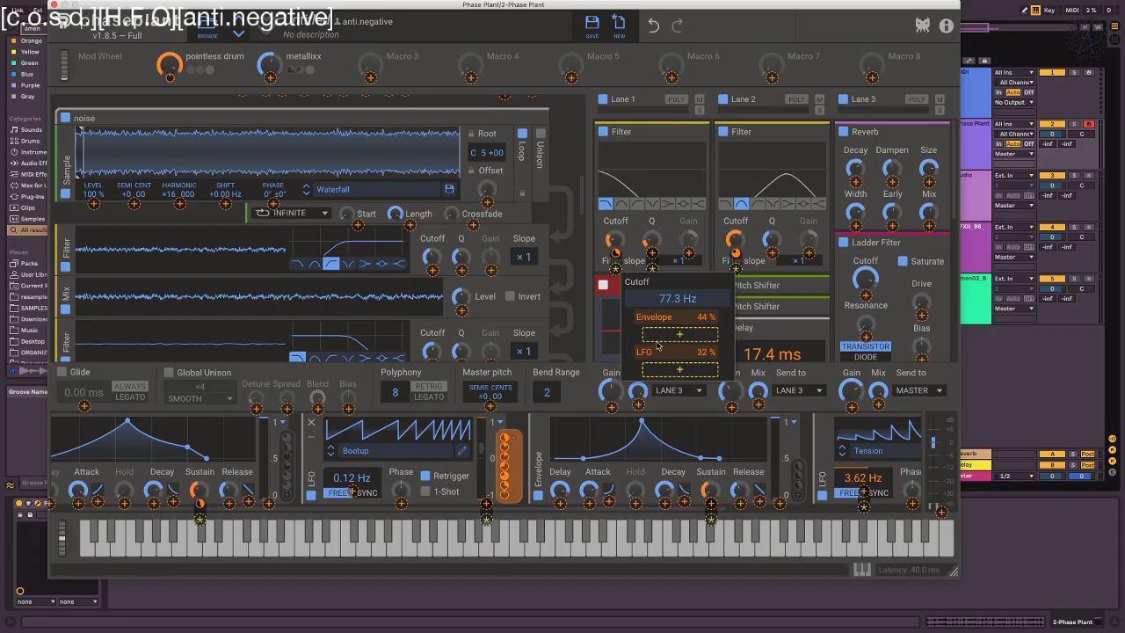
click(685, 372)
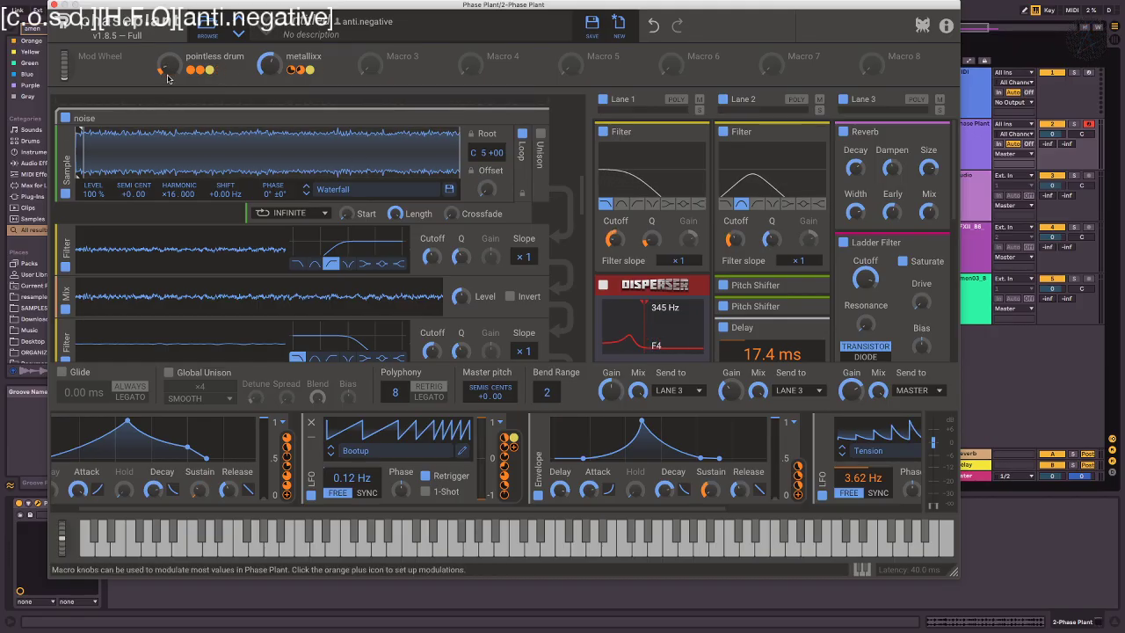
mouse_move(168, 65)
mouse_down()
mouse_move(169, 37)
mouse_move(168, 79)
mouse_up()
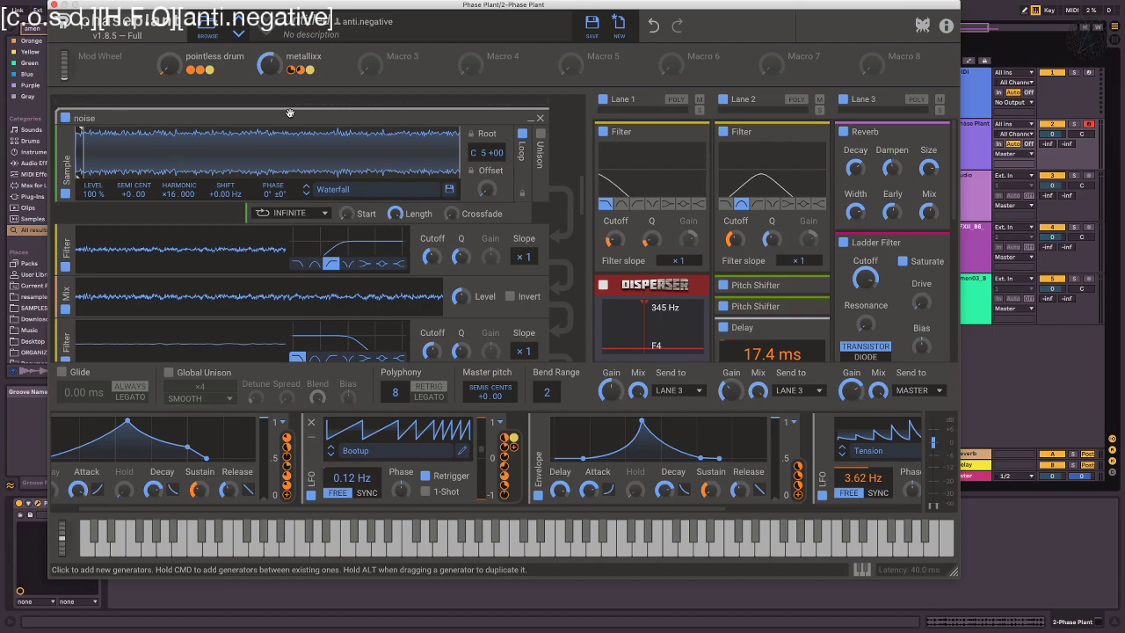
- Review the patch's generators and modulators, including the osc and noise groups and their outputs
scroll(289, 140, down, 5)
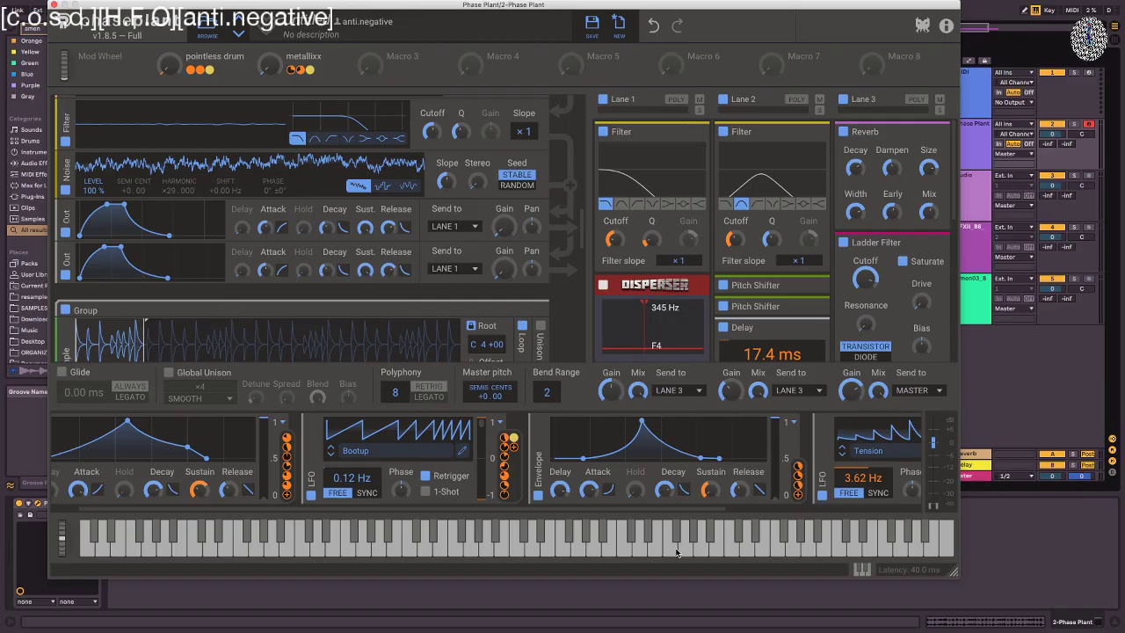
drag(558, 509, 518, 507)
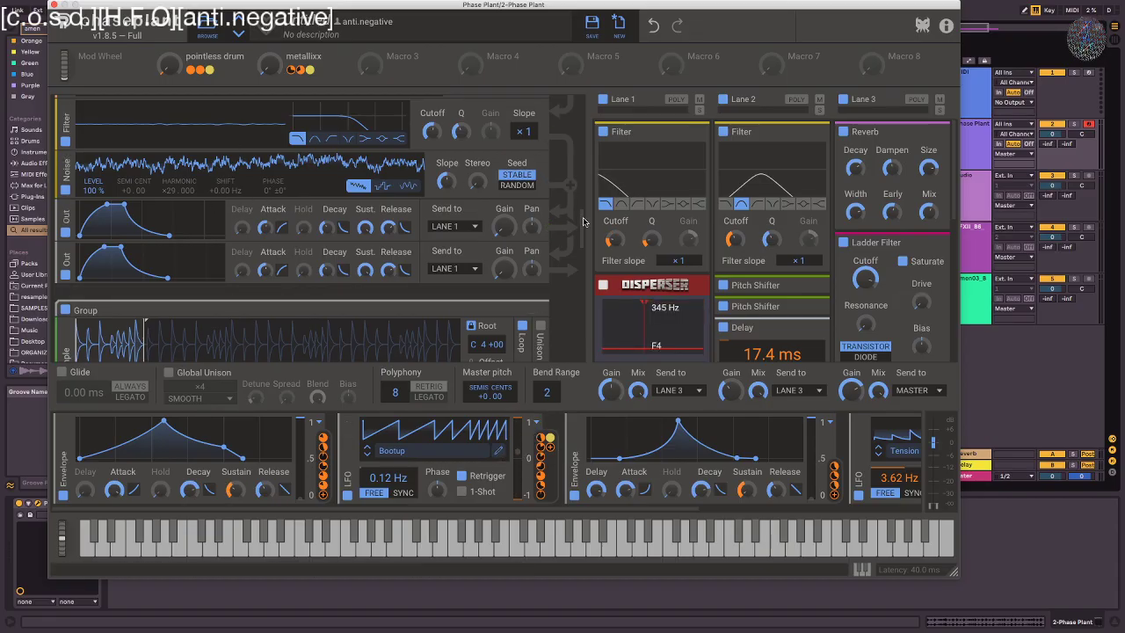
scroll(580, 229, down, 2)
scroll(580, 228, down, 3)
scroll(578, 202, up, 10)
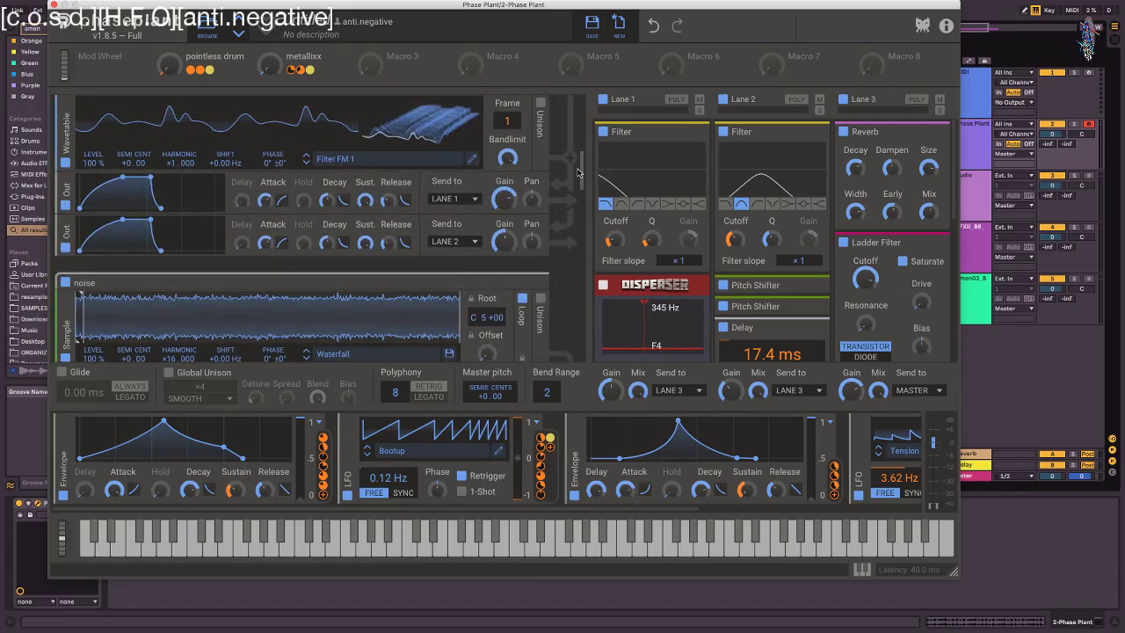
scroll(573, 165, up, 5)
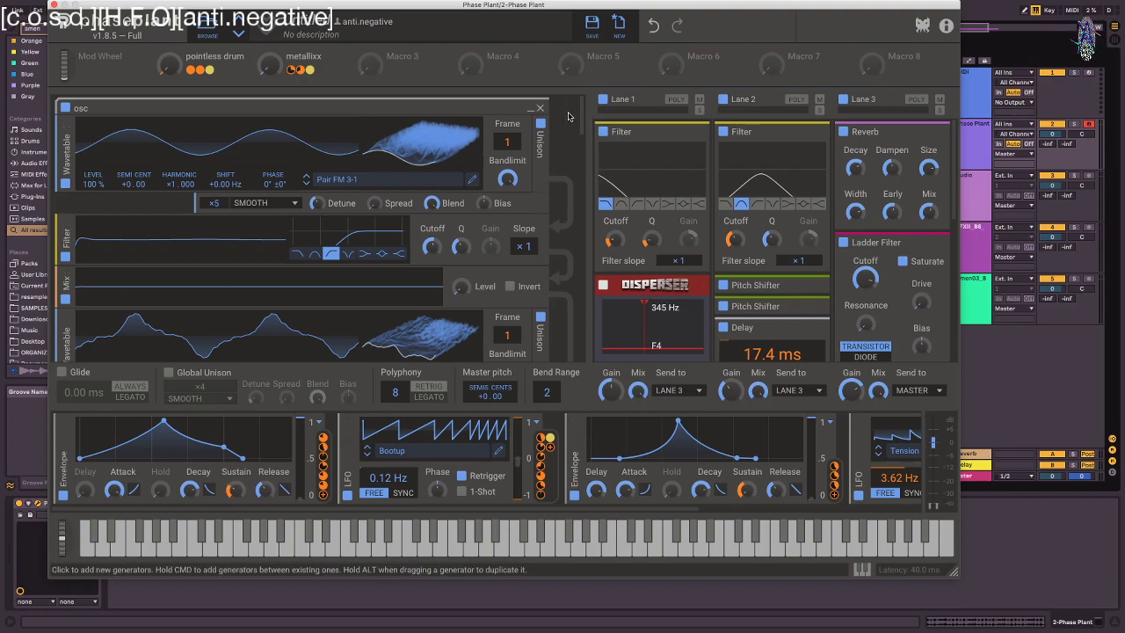
scroll(580, 115, down, 5)
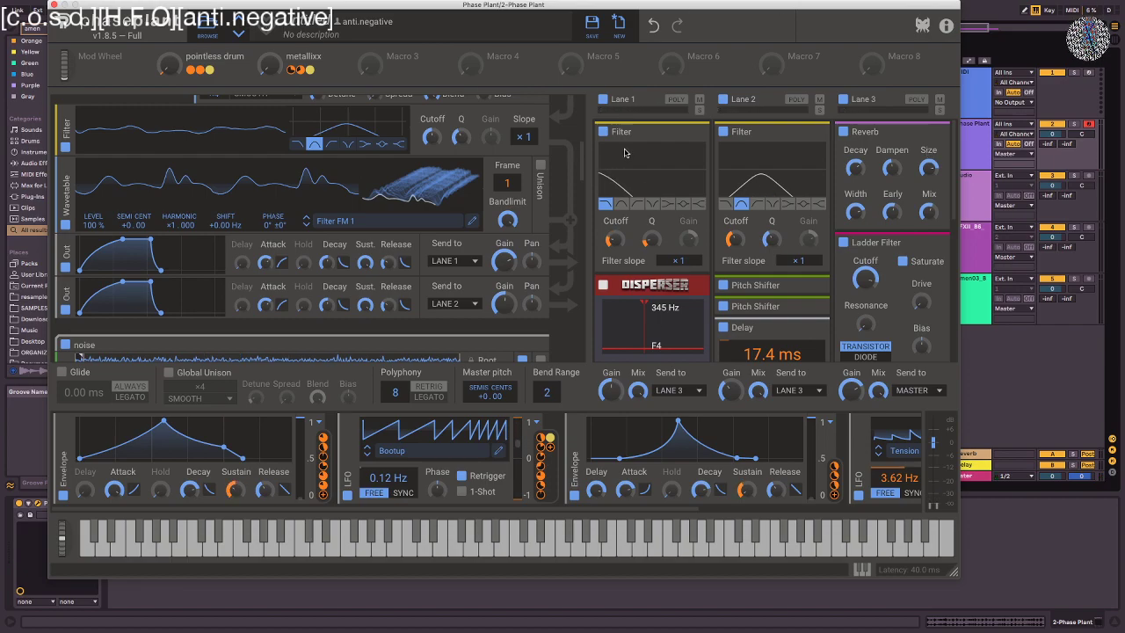
- Close the Phase Plant window and delete the Night Jungle and Amen clips from tracks 4 and 5 in Ableton Live's arrangement
click(54, 5)
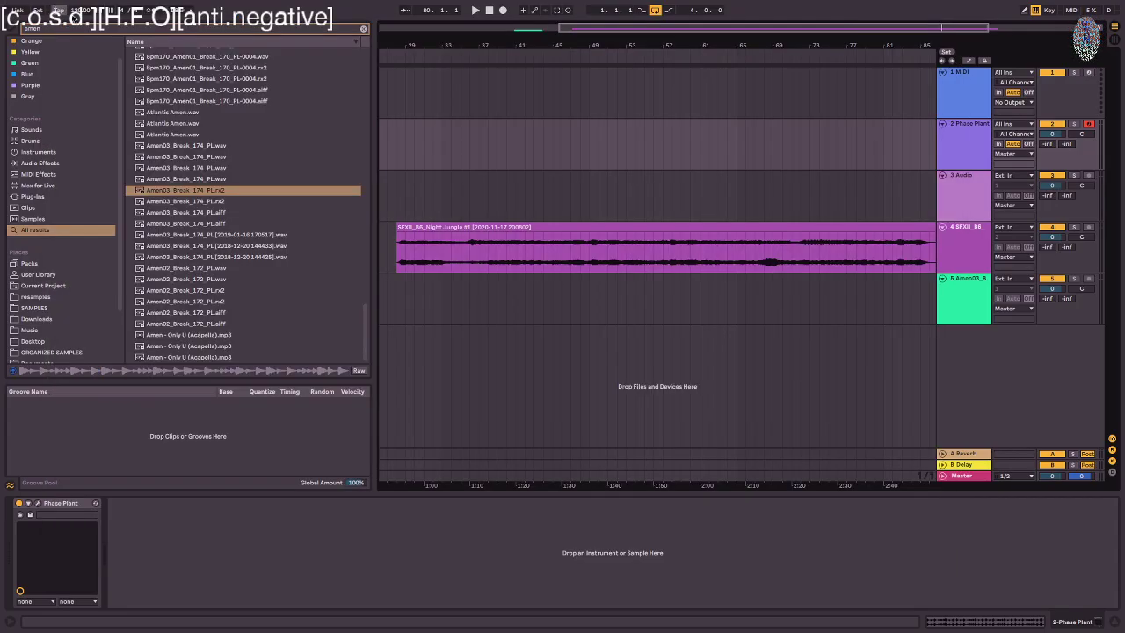
drag(558, 49, 633, 46)
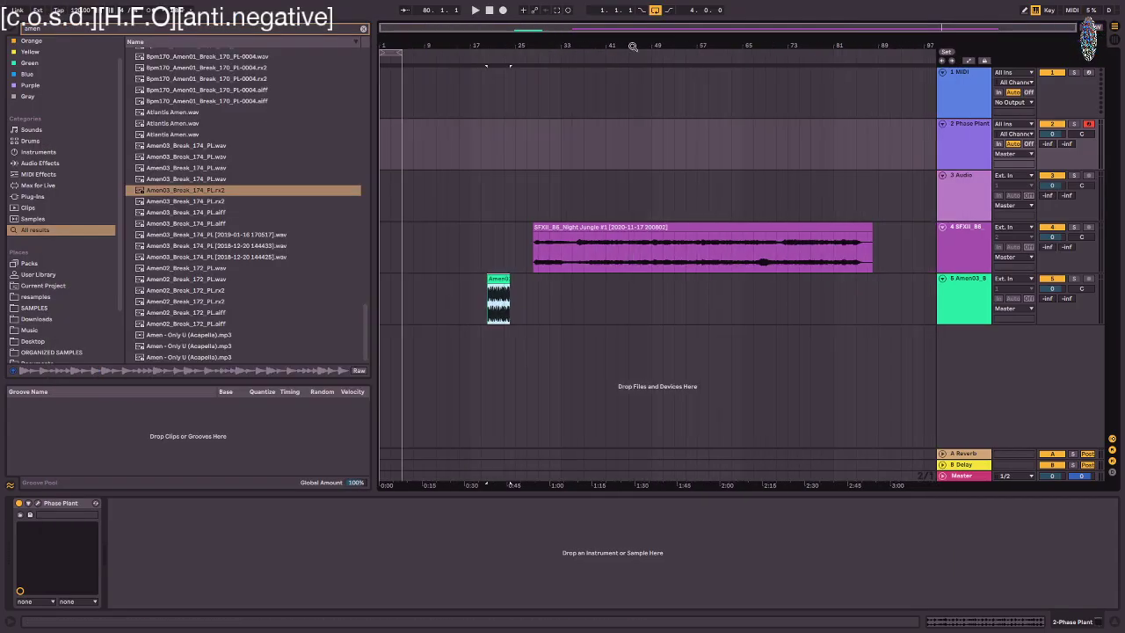
click(634, 225)
drag(661, 322, 487, 211)
key(Delete)
drag(912, 233, 389, 401)
key(Delete)
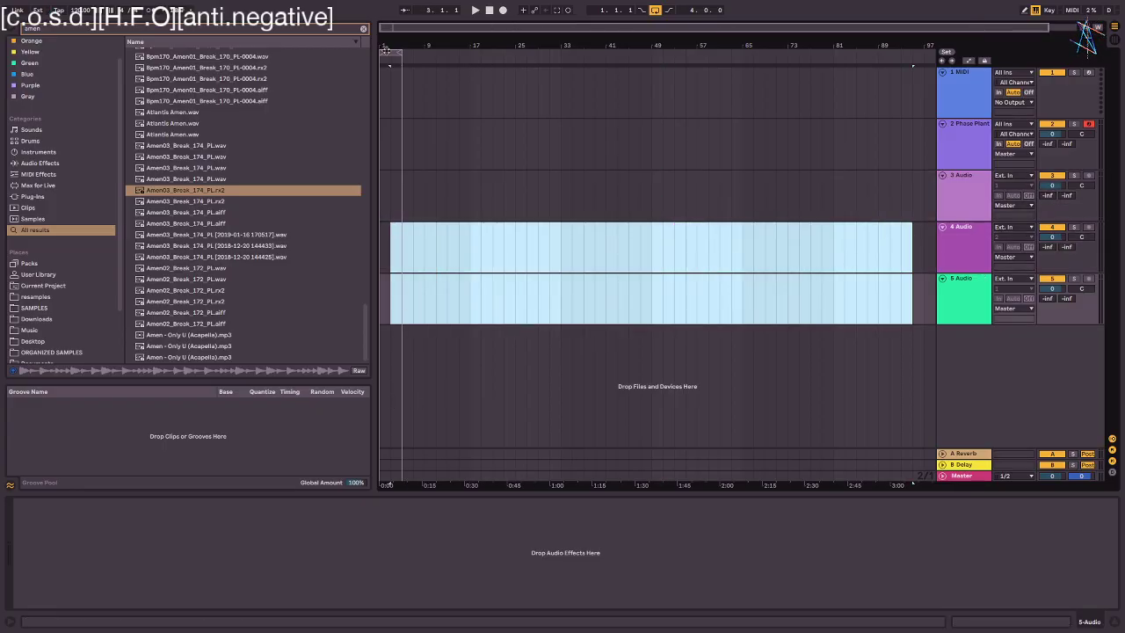
- Extend the arrangement loop to 16 bars from bar 1 and narrow the browser
click(400, 61)
key(space)
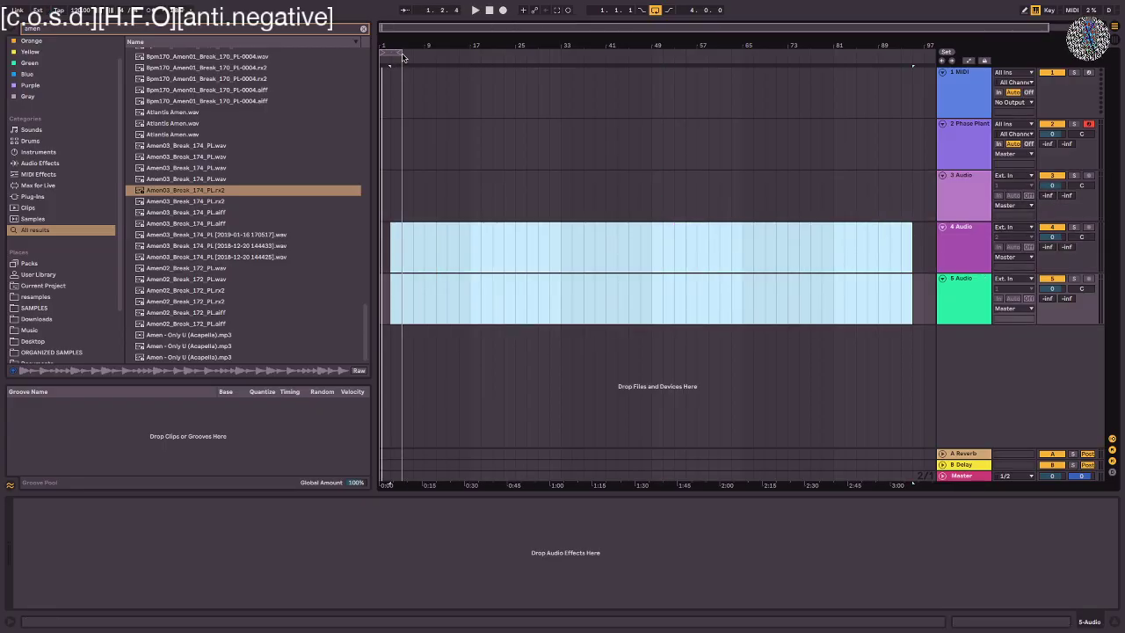
drag(403, 58, 470, 56)
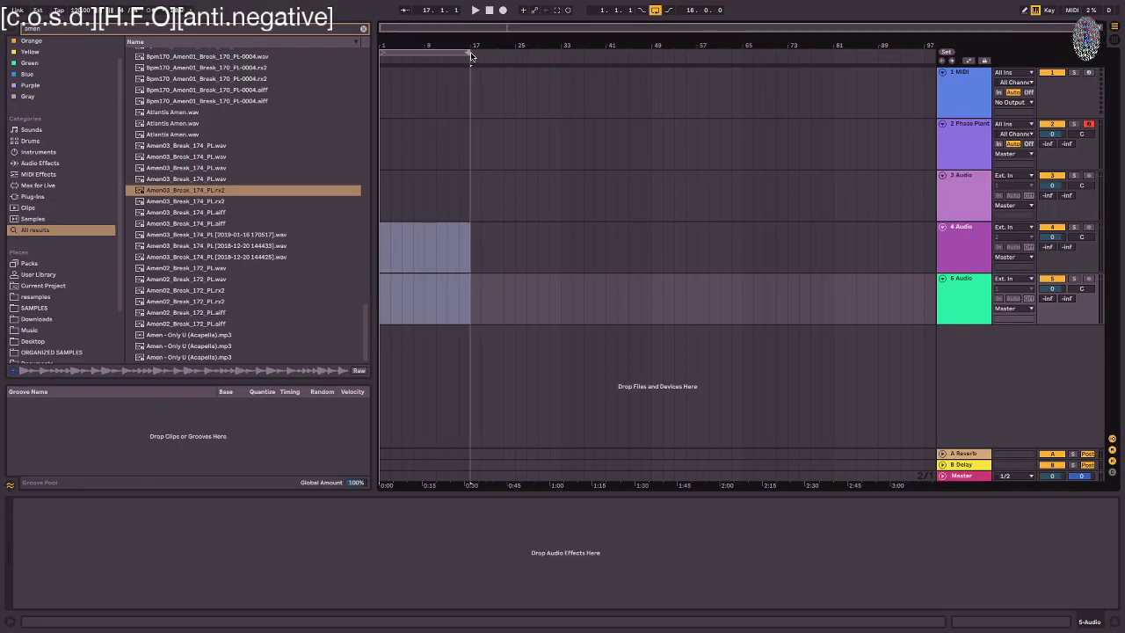
drag(372, 83, 224, 92)
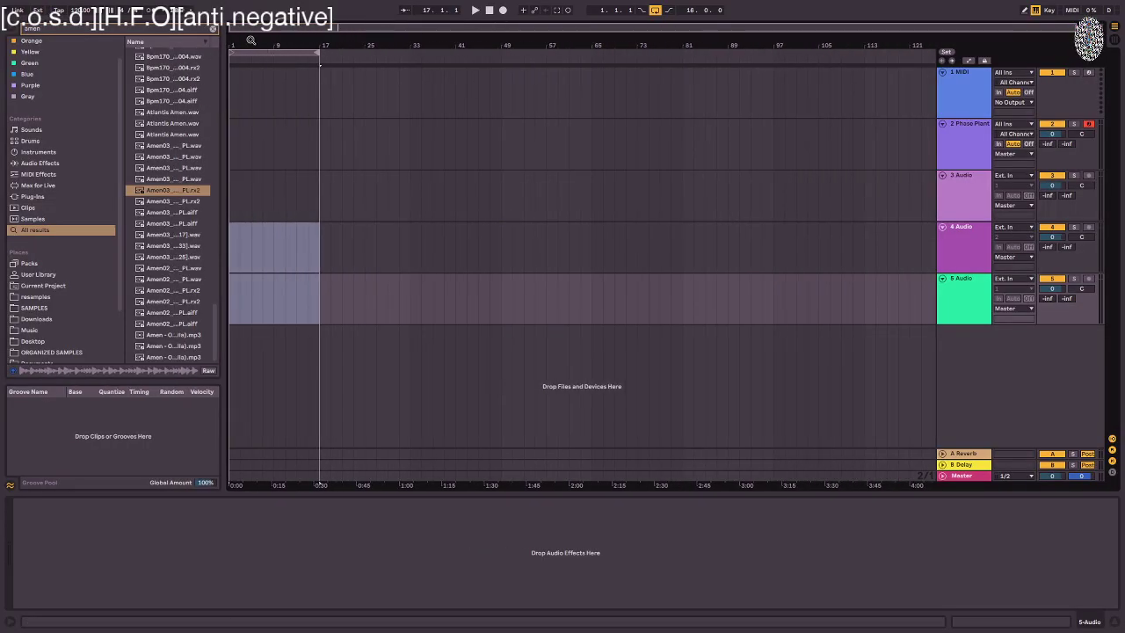
key(z)
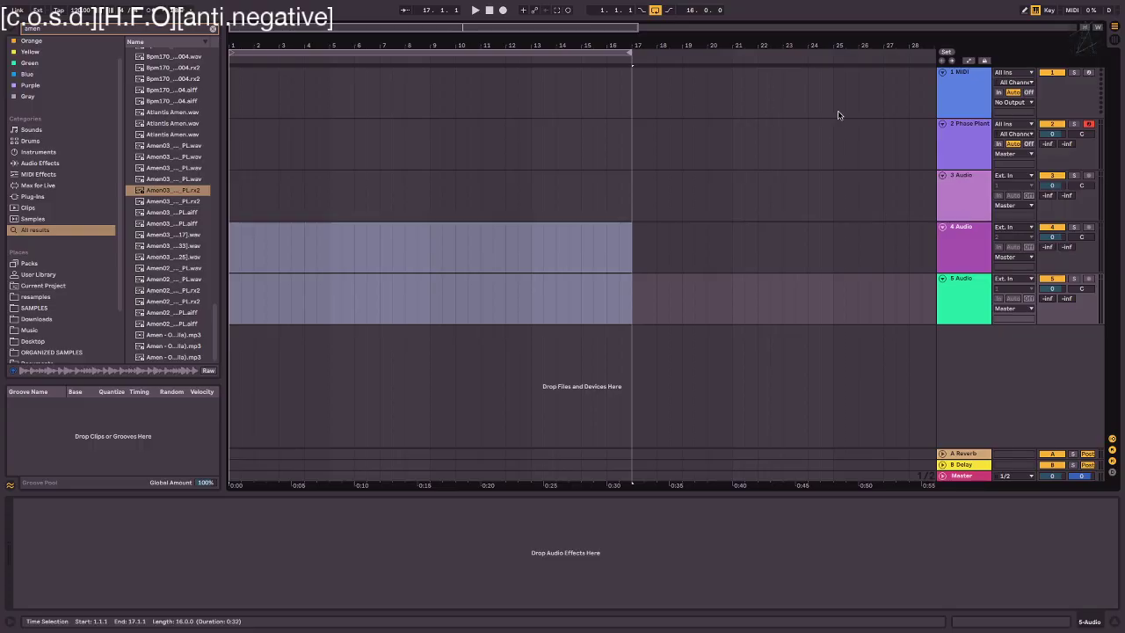
- Insert eight bars of empty time at the start of the arrangement and shorten the loop to bars 9–17
drag(429, 105, 214, 102)
key(super+i)
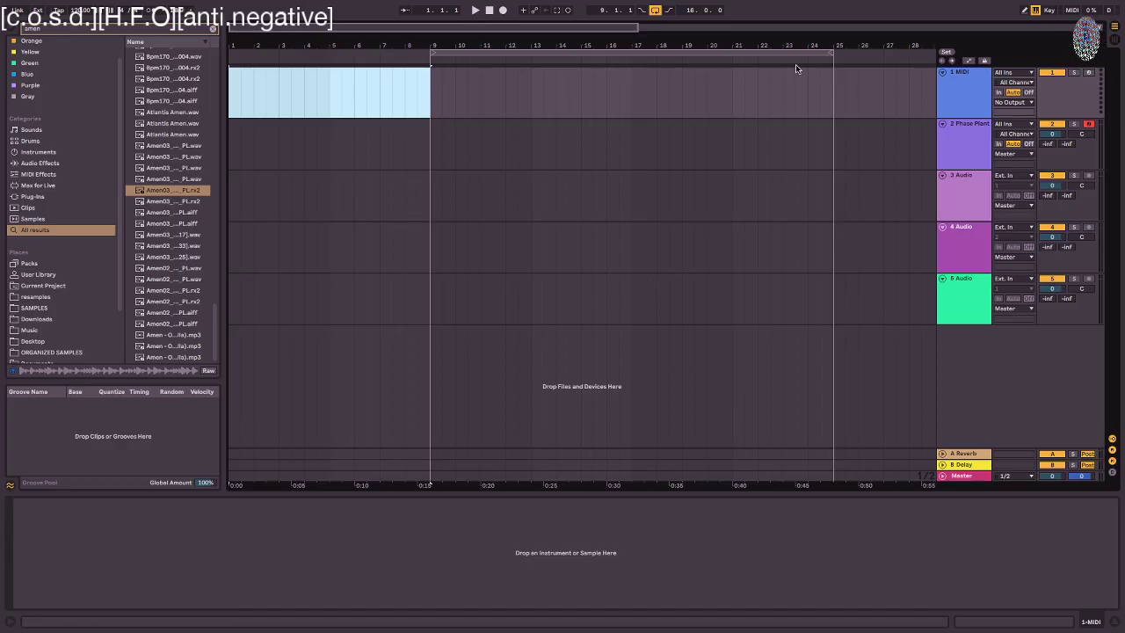
drag(830, 53, 631, 57)
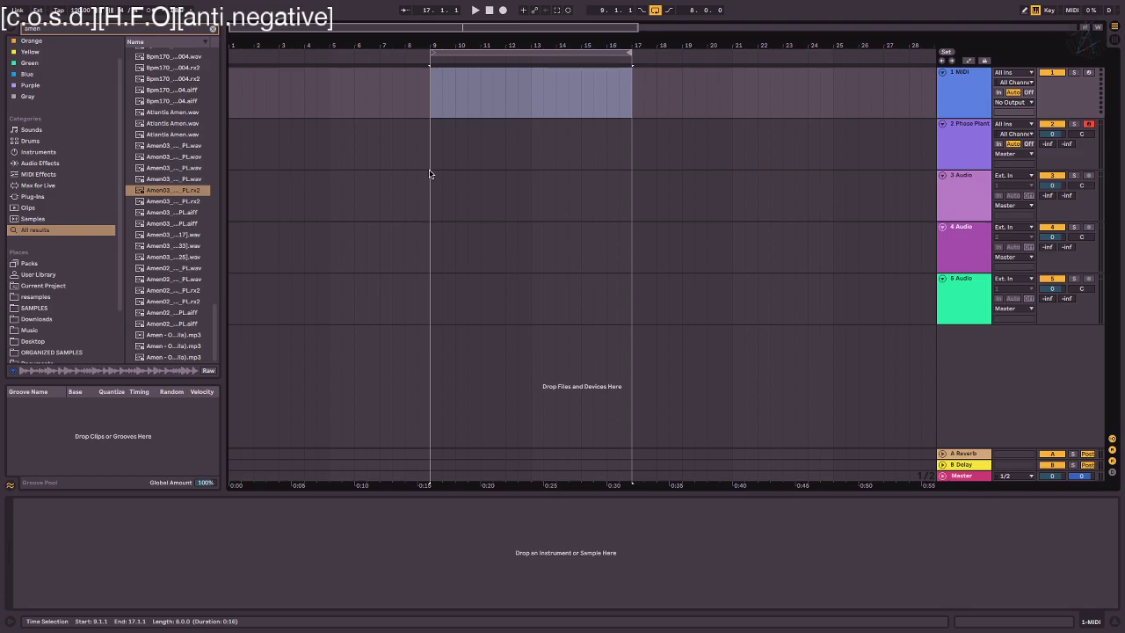
- Clear the browser search and show the Plug-Ins category
click(212, 29)
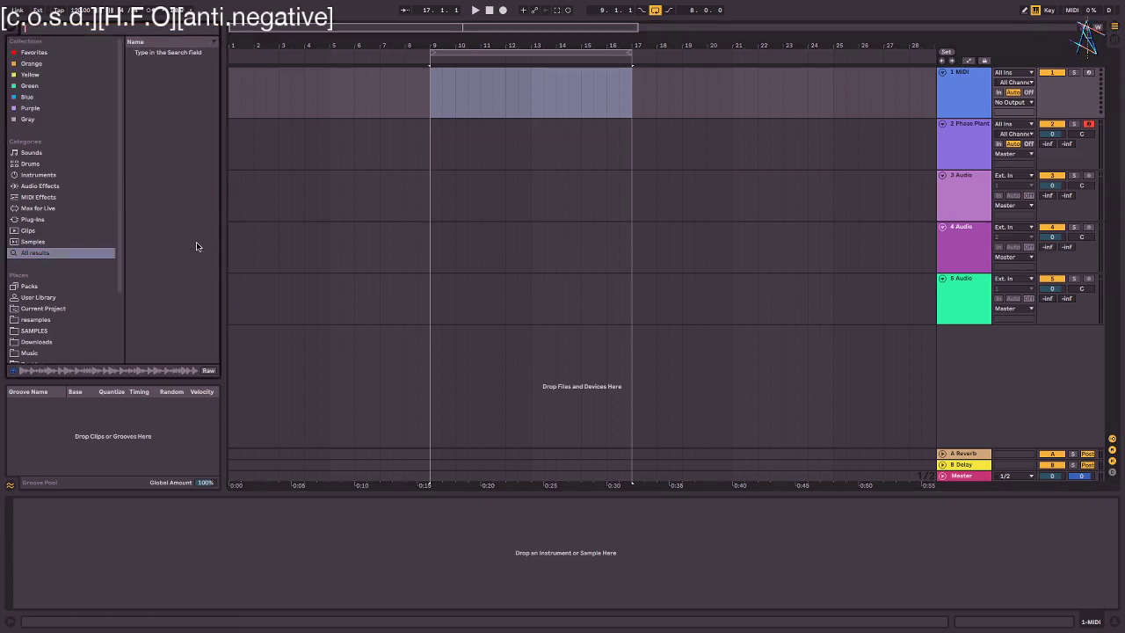
click(30, 220)
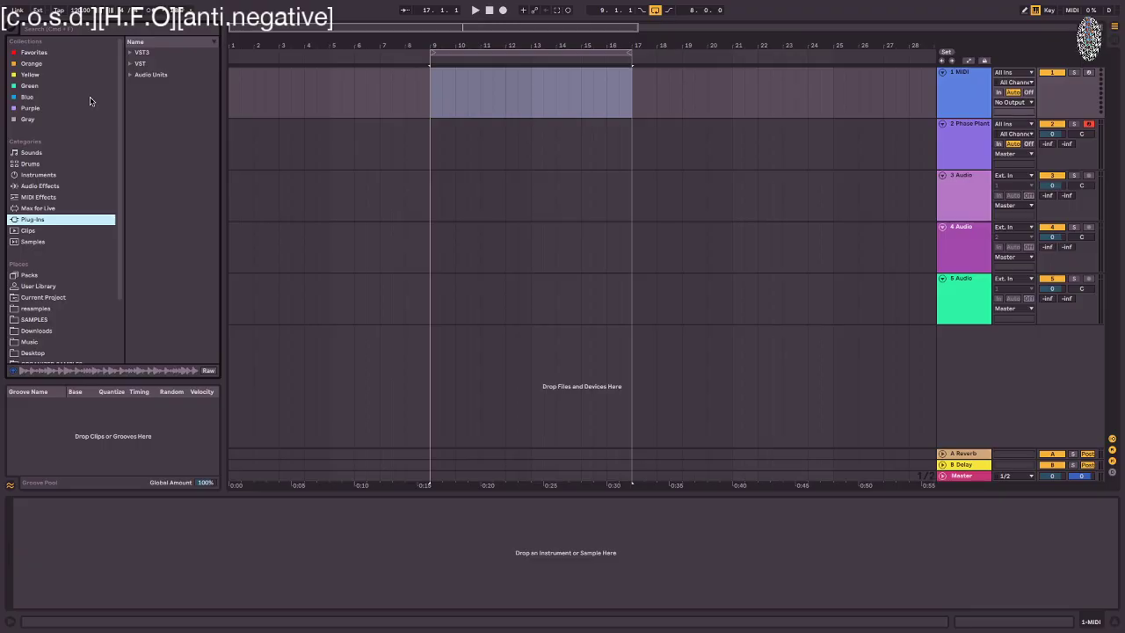
- Create an empty eight-bar MIDI clip on the Phase Plant track from bar 1 to bar 9
click(569, 153)
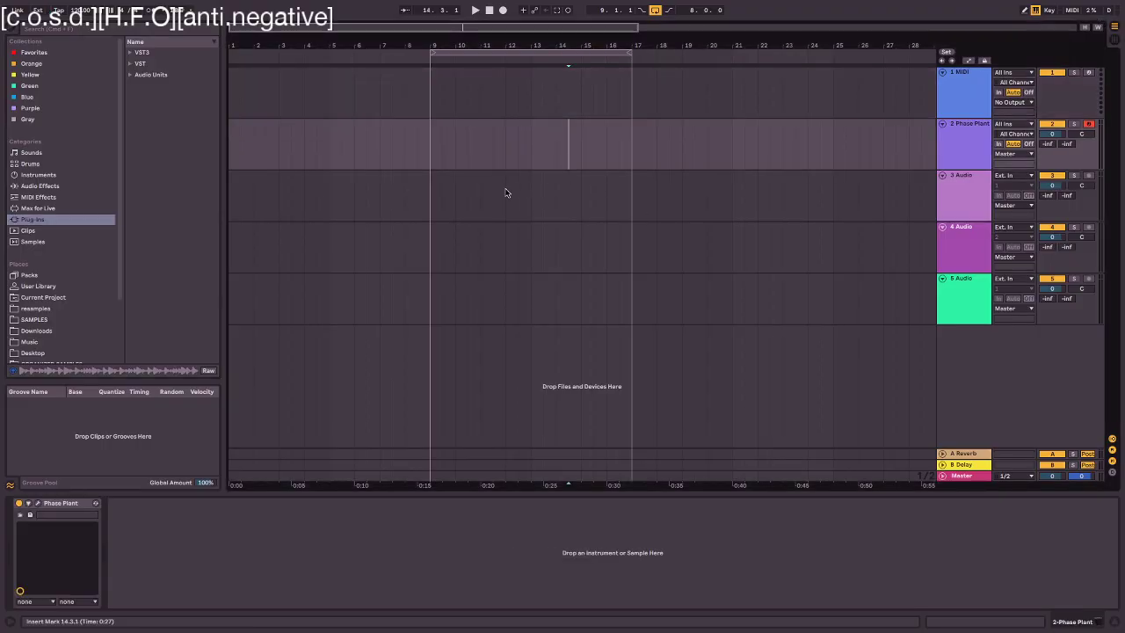
click(431, 167)
drag(432, 165, 632, 156)
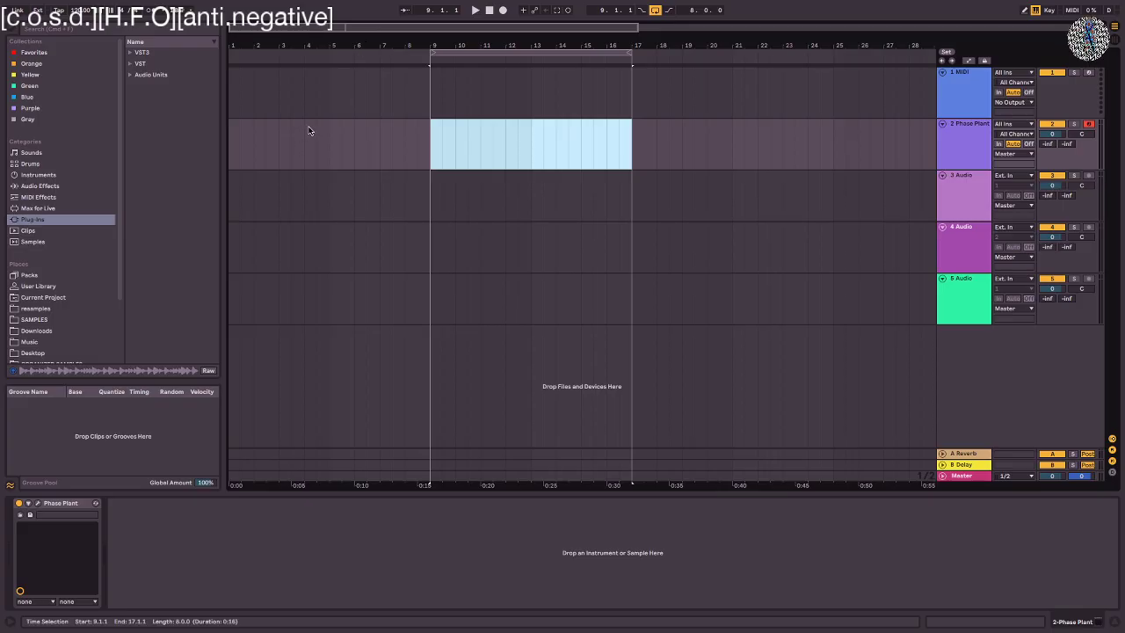
click(424, 152)
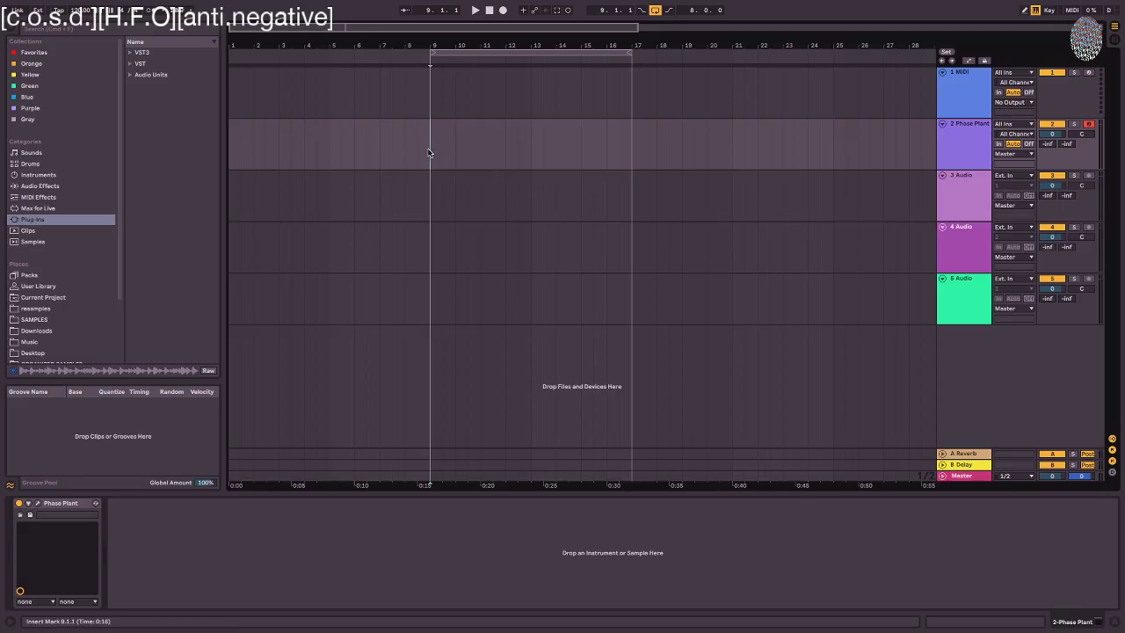
drag(372, 49, 301, 43)
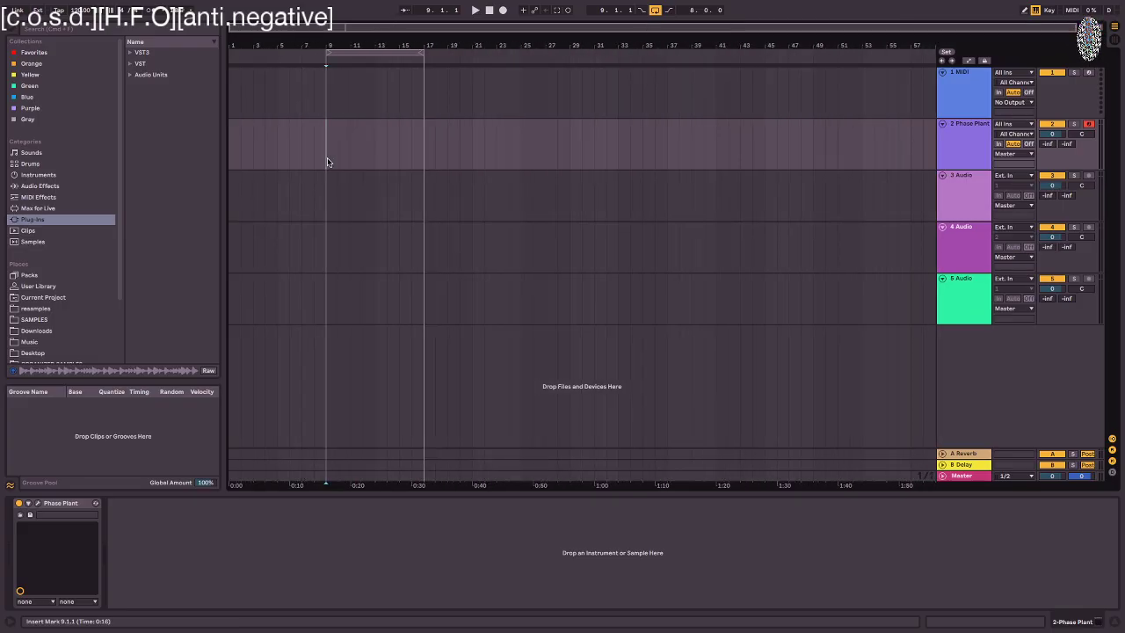
drag(327, 157, 166, 184)
key(ctrl+shift+m)
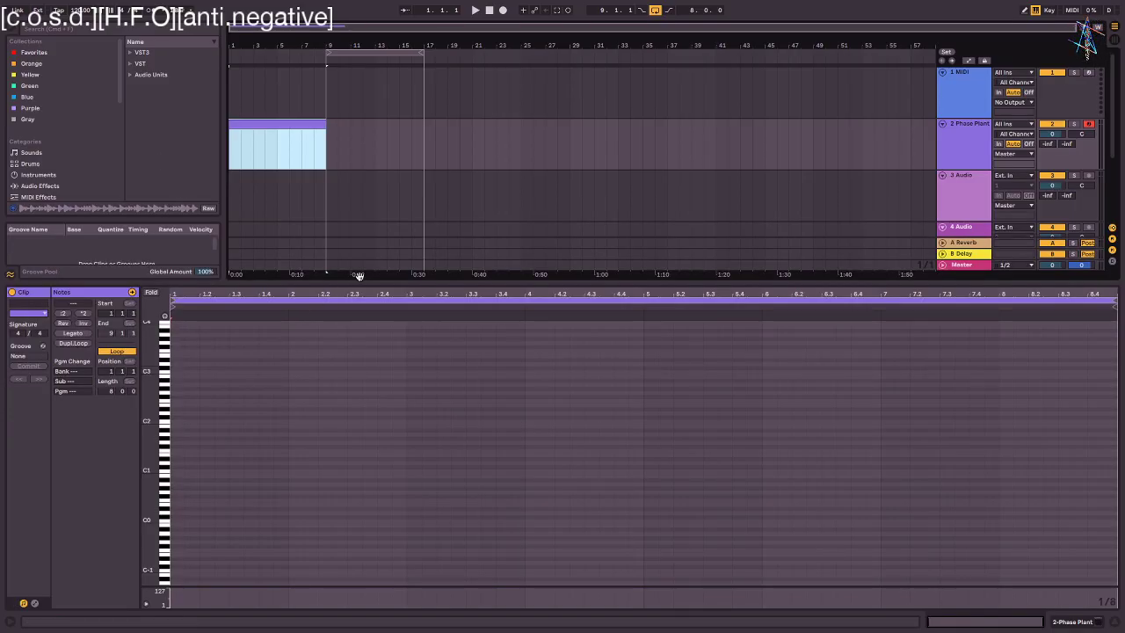
- Draw an F#0 note at the start of the new clip and delete it
mouse_move(174, 497)
mouse_down()
mouse_move(776, 497)
mouse_move(243, 496)
mouse_up()
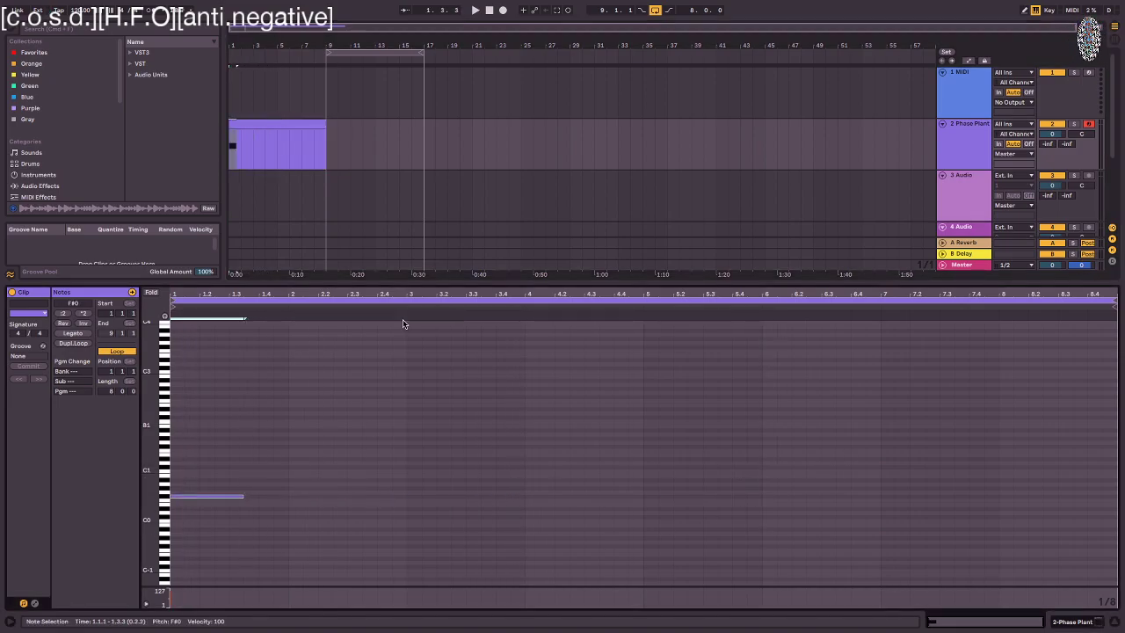
key(Delete)
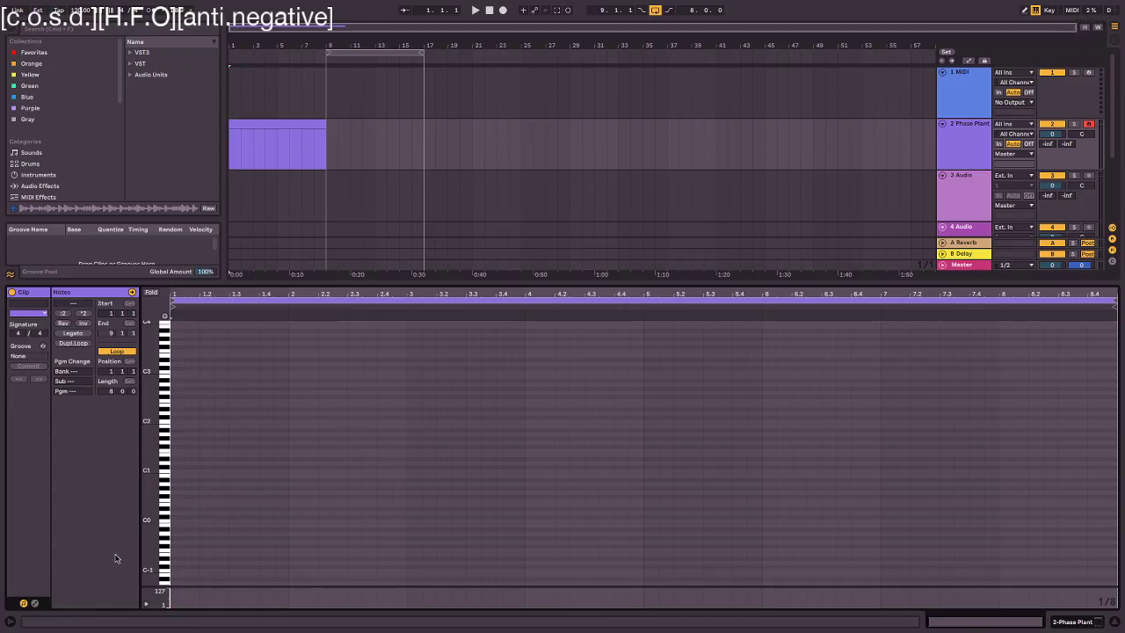
- Move the loop to bars 1–9 and record a MIDI take on the Phase Plant track
drag(365, 53, 268, 53)
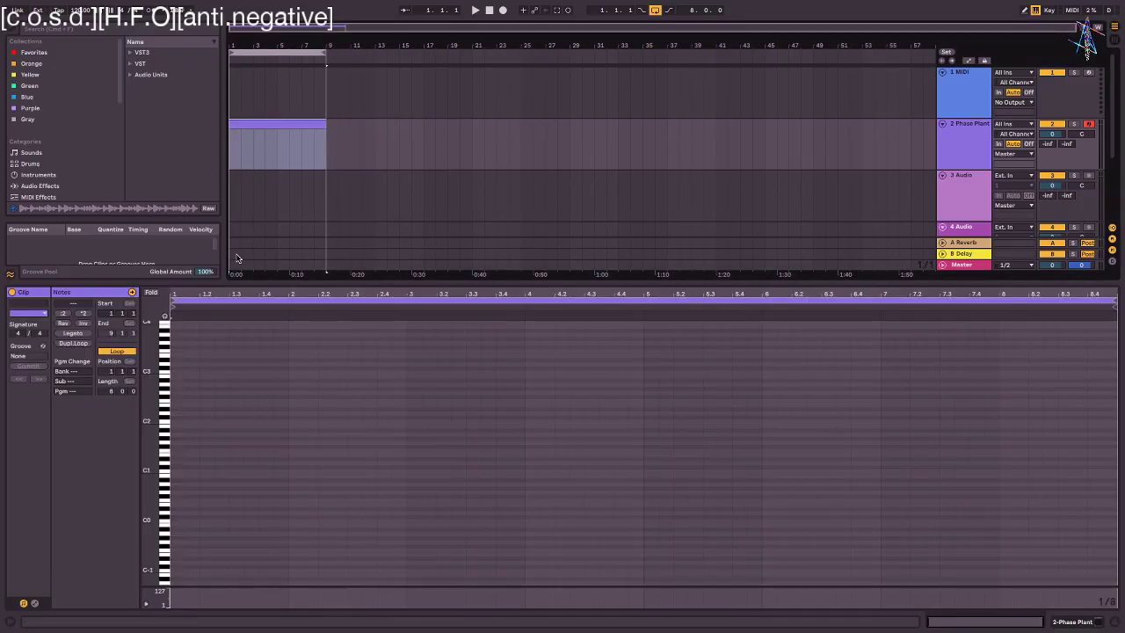
key(w)
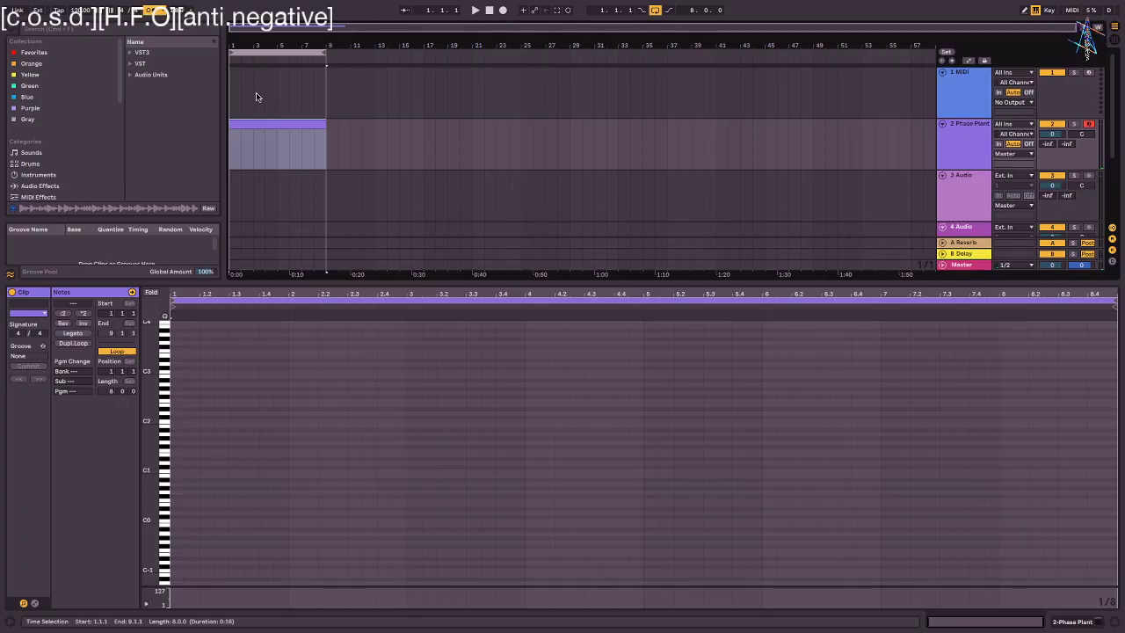
key(space)
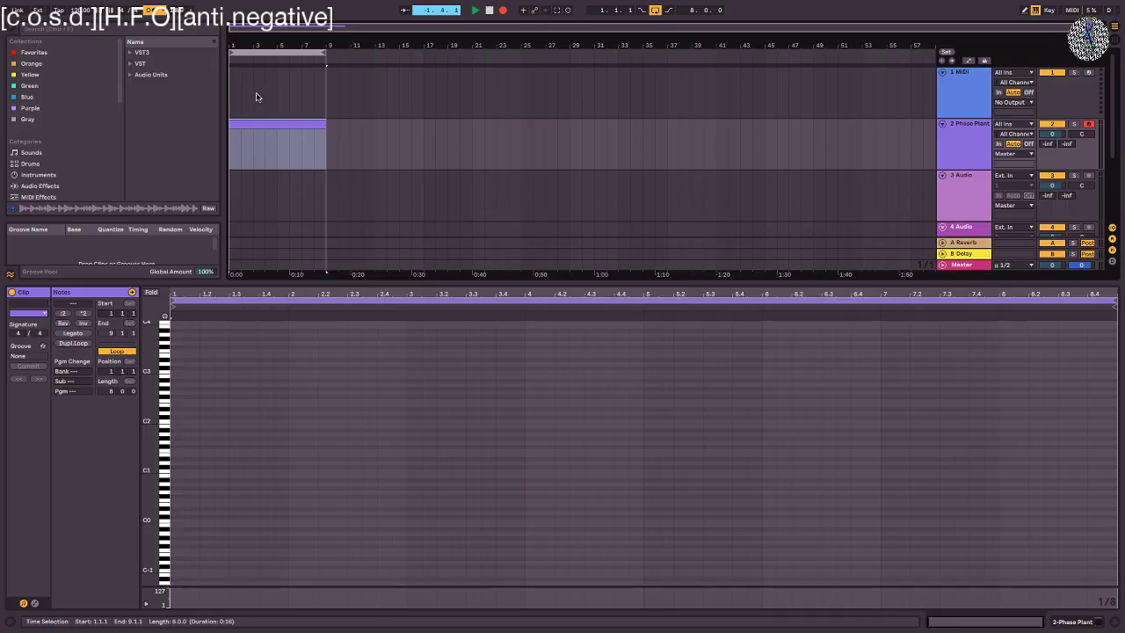
click(256, 96)
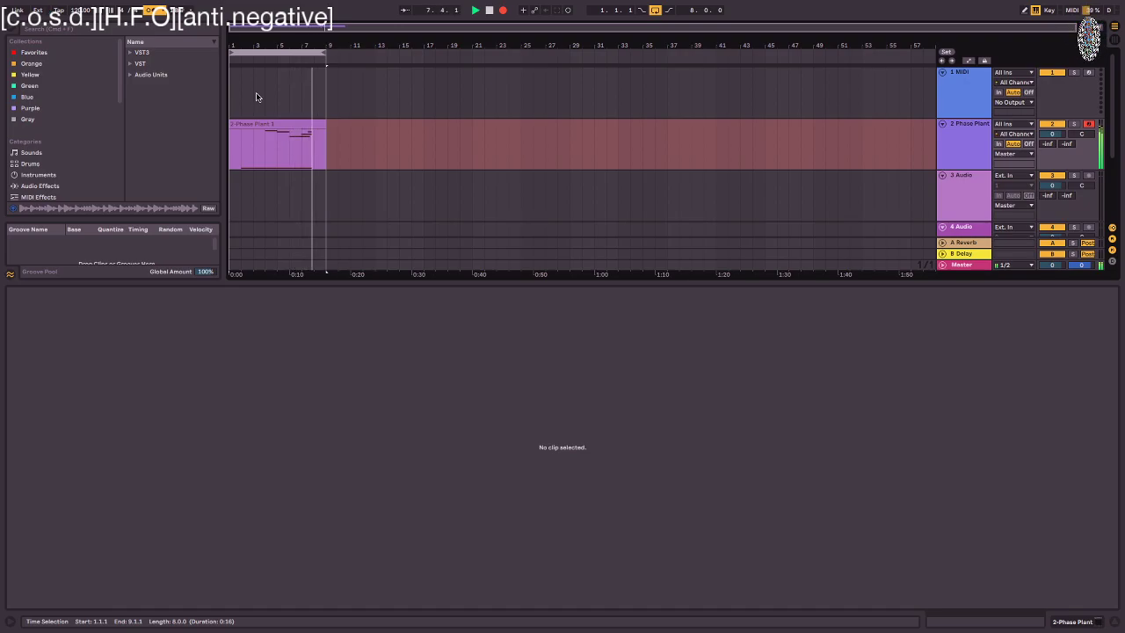
key(space)
- Cut the first two bars off the recorded clip, one bar at a time, moving the remainder back to bar 1
click(243, 151)
key(super+e)
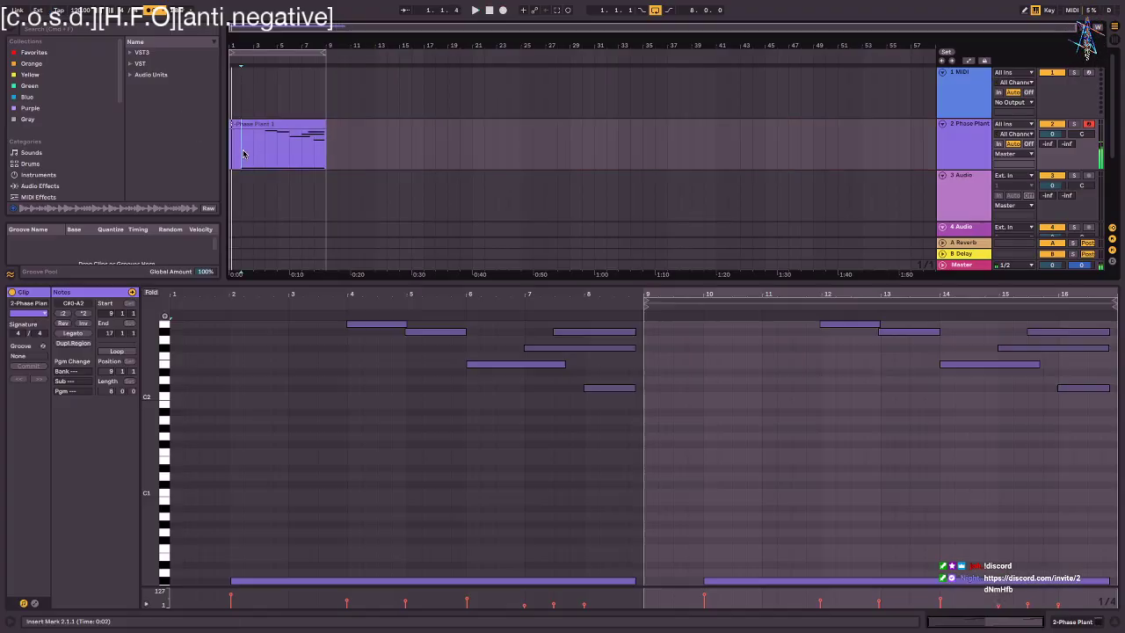
drag(258, 124, 246, 128)
drag(283, 45, 339, 58)
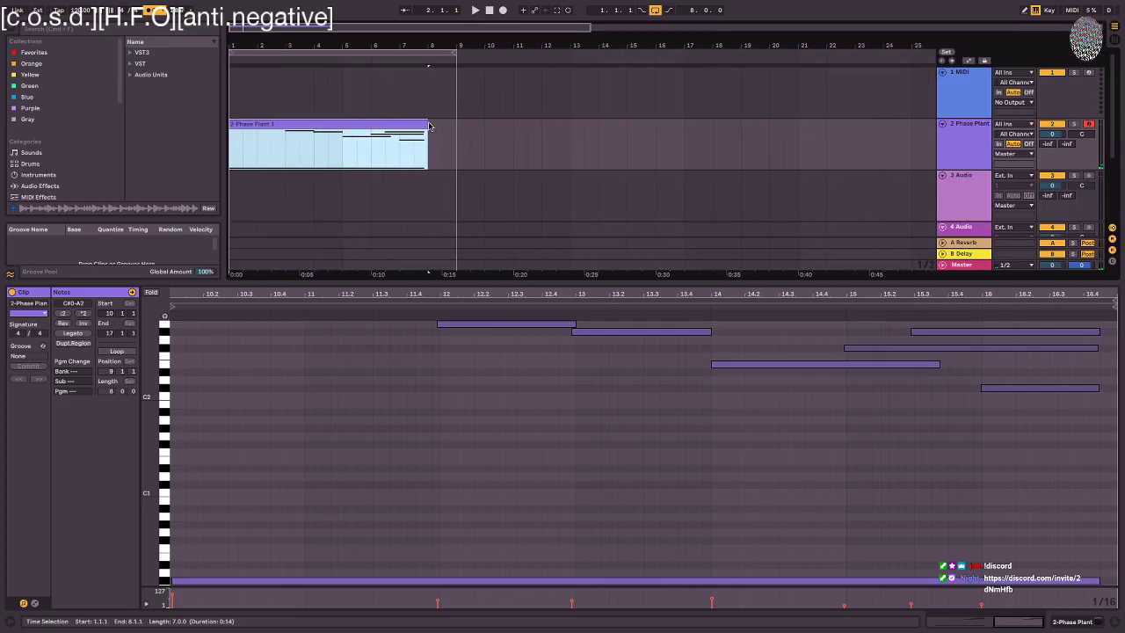
click(260, 158)
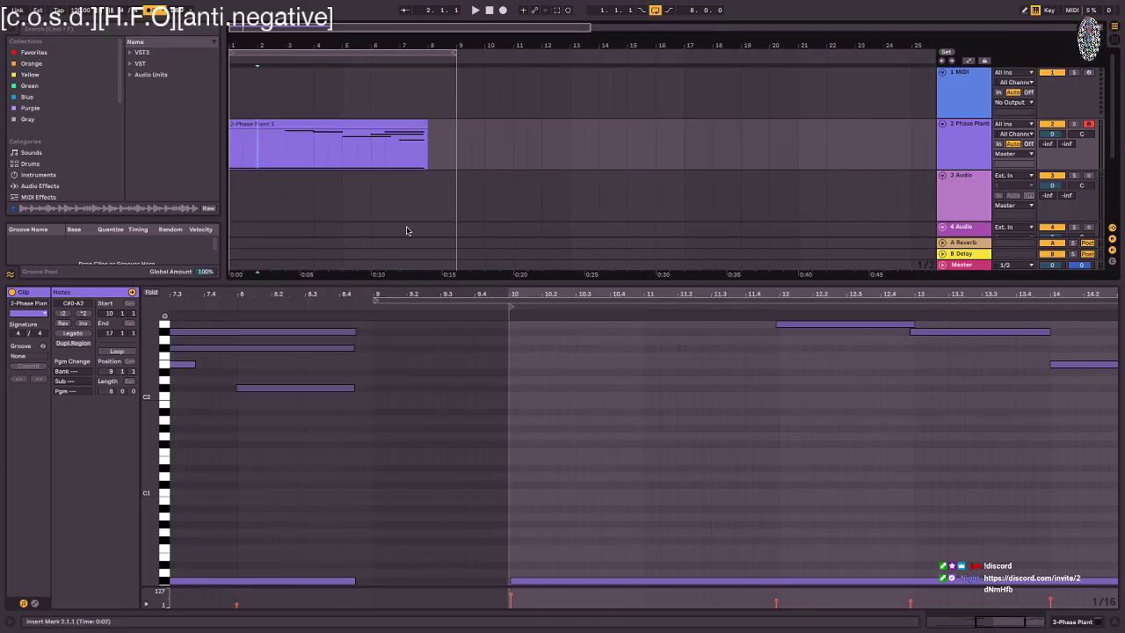
key(super+e)
drag(305, 124, 252, 139)
key(space)
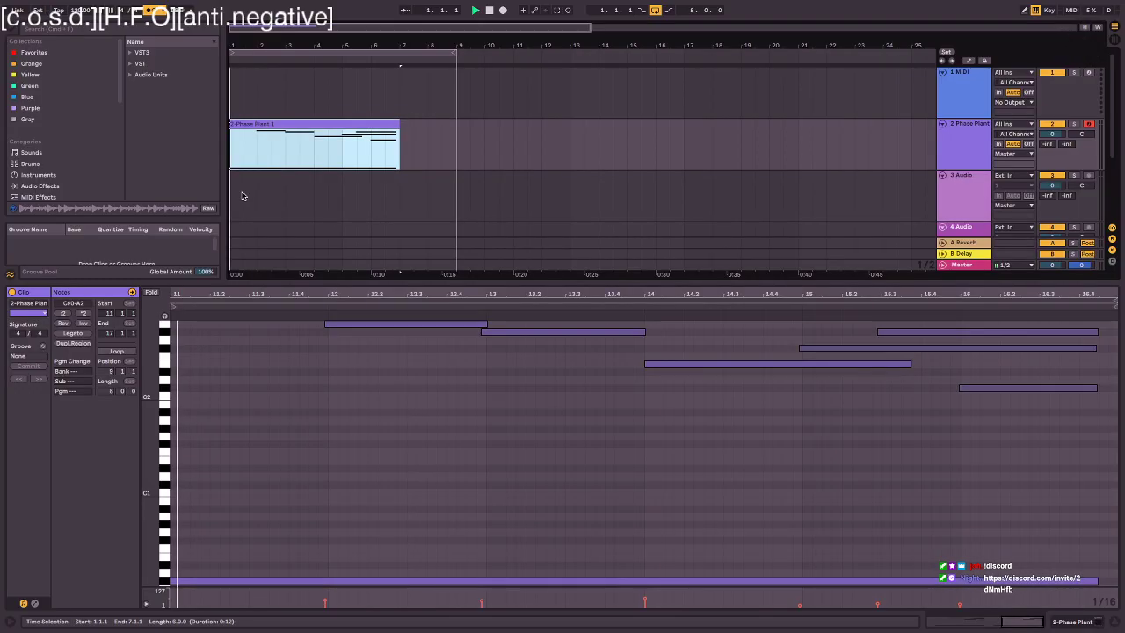
key(space)
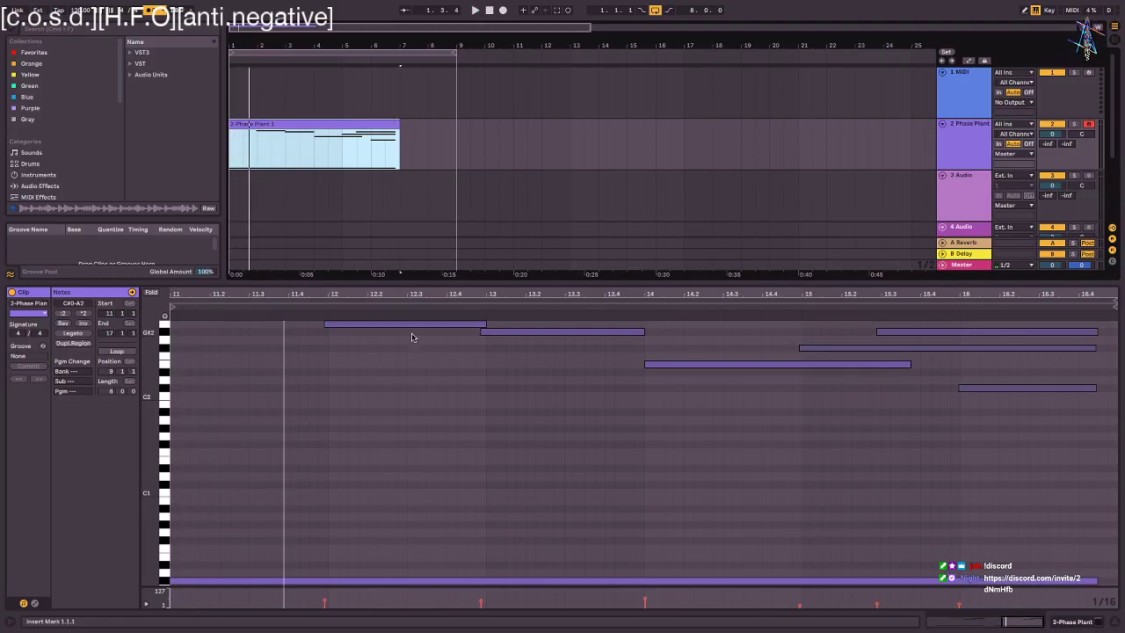
- Move the sustained C#0 note so it starts at the clip's start at bar 11
click(339, 496)
mouse_move(236, 580)
mouse_down()
mouse_move(319, 587)
mouse_move(396, 567)
mouse_move(367, 578)
mouse_up()
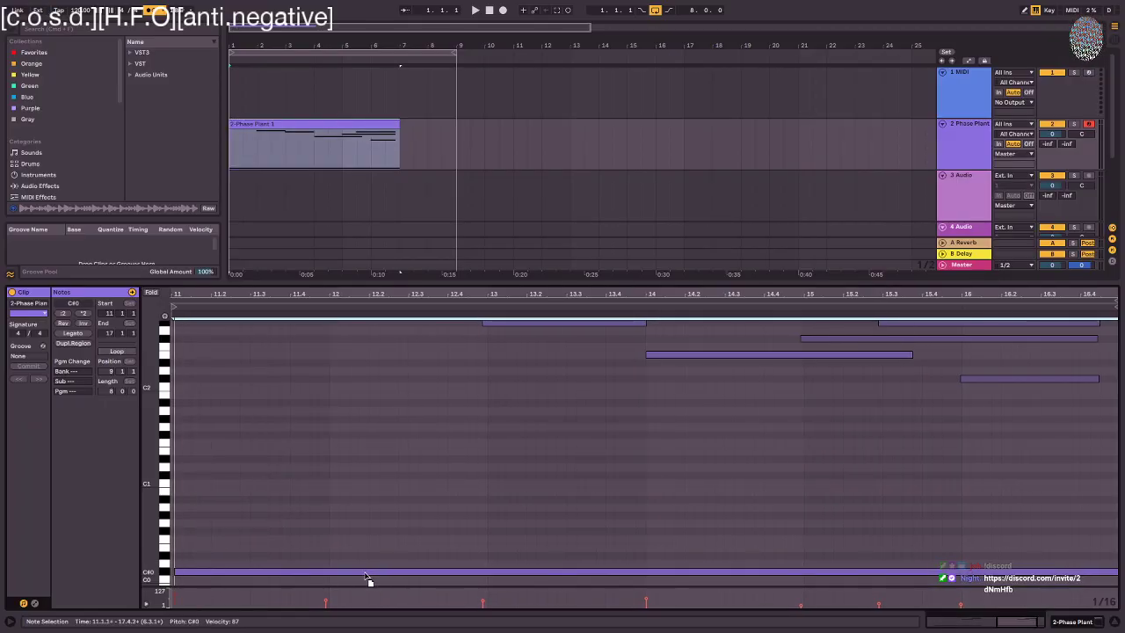
scroll(392, 535, left, 5)
scroll(373, 389, up, 4)
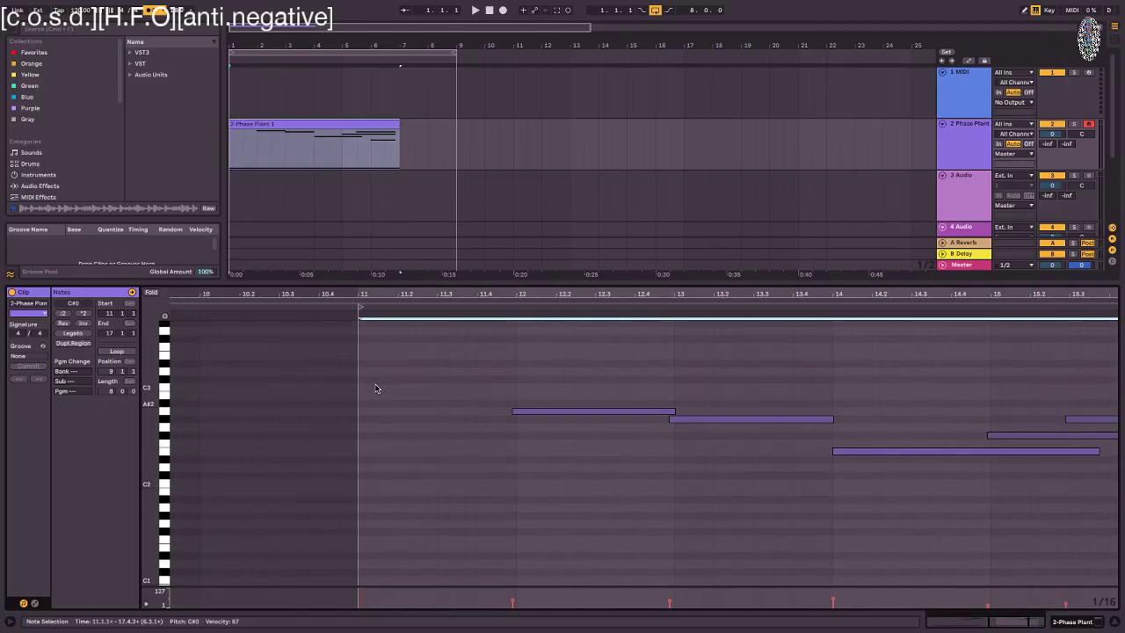
click(657, 391)
scroll(673, 377, right, 3)
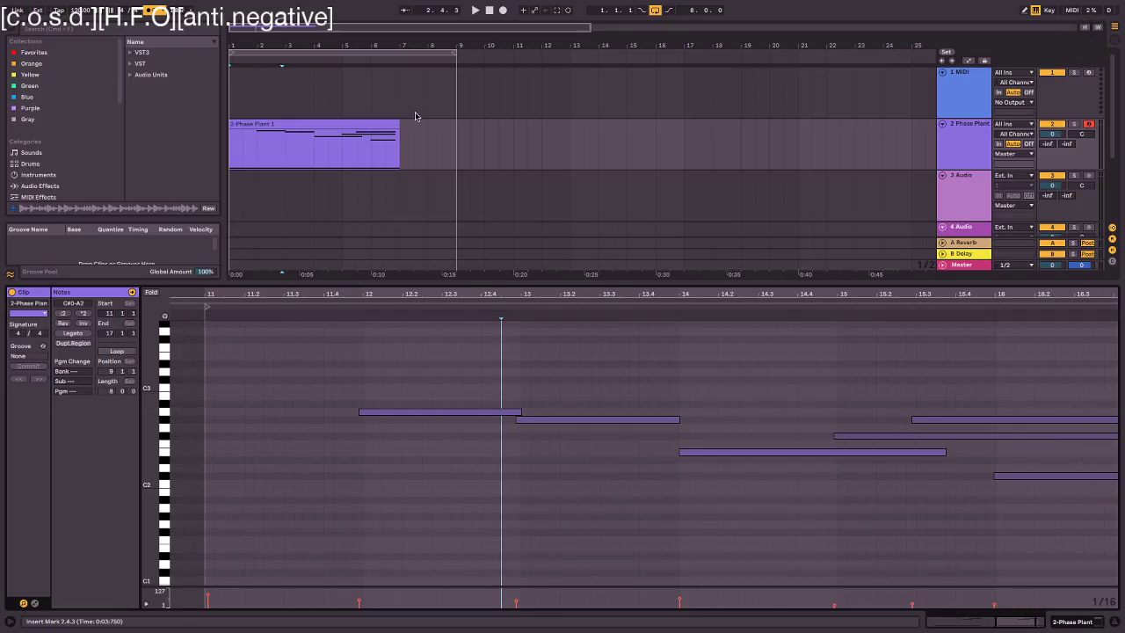
- Split the clip at bar 5, move its last two bars to bar 7, and copy the opening two bars into bars 5–7
click(343, 165)
key(super+e)
drag(383, 125, 434, 165)
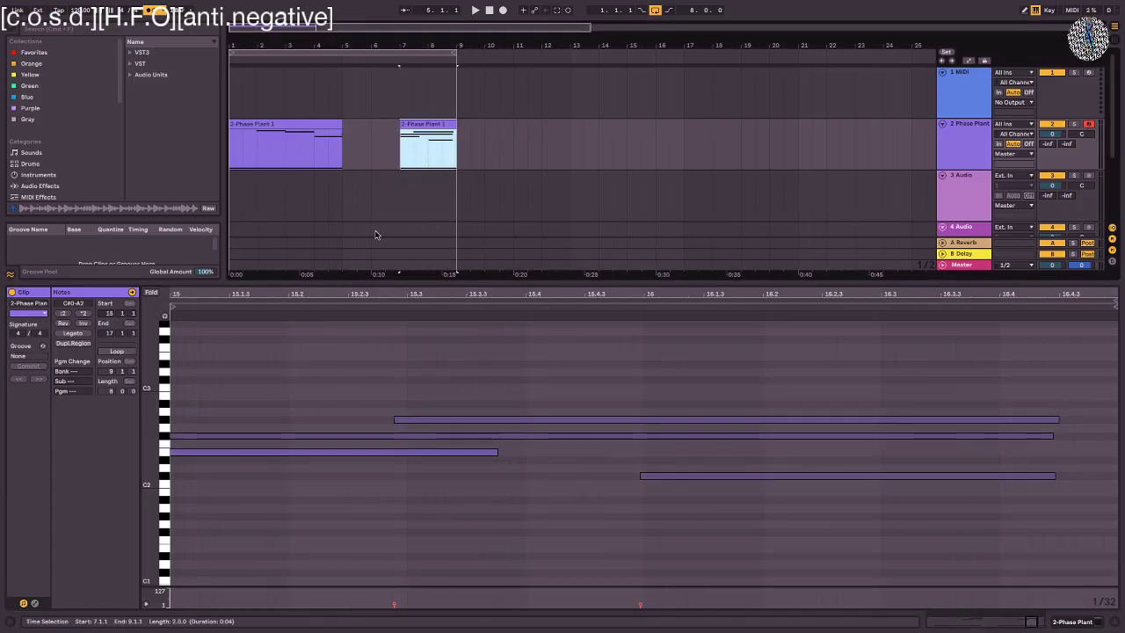
click(313, 151)
mouse_move(286, 153)
mouse_down()
mouse_move(233, 150)
mouse_move(385, 128)
mouse_move(369, 132)
mouse_move(383, 145)
mouse_move(362, 134)
mouse_move(402, 129)
mouse_up()
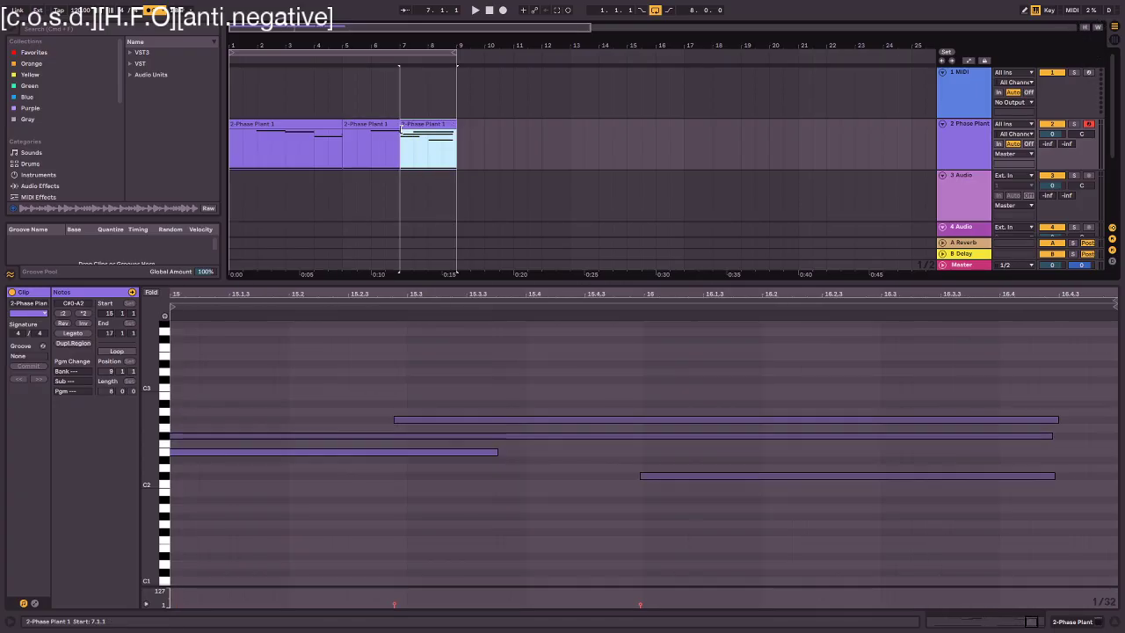
- Shorten the E2 note at bar 14 to three beats and trim the end of the G#2 note in the last clip
drag(534, 302, 949, 281)
drag(936, 453, 753, 453)
scroll(922, 415, right, 6)
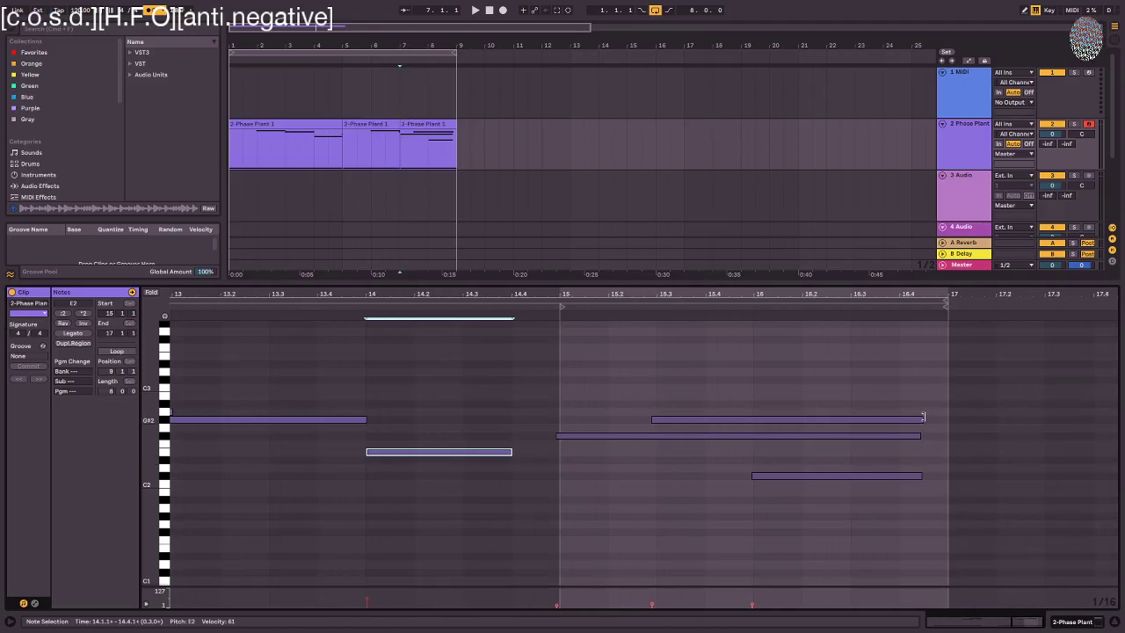
mouse_move(921, 422)
mouse_down()
mouse_move(834, 423)
mouse_move(918, 417)
mouse_move(915, 440)
mouse_up()
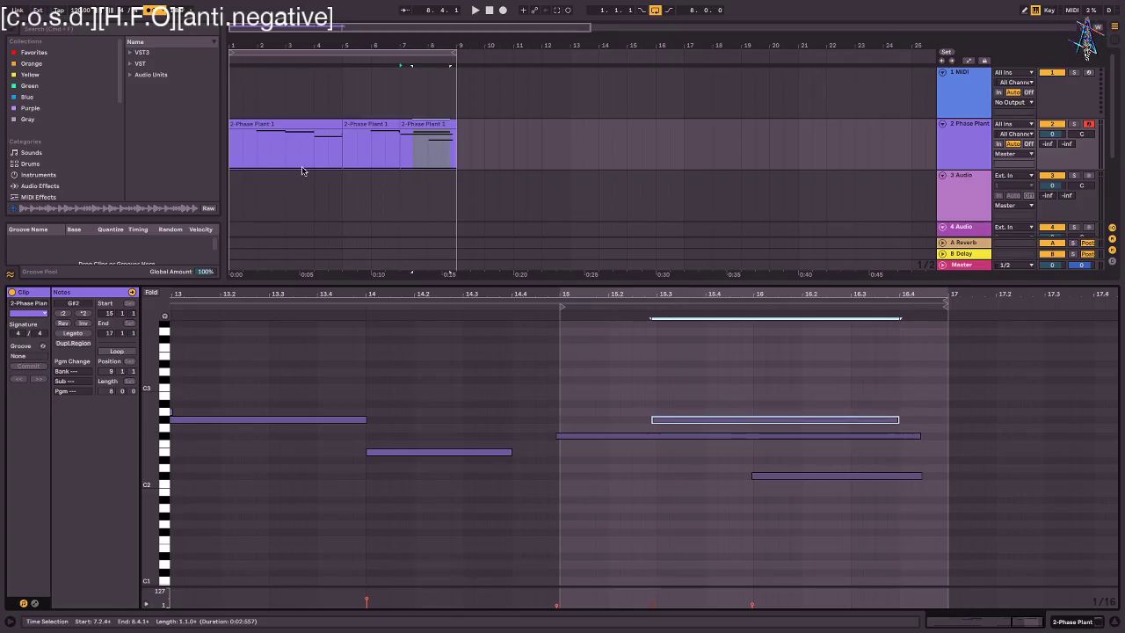
- Play the first clip and lower its E2 note at bar 14 to D2
click(268, 144)
key(space)
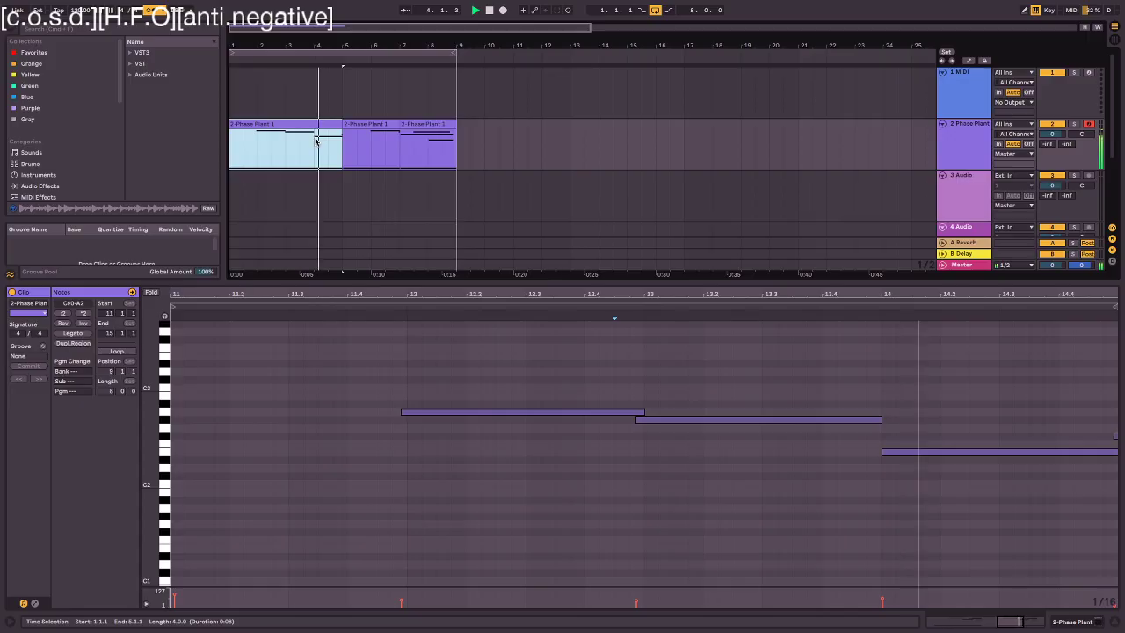
key(space)
drag(912, 453, 912, 467)
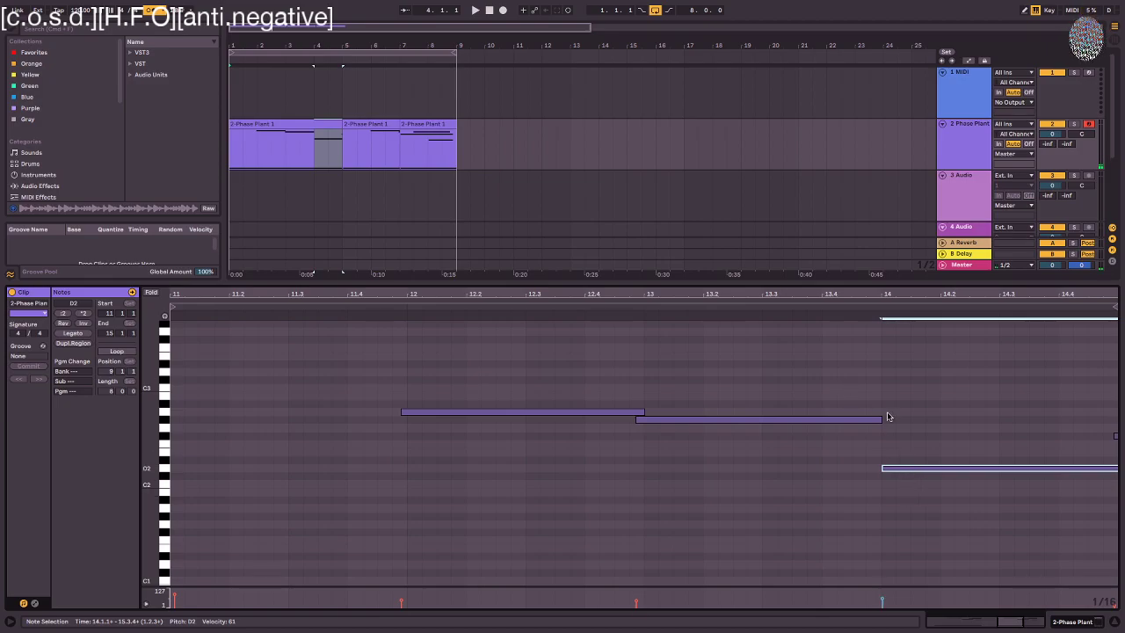
scroll(294, 425, down, 3)
scroll(295, 425, down, 1)
scroll(209, 492, up, 2)
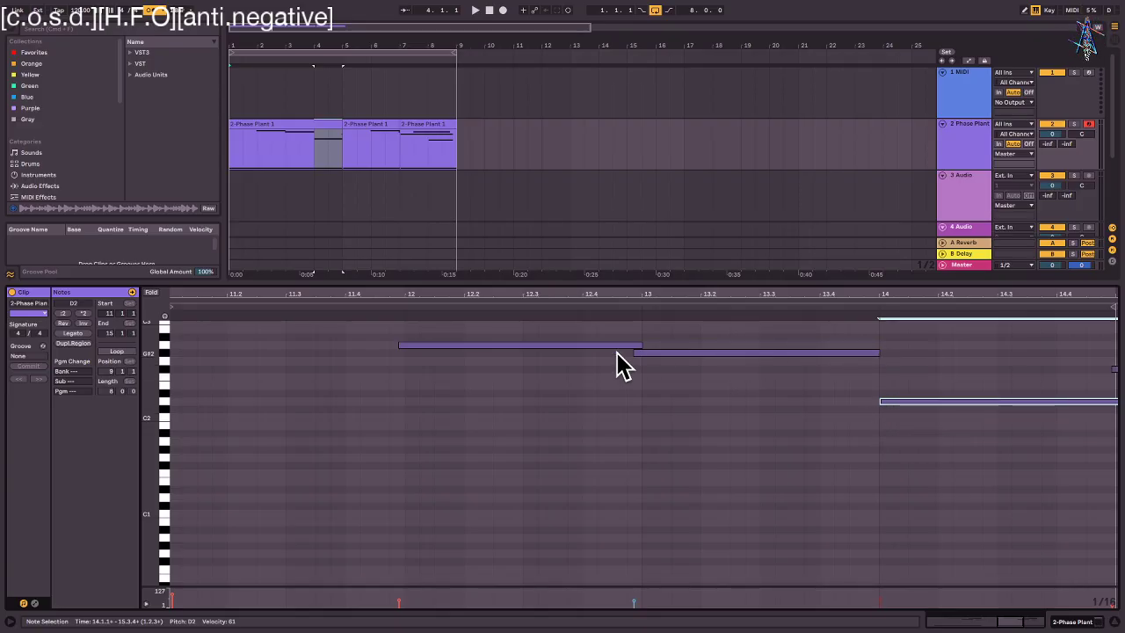
- Replace bars 5–9 with a duplicate of the edited four-bar clip
key(space)
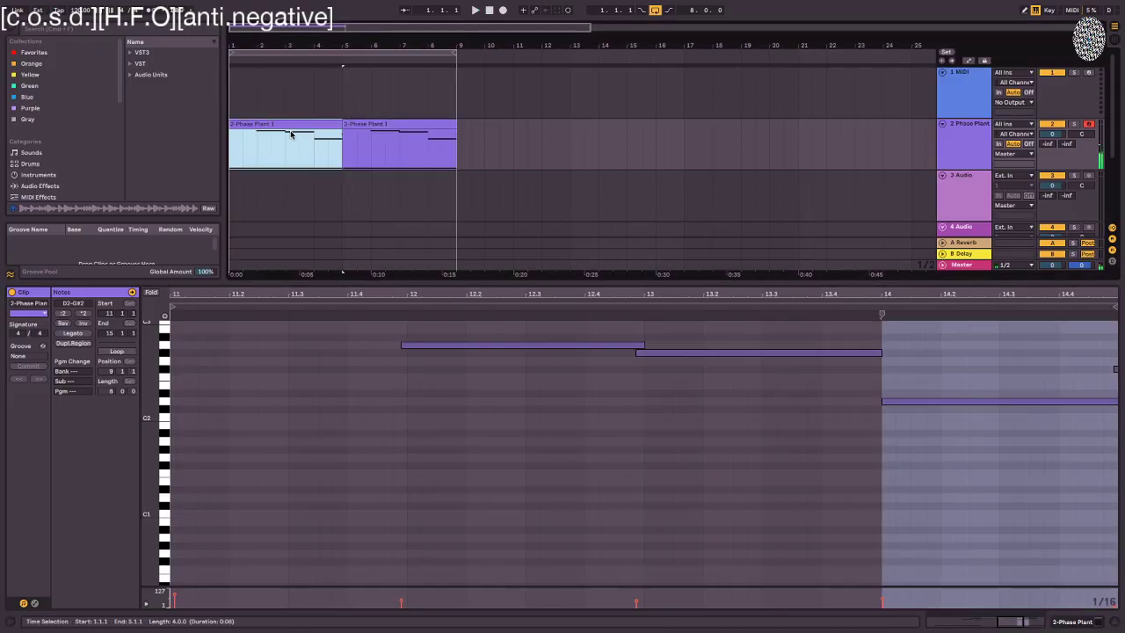
click(297, 132)
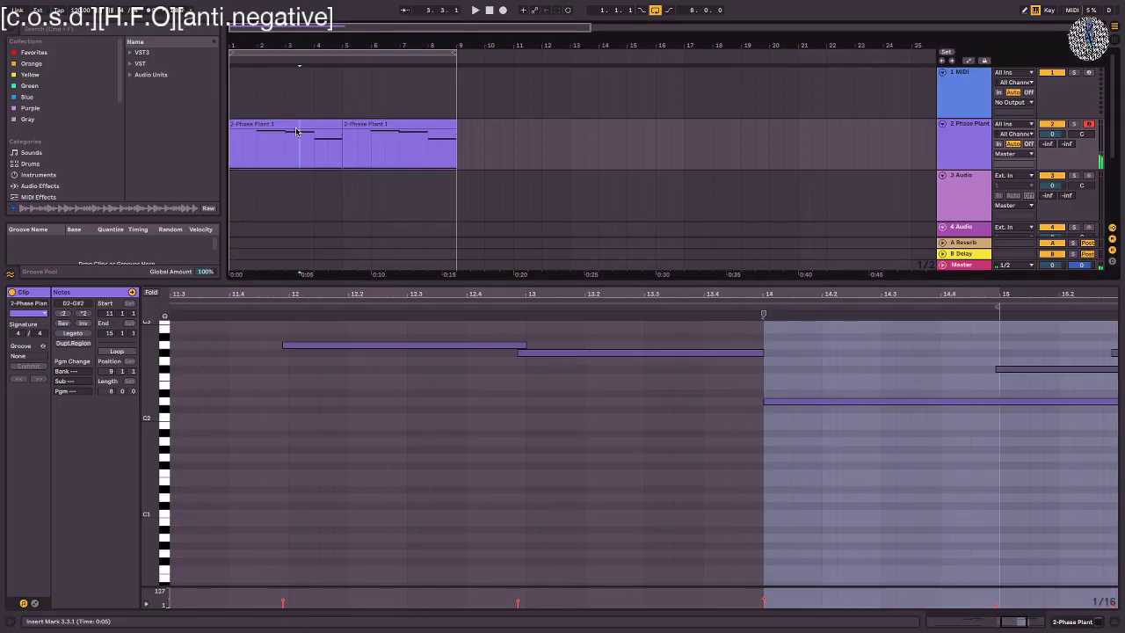
double_click(298, 132)
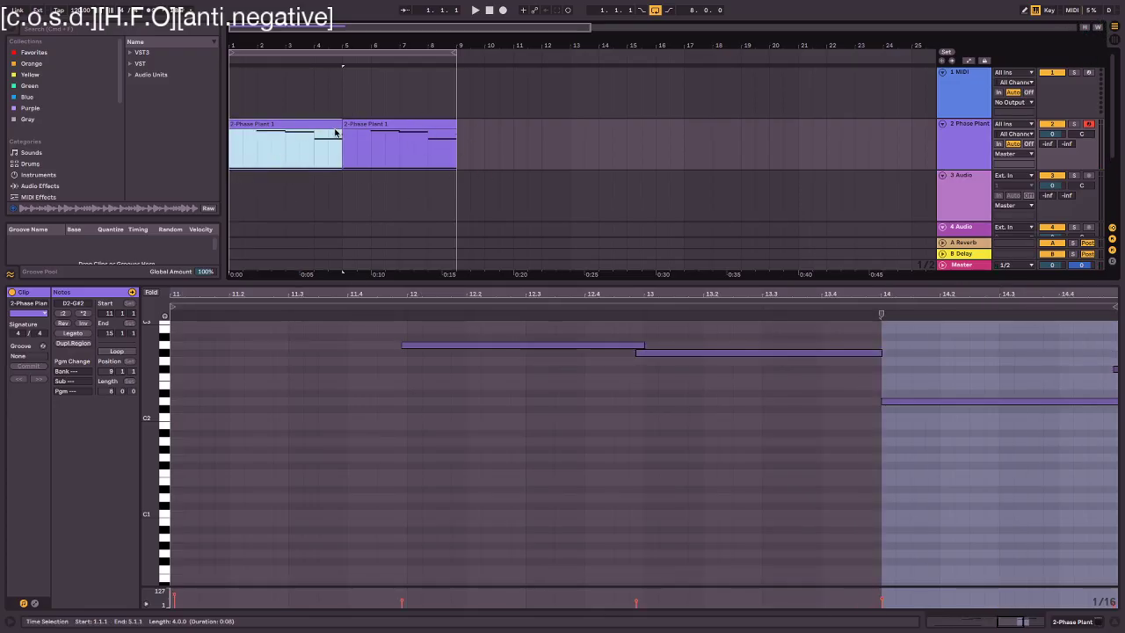
key(Right)
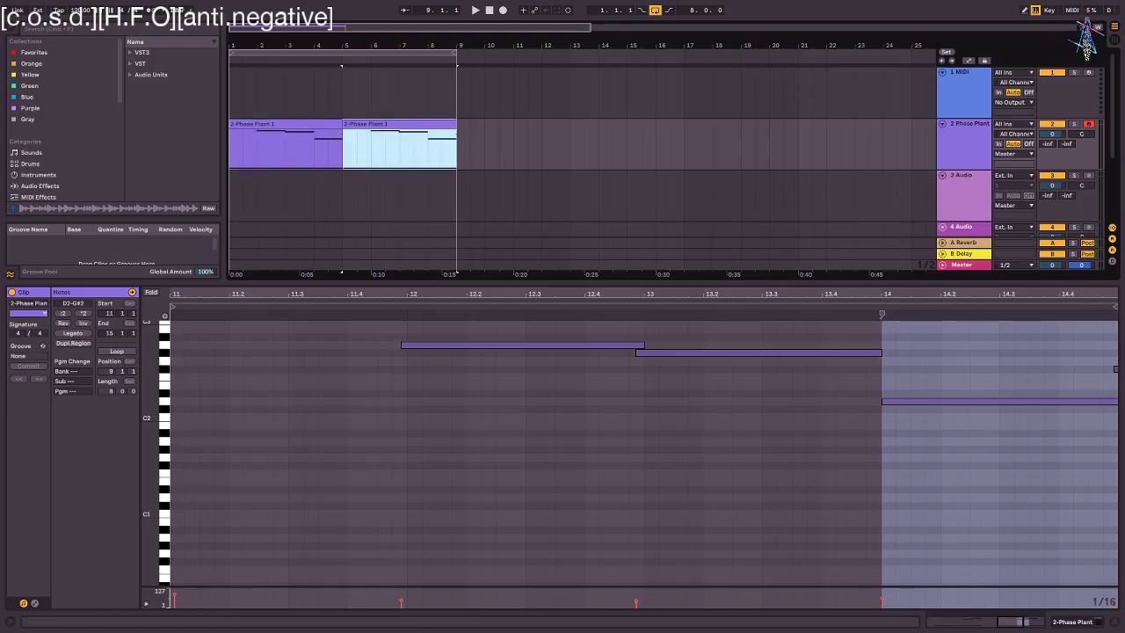
double_click(1116, 370)
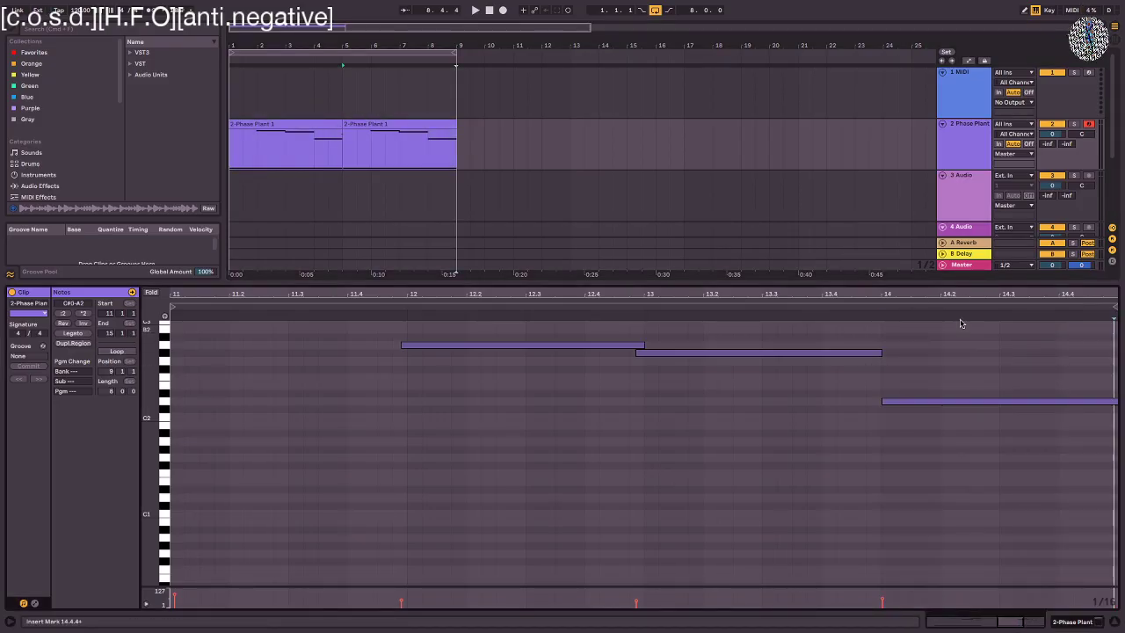
- Play back the eight-bar loop from the first clip to check the repeated phrase
click(321, 121)
click(420, 126)
click(268, 155)
key(space)
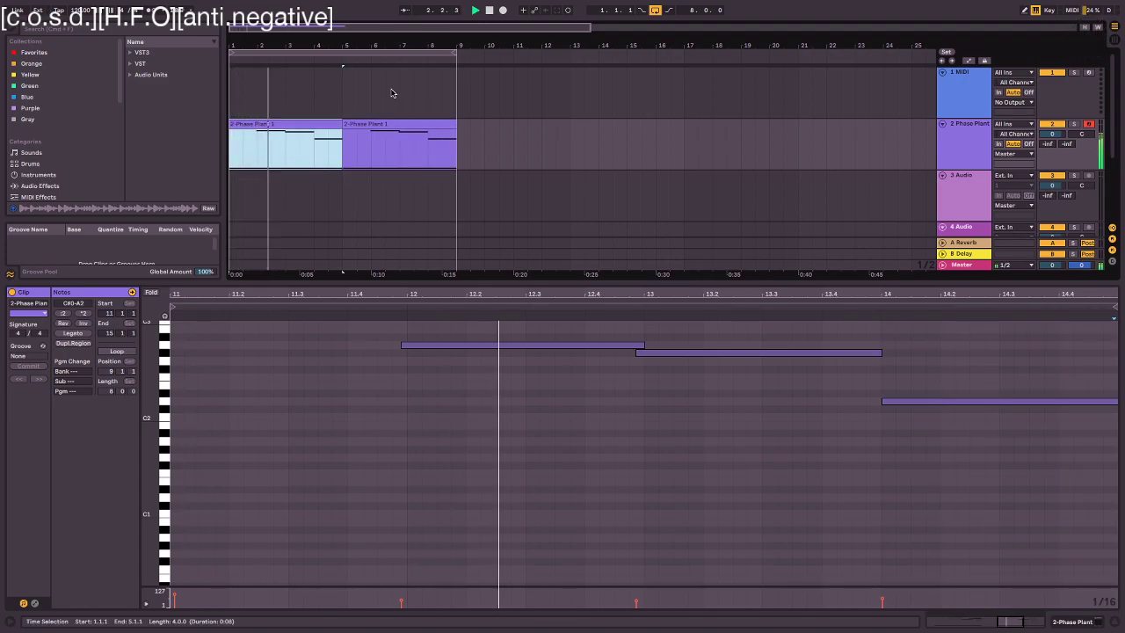
drag(376, 41, 376, 12)
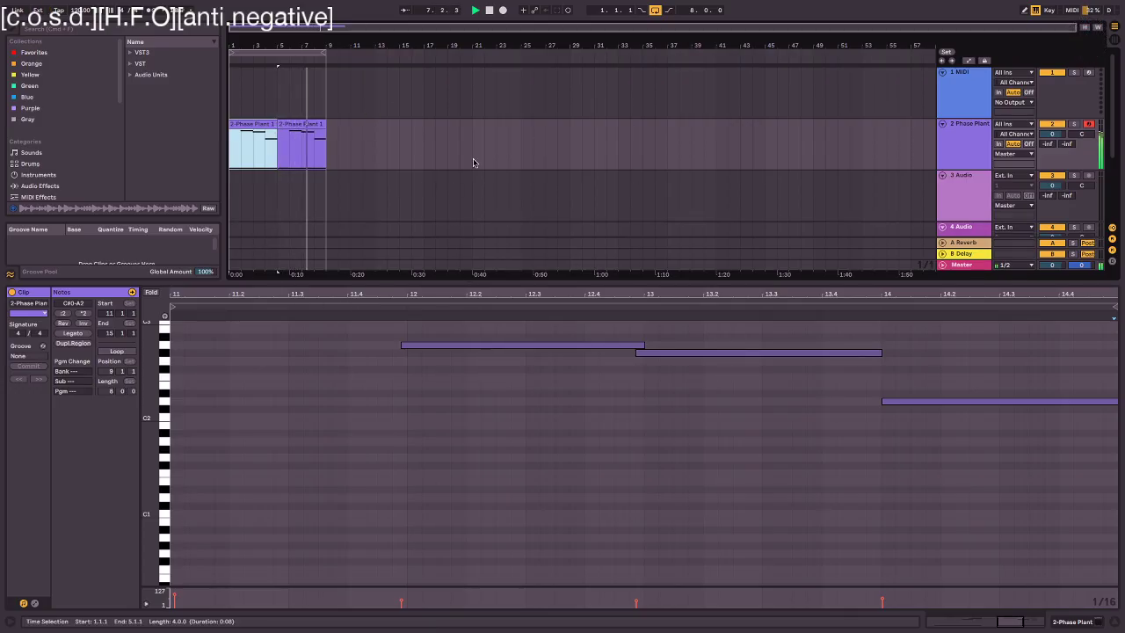
- Duplicate both four-bar clips into bars 9–17 and set the loop to span bars 1–17
click(259, 124)
key(ctrl+d)
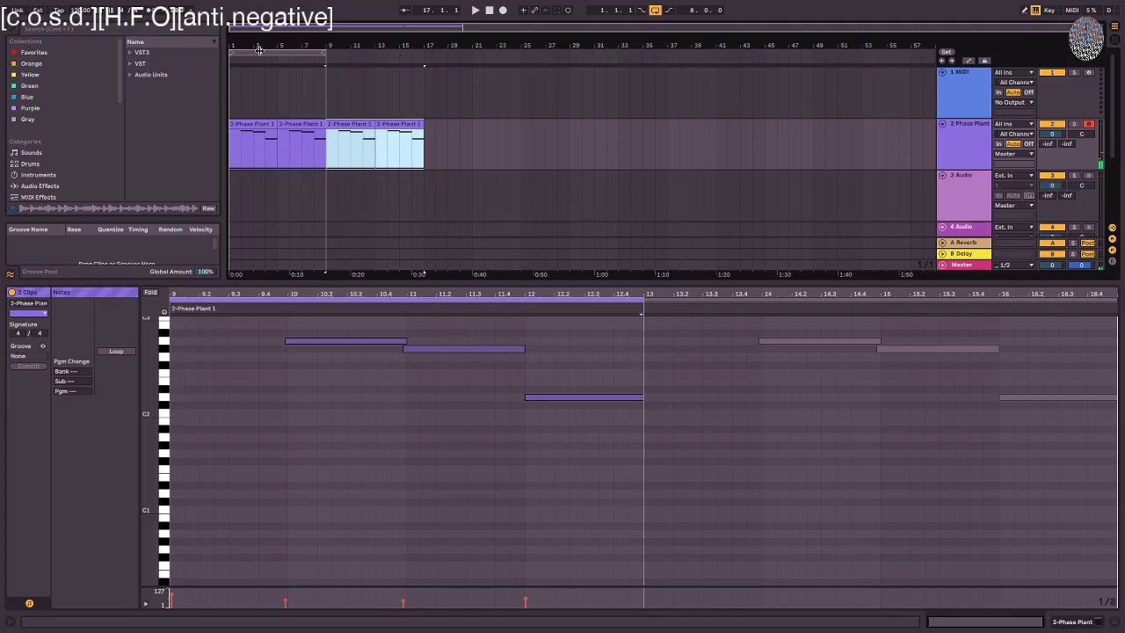
drag(310, 44, 418, 48)
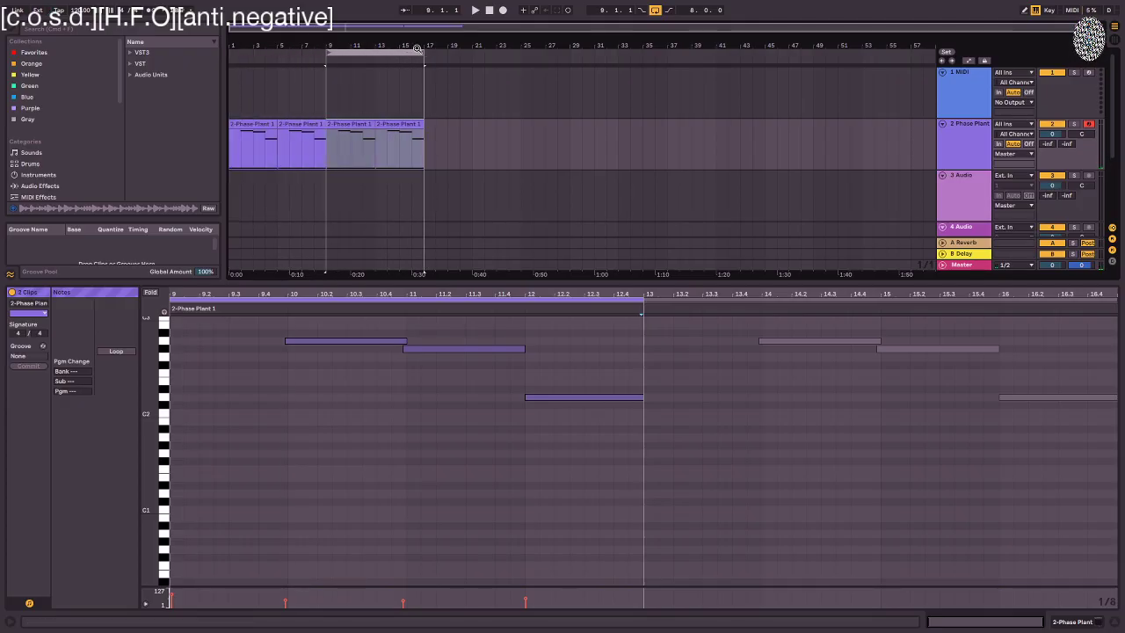
click(395, 142)
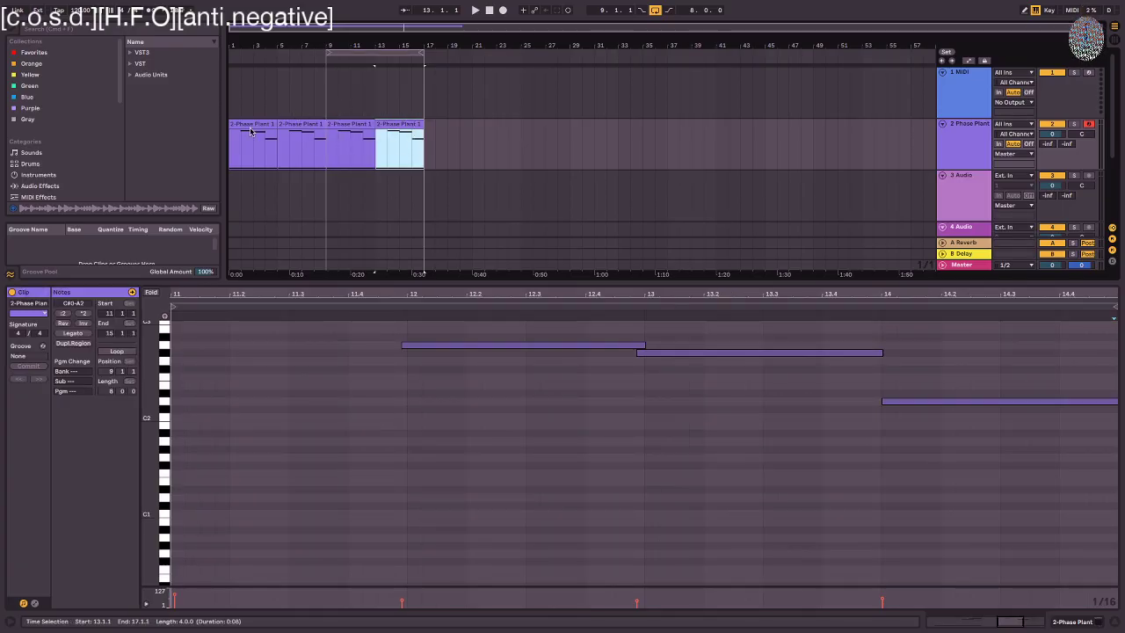
shift+click(251, 131)
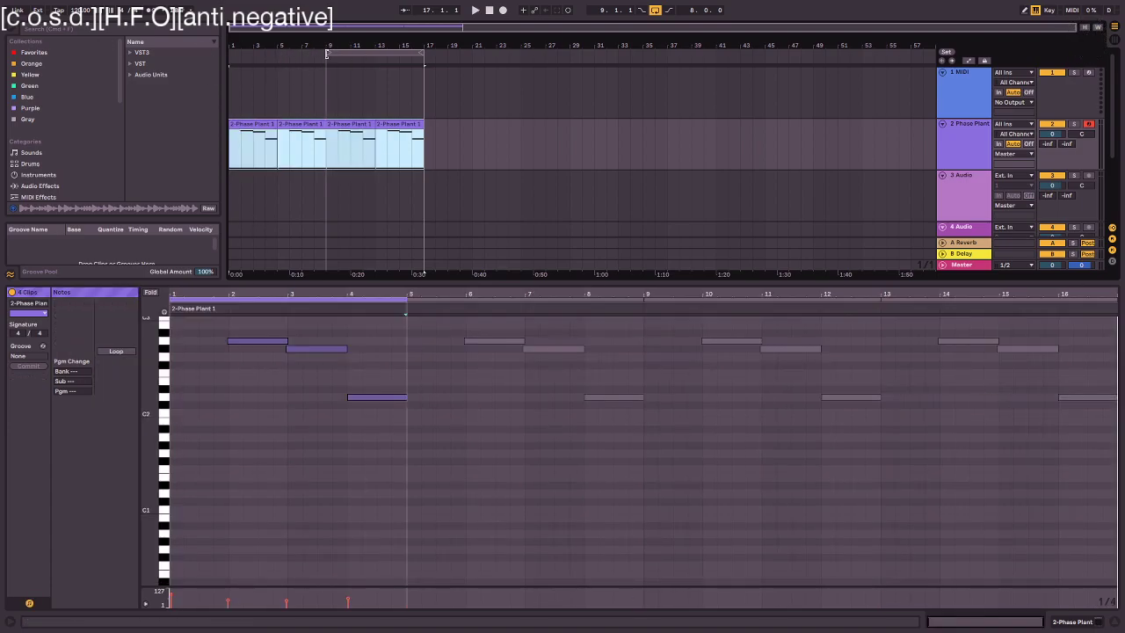
drag(328, 53, 148, 42)
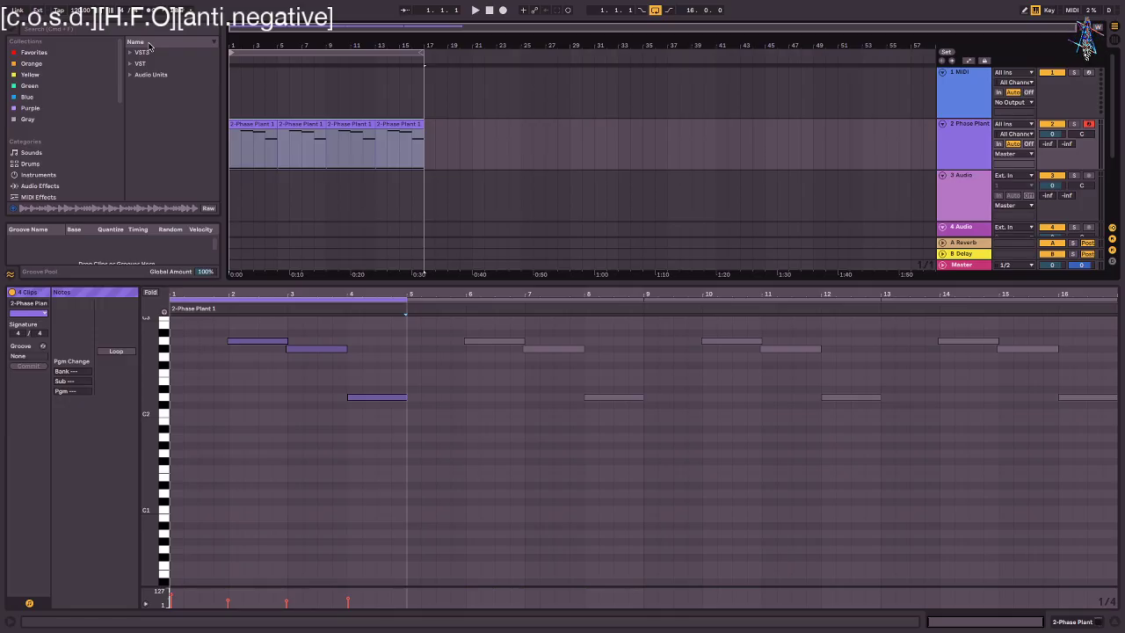
- In the last clip, lower the G#2 note to E2 starting at bar 13 and raise the final D2 note to A2
click(400, 145)
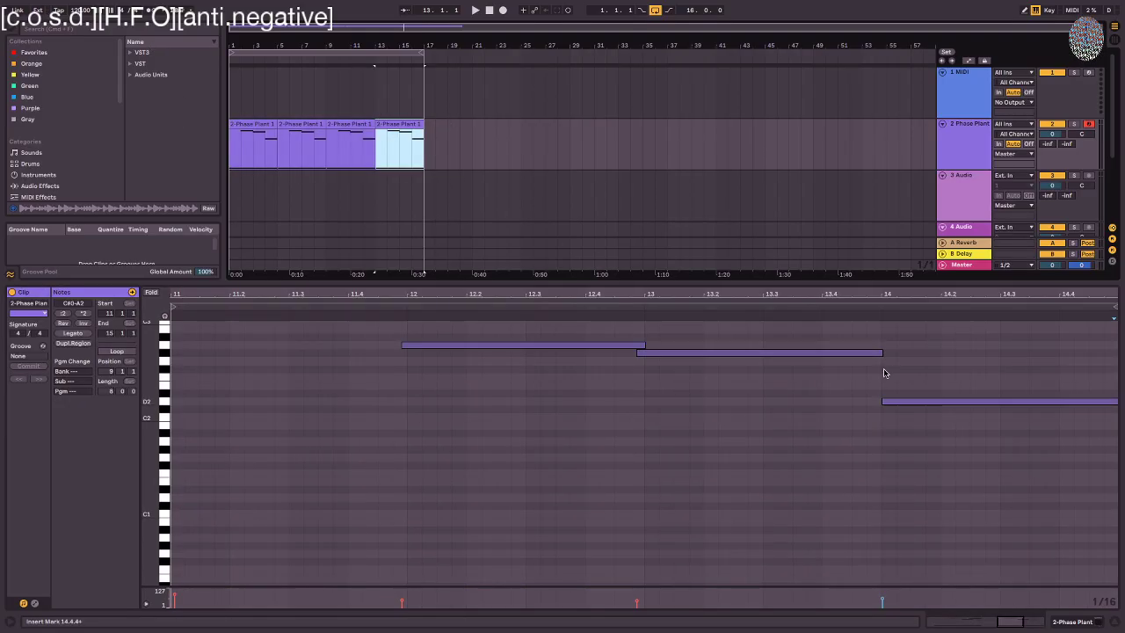
drag(804, 358, 781, 387)
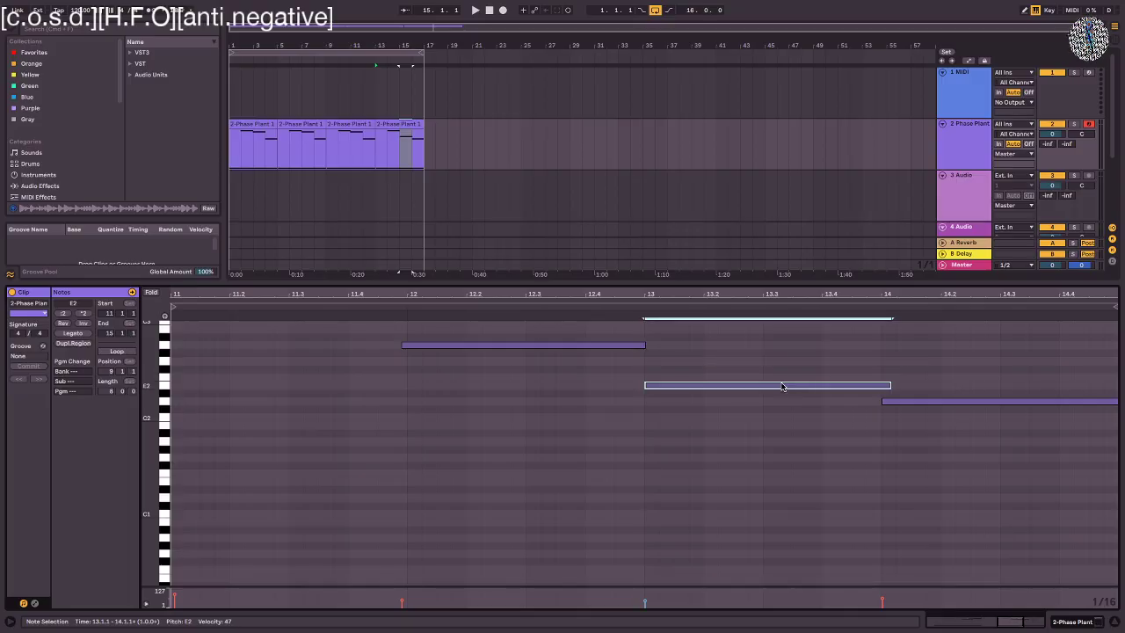
drag(913, 404, 932, 362)
- Split the bar 14 note into a two-beat A2 and a two-beat G#2, and end the E2 note at bar 14
scroll(934, 396, right, 3)
scroll(934, 396, right, 5)
drag(737, 344, 554, 354)
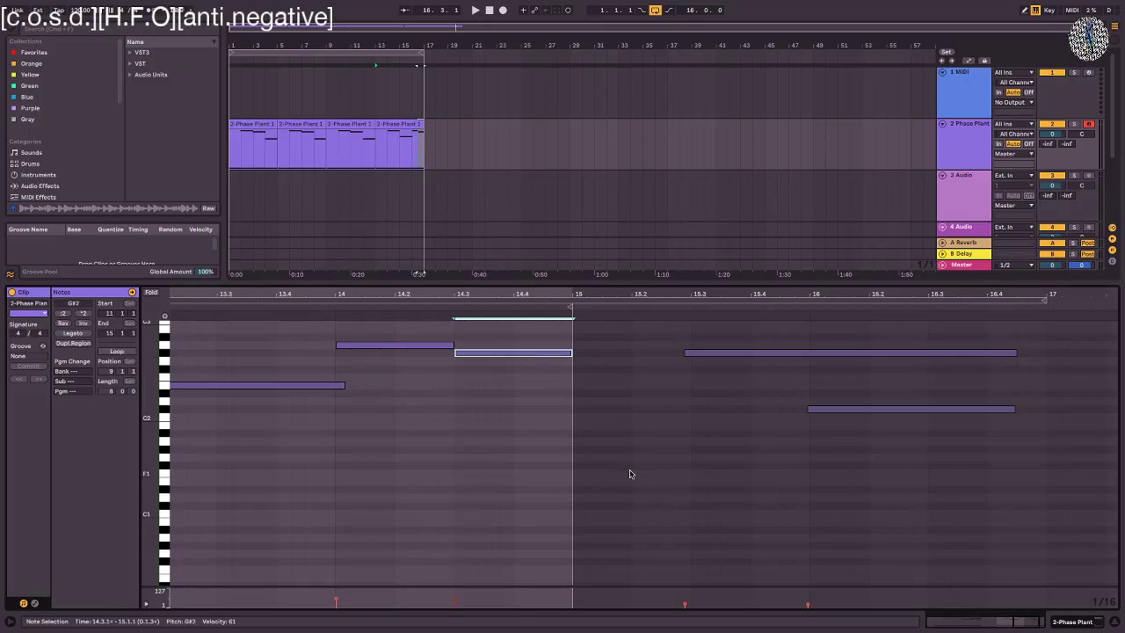
scroll(629, 431, left, 4)
click(621, 386)
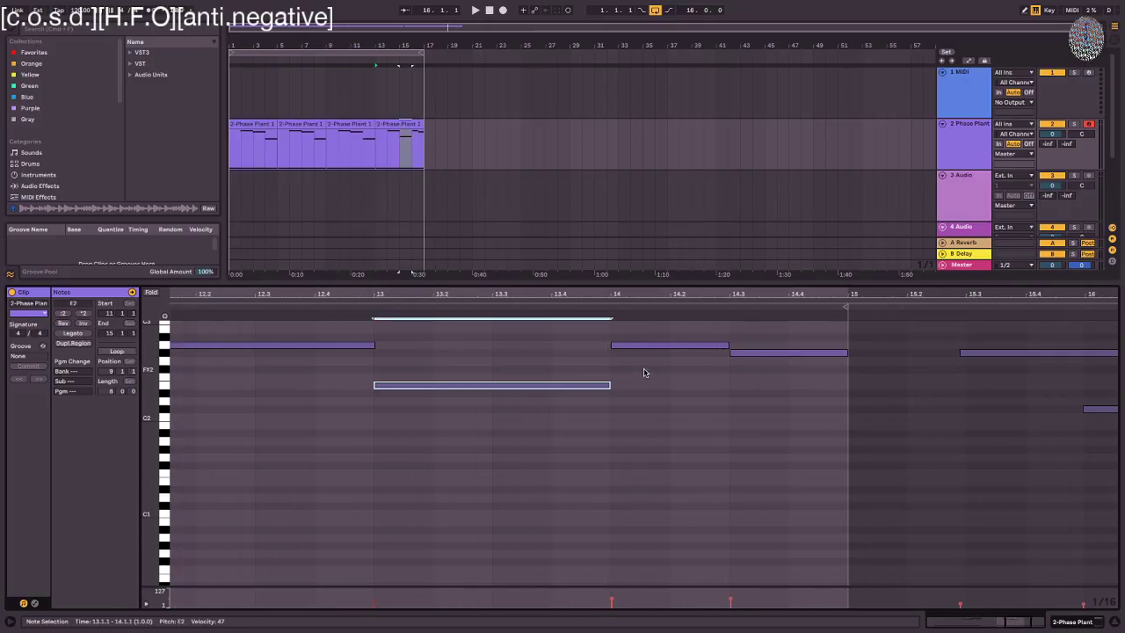
- Play back the third clip from bar 9 and compare its notes with those in the last clip
click(373, 133)
key(space)
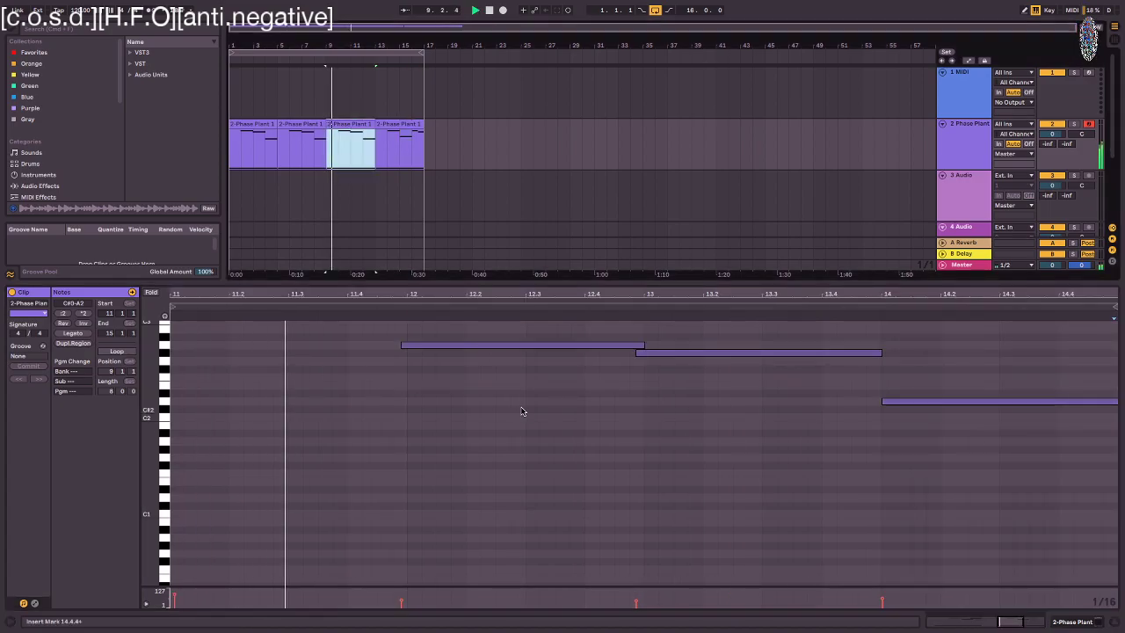
click(805, 495)
scroll(805, 493, left, 1)
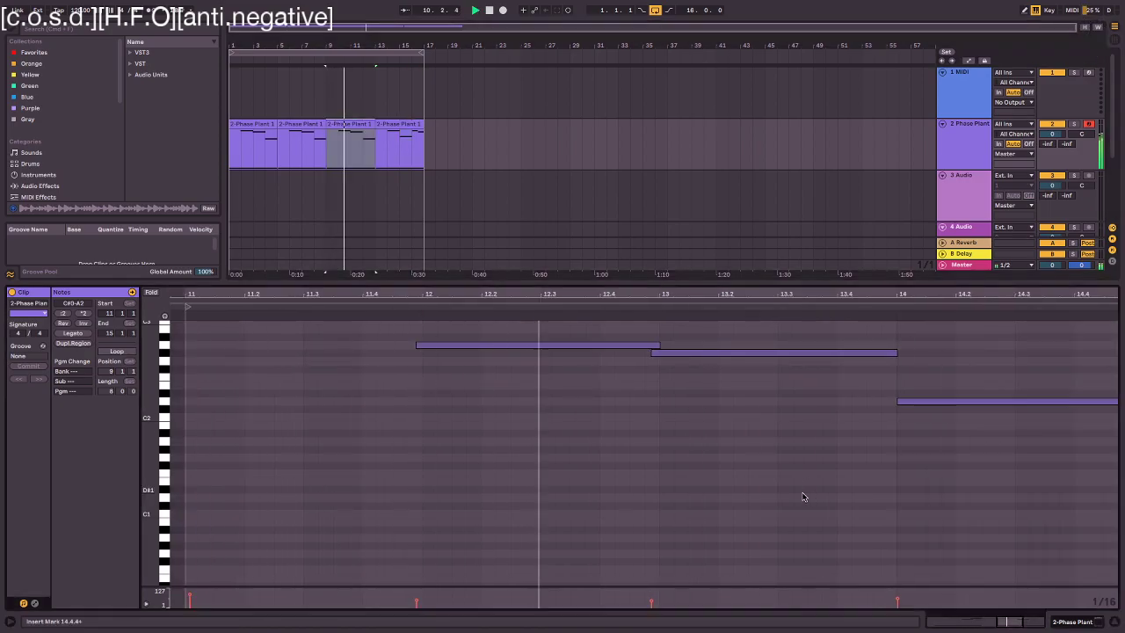
key(space)
double_click(400, 131)
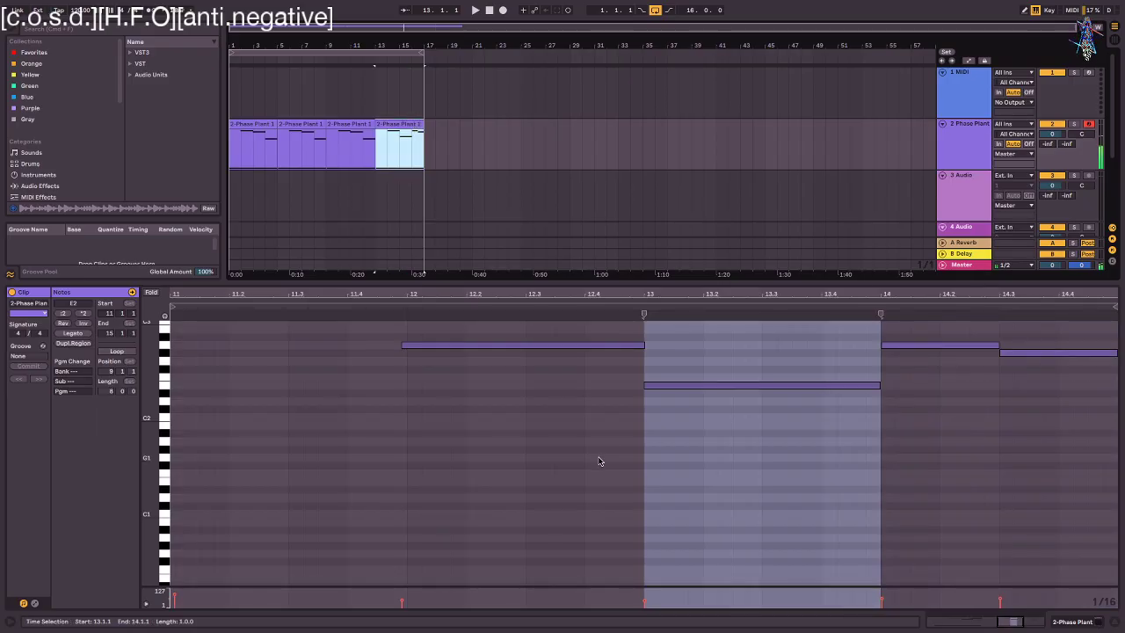
scroll(625, 425, right, 3)
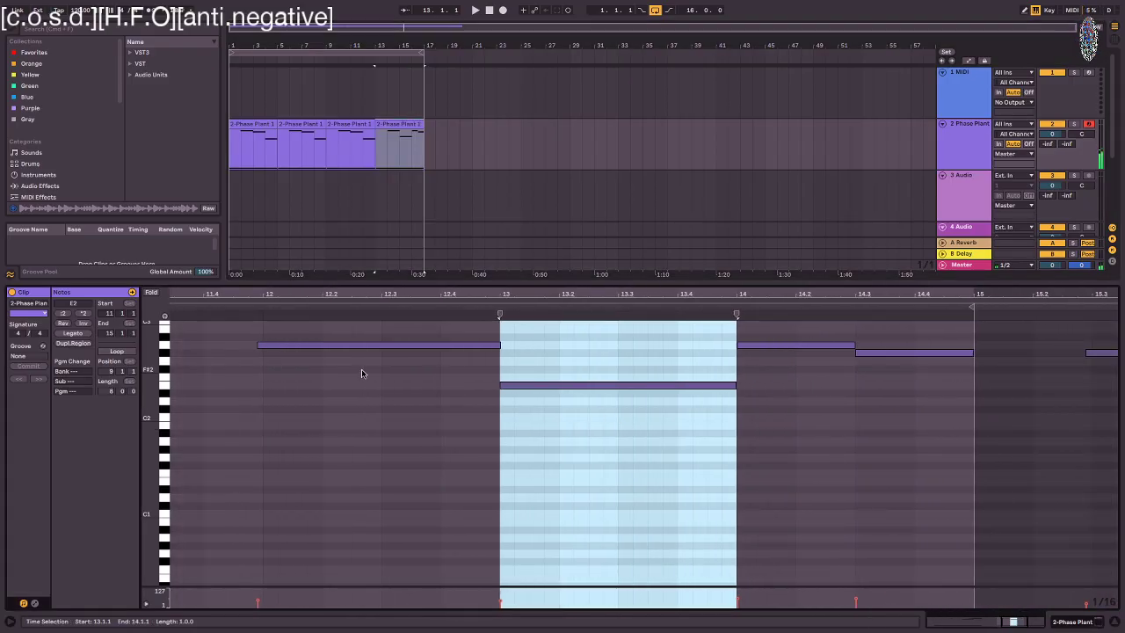
- Copy the first four-bar Phase Plant clip to bars 21–25
click(350, 125)
click(252, 134)
click(252, 126)
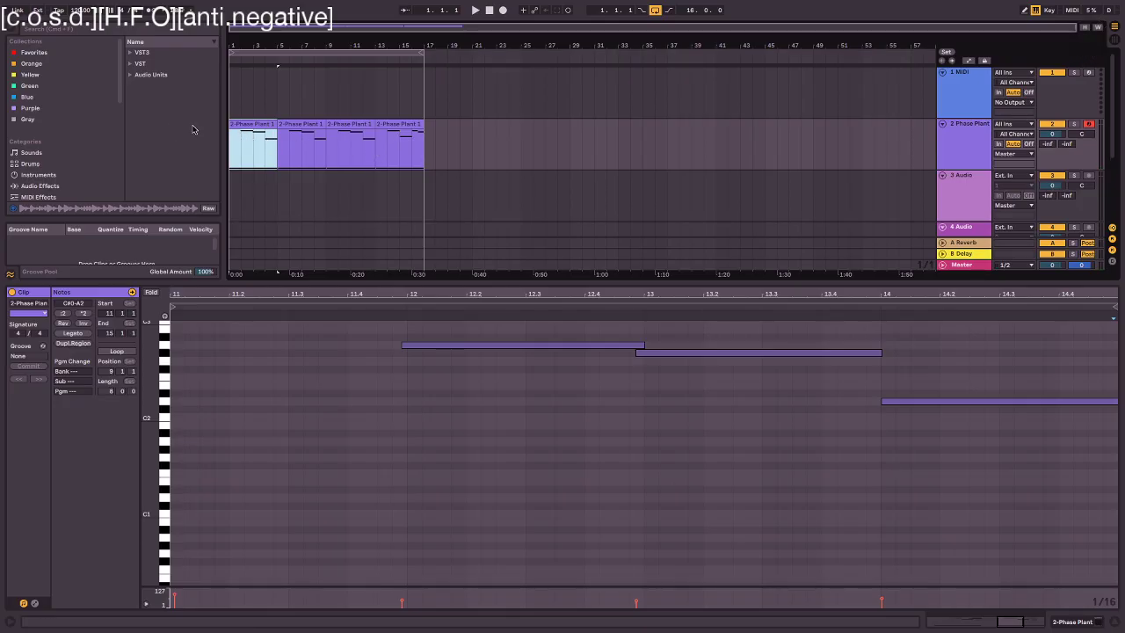
mouse_move(244, 126)
mouse_down()
mouse_move(605, 144)
mouse_move(466, 138)
mouse_move(575, 140)
mouse_move(664, 104)
mouse_move(273, 141)
mouse_move(284, 146)
mouse_move(246, 131)
mouse_up()
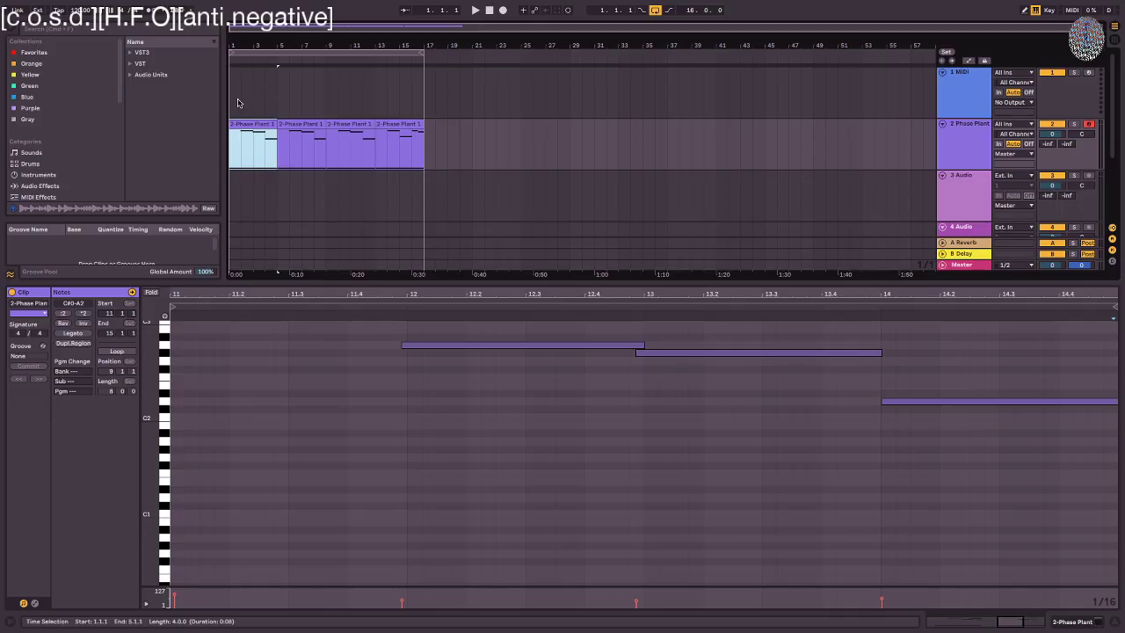
drag(254, 125, 498, 151)
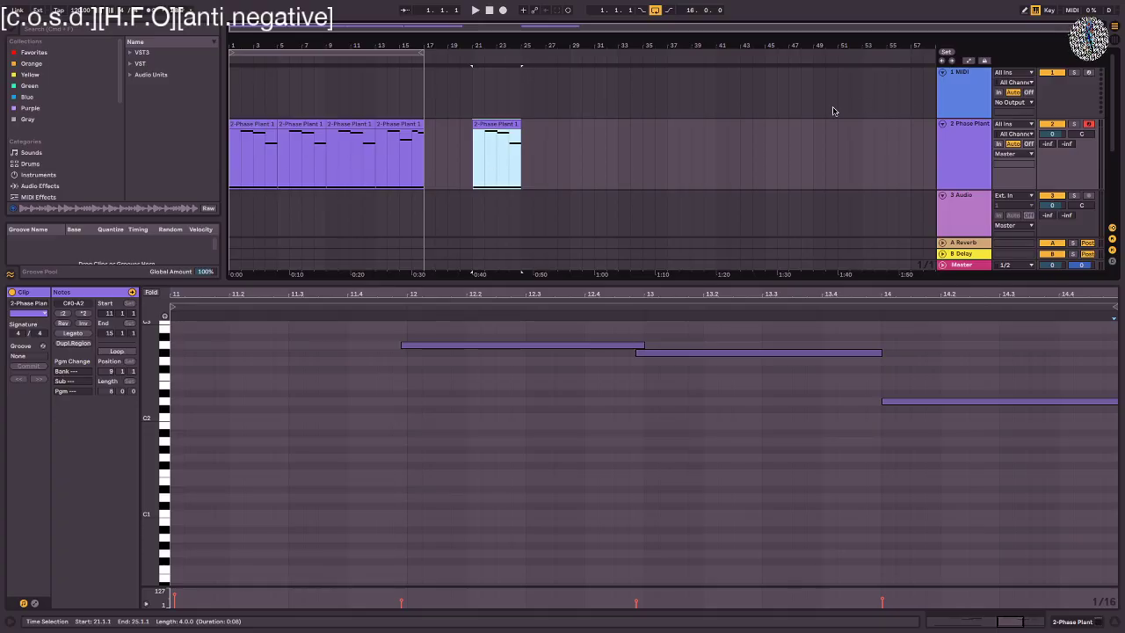
scroll(791, 113, down, 1)
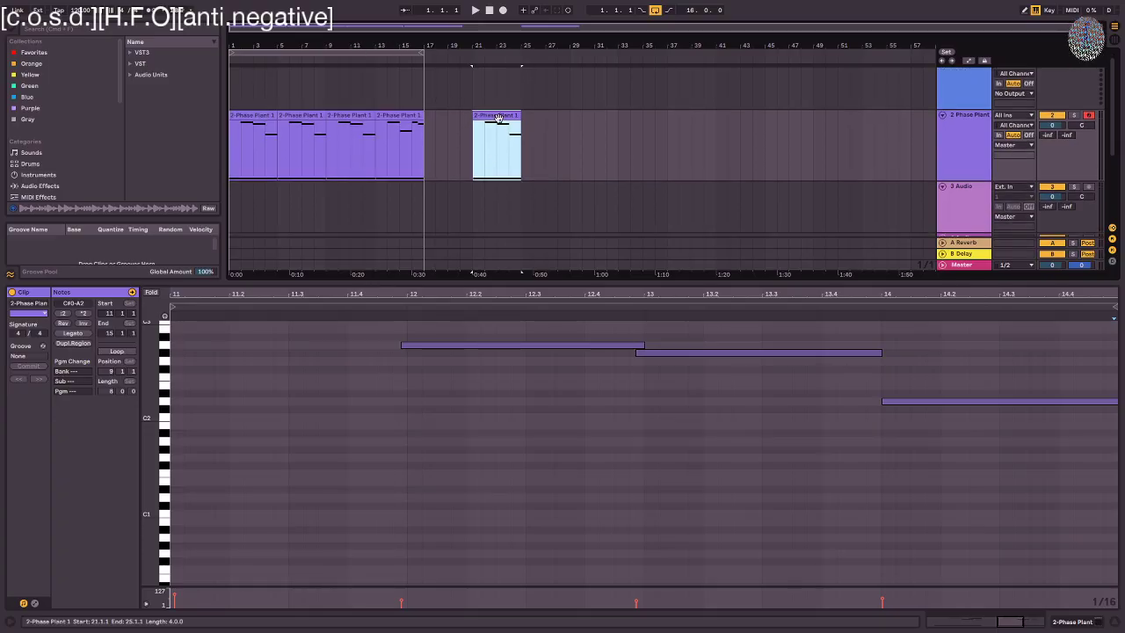
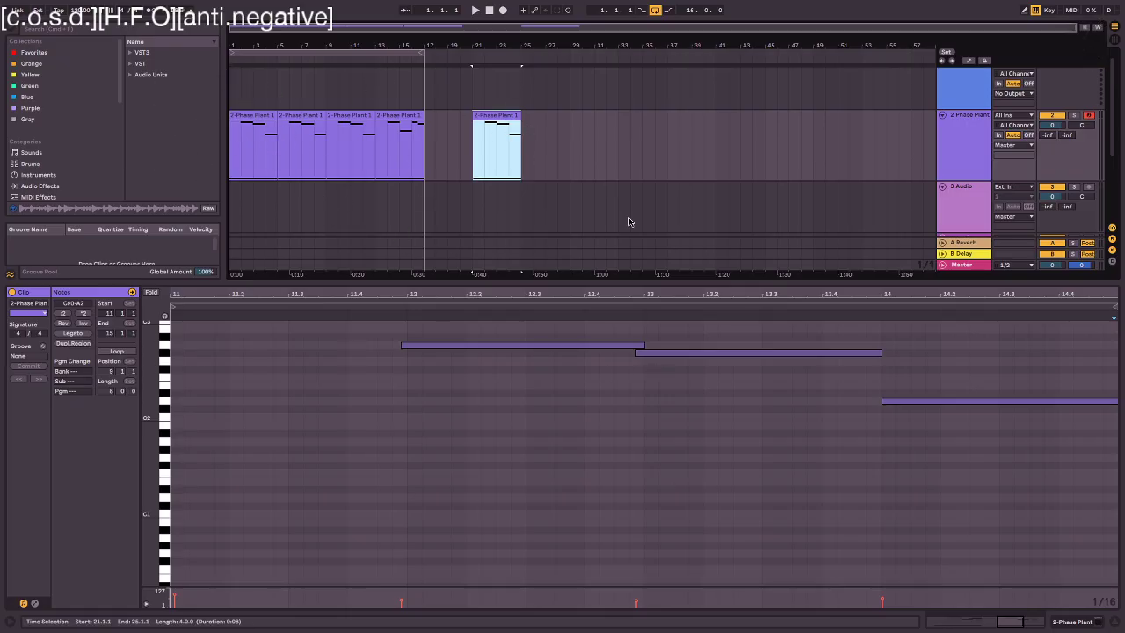
- Try to compress the third clip's A2, G#2 and D2 notes with the time-stretch markers, and undo the stretch
mouse_move(389, 147)
mouse_down()
mouse_move(419, 136)
mouse_move(408, 142)
mouse_up()
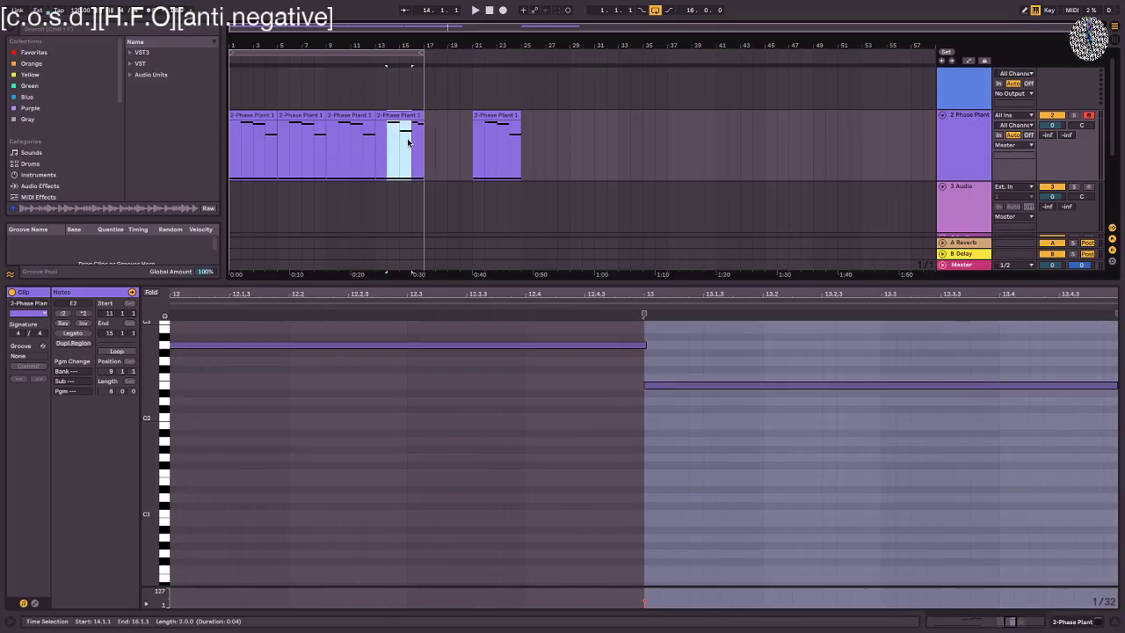
click(328, 138)
drag(339, 138, 375, 141)
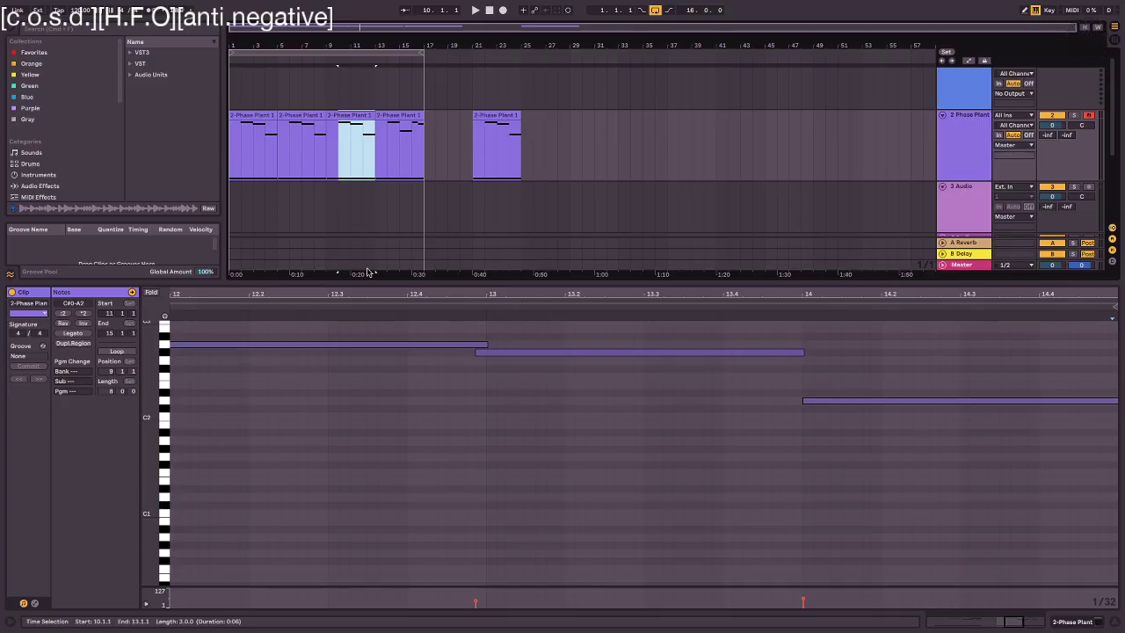
scroll(347, 424, left, 3)
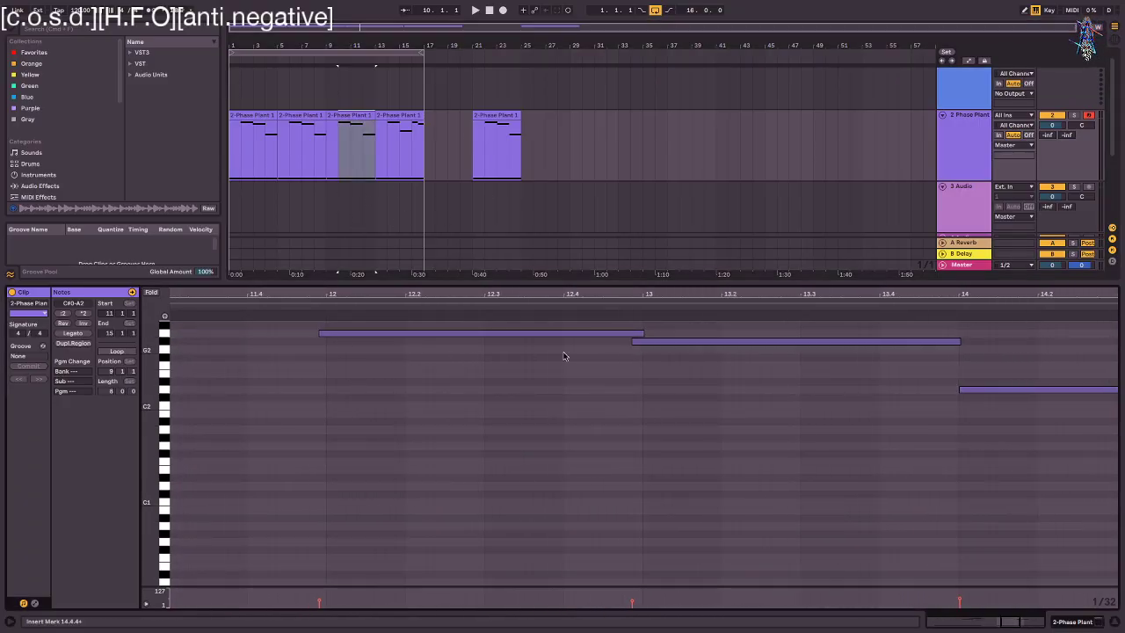
drag(508, 386, 1011, 448)
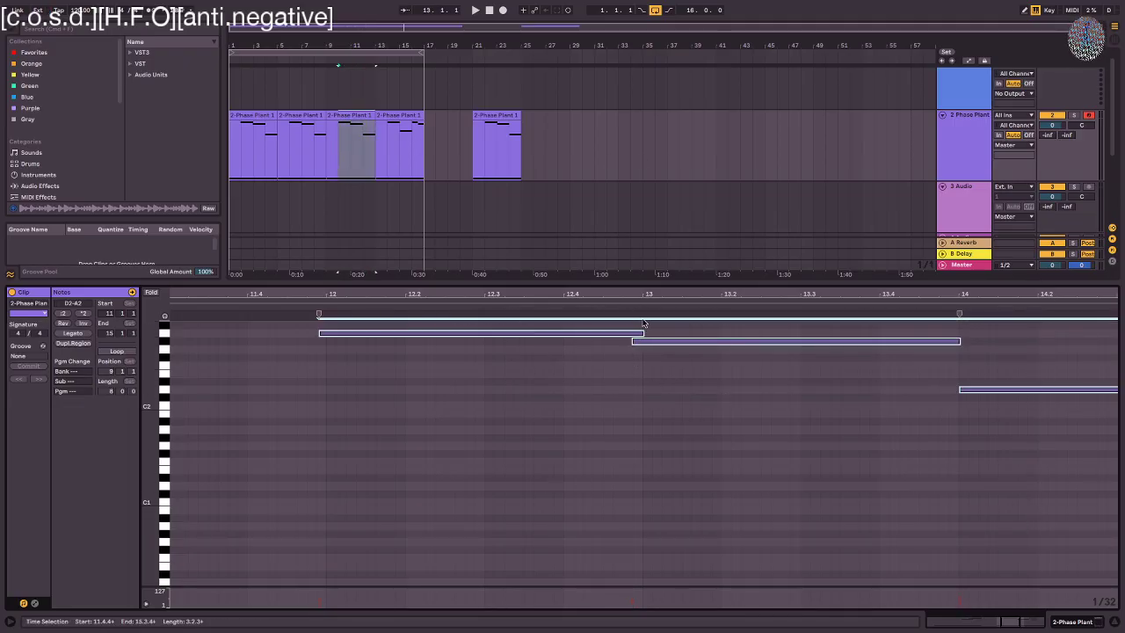
drag(958, 313, 497, 313)
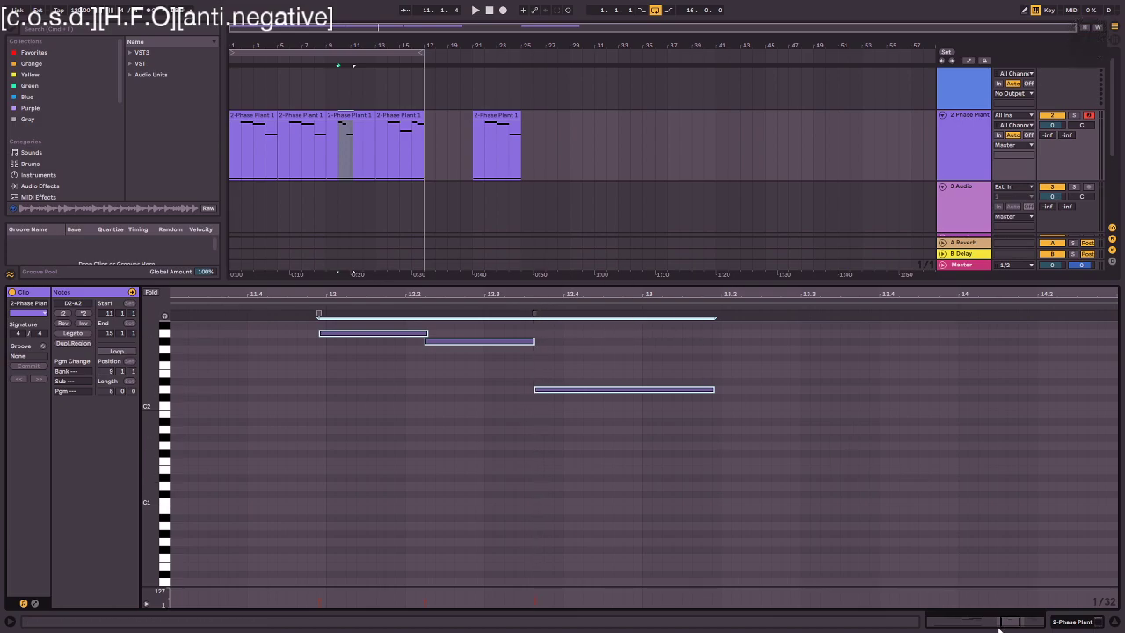
key(super+z)
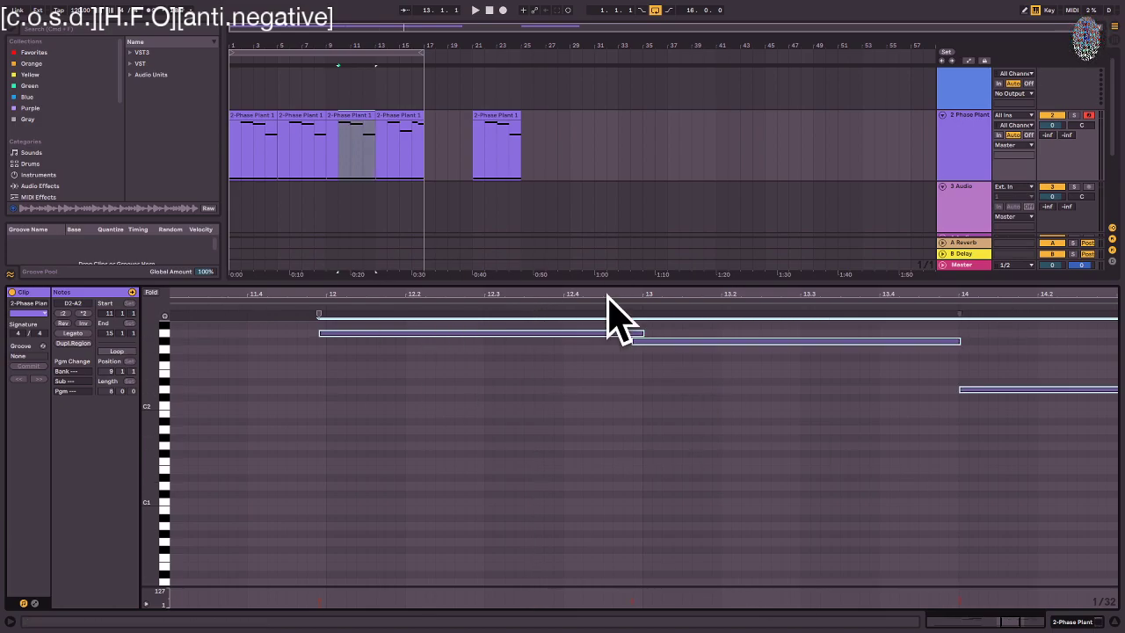
click(343, 132)
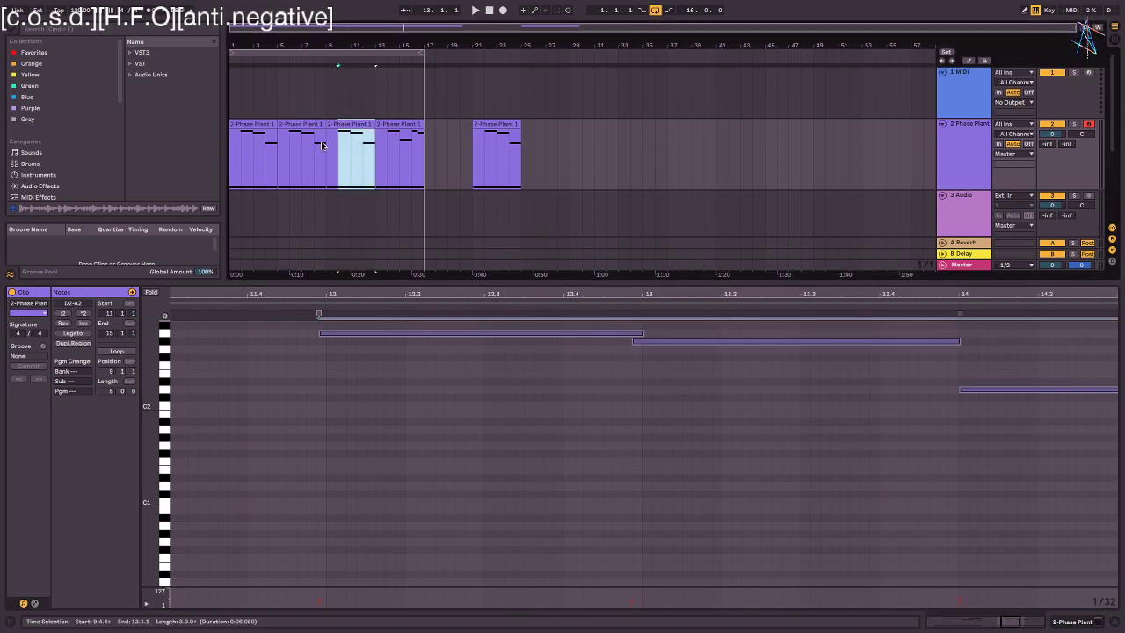
click(241, 145)
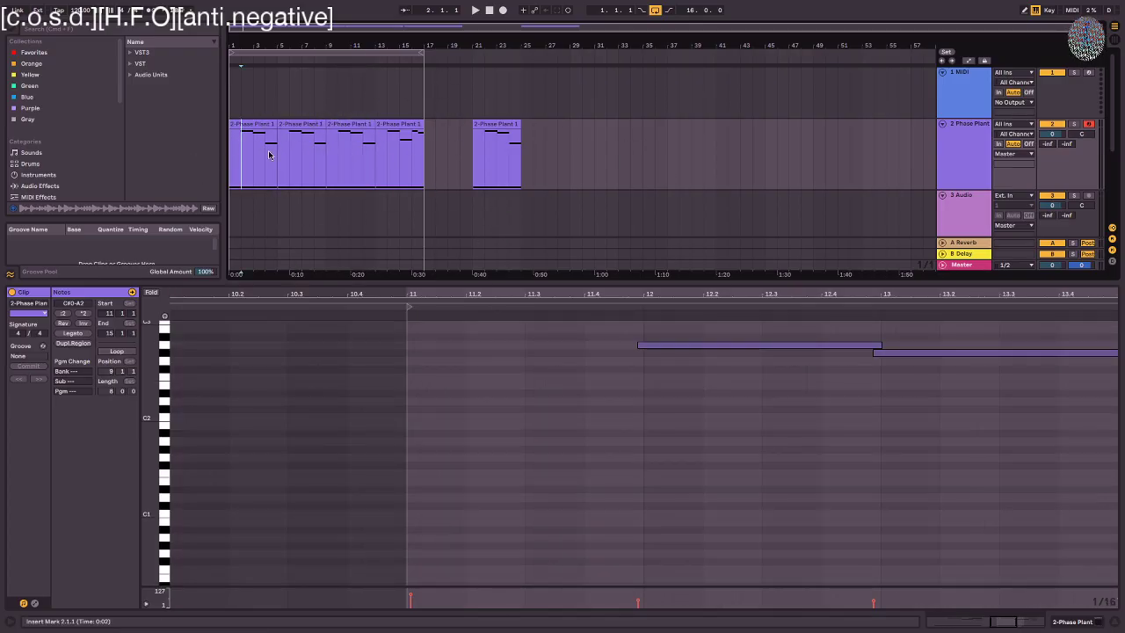
drag(244, 145, 281, 156)
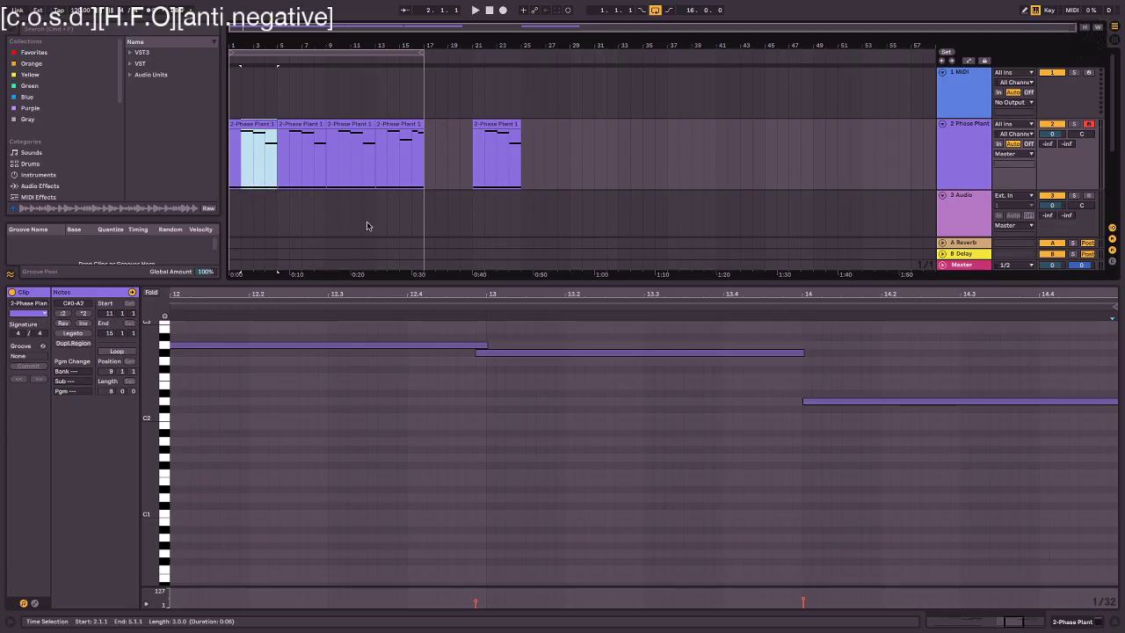
click(241, 124)
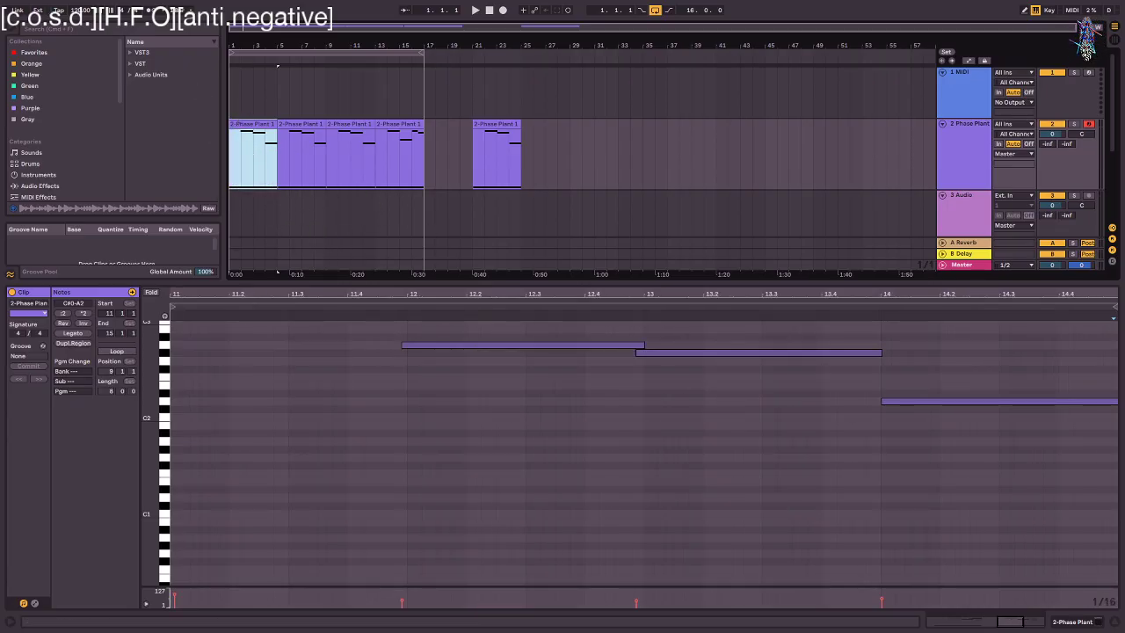
click(693, 355)
scroll(693, 351, left, 2)
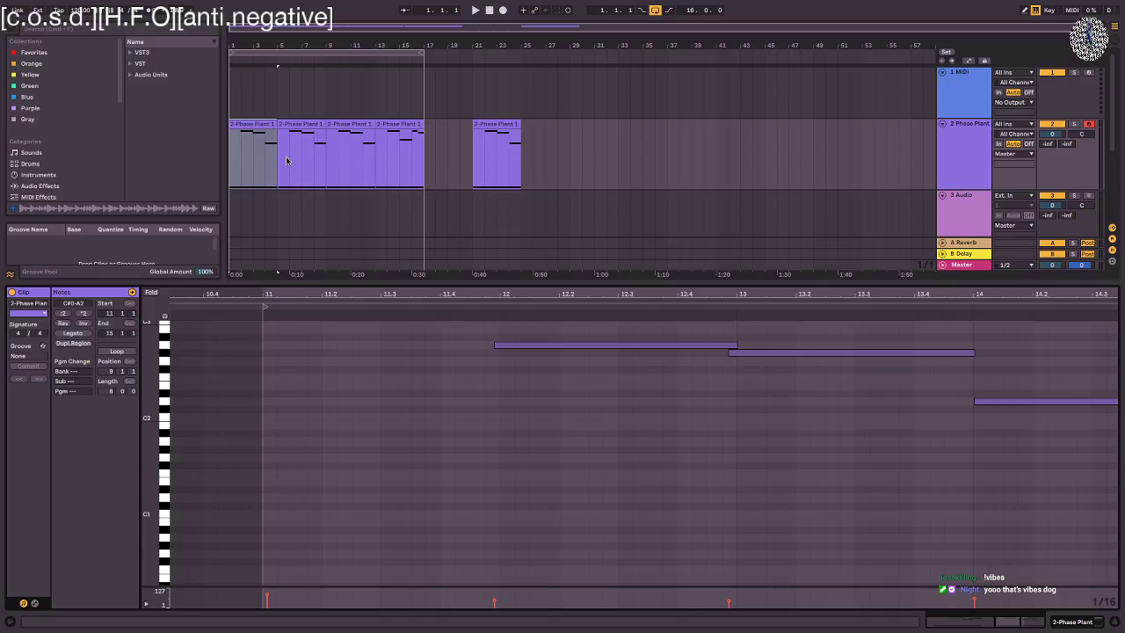
- Add an Auto Filter to the Phase Plant track and set its low-pass frequency to 278 Hz
click(48, 188)
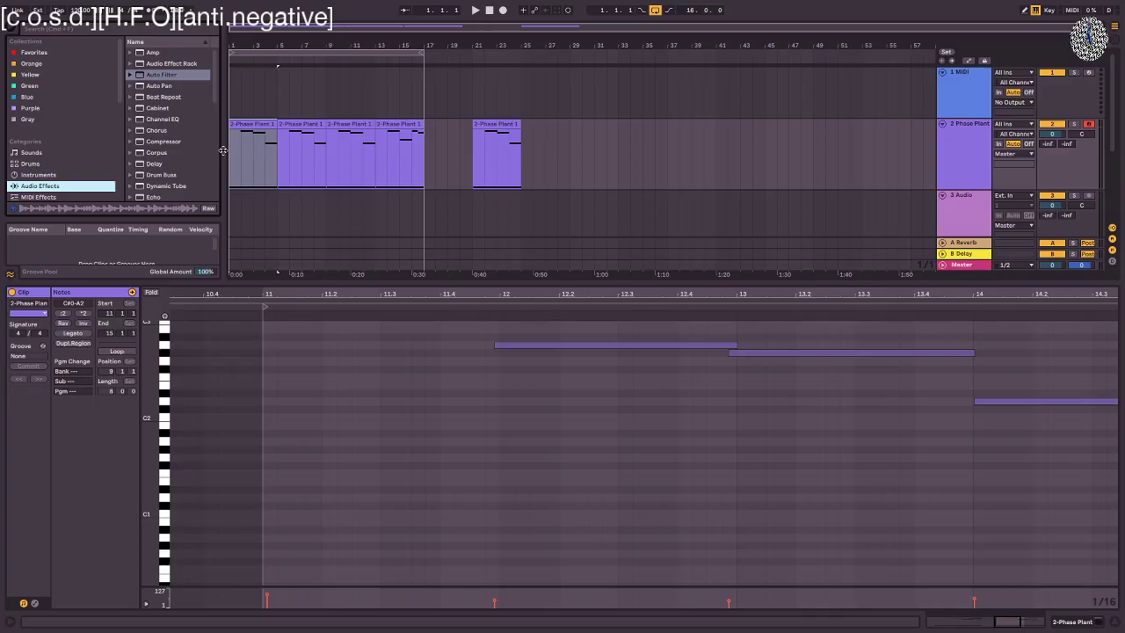
drag(223, 150, 301, 148)
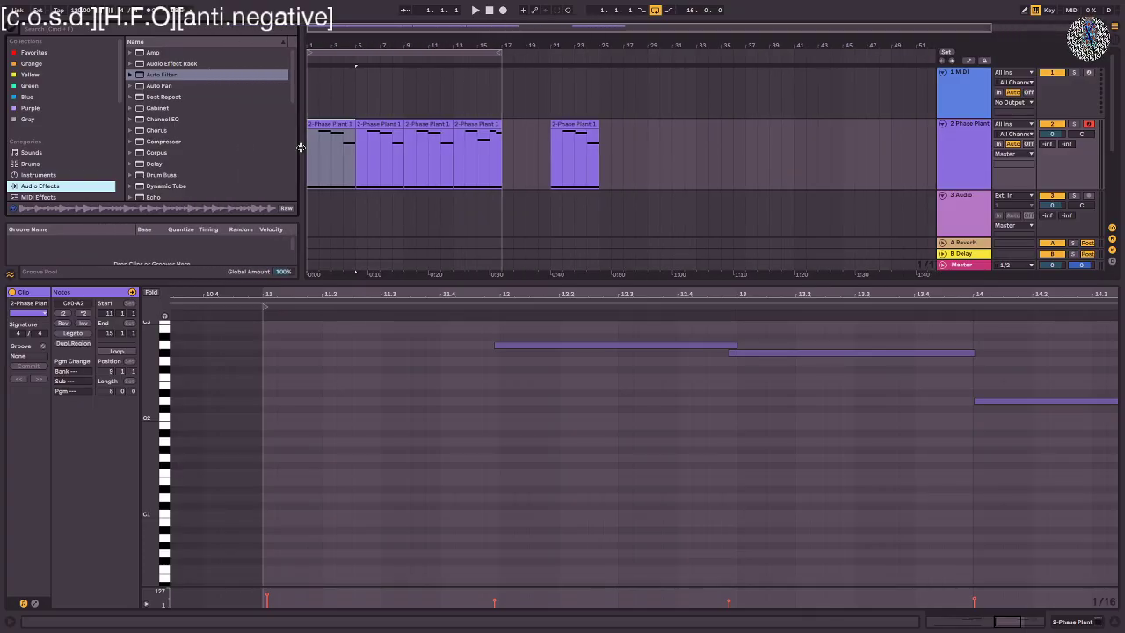
double_click(172, 76)
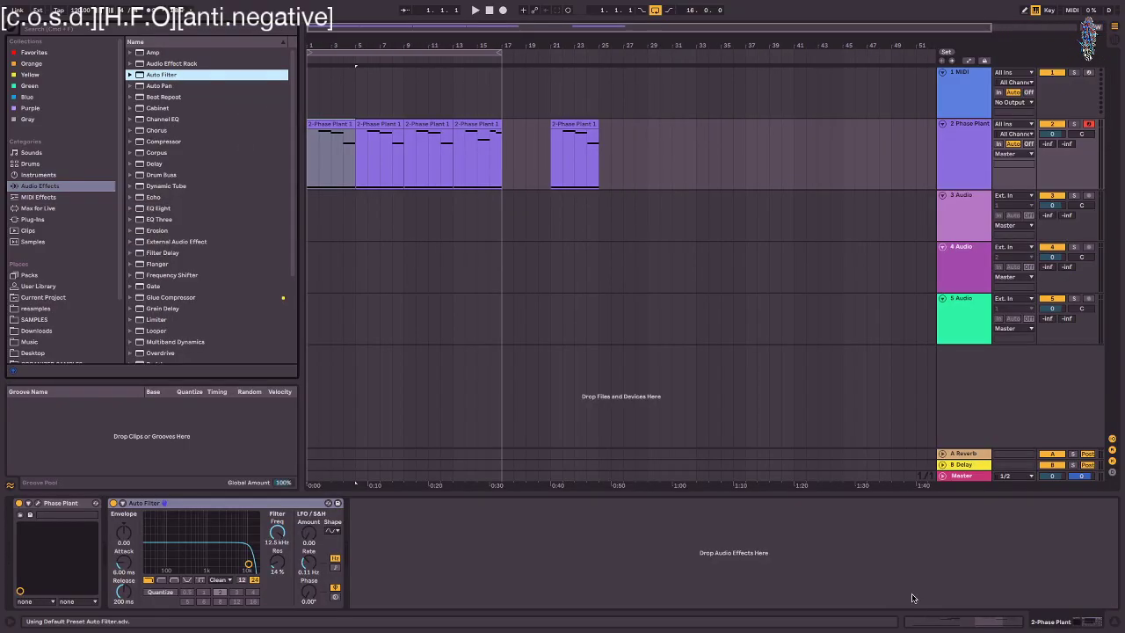
drag(281, 530, 281, 606)
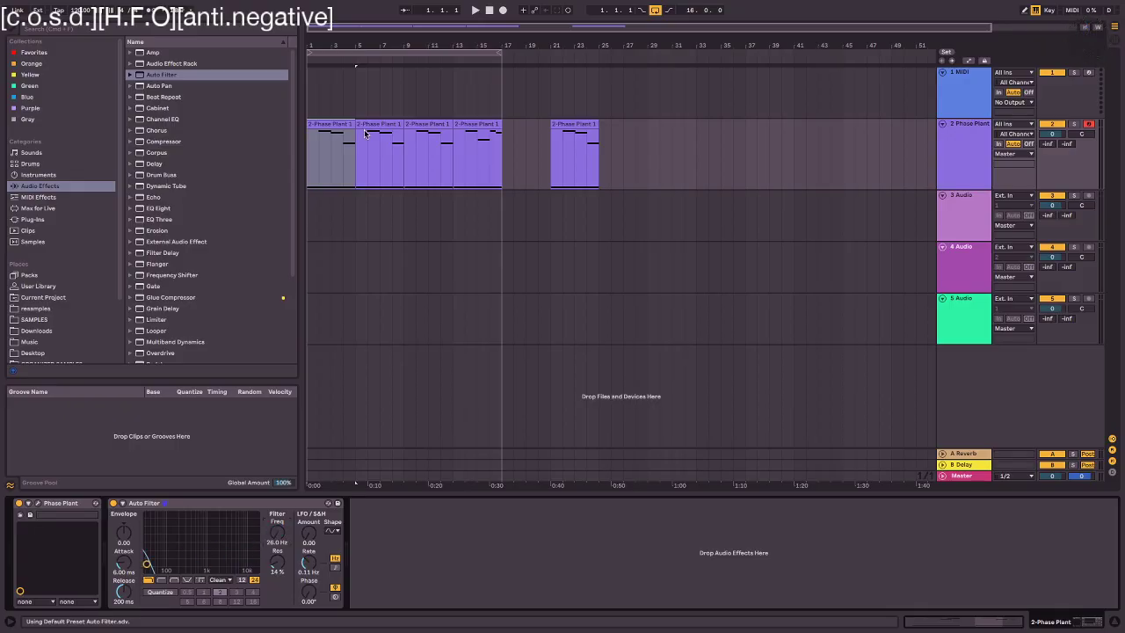
drag(269, 539, 270, 514)
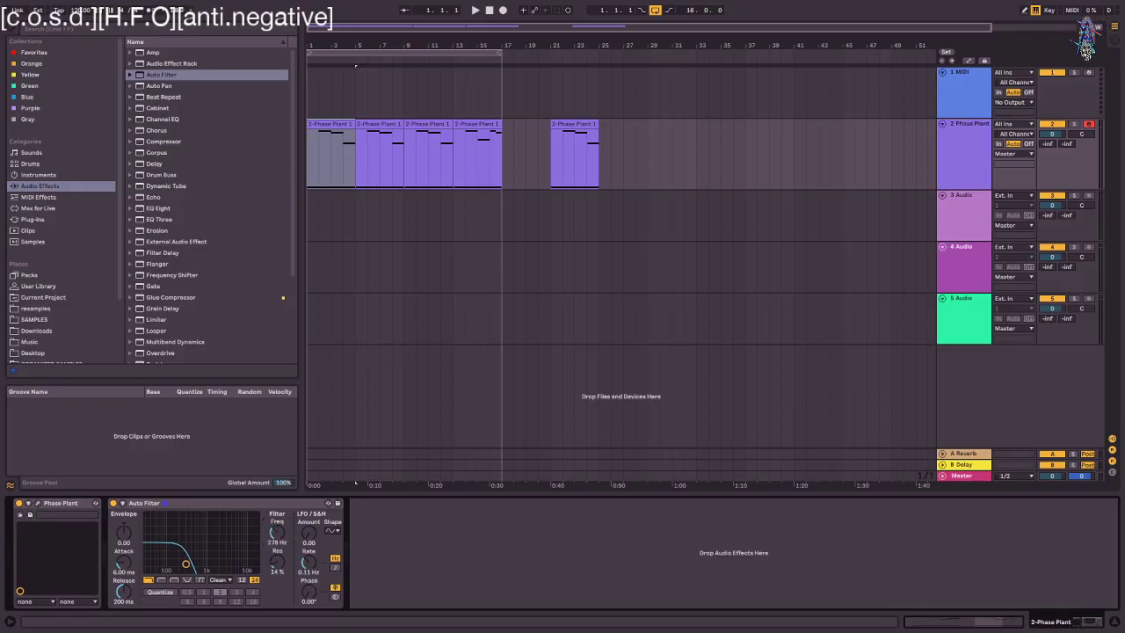
- Automate the Auto Filter frequency with a curved rise from bar 1 to about 909 Hz at bar 9 while the loop plays
key(a)
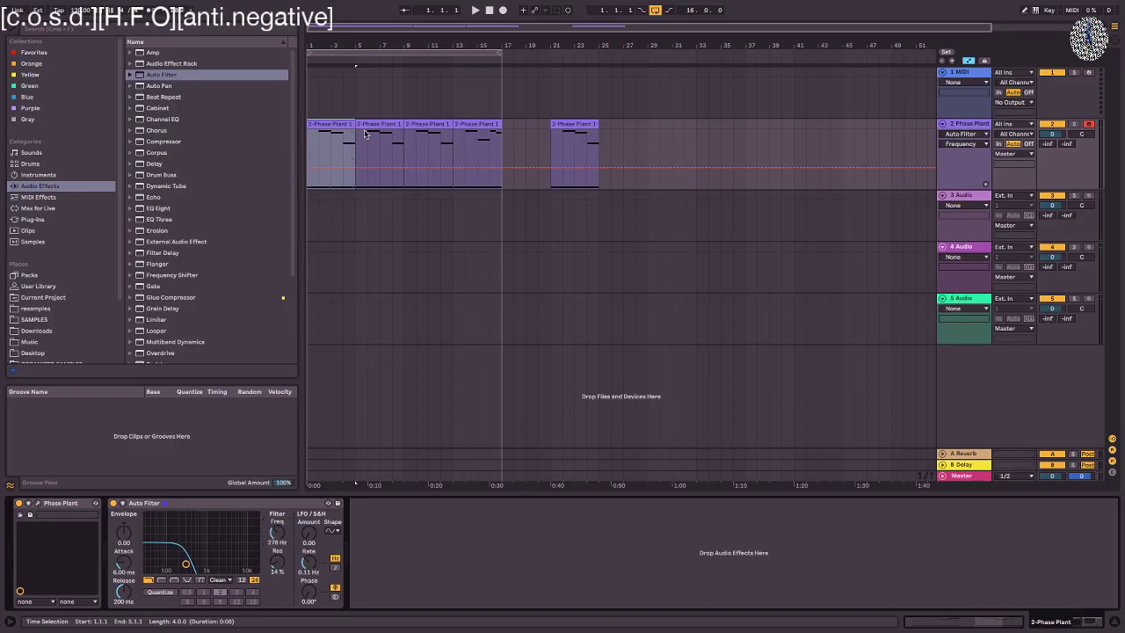
click(309, 168)
drag(351, 166, 351, 141)
key(space)
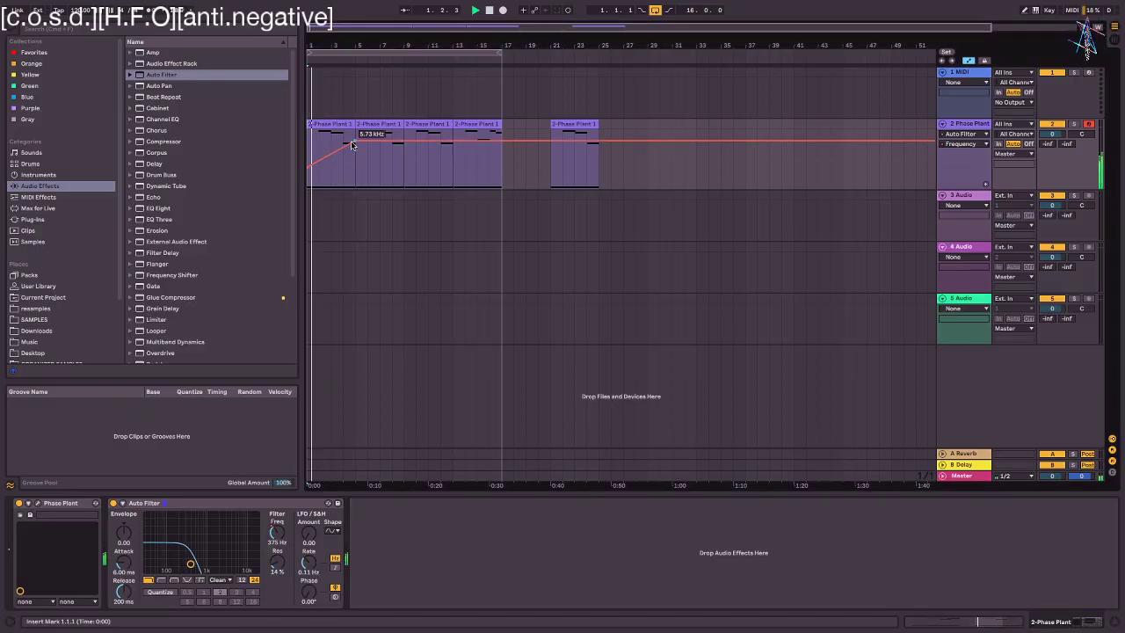
drag(351, 145, 403, 157)
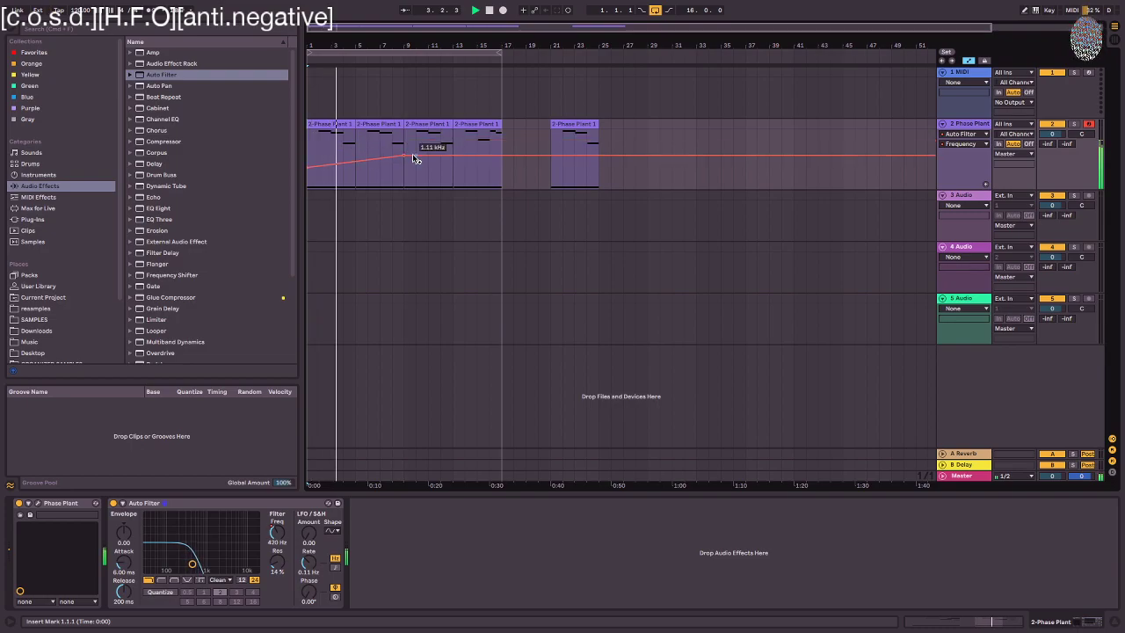
drag(378, 159, 404, 157)
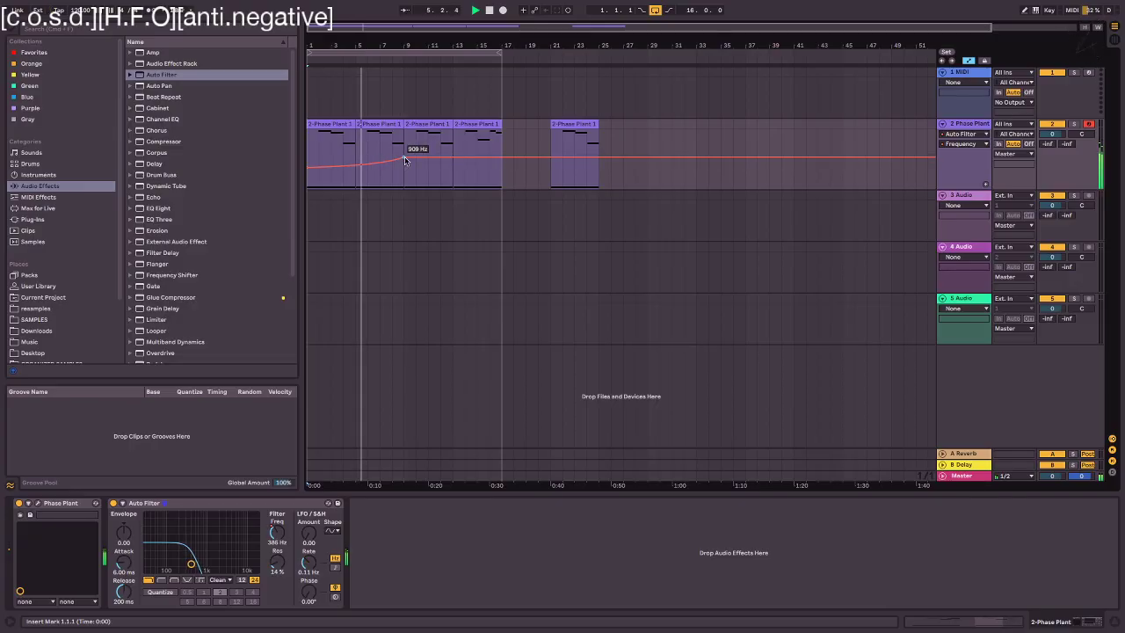
- Add a frequency breakpoint near bar 5, dip the automation at bar 9, and ramp it up to a peak just past bar 17
click(355, 165)
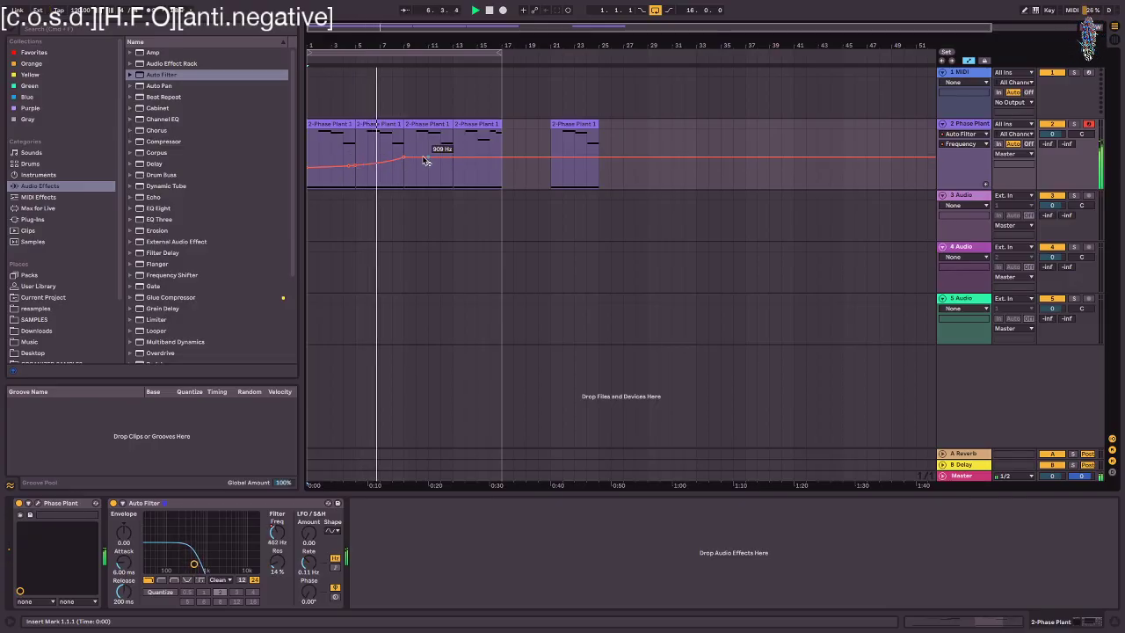
drag(404, 157, 502, 143)
key(space)
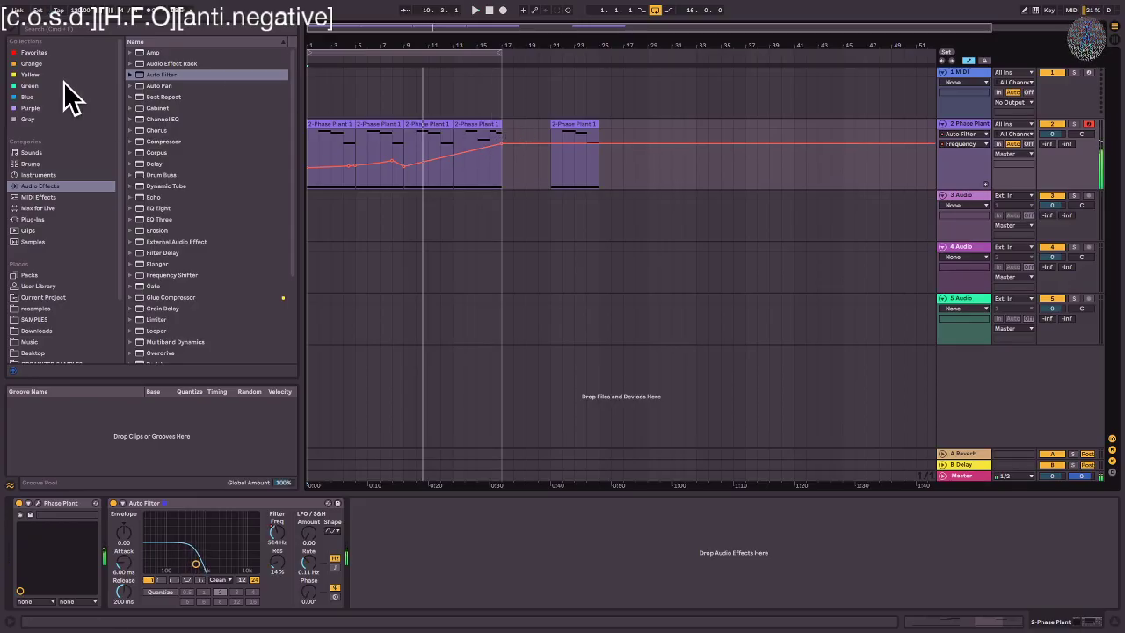
drag(499, 146, 514, 130)
- Duplicate the time of bars 1–17 with all four clips, and clear the copied filter automation in bars 17–33
click(485, 127)
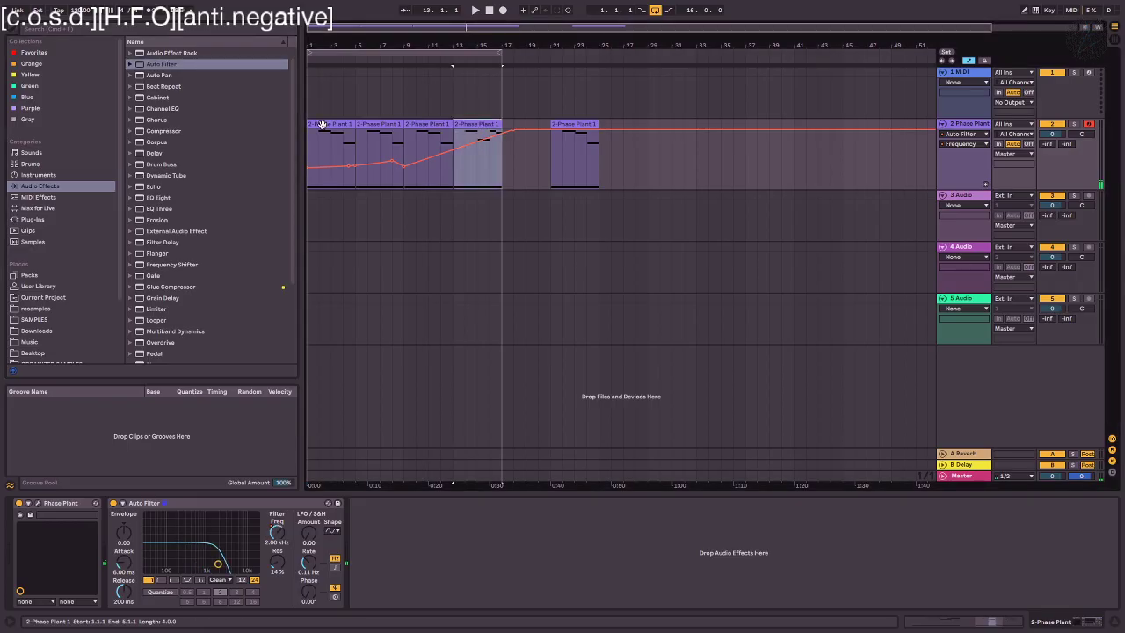
shift+click(321, 124)
key(ctrl+d)
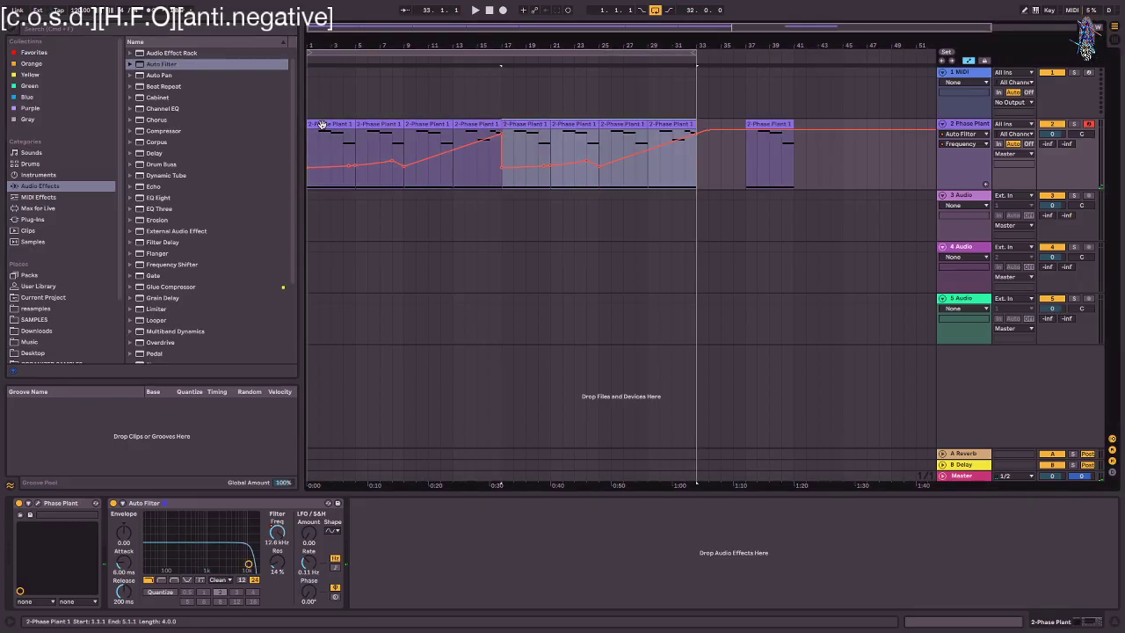
drag(537, 166, 514, 146)
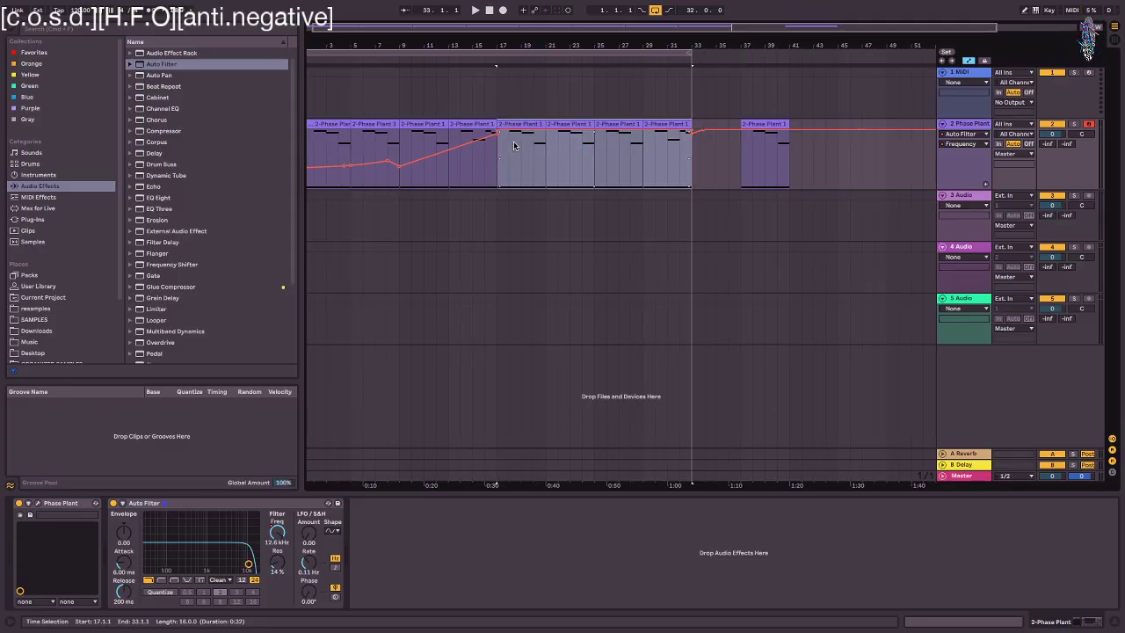
- Insert a 4/4 time signature marker at bar 17
right_click(497, 58)
click(525, 65)
mouse_move(498, 55)
mouse_down()
mouse_move(314, 57)
mouse_move(500, 59)
mouse_up()
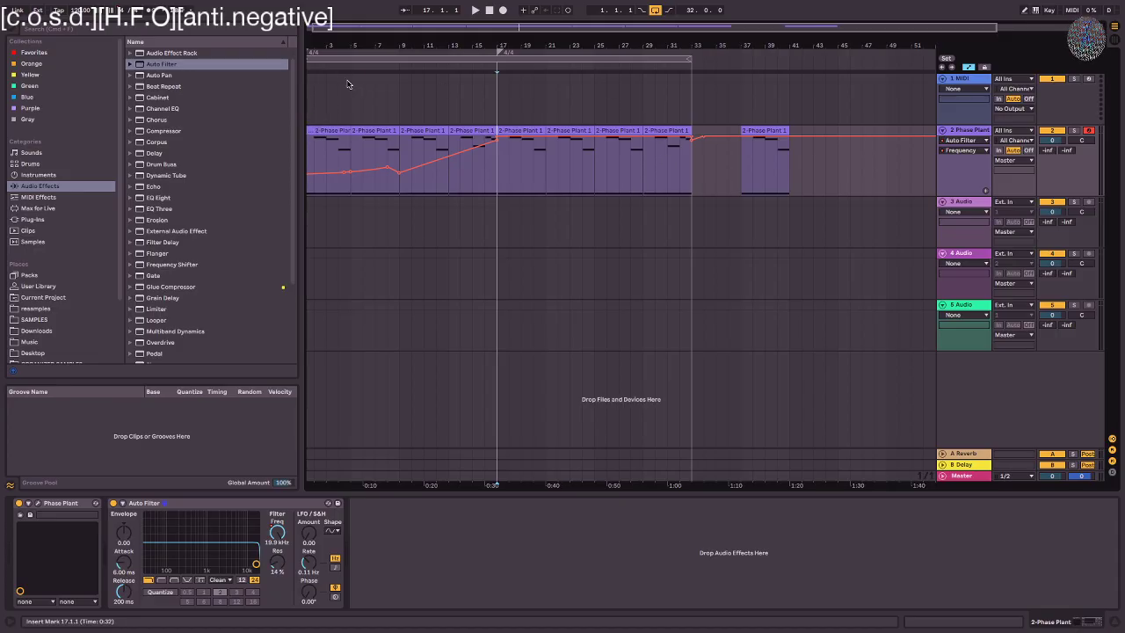
- Add locators to the arrangement at bar 1 and bar 17
right_click(494, 70)
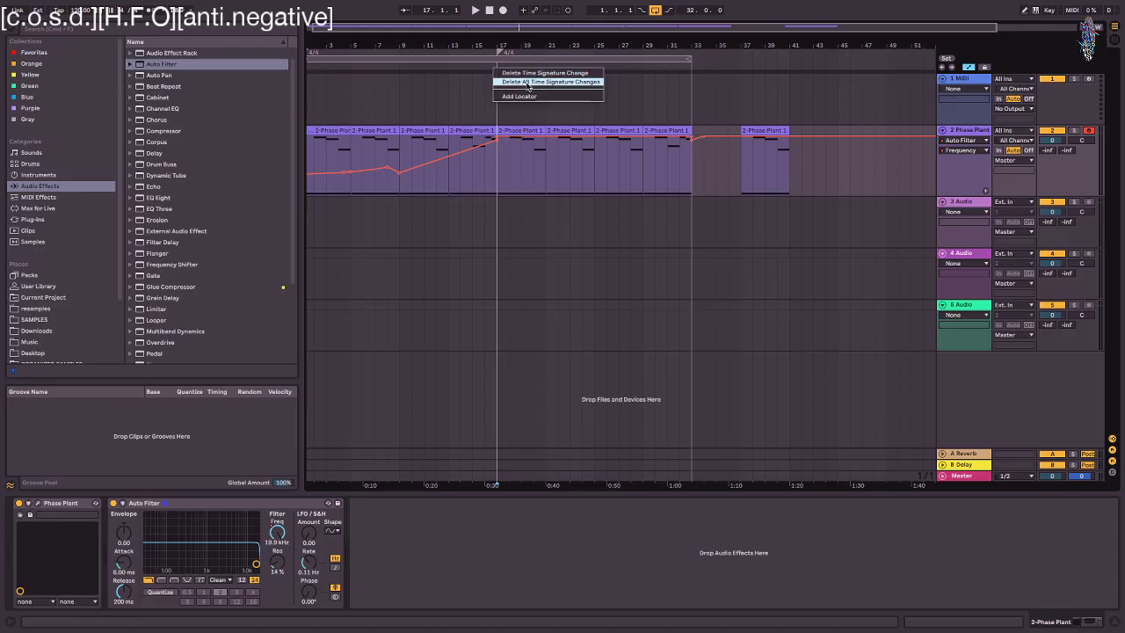
click(518, 96)
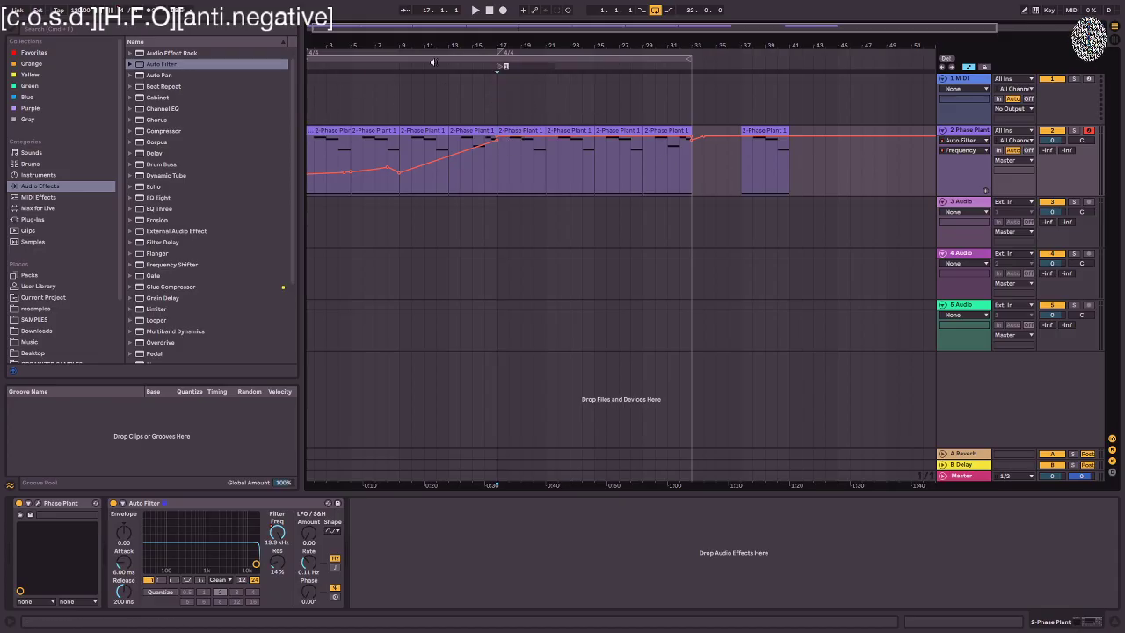
click(500, 74)
drag(500, 68, 306, 95)
right_click(495, 68)
click(519, 97)
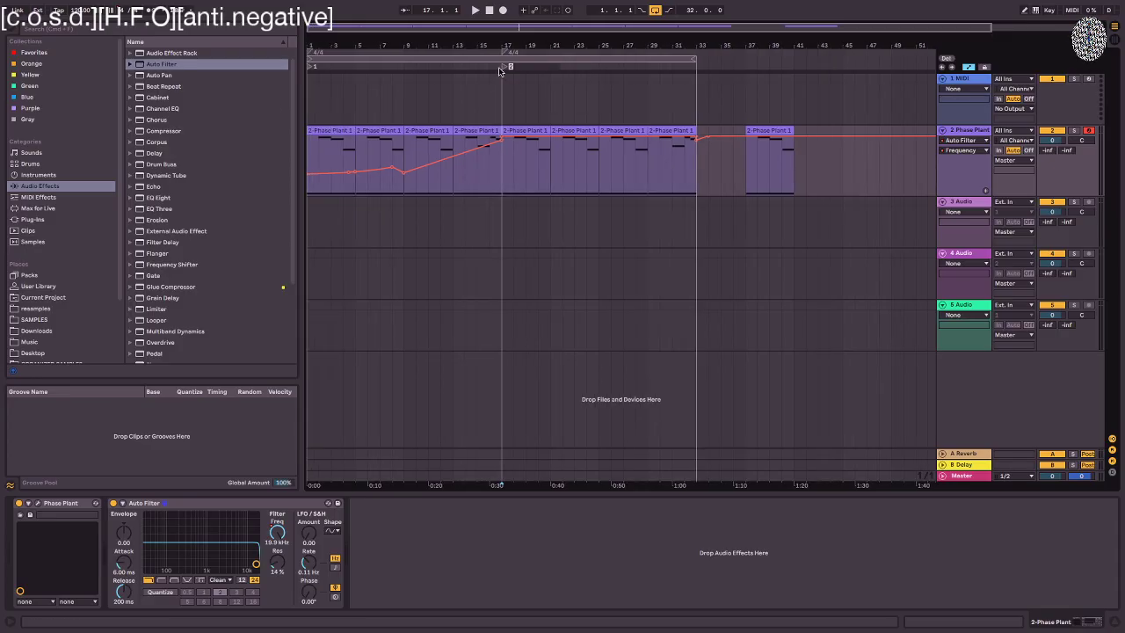
mouse_move(504, 68)
mouse_down()
mouse_move(494, 83)
mouse_move(507, 79)
mouse_up()
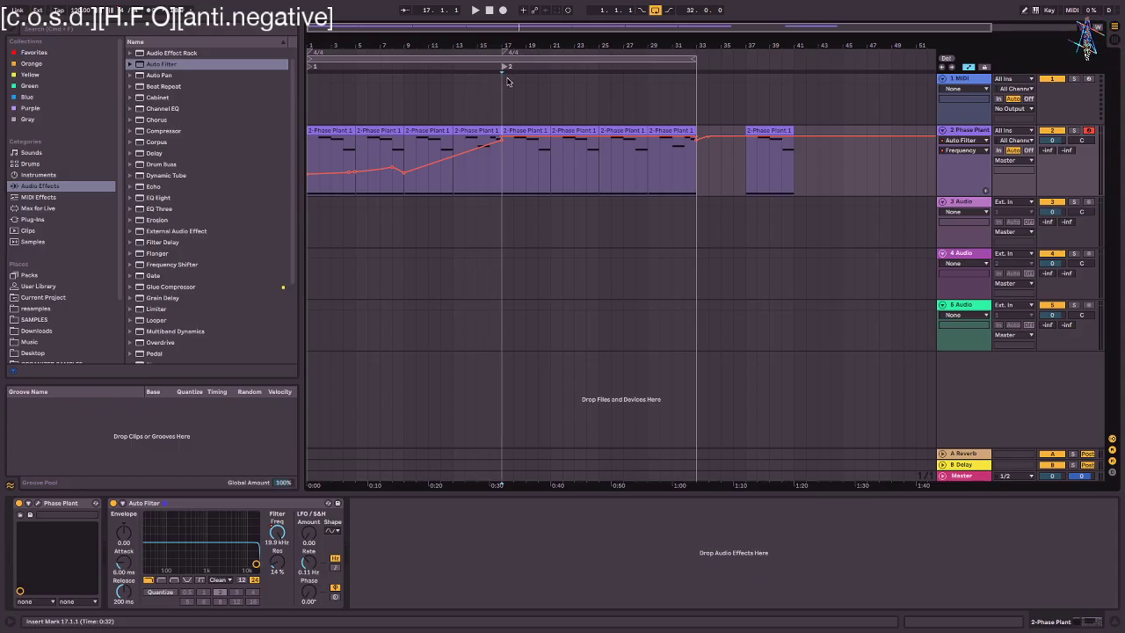
- Duplicate the Phase Plant track together with its clips and filter automation
click(501, 142)
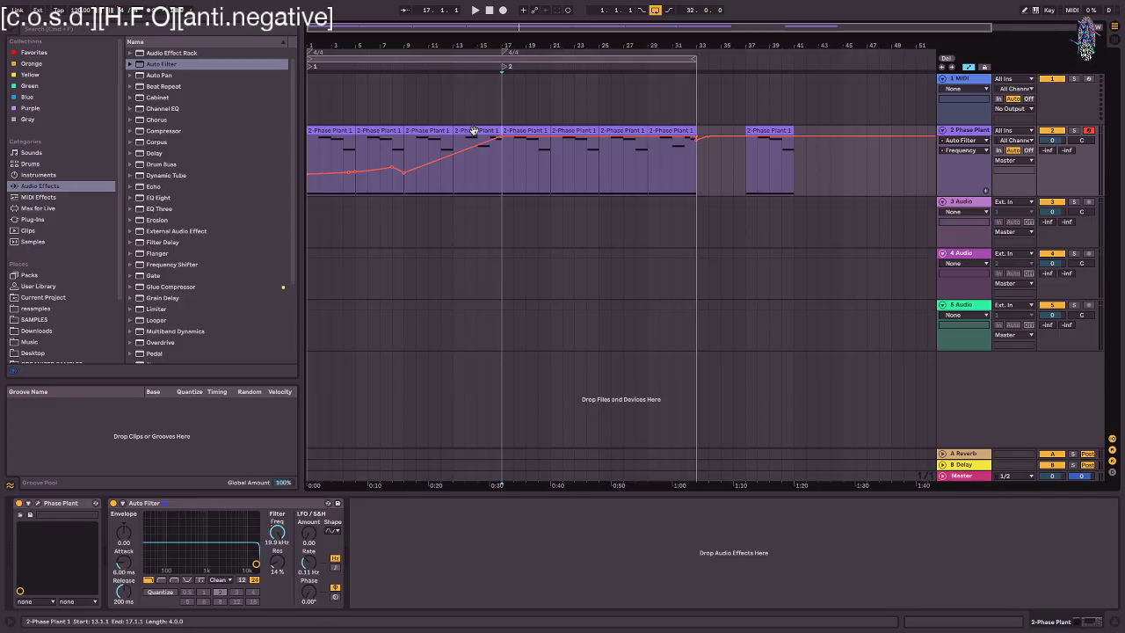
click(530, 131)
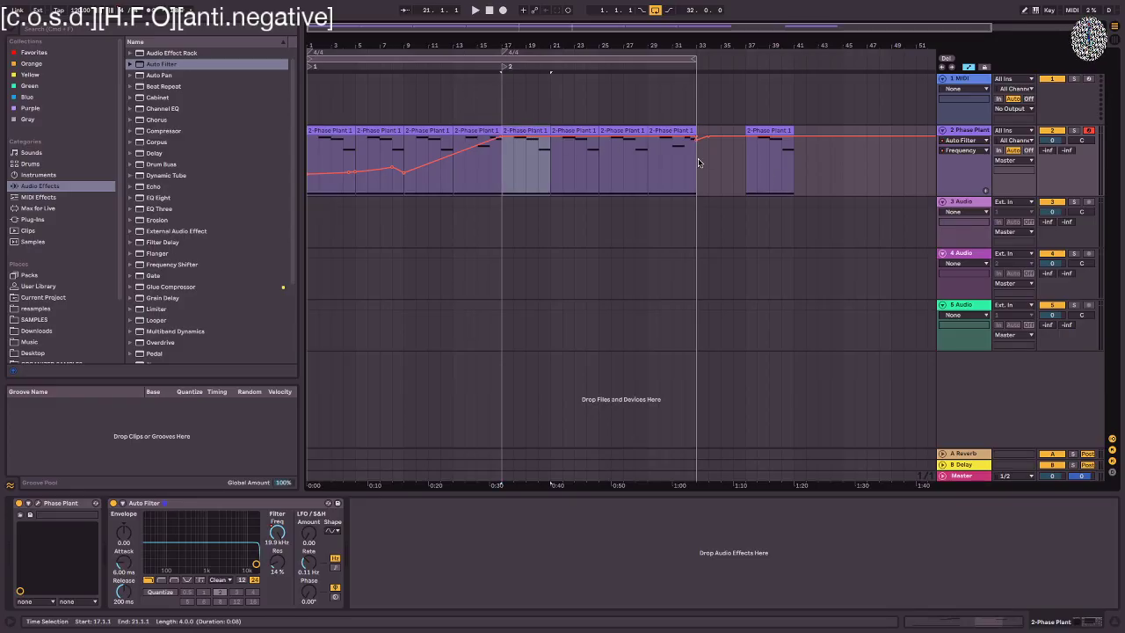
shift+click(678, 132)
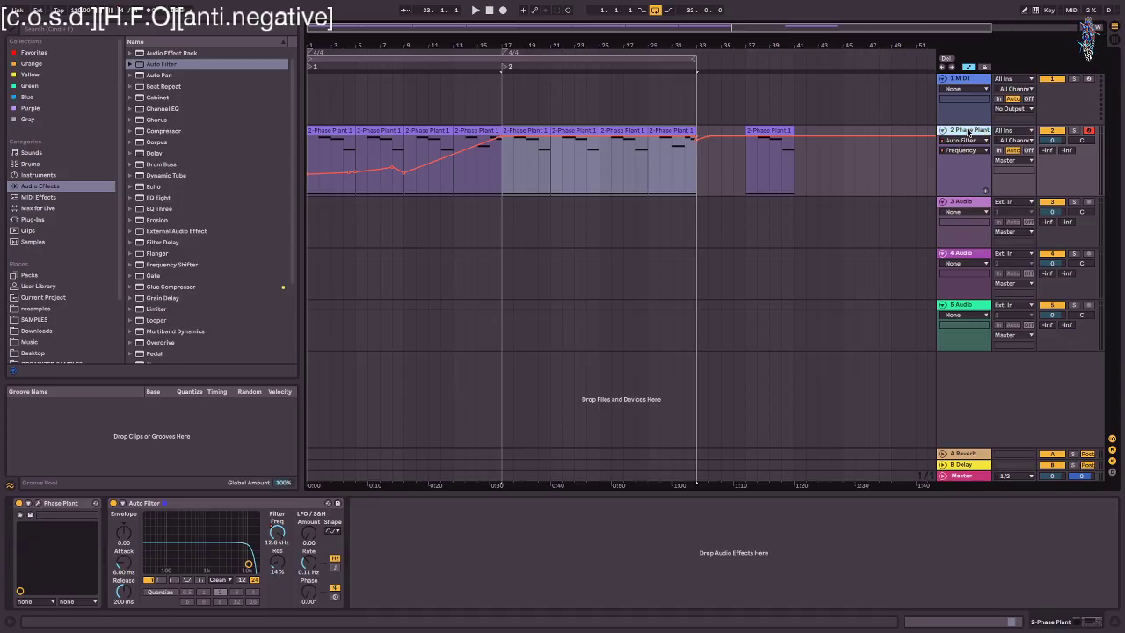
click(967, 131)
key(ctrl+d)
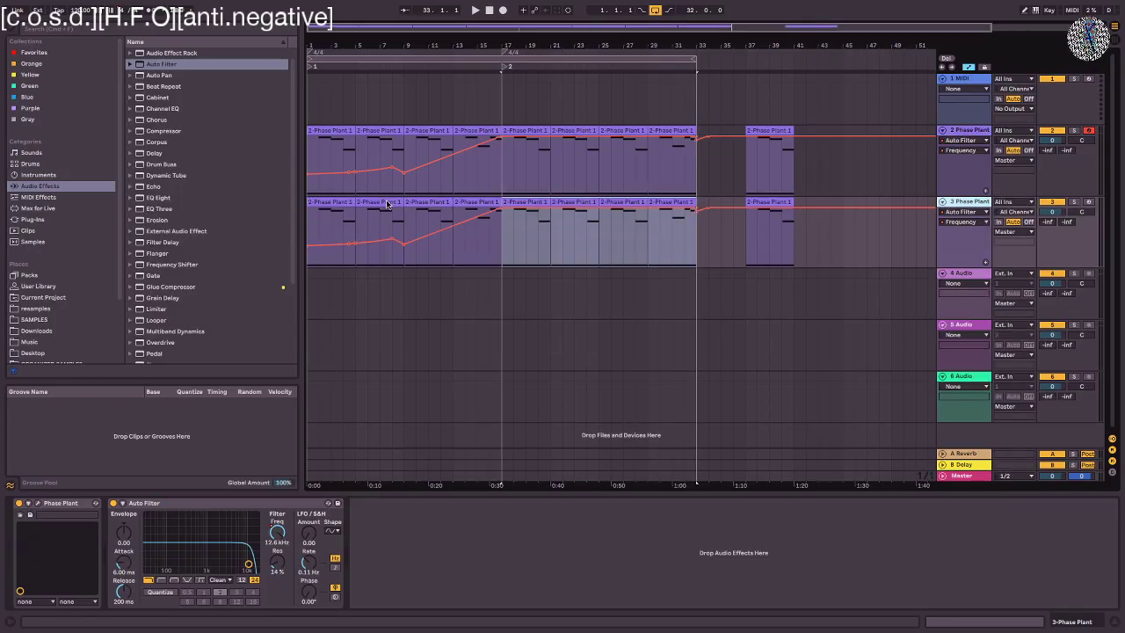
key(super+d)
- Delete the four clips and their automation in bars 1–17 of the duplicated Phase Plant track
click(314, 202)
key(super+z)
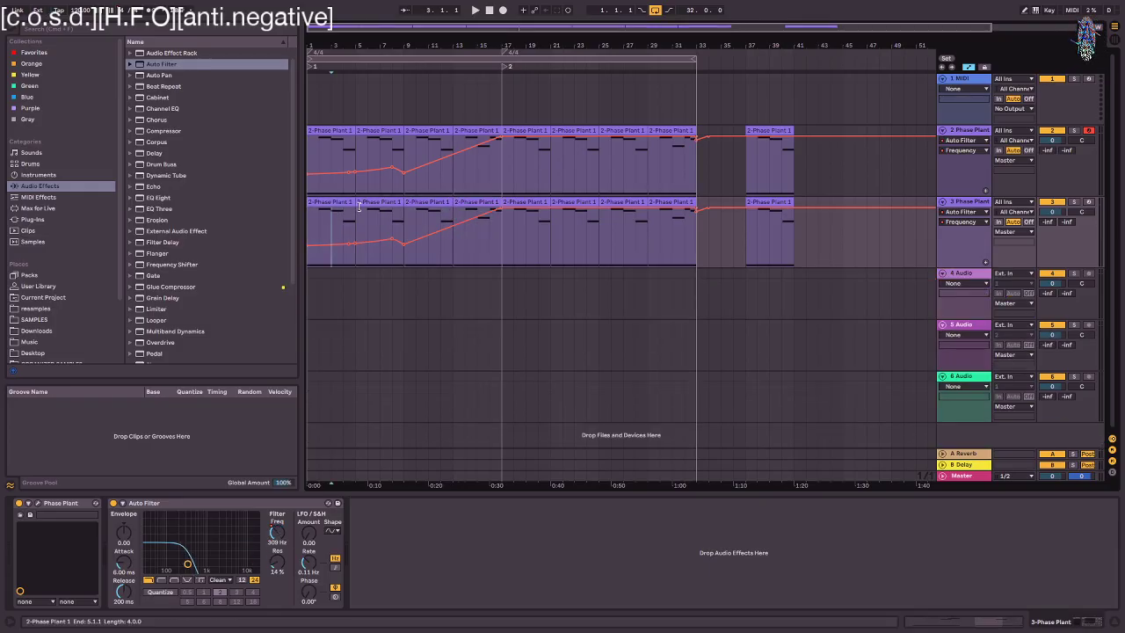
click(326, 211)
shift+click(481, 204)
key(Delete)
- Consolidate the duplicated track's four clips in bars 17–33 into a single clip
click(526, 211)
shift+click(690, 203)
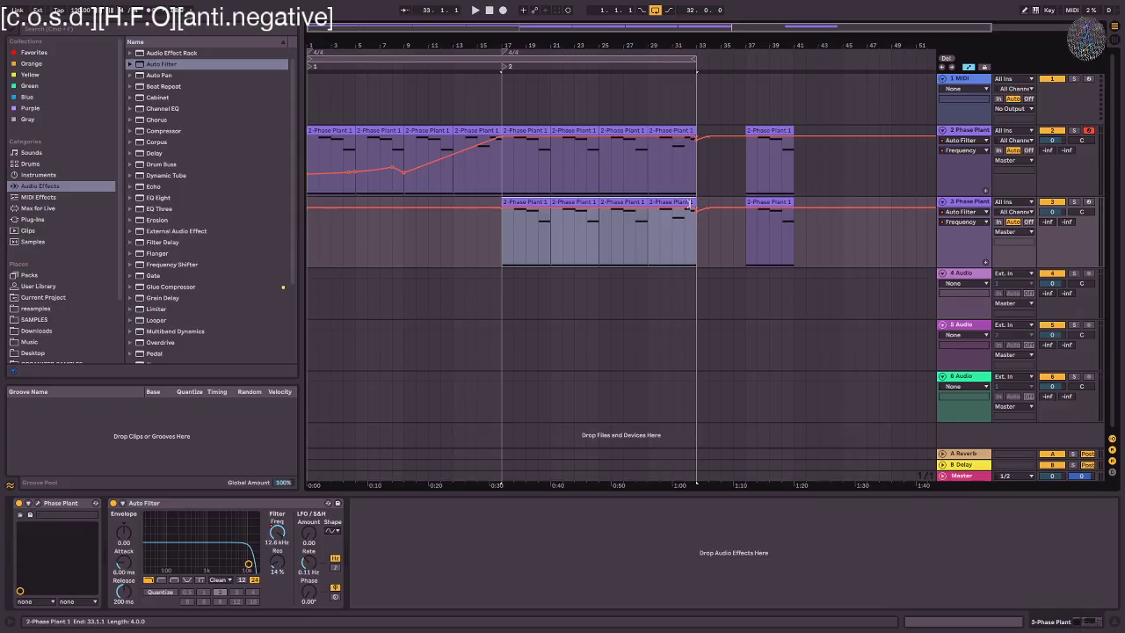
key(super+j)
- Transpose all notes in the consolidated clip up three octaves to span C#3–A5
double_click(686, 203)
click(524, 407)
key(ctrl+a)
key(shift+Up)
key(shift+Up)
key(shift+Up)
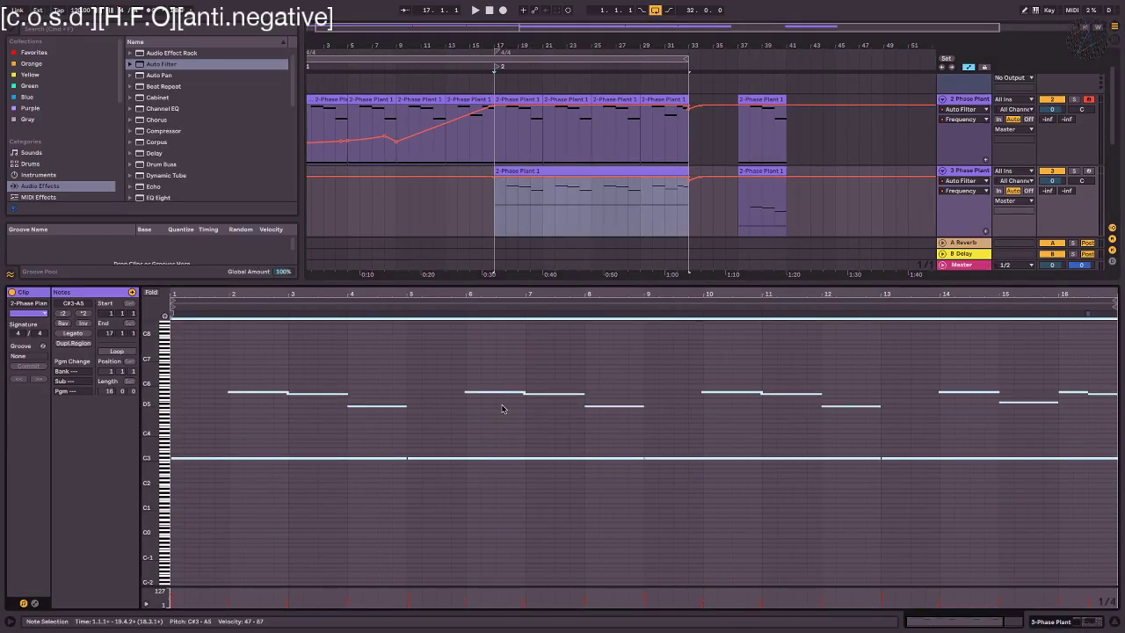
- Switch track 3's Auto Filter to high-pass at about 14.5 kHz with 0% resonance
key(shift+Tab)
click(161, 580)
drag(198, 557, 251, 570)
- Duplicate the high-pass-filtered Phase Plant track with its consolidated clip onto a new track
click(964, 211)
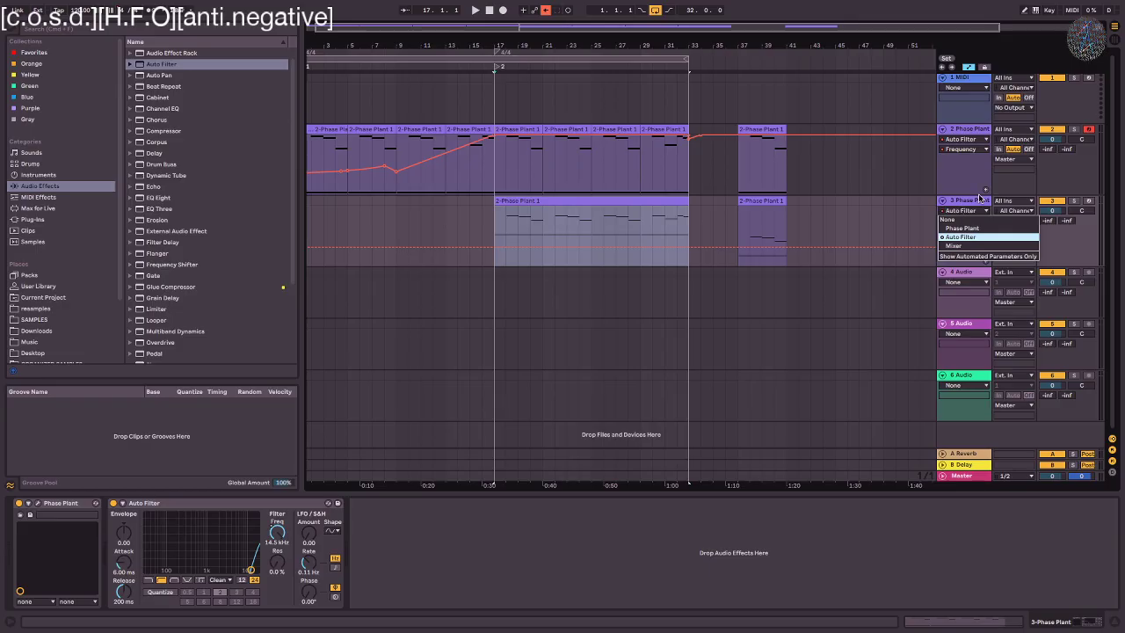
click(978, 198)
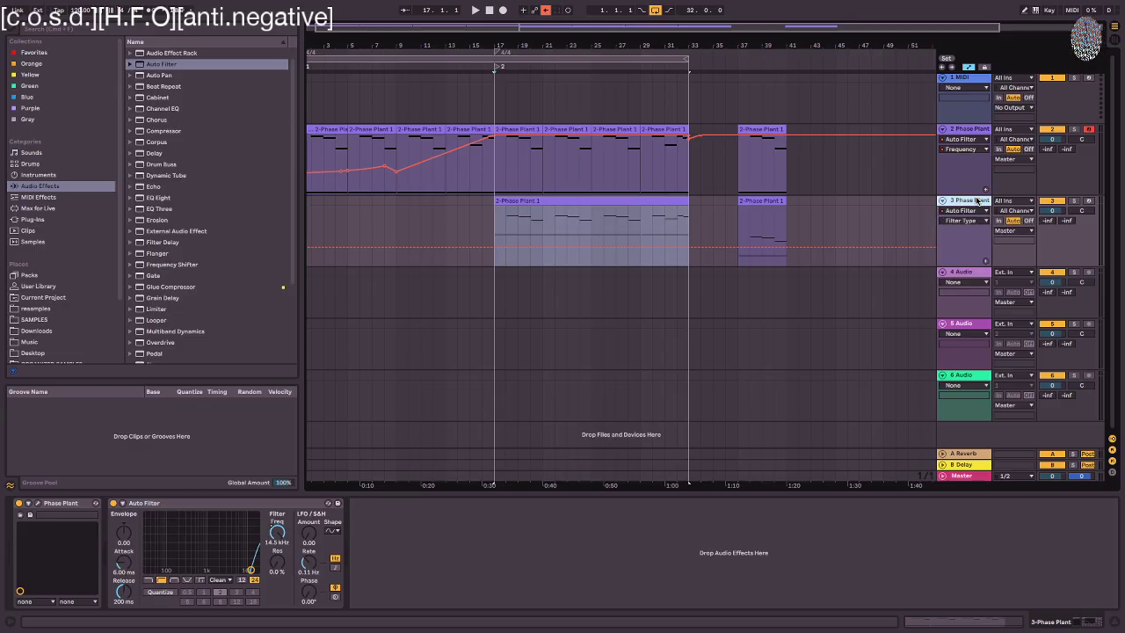
click(538, 203)
click(950, 264)
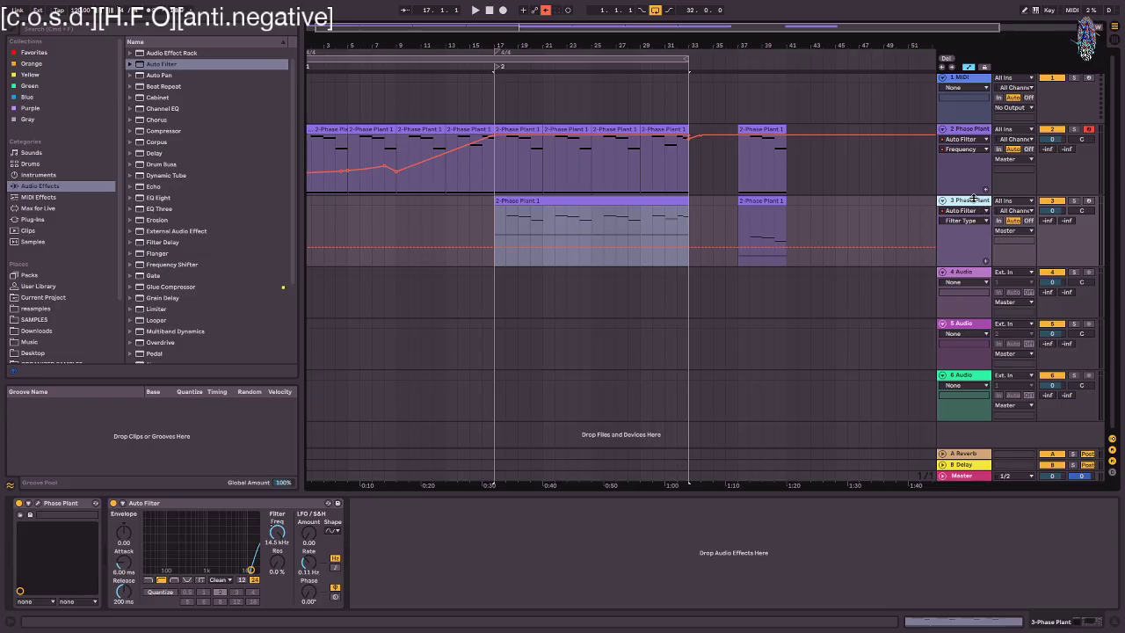
key(ctrl+d)
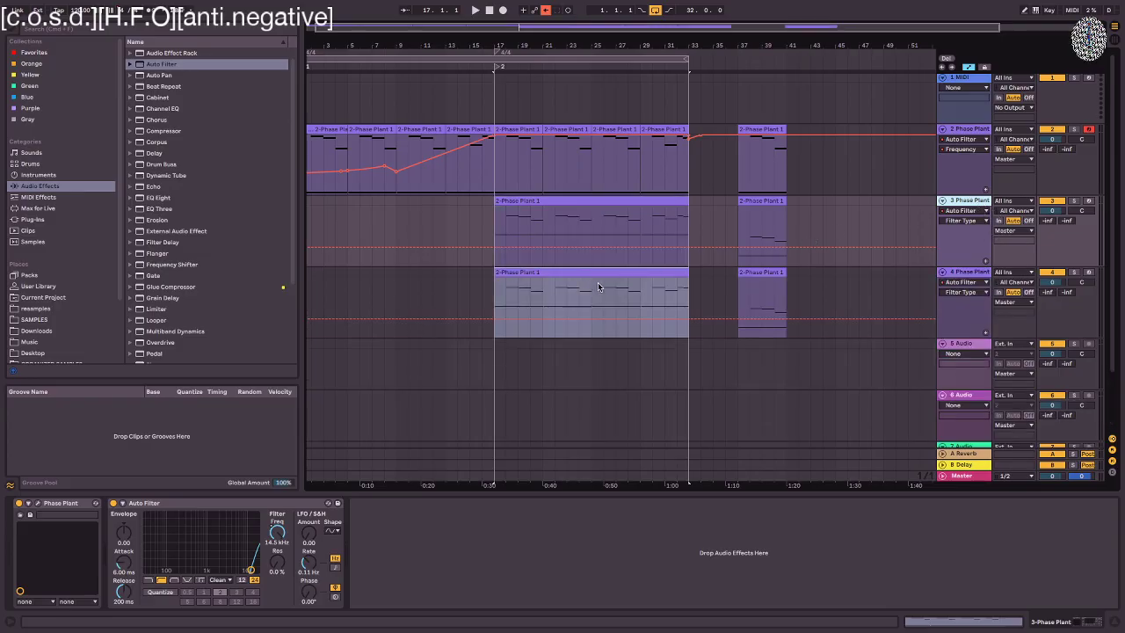
- Split the new track's clip at bar 21 and delete the sustained C#3 note from the first part
click(533, 280)
mouse_move(545, 298)
mouse_down()
mouse_move(528, 300)
mouse_move(555, 298)
mouse_move(470, 300)
mouse_move(506, 301)
mouse_move(497, 304)
mouse_up()
key(ctrl+e)
double_click(518, 274)
drag(540, 428, 1002, 569)
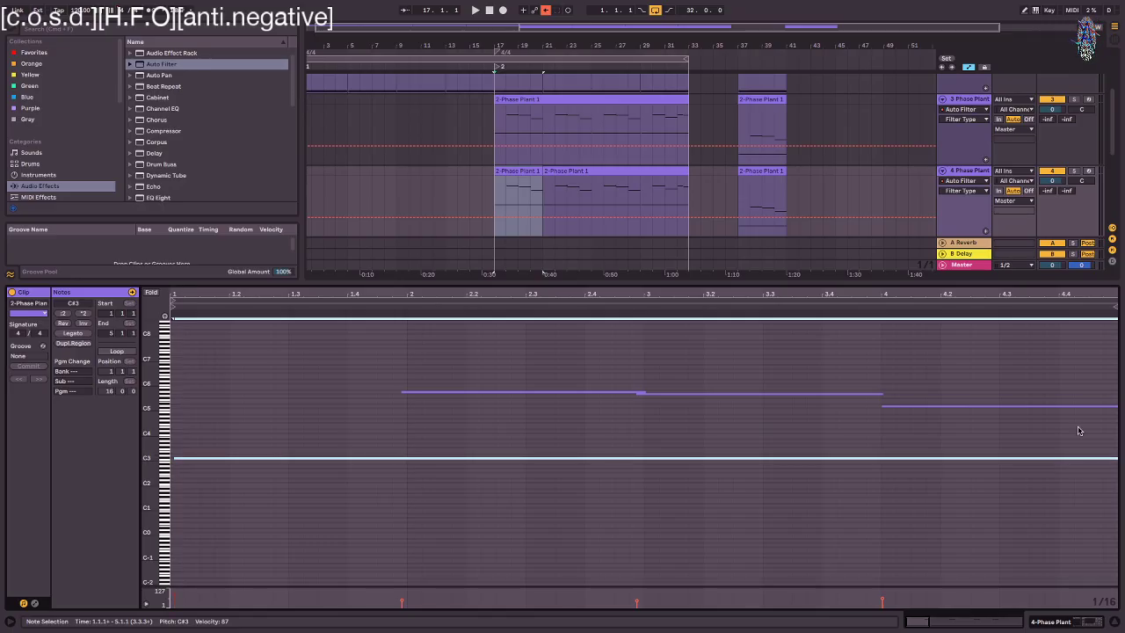
key(Delete)
- Delete the remaining clip in bars 21–33 of track 4
scroll(861, 451, right, 2)
key(shift+Tab)
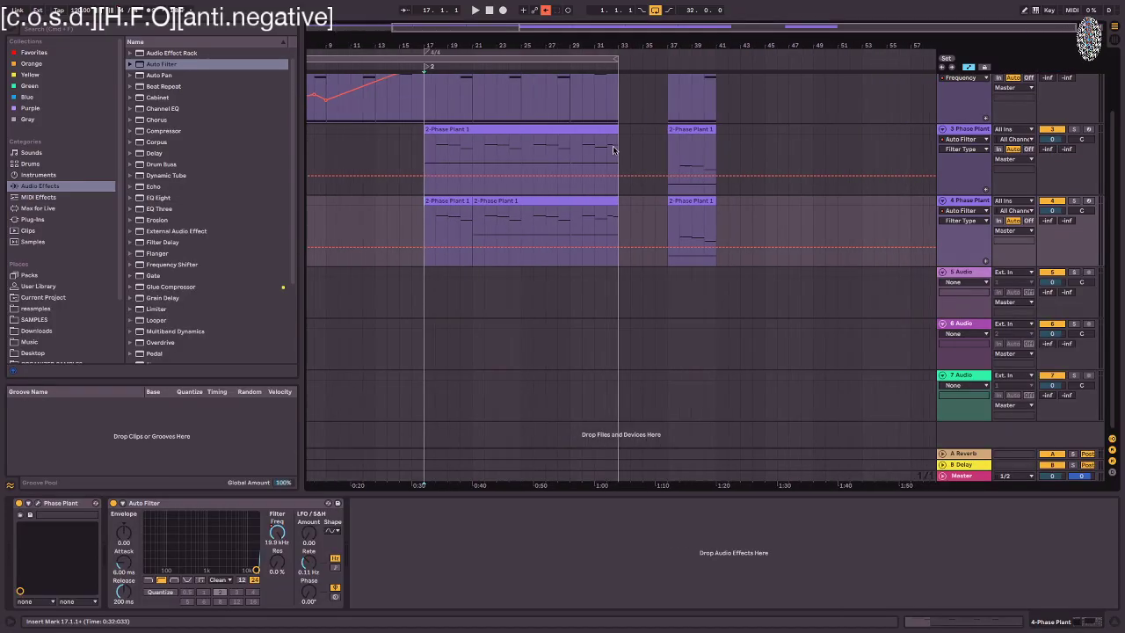
click(515, 201)
key(Delete)
- Quantize the first two notes of the four-bar clip and nudge the G#5 note to start at bar 3
double_click(447, 201)
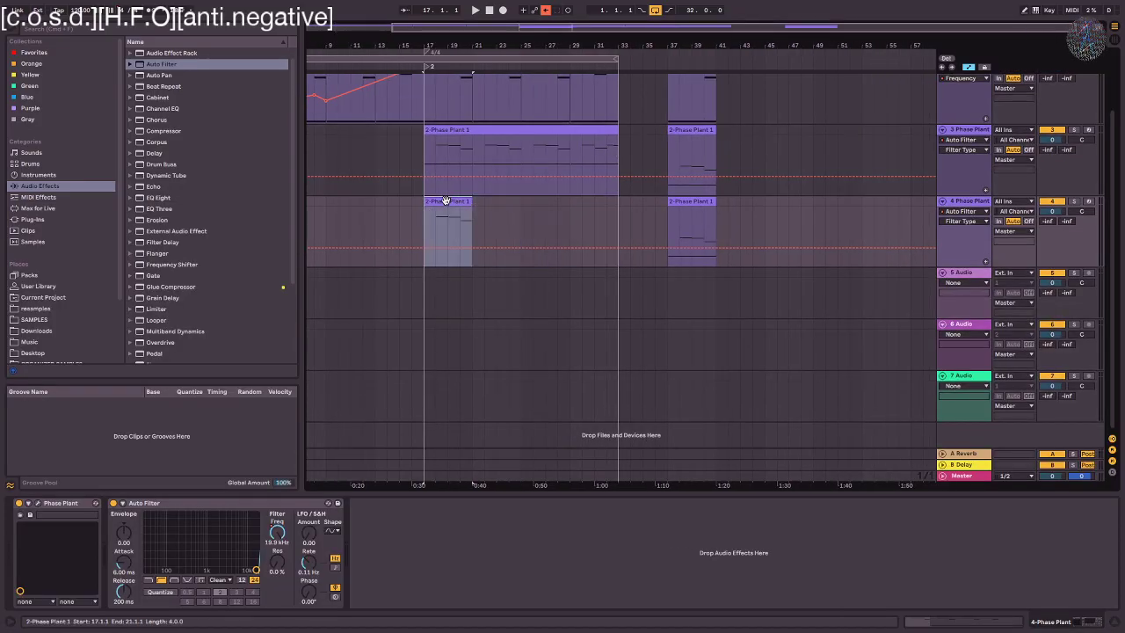
key(ctrl+a)
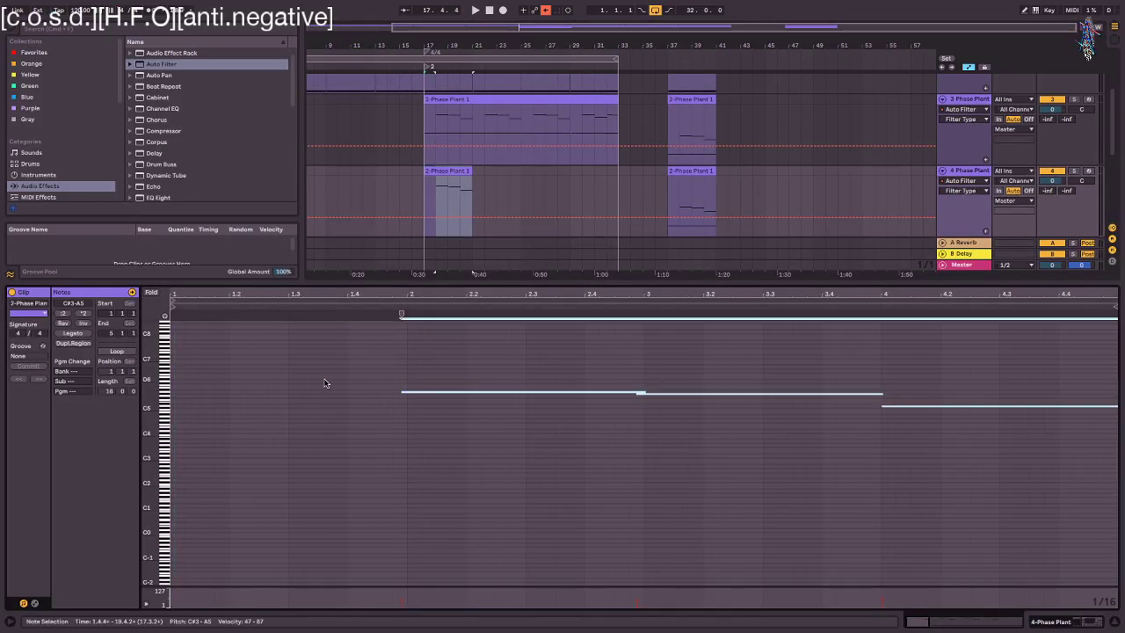
click(463, 172)
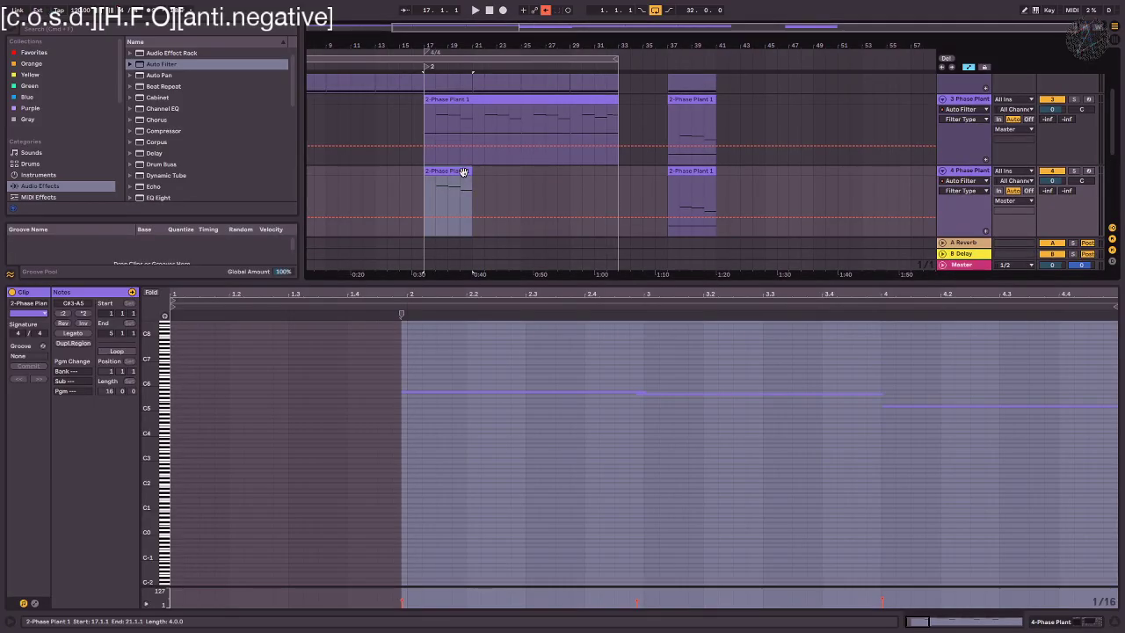
drag(384, 369, 820, 475)
key(super+u)
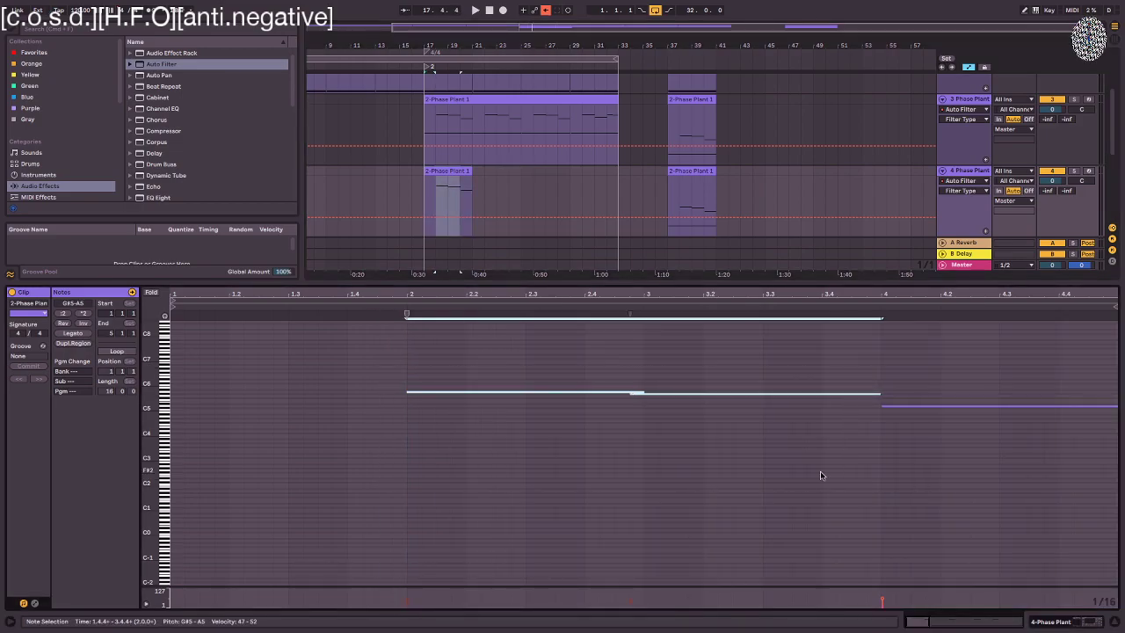
drag(776, 373, 760, 449)
key(Right)
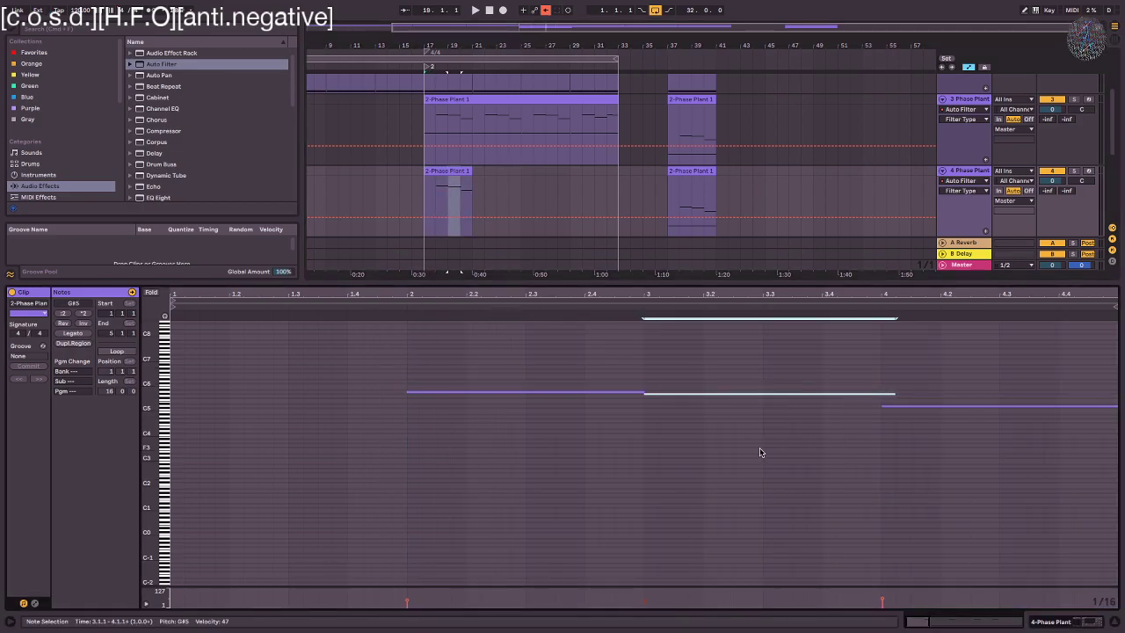
- Compress the three-note phrase to a quarter of its length by halving its timing twice
drag(497, 344, 1084, 575)
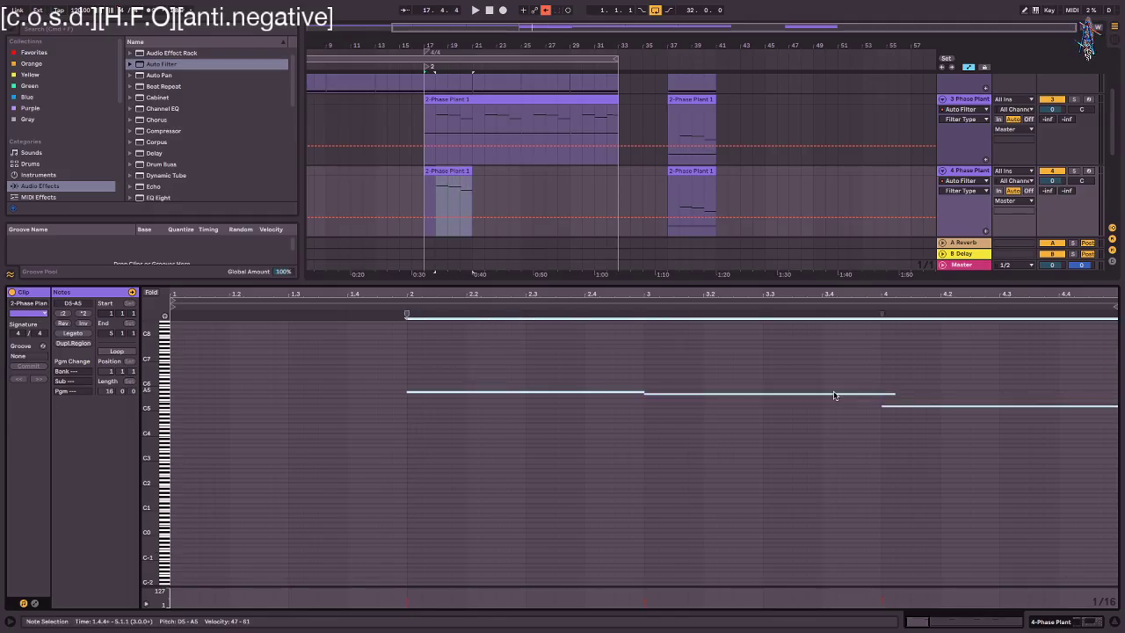
click(60, 314)
click(59, 315)
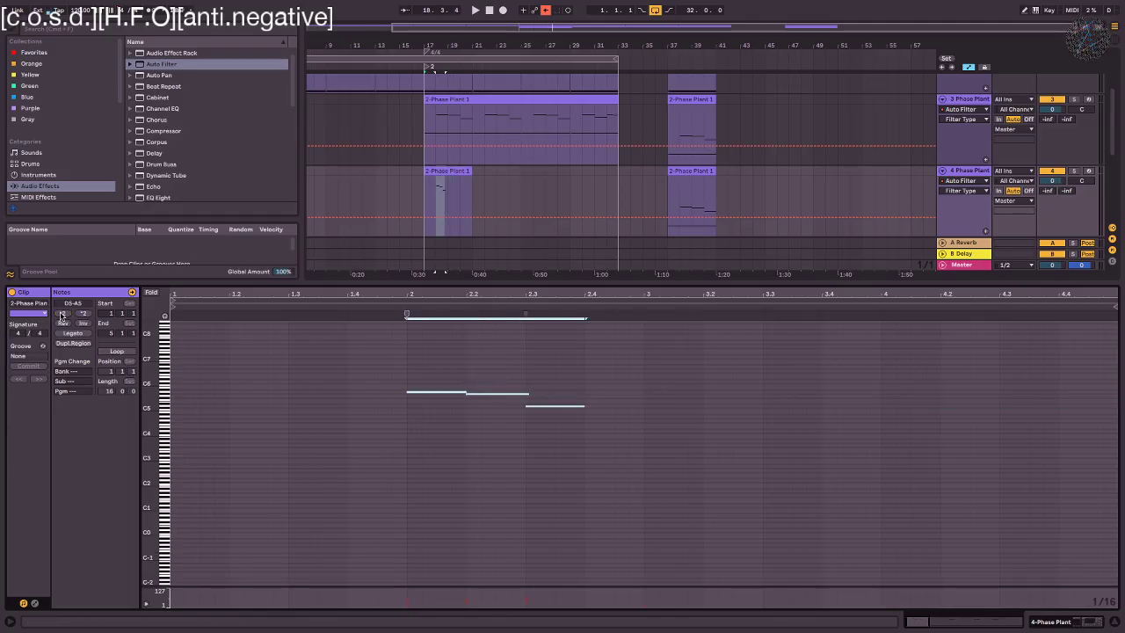
- Shift the shortened three-note phrase forward so that it starts at bar 3 of the clip
click(597, 377)
key(ctrl+a)
key(Right)
key(Right)
key(Right)
key(Right)
key(Right)
key(Right)
key(Right)
key(Right)
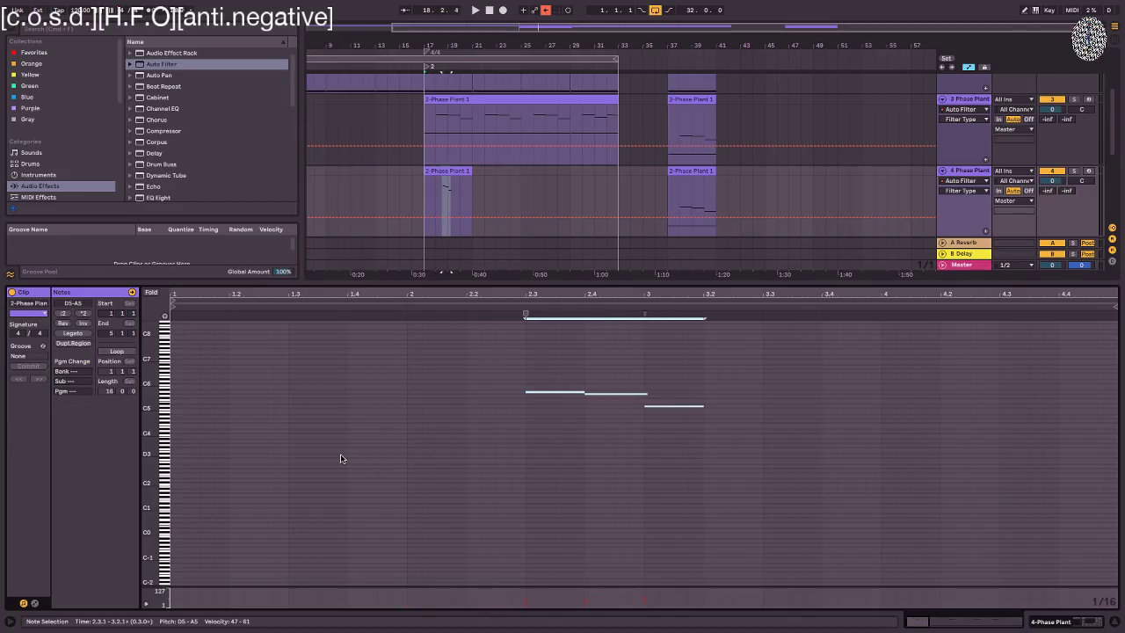
key(Right)
key(Right)
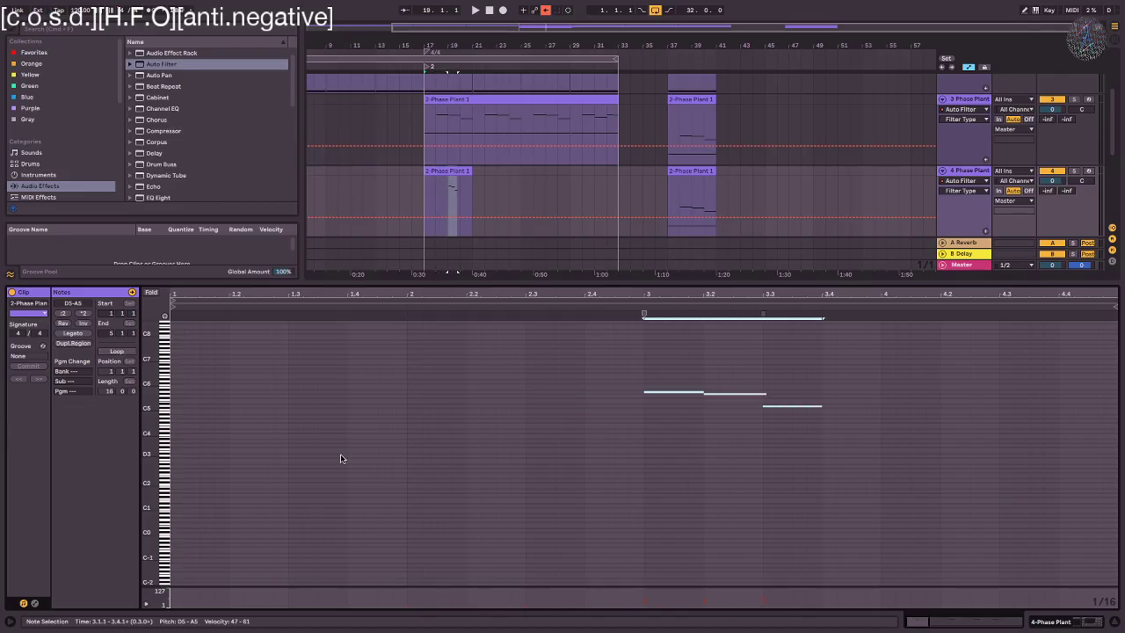
- Duplicate the short-phrase clip three times to fill bars 17–33 on track 4
click(450, 169)
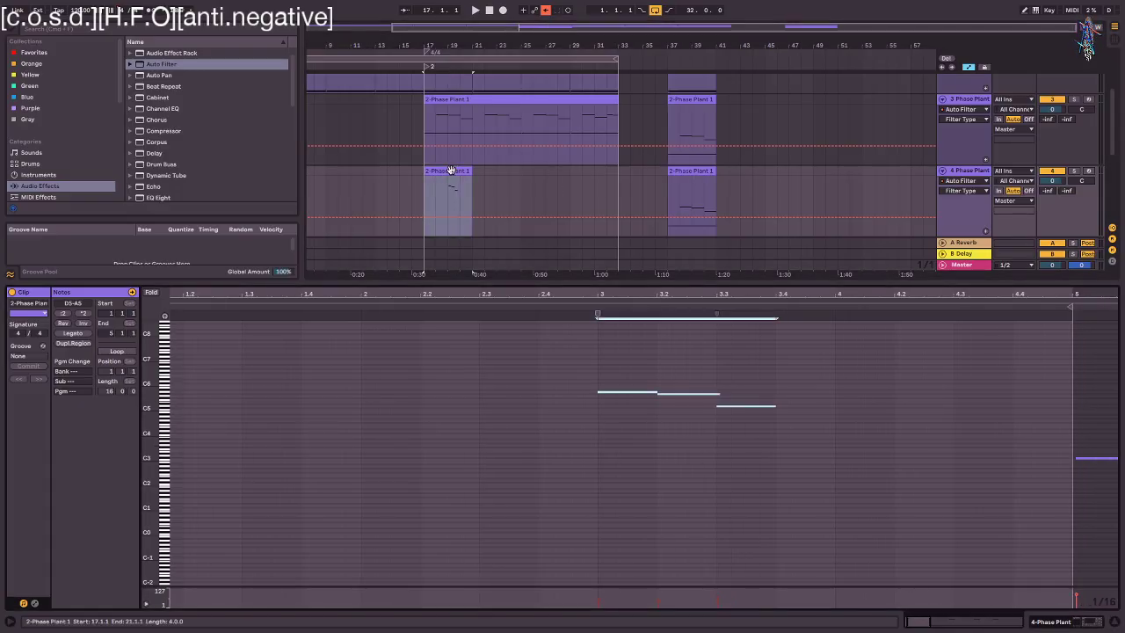
key(ctrl+d)
key(ctrl+d)
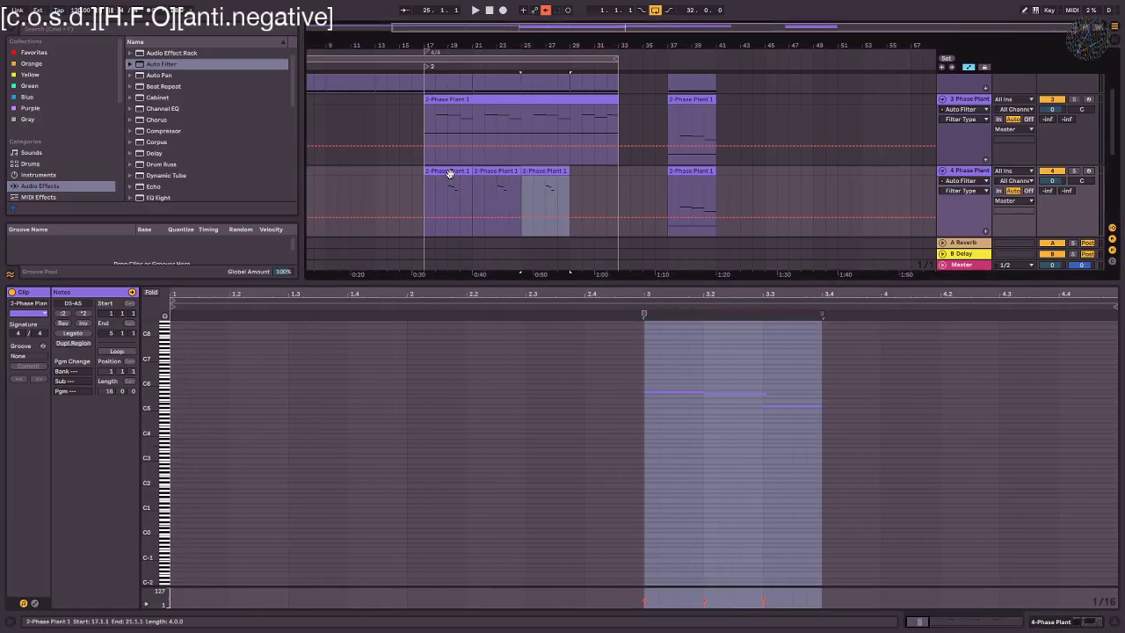
key(super+d)
shift+click(450, 173)
- Re-enable the overridden automation and lower track 3's Auto Filter frequency automation across bars 17–33 to about 7 kHz
click(545, 11)
key(shift+Tab)
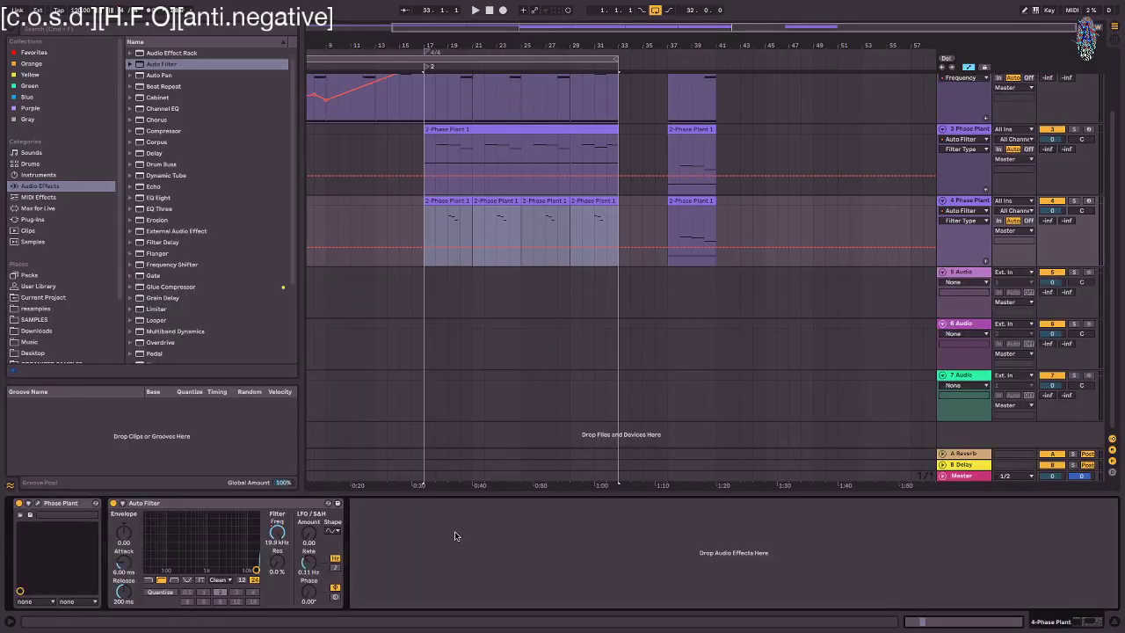
click(407, 268)
click(338, 176)
key(super+z)
click(276, 536)
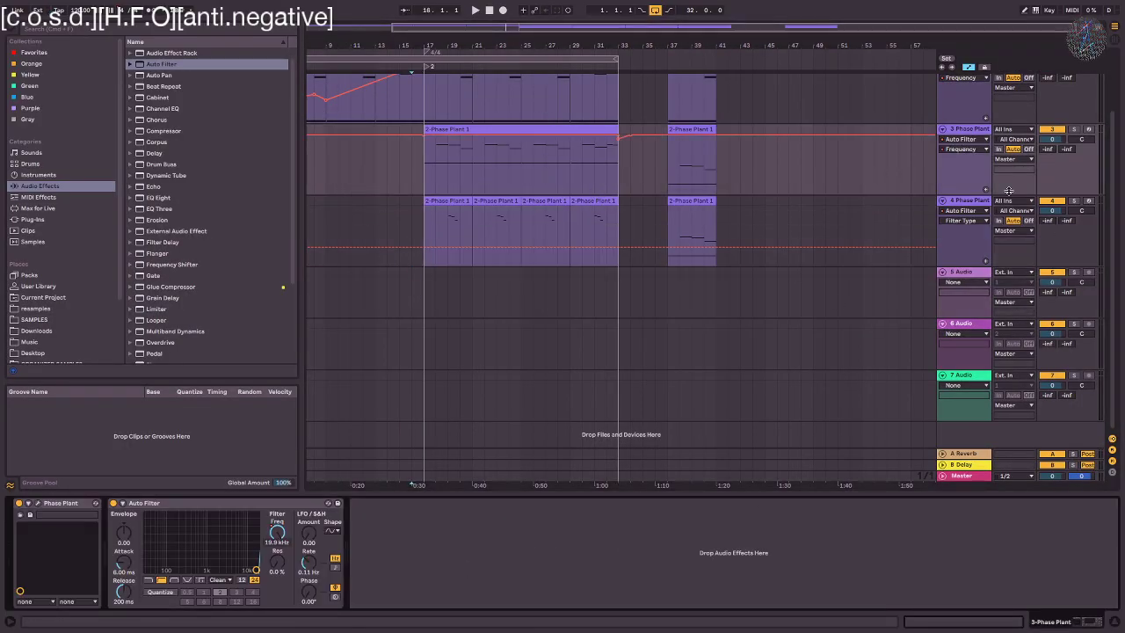
drag(457, 136, 457, 144)
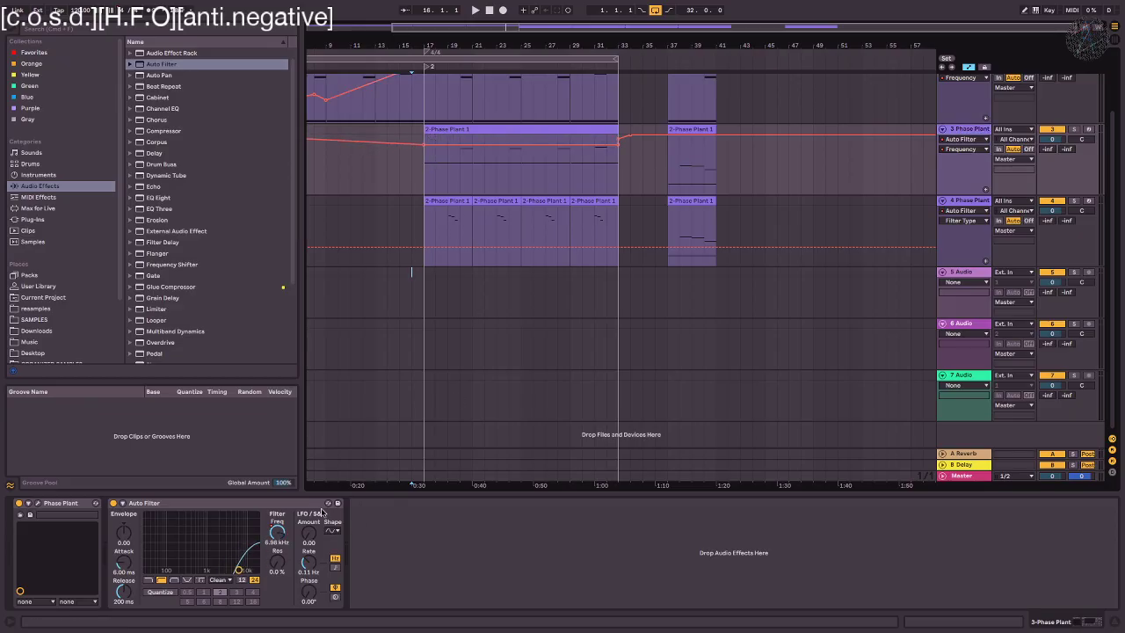
- Lower track 3's volume to -13.2 dB and track 4's volume to -9.3 dB
drag(1052, 140, 1052, 167)
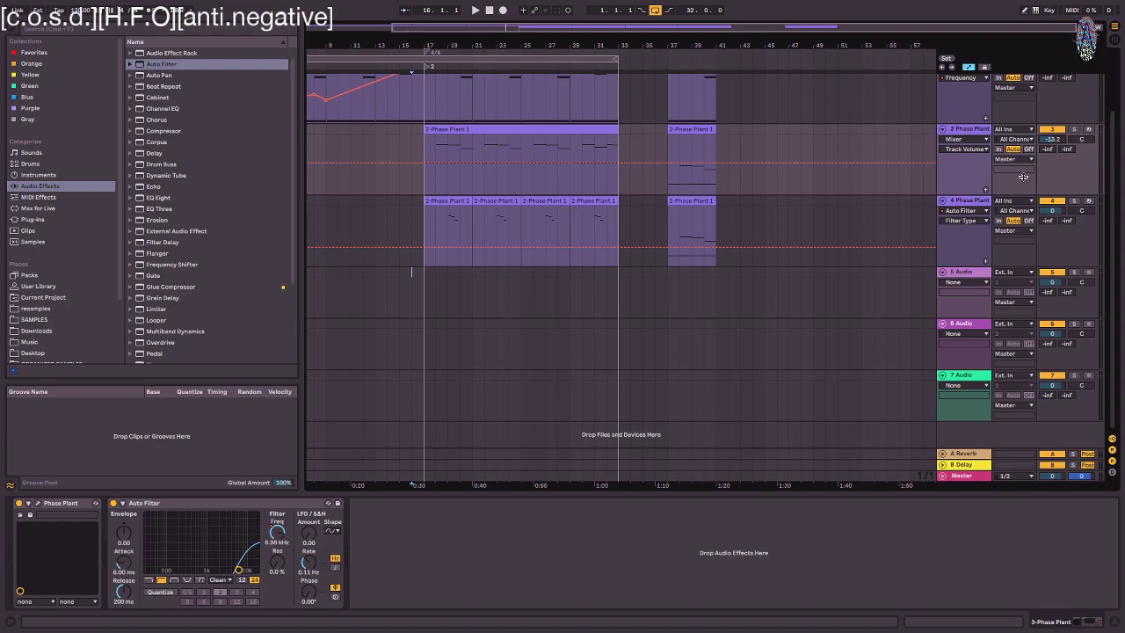
drag(1052, 211, 1051, 231)
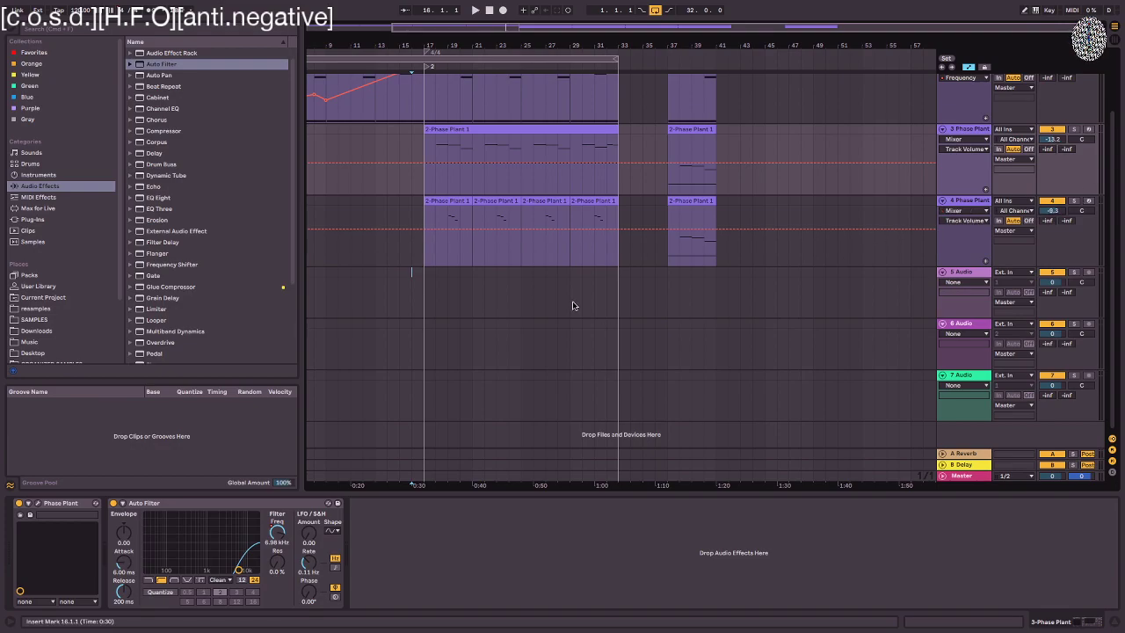
- Switch track 4's Auto Filter to band-pass at about 2.72 kHz with 49% resonance
click(964, 248)
click(176, 580)
drag(255, 569, 223, 549)
- Search the browser for "delay" and load a Grain Delay after track 4's Auto Filter
key(super+f)
text(delay)
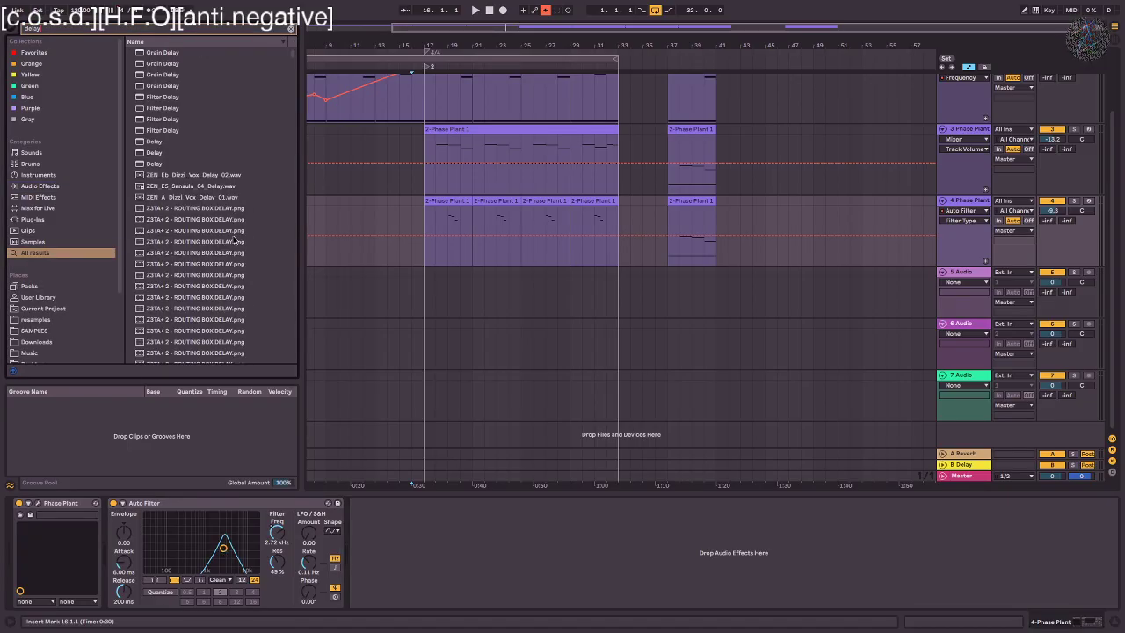
key(Down)
key(Down)
key(Return)
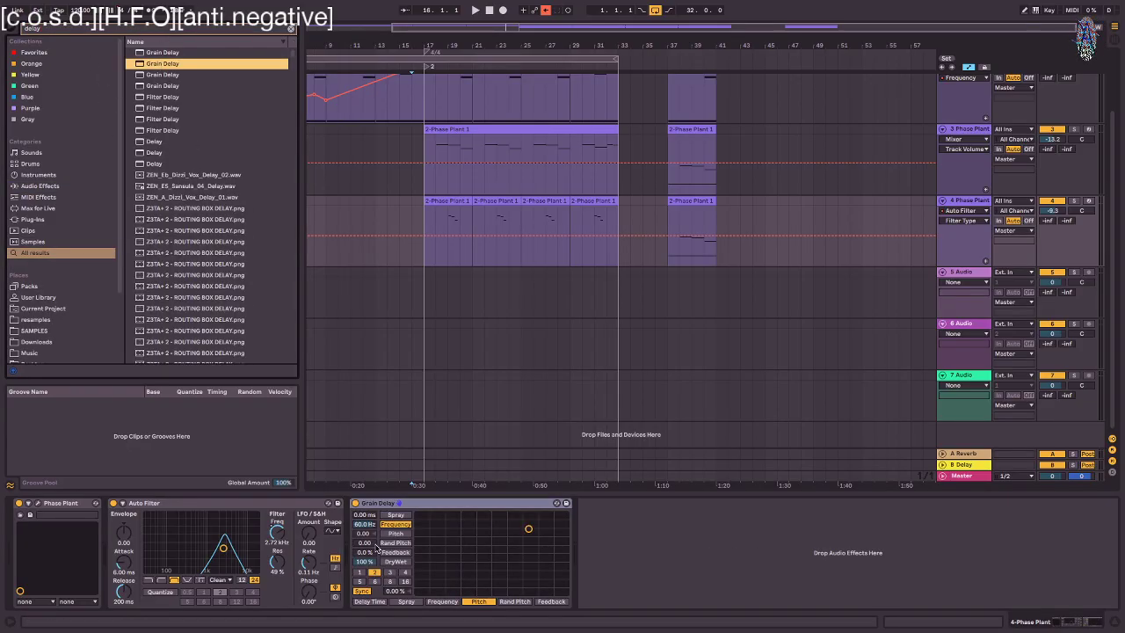
- Set Grain Delay's feedback to about 48% and dry/wet to 32% on track 4, and play from bar 17
drag(363, 552, 367, 594)
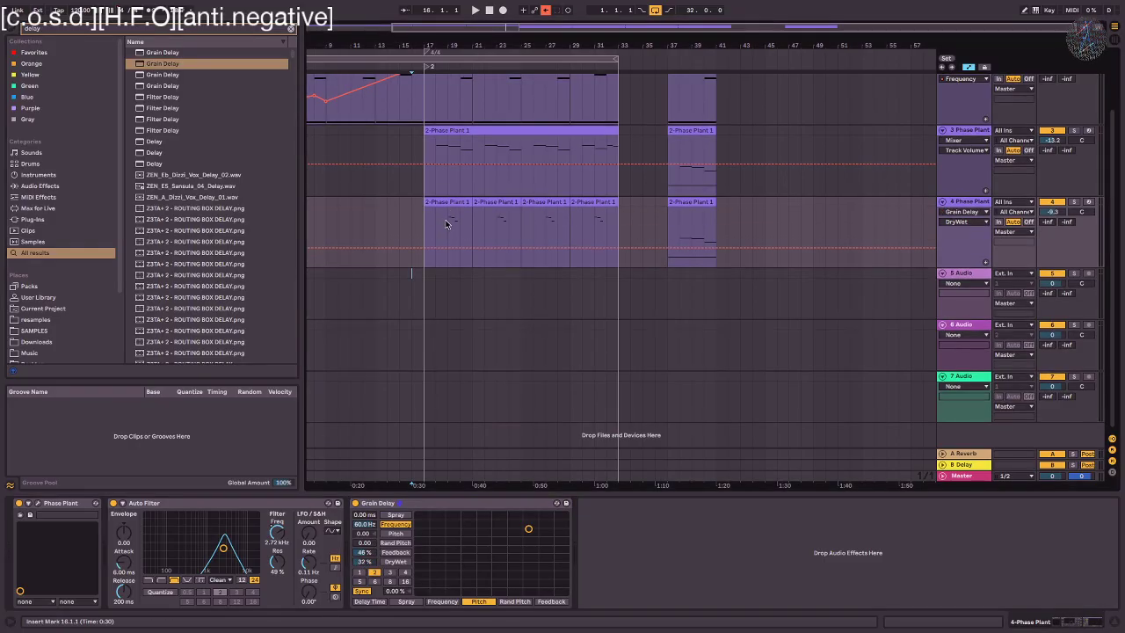
click(429, 234)
key(space)
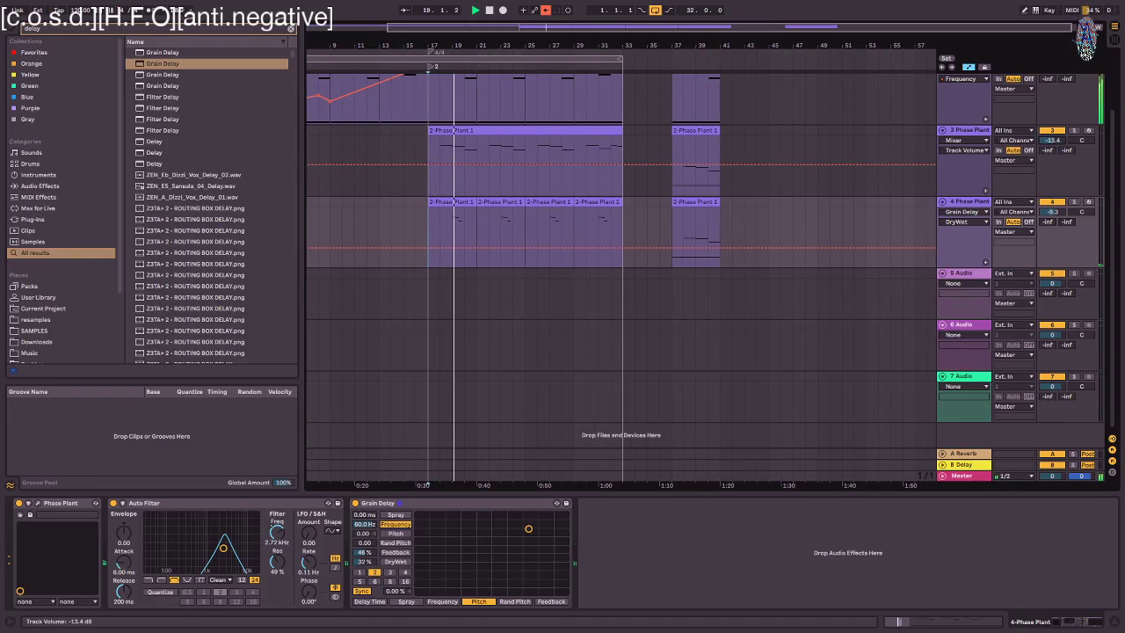
- Lower track 4's Auto Filter frequency to about 1.49 kHz with 43% resonance
click(974, 130)
drag(238, 547, 212, 551)
click(959, 250)
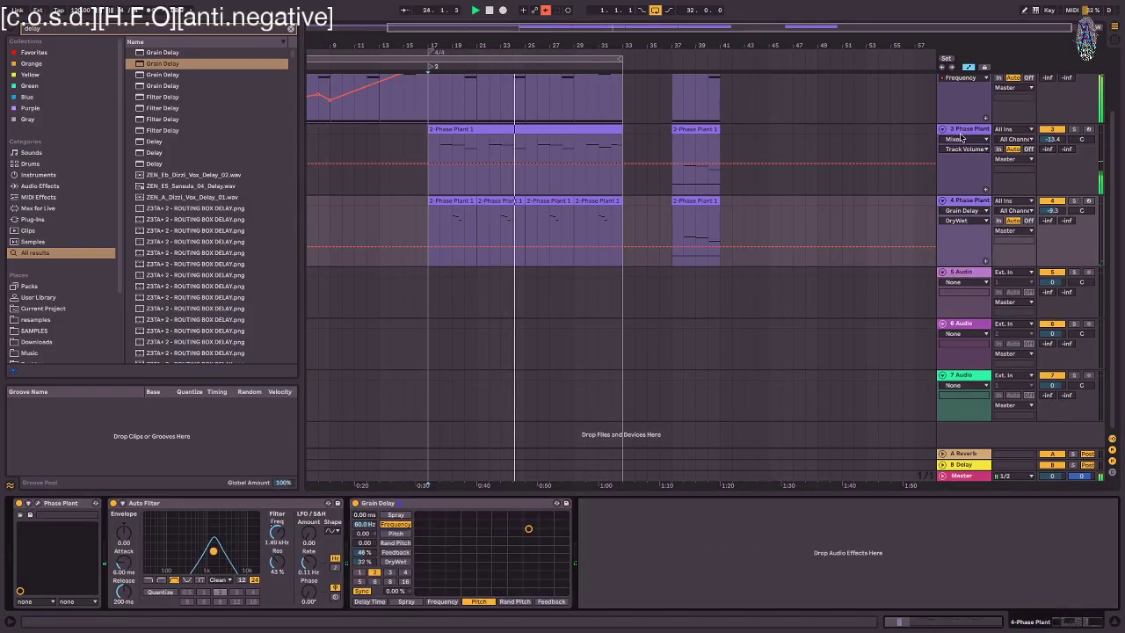
- Solo track 4 and play it from bar 19
click(1052, 210)
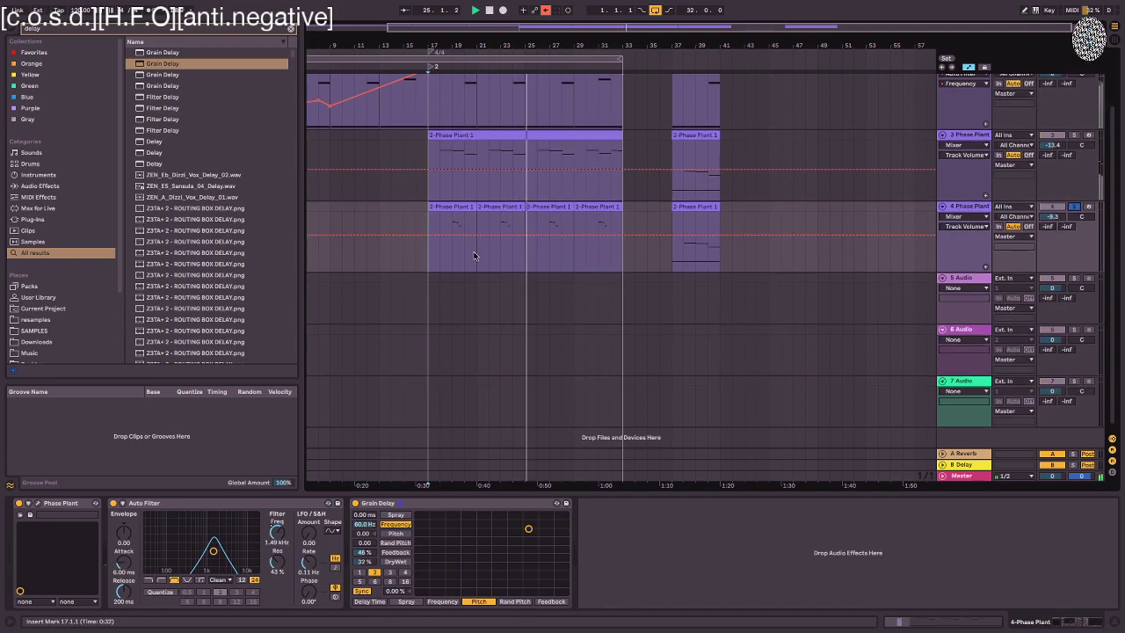
click(449, 222)
key(space)
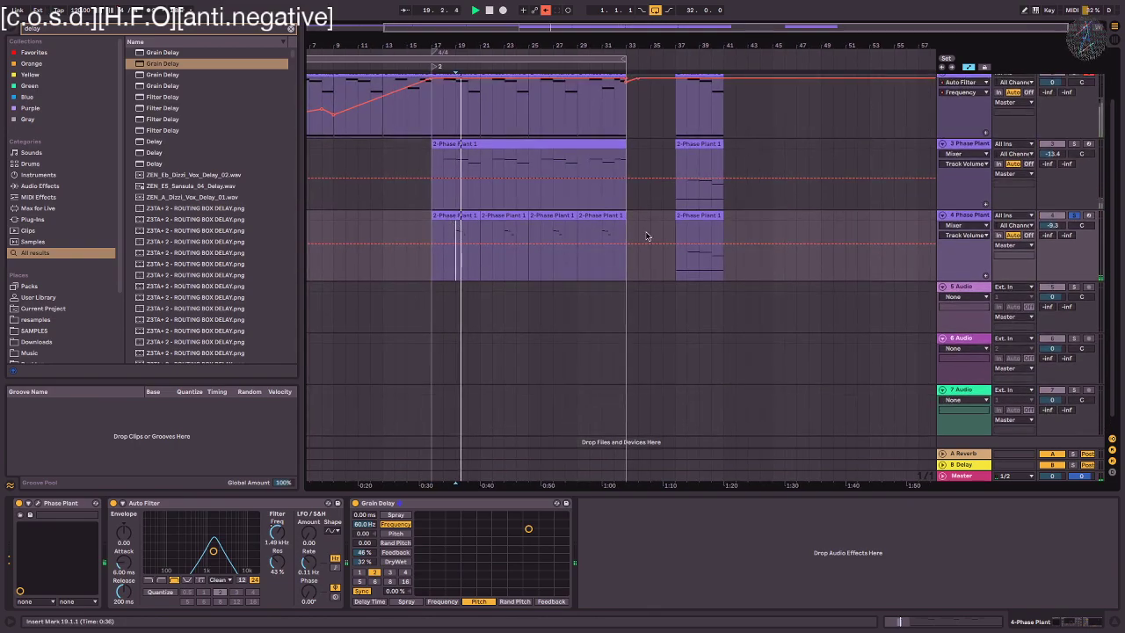
- Raise track 4's volume to -4.3 dB and switch its Auto Filter circuit to OSR with 9.52 dB drive
drag(1051, 226, 1052, 210)
key(space)
click(228, 583)
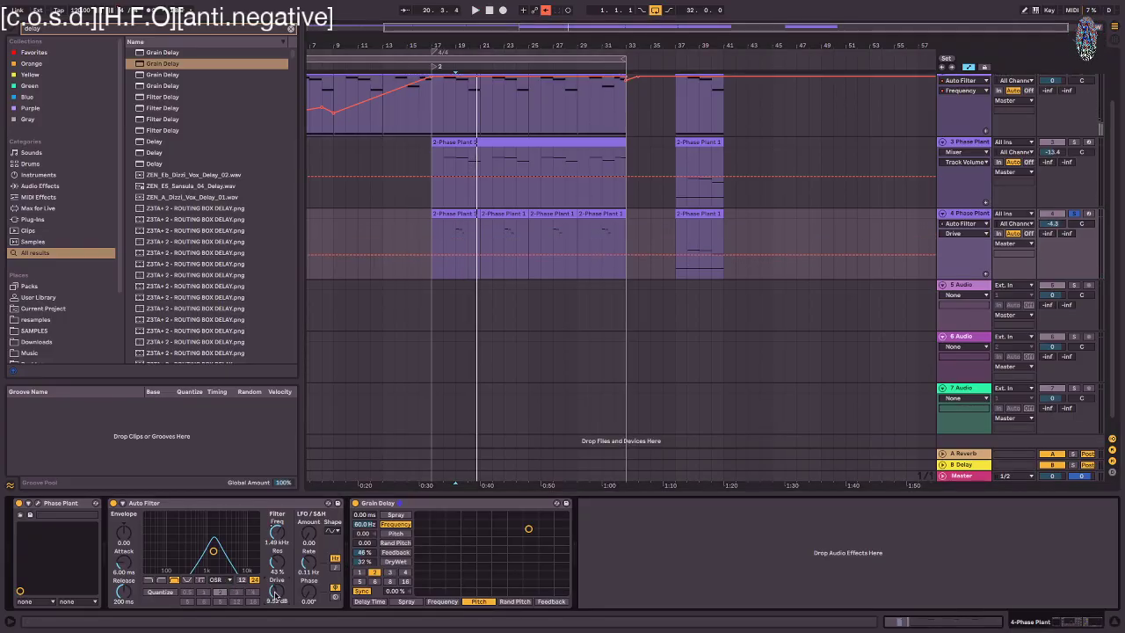
- Check the first envelope's attack time in track 4's Phase Plant and replay the soloed track from bar 19
click(36, 504)
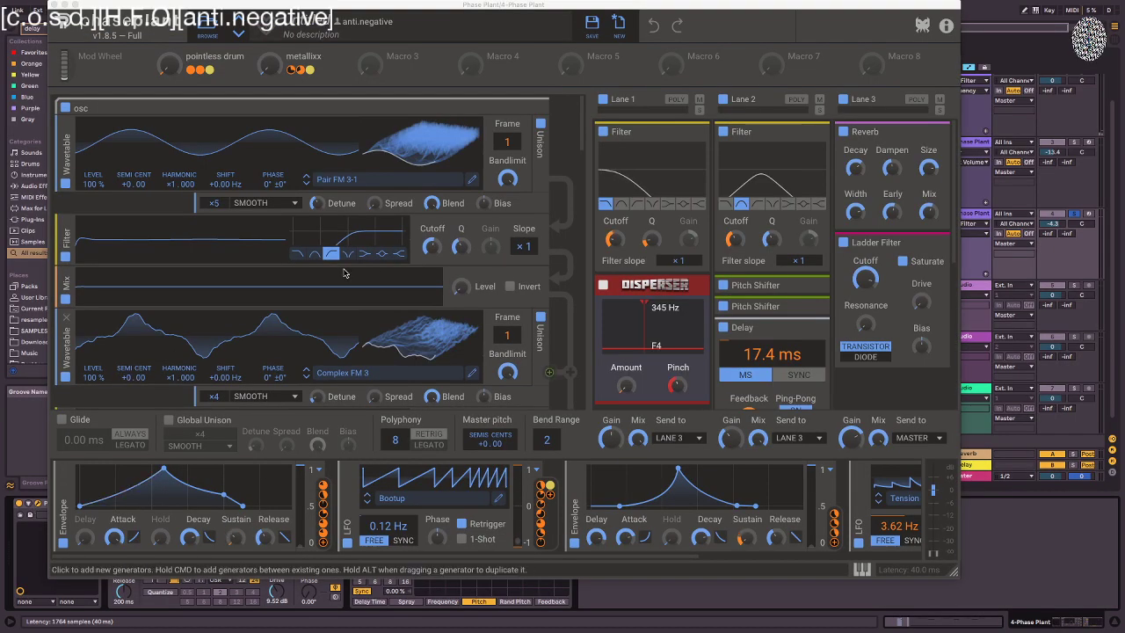
click(115, 536)
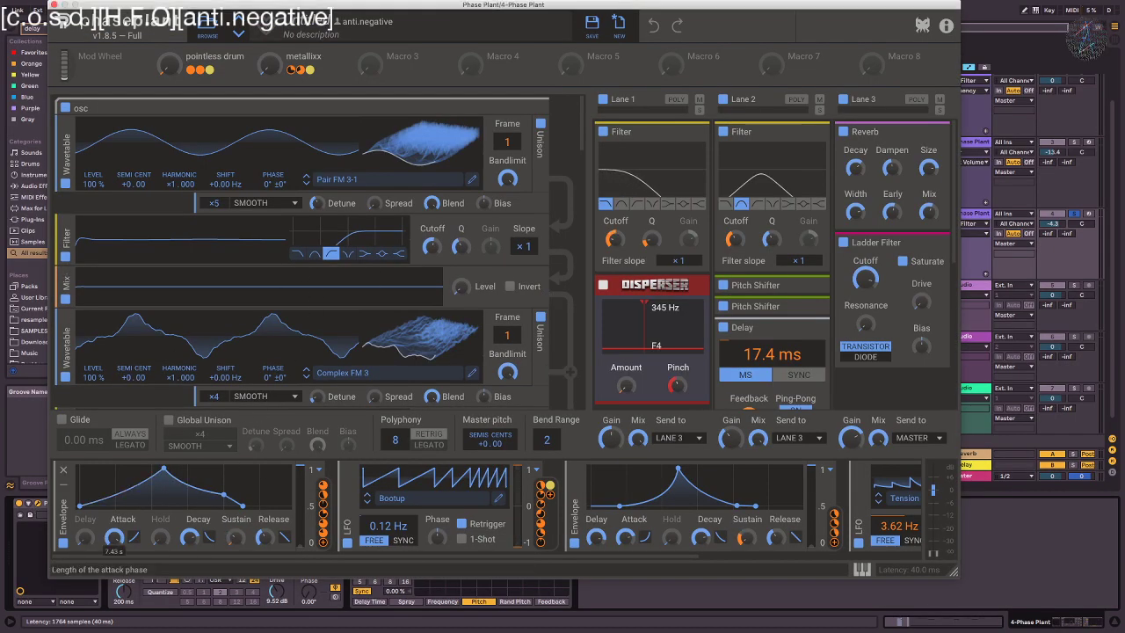
click(1059, 262)
key(super+alt+p)
key(space)
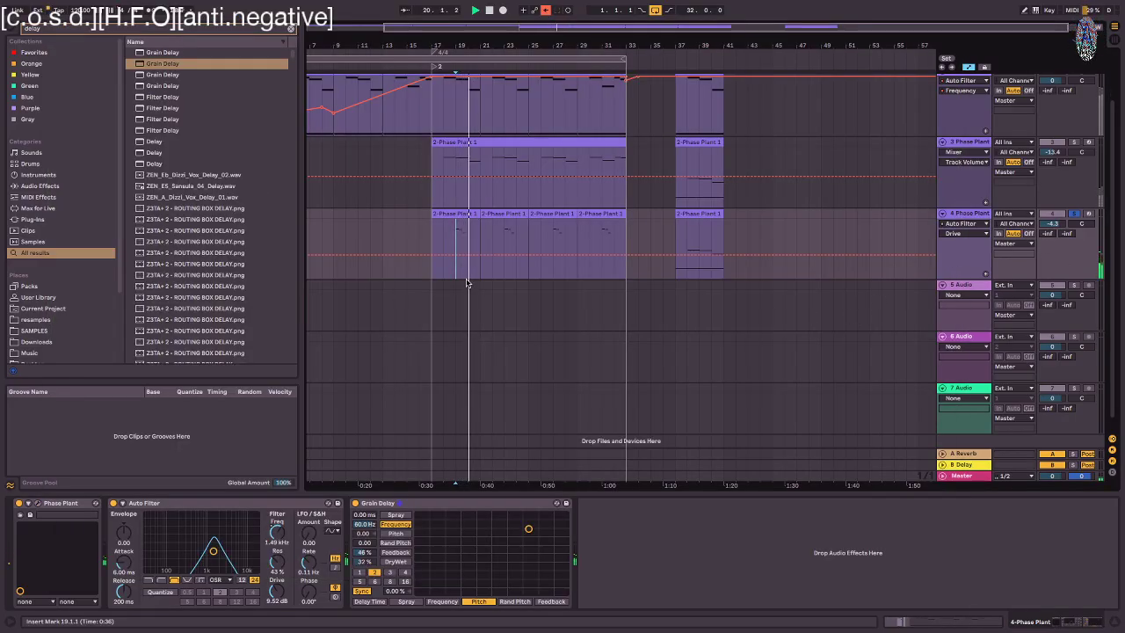
- Open track 4's first clip and try longer lengths for the D5 note at beat 3.3, finishing it just past beat 3.4
key(space)
key(shift+Tab)
drag(800, 378, 794, 456)
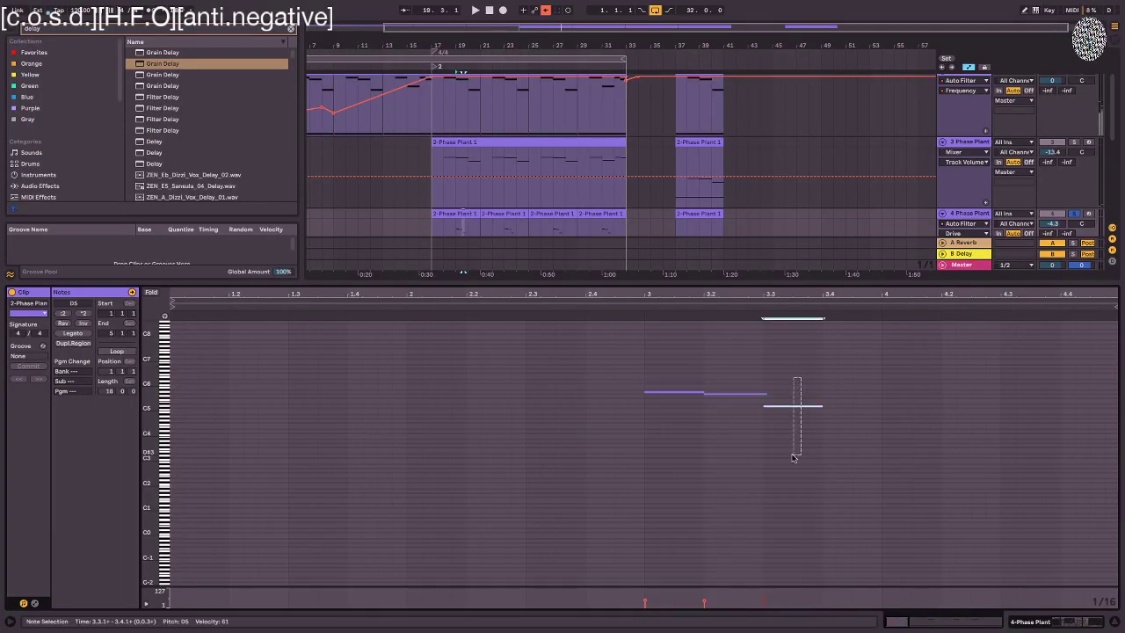
drag(828, 405, 1075, 405)
key(space)
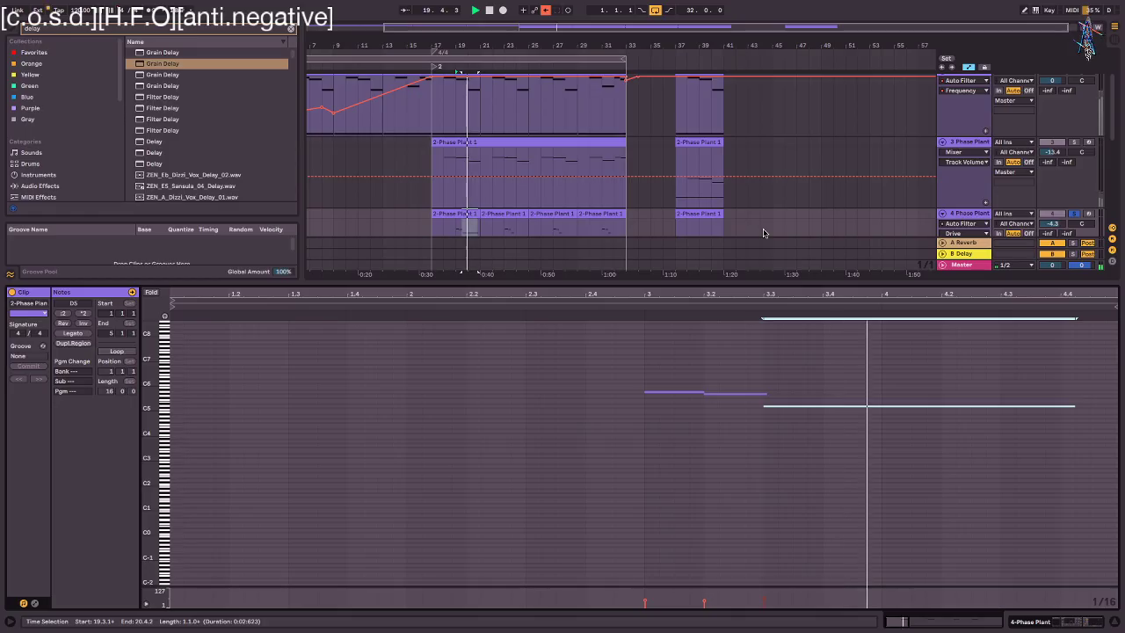
drag(1073, 406, 835, 411)
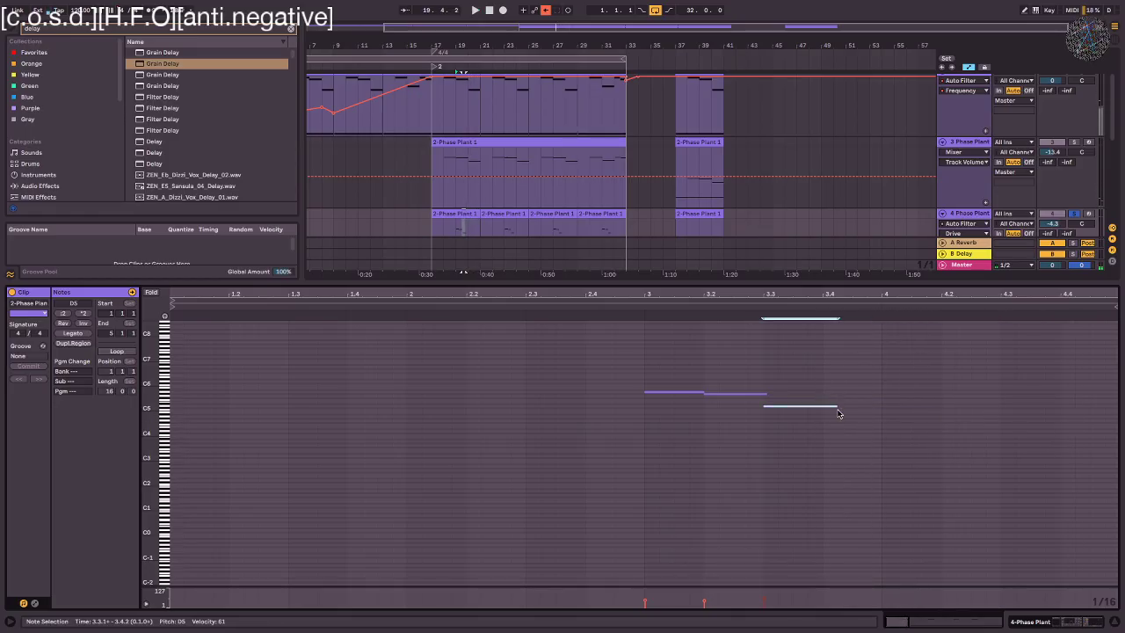
- Add a C#5 note from bar 4 to about beat 4.4 and shorten the D5 note at beat 3.3 to about half a beat
double_click(884, 408)
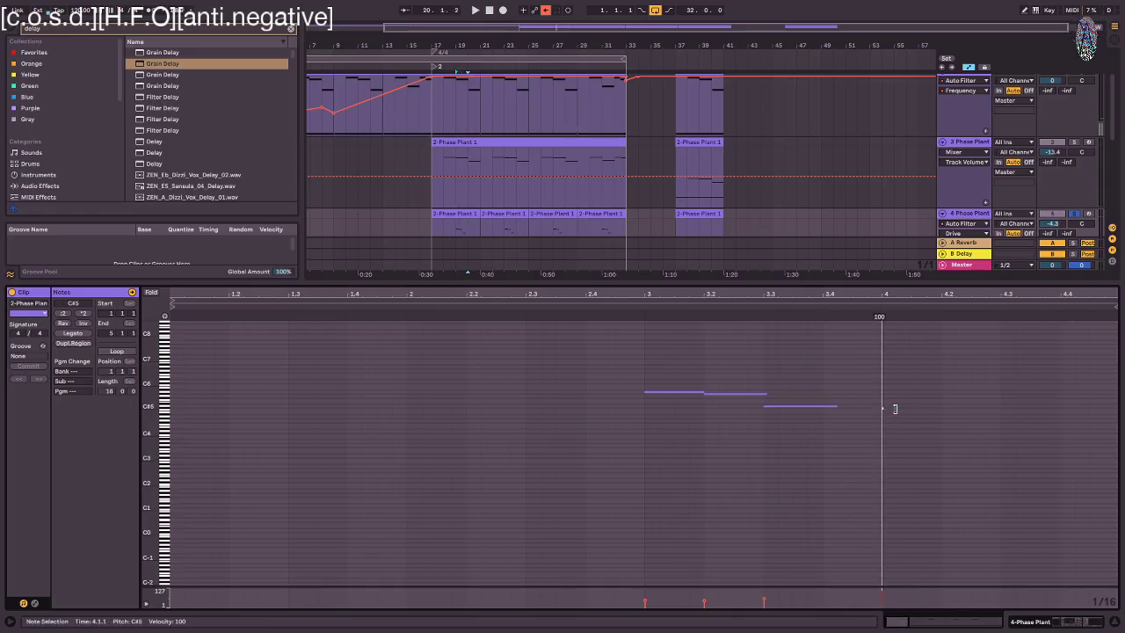
drag(893, 408, 1074, 407)
key(space)
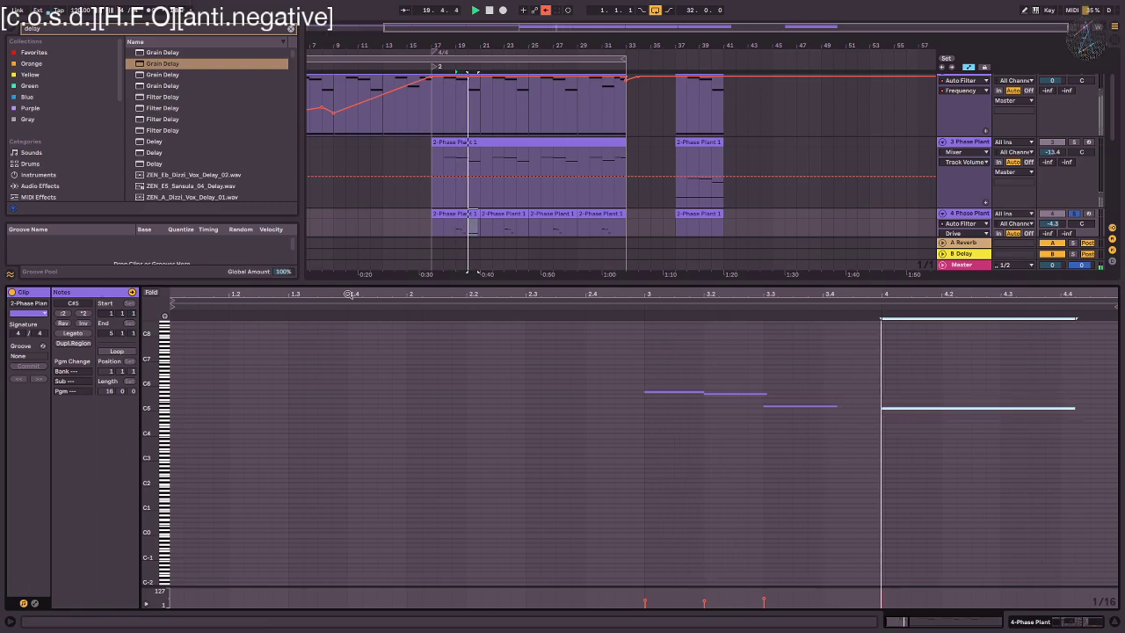
click(827, 405)
drag(827, 405, 791, 405)
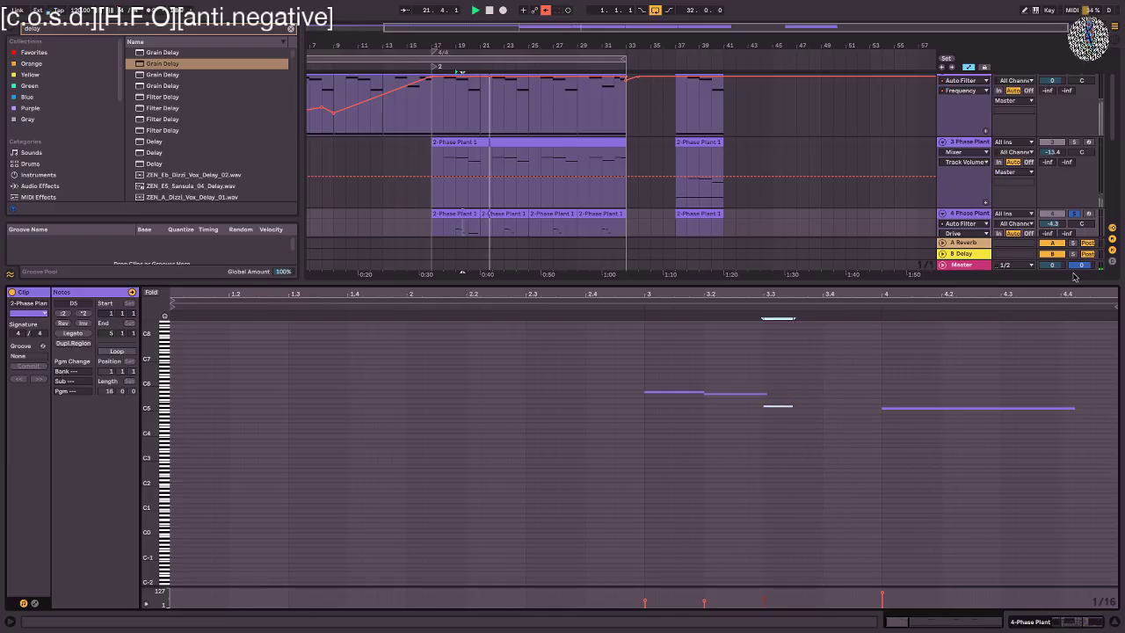
- Unsolo track 4, listen to it with all tracks, and raise its Auto Filter drive to 14.1 dB
click(1073, 214)
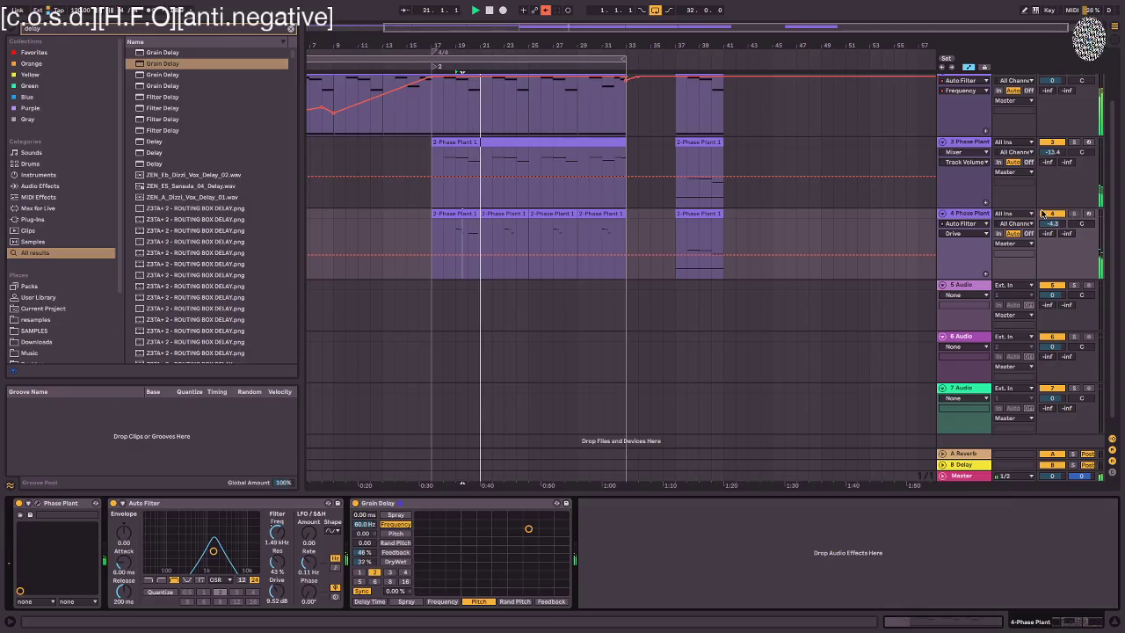
click(506, 231)
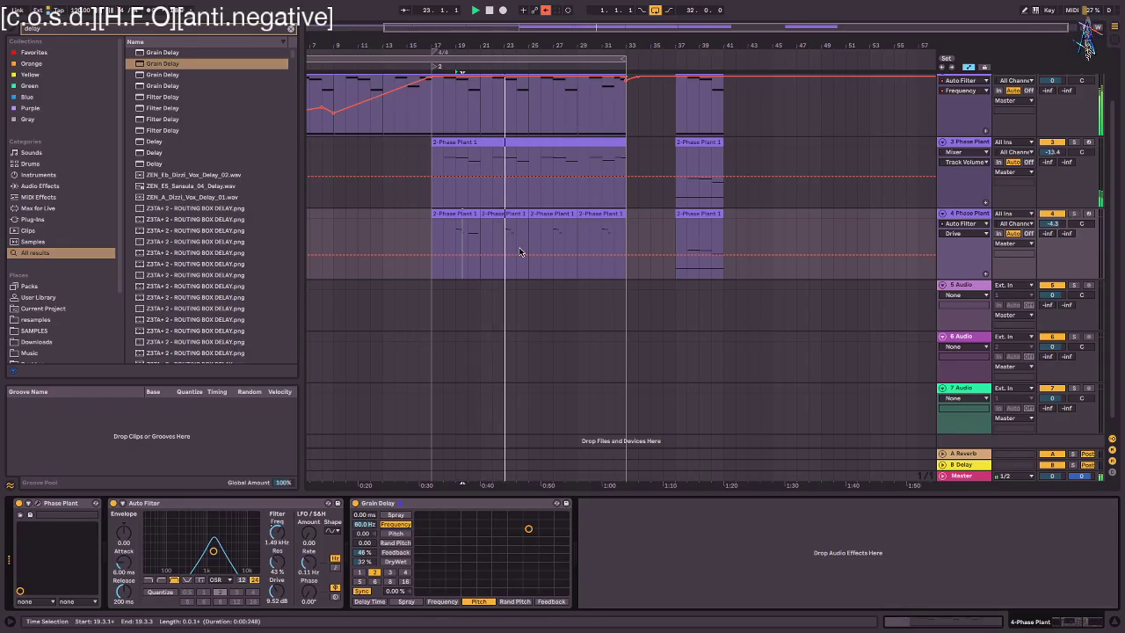
key(space)
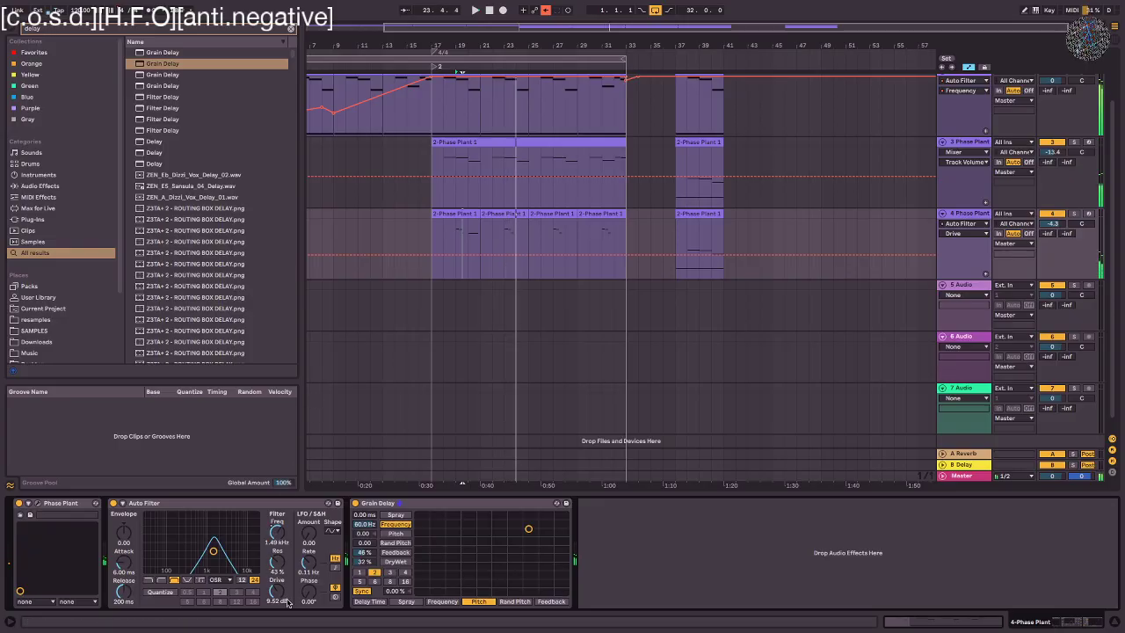
- Search the browser for "glue" and load a Glue Compressor at the end of track 4 with a -24.8 dB threshold
key(ctrl+f)
text(glue)
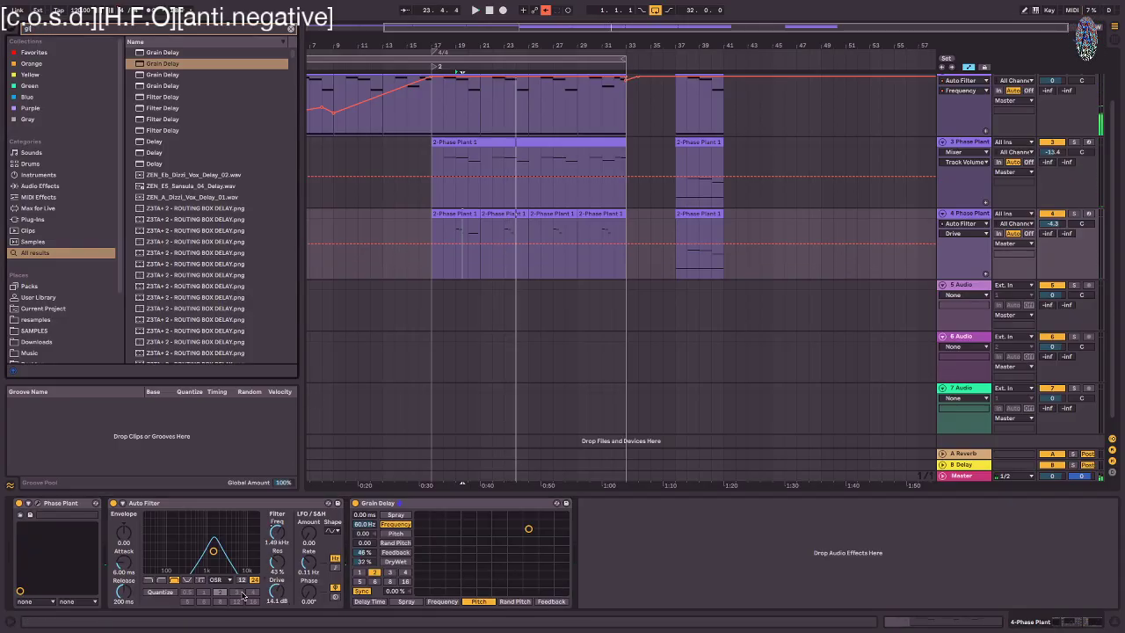
key(Down)
key(Return)
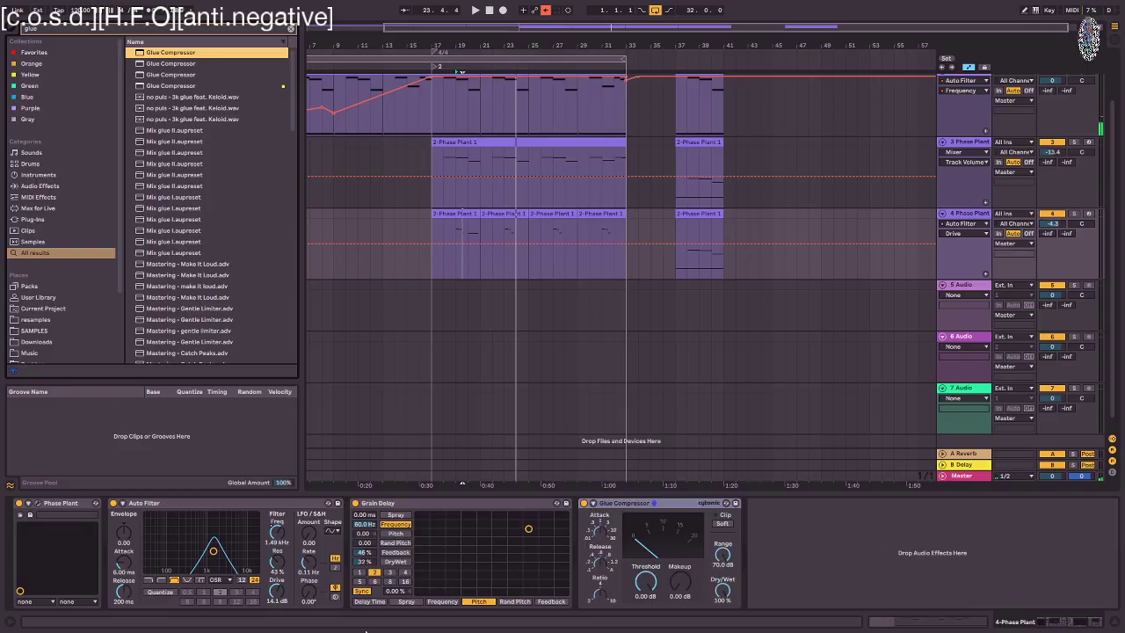
click(645, 580)
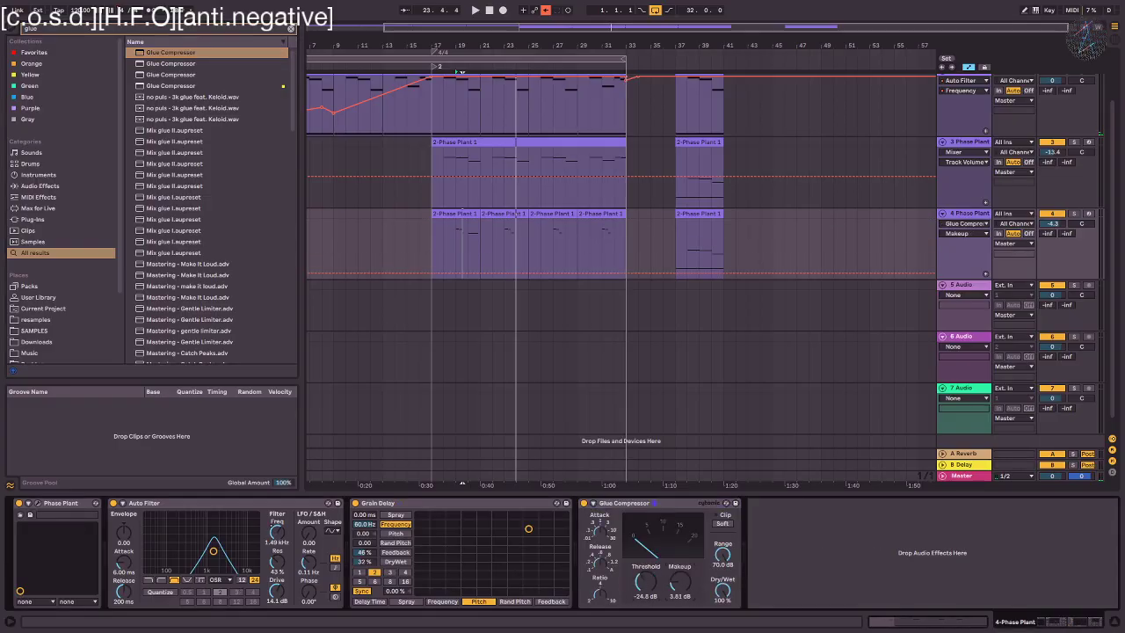
- Play from bar 19, set the Glue Compressor's makeup to 8.89 dB, and lower track 4's volume to -6.5 dB
click(460, 238)
key(space)
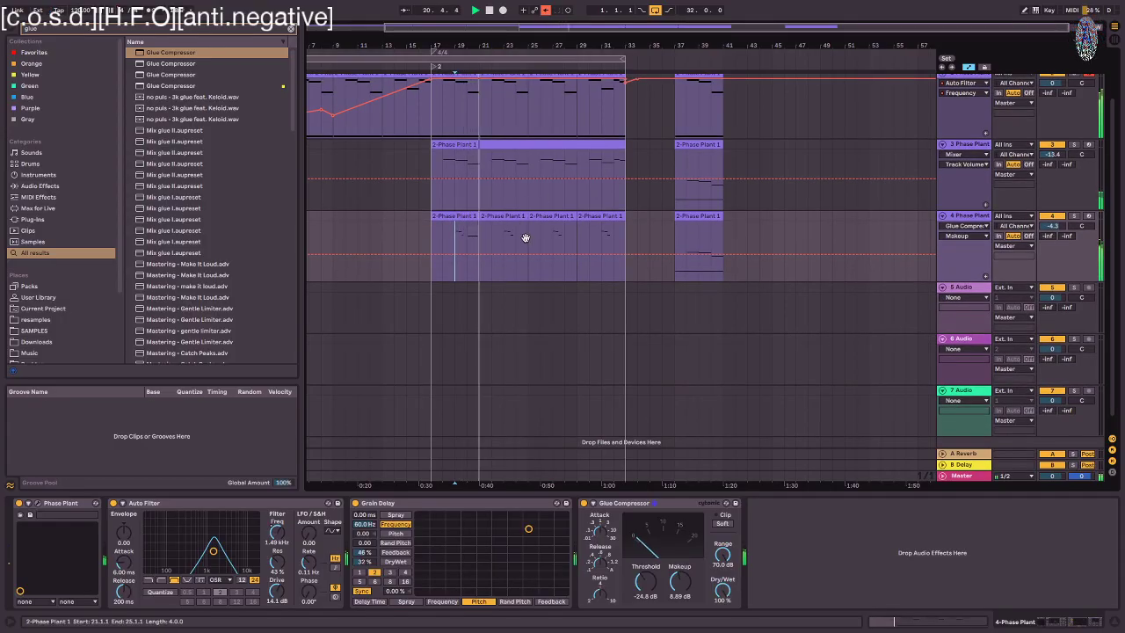
drag(1051, 226, 1051, 235)
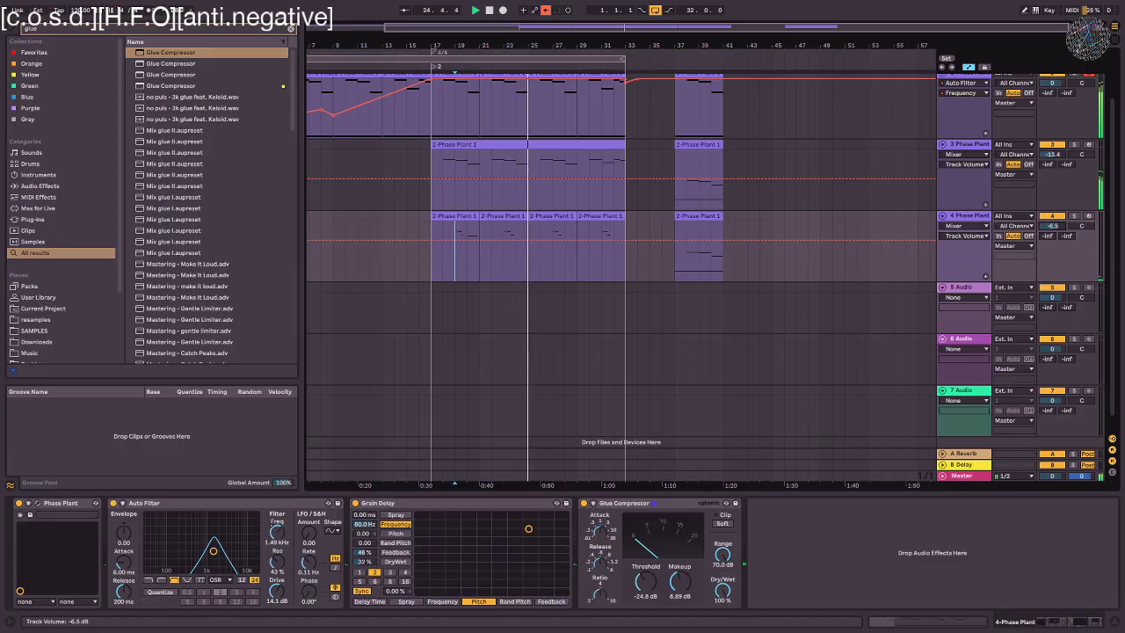
- Open track 3's long clip and transpose its first low C#3 note, spanning bars 1–4, up to C#8
double_click(506, 143)
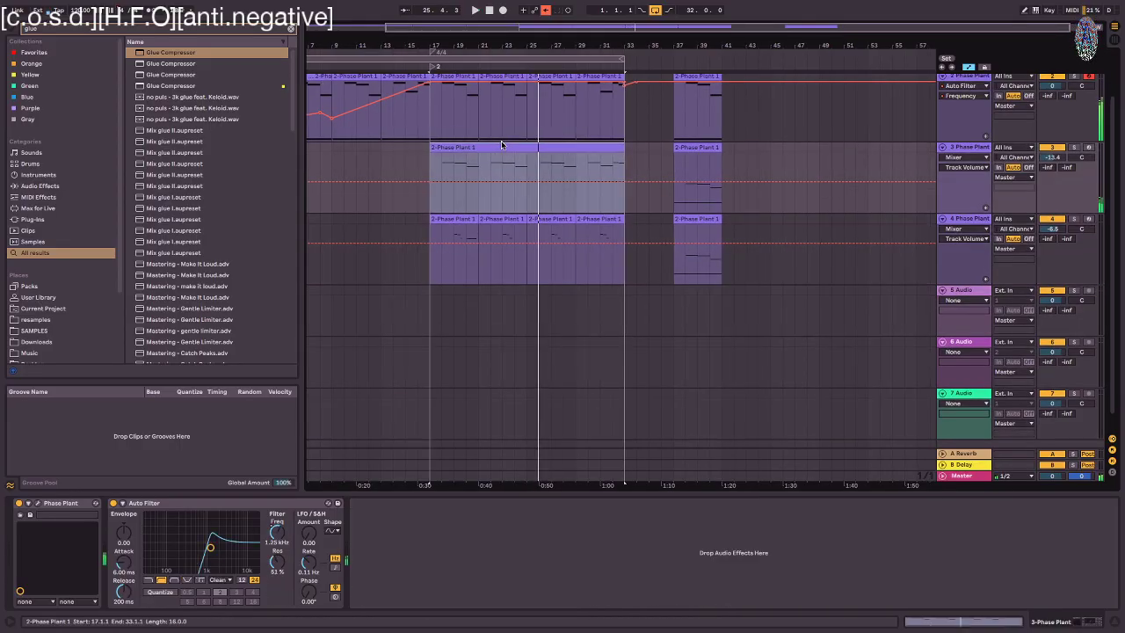
click(257, 387)
drag(208, 435, 199, 505)
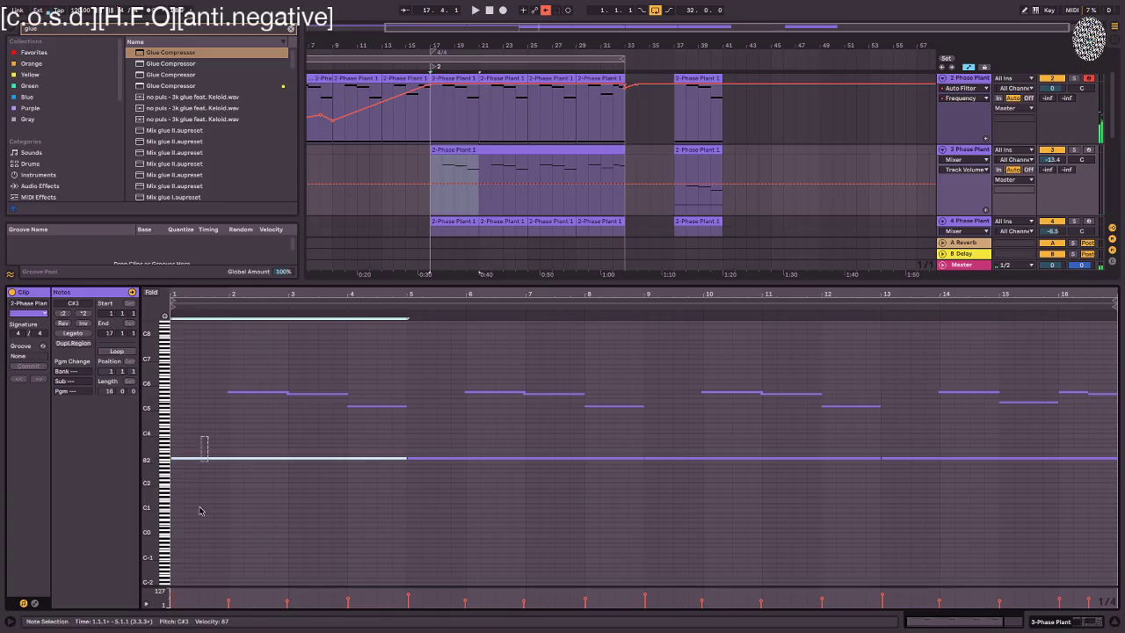
key(shift+Up)
key(shift+Up)
key(shift+Up)
key(shift+Up)
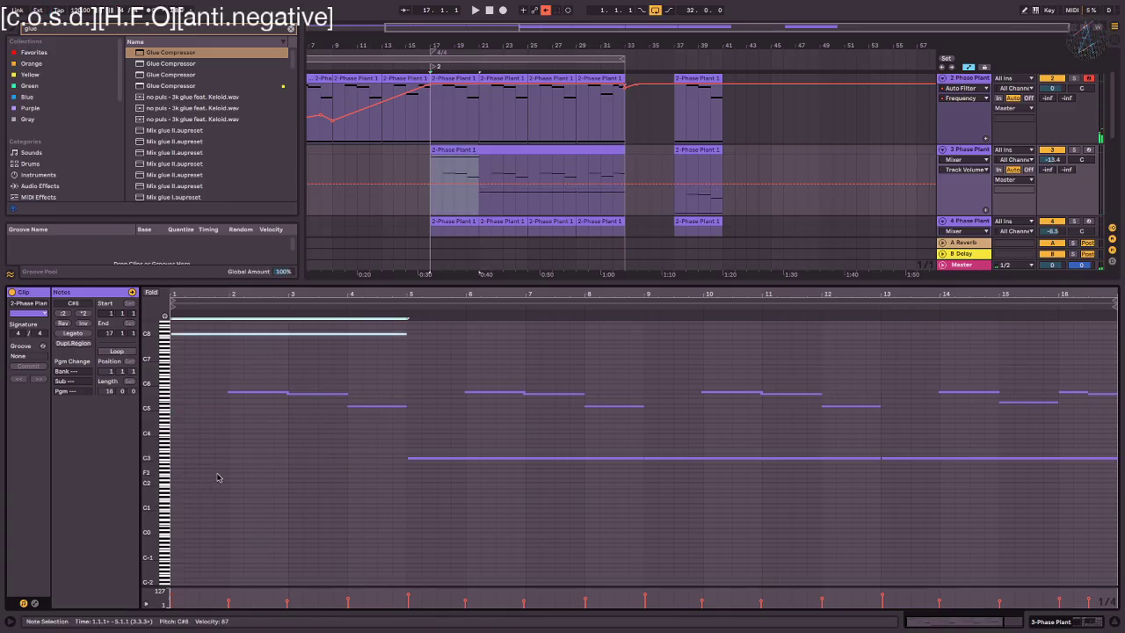
- Transpose the remaining low notes from bar 5 onward in track 3's clip up four octaves to C#7
click(526, 457)
drag(584, 442, 1118, 494)
key(shift+Up)
key(shift+Up)
key(shift+Up)
key(shift+Up)
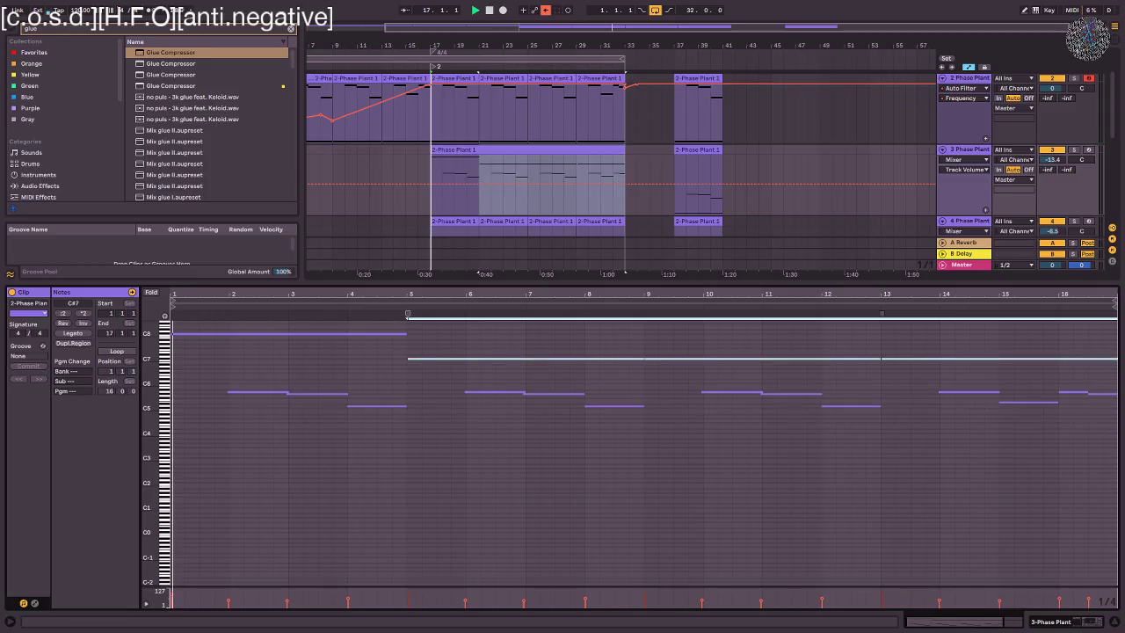
- Lower track 3's Auto Filter to 301 Hz with 23% resonance and raise the track's volume to -7.9 dB
key(shift+Tab)
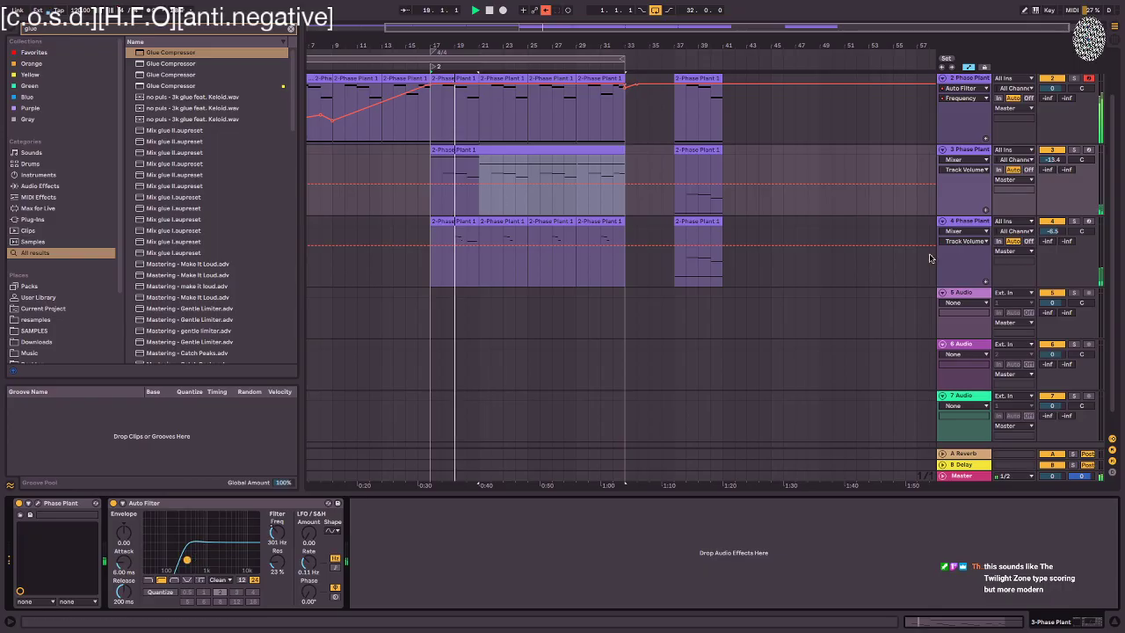
mouse_move(1052, 160)
mouse_down()
mouse_move(1052, 141)
mouse_move(1060, 160)
mouse_up()
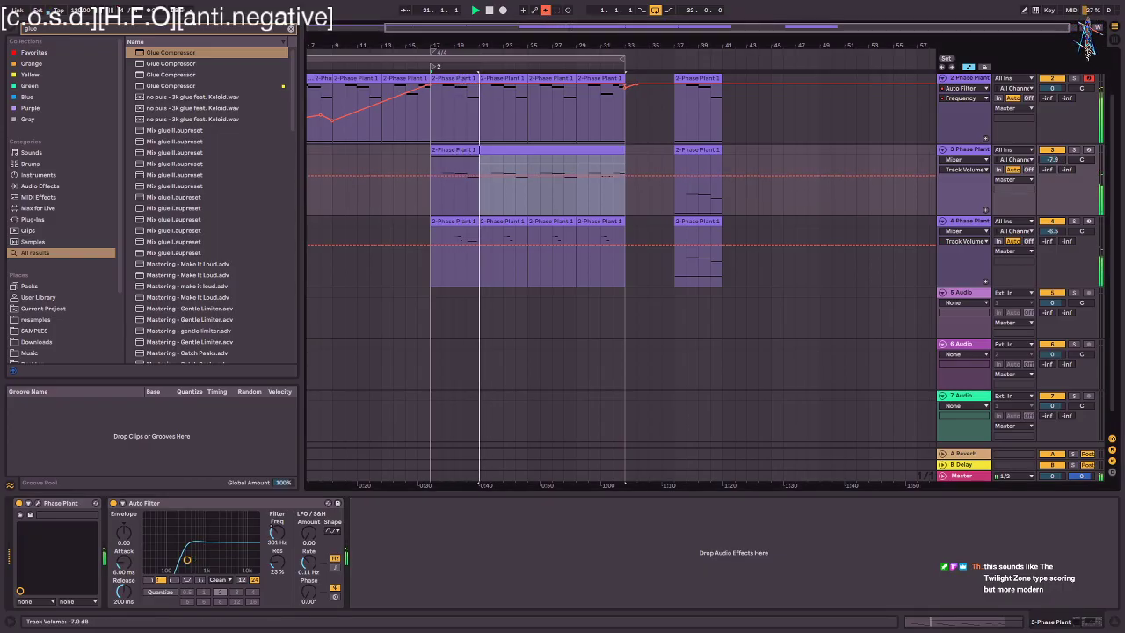
- Clear the browser search, select track 3 and stop playback
key(super+f)
key(BackSpace)
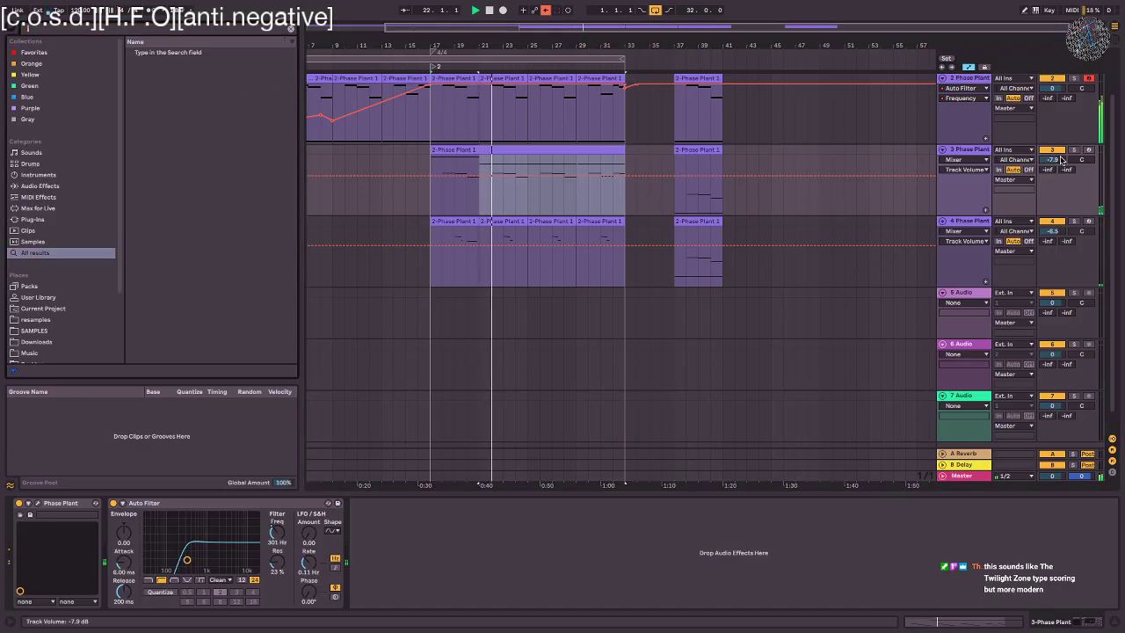
key(Escape)
scroll(952, 183, down, 1)
click(961, 192)
key(space)
scroll(974, 203, up, 1)
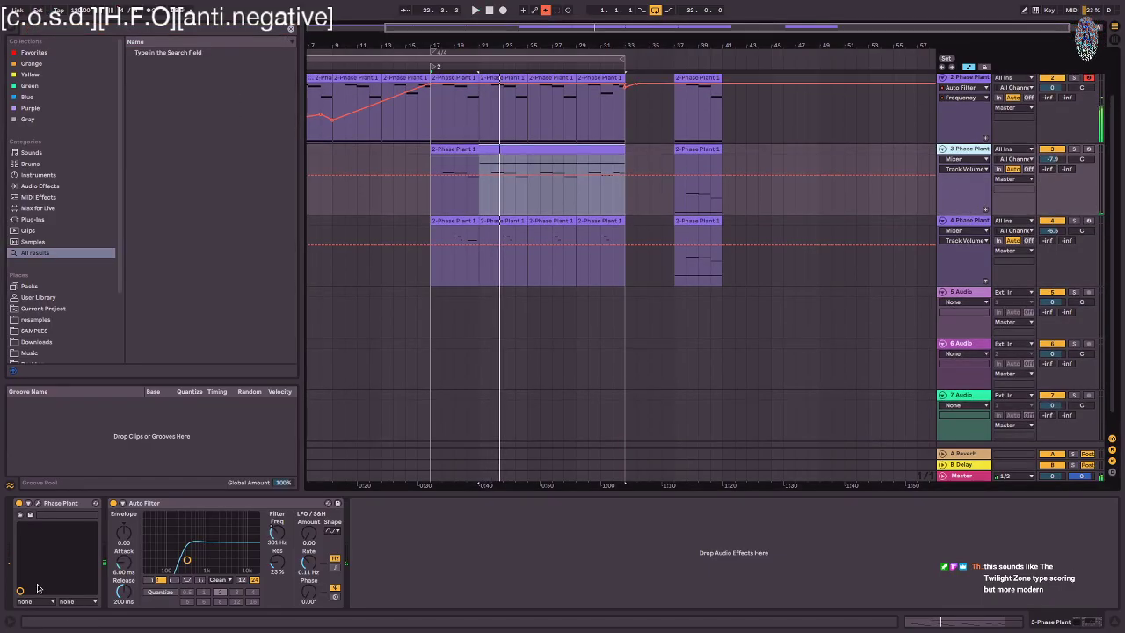
- Search the browser for shimmer and look through the matching presets and samples
key(super+f)
text(shimer)
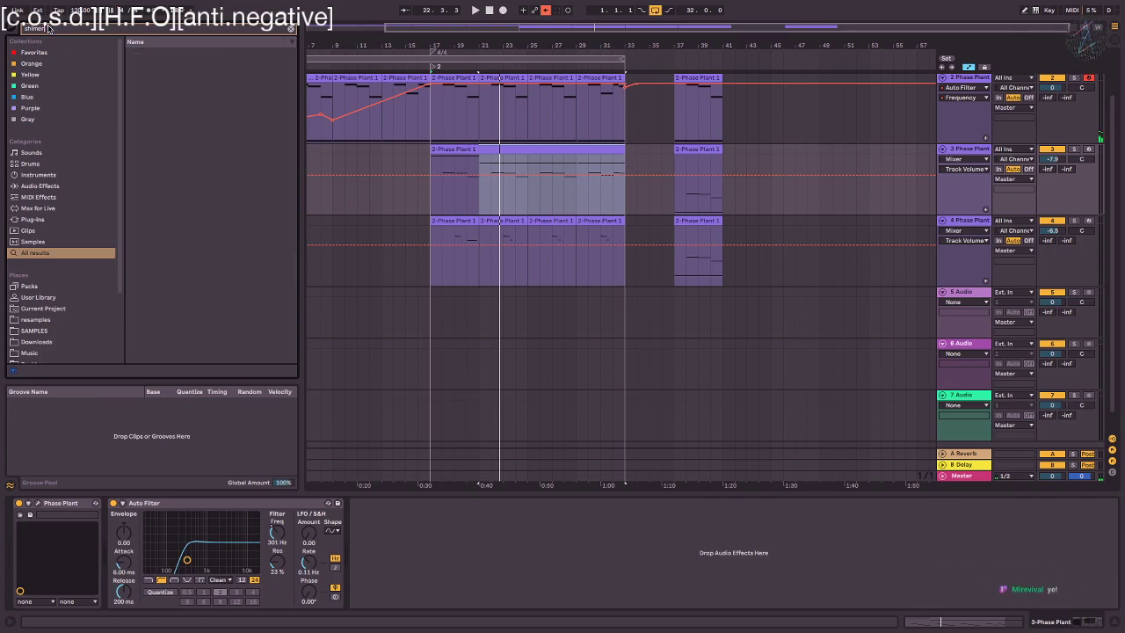
key(BackSpace)
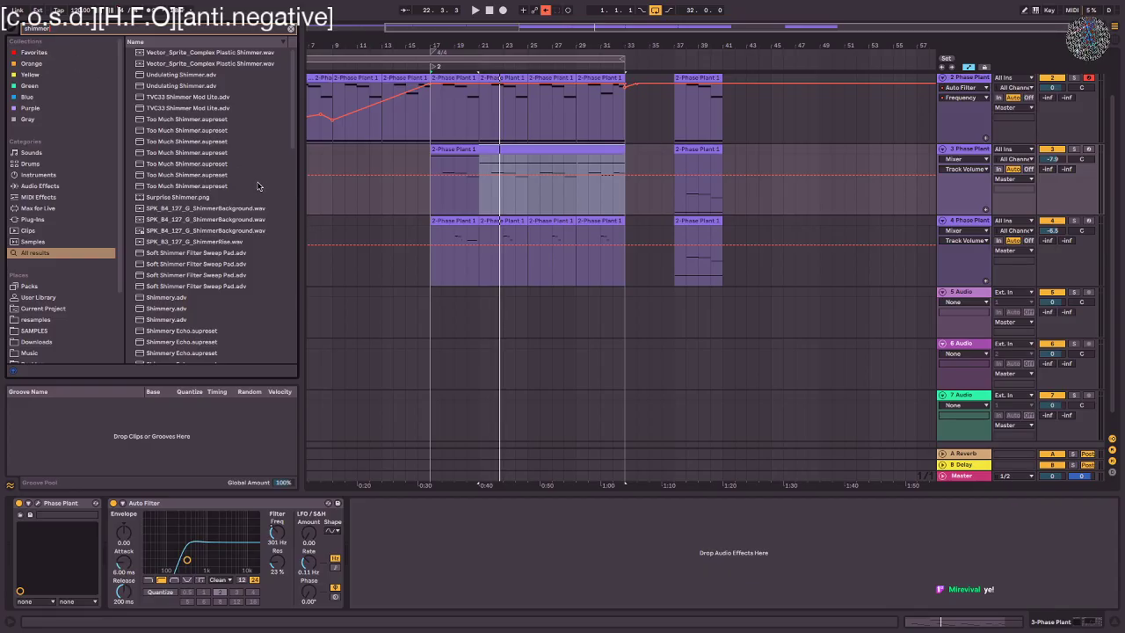
scroll(236, 259, down, 4)
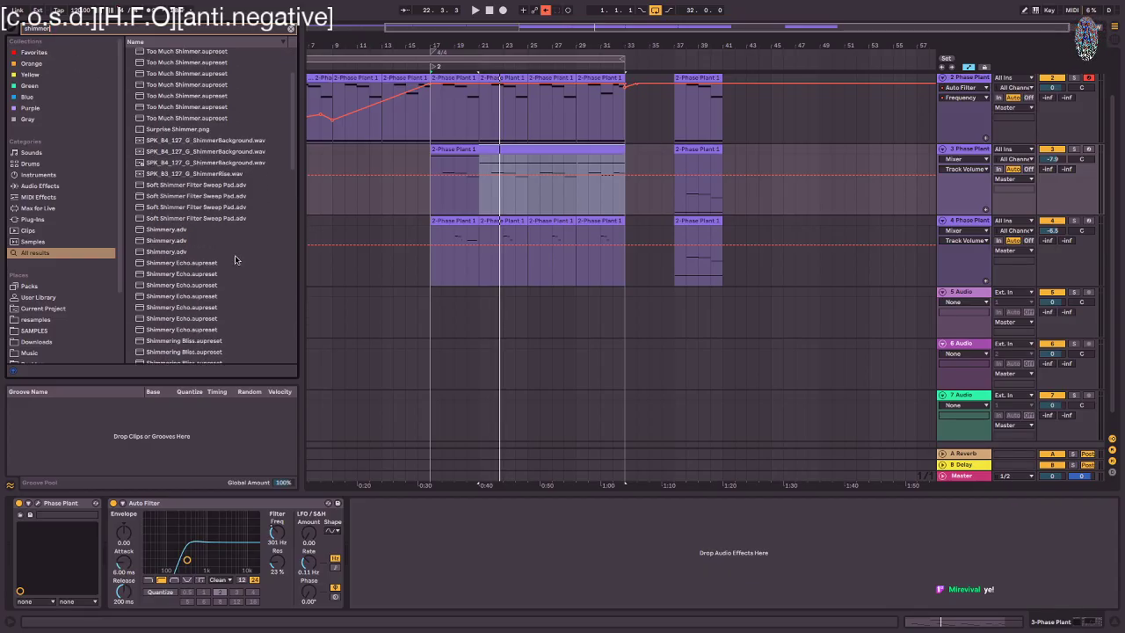
scroll(235, 259, down, 2)
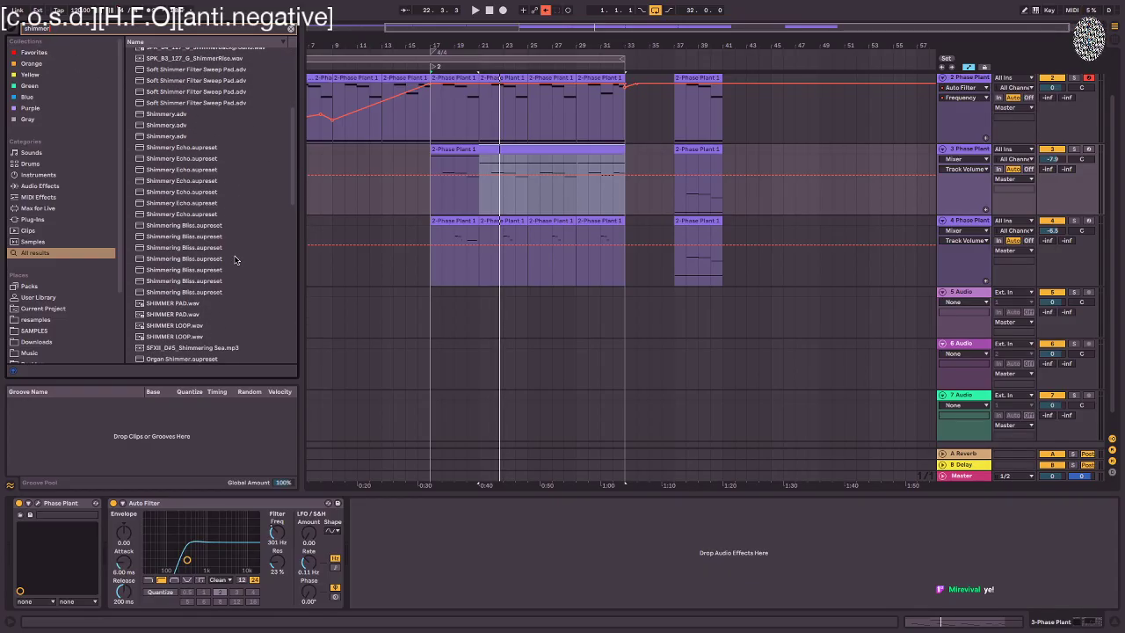
scroll(235, 259, up, 6)
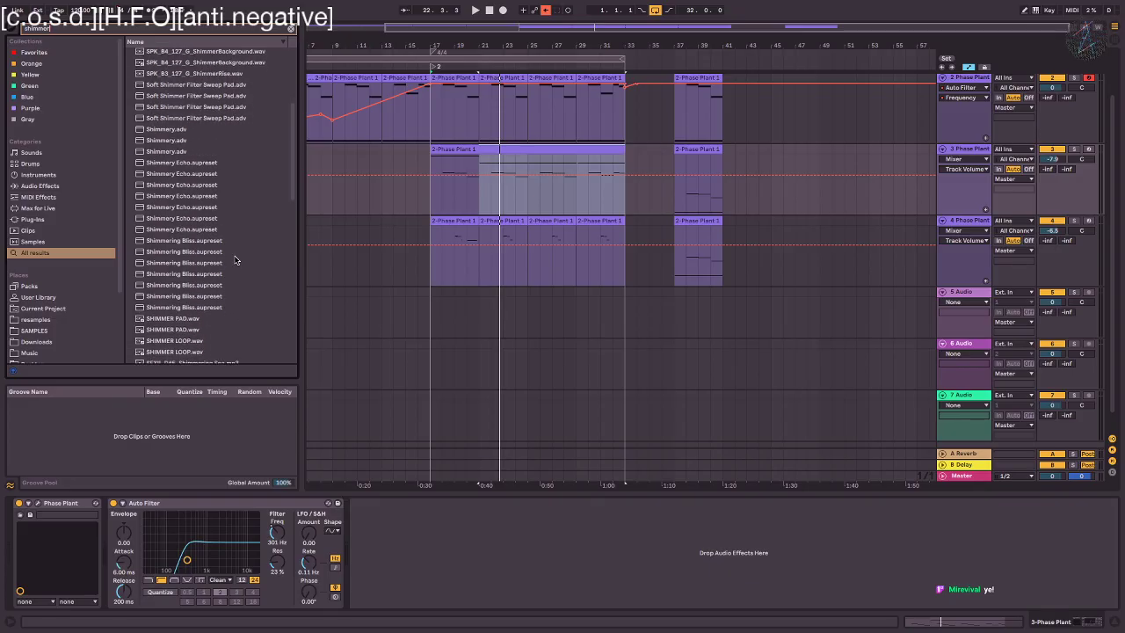
- Load ValhallaShimmer from the local VST plug-ins onto track 3, after the Auto Filter
click(31, 218)
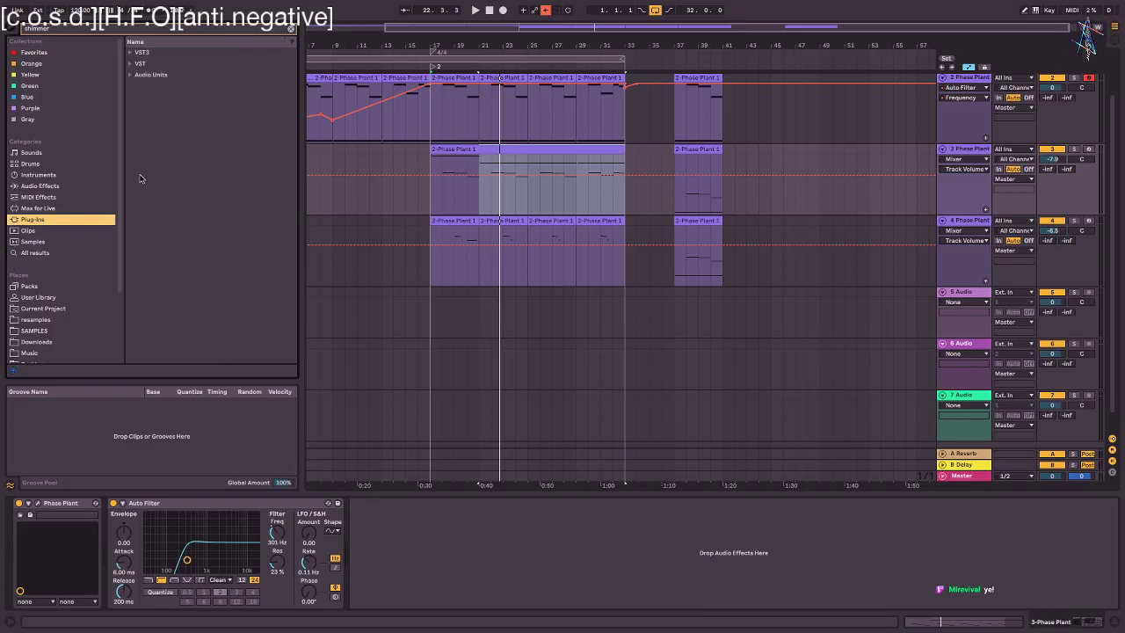
click(131, 53)
click(130, 74)
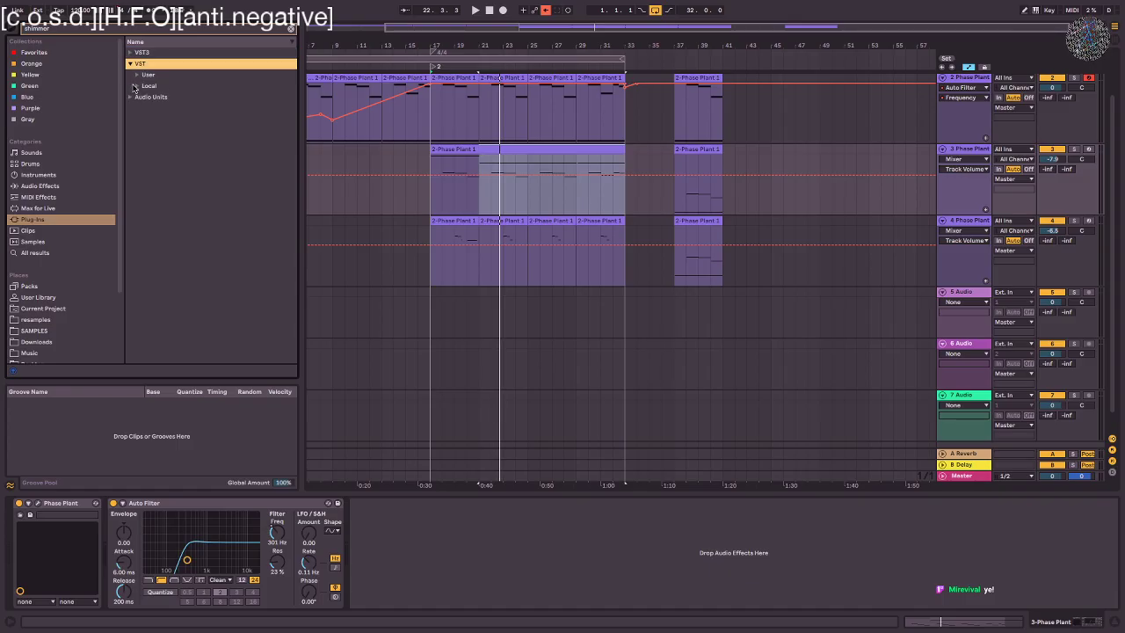
click(138, 86)
double_click(154, 98)
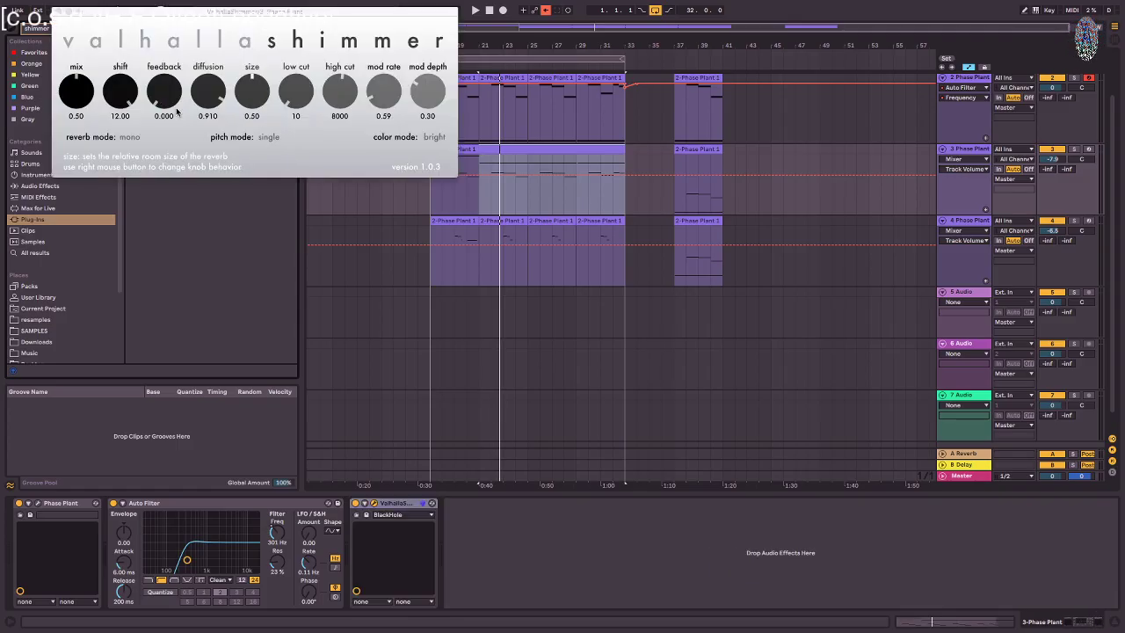
- Start playback and set ValhallaShimmer to the bigStereo reverb mode with mix 0.84 and size 0.72
key(space)
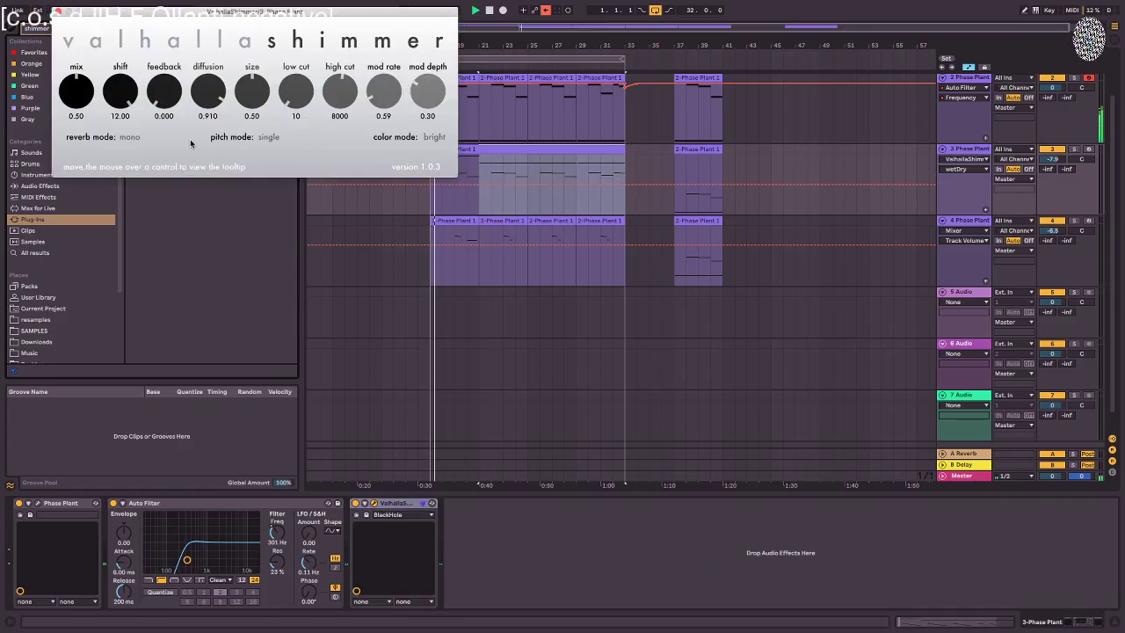
click(128, 138)
click(141, 158)
drag(75, 94, 76, 52)
drag(251, 92, 247, 57)
- Switch track 3's Auto Filter to the OSR circuit with 12.0 dB drive and lower the track's volume to -16.1 dB
click(219, 580)
click(222, 604)
mouse_move(277, 590)
mouse_down()
mouse_move(277, 527)
mouse_move(277, 578)
mouse_up()
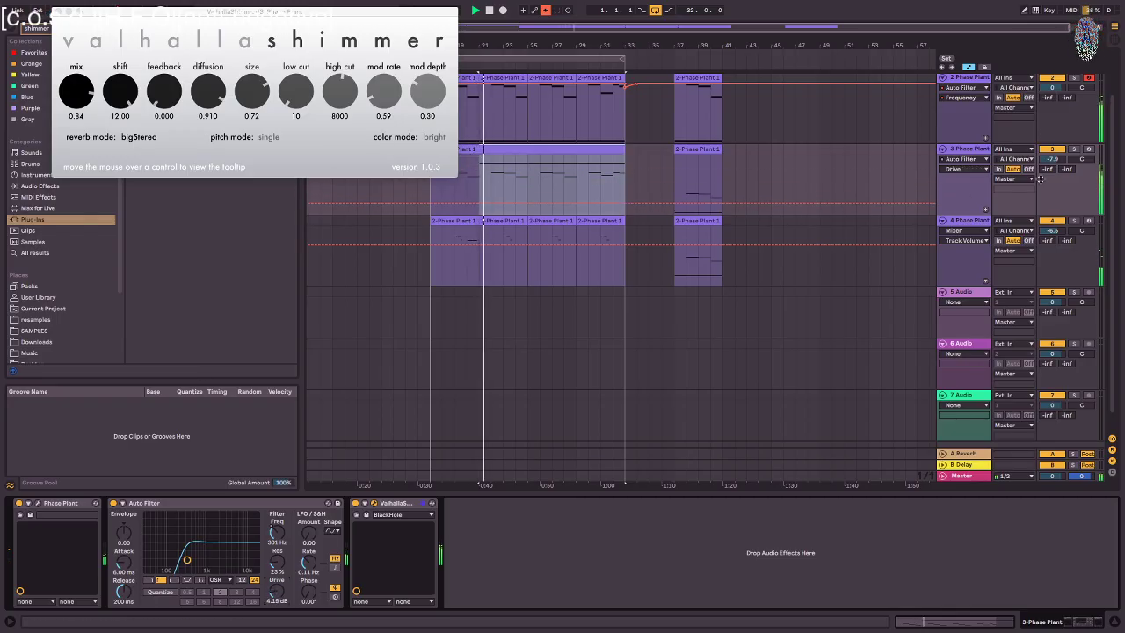
drag(1052, 159, 1052, 180)
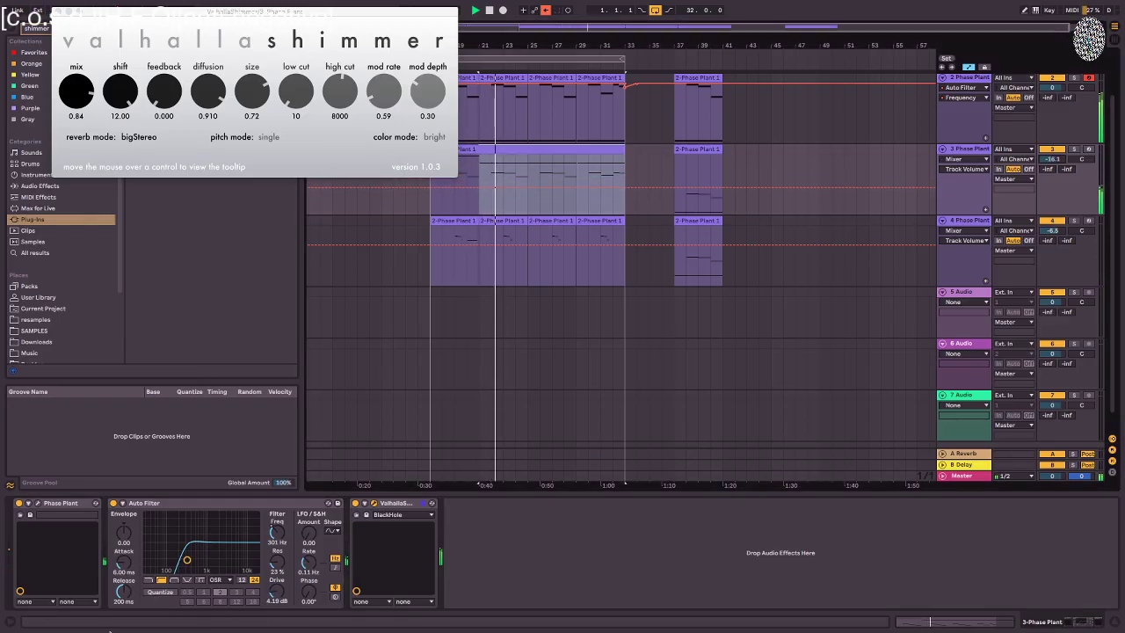
drag(276, 590, 277, 560)
- Set ValhallaShimmer's mix to 0.89 and move it ahead of the Auto Filter on track 3
drag(76, 93, 77, 87)
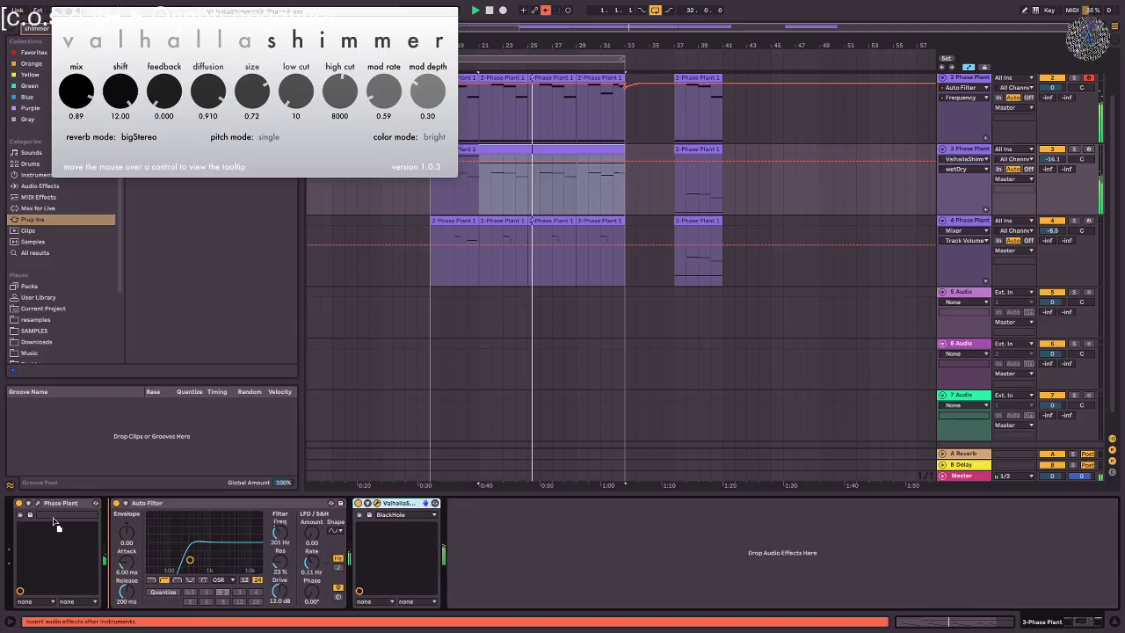
drag(372, 502, 110, 503)
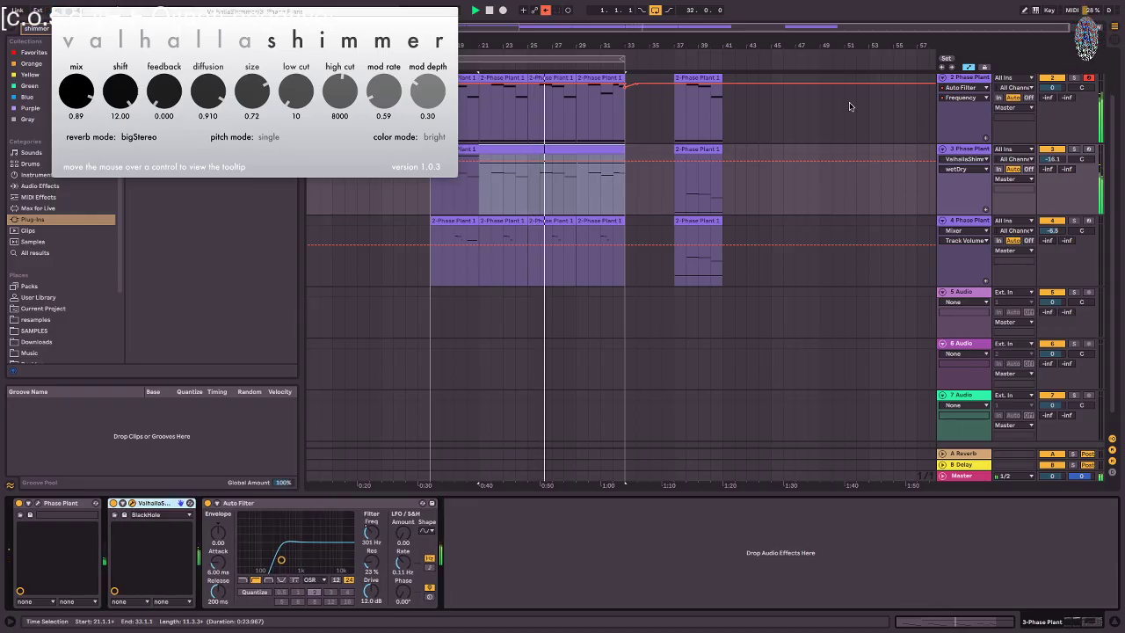
- Lower track 3's volume to -18.3 dB and set its Auto Filter to 1.78 kHz with 29% resonance
drag(1058, 161, 1059, 169)
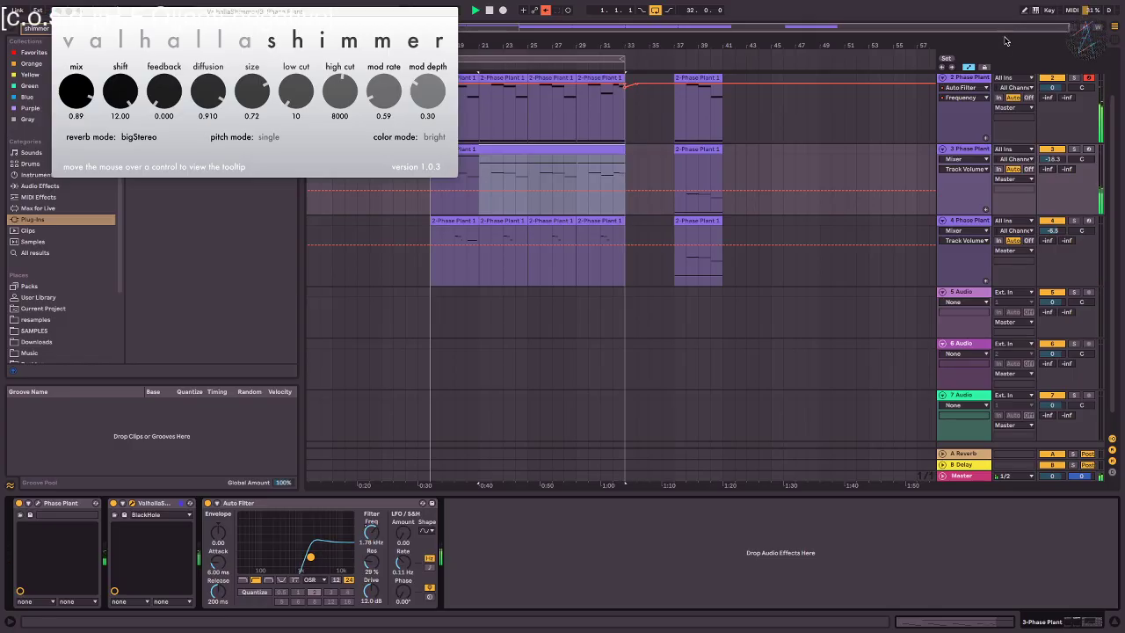
click(59, 12)
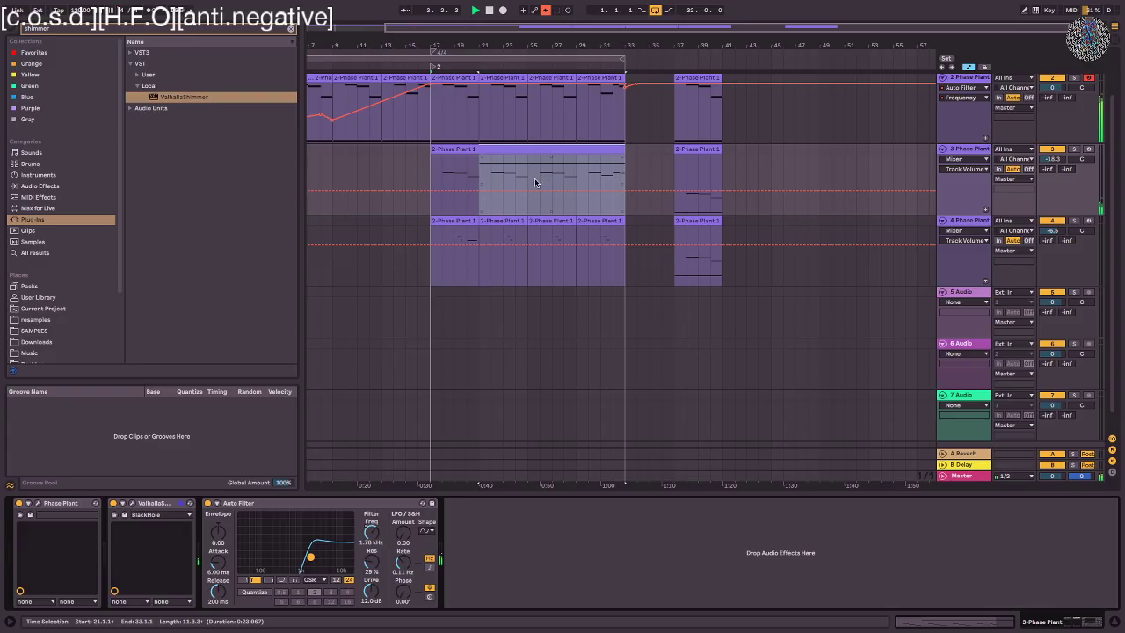
- Open track 3's long clip starting at bar 17 for note editing
click(489, 147)
double_click(514, 158)
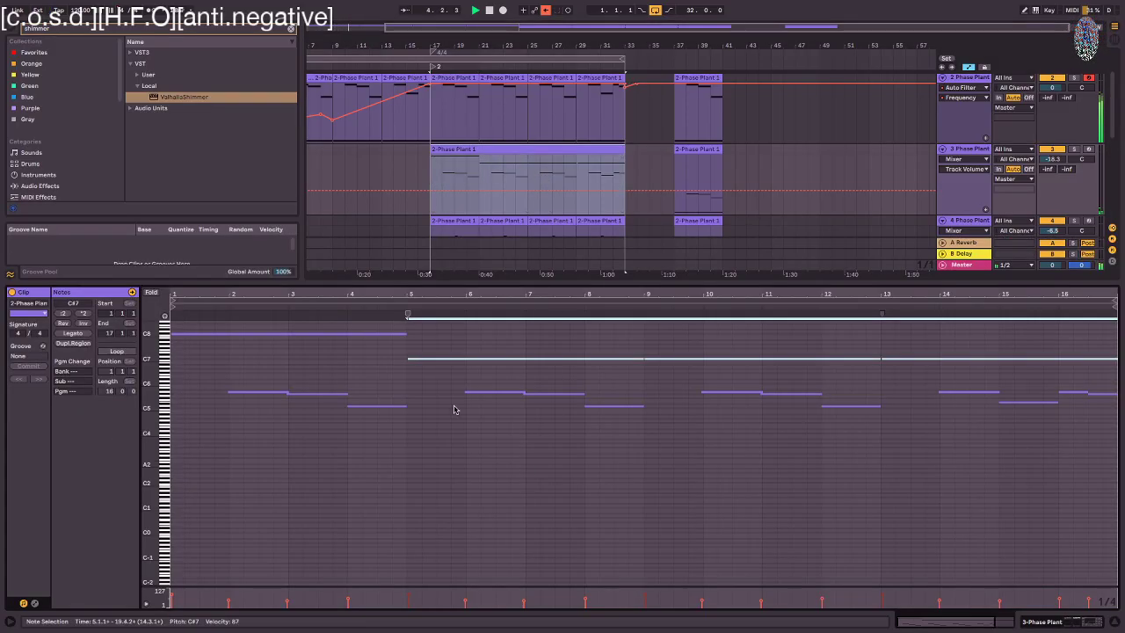
- Try to transpose the long C#7 notes from bar 5 onward in track 3's clip to a higher octave
drag(553, 341, 1114, 372)
key(shift+Up)
key(shift+Up)
key(shift+Down)
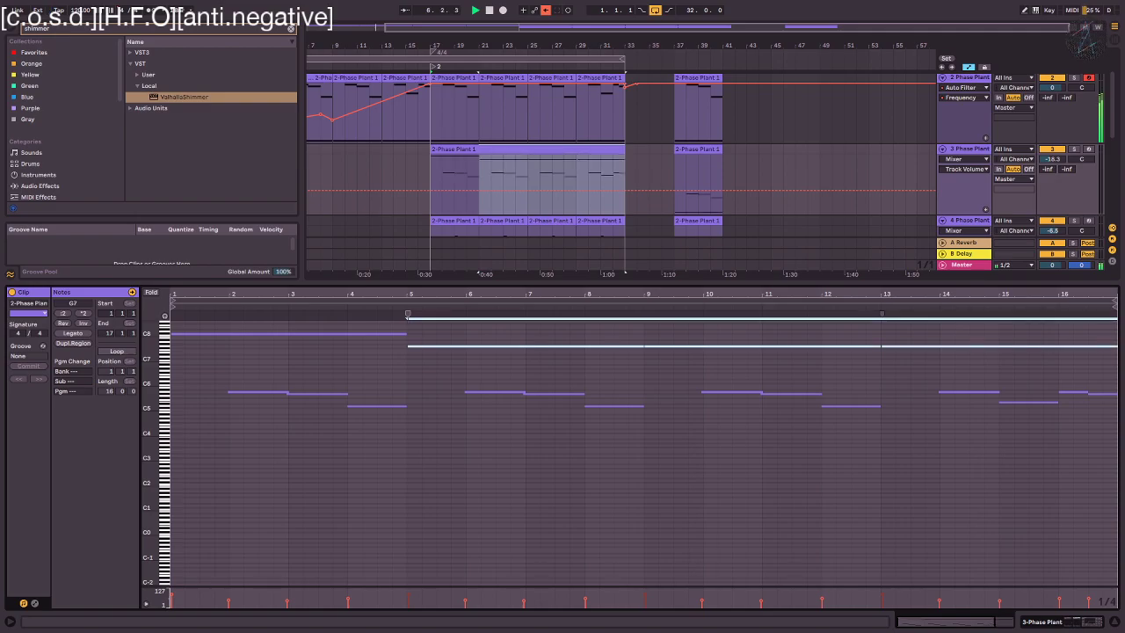
- Delete the long high notes from bar 5 onward in track 3's clip, keeping the first C#8 note
click(369, 334)
click(372, 342)
drag(452, 367, 1115, 322)
key(Delete)
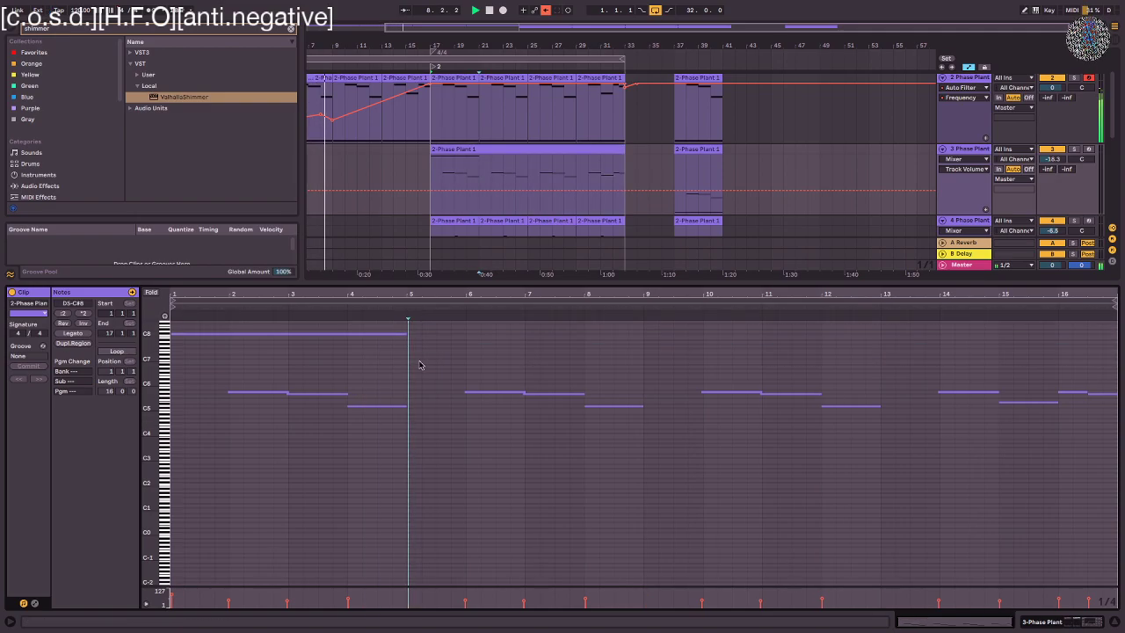
- Duplicate the first four-bar C#8 note six times in a row, up to bar 29 of the clip
drag(404, 364, 89, 314)
key(ctrl+d)
key(ctrl+d)
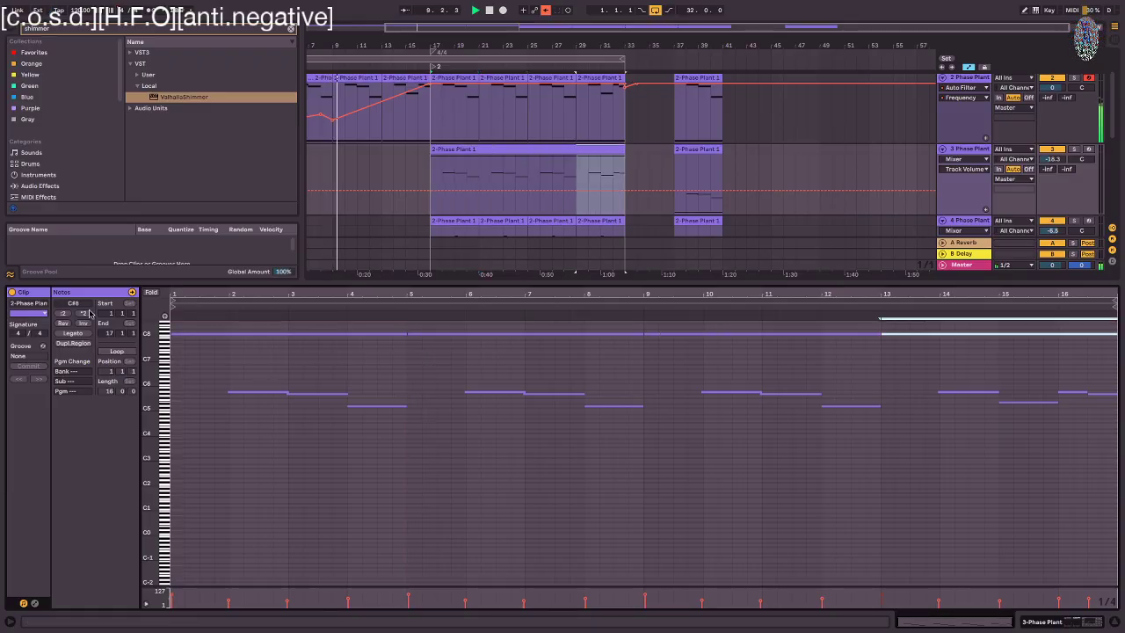
key(ctrl+d)
key(ctrl+d)
key(ctrl+d)
key(ctrl+d)
- Transpose all notes in track 3's clip down one octave and halve their timing
click(369, 527)
key(ctrl+a)
key(shift+Down)
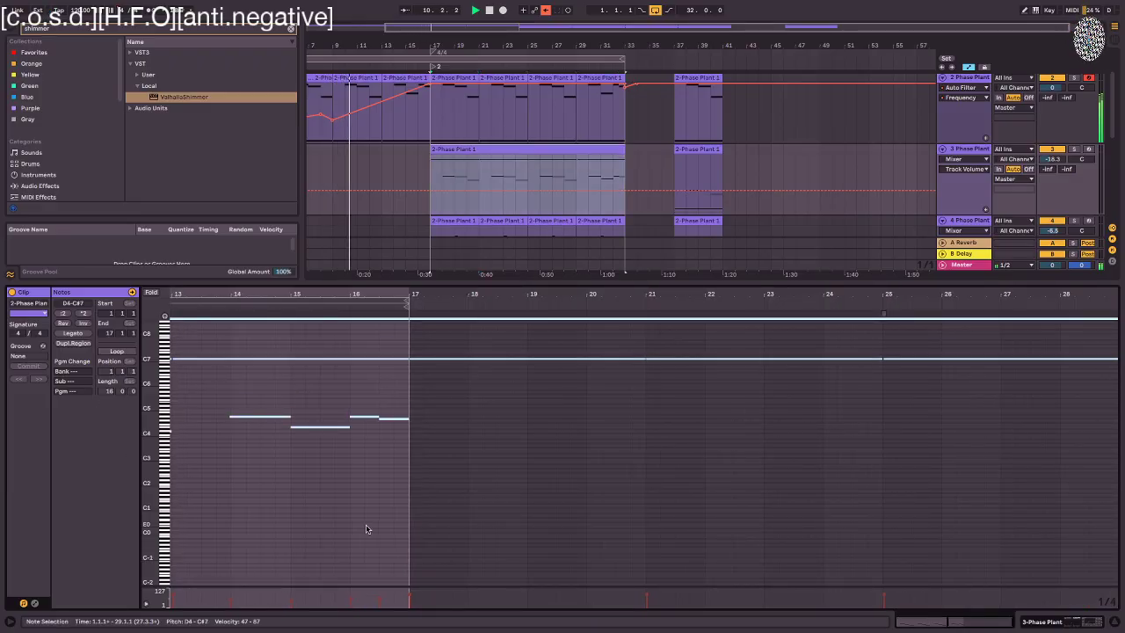
click(486, 148)
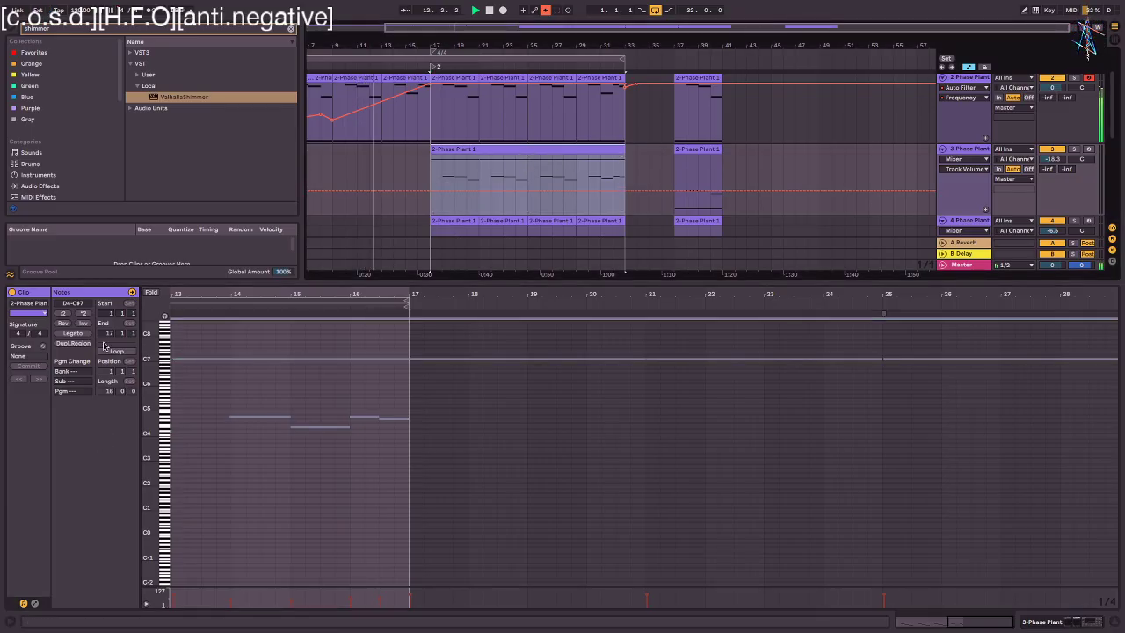
click(64, 315)
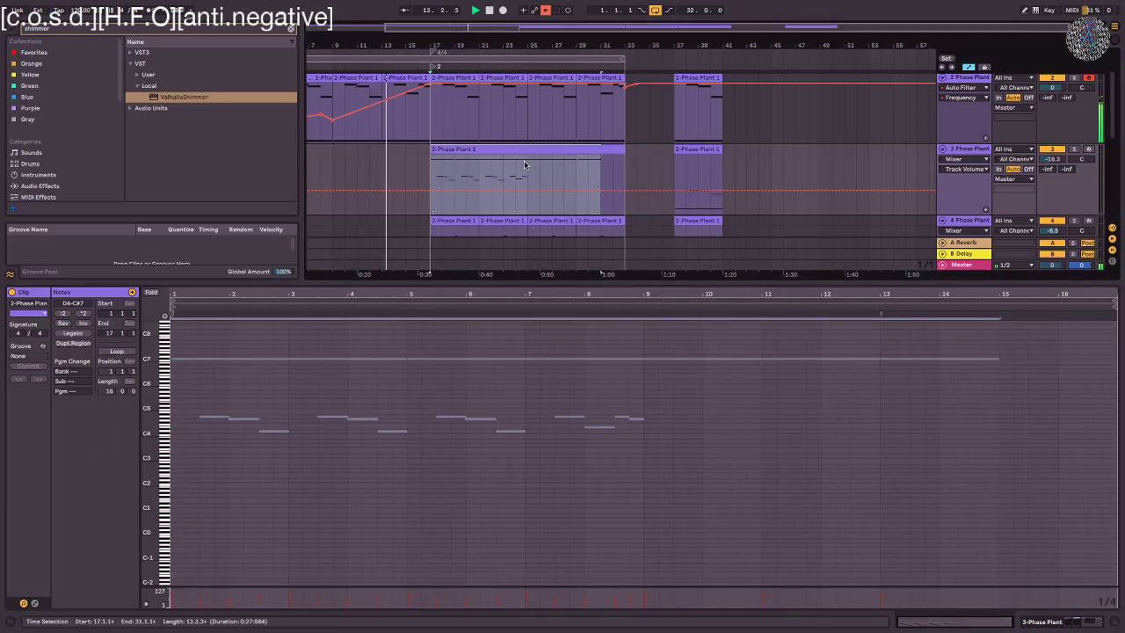
- Hide the automation lanes and duplicate bars 17–25 of track 3's clip into bars 25–33
drag(524, 168, 433, 172)
key(ctrl+d)
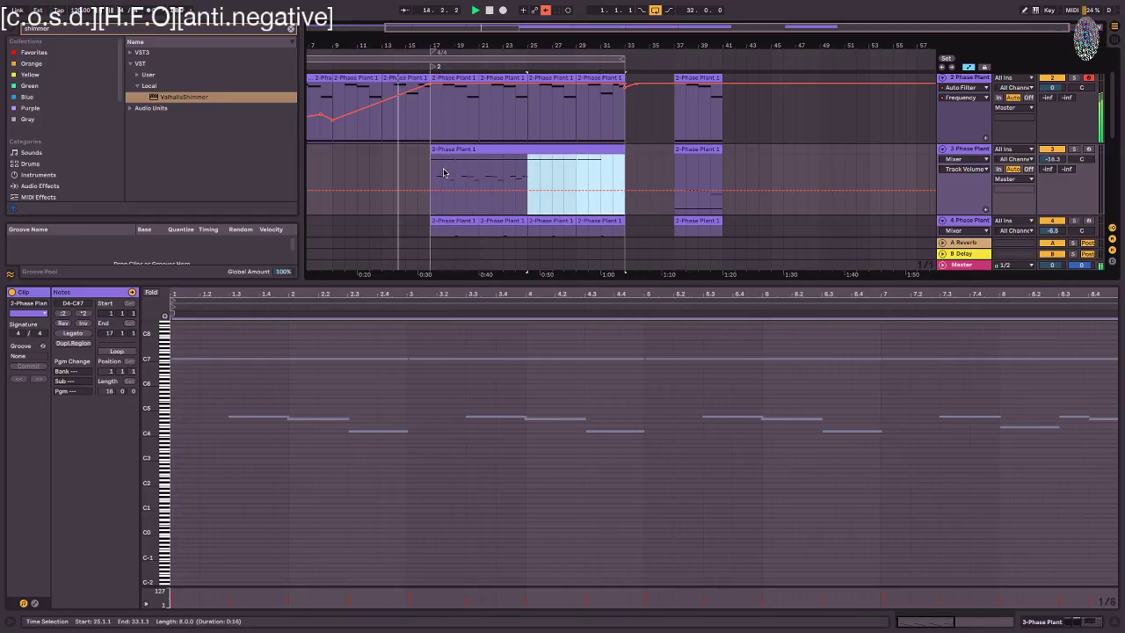
key(a)
drag(525, 176, 428, 179)
key(super+d)
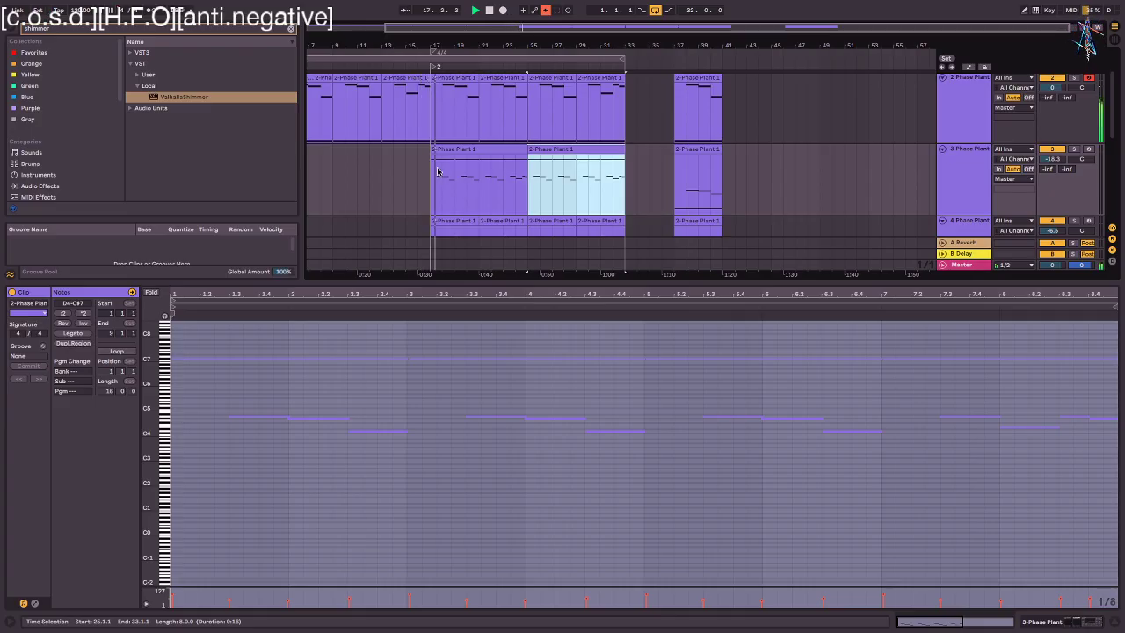
- Raise track 3's volume to -10.8 dB and set its Auto Filter to 400 Hz with 35% resonance
click(1052, 159)
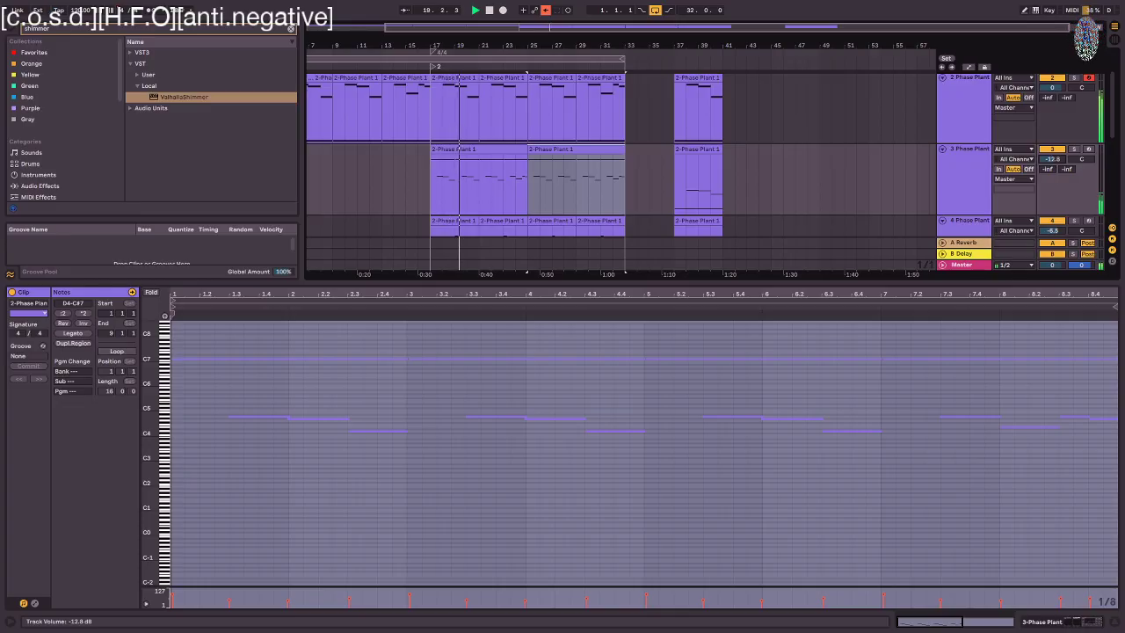
drag(1052, 159, 1052, 158)
key(shift+Tab)
drag(310, 554, 285, 553)
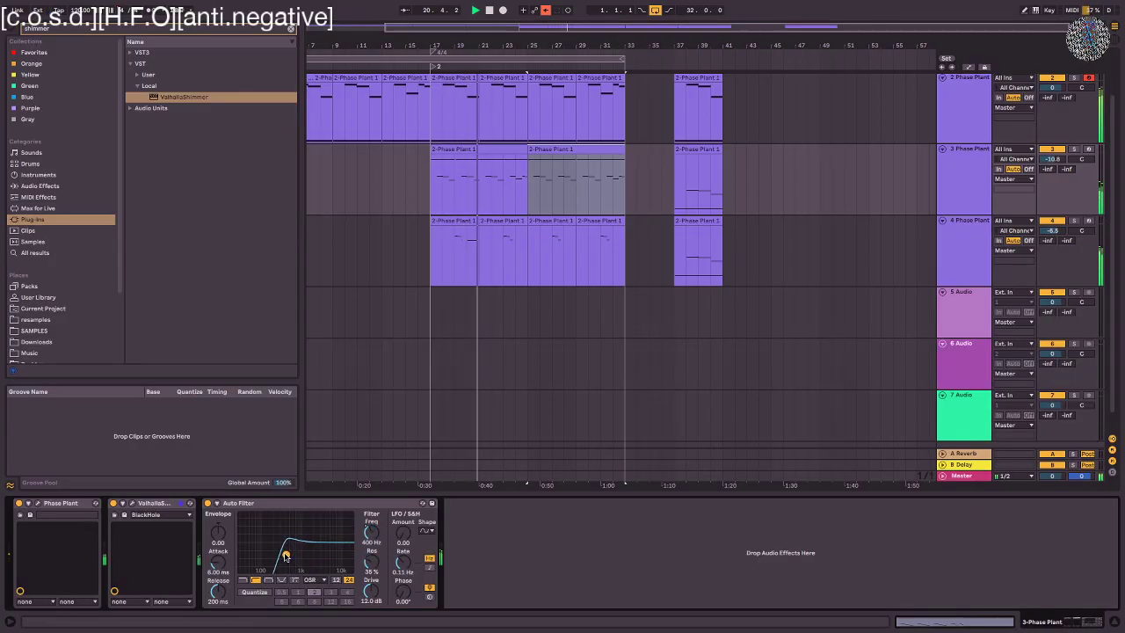
- Open track 3's Phase Plant and shorten the attacks of the first envelope and the osc group's lane 1 and lane 2 outputs
click(38, 506)
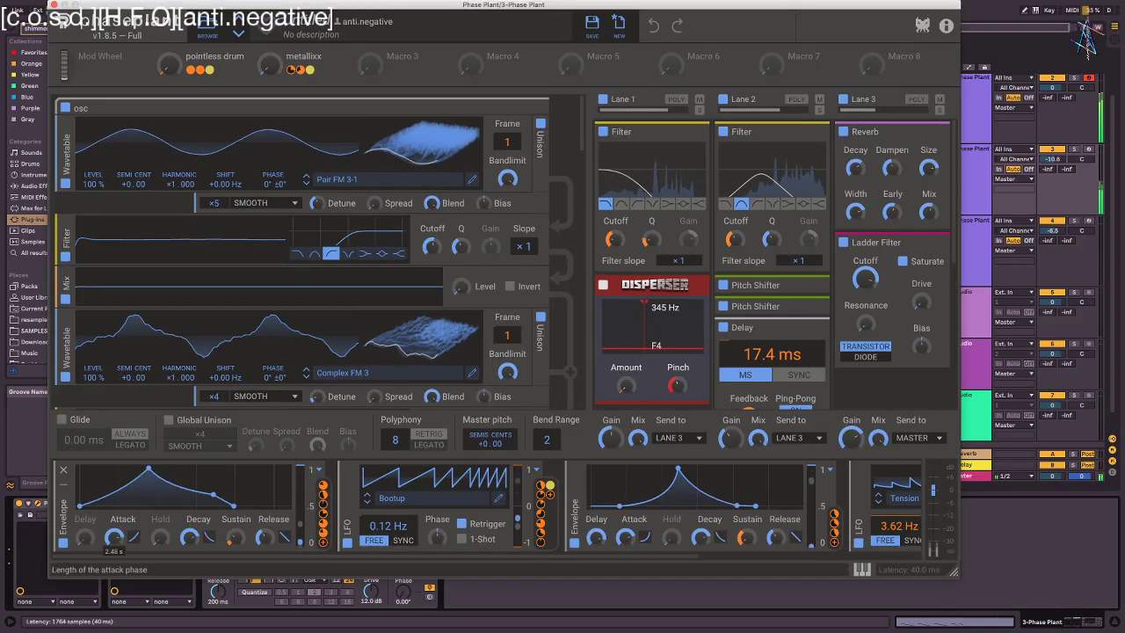
drag(113, 537, 114, 543)
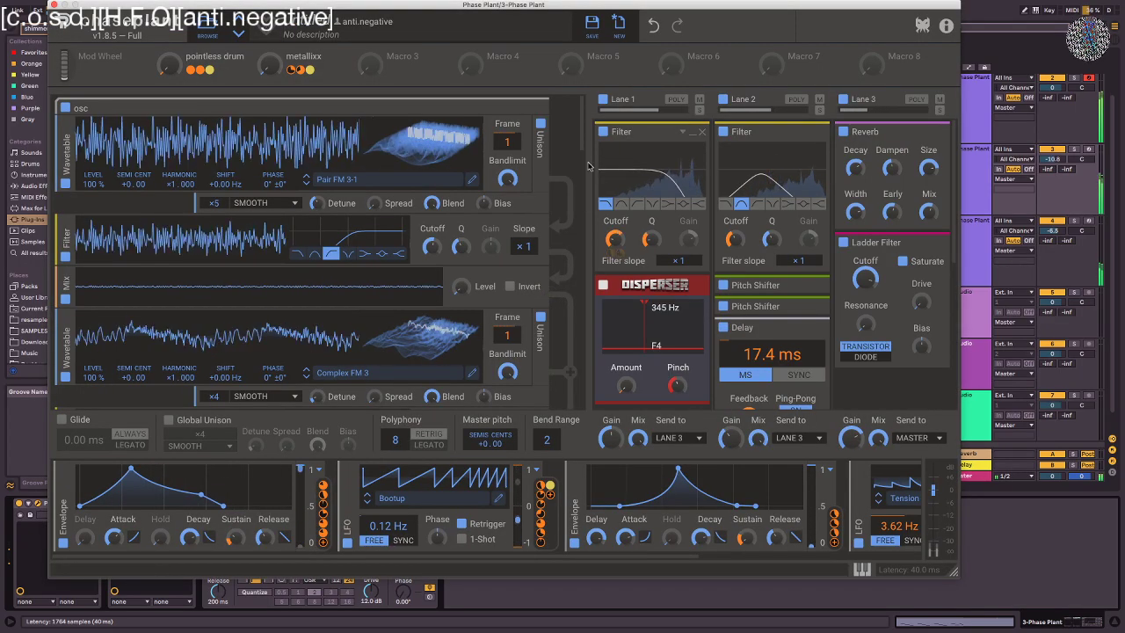
scroll(395, 246, down, 5)
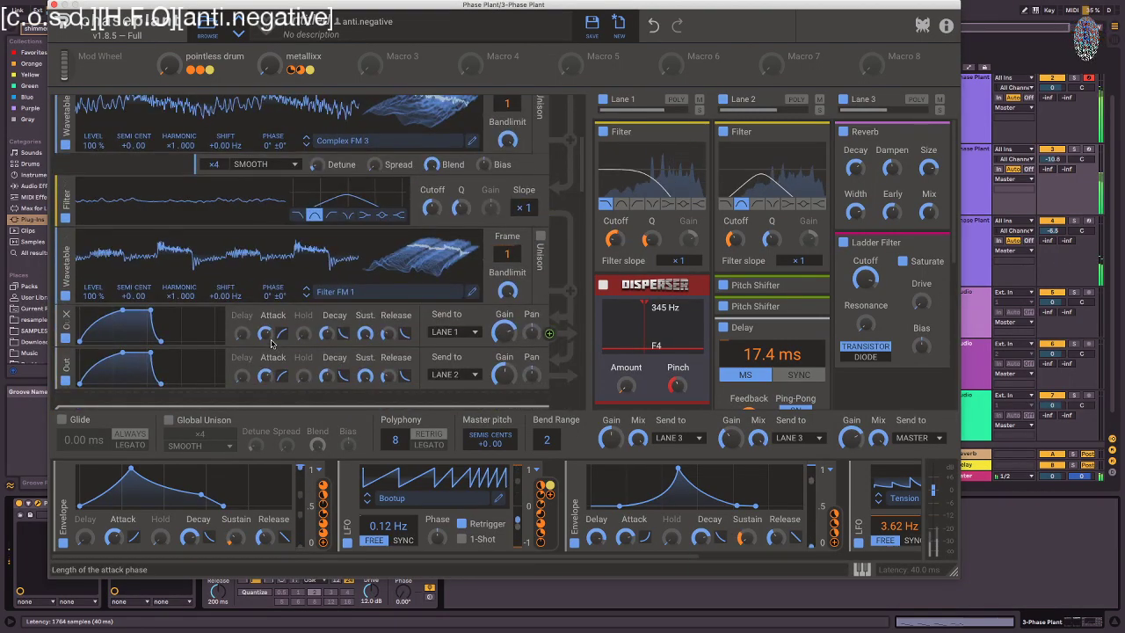
drag(265, 333, 271, 345)
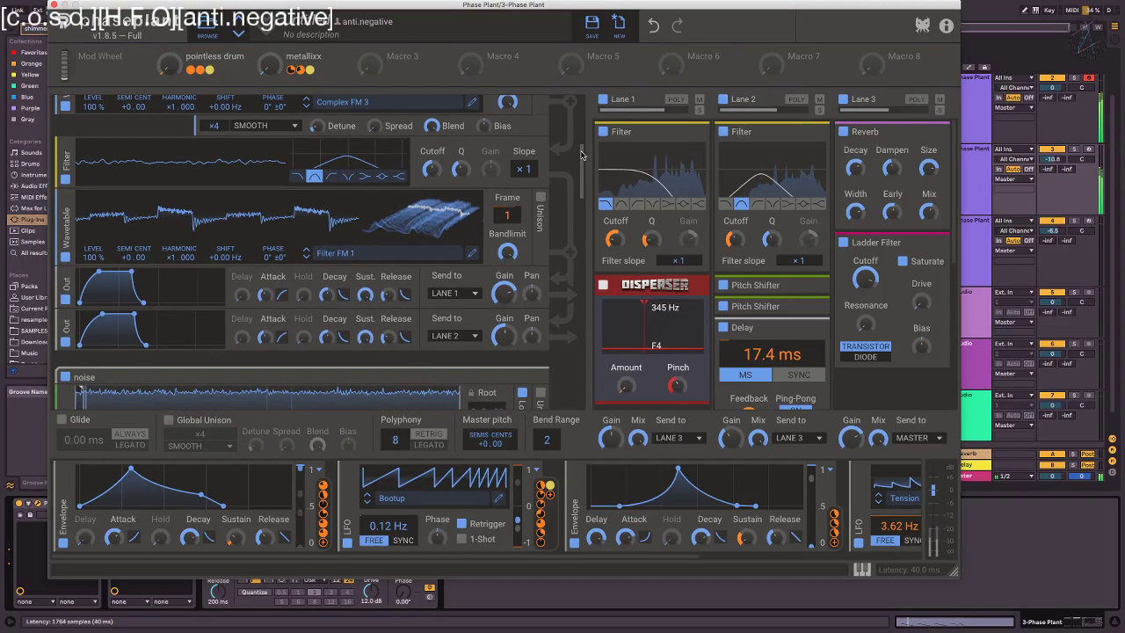
- Raise the gain of the noise group's first lane 1 output to -18.05 dB
scroll(582, 144, down, 5)
scroll(576, 181, down, 3)
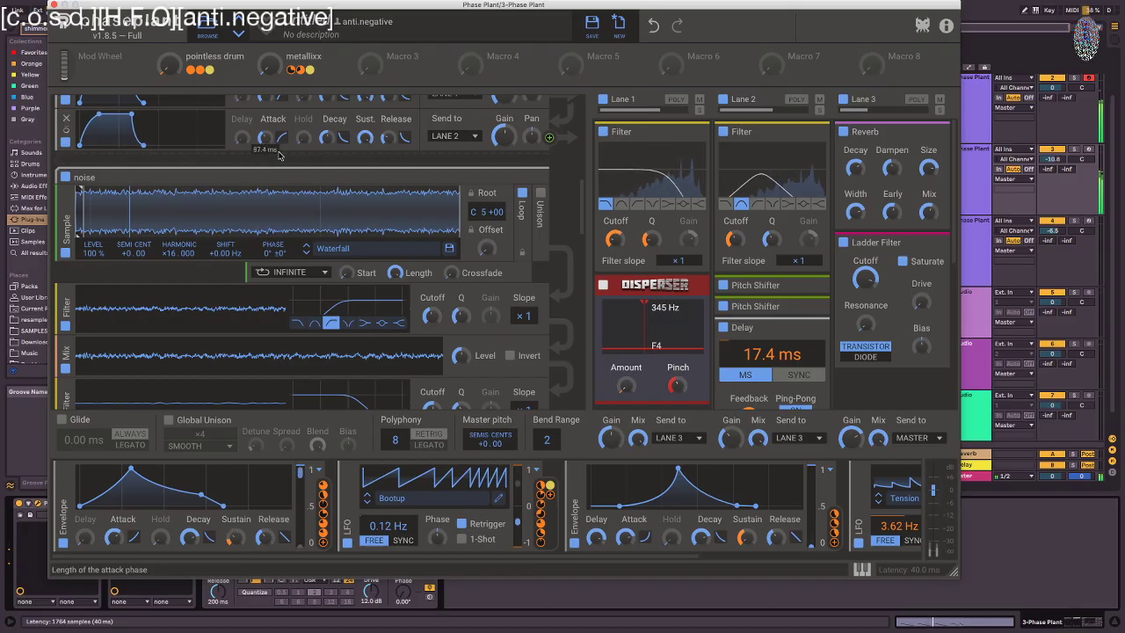
scroll(579, 232, down, 10)
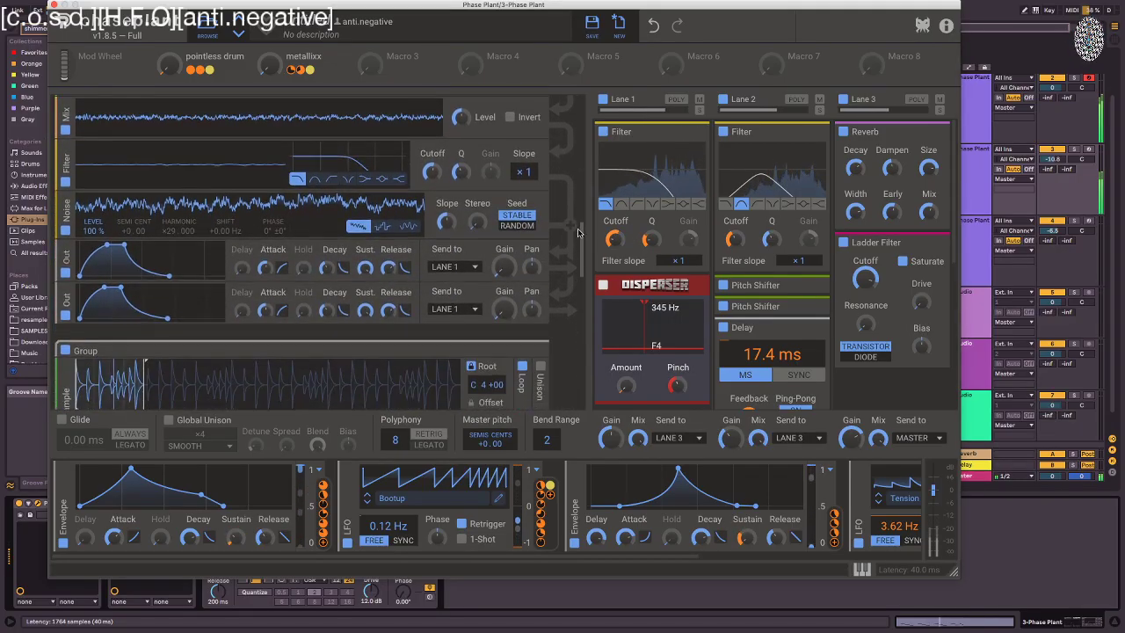
scroll(579, 232, down, 2)
drag(504, 278, 503, 218)
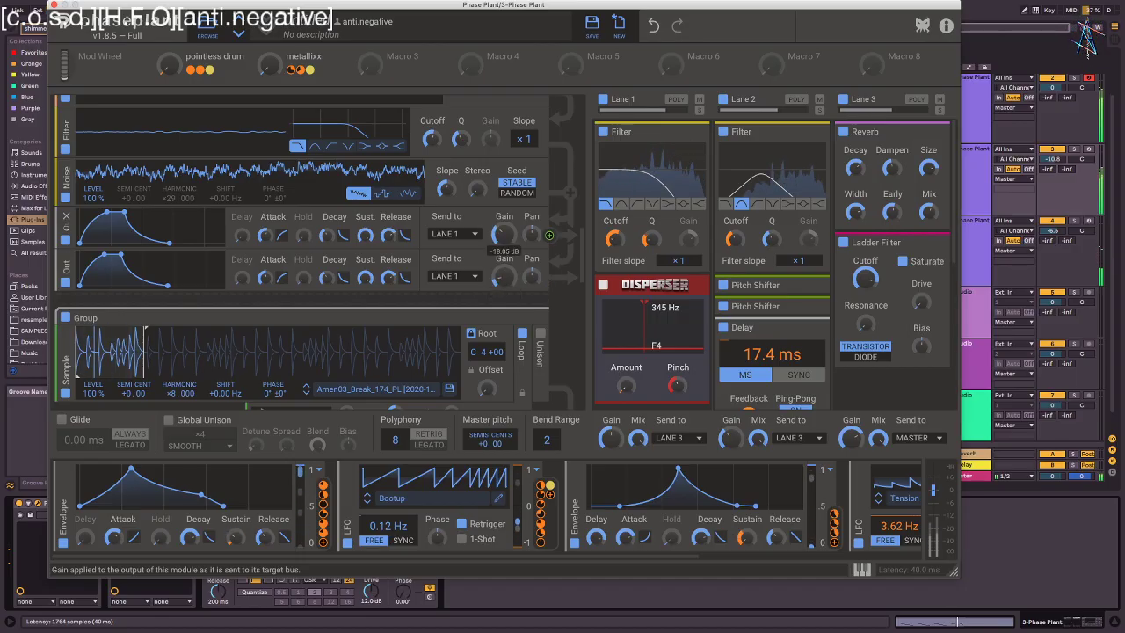
- Raise the gain of the noise group's second lane 1 output to -26.83 dB in track 3's Phase Plant
drag(504, 278, 504, 273)
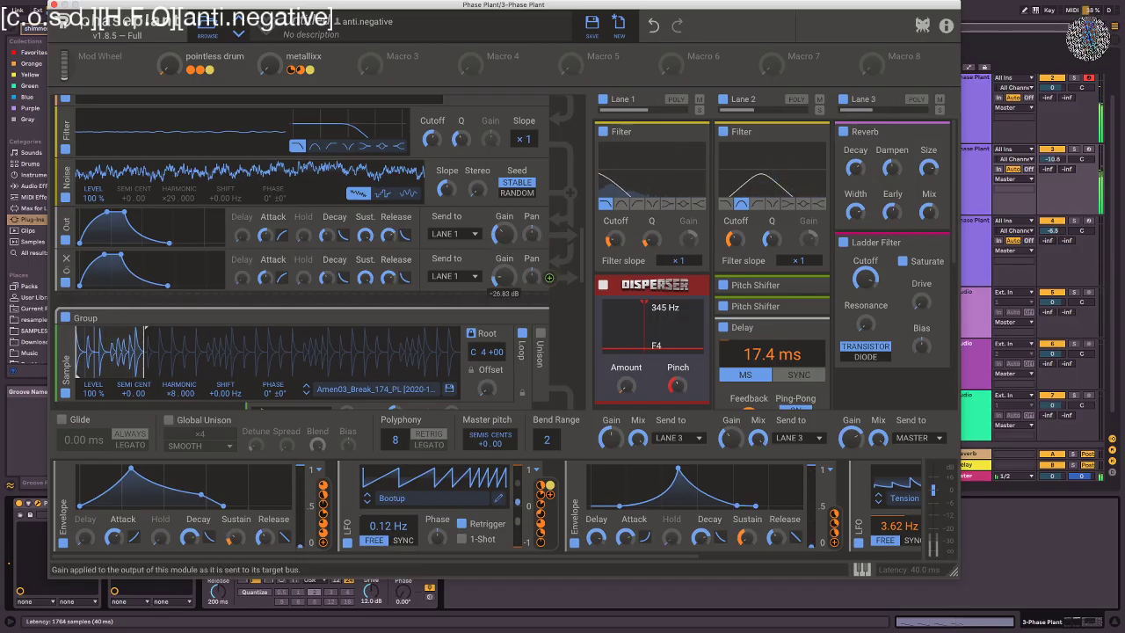
scroll(516, 273, down, 2)
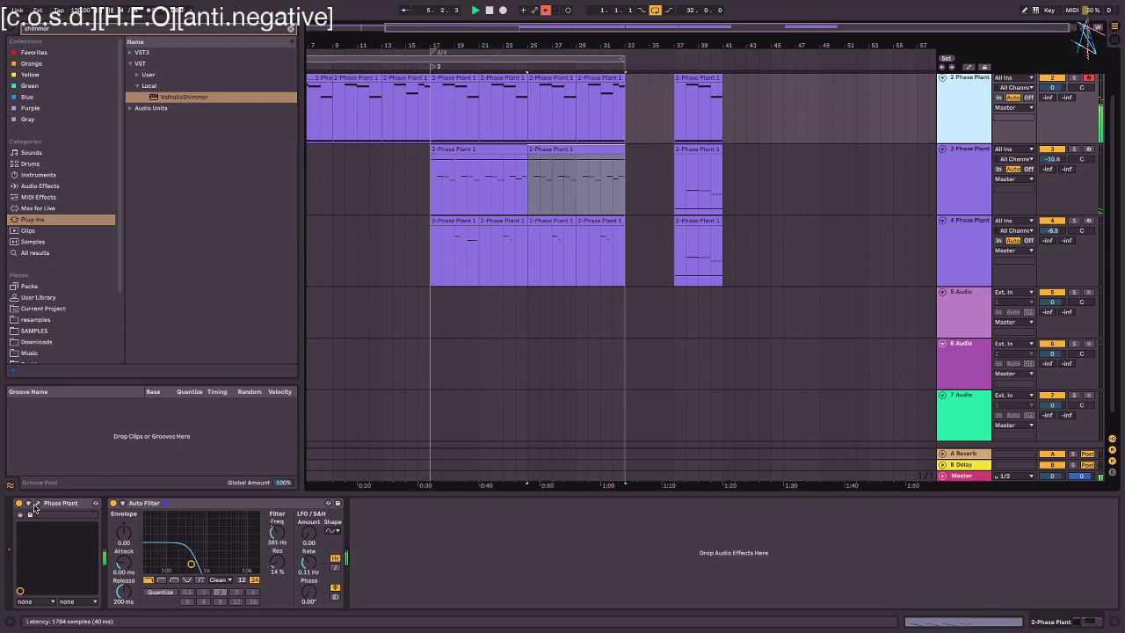
- In track 2's Phase Plant, raise both noise group output gains, the second to -26.30 dB, and raise the Lane 1 filter cutoff to 112 Hz
click(36, 503)
scroll(582, 225, down, 3)
mouse_move(582, 226)
mouse_down()
mouse_move(582, 209)
mouse_move(582, 227)
mouse_up()
drag(505, 287, 505, 262)
mouse_move(504, 329)
mouse_down()
mouse_move(504, 305)
mouse_move(504, 316)
mouse_up()
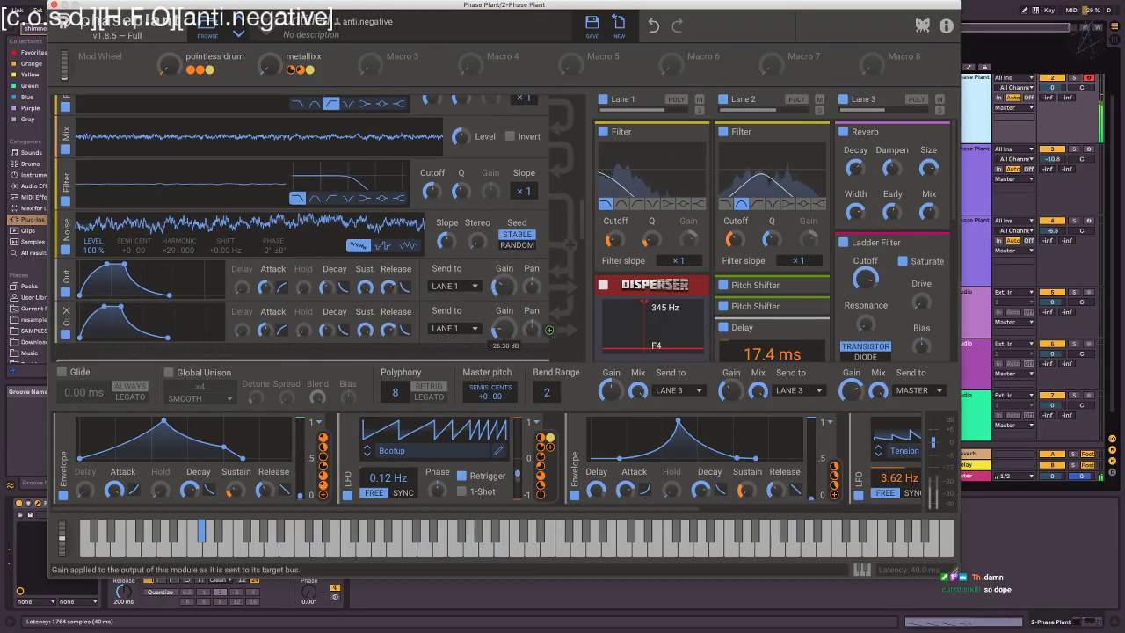
drag(614, 239, 614, 230)
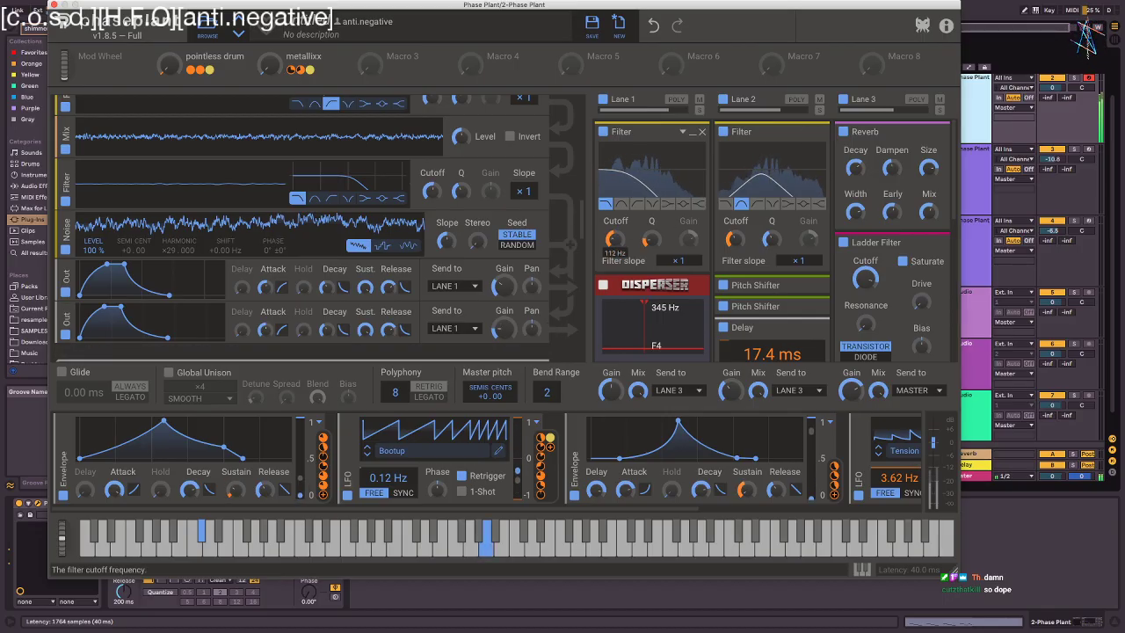
click(53, 4)
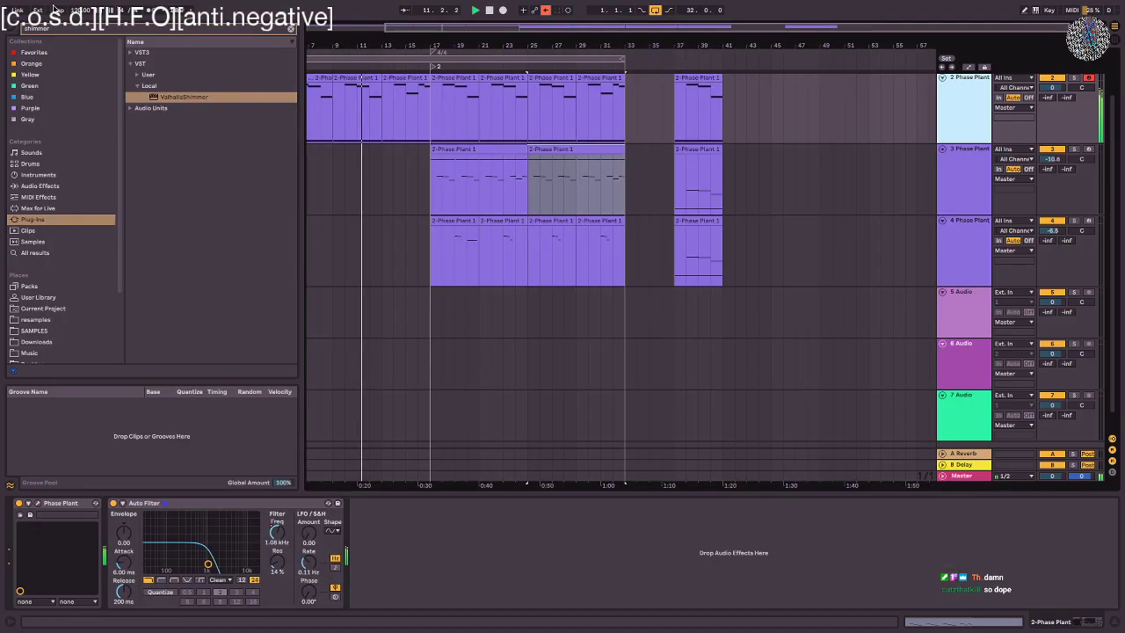
drag(210, 564, 219, 564)
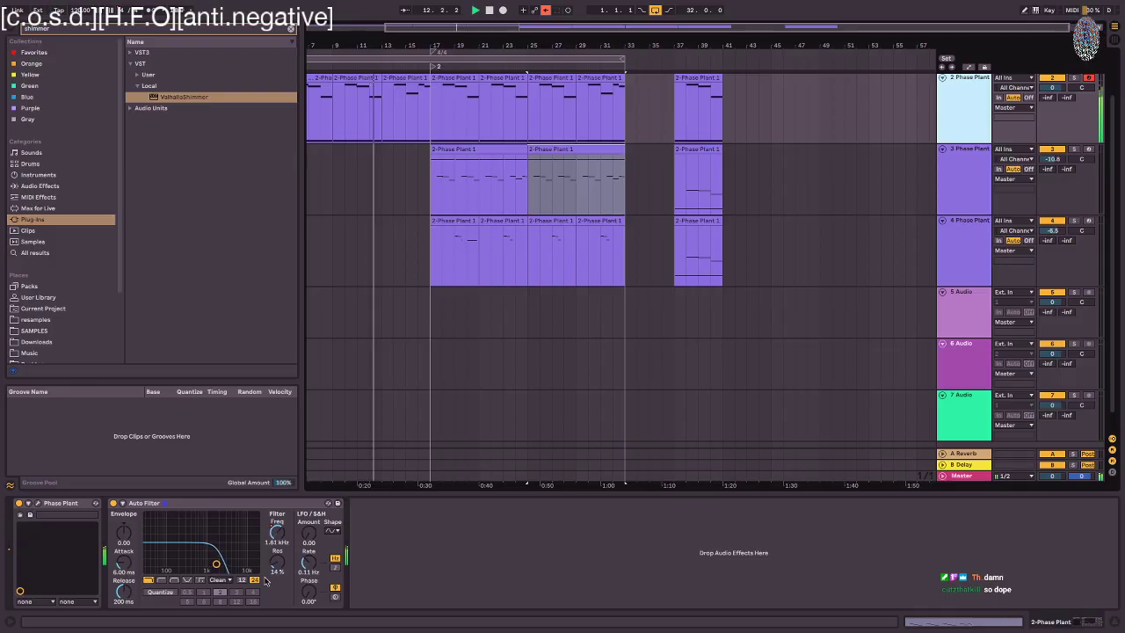
- Find and add the ott3 preset after track 2's Auto Filter and lower its low split frequency to 76.4 Hz
key(super+f)
text(ott)
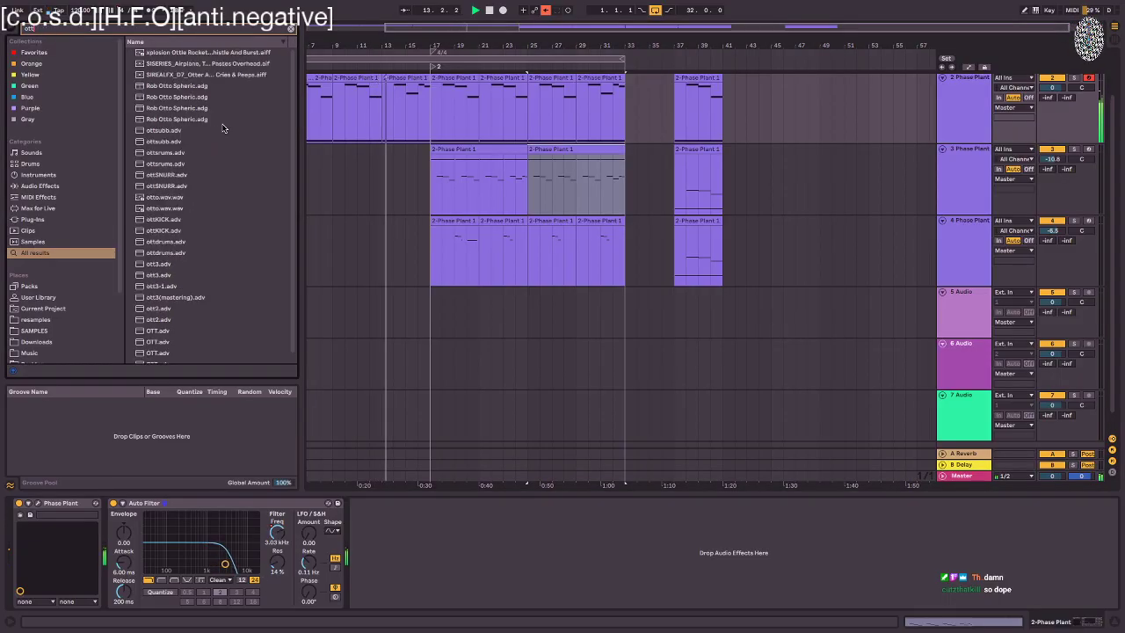
click(167, 264)
double_click(167, 264)
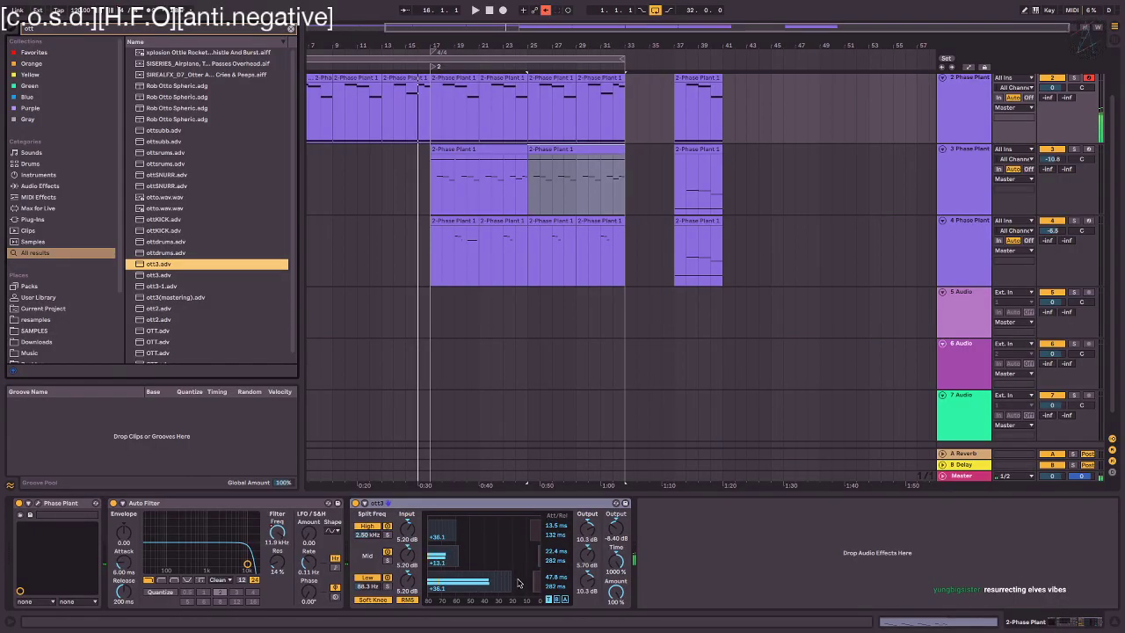
drag(379, 587, 380, 594)
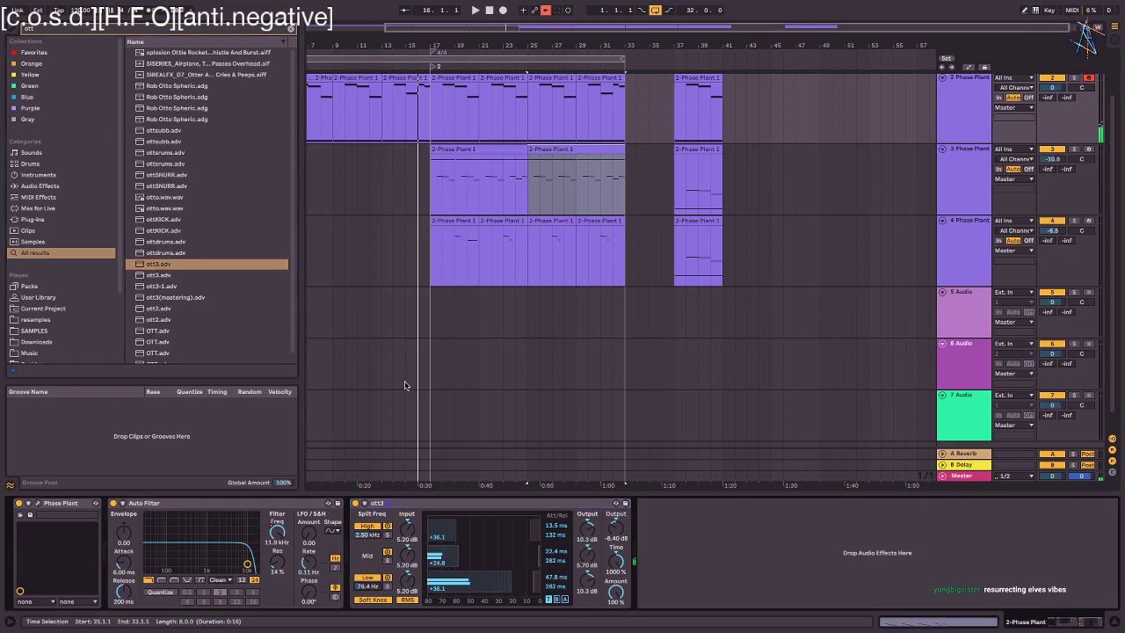
click(368, 80)
click(441, 184)
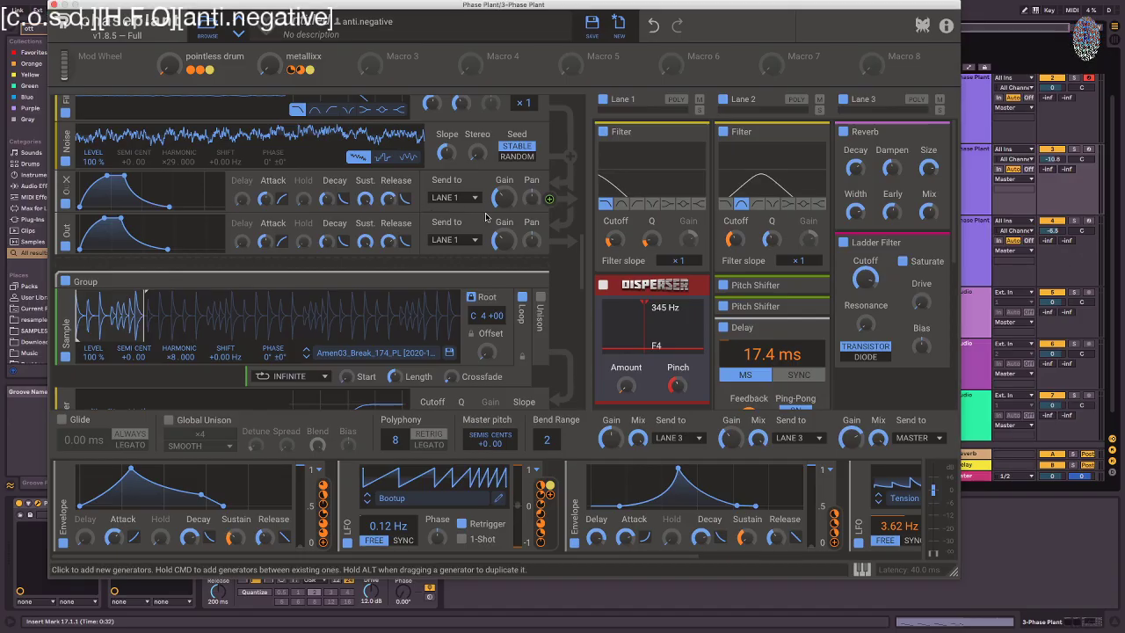
scroll(488, 217, up, 1)
key(super+w)
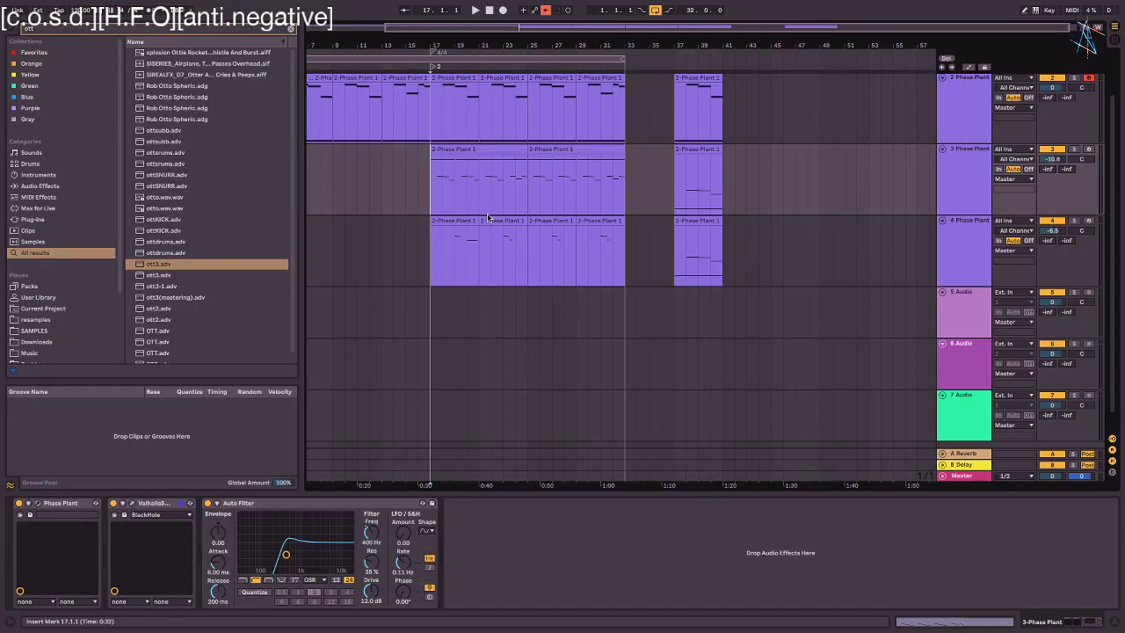
- Insert a new audio track below track 4 and fit all track heights to the arrangement
click(958, 263)
key(ctrl+t)
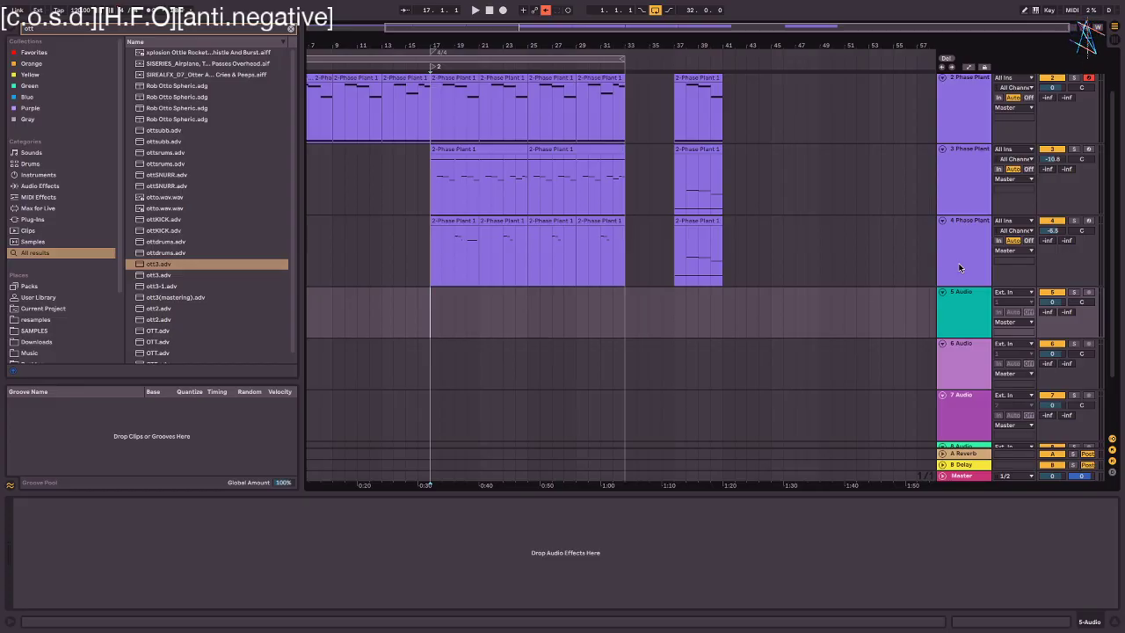
key(h)
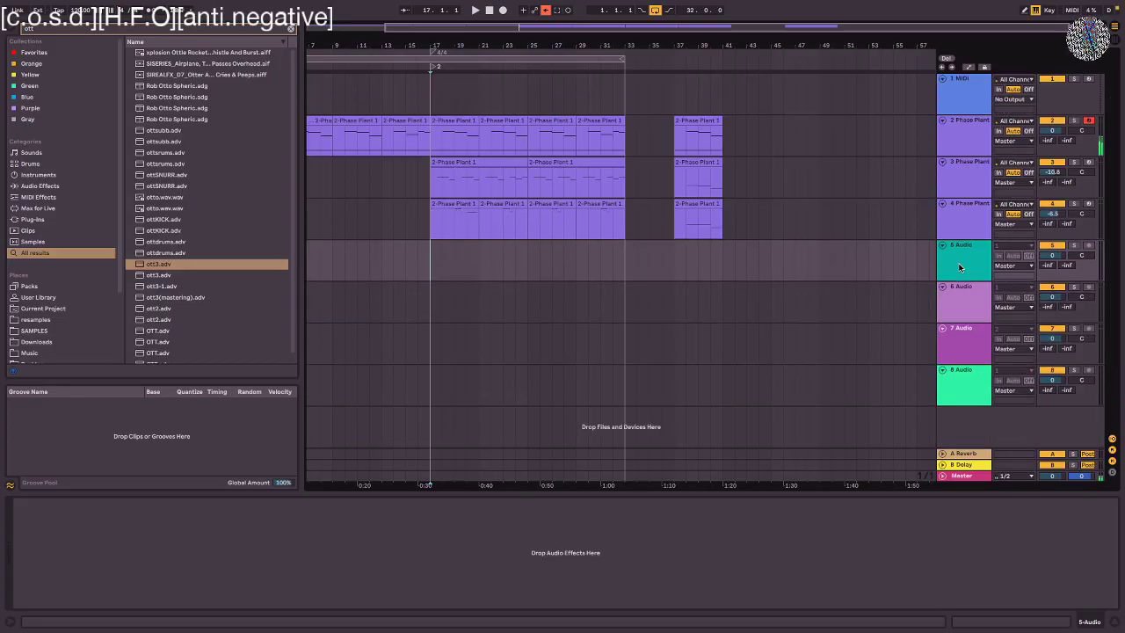
- Find WindChimes.wav, place it on a new track ending at bar 17, trim its start to 16.3.1 and set the track volume to -10.5 dB
key(ctrl+f)
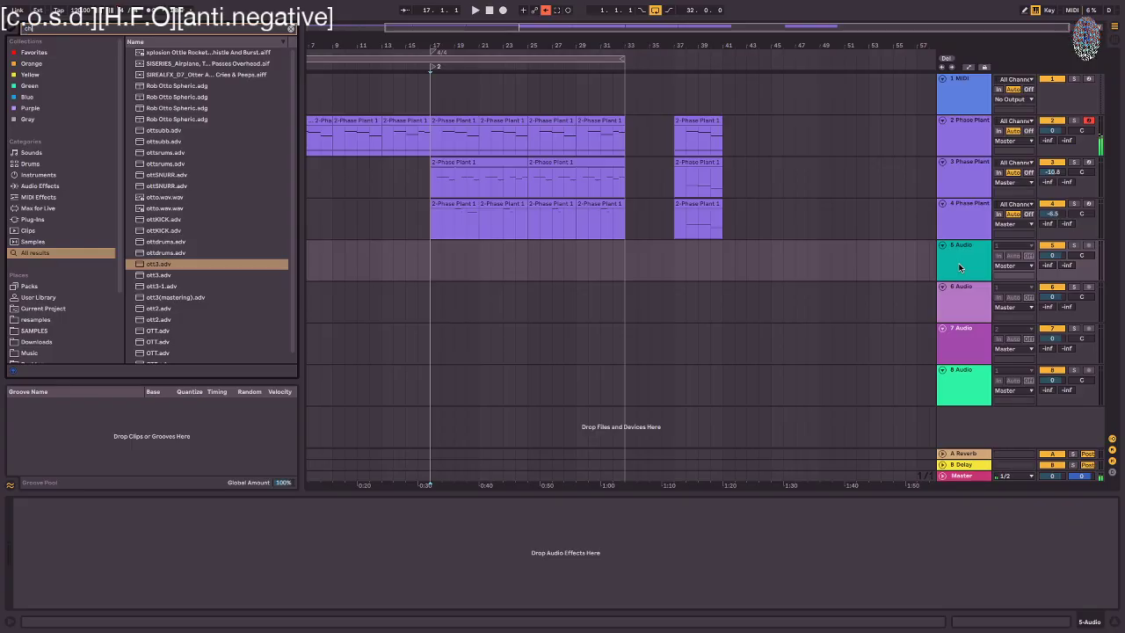
text(chimes)
click(265, 152)
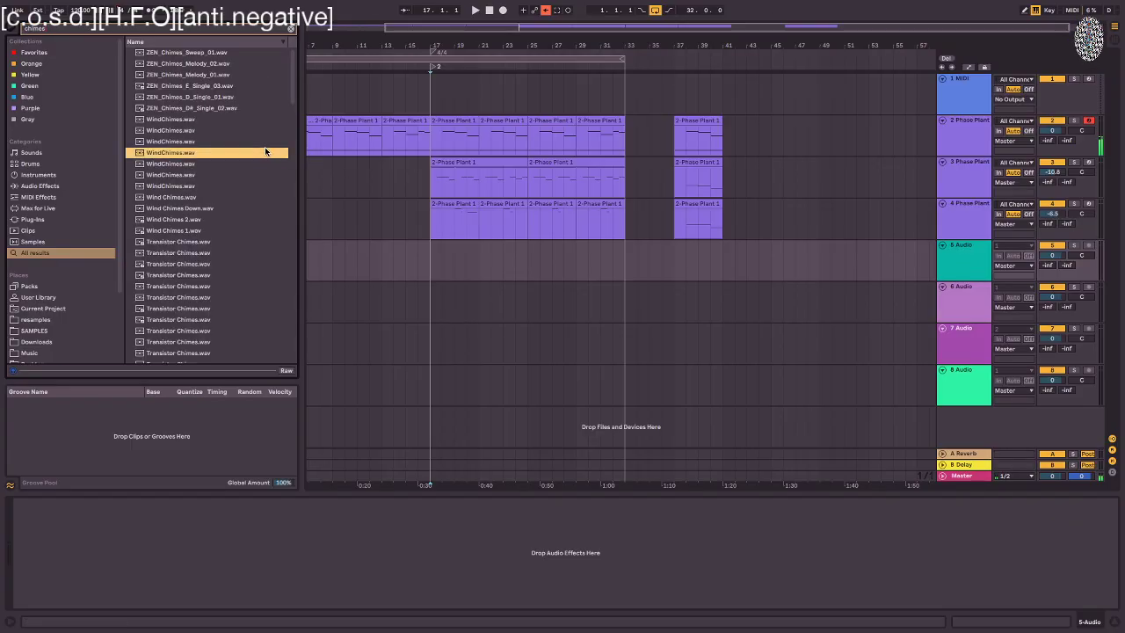
drag(265, 152, 418, 314)
click(417, 310)
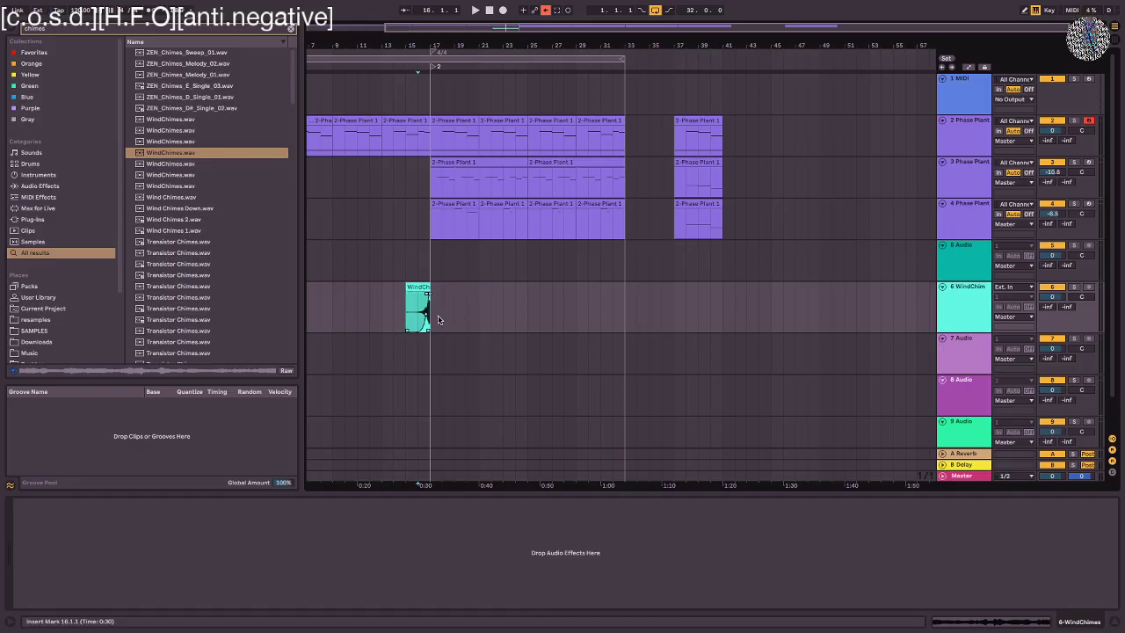
drag(407, 307, 425, 307)
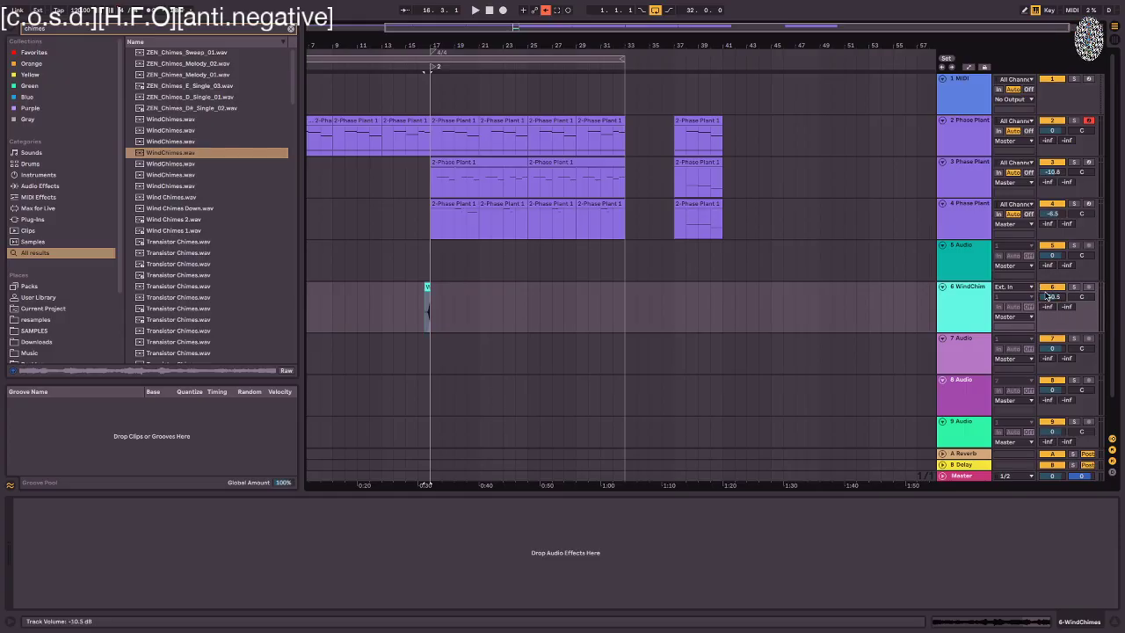
- Find and load ValhallaDelay on the WindChimes track and set its mix to 8.1%
key(ctrl+f)
text(valhalla)
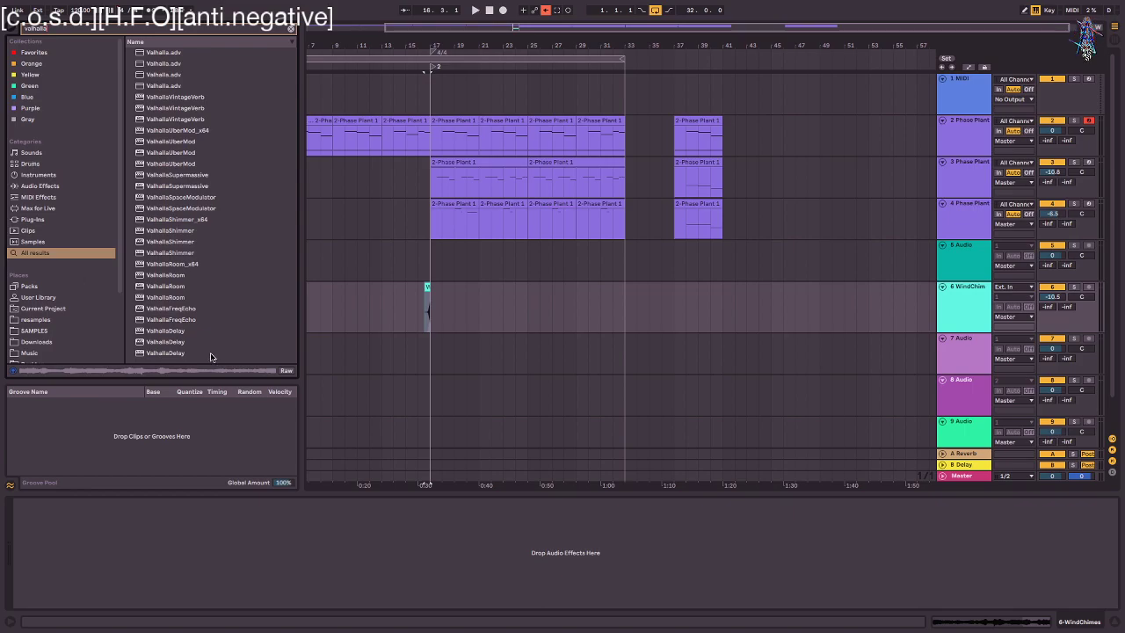
double_click(210, 341)
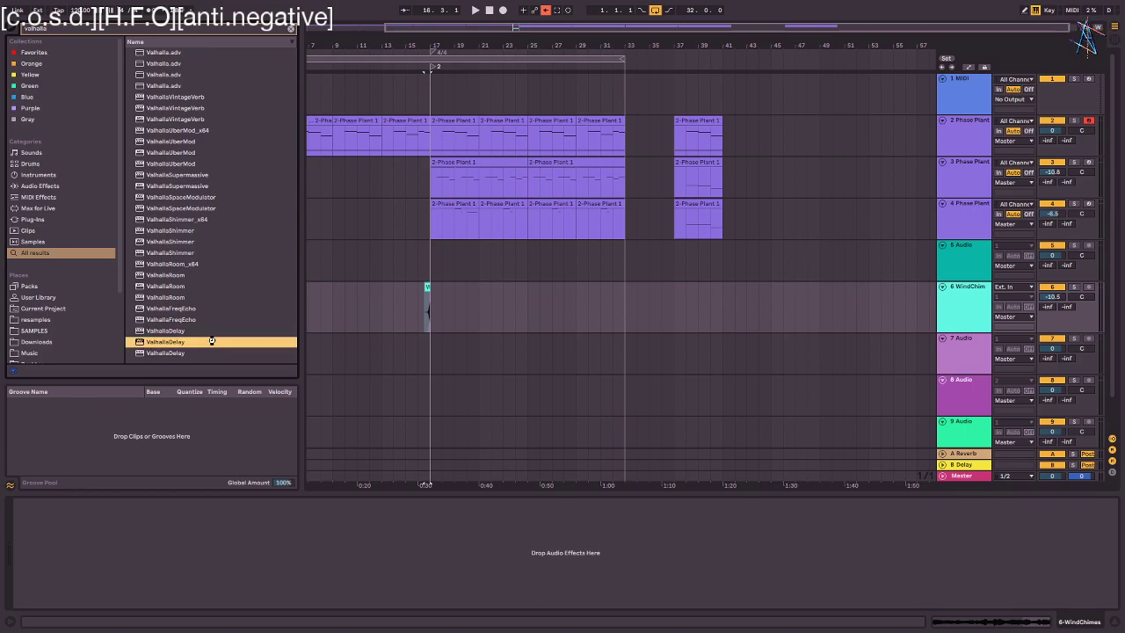
drag(109, 102, 93, 123)
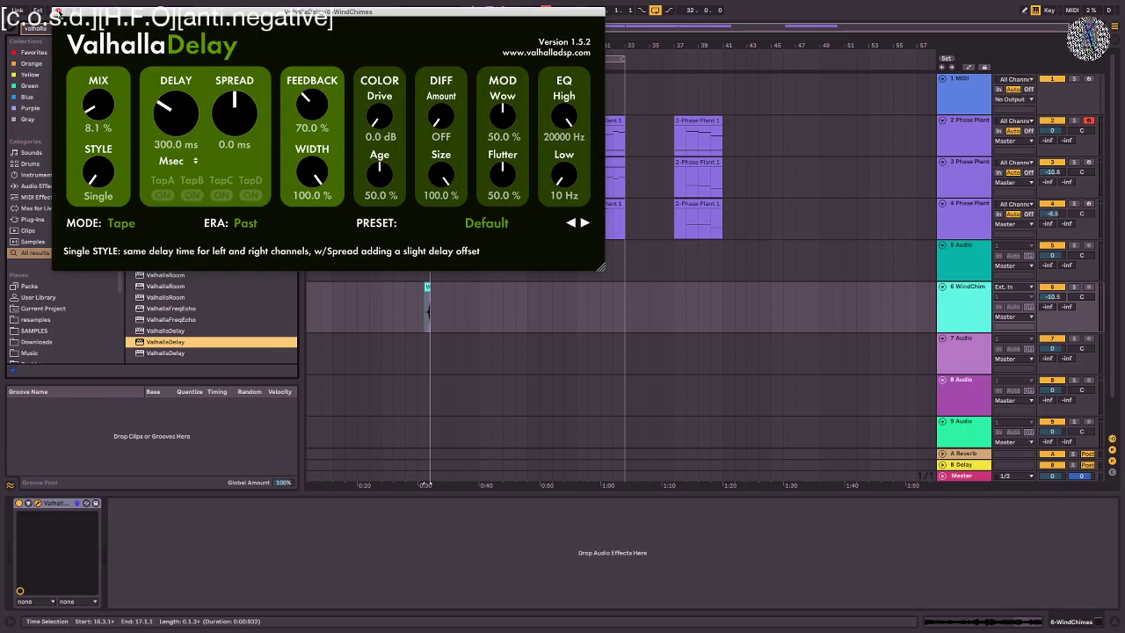
click(57, 12)
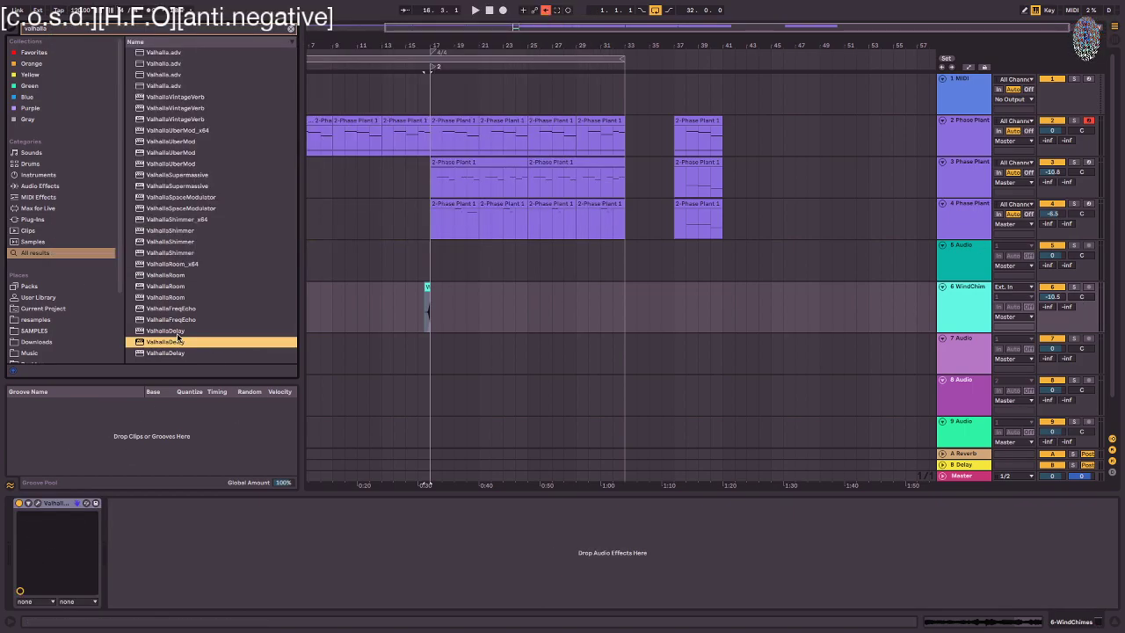
- Lower the WindChimes track's volume to -21.2 dB and extend the clip's start back to bar 15
key(space)
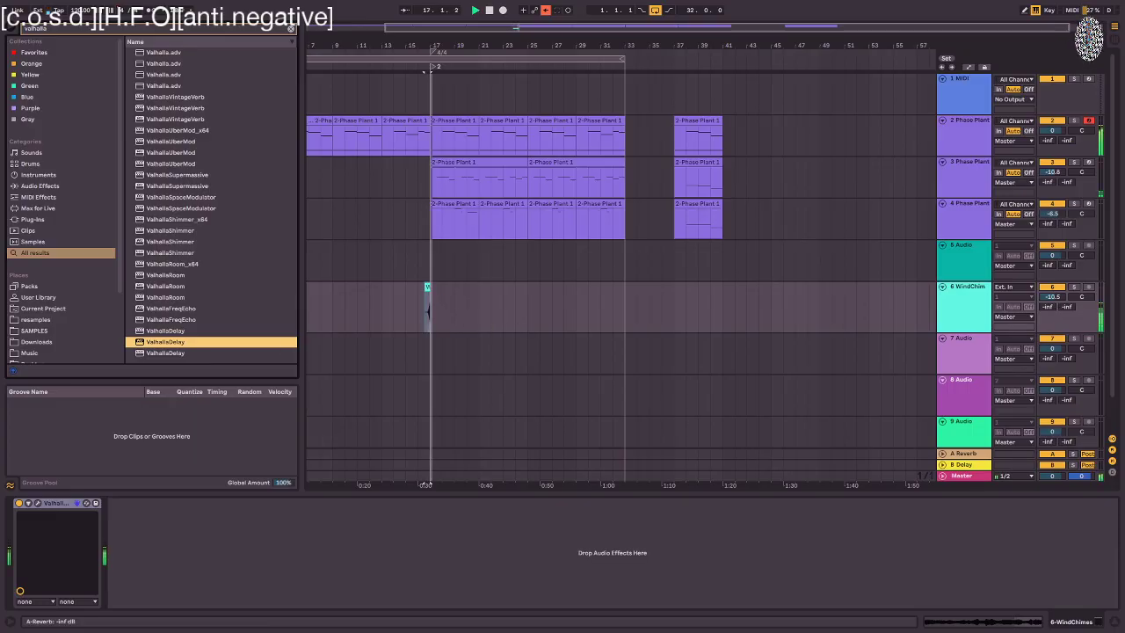
drag(1052, 297, 1051, 310)
key(space)
drag(426, 287, 406, 289)
key(space)
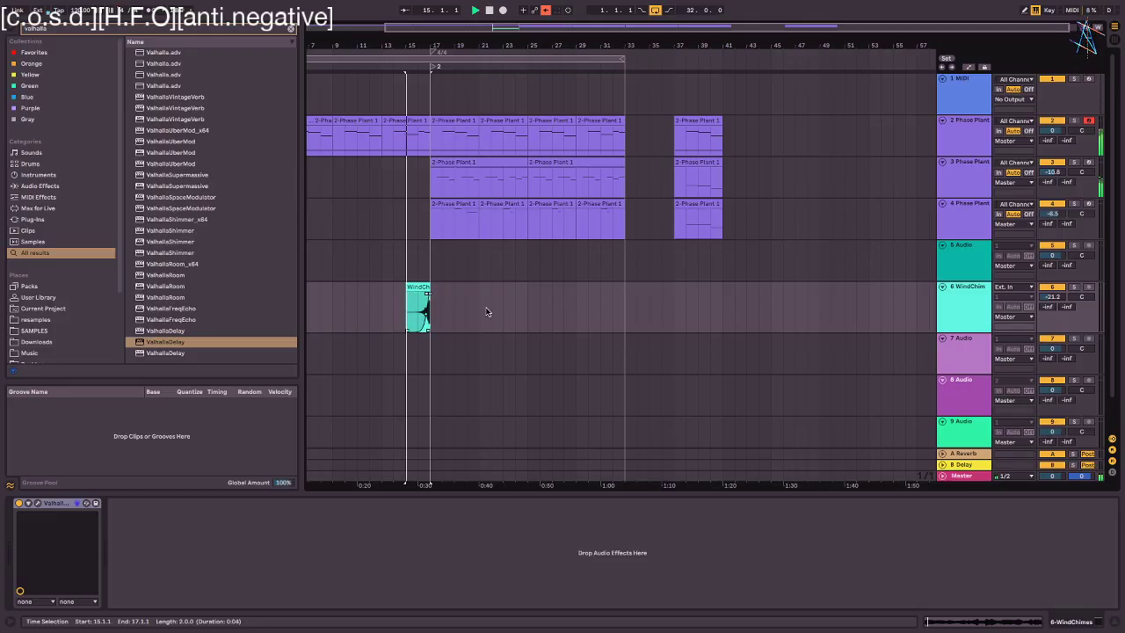
- Open the WindChimes clip's properties
double_click(418, 287)
drag(68, 357, 68, 382)
click(129, 355)
click(150, 398)
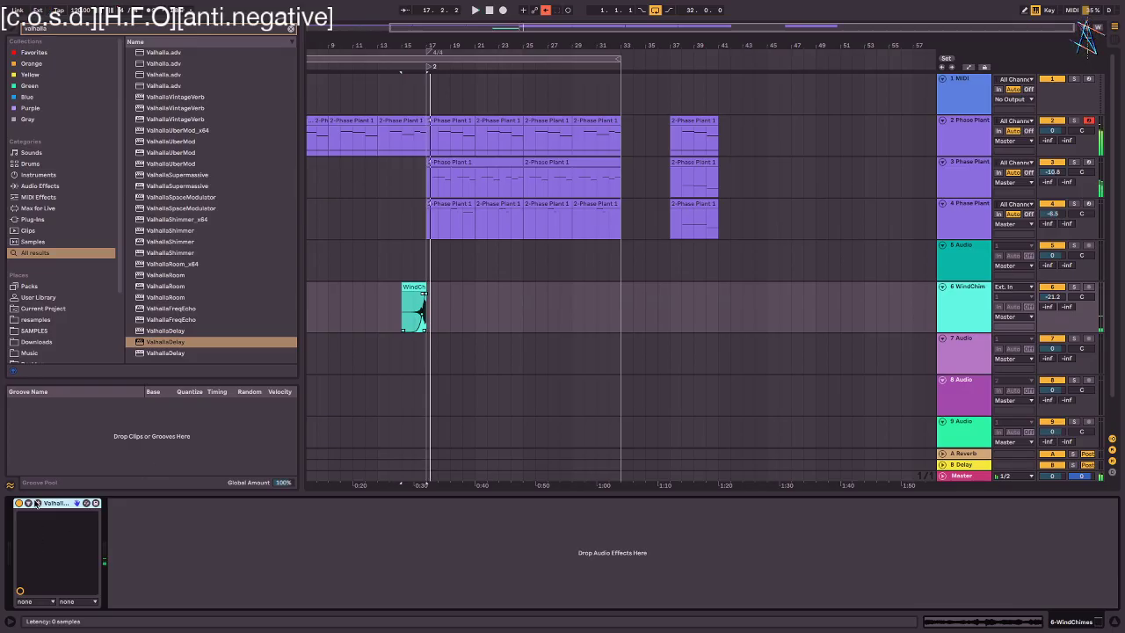
- Set ValhallaDelay to Dual style with 171 ms left and 79 ms right delays, 55% mix and 124.4% feedback
click(35, 505)
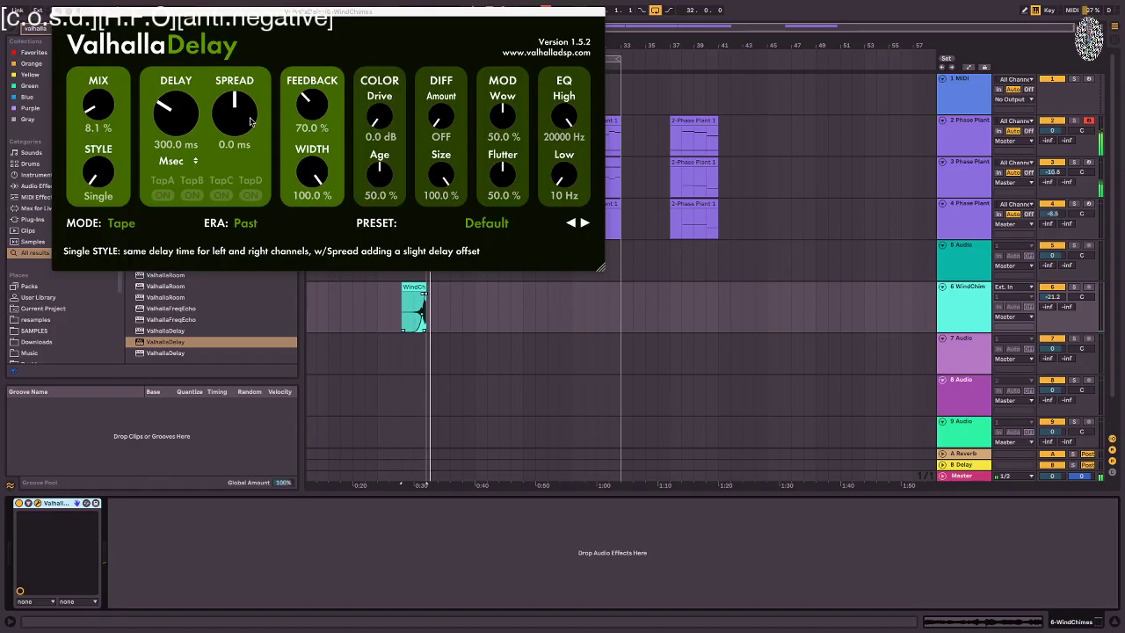
drag(311, 114, 343, 79)
drag(107, 110, 175, 79)
drag(172, 124, 98, 149)
key(space)
drag(181, 121, 187, 87)
drag(233, 116, 228, 163)
drag(104, 114, 104, 134)
drag(315, 110, 314, 138)
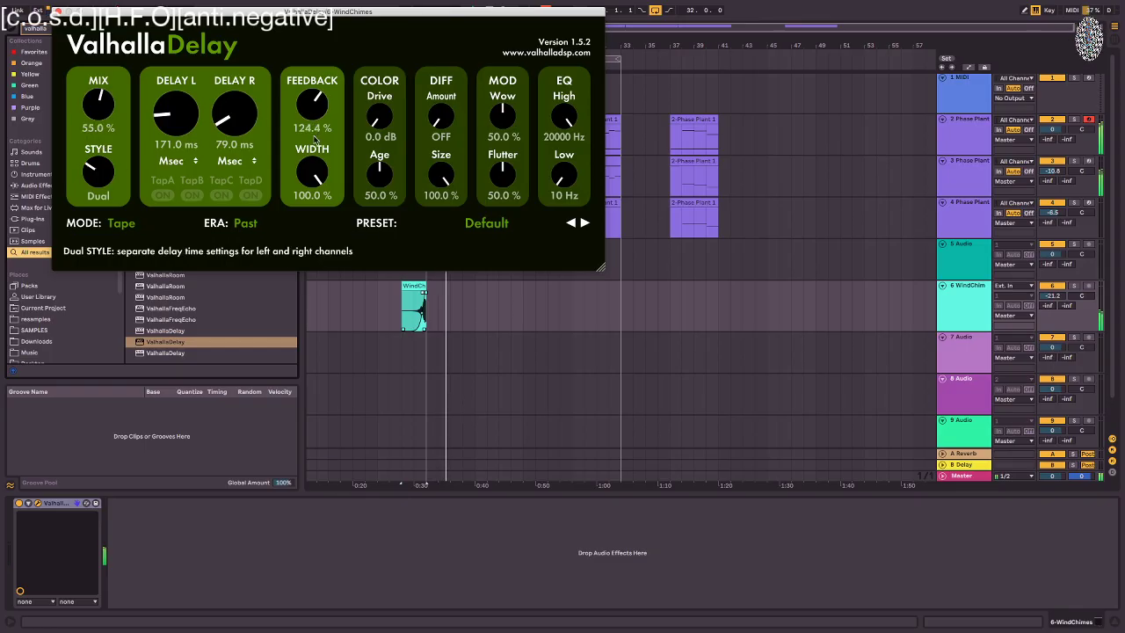
click(58, 11)
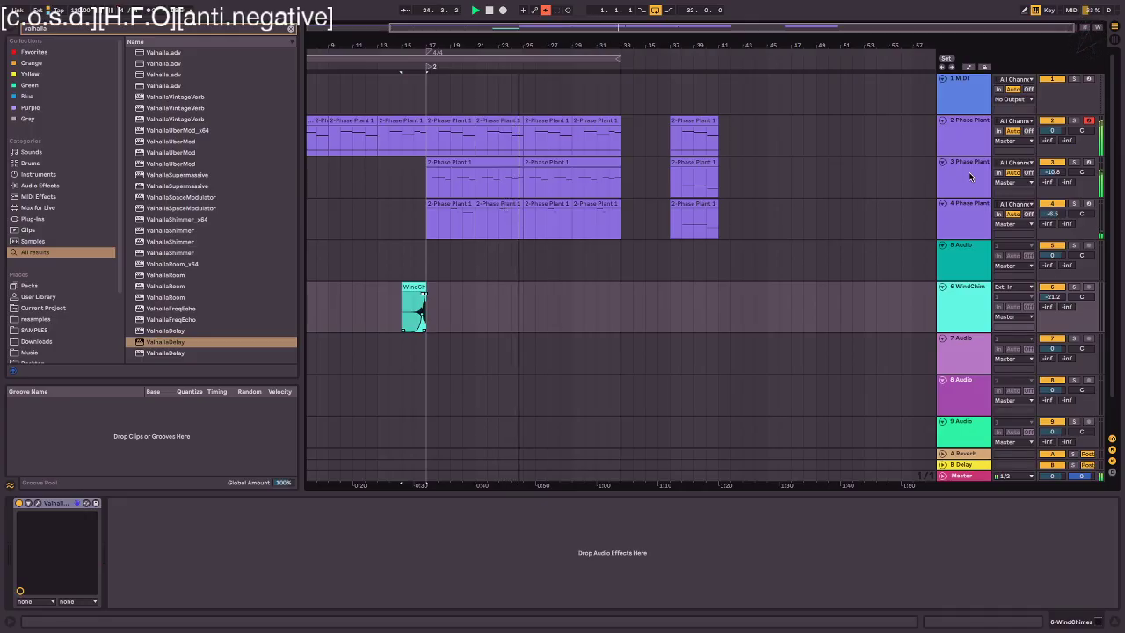
- Lower track 3's volume to -14.5 dB and duplicate the time of bars 17–33 across all tracks
drag(1052, 173, 1053, 189)
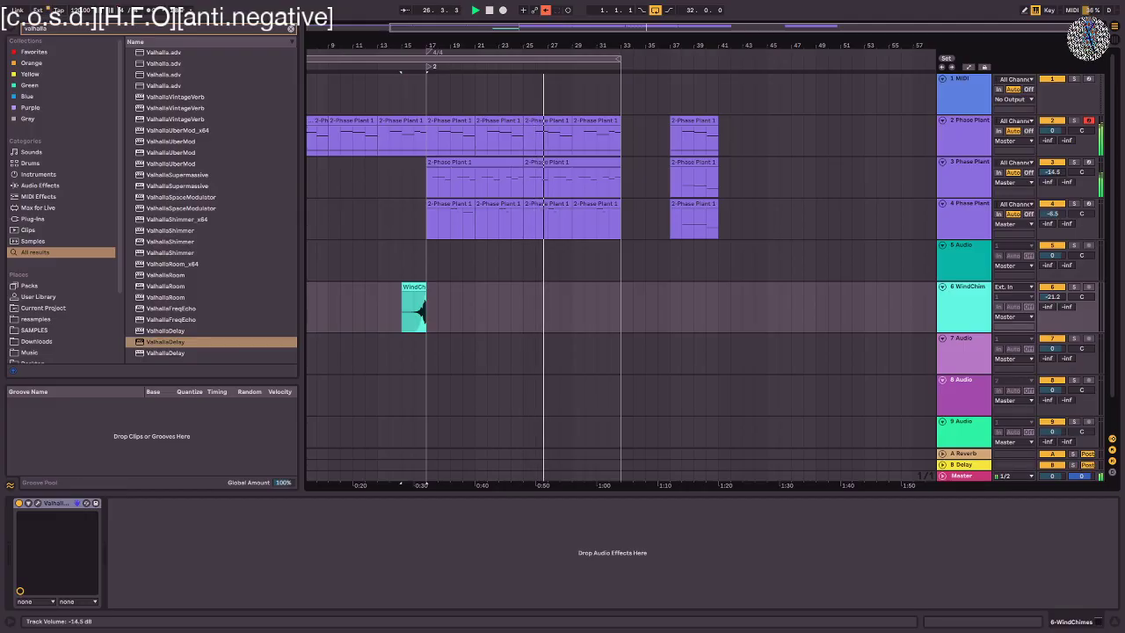
click(606, 123)
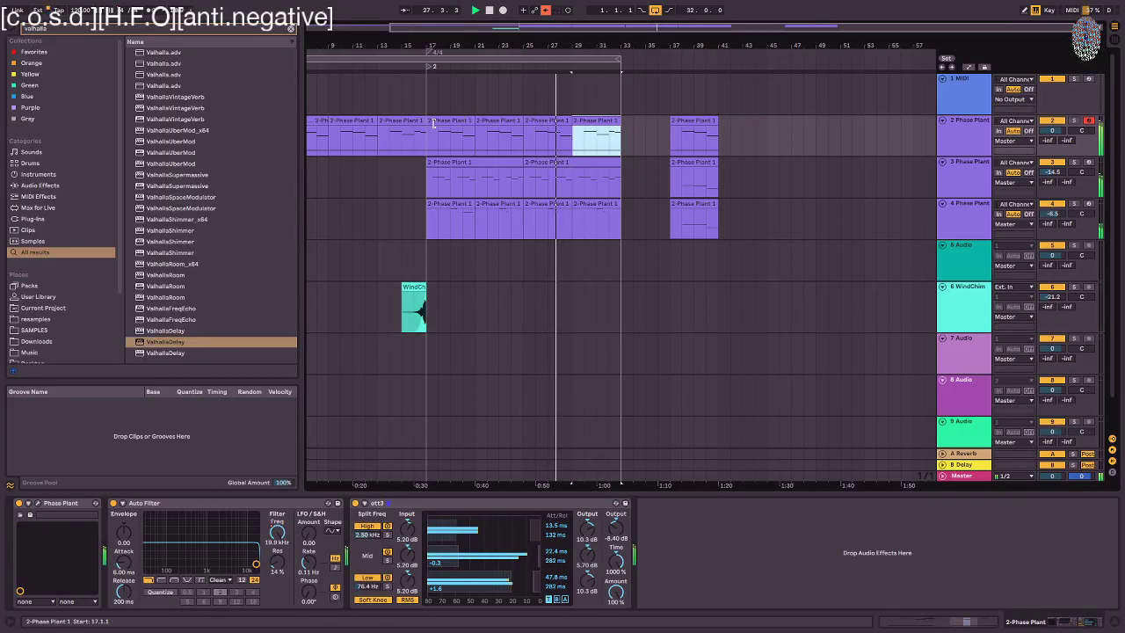
shift+click(433, 122)
scroll(433, 123, left, 2)
key(ctrl+shift+d)
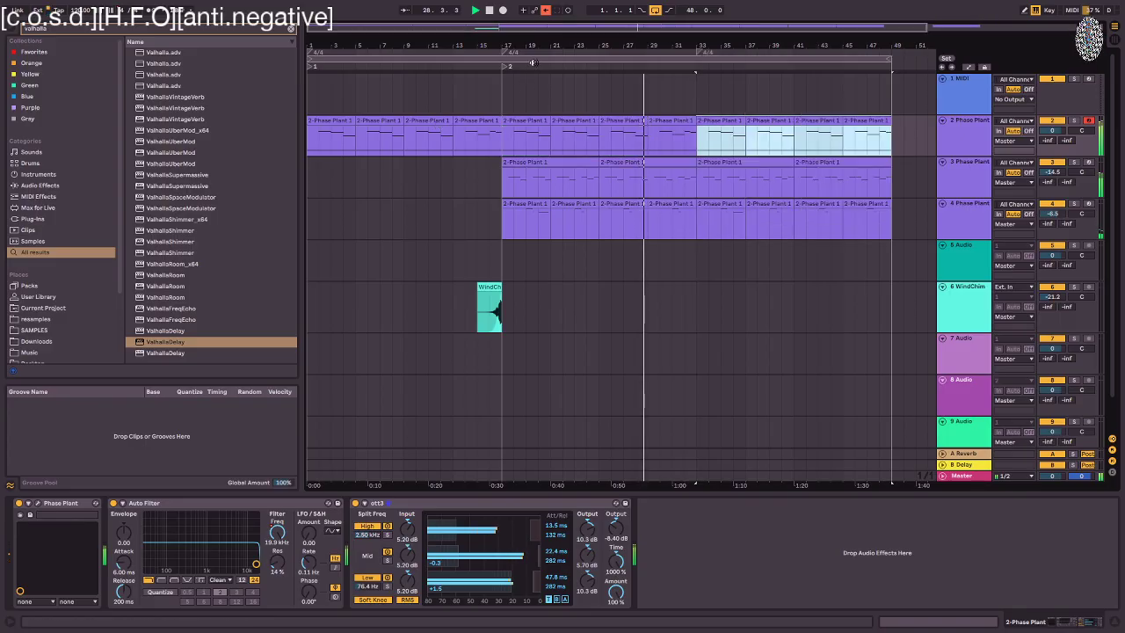
- Show automation and add a lane for each automated envelope on track 2, placing the insert marker at bar 29 in the Auto Filter frequency lane
click(976, 150)
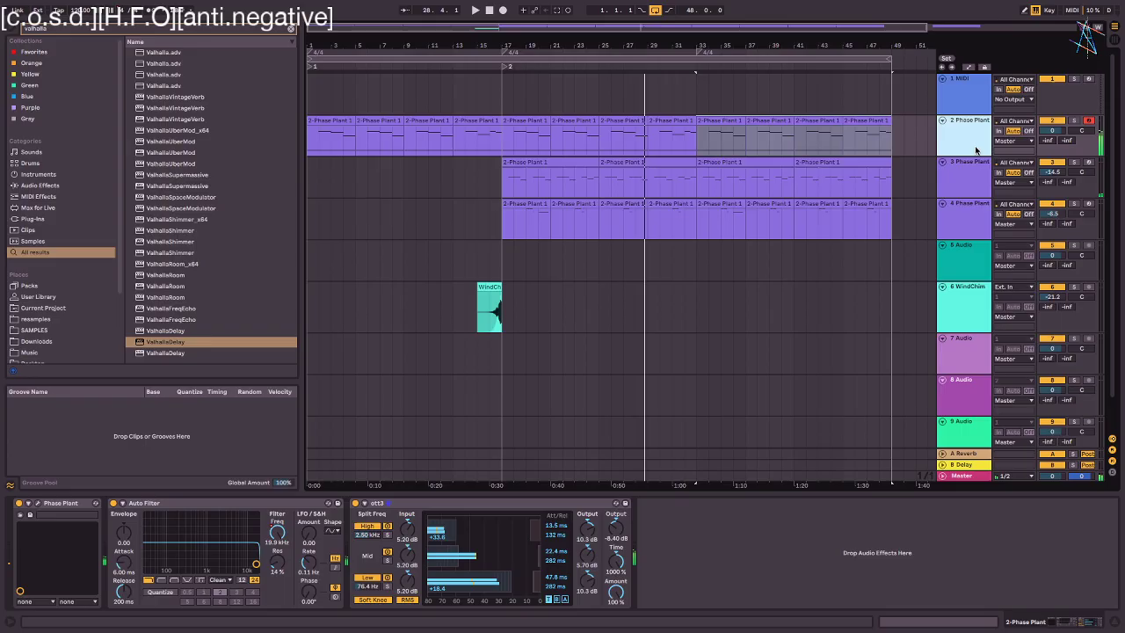
key(a)
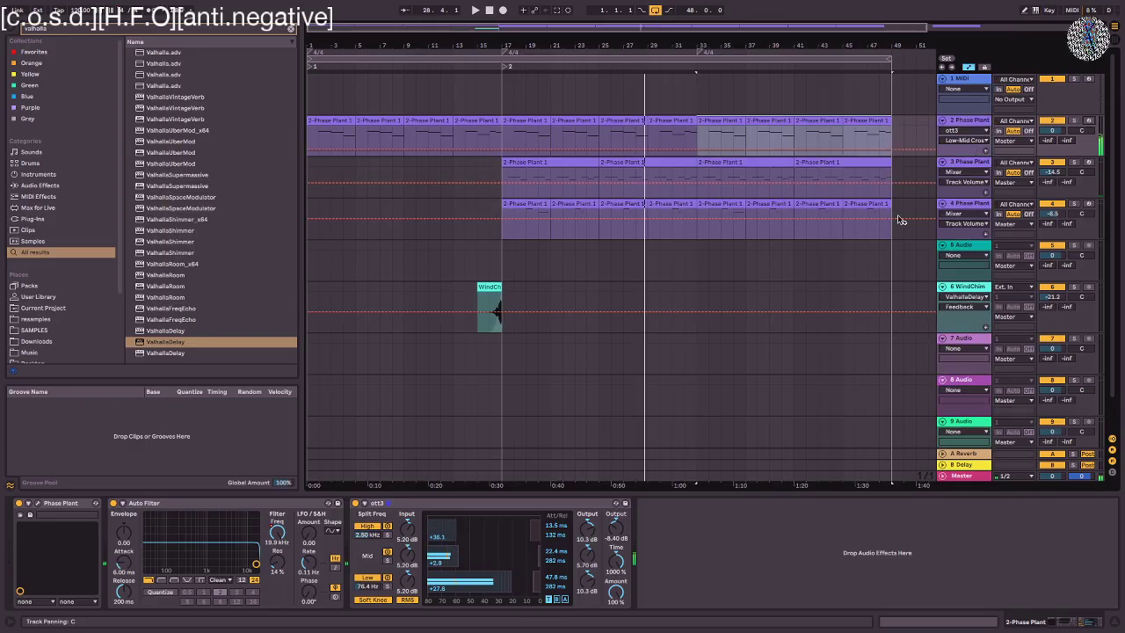
scroll(949, 176, up, 2)
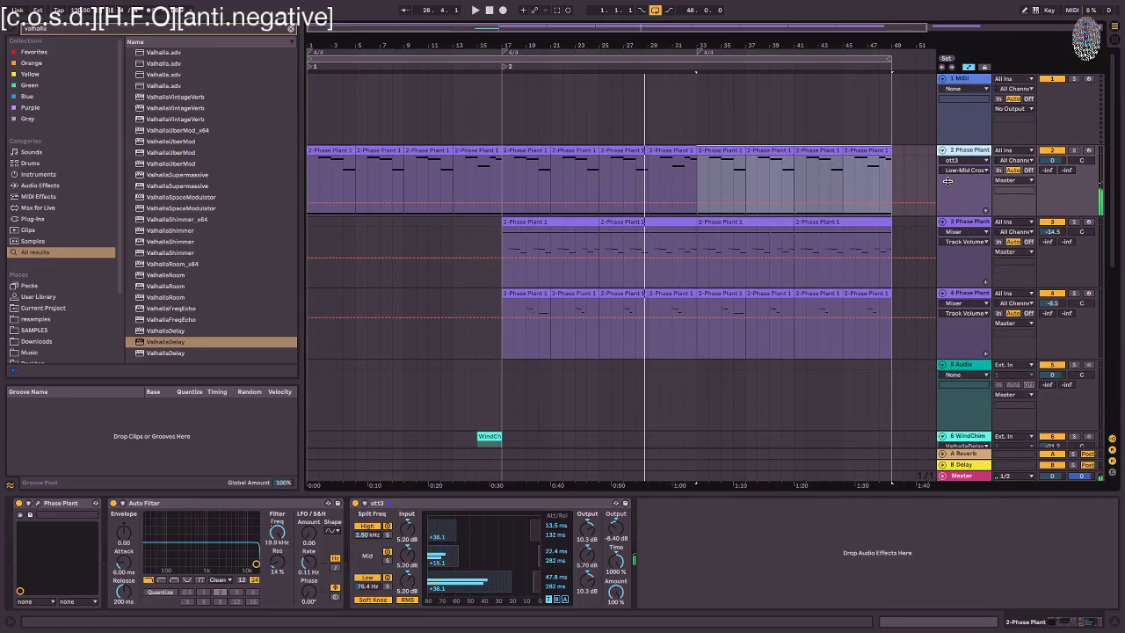
right_click(951, 191)
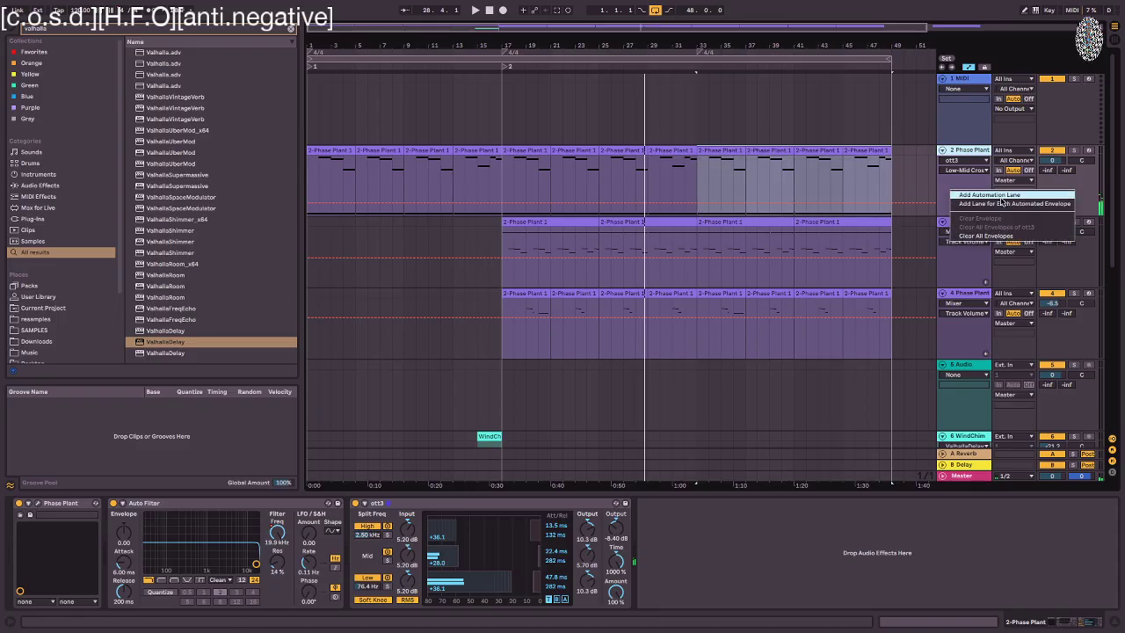
click(1002, 204)
click(648, 279)
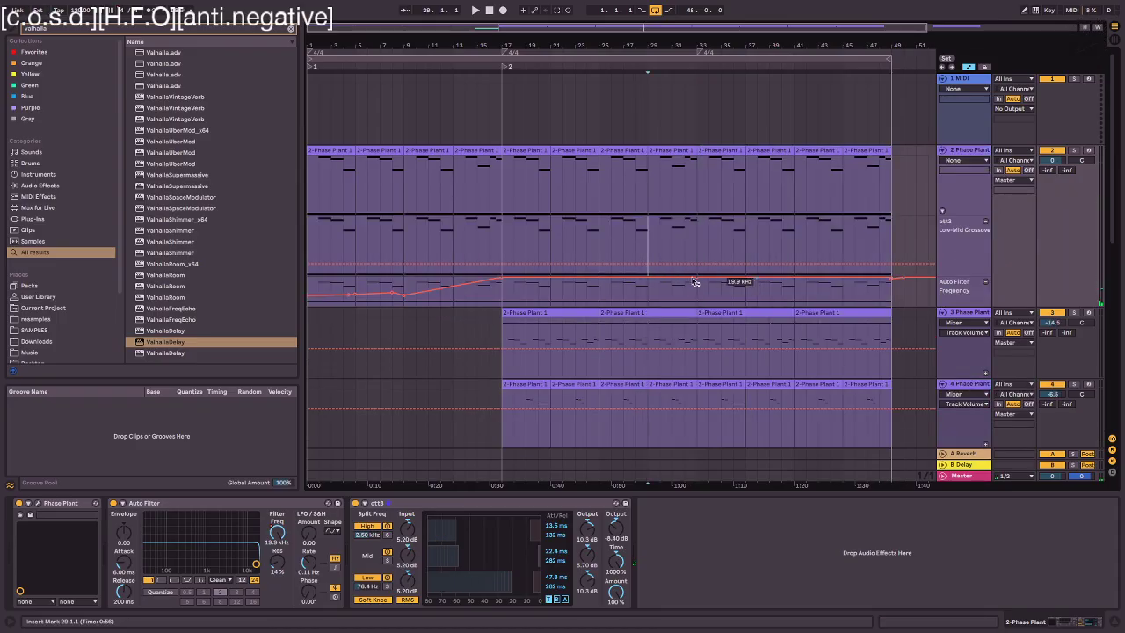
- Lower track 2's Auto Filter frequency automation to a 672 Hz breakpoint at bar 33, ramping down from bar 17
drag(665, 277, 696, 289)
click(696, 279)
- Add a locator at bar 33 named B and rename the bar 17 locator to A
right_click(699, 68)
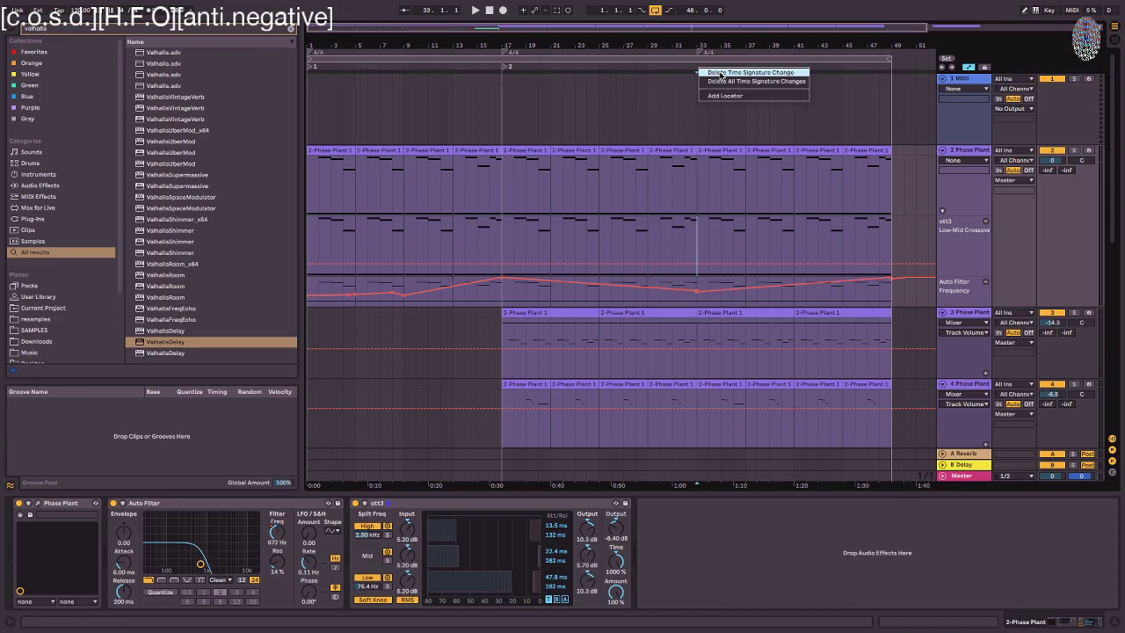
click(725, 95)
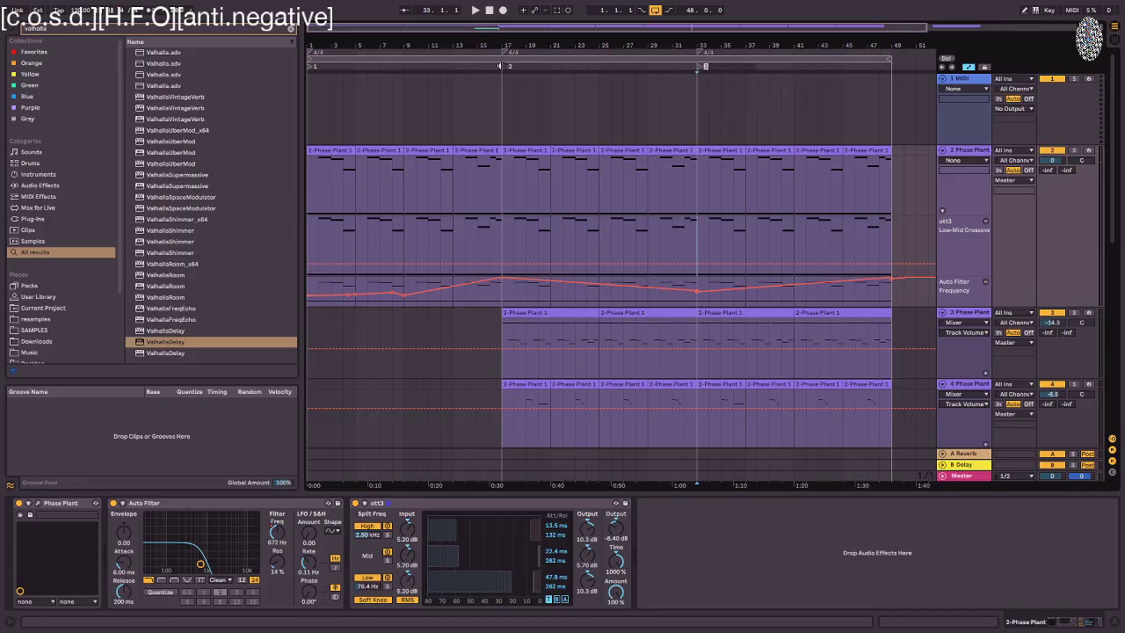
click(503, 68)
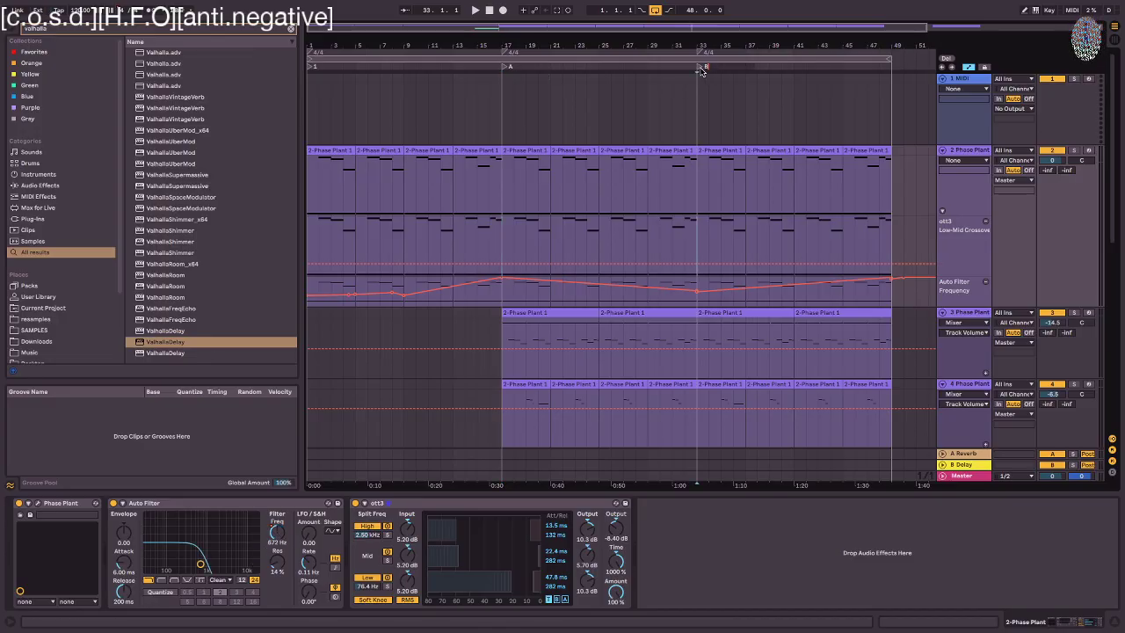
click(312, 69)
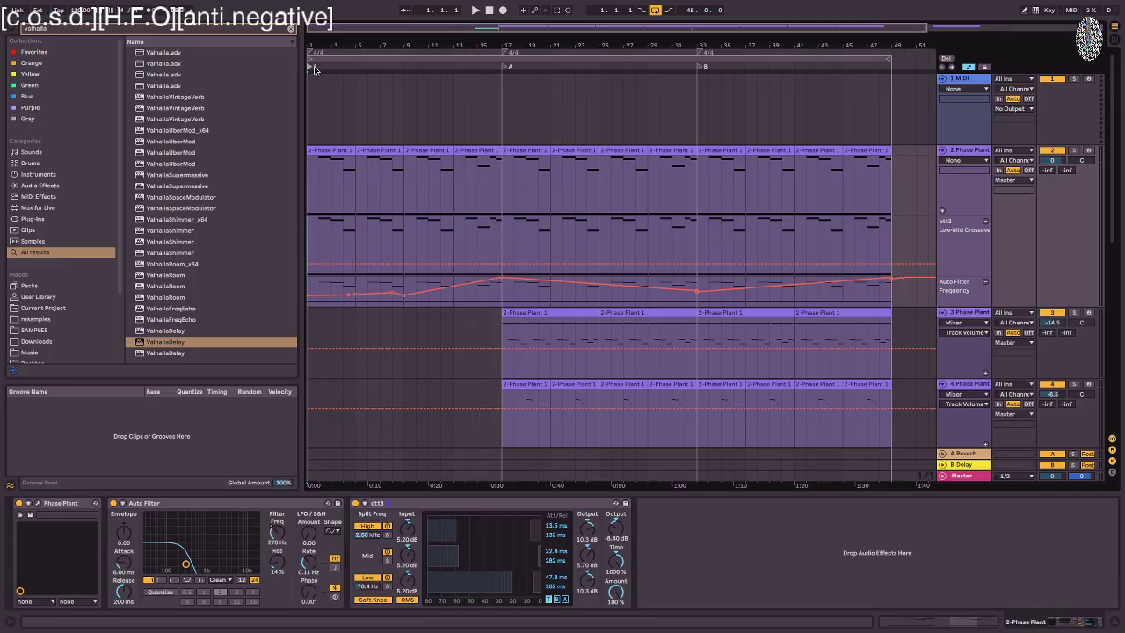
- Reshape the Auto Filter frequency automation to rise sharply to 19.9 kHz at bar 33, keeping the low point just before it
click(707, 297)
mouse_move(697, 290)
mouse_down()
mouse_move(695, 281)
mouse_move(683, 290)
mouse_move(698, 277)
mouse_up()
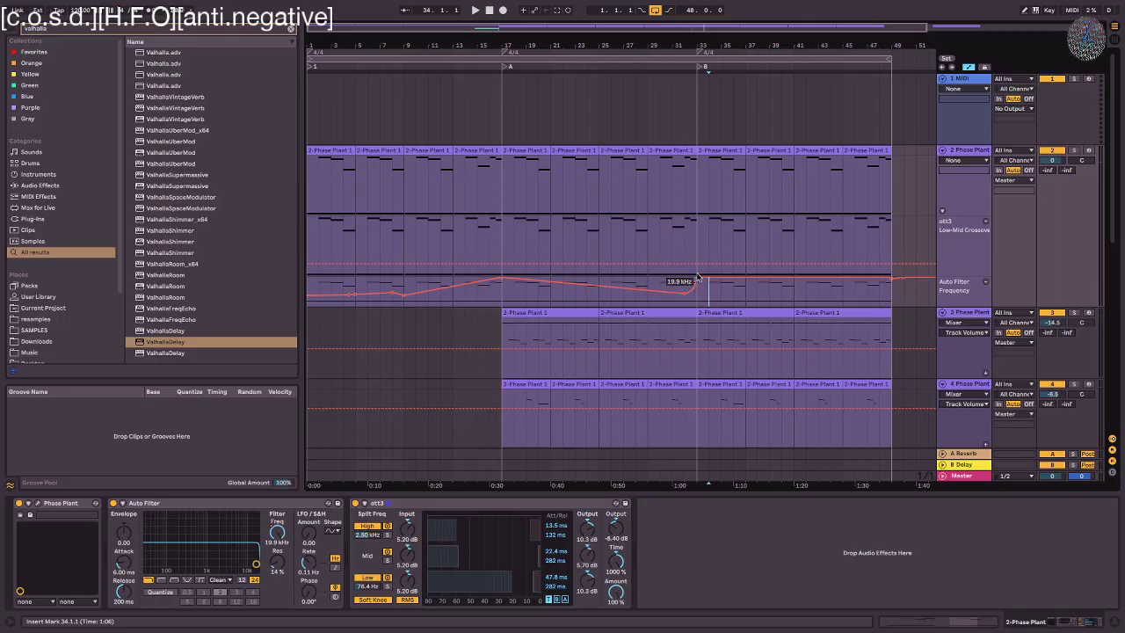
- Invert the last three notes of track 2's clip at bar 33, transpose them down one semitone, and select the clip
double_click(726, 157)
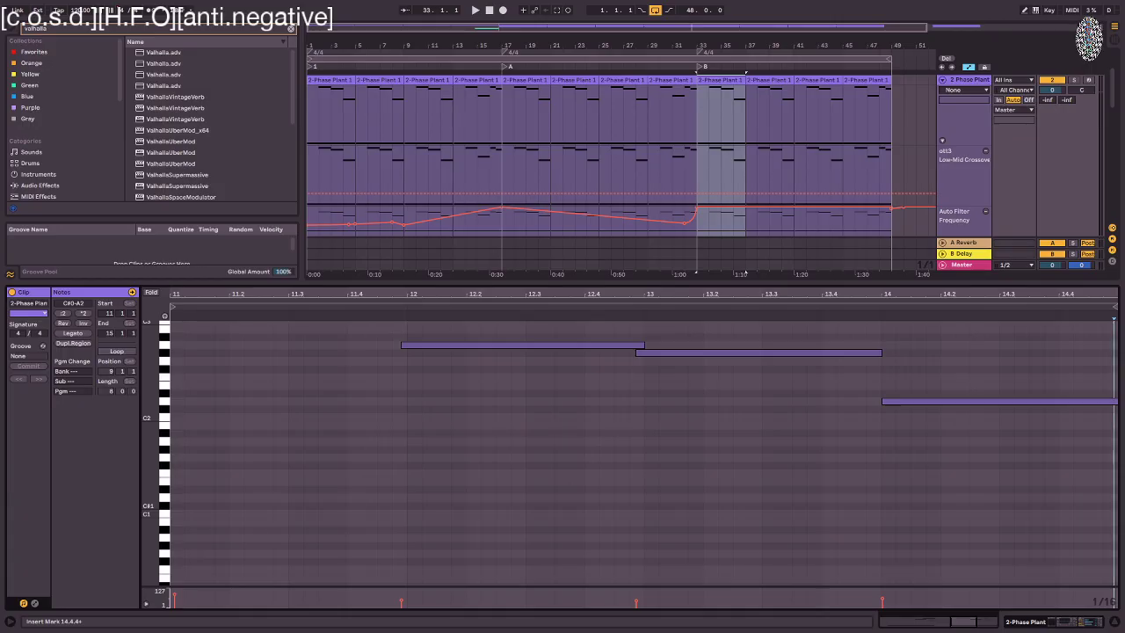
drag(951, 580, 407, 314)
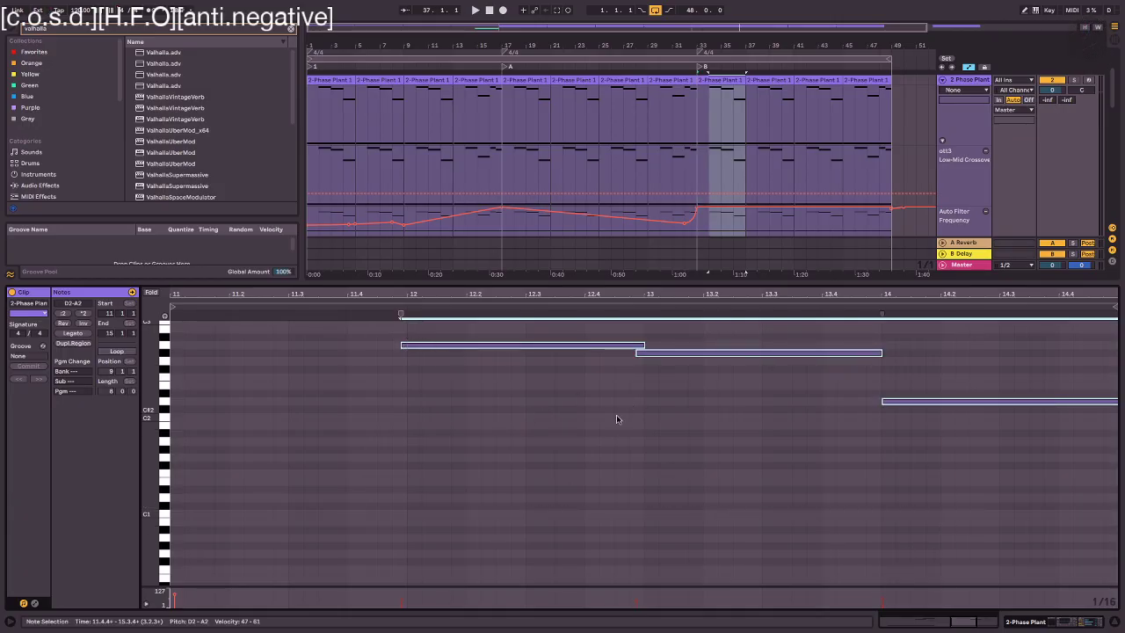
click(82, 324)
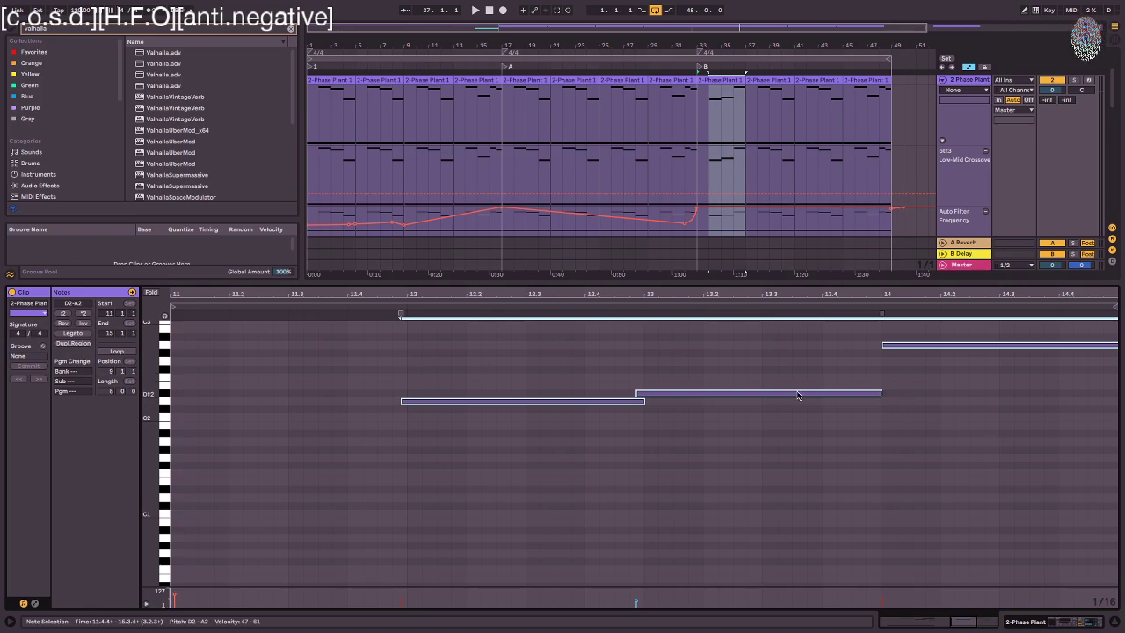
key(ctrl+z)
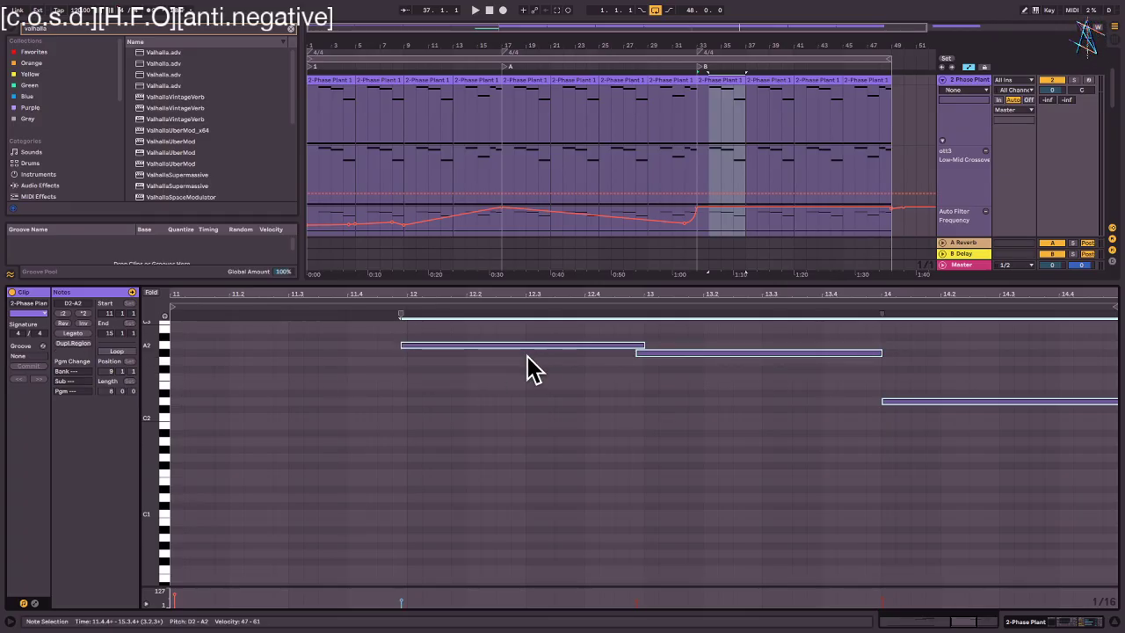
click(83, 324)
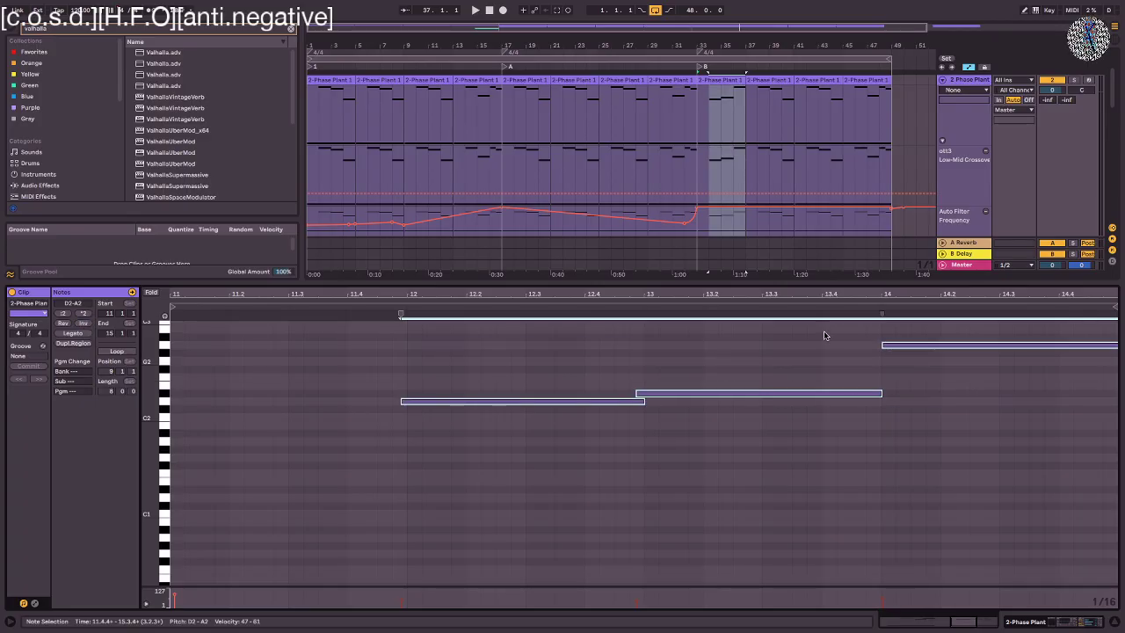
drag(558, 404, 601, 407)
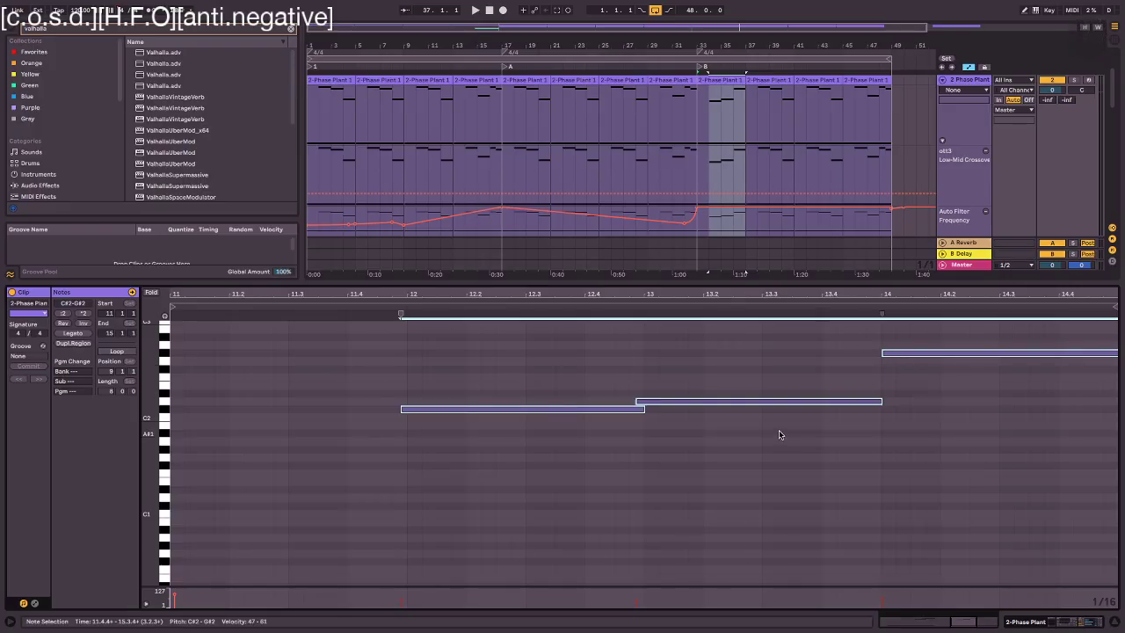
click(724, 79)
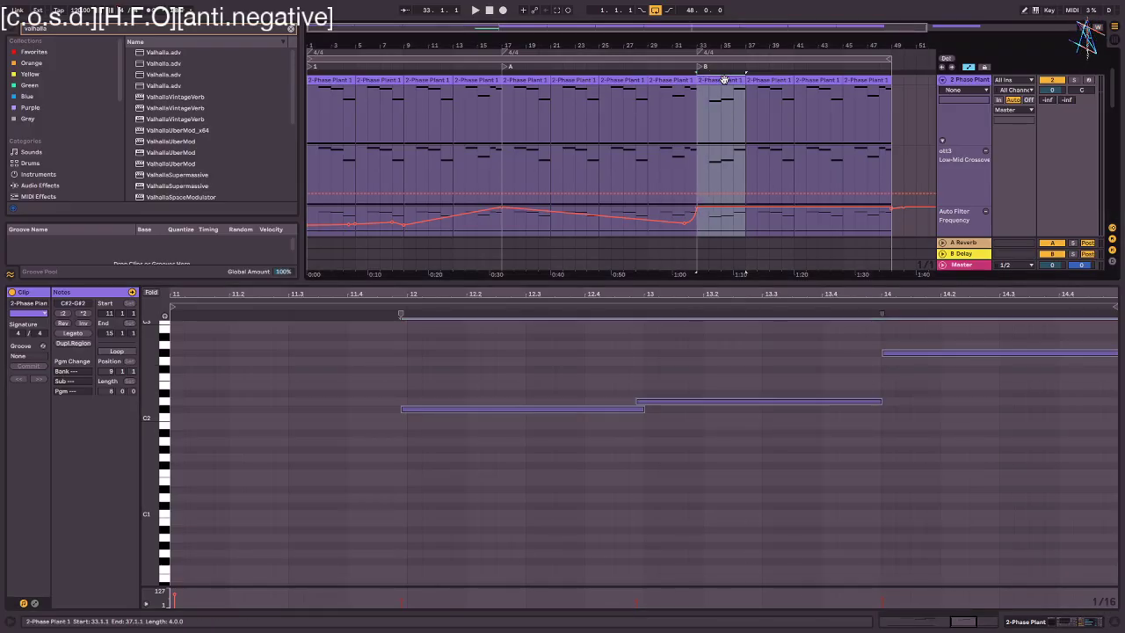
- Duplicate the bar 33–37 clip on the 2-Phase Plant track three times to fill the track up to bar 49
key(ctrl+d)
key(ctrl+d)
key(ctrl+d)
key(shift+Tab)
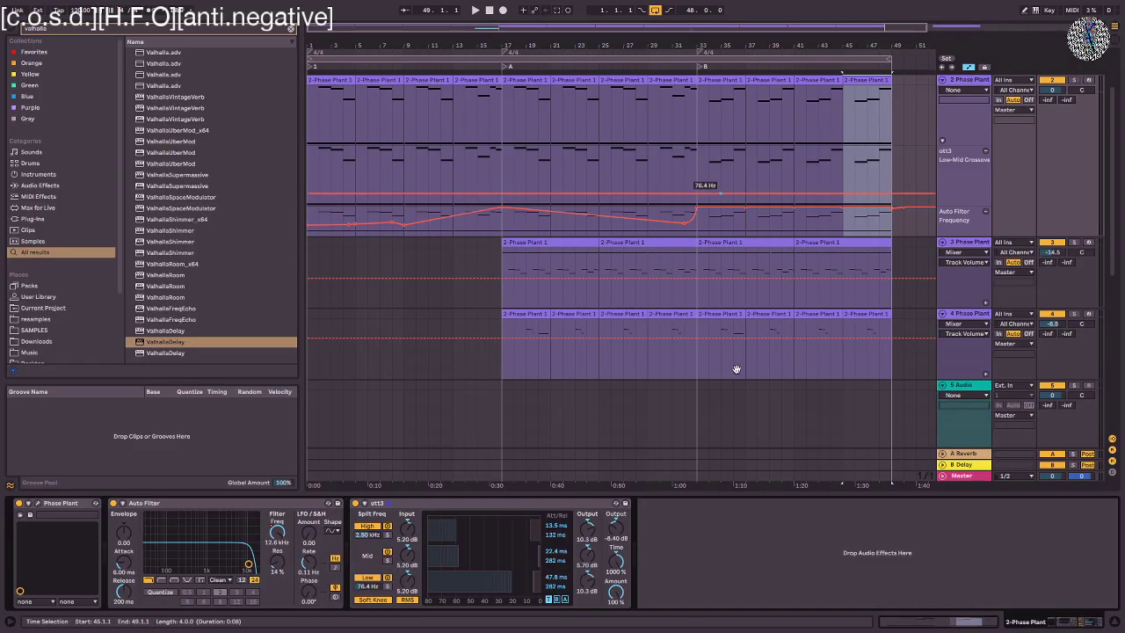
- Shape the 3-Phase Plant track's Auto Filter frequency automation into alternating dips and peaks between bars 17 and 33
click(745, 256)
key(shift+Tab)
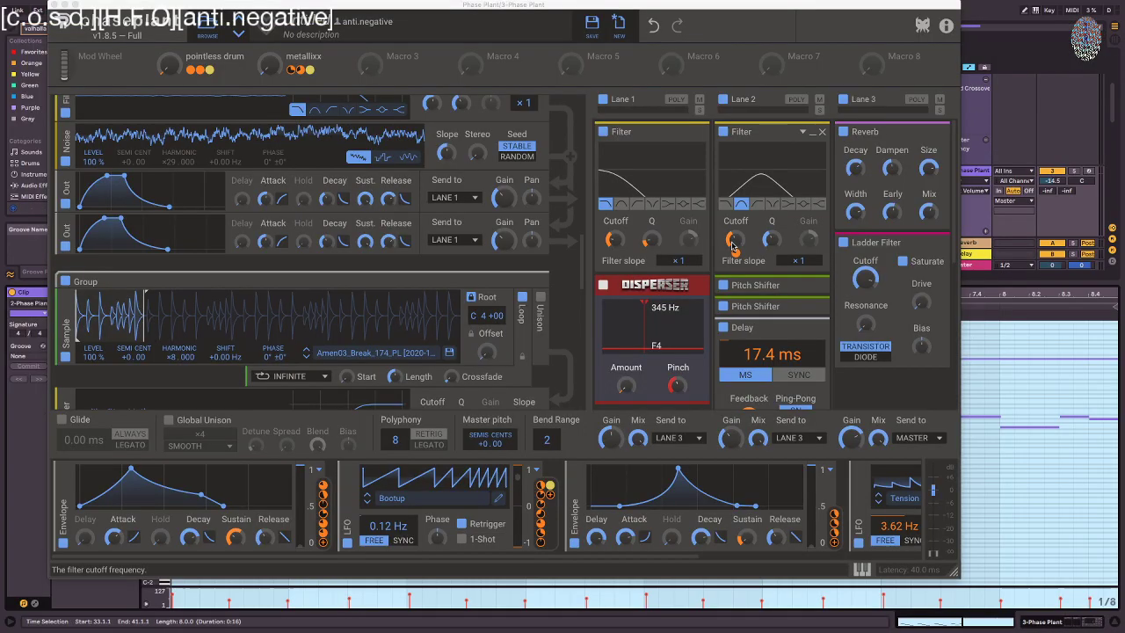
key(ctrl+alt+p)
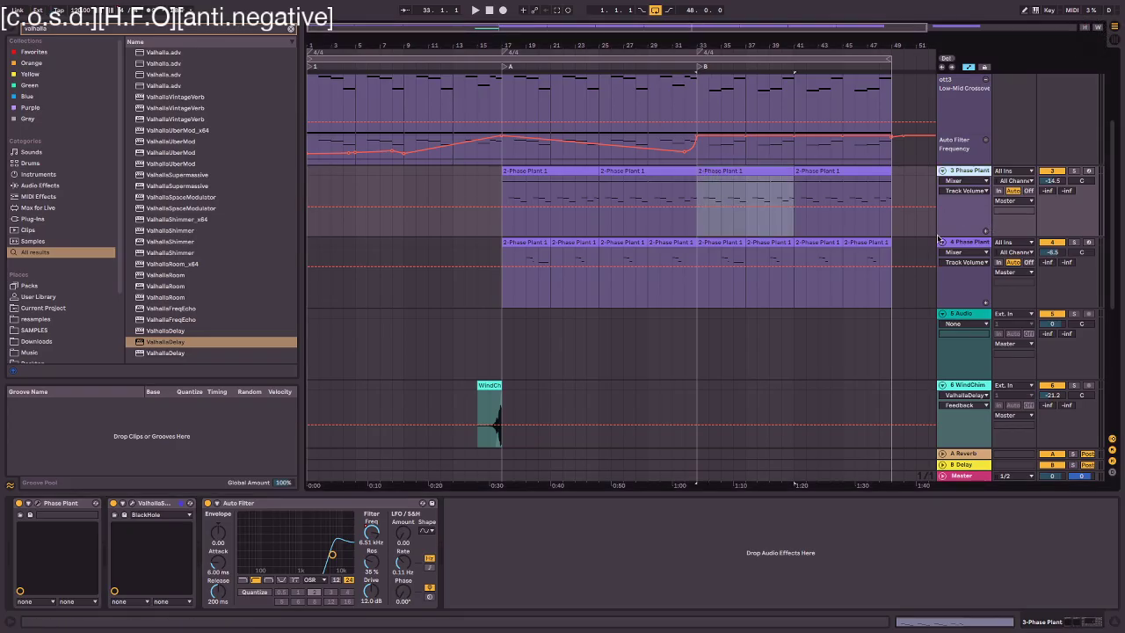
click(372, 534)
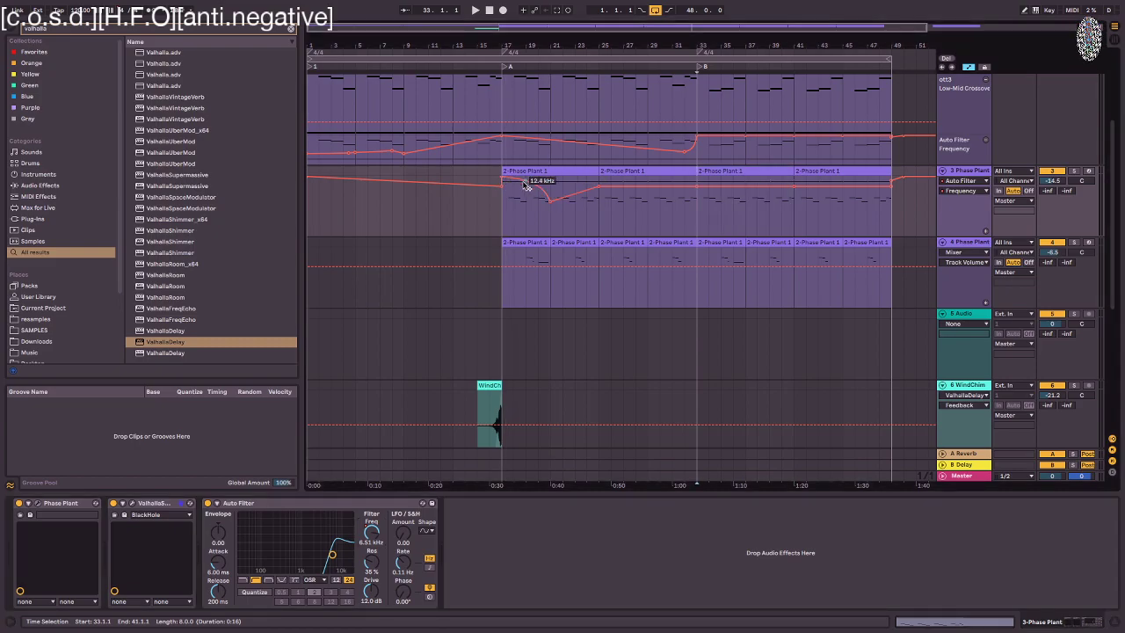
drag(562, 186, 598, 180)
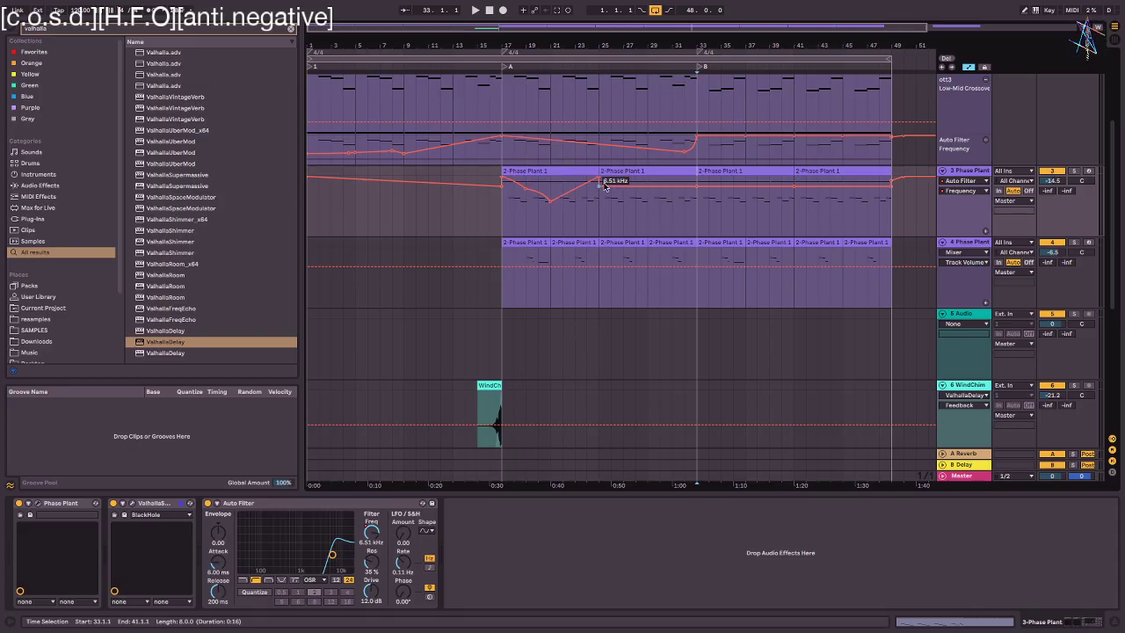
drag(647, 183, 646, 196)
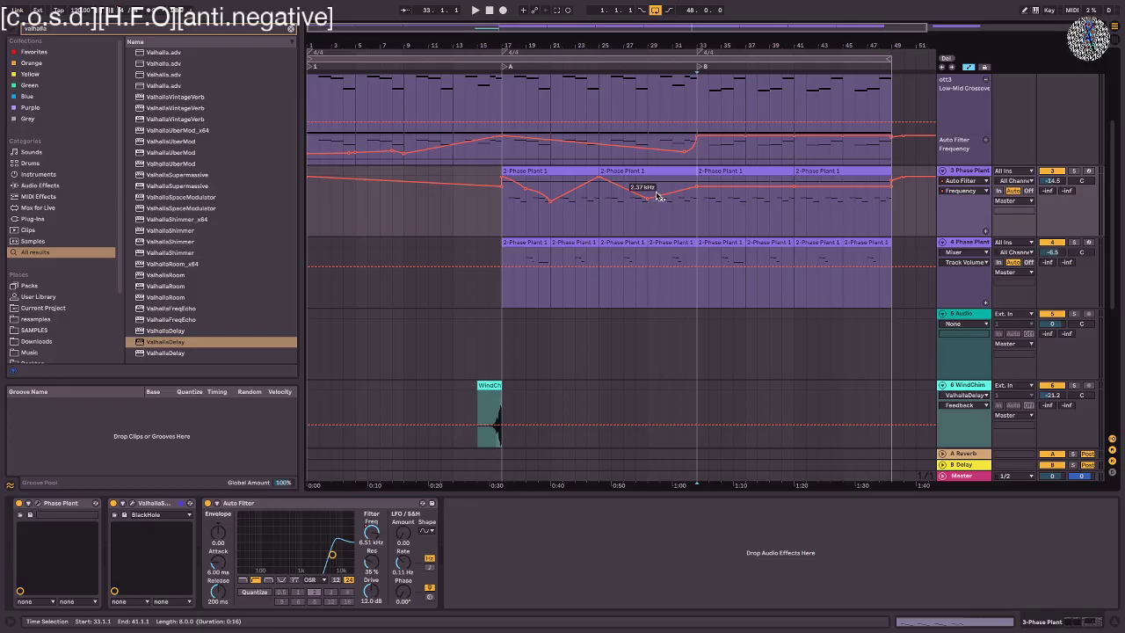
drag(691, 180, 661, 185)
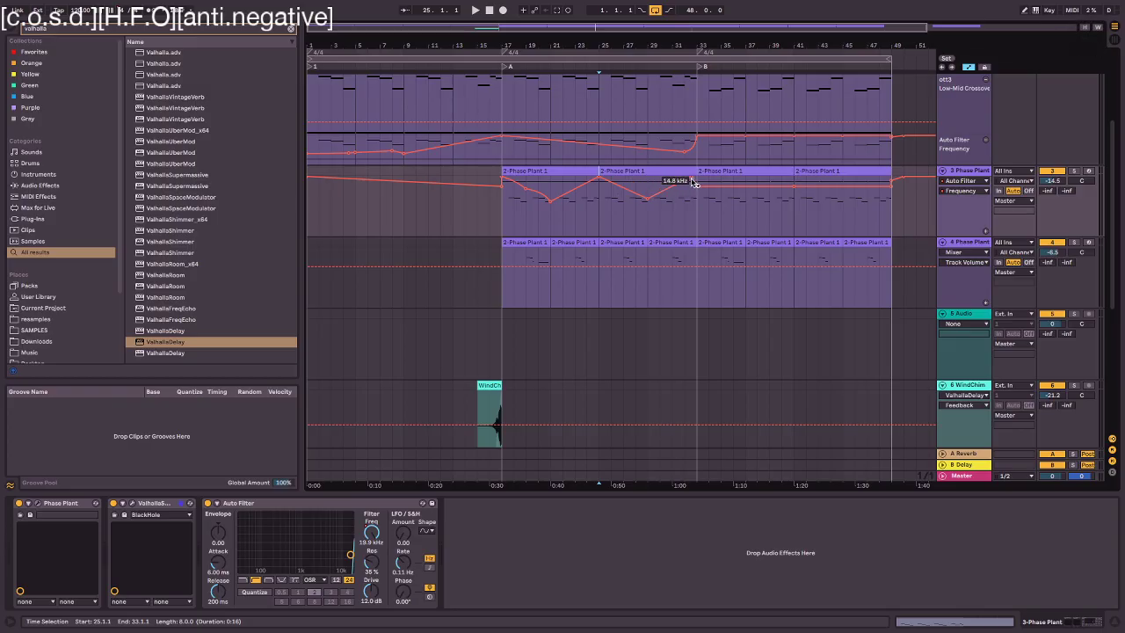
- During playback from the WindChimes clip, set the 3-Phase Plant volume to -12.9 dB and dip the 2-Phase Plant filter automation before bar 25
click(499, 387)
key(space)
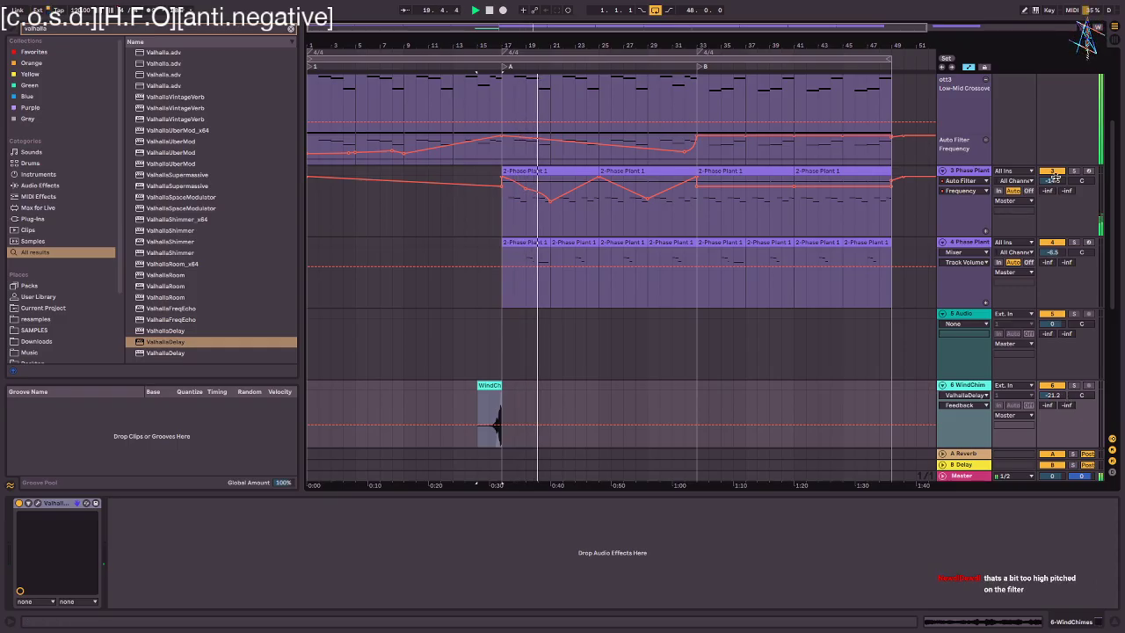
drag(1058, 183, 1058, 171)
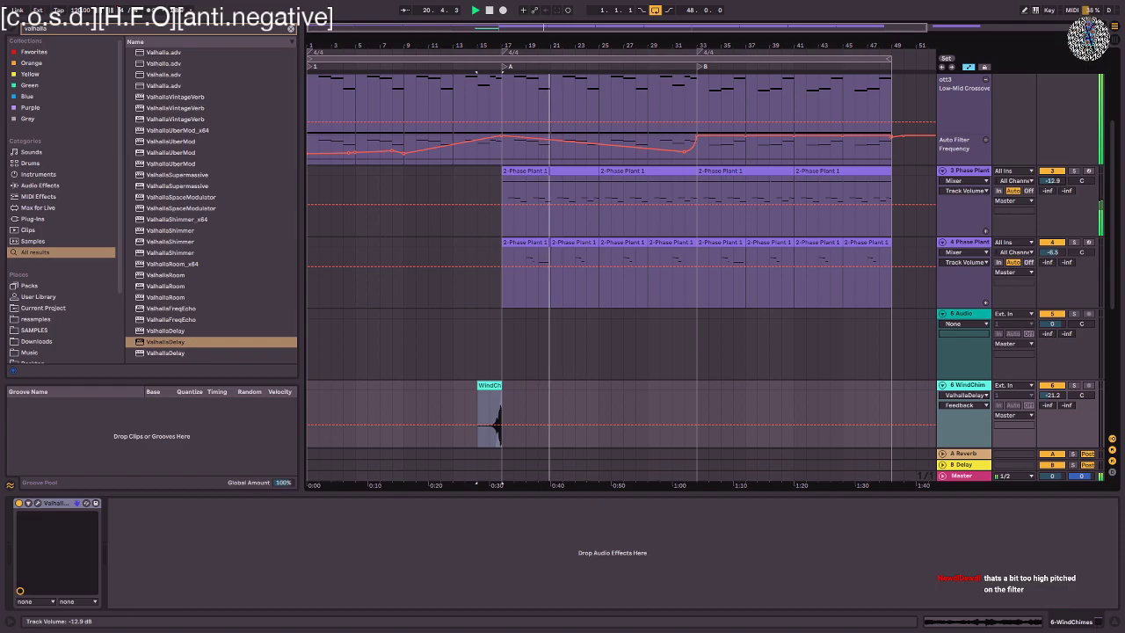
drag(561, 140, 599, 143)
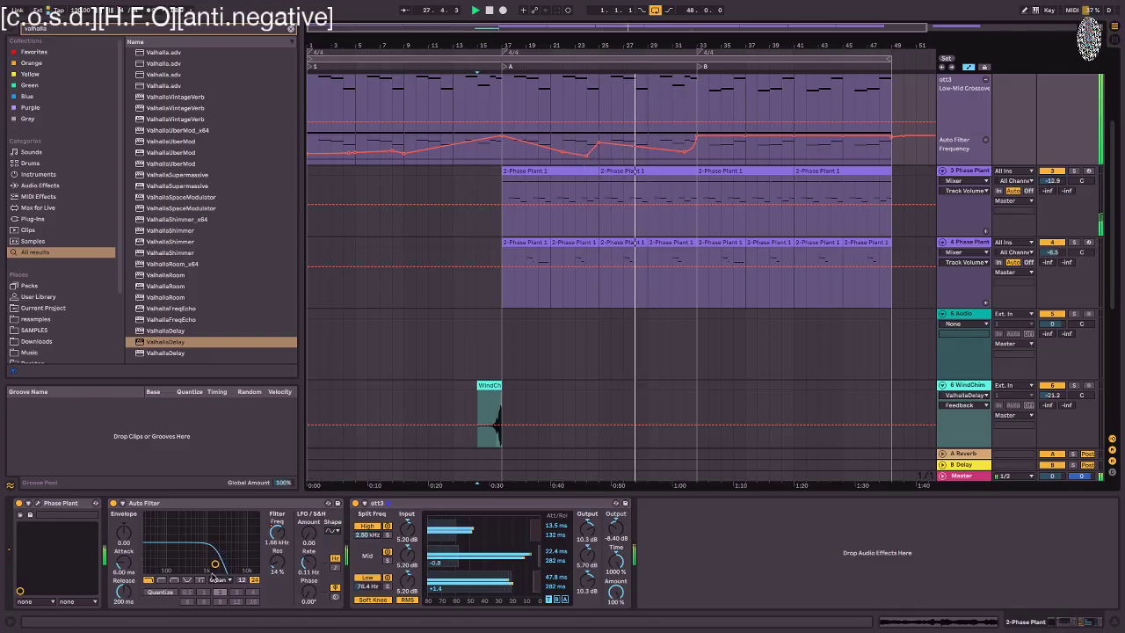
- Show the 3-Phase Plant automation in separate lanes and lower its filter frequency points, with the bar 29 dip at about 330 Hz
click(1004, 228)
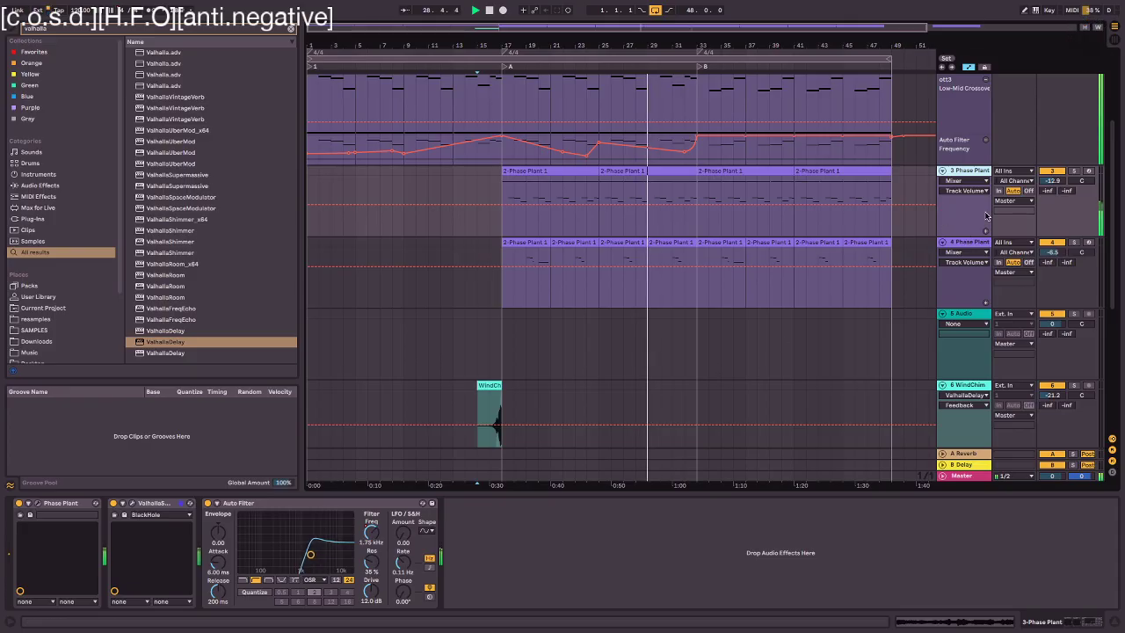
right_click(973, 222)
click(1032, 234)
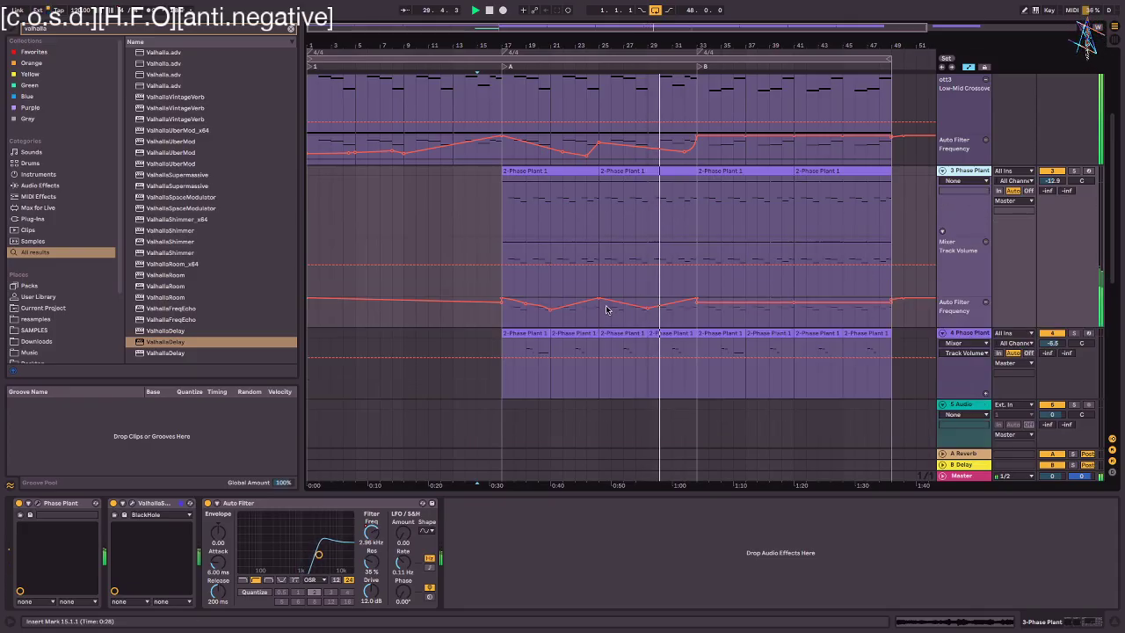
drag(550, 310, 551, 324)
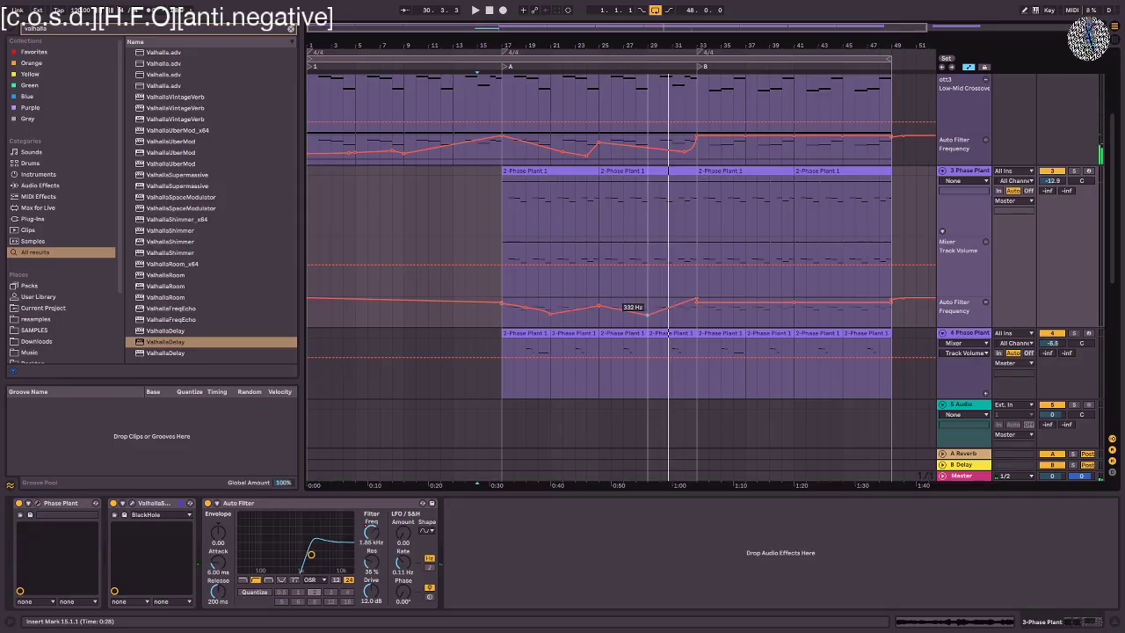
drag(695, 301, 732, 302)
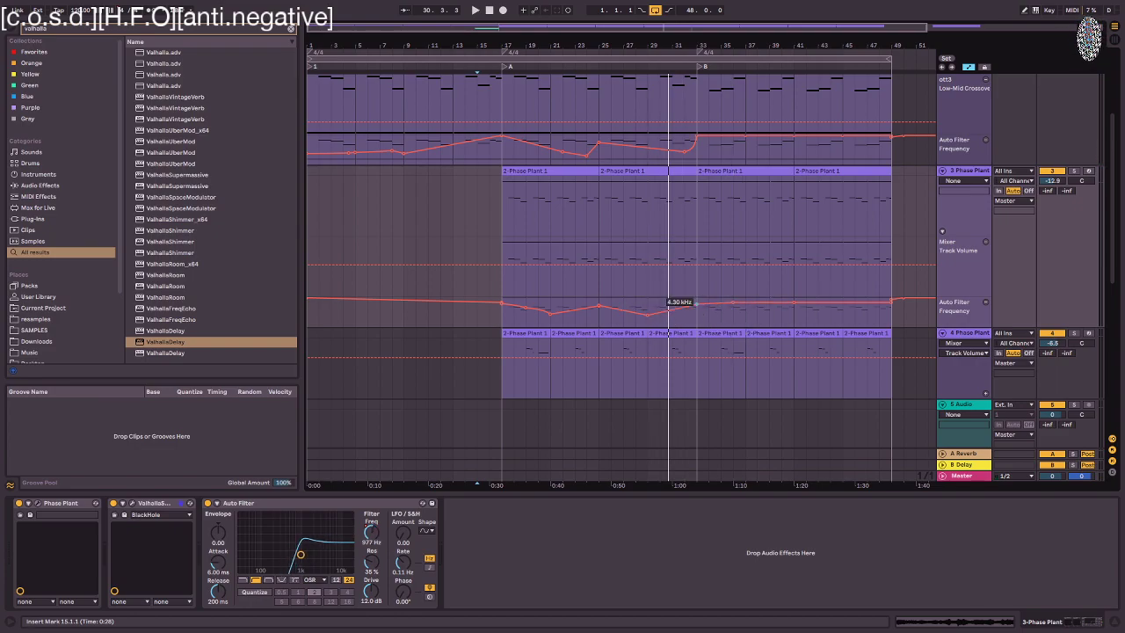
- Duplicate the 3-Phase Plant filter automation from bars 17–33 onto bars 33–49, and simplify the 2-Phase Plant filter dip before bar 25
drag(697, 319, 509, 311)
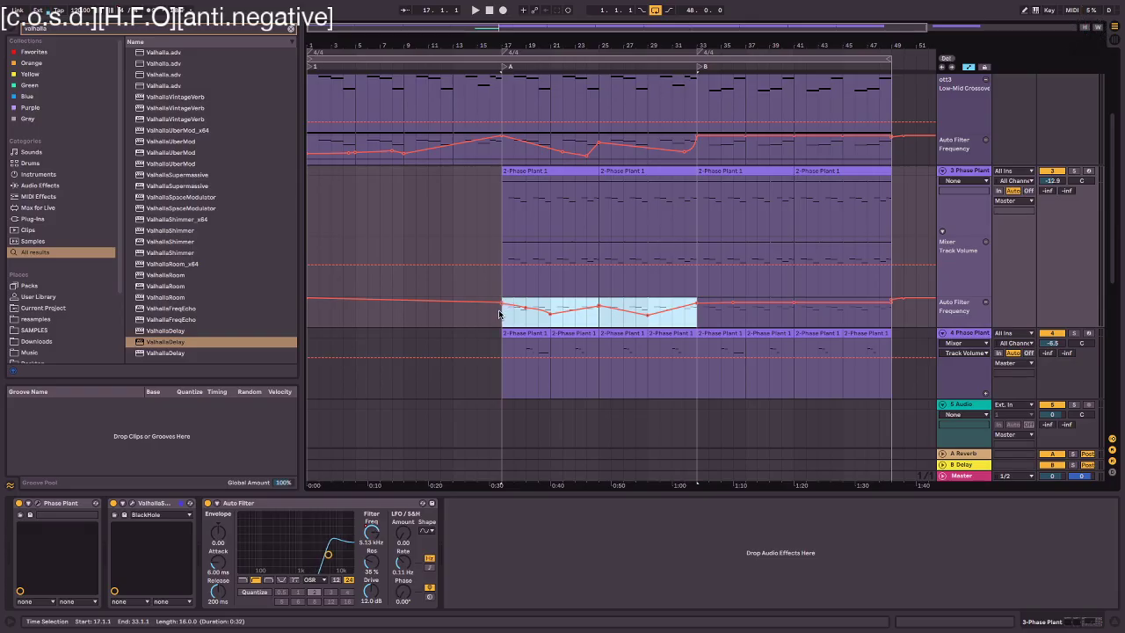
key(ctrl+d)
click(517, 146)
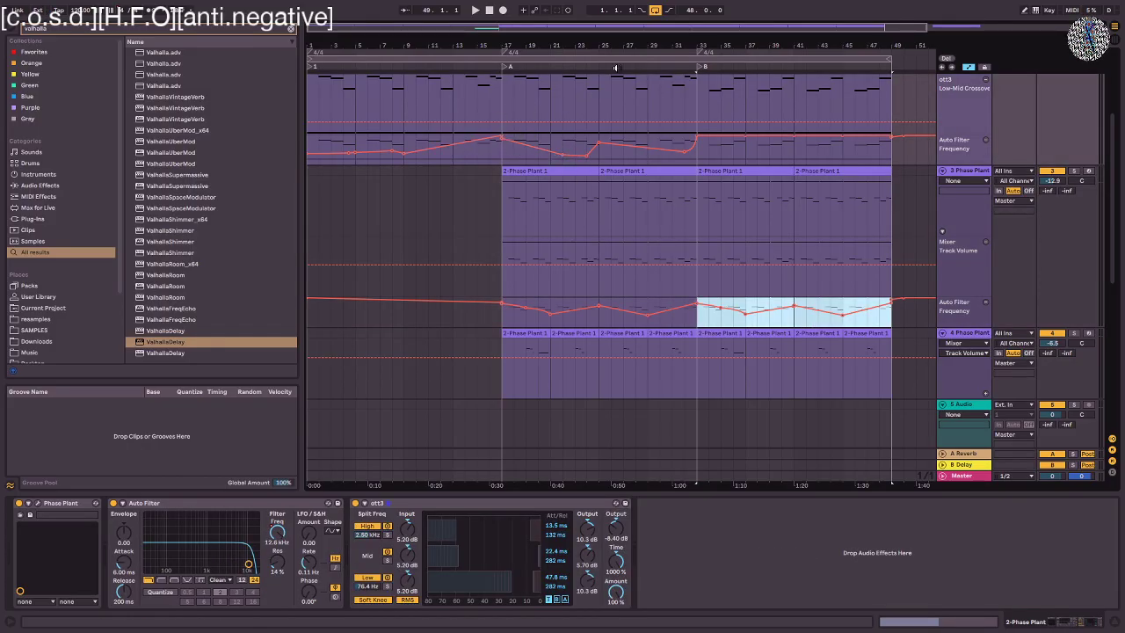
drag(587, 155, 599, 142)
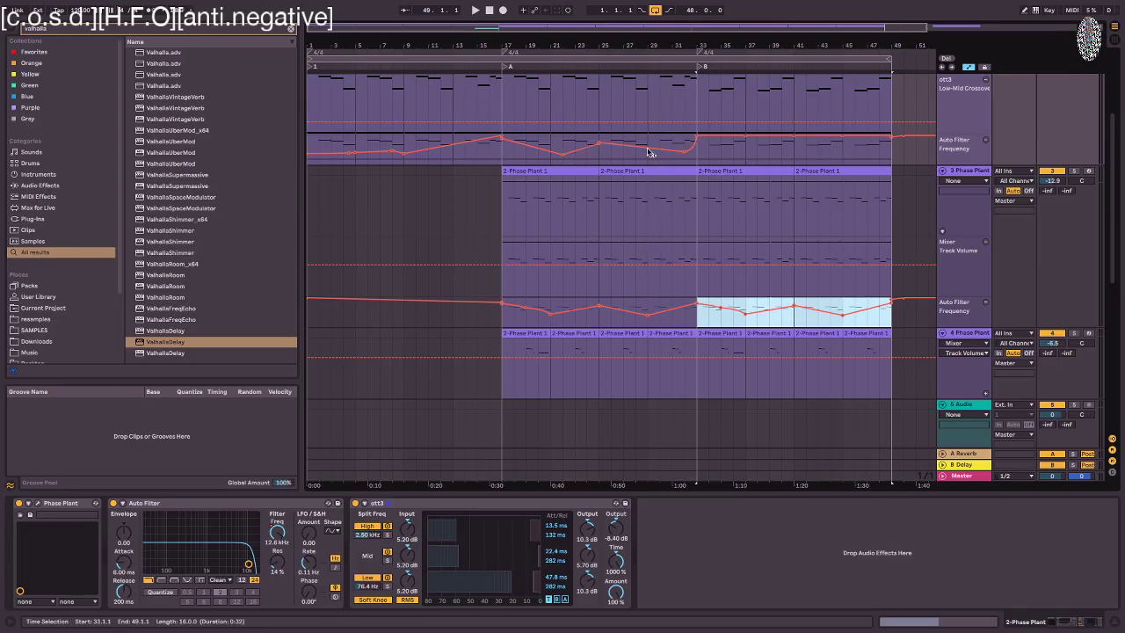
- Hide the automation and duplicate the first two 4-Phase Plant clips over bars 25–33
click(567, 359)
click(532, 336)
double_click(528, 335)
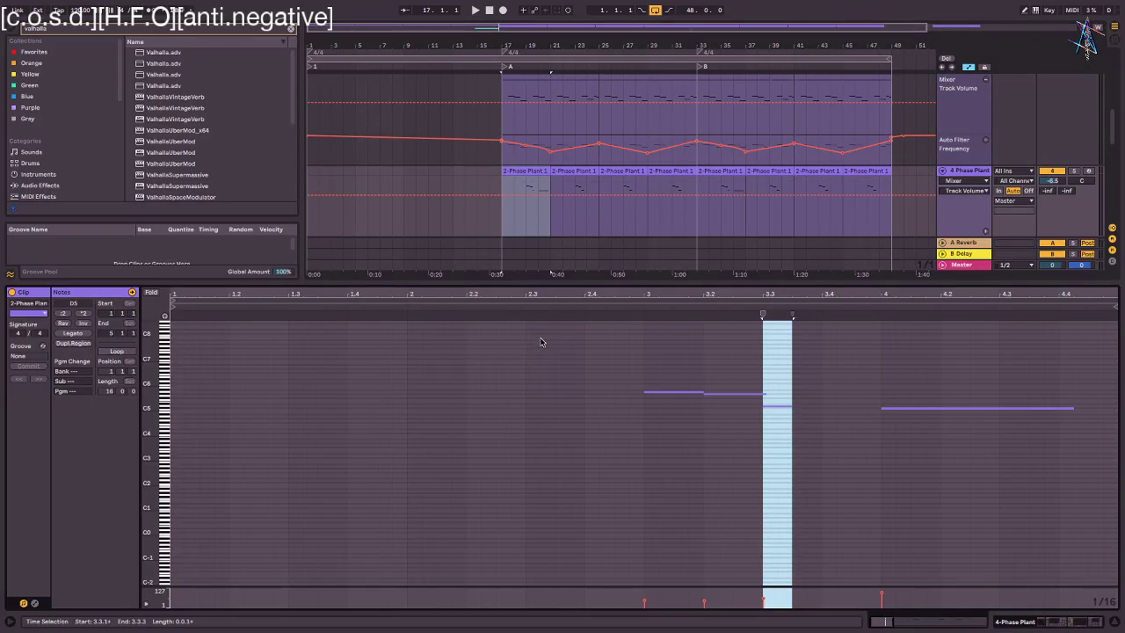
key(shift+Tab)
key(a)
click(567, 170)
shift+click(518, 172)
key(ctrl+d)
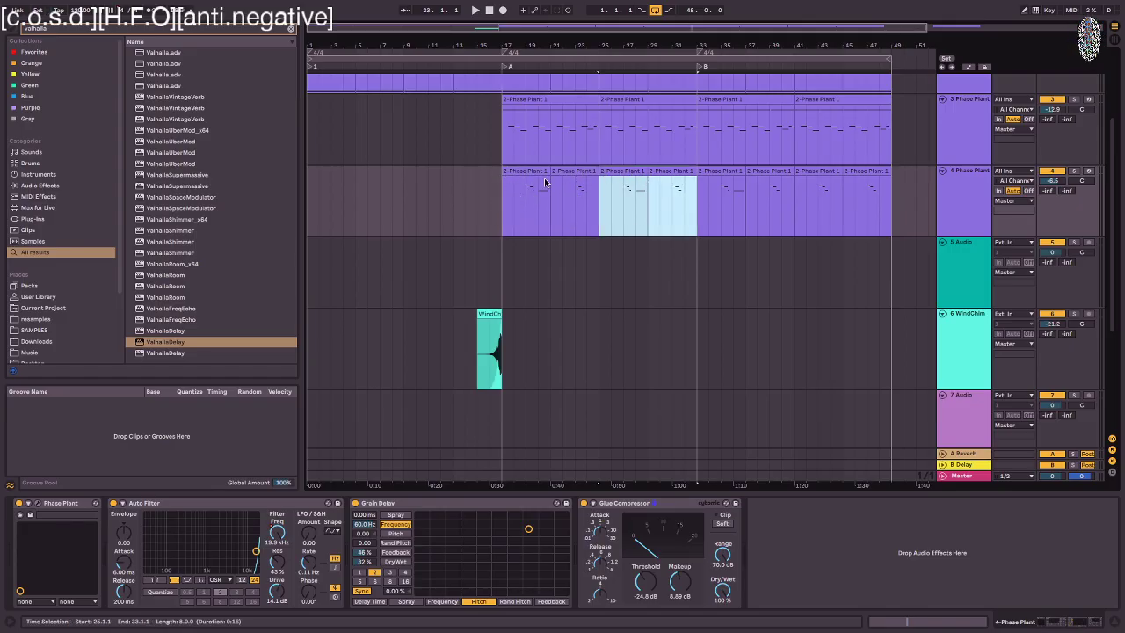
click(623, 195)
drag(641, 201, 628, 204)
drag(706, 231, 687, 219)
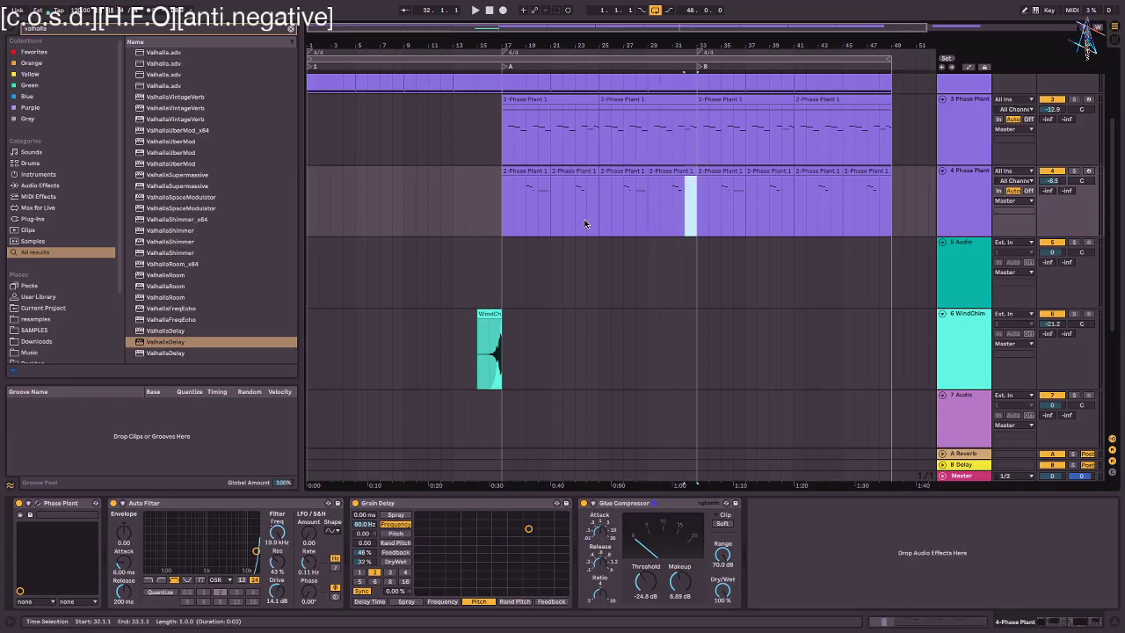
click(585, 222)
click(501, 216)
drag(525, 210, 624, 209)
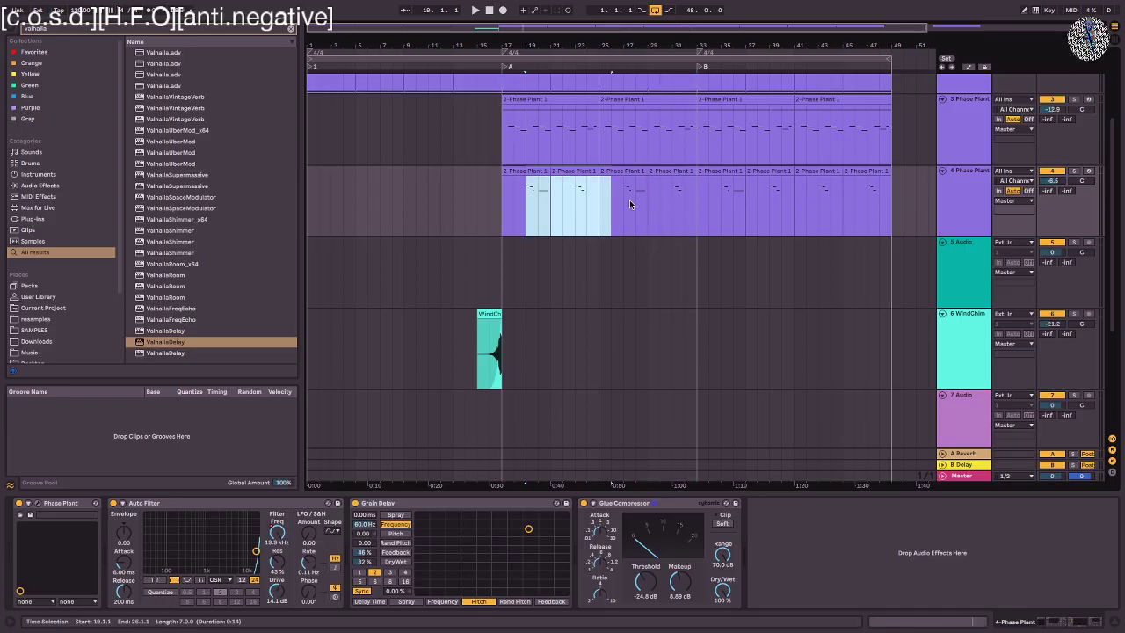
click(500, 199)
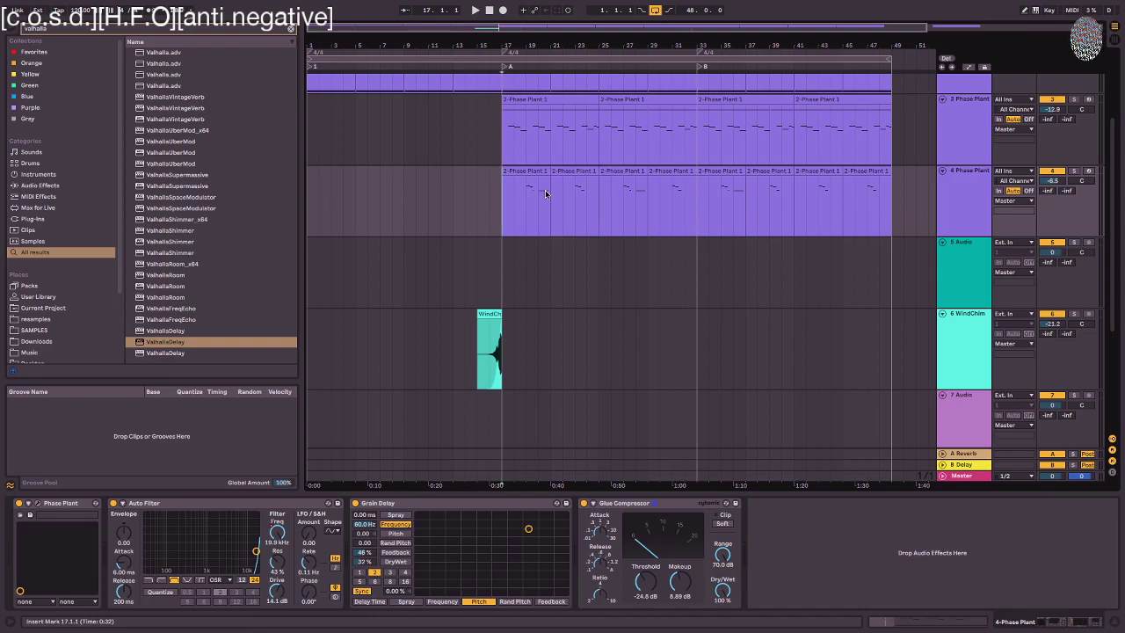
- Select bar 19 on the 4-Phase Plant track and solo the track to audition it
drag(527, 208, 535, 208)
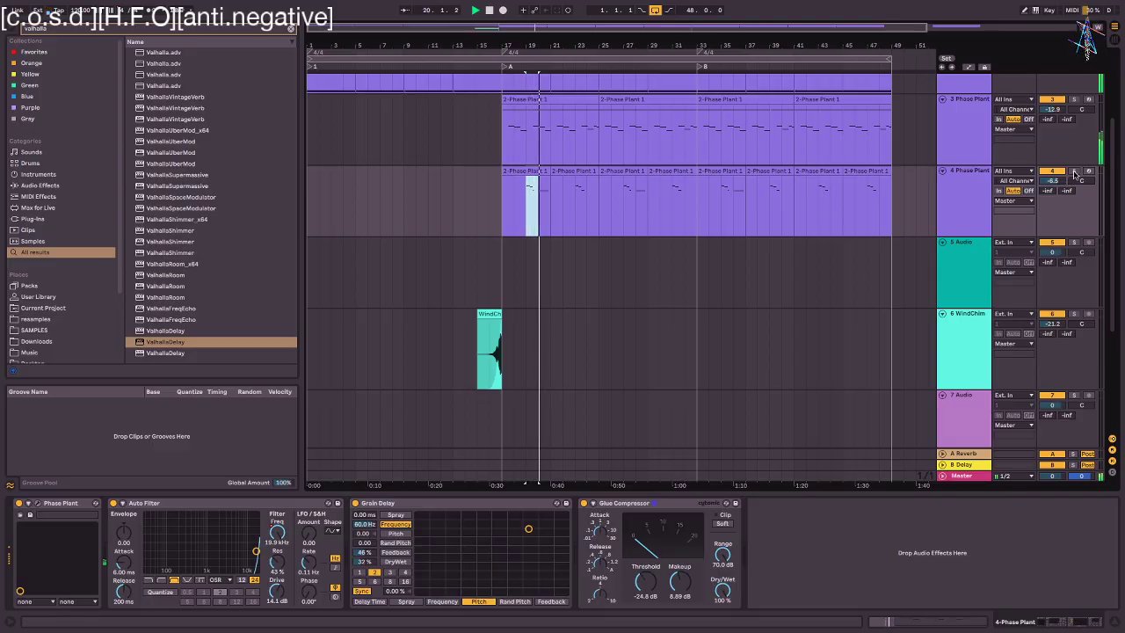
click(1073, 171)
key(space)
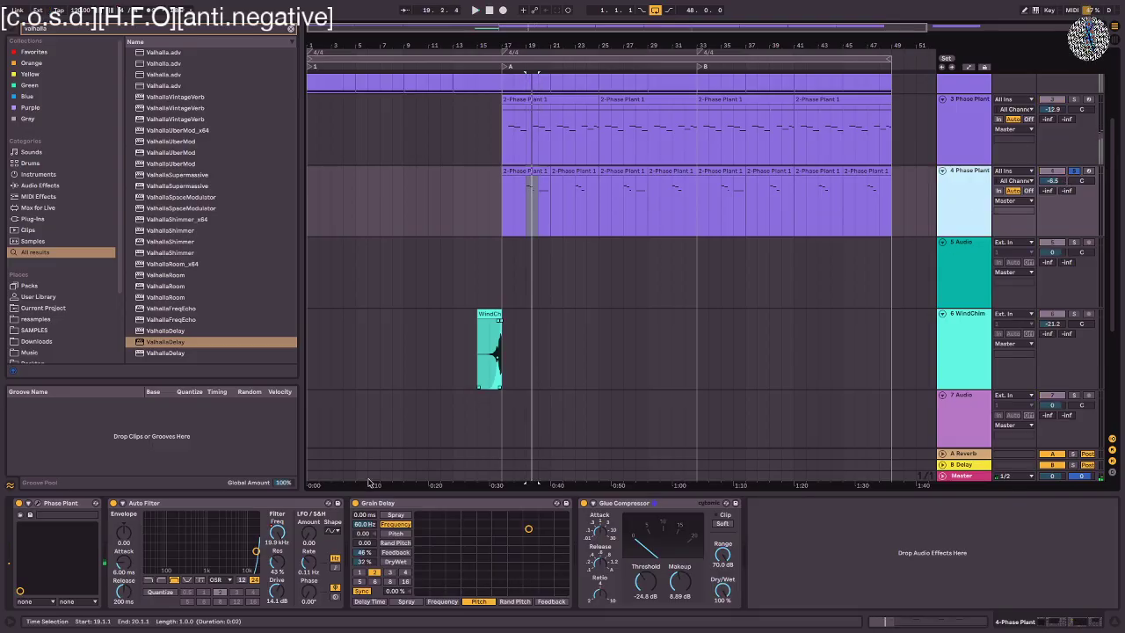
- Show automation and lower the 4-Phase Plant Auto Filter frequency to 1.71 kHz across bars 17–49, and play it back
key(a)
drag(503, 219, 885, 226)
drag(861, 181, 864, 201)
key(space)
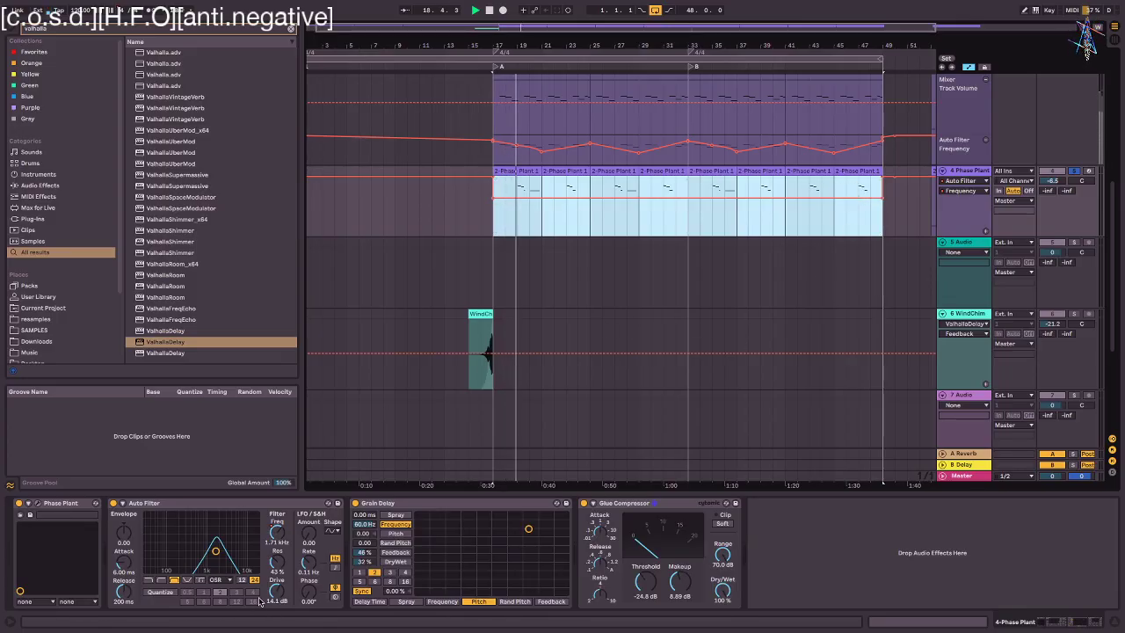
- Raise the 4-Phase Plant Auto Filter drive to 20.4 dB, switch its slope to 12 dB, and replay the section
drag(277, 591, 276, 574)
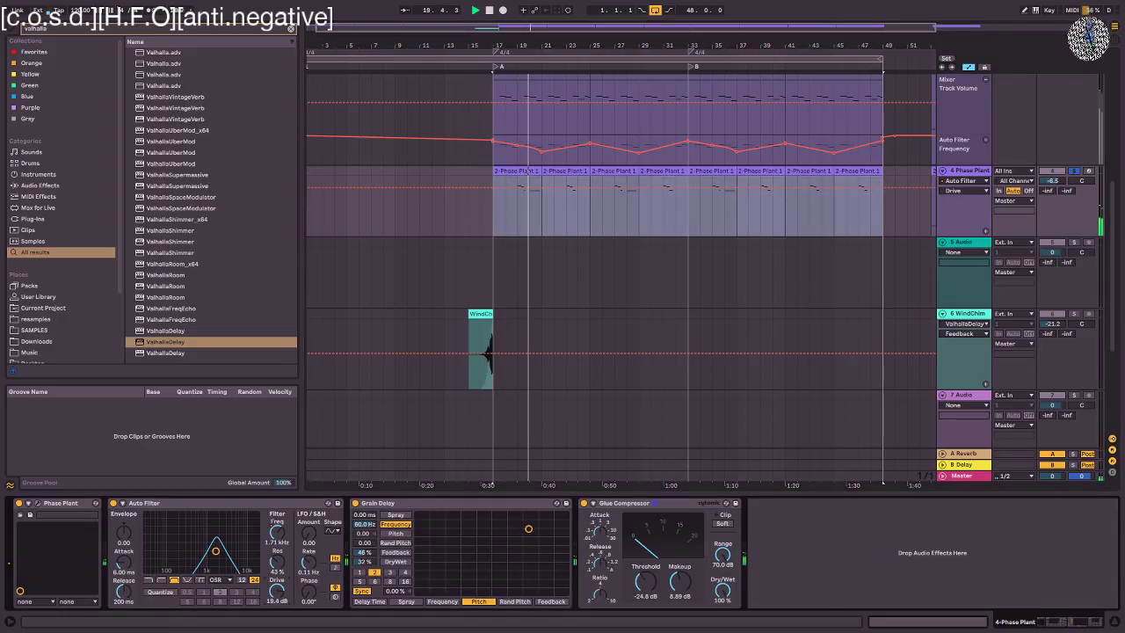
click(242, 581)
key(space)
key(space)
- Shape the 4-Phase Plant filter frequency automation to hold until bar 19, dip at bar 20 and rise sharply to bar 21
click(277, 532)
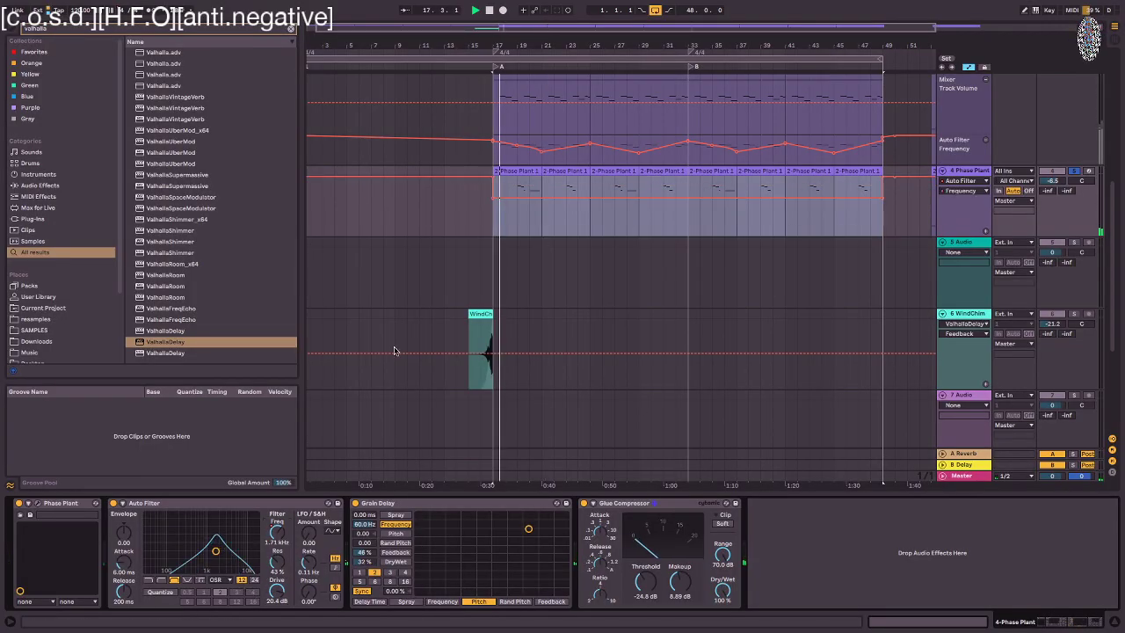
click(517, 198)
drag(541, 199, 500, 217)
key(space)
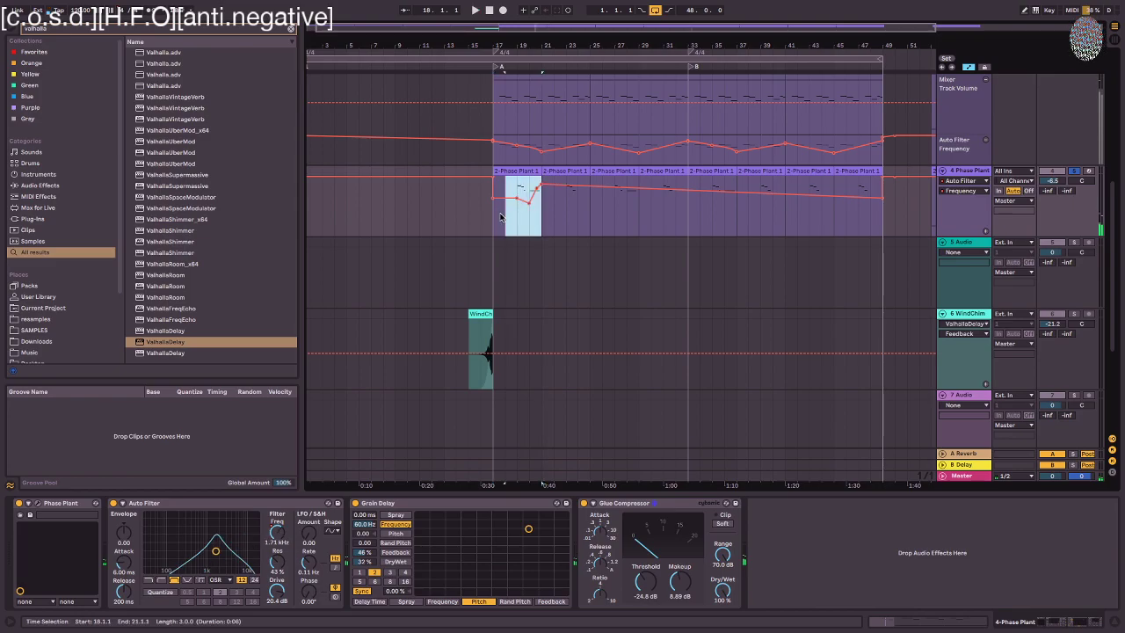
- Duplicate the first clip's filter frequency automation shape across the remaining 4-Phase Plant clips up to bar 49
key(ctrl+d)
key(ctrl+d)
key(ctrl+d)
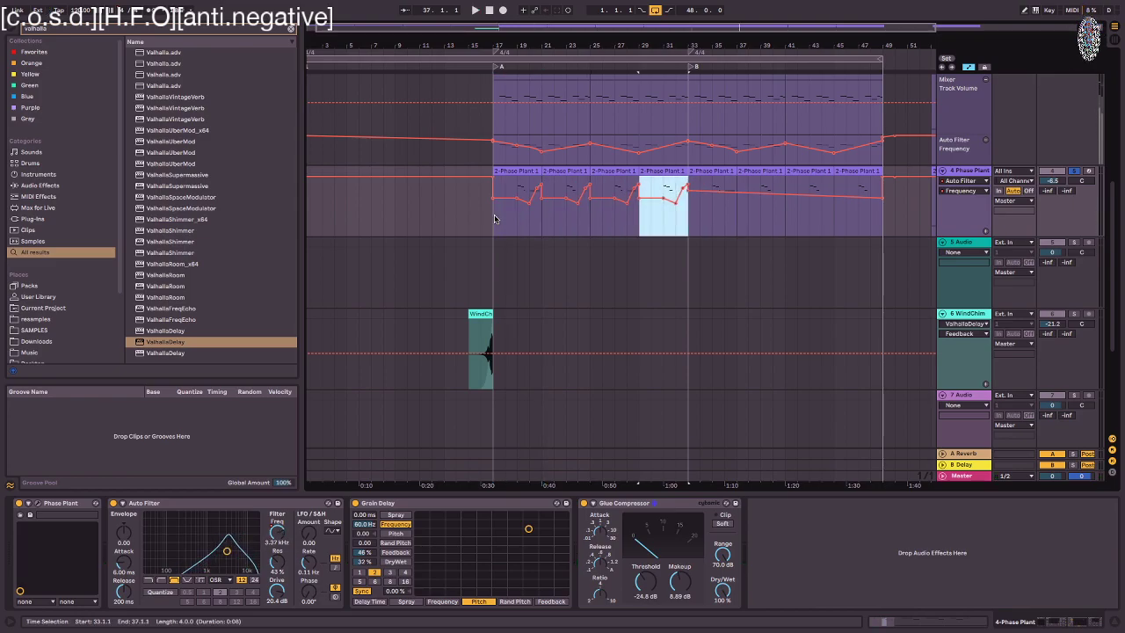
shift+click(491, 228)
key(ctrl+d)
click(505, 229)
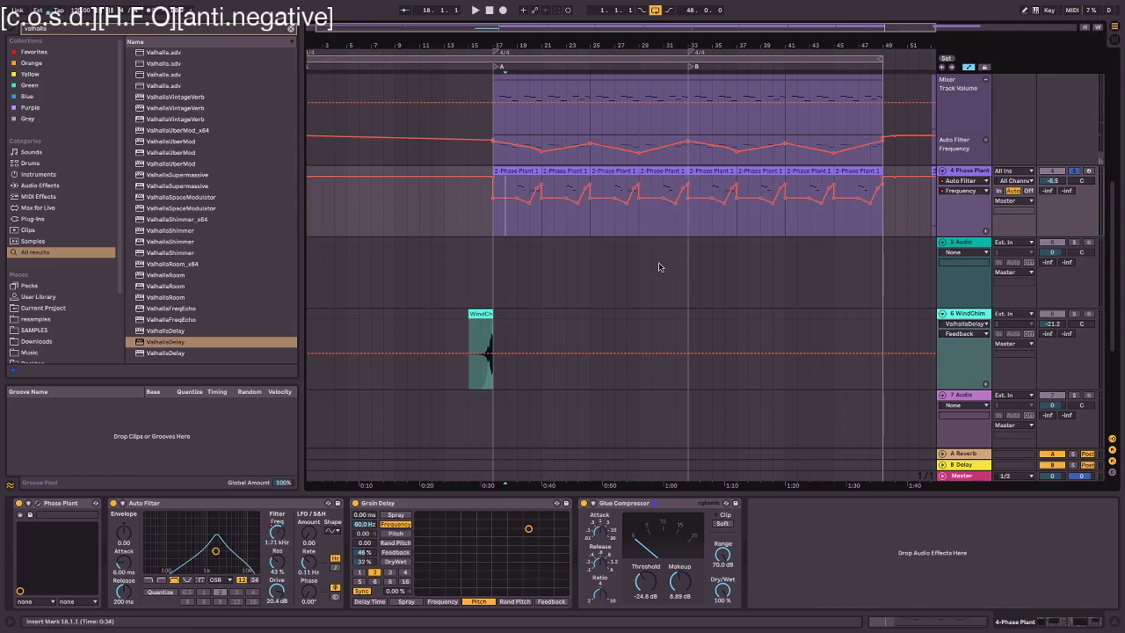
- Turn off solo on the 4-Phase Plant track and play the full mix from bar 19
click(674, 246)
scroll(1062, 183, up, 1)
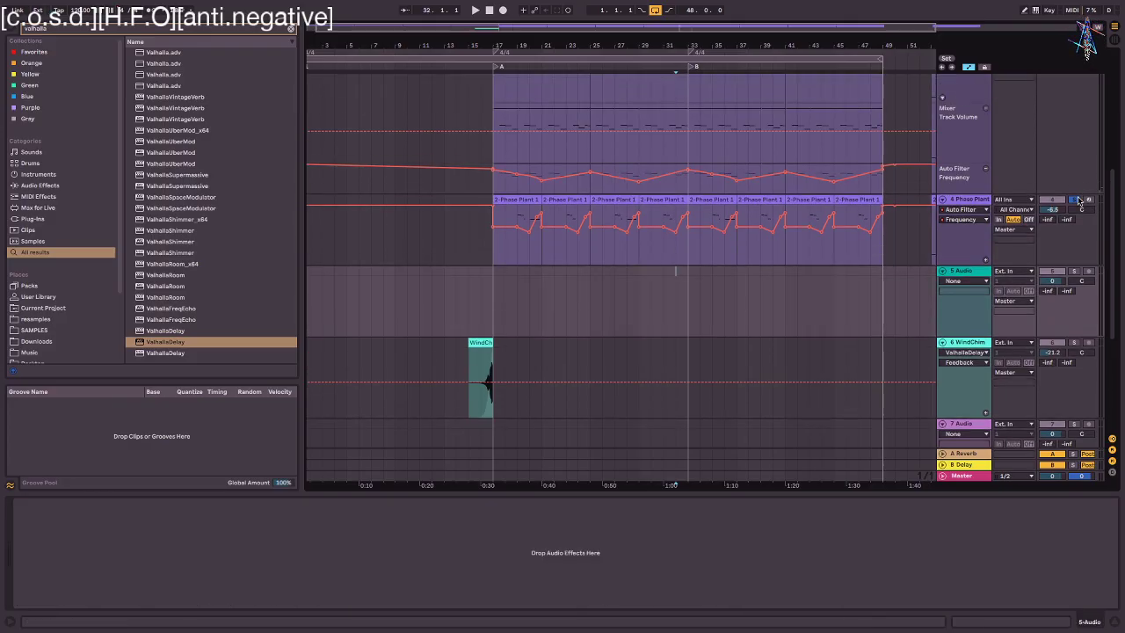
click(516, 249)
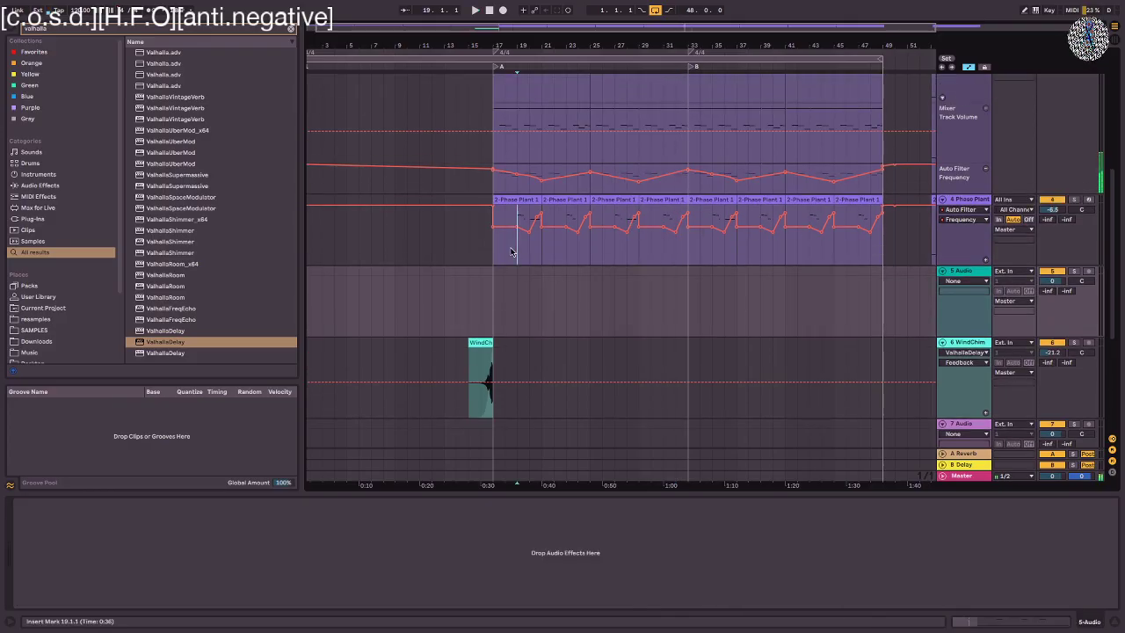
key(space)
key(space)
- Lower the 4-Phase Plant track volume to -11.6 dB and reduce its Auto Filter resonance to 17%
drag(1052, 210, 1052, 228)
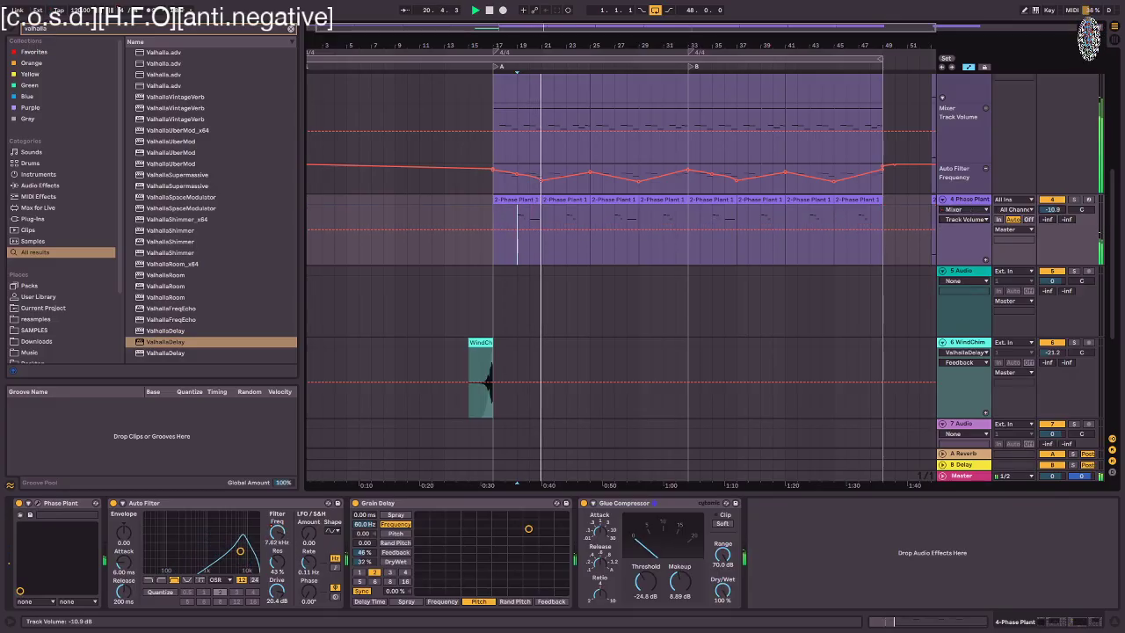
scroll(615, 158, down, 1)
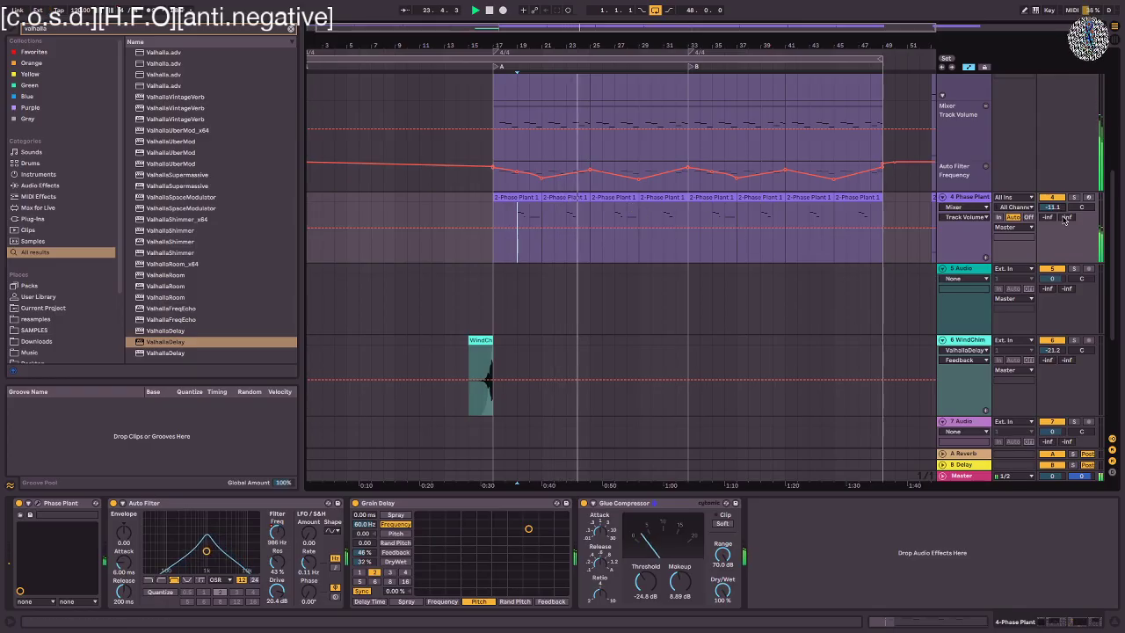
drag(1061, 211, 1061, 215)
mouse_move(226, 551)
mouse_down()
mouse_move(242, 547)
mouse_move(217, 550)
mouse_move(216, 562)
mouse_up()
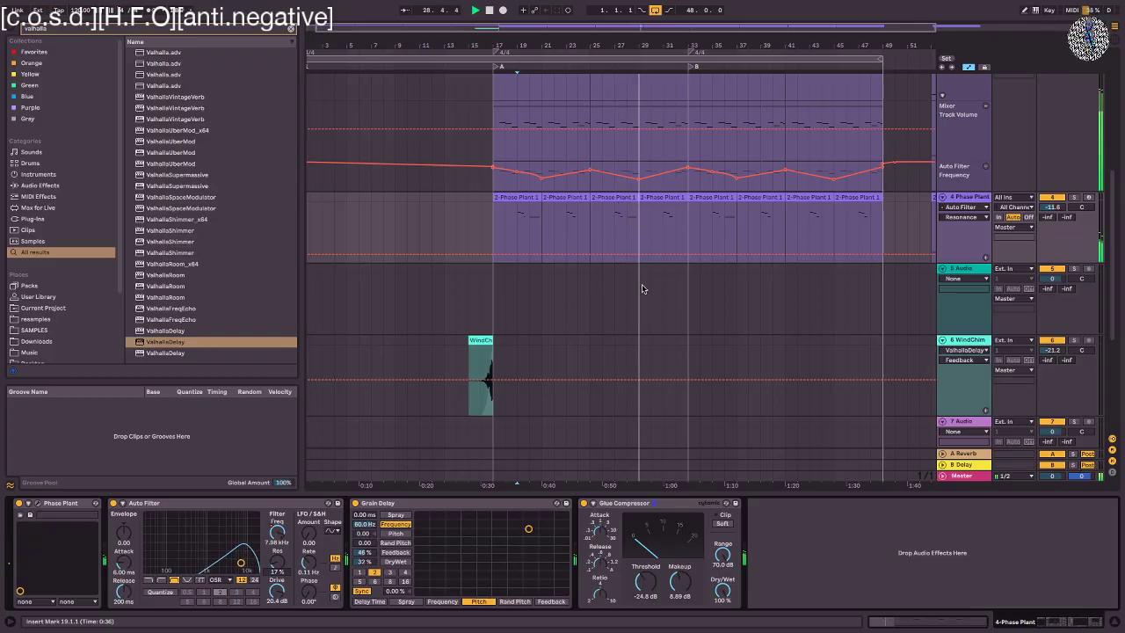
- Reshape the dip before bar 33 in the 2-Phase Plant filter frequency automation, raising its low point slightly
scroll(646, 286, up, 5)
click(675, 204)
mouse_move(675, 204)
mouse_down()
mouse_move(688, 187)
mouse_move(670, 208)
mouse_up()
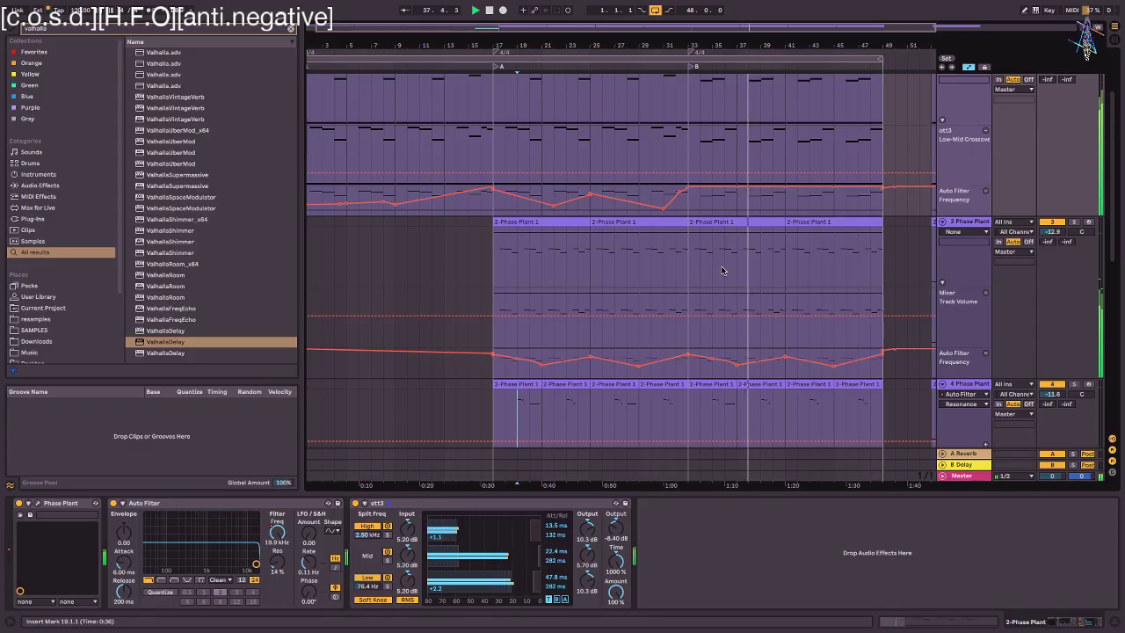
drag(663, 208, 663, 201)
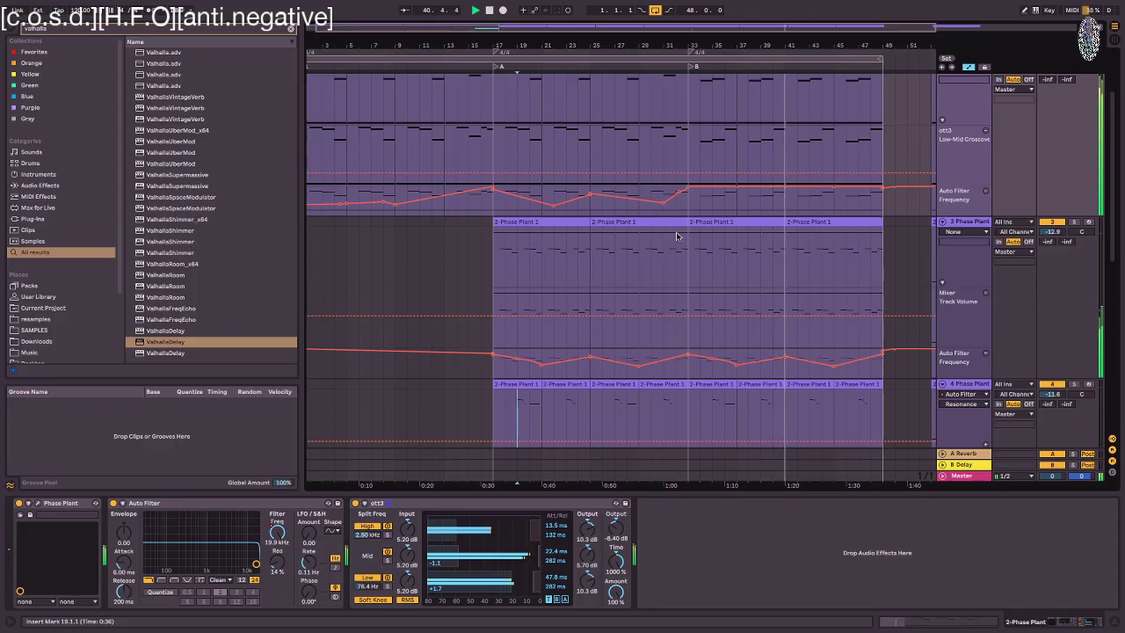
scroll(698, 240, up, 3)
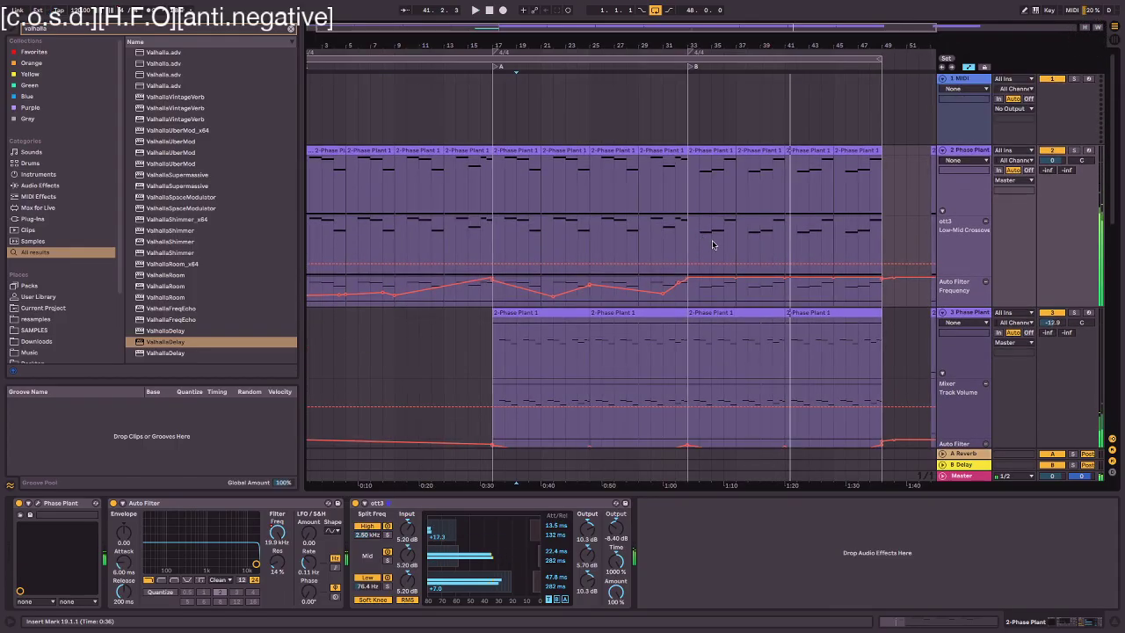
- Stop playback, hide the automation lanes and play the arrangement from bar 32
scroll(713, 245, down, 1)
scroll(712, 245, right, 6)
key(space)
drag(531, 127, 550, 150)
key(a)
click(533, 156)
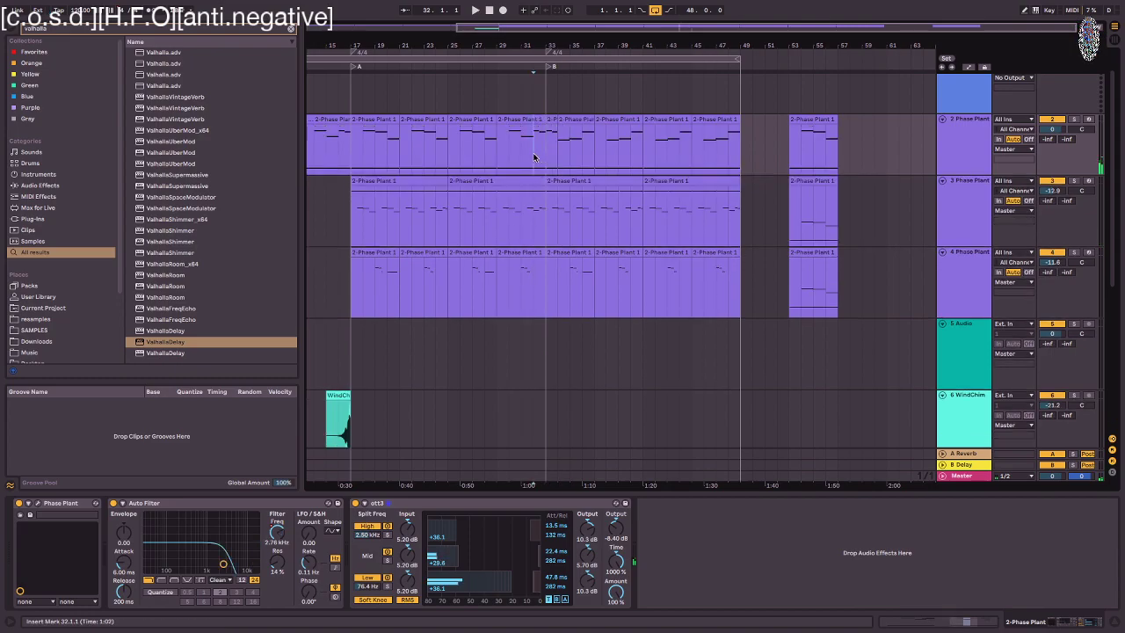
key(space)
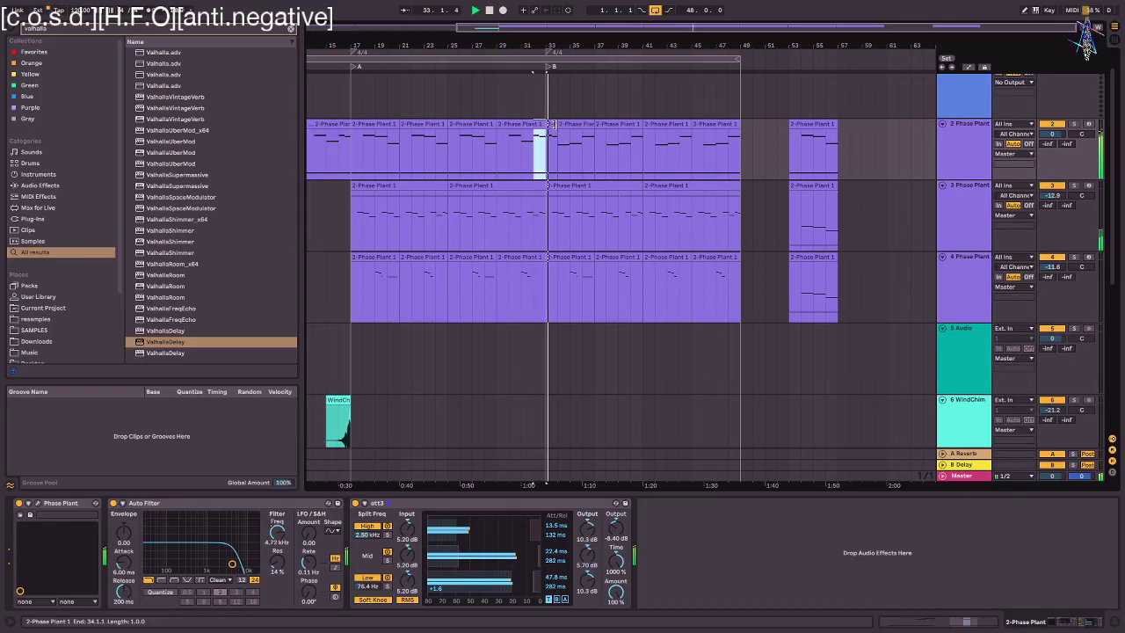
- Extend the start of the 2-Phase Plant clip at bar 34 back to bar 33, covering the short clip before it
mouse_move(551, 124)
mouse_down()
mouse_move(600, 133)
mouse_move(546, 127)
mouse_up()
scroll(557, 146, left, 1)
scroll(559, 150, down, 1)
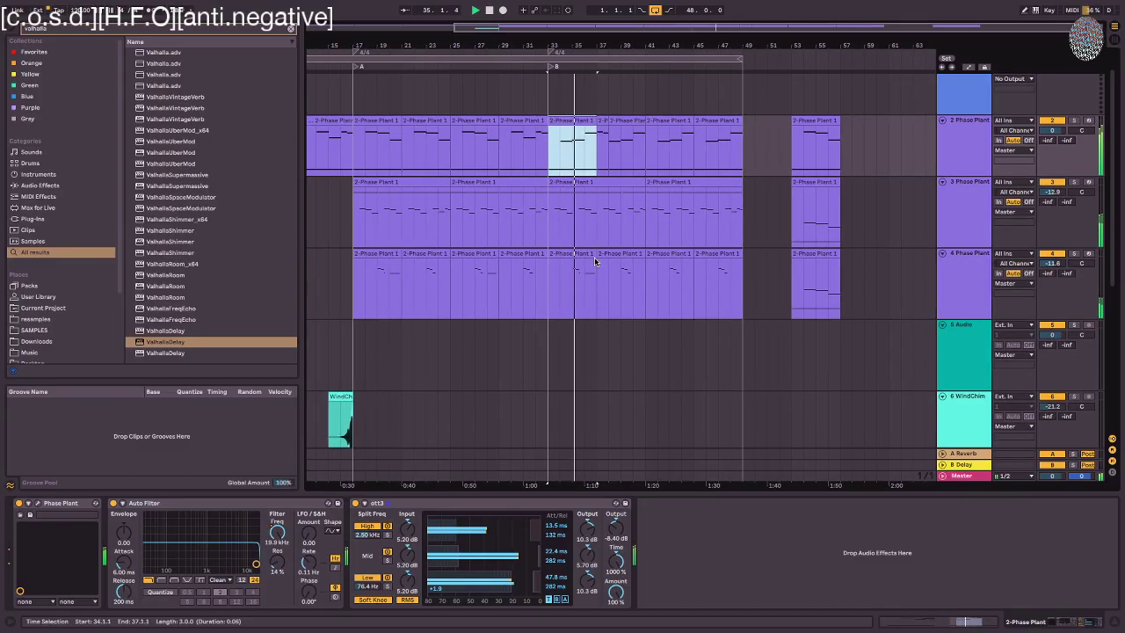
- Stop playback and open the 2-Phase Plant clips between bars 37 and 41 for note editing
click(626, 120)
shift+click(572, 119)
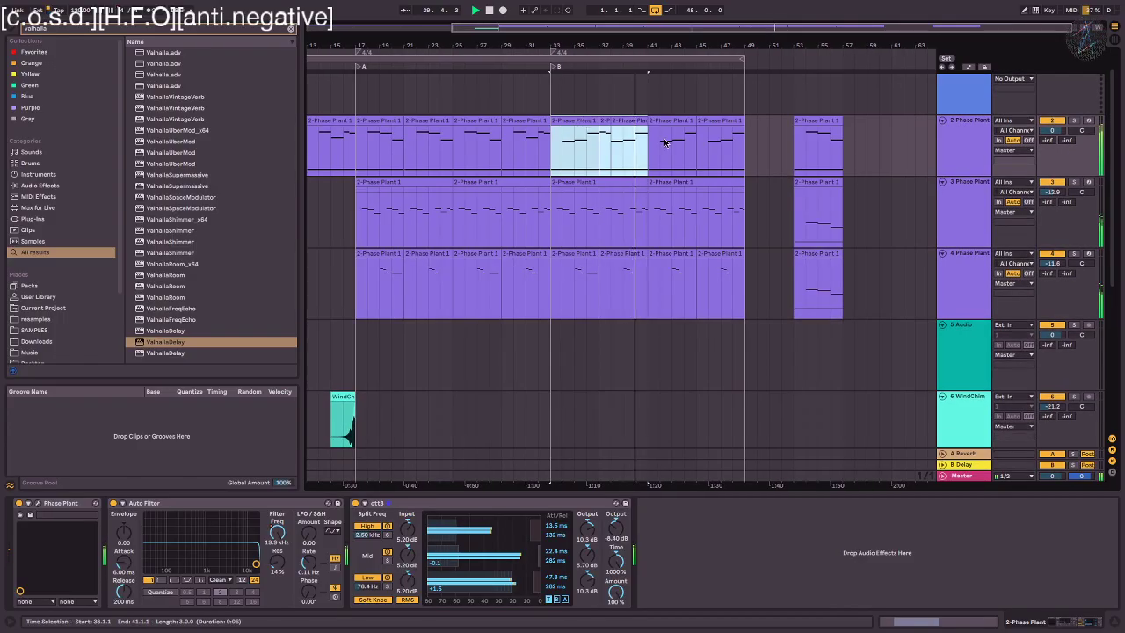
click(597, 121)
click(623, 121)
click(604, 121)
key(space)
scroll(605, 122, left, 1)
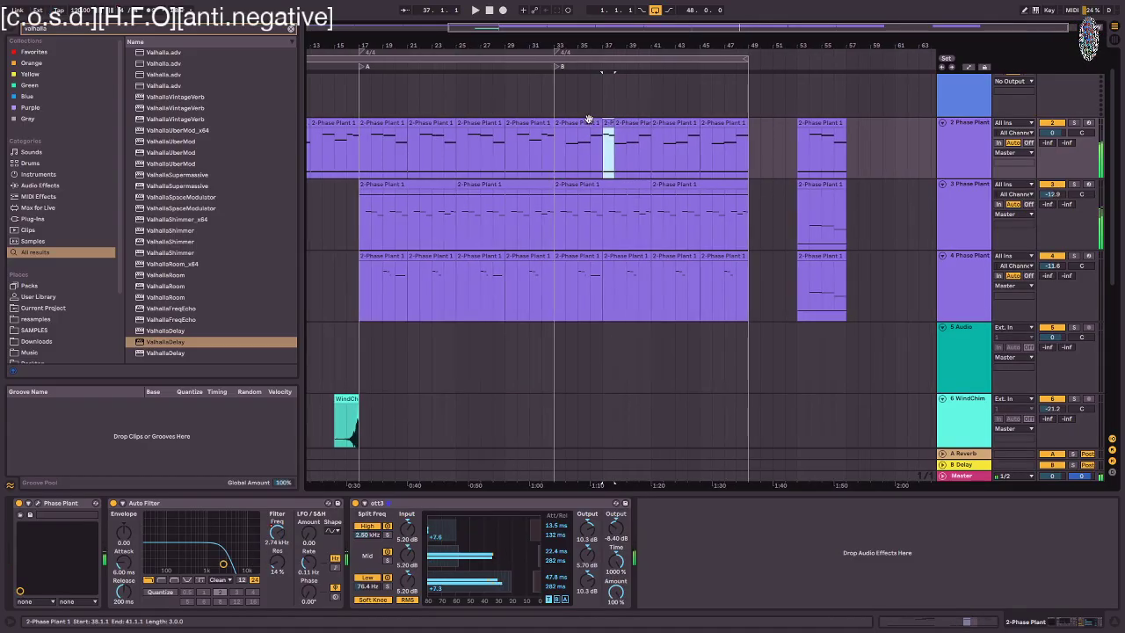
double_click(626, 124)
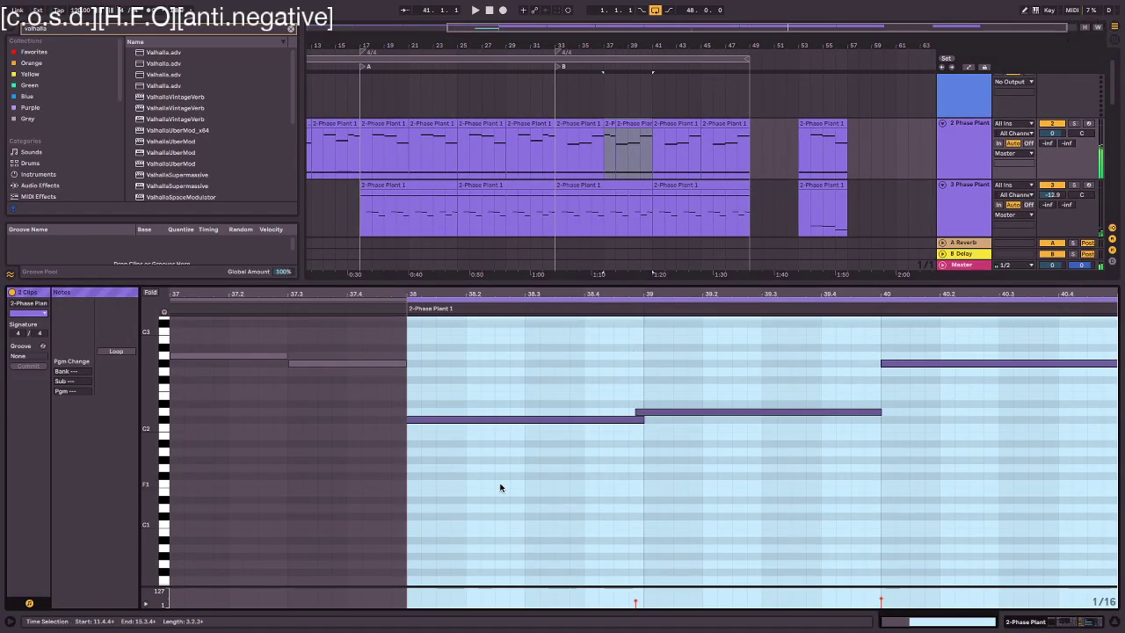
click(419, 538)
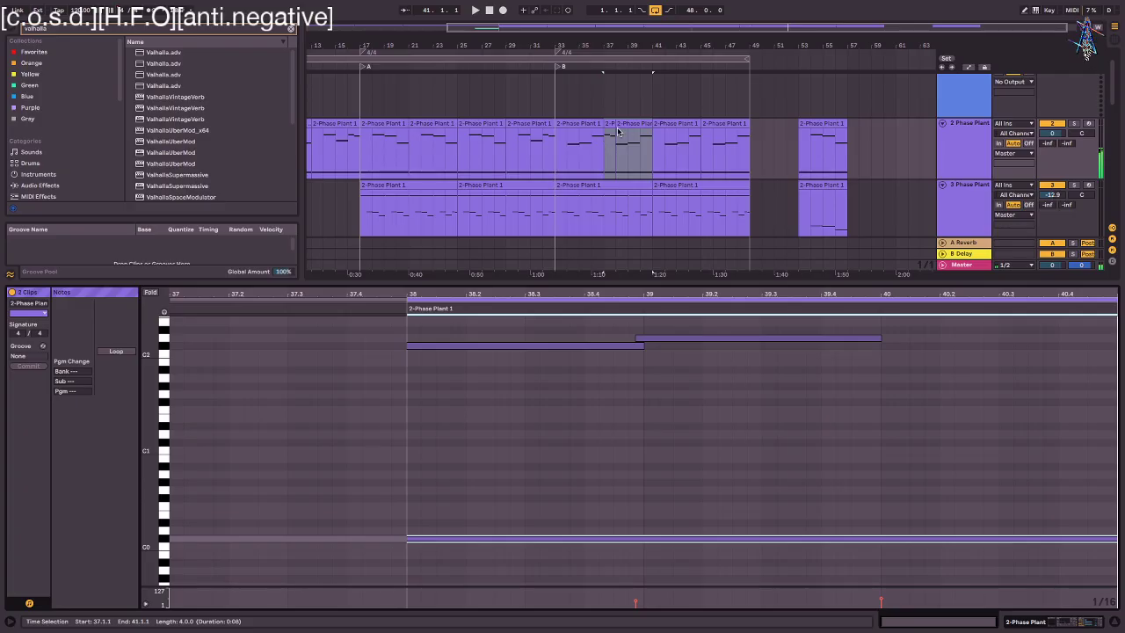
- Consolidate the two 2-Phase Plant clips between bars 37 and 41 into one clip and close its note view
scroll(608, 122, left, 2)
scroll(608, 122, left, 1)
key(ctrl+j)
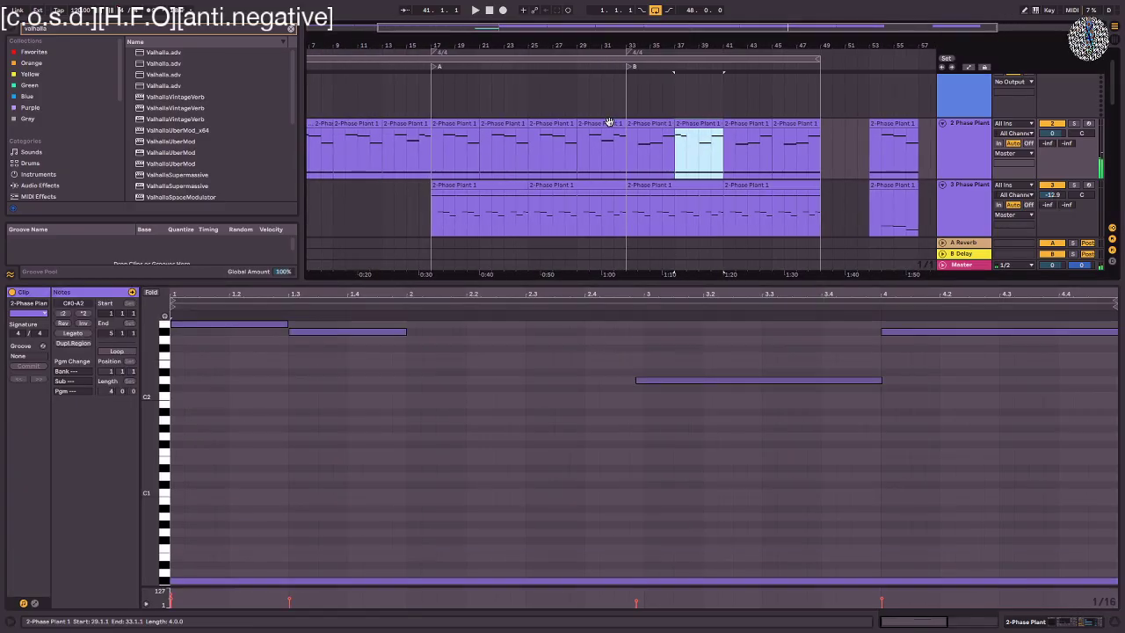
scroll(751, 437, down, 2)
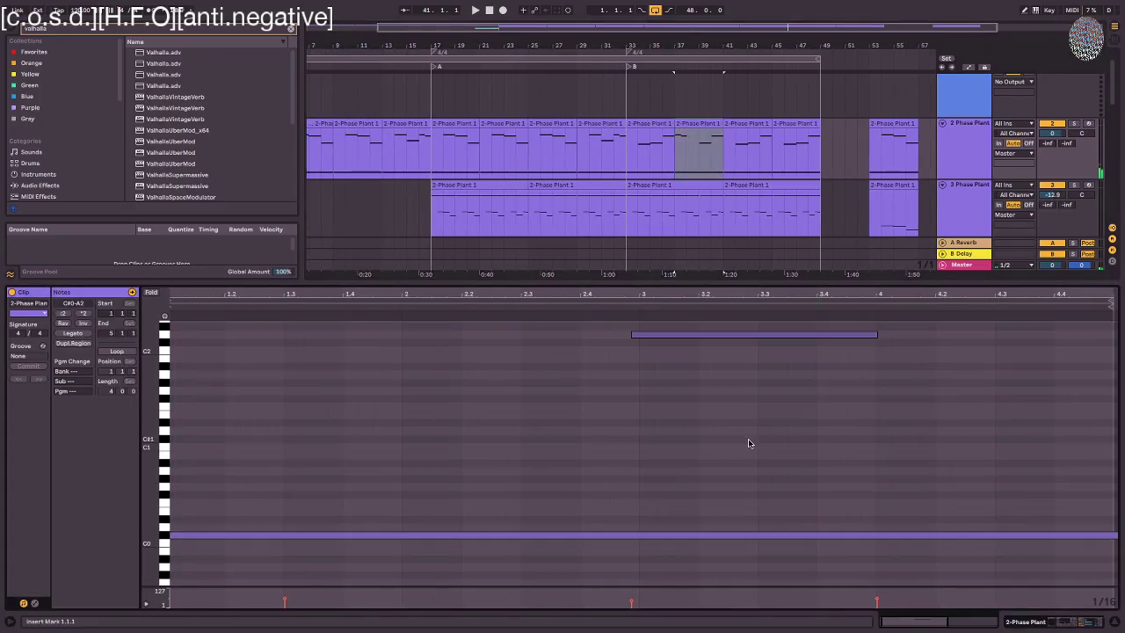
key(shift+Tab)
drag(700, 122, 708, 131)
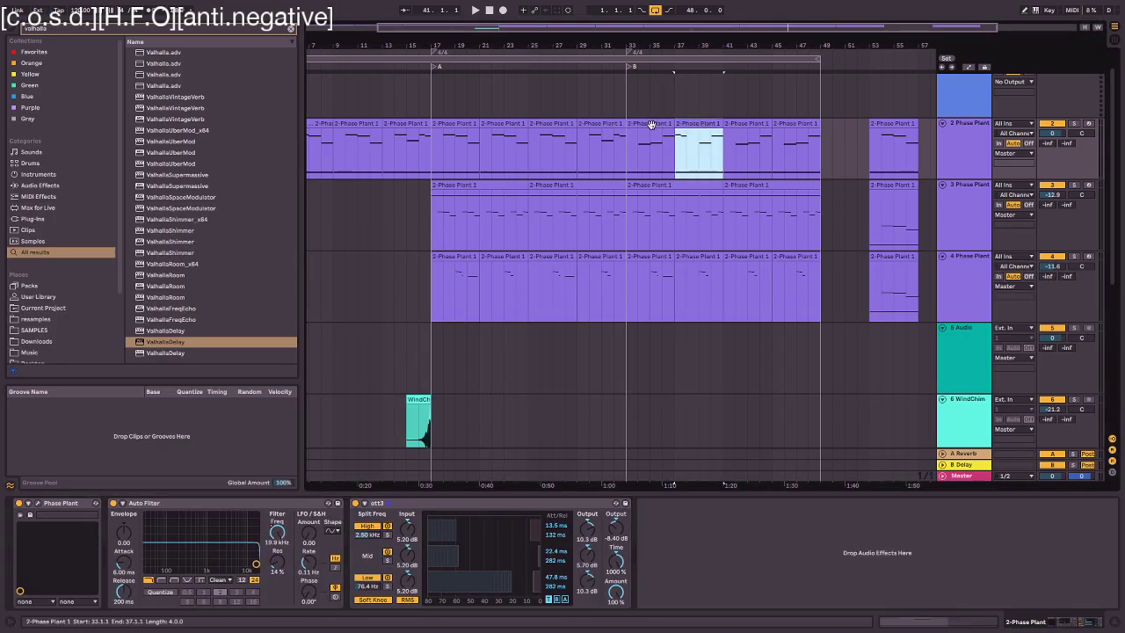
- Duplicate the section B clips on the 2-Phase Plant track forward up to bar 49
click(608, 138)
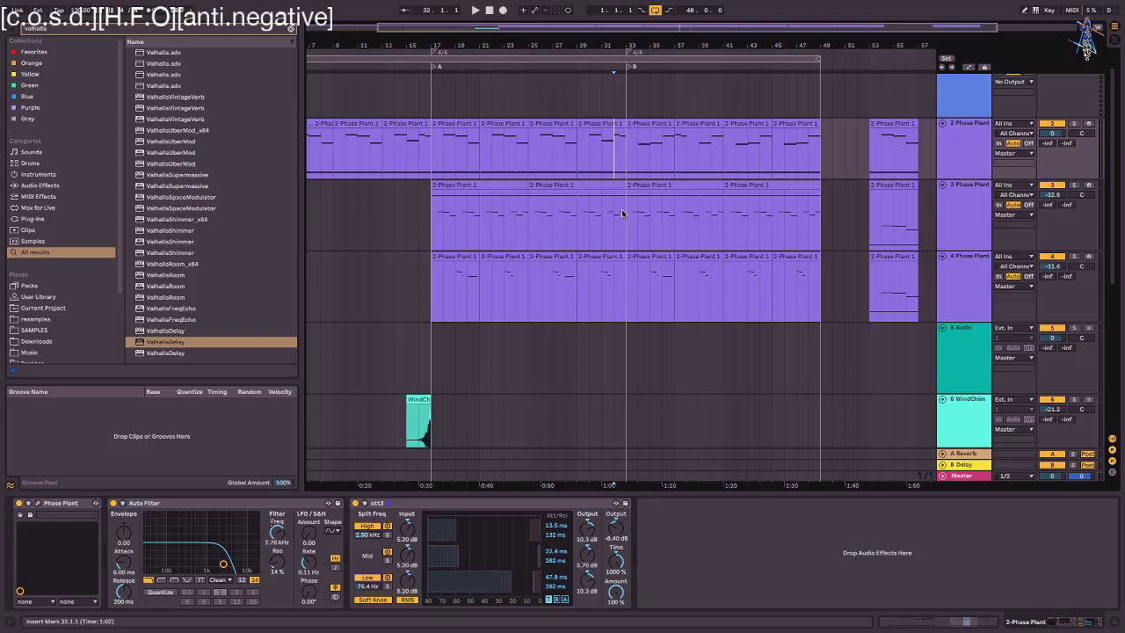
click(690, 122)
shift+click(648, 125)
key(ctrl+d)
click(665, 133)
click(678, 122)
key(ctrl+d)
click(637, 149)
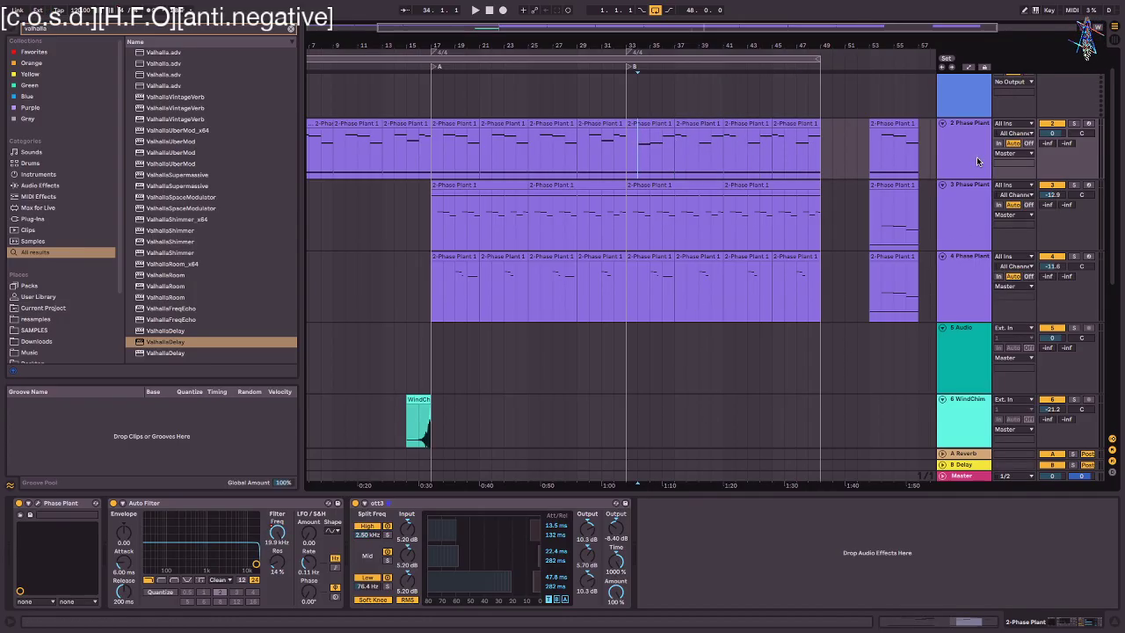
scroll(606, 313, down, 2)
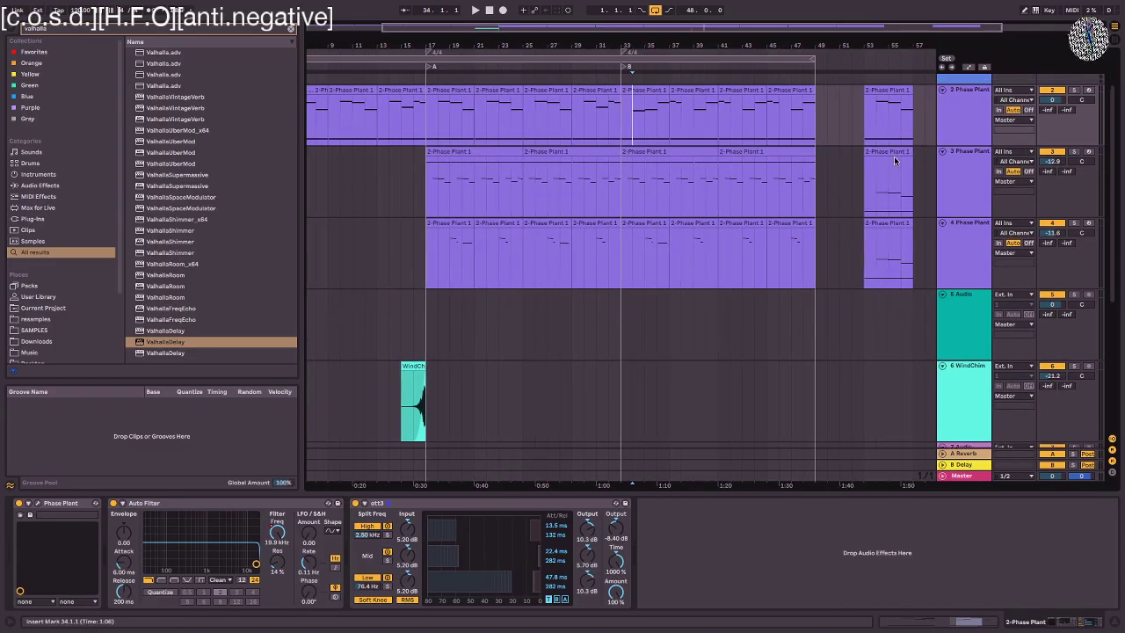
click(943, 146)
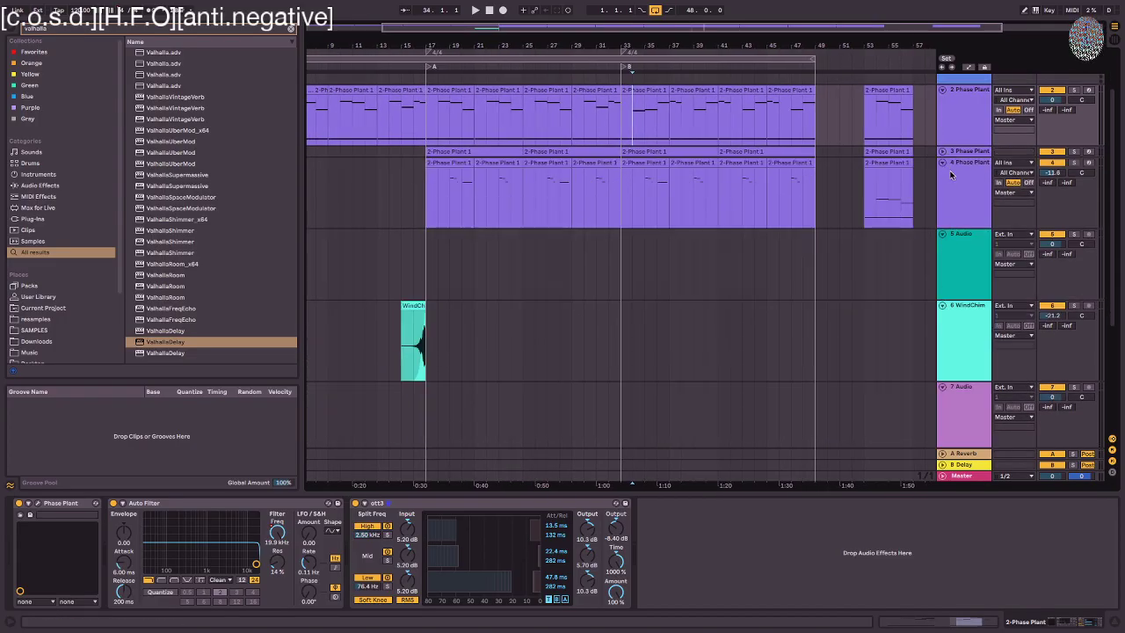
click(949, 169)
click(674, 164)
click(647, 174)
click(647, 164)
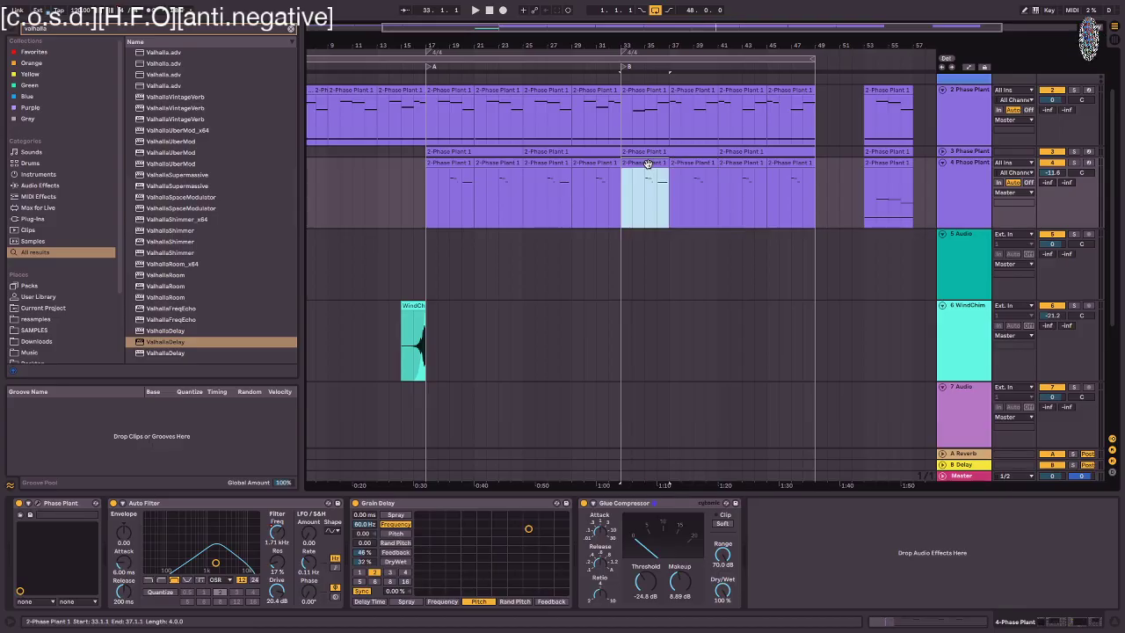
click(769, 162)
click(648, 151)
click(956, 153)
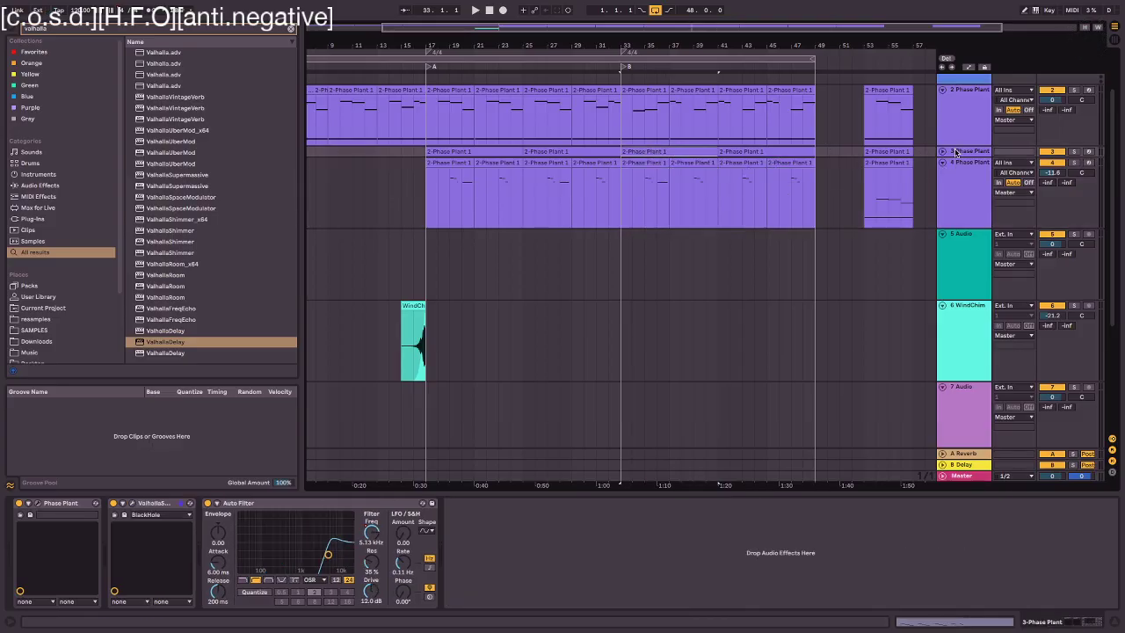
click(942, 152)
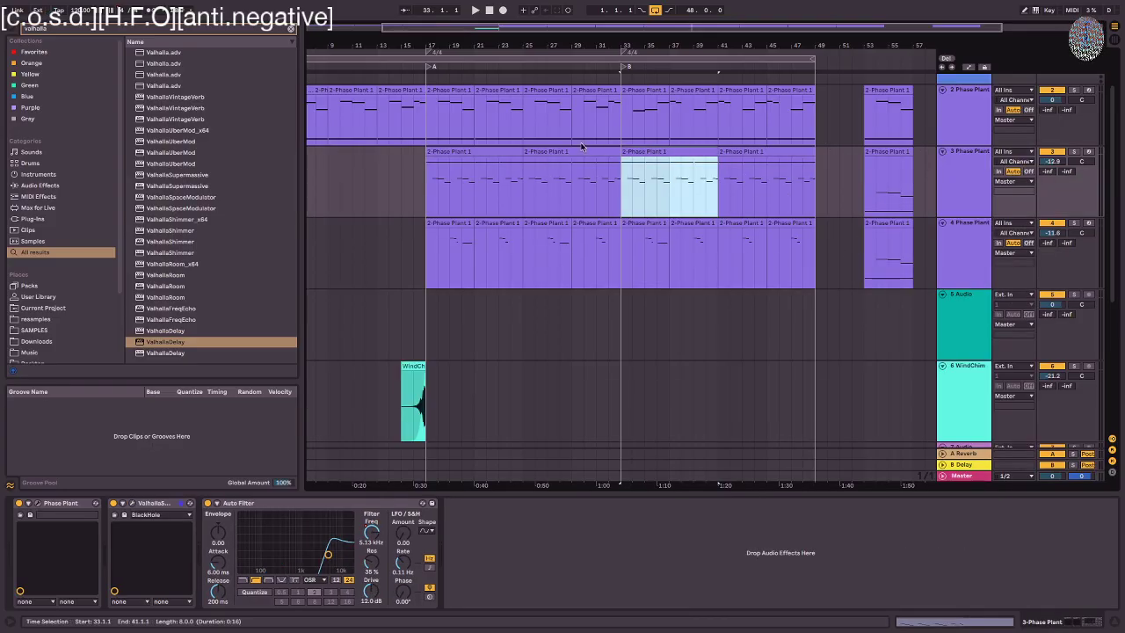
- Open the 3-Phase Plant clip at bar 33 and transpose its sustained C#7 notes down four octaves to C#3
click(665, 174)
click(665, 153)
key(shift+Tab)
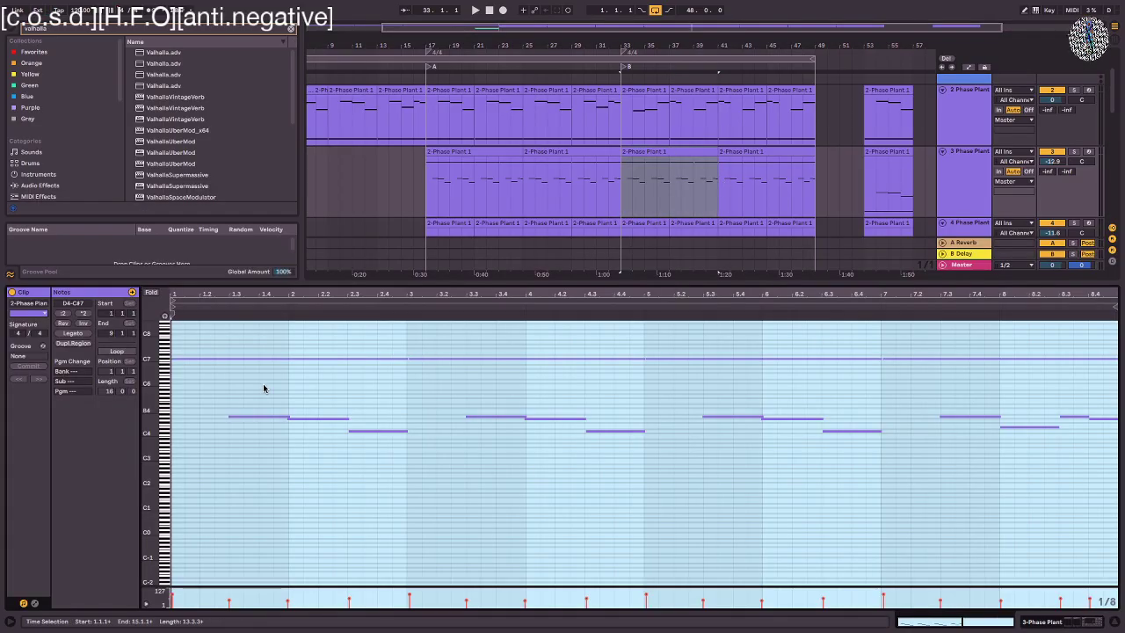
drag(264, 374, 1073, 343)
key(shift+Down)
key(shift+Down)
key(shift+Down)
key(shift+Down)
- Invert the melody notes in the 3-Phase Plant clip and transpose them down to span C#4 to G#4
drag(243, 385, 1118, 442)
click(85, 324)
key(Down)
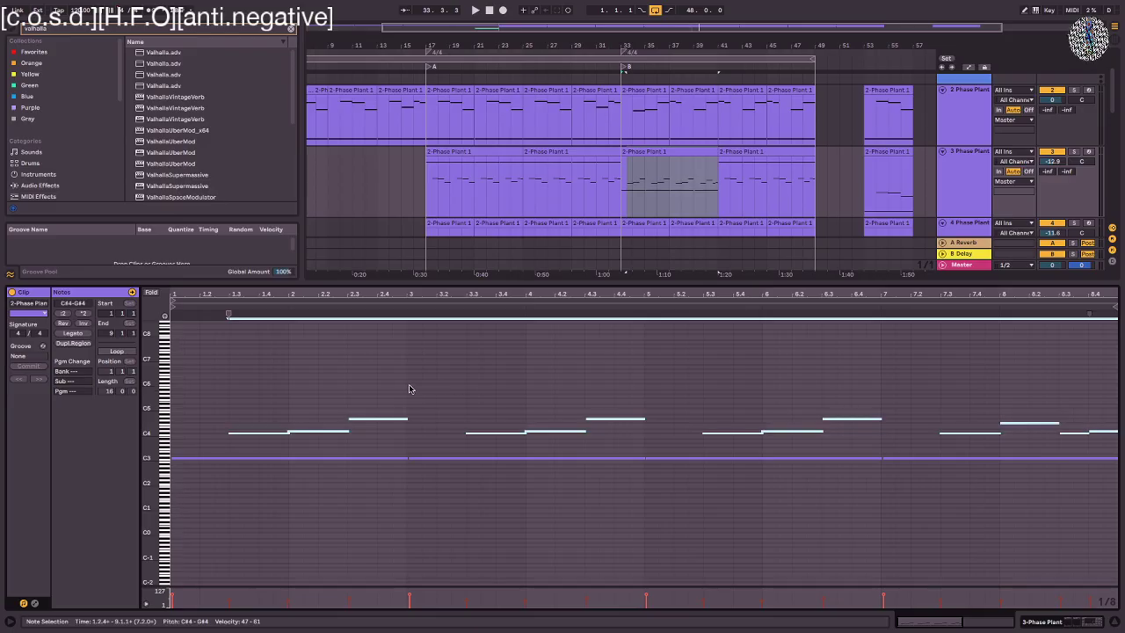
click(408, 388)
drag(262, 409, 1111, 492)
drag(213, 405, 1121, 360)
click(615, 343)
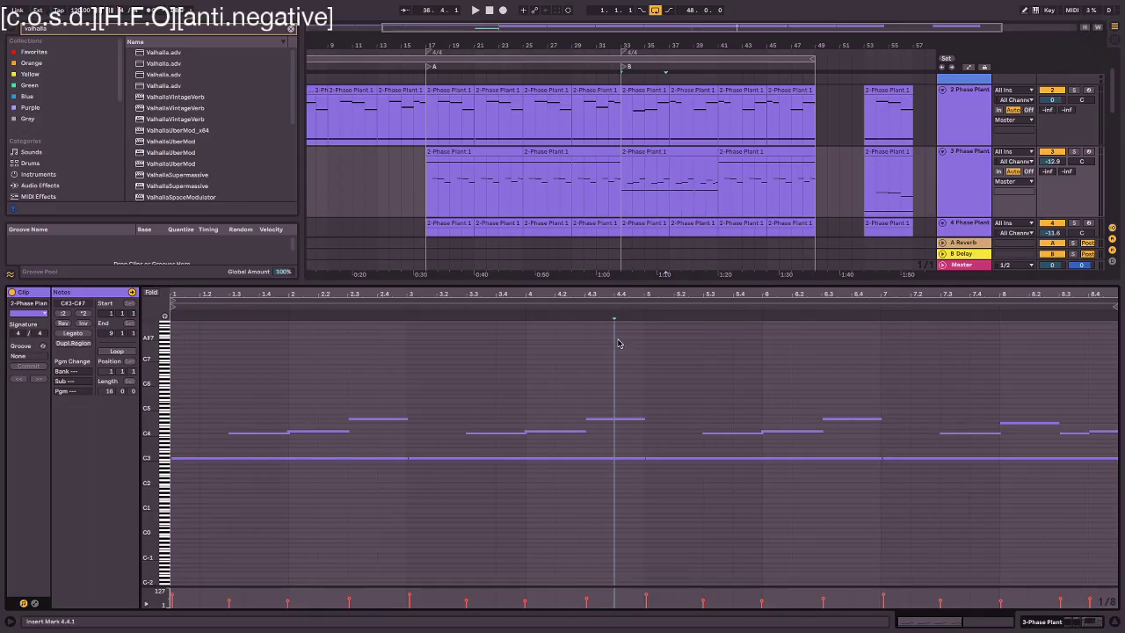
- Duplicate the edited 3-Phase Plant clip onto bars 41 to 49 and reduce the track's Auto Filter resonance to 22%
key(shift+Tab)
click(669, 150)
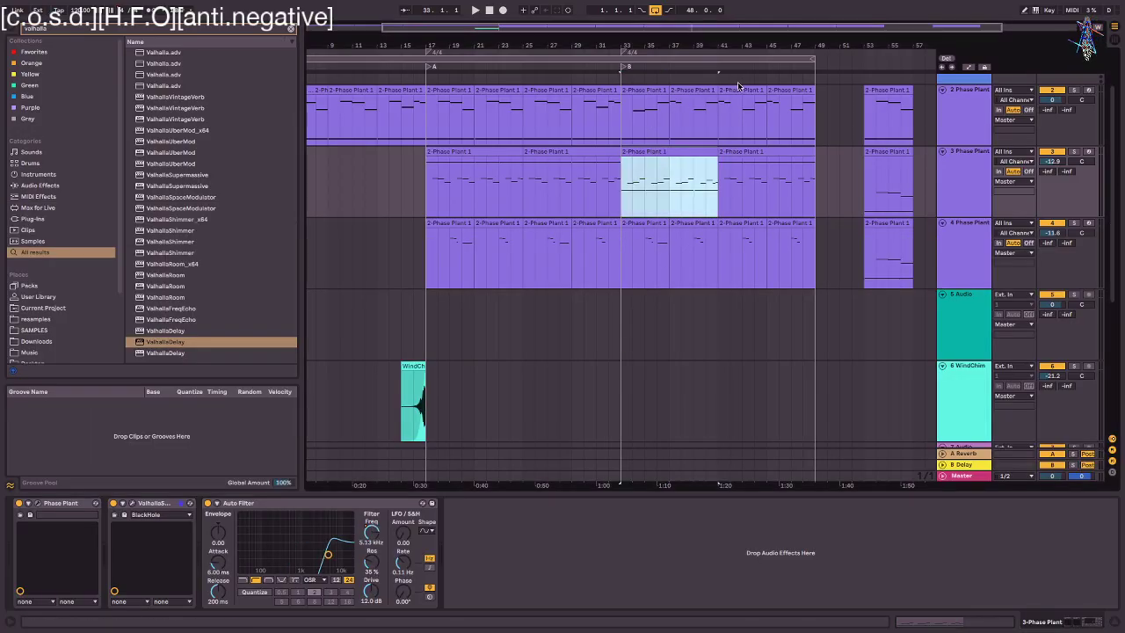
key(Right)
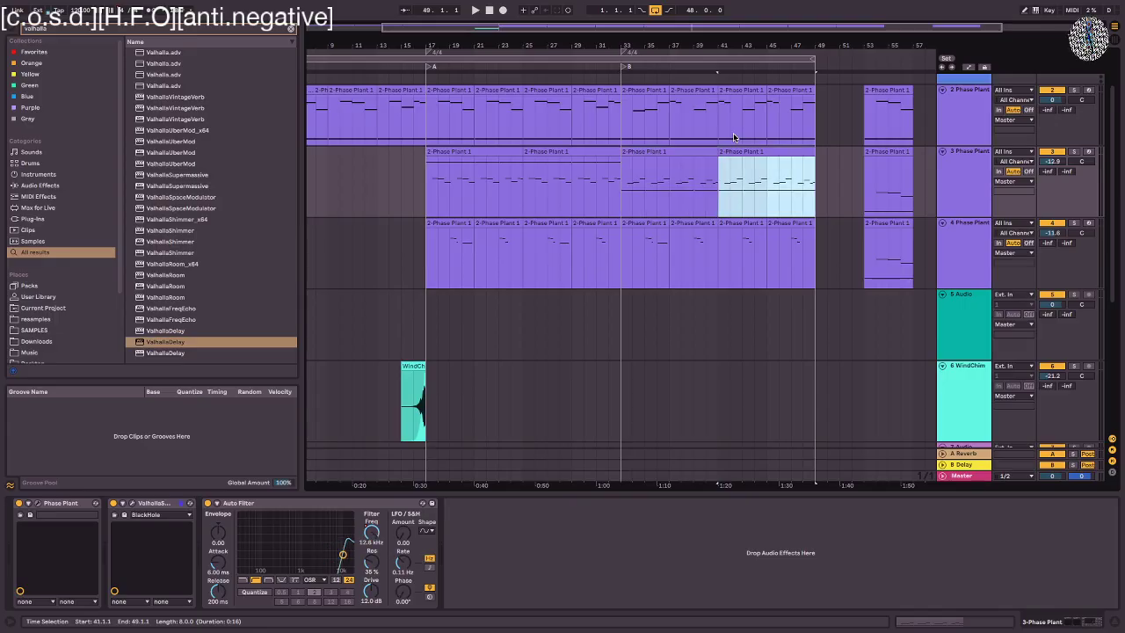
key(a)
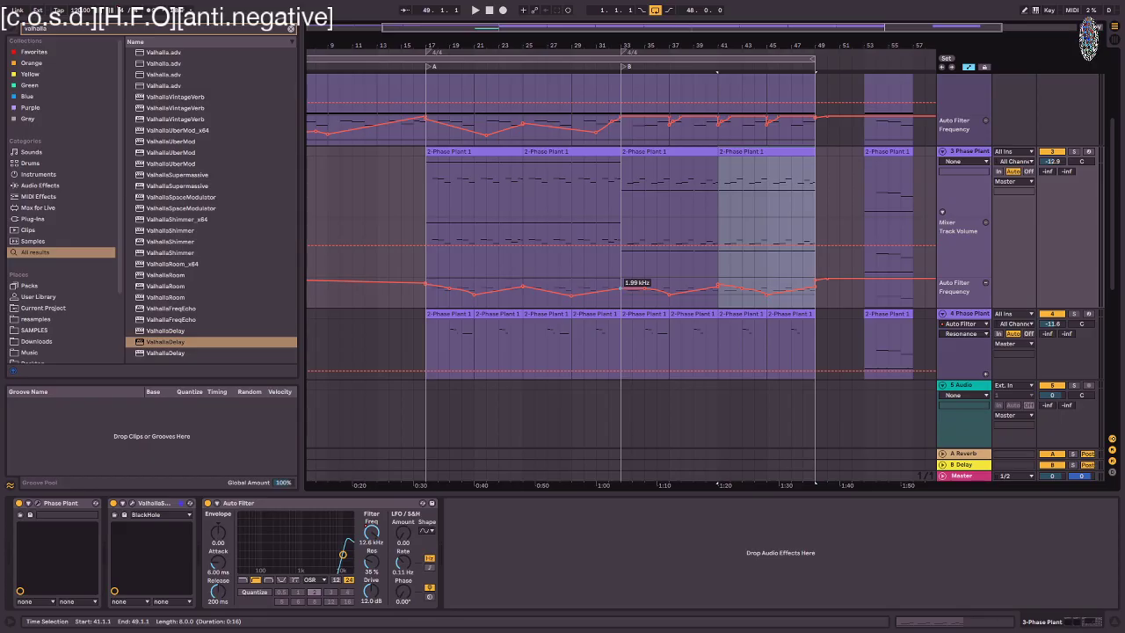
click(371, 560)
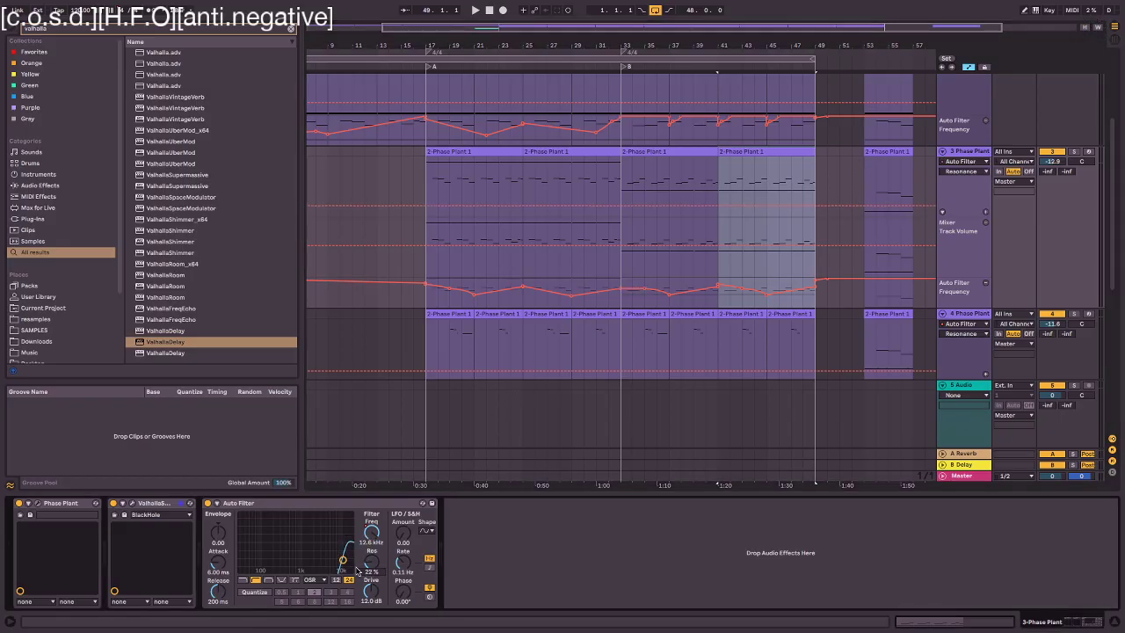
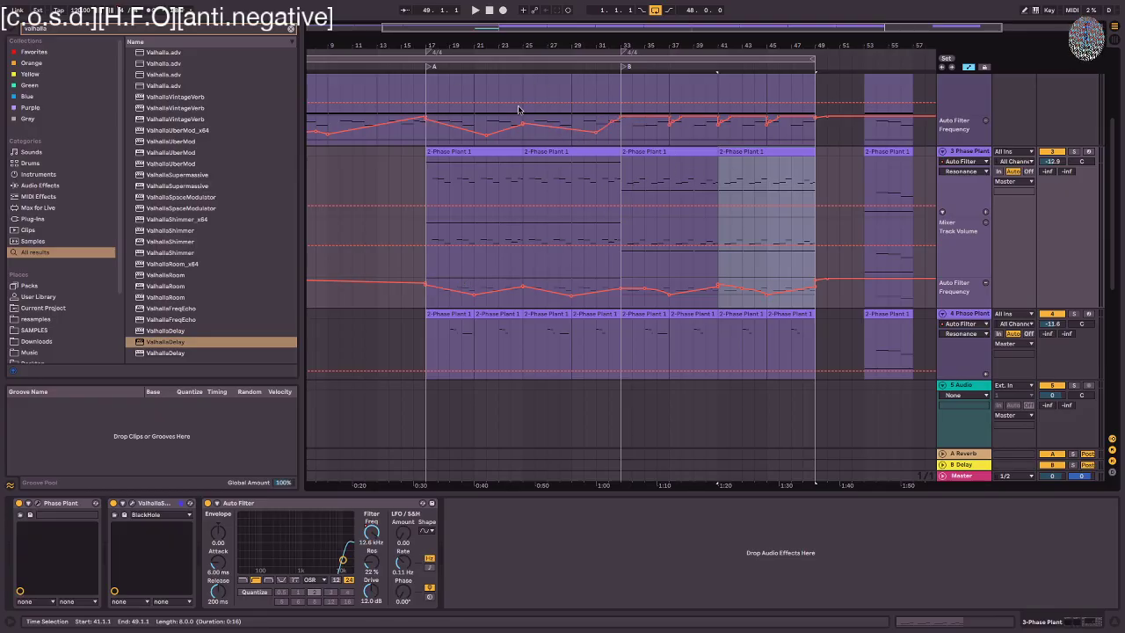
- Reshape the 2-Phase Plant filter frequency automation to fall from bar 33 to a dip at bar 37, and hide the automation lanes
scroll(564, 246, up, 4)
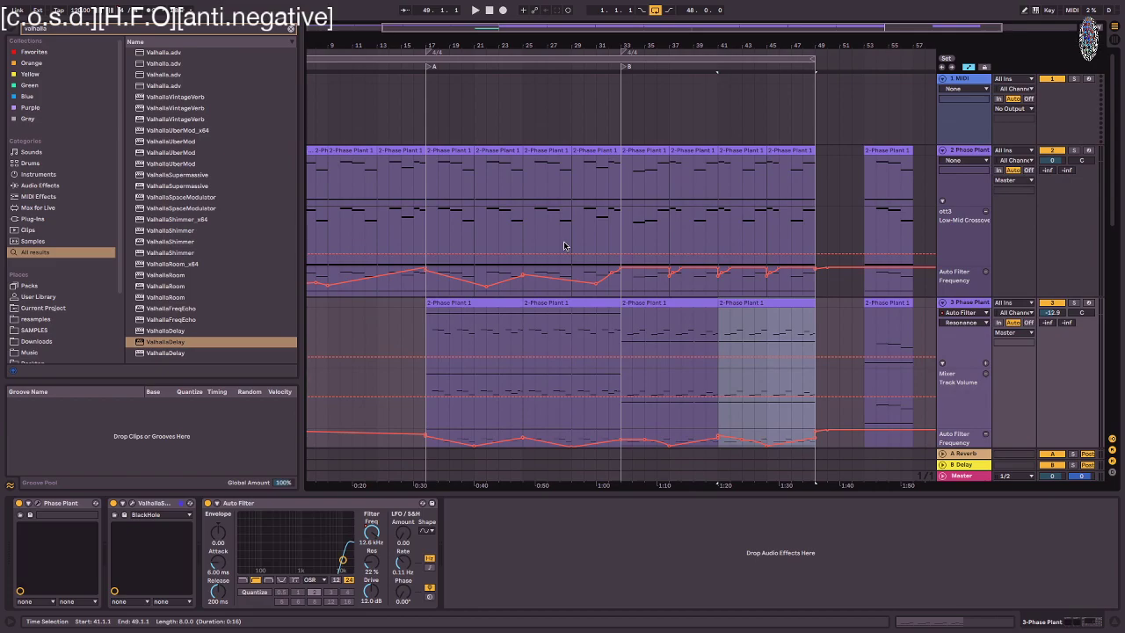
scroll(583, 187, down, 2)
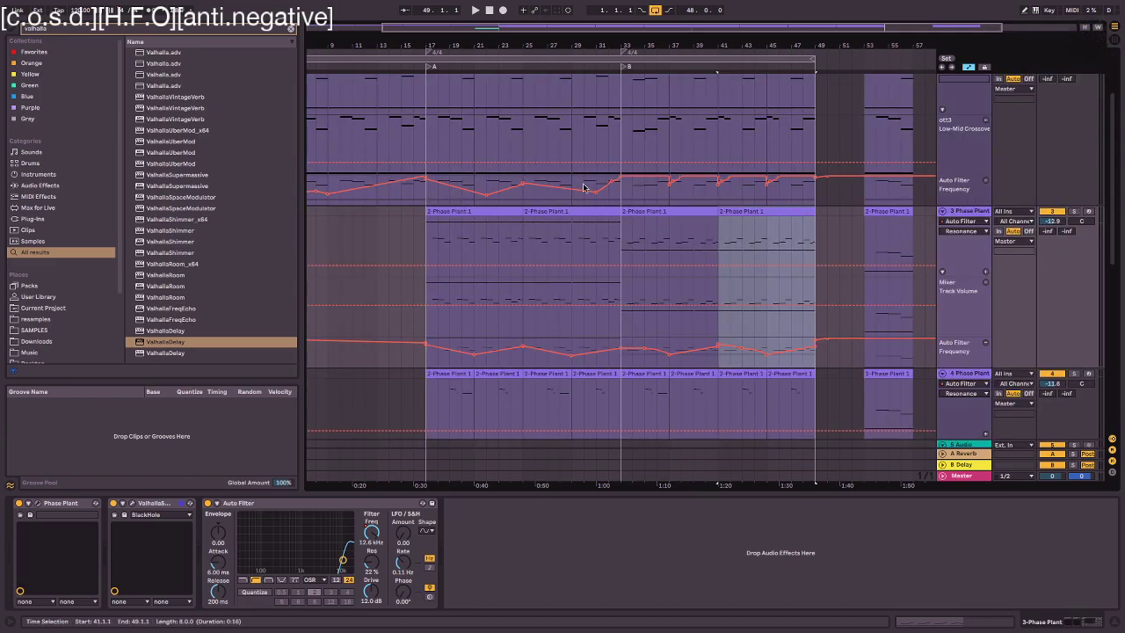
click(668, 179)
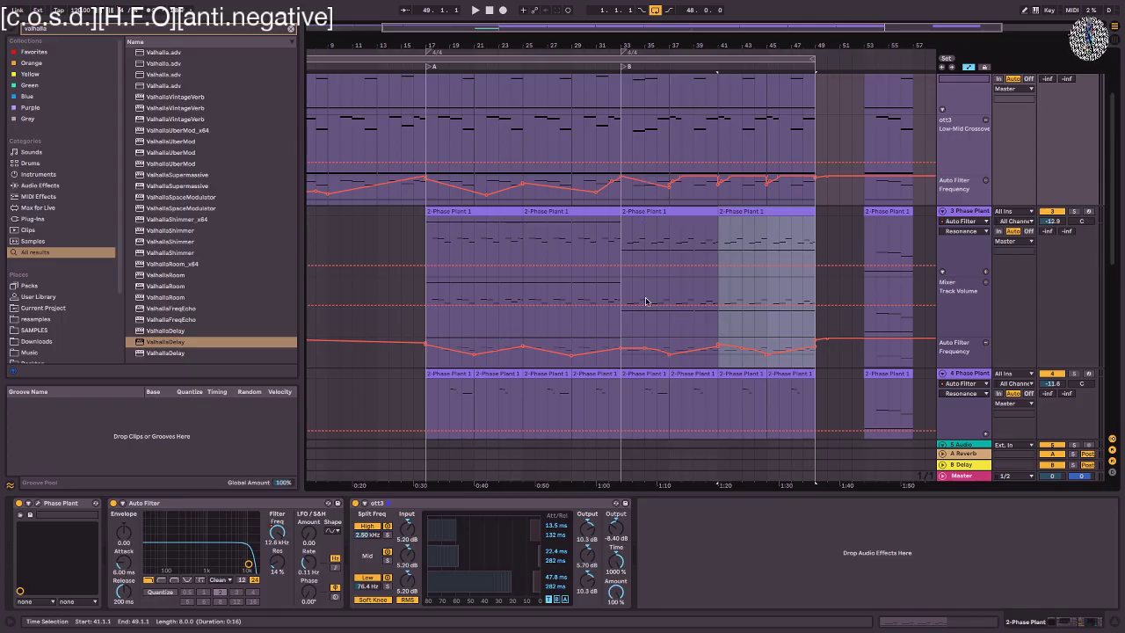
key(a)
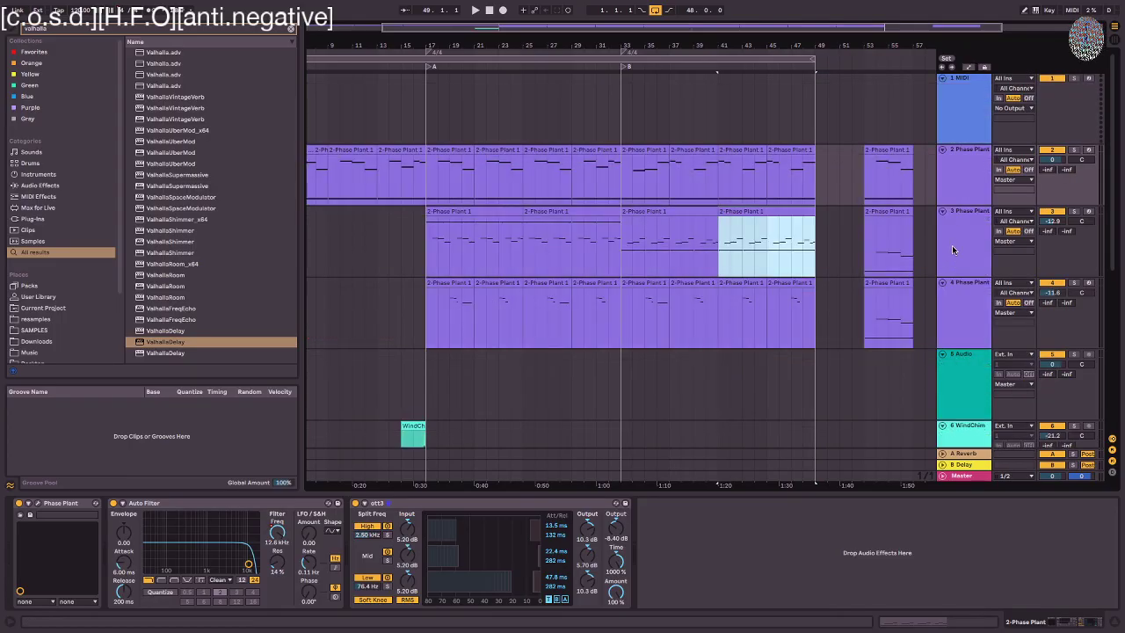
- Insert a MIDI track below the 3-Phase Plant track and search the browser for "vocal" and "choir"
click(973, 219)
key(ctrl+shift+t)
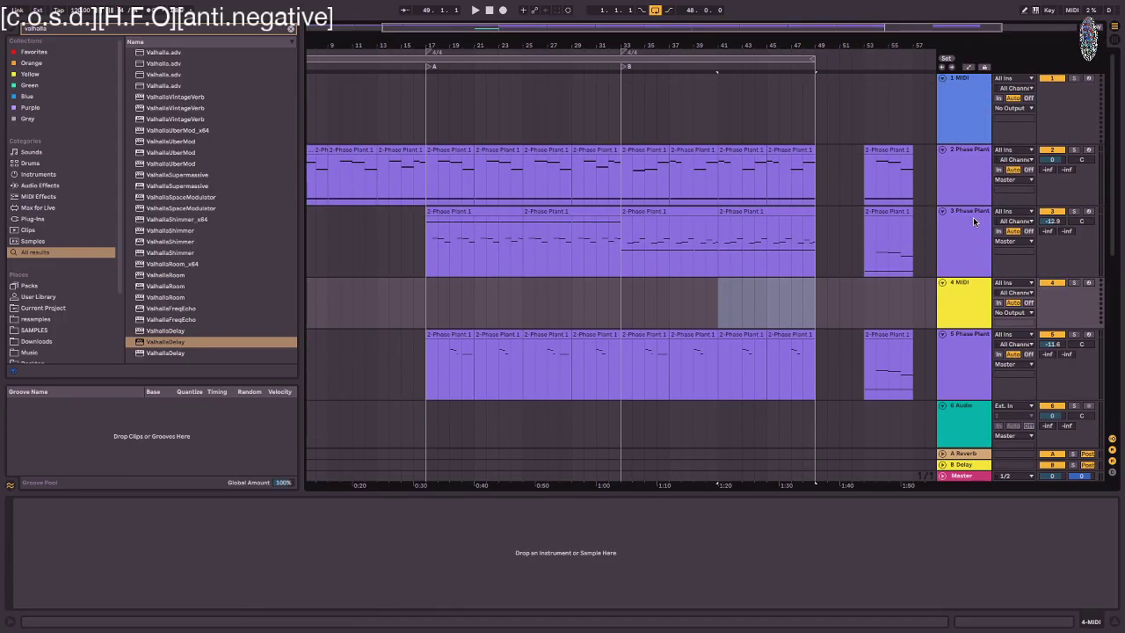
key(ctrl+f)
text(vocal)
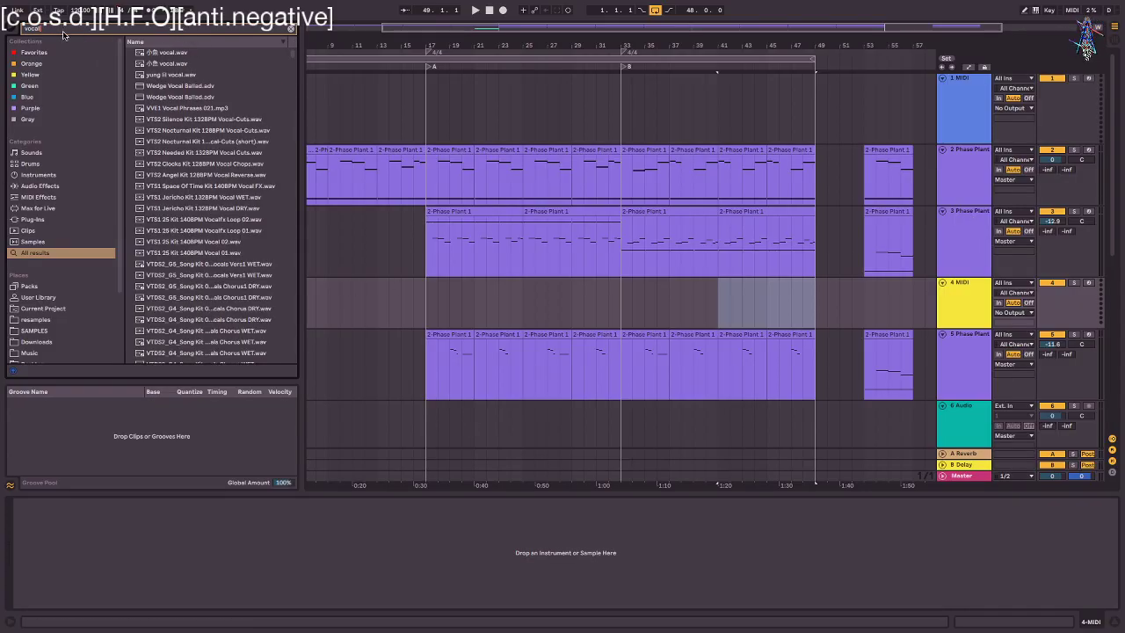
text(choir)
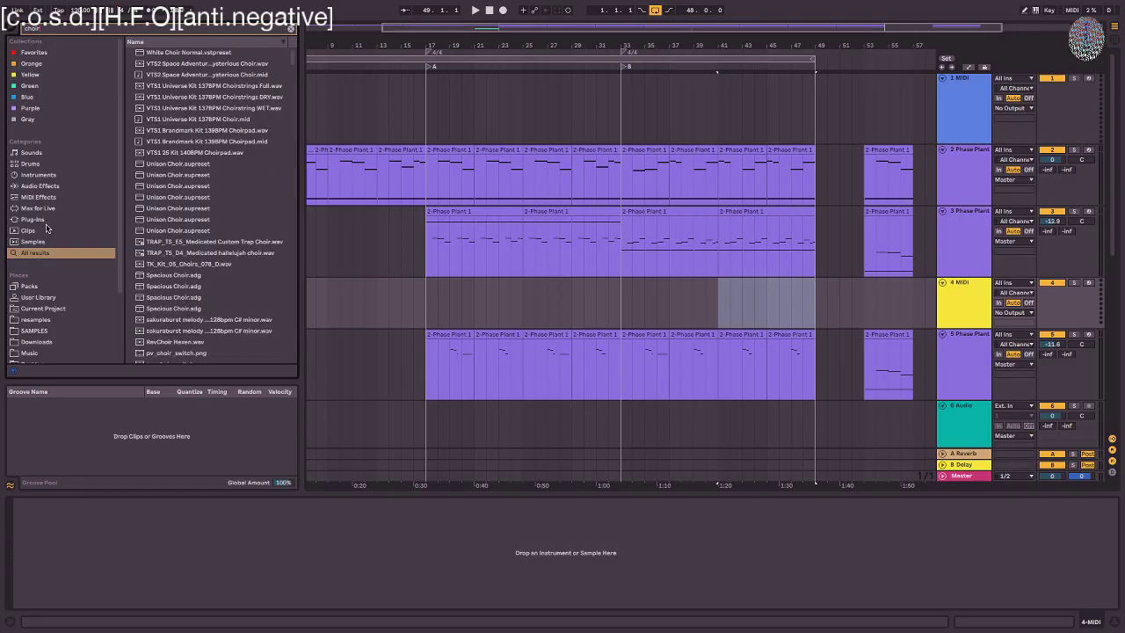
- Load the Simpler Vintage preset Choir Gothic onto the empty 4 MIDI track and insert an audio track below it
click(32, 163)
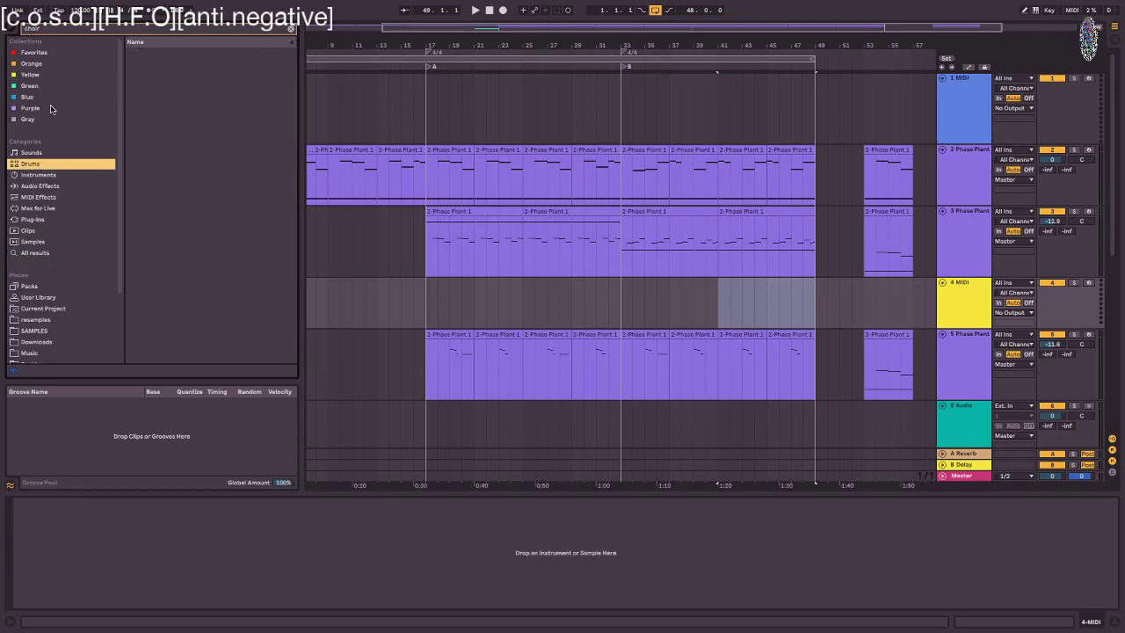
click(51, 174)
click(48, 187)
click(43, 173)
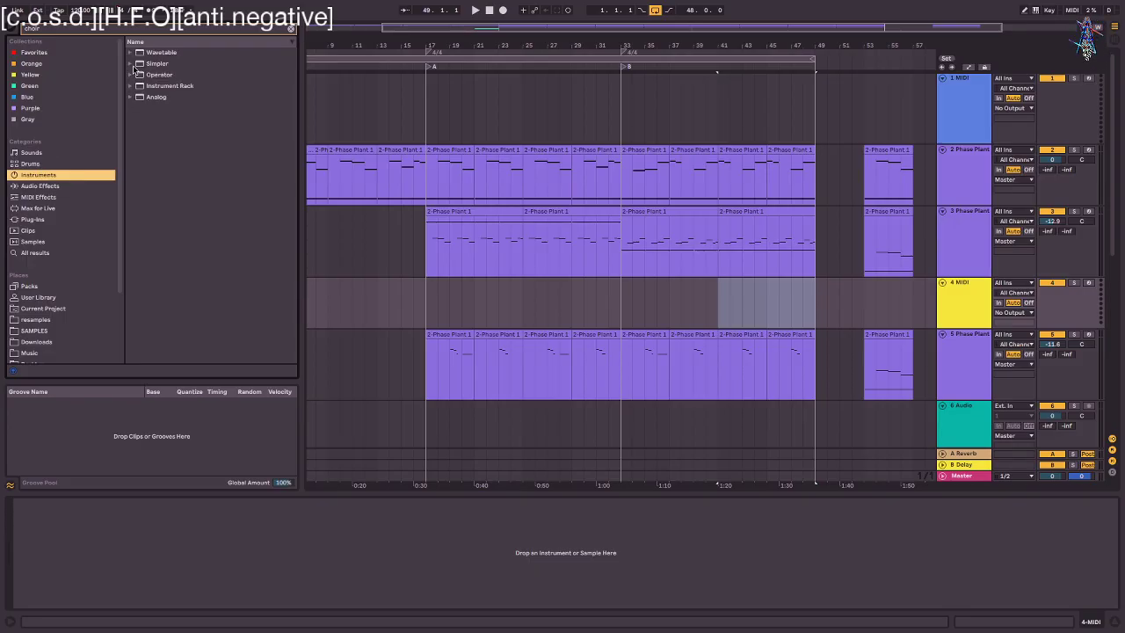
click(131, 64)
click(136, 78)
click(183, 88)
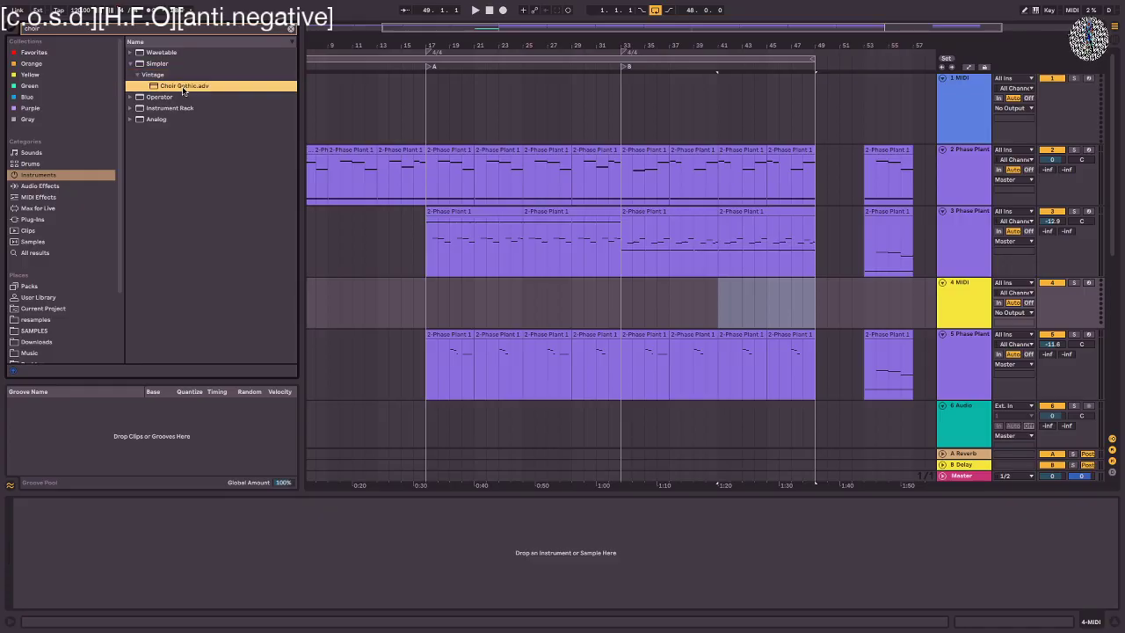
key(ctrl+t)
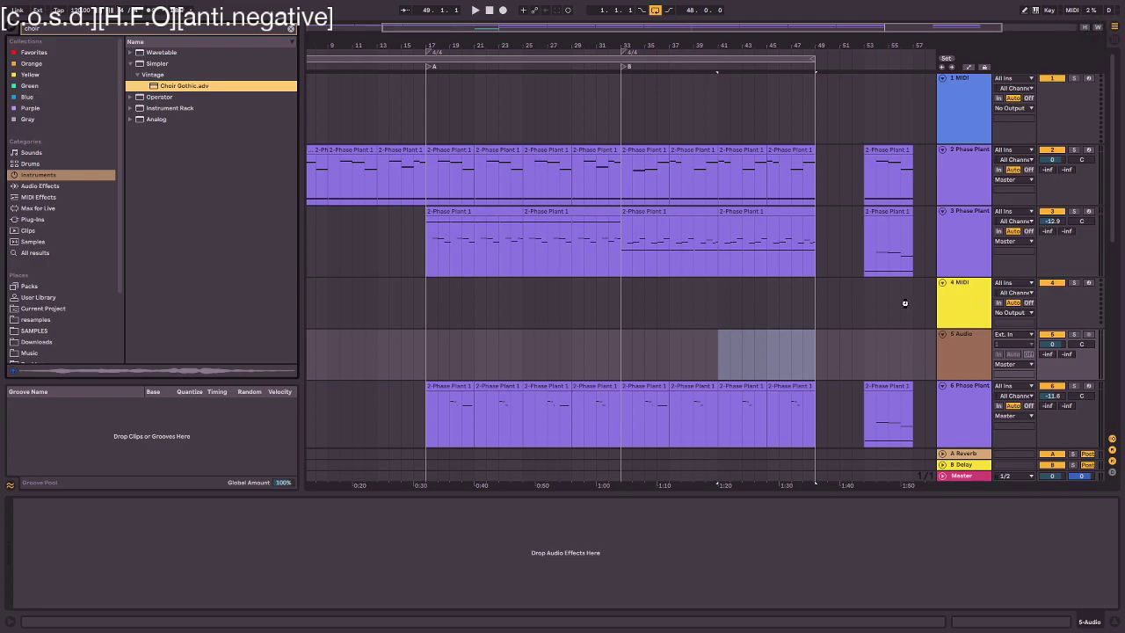
drag(905, 303, 905, 303)
- Copy the two 3-Phase Plant track clips spanning bars 33 to 49 onto the Choir Gothic track
click(694, 220)
shift+click(759, 213)
drag(759, 213, 769, 304)
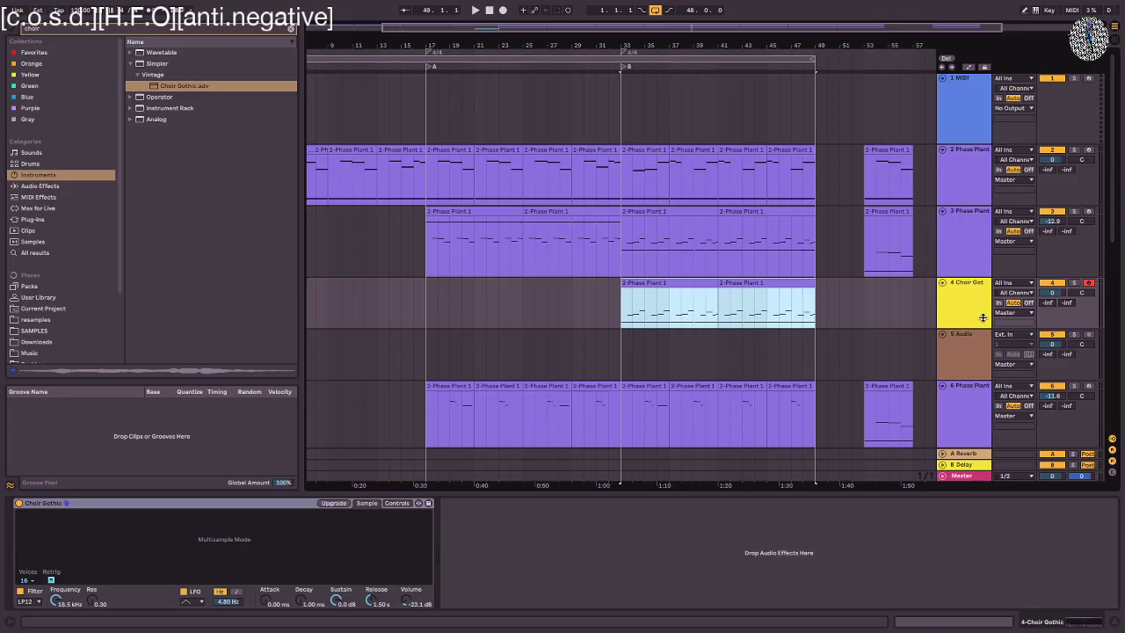
- Add ValhallaShimmer to the Choir Gothic track with reverb mode bigStereo and size 0.48
key(ctrl+f)
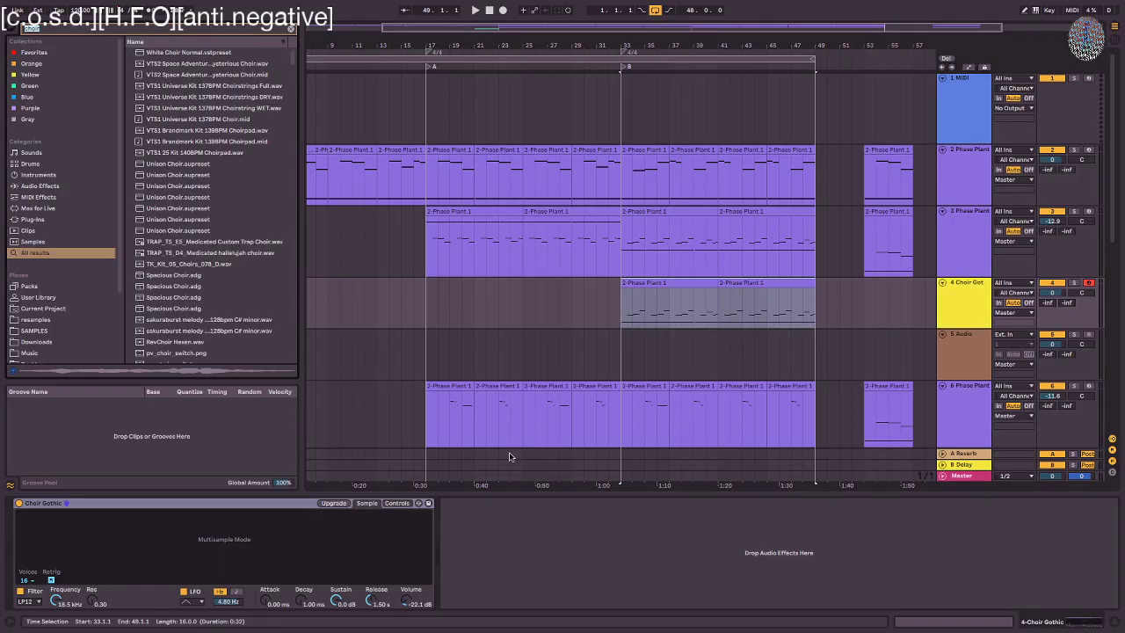
text(valha)
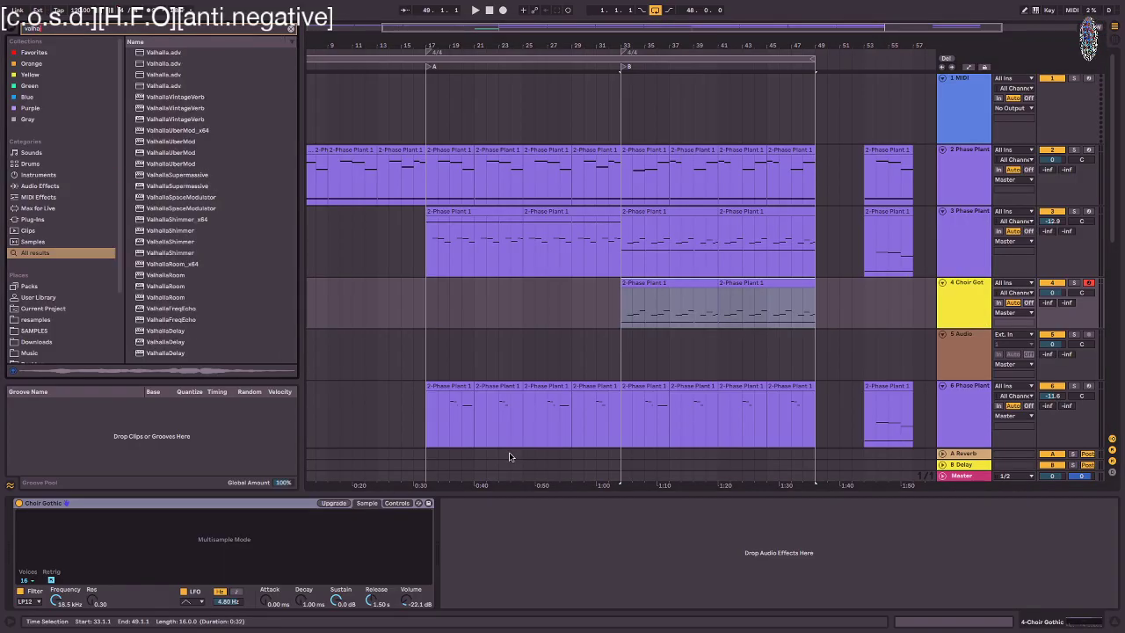
key(Down)
scroll(519, 214, right, 1)
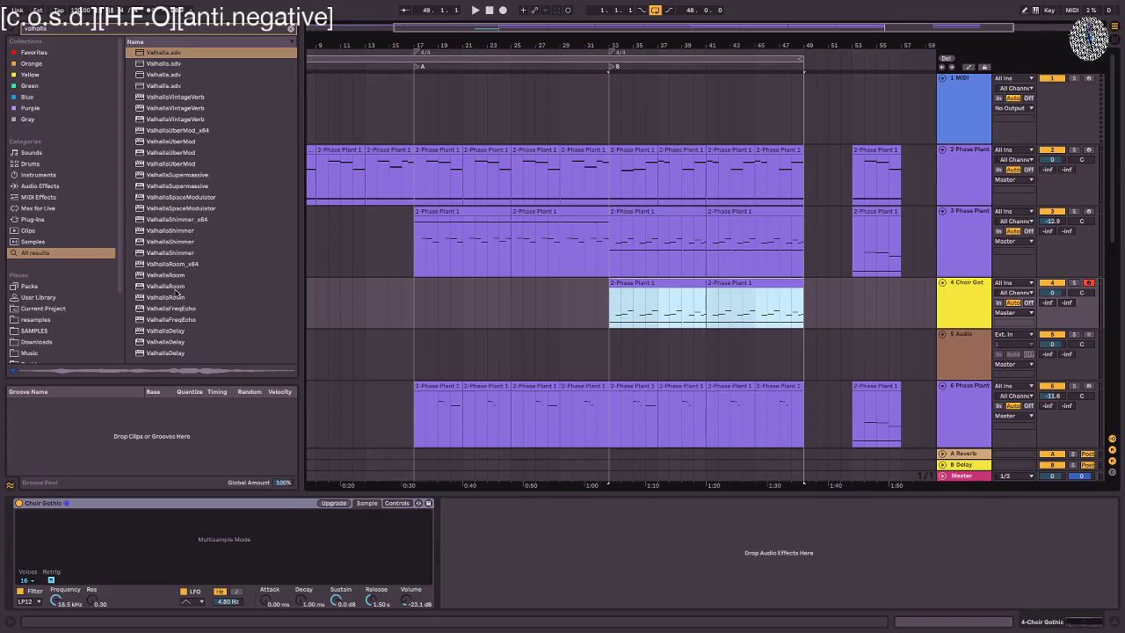
double_click(181, 252)
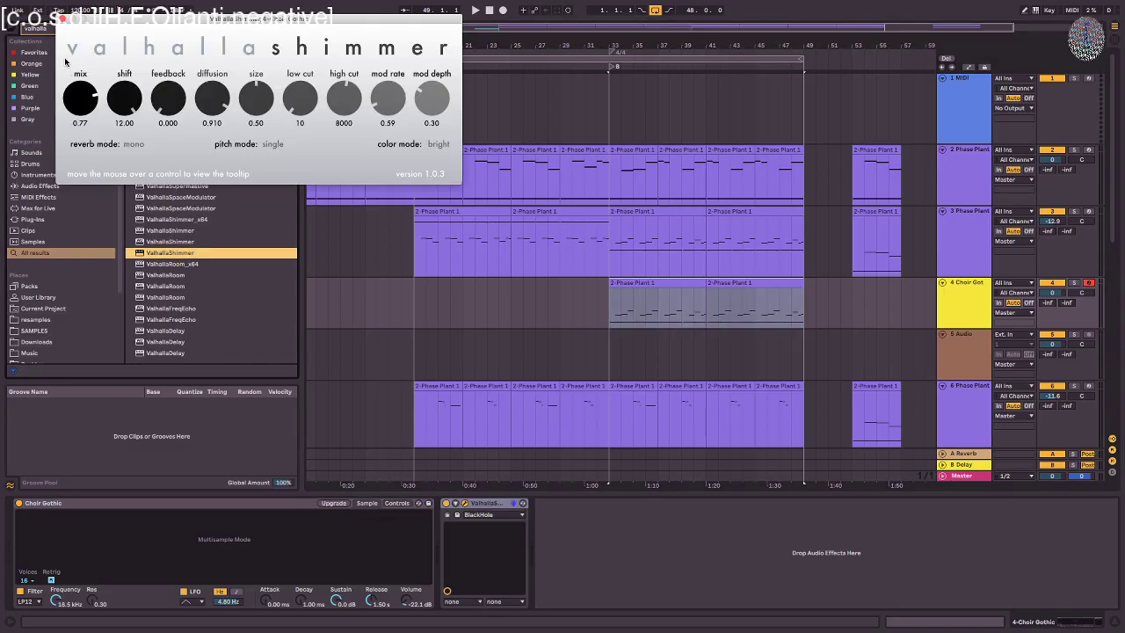
click(133, 144)
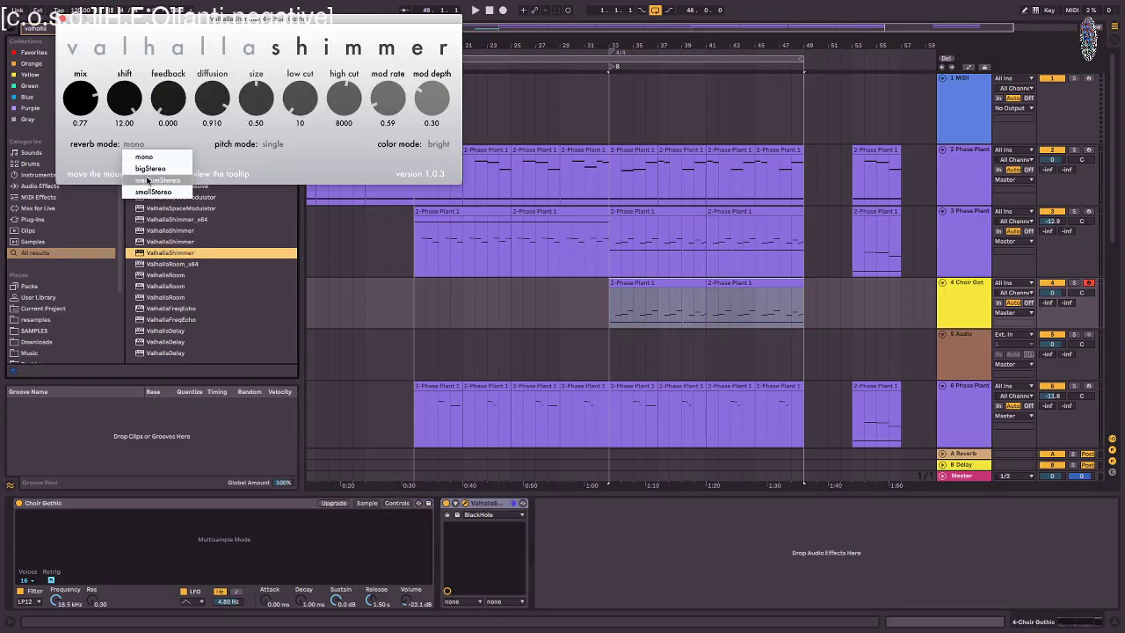
click(150, 168)
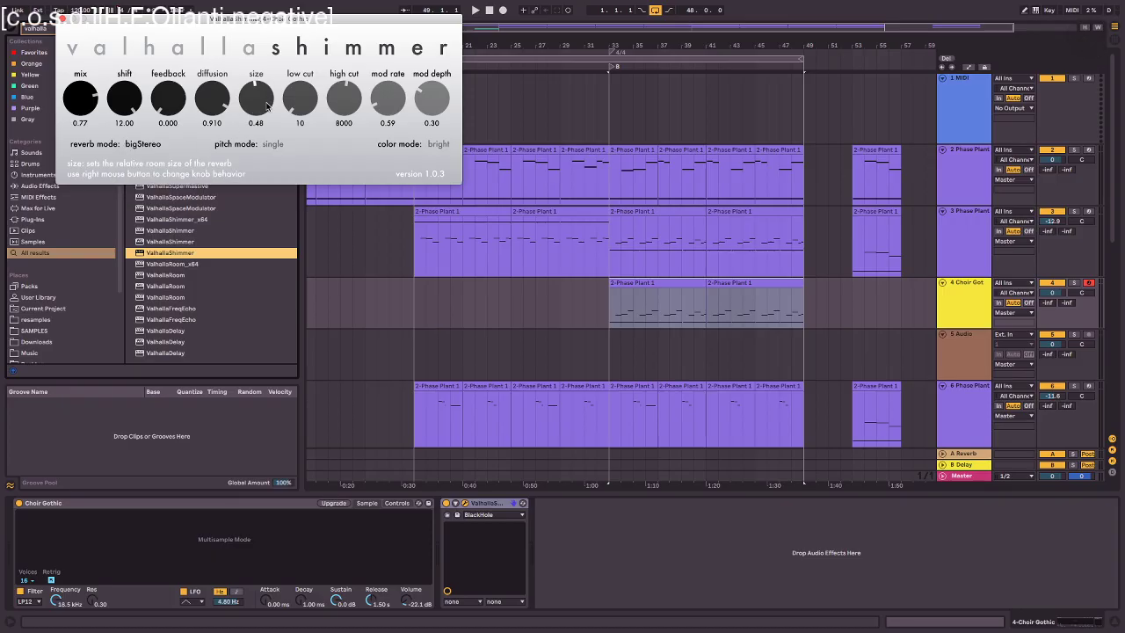
click(62, 19)
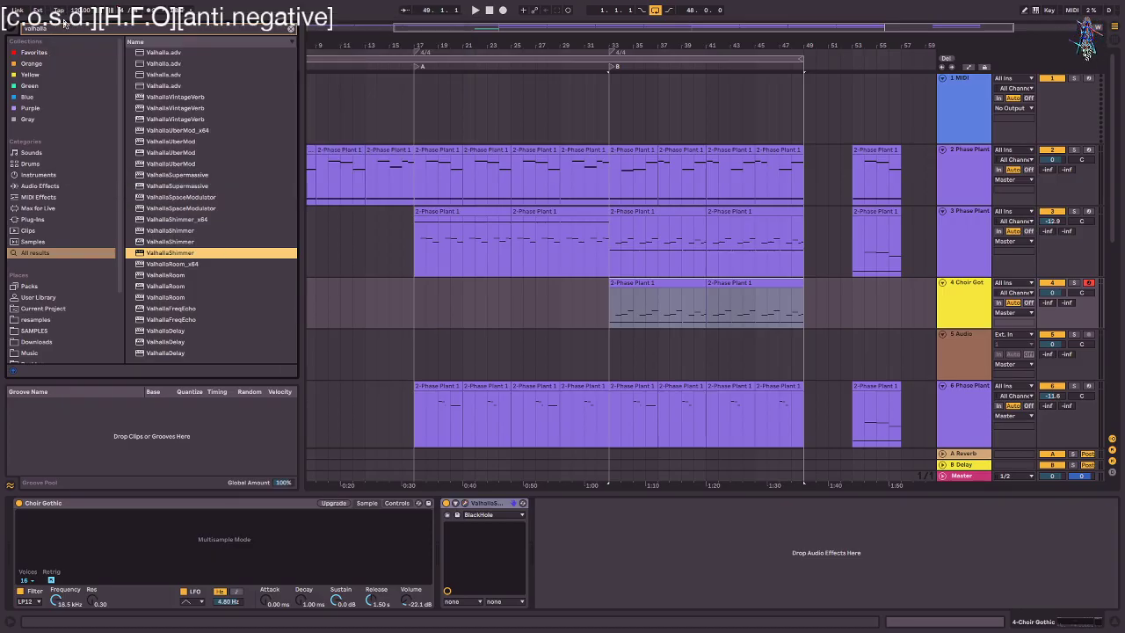
- Add ValhallaRoom after the shimmer with its mix at 43.8% and play section B with the choir track soloed
double_click(195, 274)
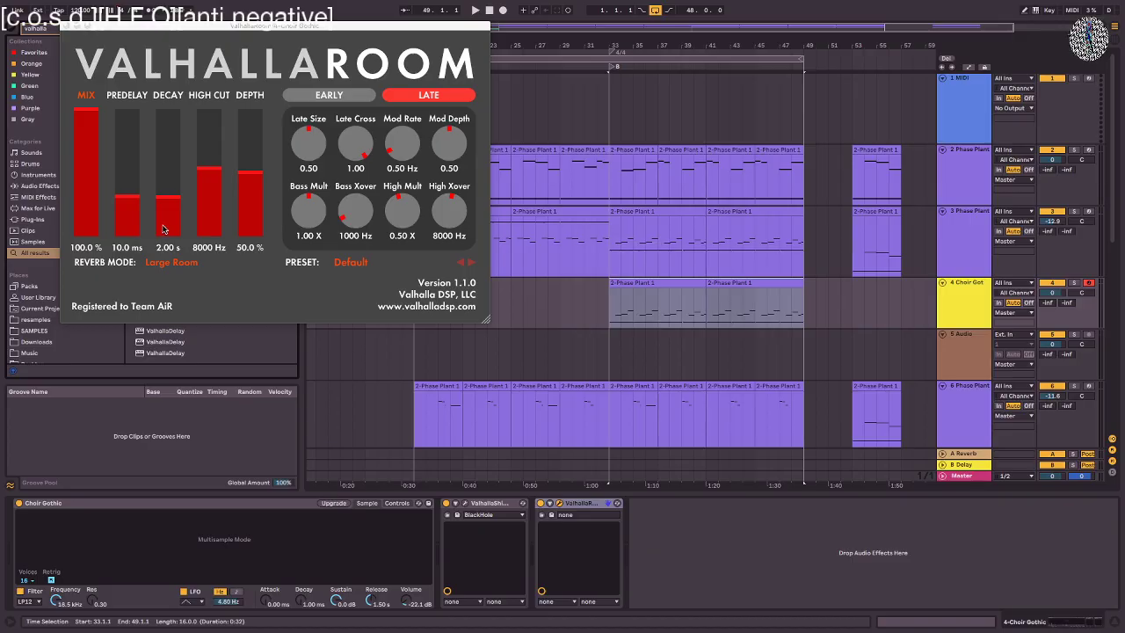
drag(66, 192, 67, 183)
key(space)
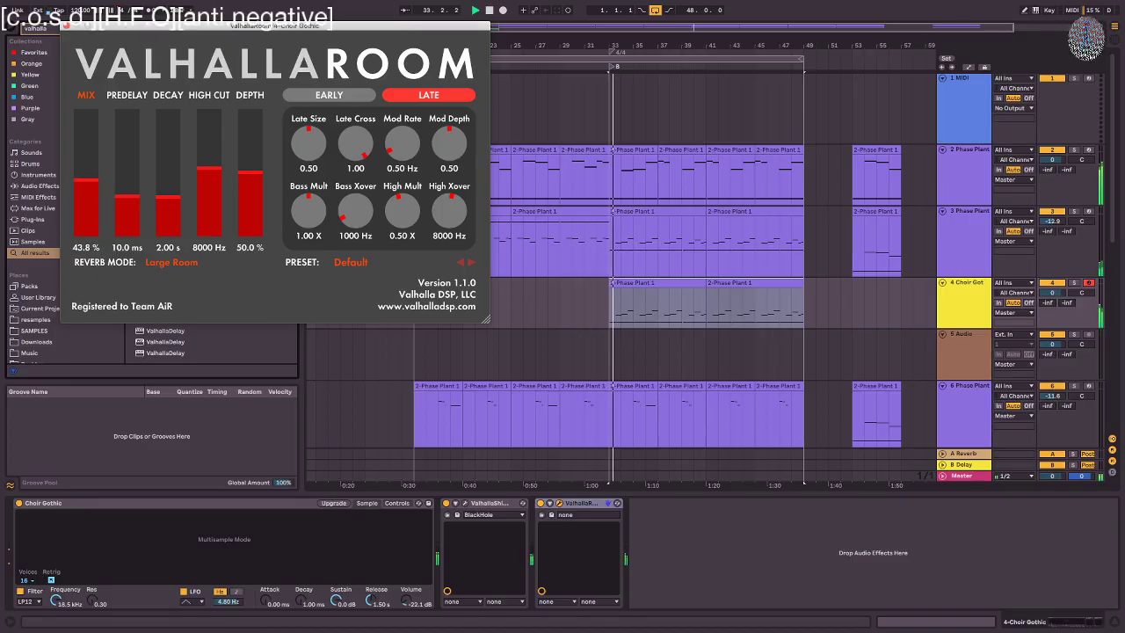
click(730, 305)
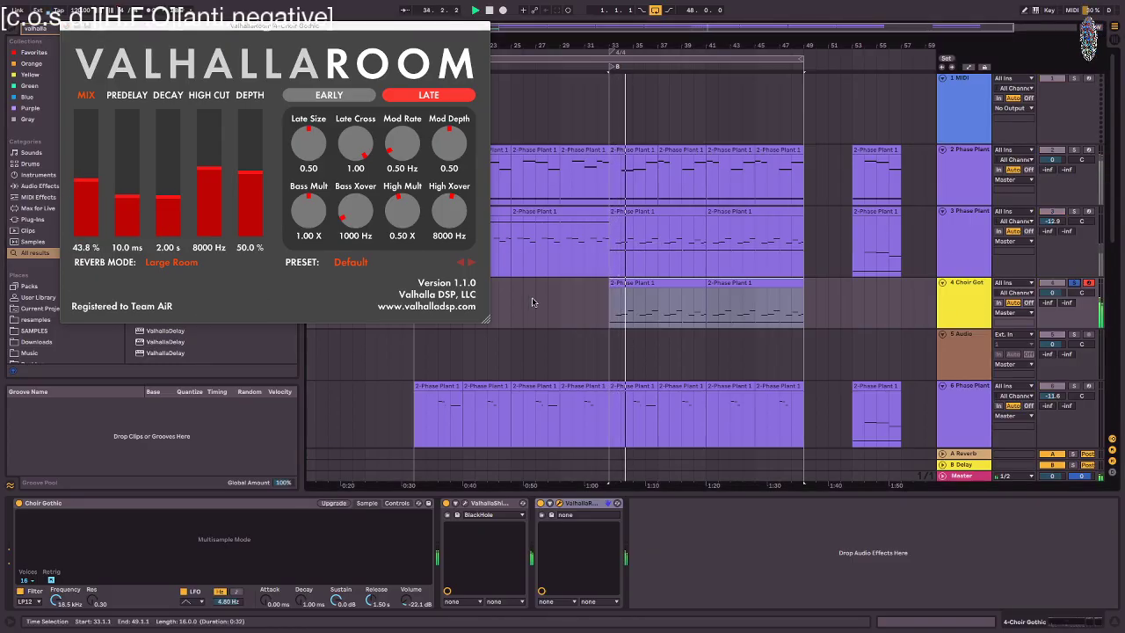
- Consolidate the two choir clips across bars 33 to 49 into a single clip
click(751, 284)
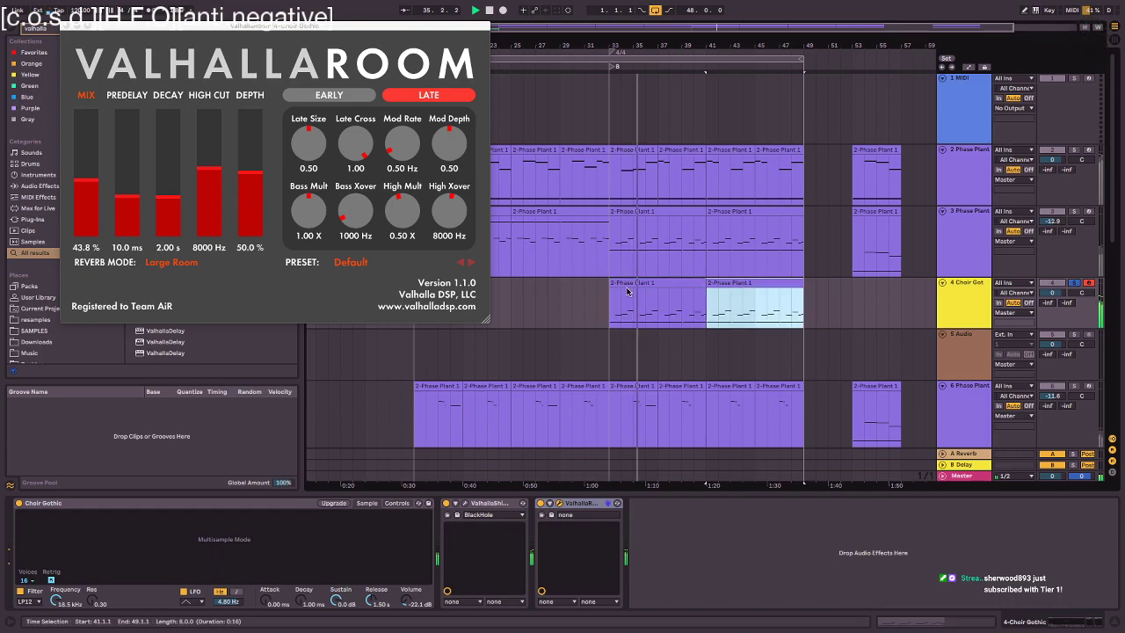
shift+double_click(628, 290)
key(shift+Tab)
shift+click(622, 279)
key(super+j)
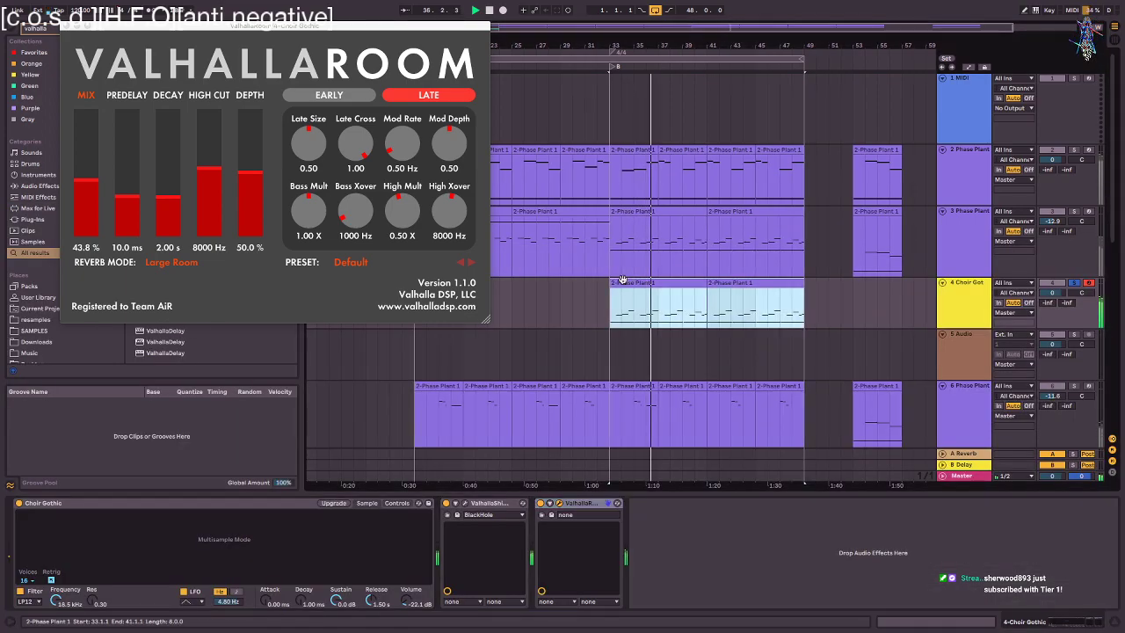
- Transpose all notes of the consolidated choir clip up one octave to span C#4 to G#5
double_click(622, 279)
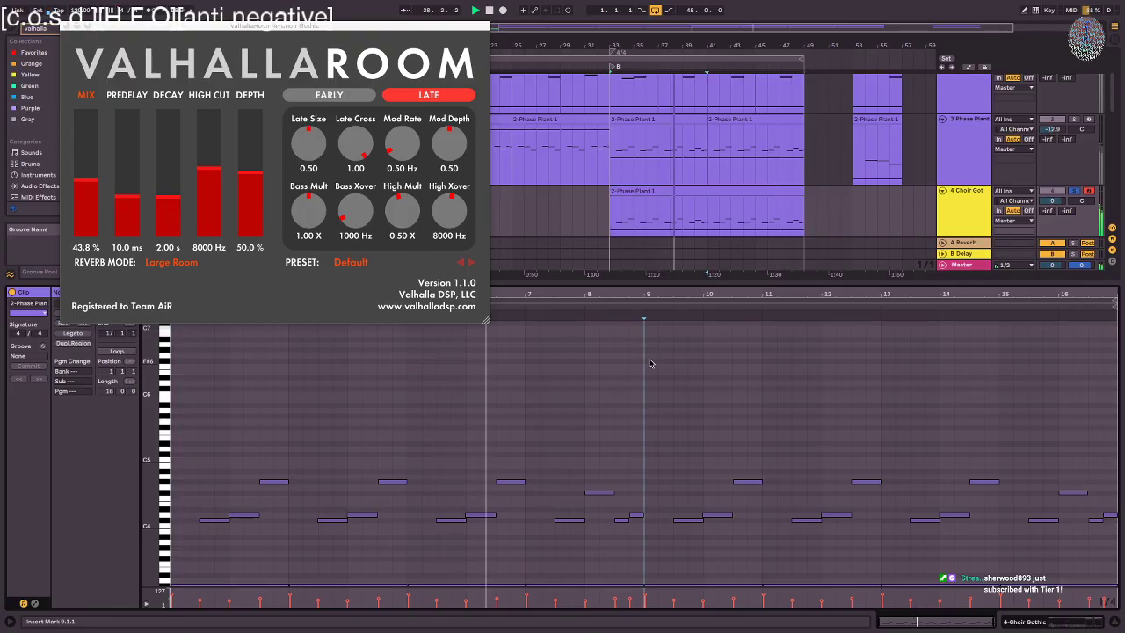
key(ctrl+a)
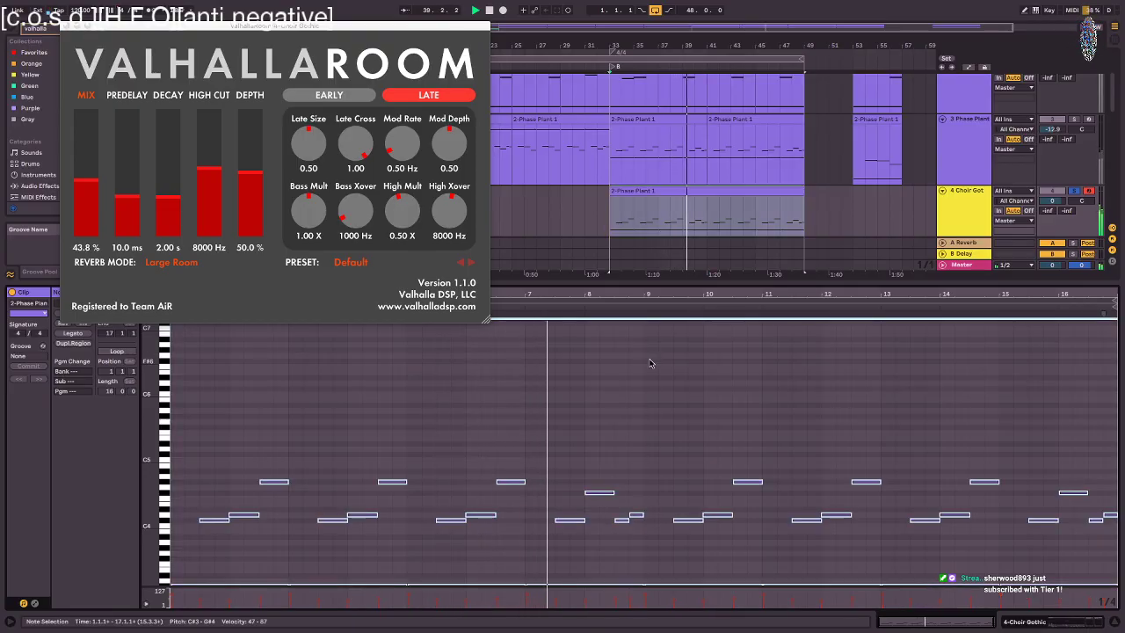
key(shift+Up)
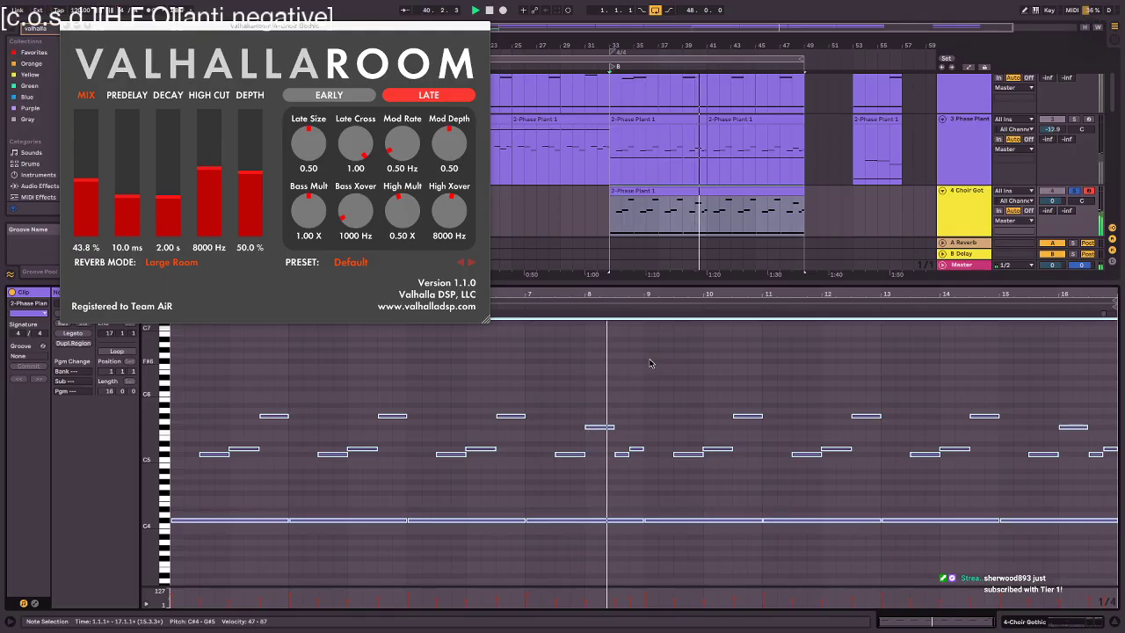
scroll(650, 362, up, 1)
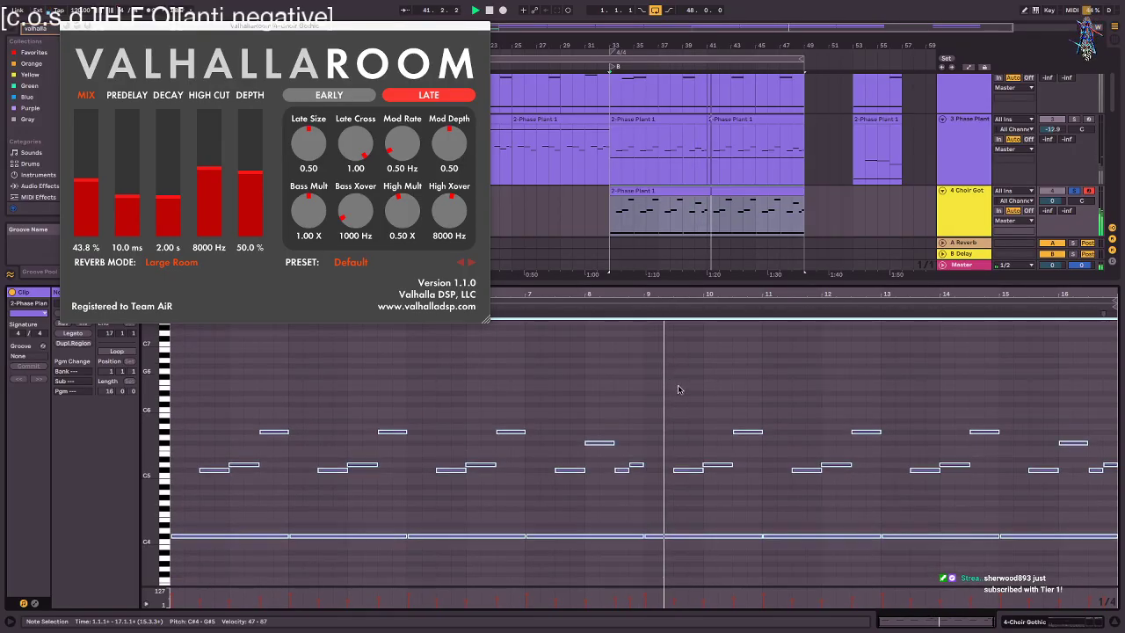
- Set ValhallaRoom's mix to 83.9% and decay to 8.99 s, then unsolo the choir track and lower its volume to -6.6 dB
drag(81, 181, 82, 129)
mouse_move(162, 195)
mouse_down()
mouse_move(159, 153)
mouse_move(158, 176)
mouse_up()
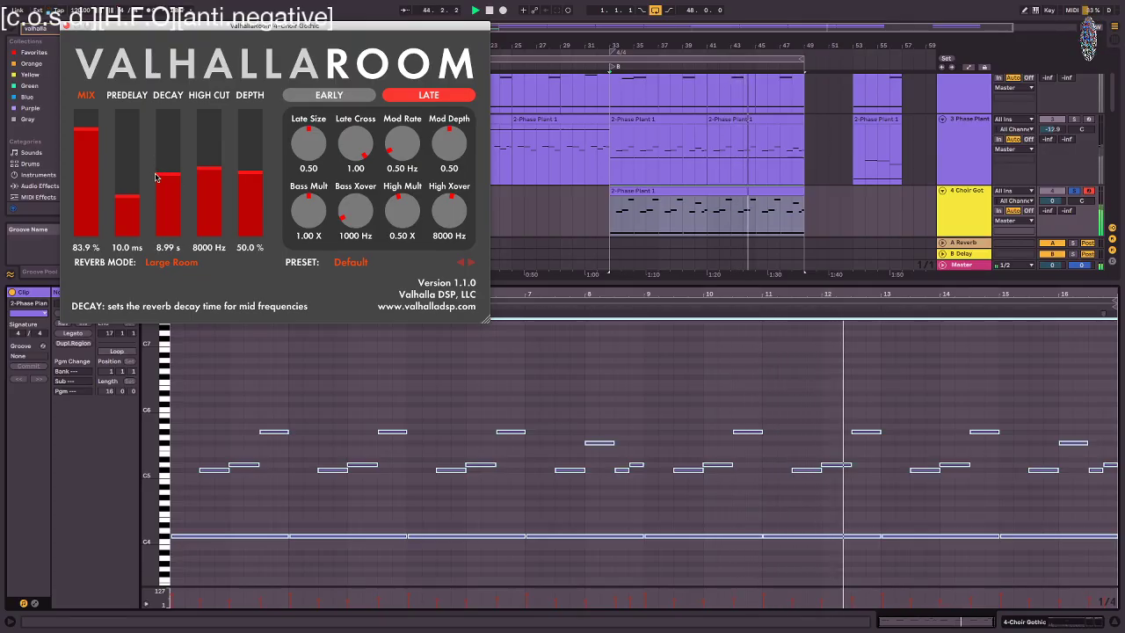
drag(1051, 201, 1051, 213)
click(1073, 190)
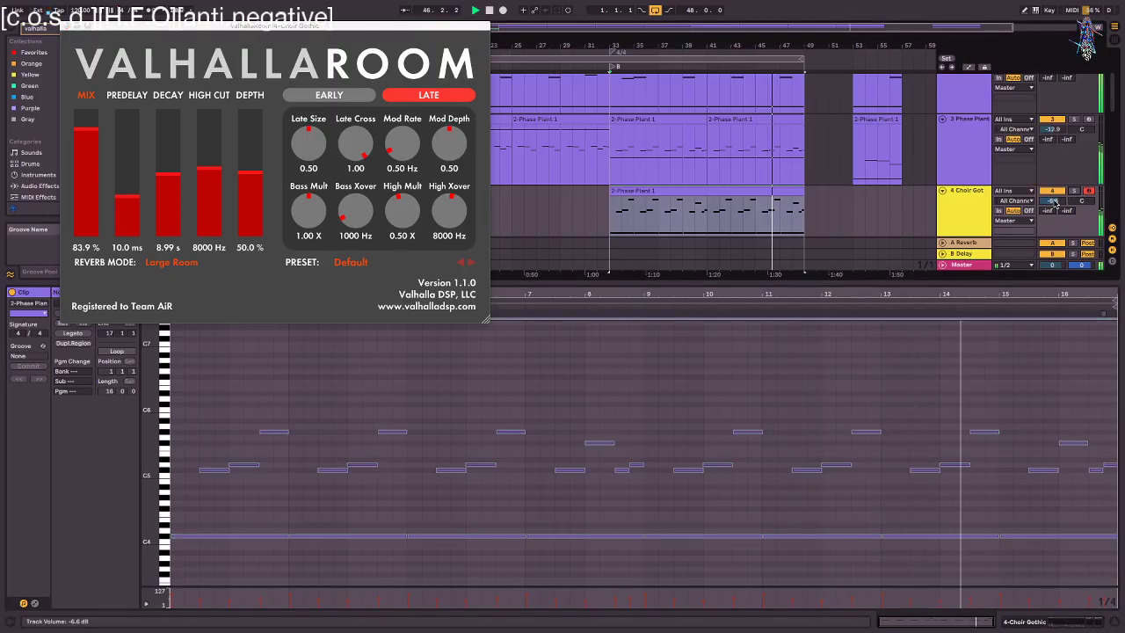
key(shift+Tab)
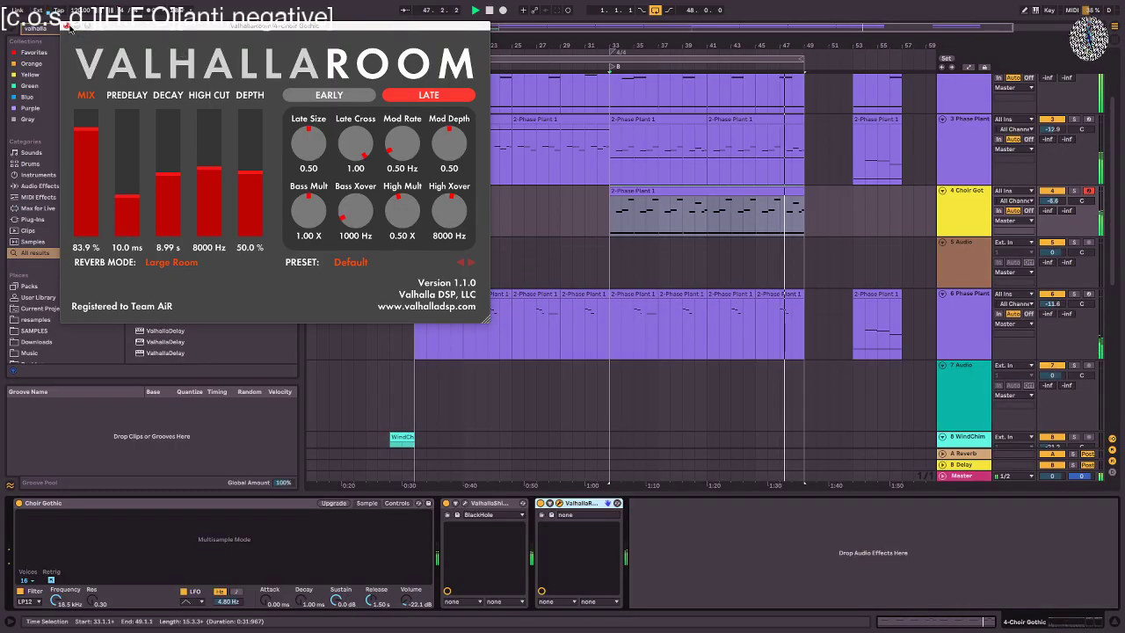
click(66, 27)
- Copy the choir clip to bars 1 to 17 and add a low-pass Auto Filter at 1.08 kHz to the choir track
drag(678, 46, 679, 33)
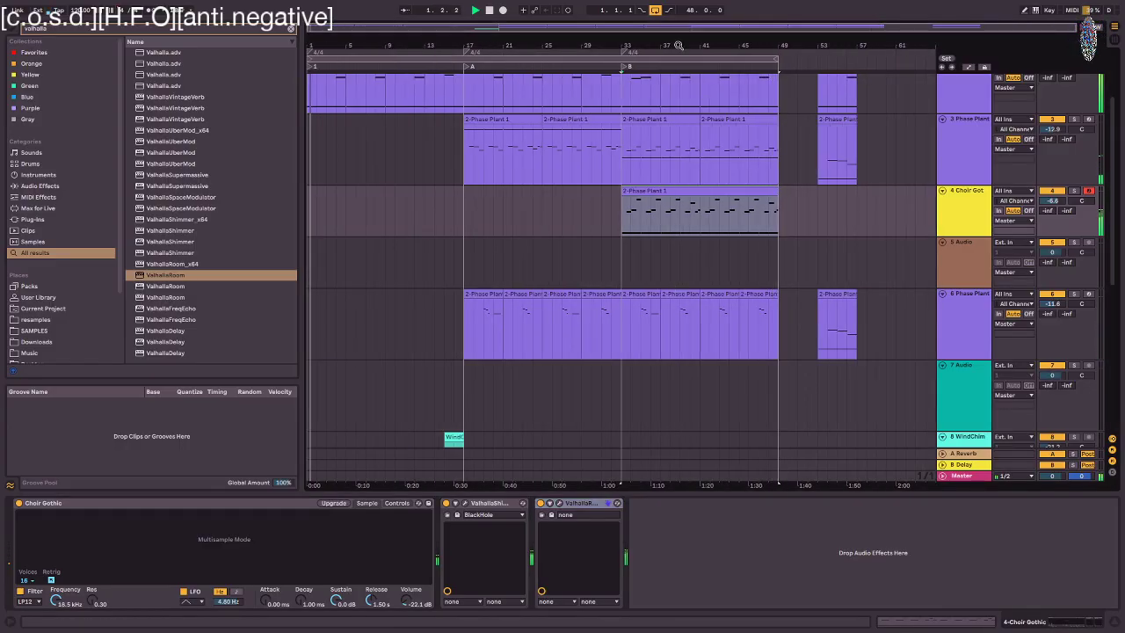
drag(656, 195, 340, 211)
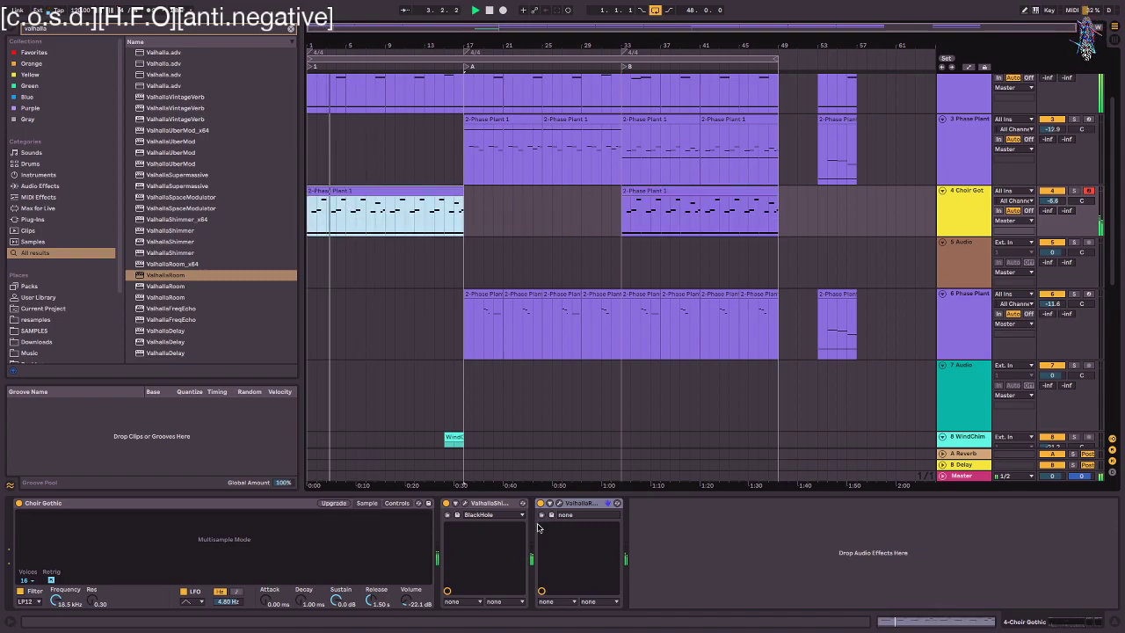
key(ctrl+f)
text(au)
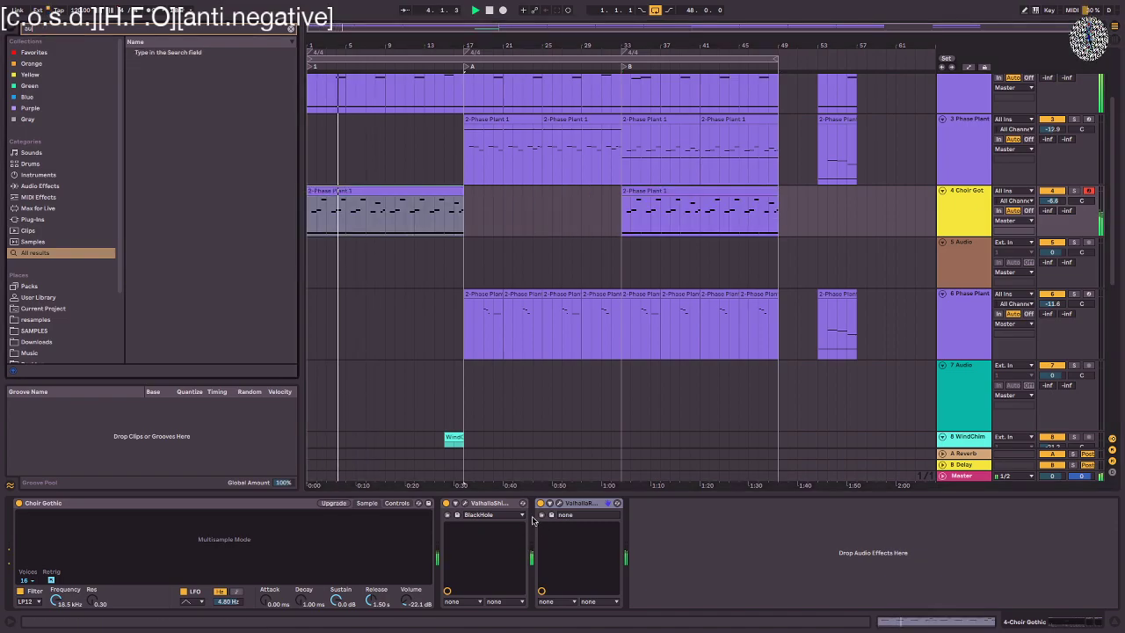
text(t)
drag(153, 119, 729, 569)
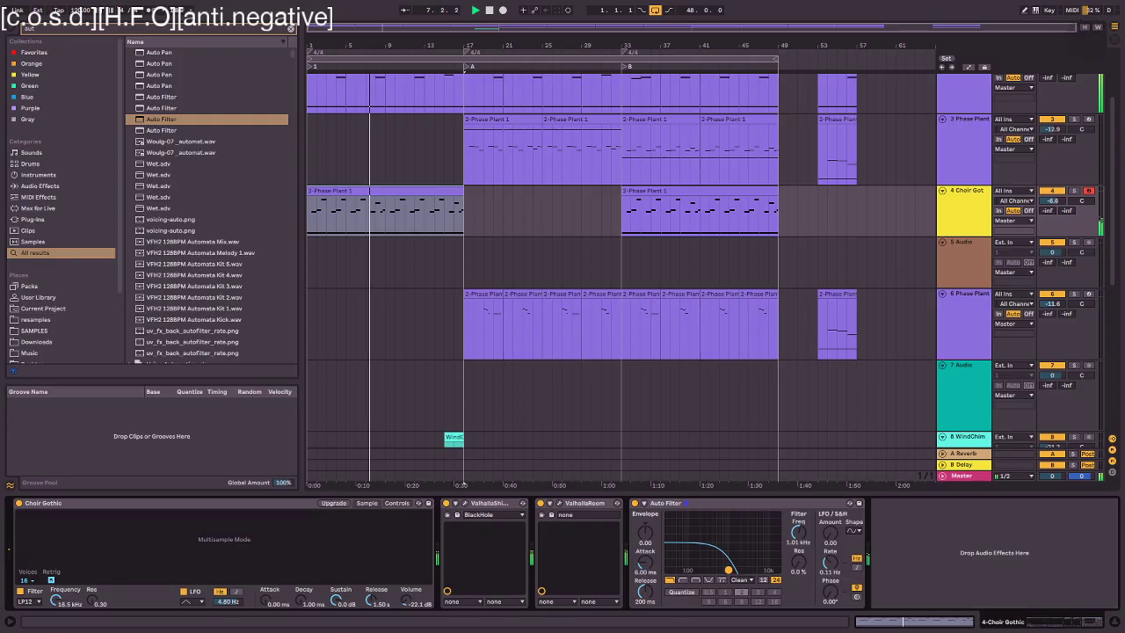
drag(801, 537, 800, 535)
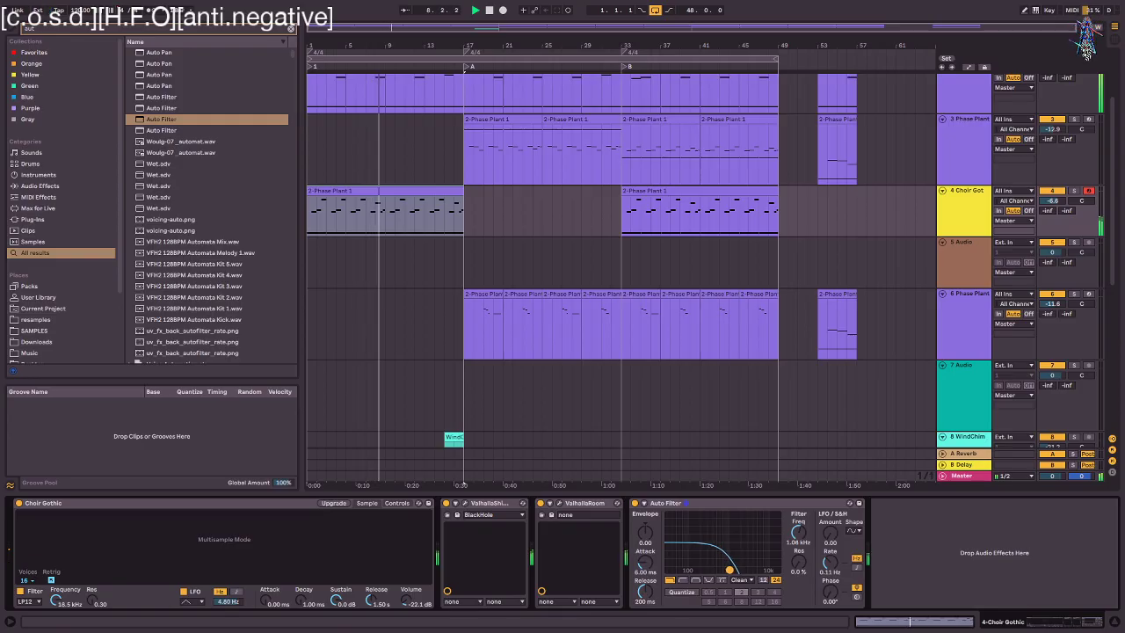
- Insert an audio track below the 3-Phase Plant track, search for "opera", and expand the Vox folder in ORGANIZED SAMPLES
click(481, 167)
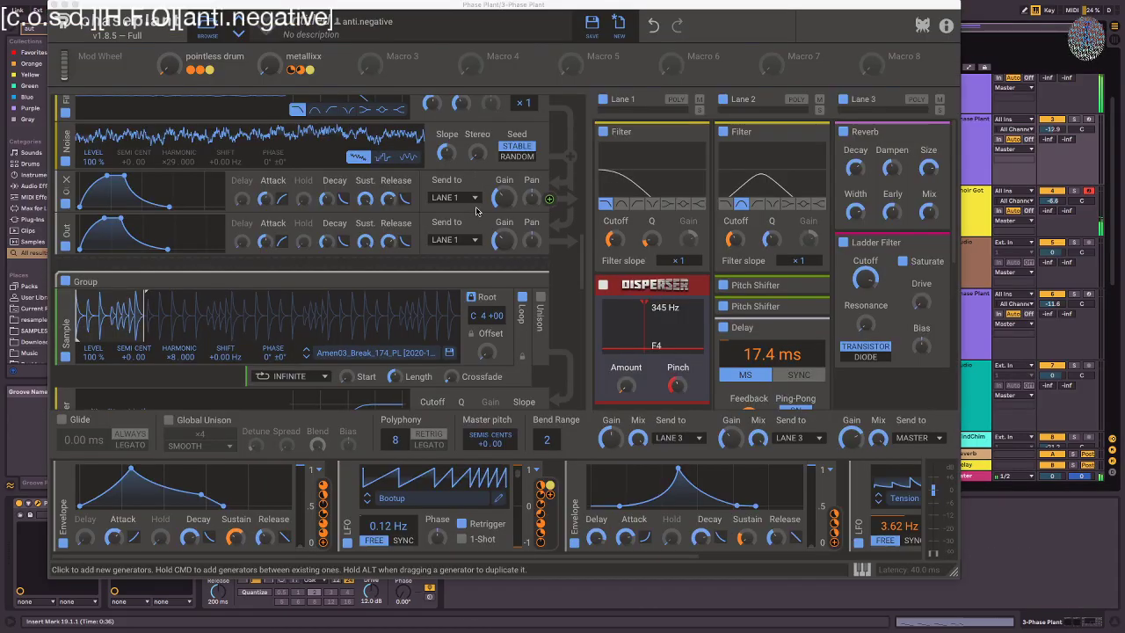
key(super+w)
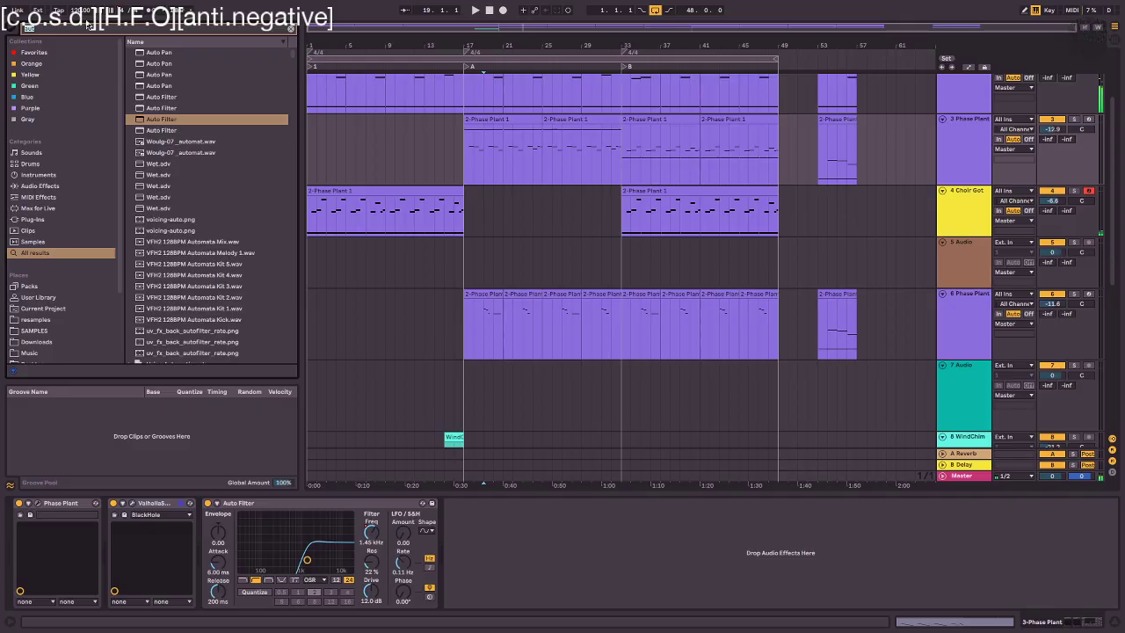
key(super+t)
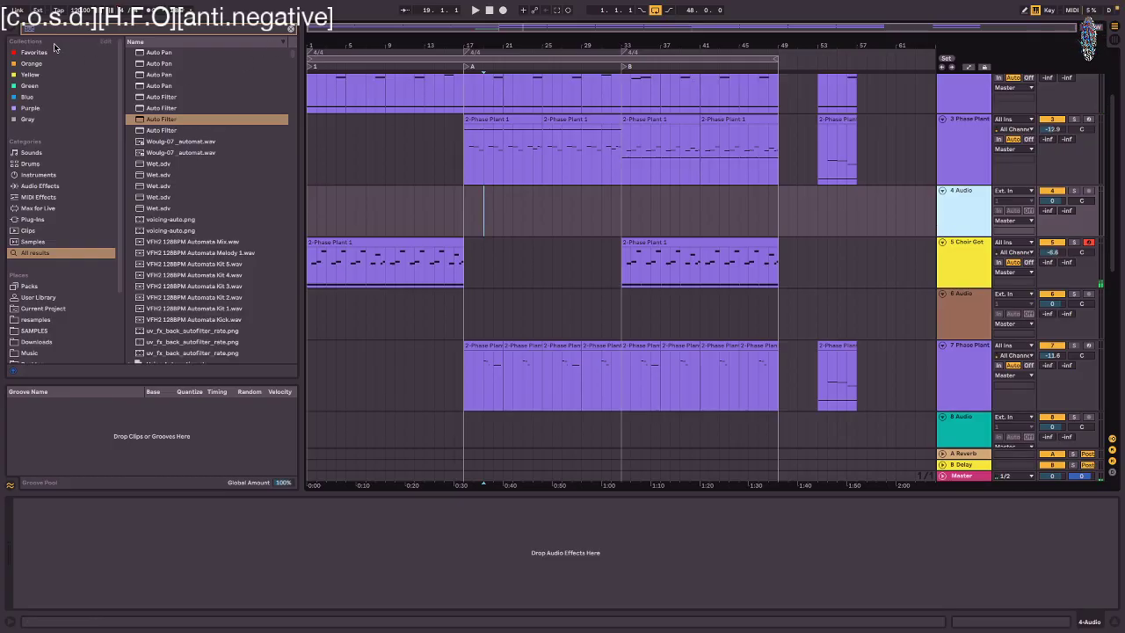
key(ctrl+f)
text(oper)
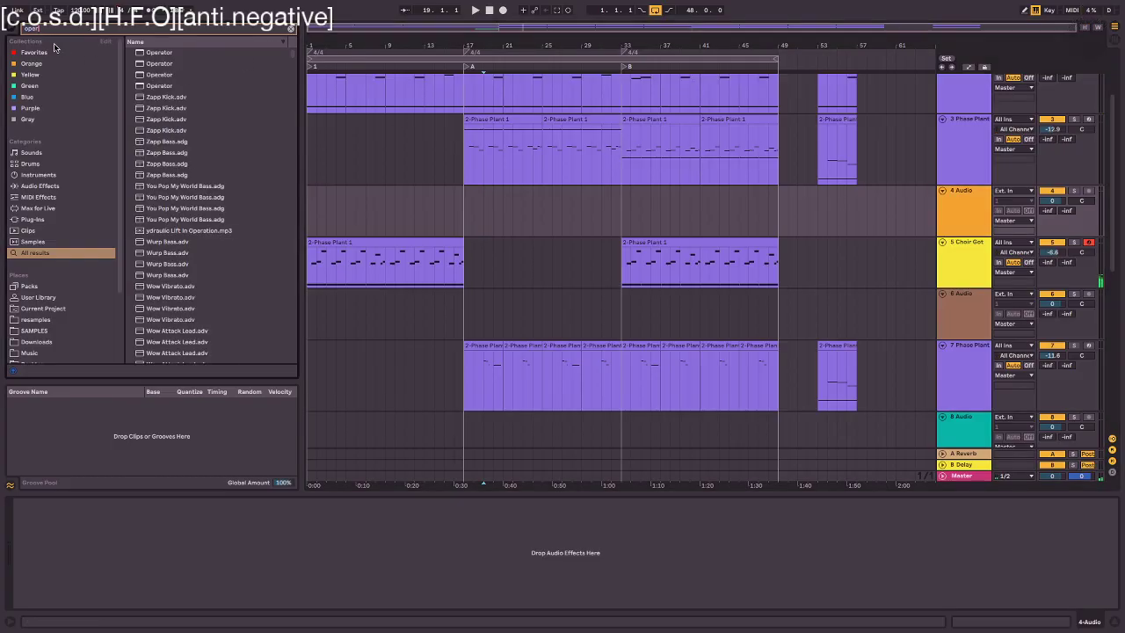
scroll(67, 332, down, 3)
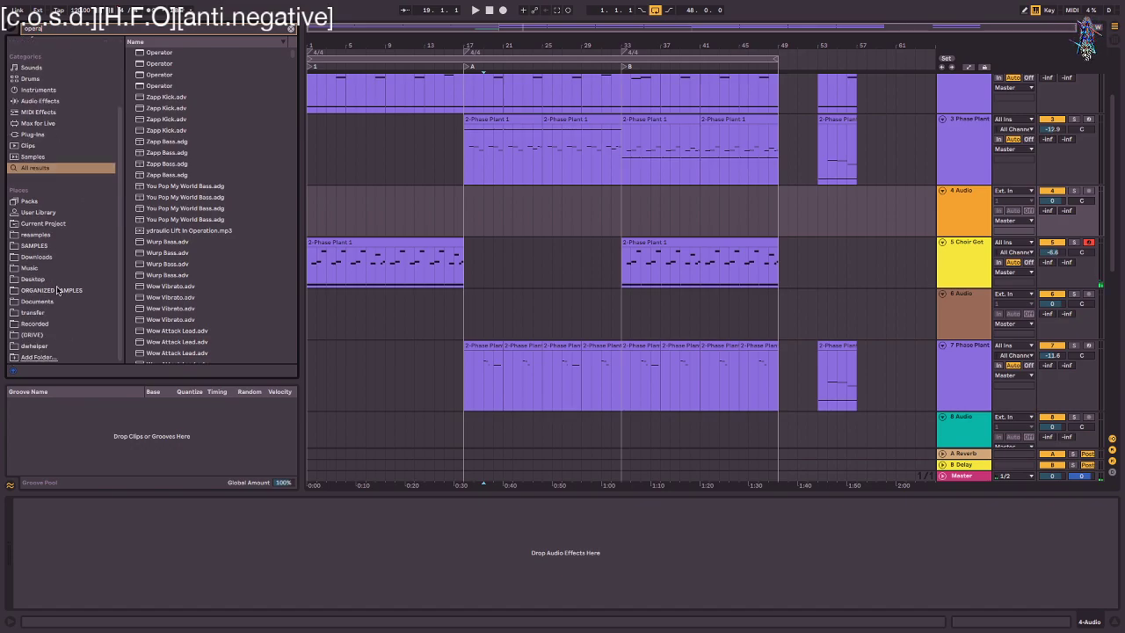
click(57, 290)
click(131, 78)
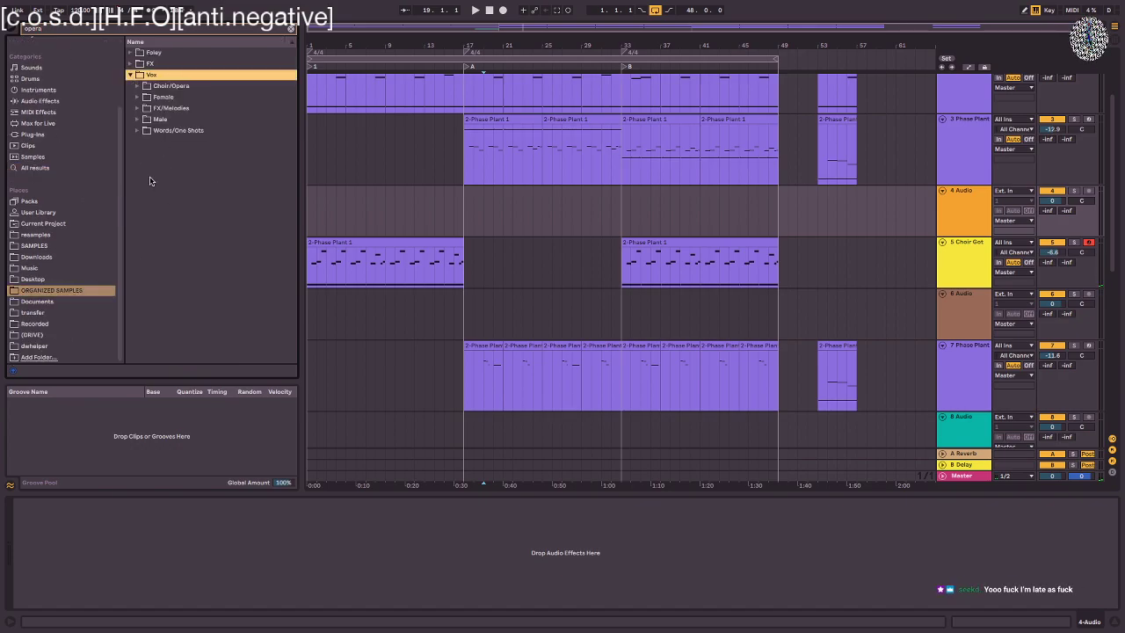
- Expand the Choir/Opera folder, browse down to the OV opera samples, and insert another audio track below track 4
click(138, 86)
scroll(185, 164, down, 15)
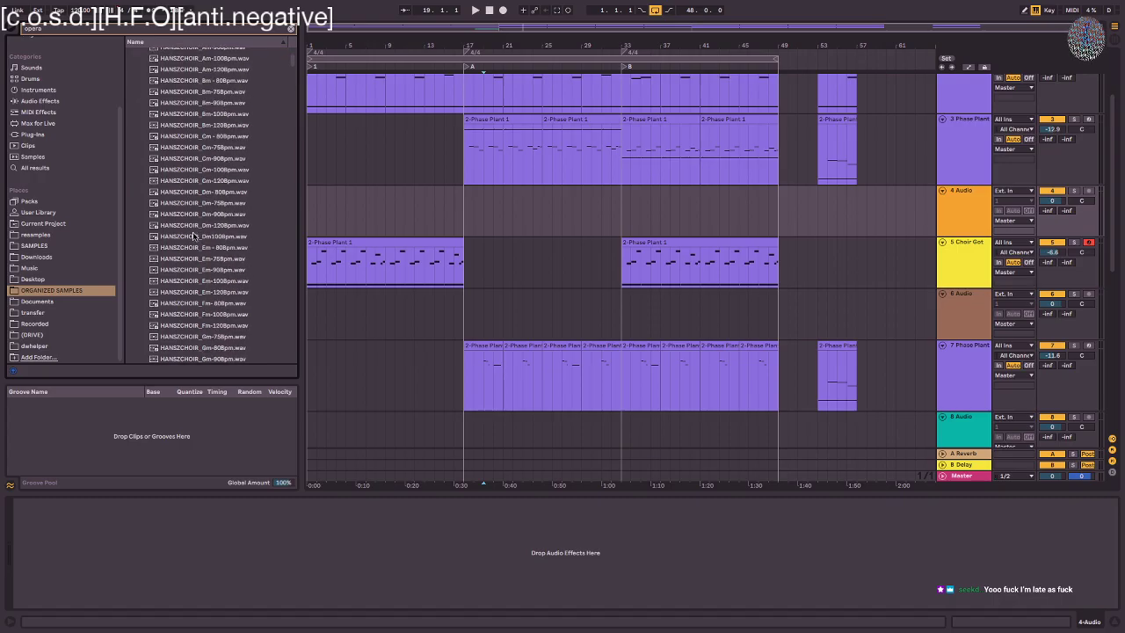
scroll(194, 238, down, 10)
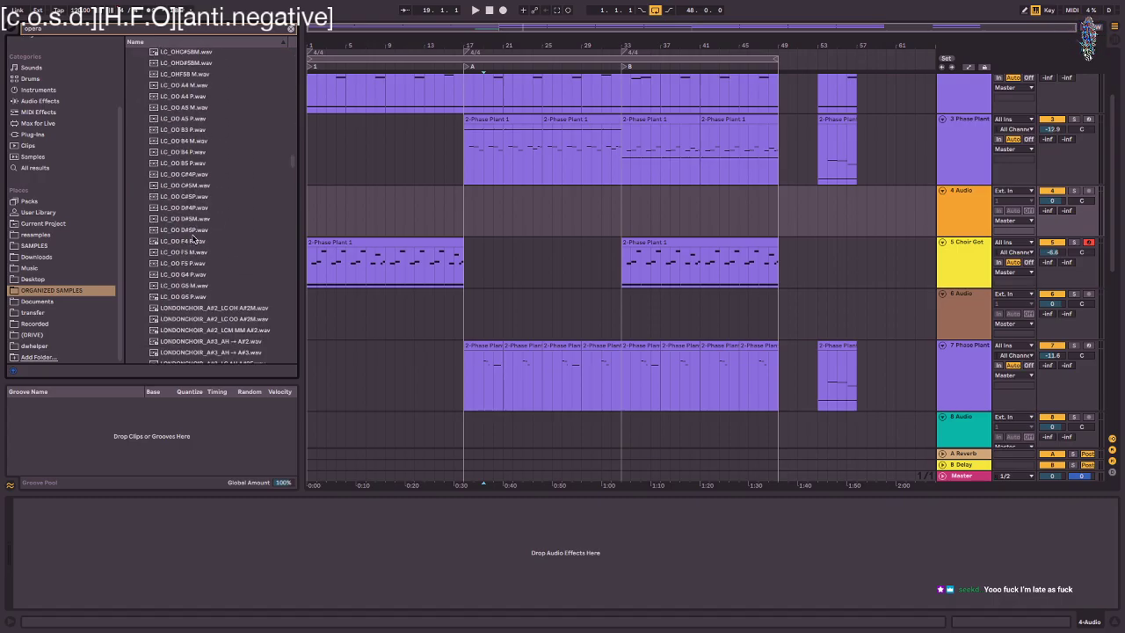
scroll(191, 241, down, 8)
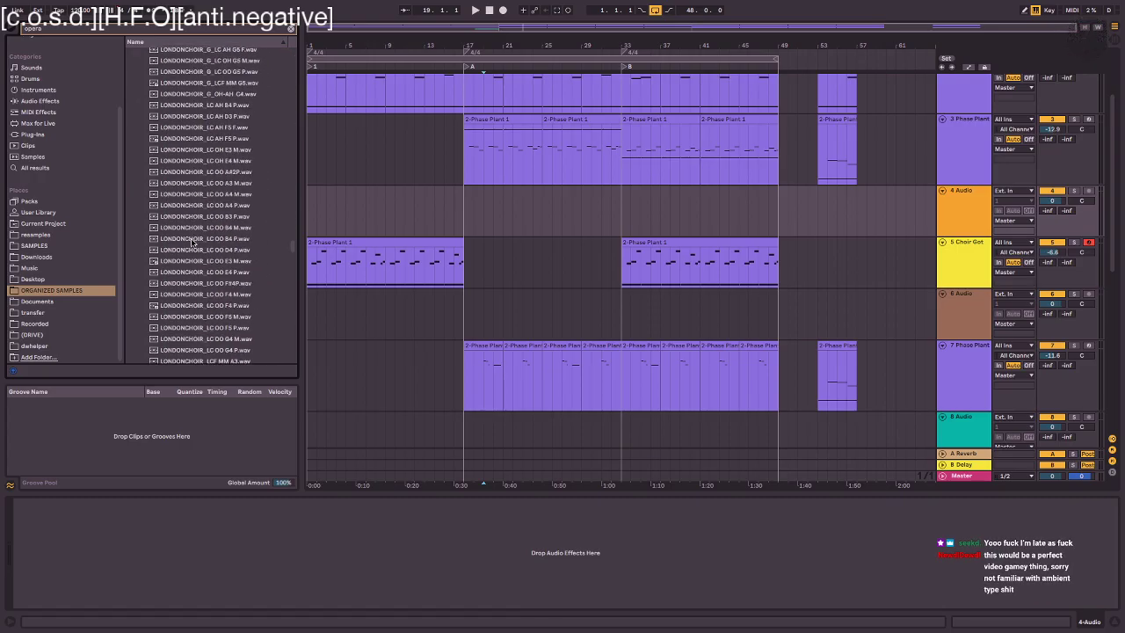
scroll(202, 257, down, 2)
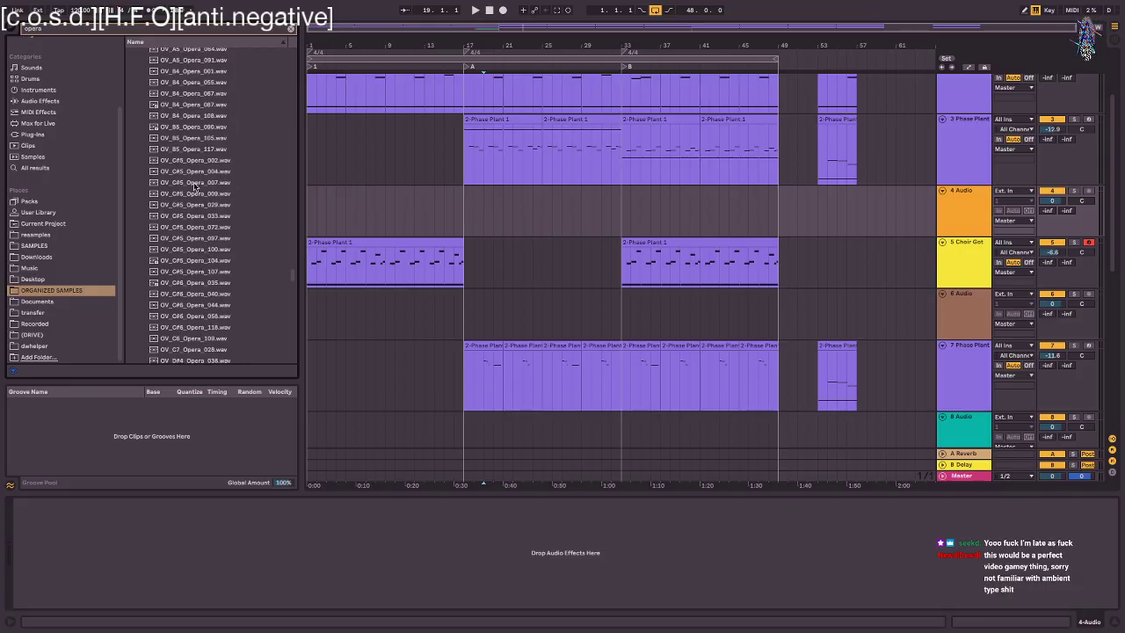
key(ctrl+t)
- Audition several OV opera samples, place OV_D#4_Opera_036.wav on the new audio track, and lower that track's volume to -28.3 dB
click(191, 203)
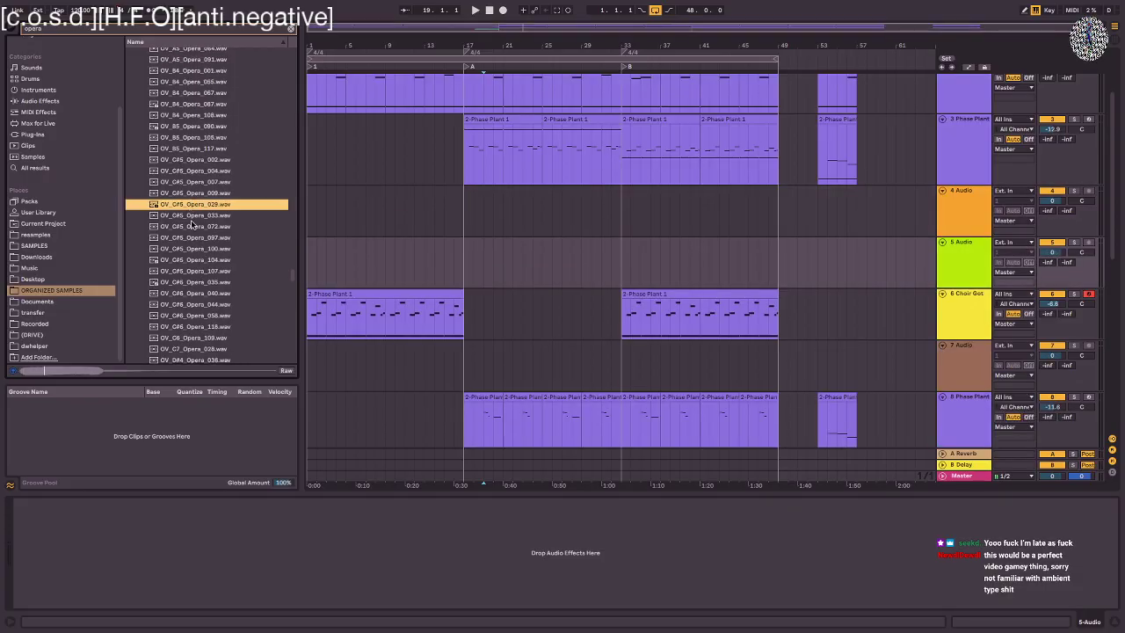
click(196, 271)
click(206, 304)
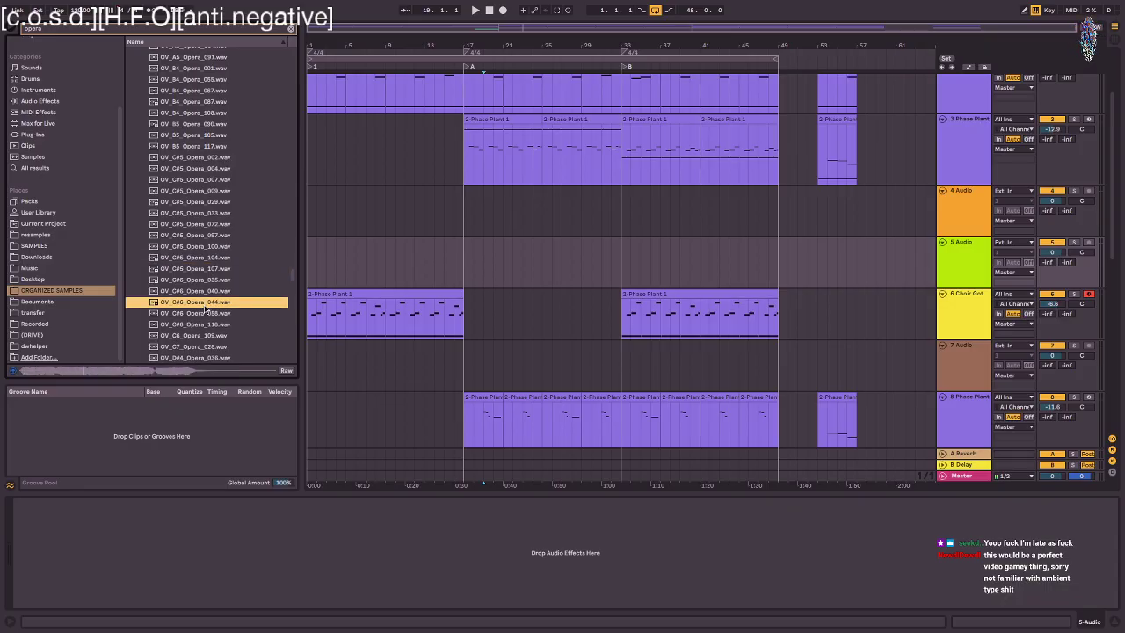
click(210, 356)
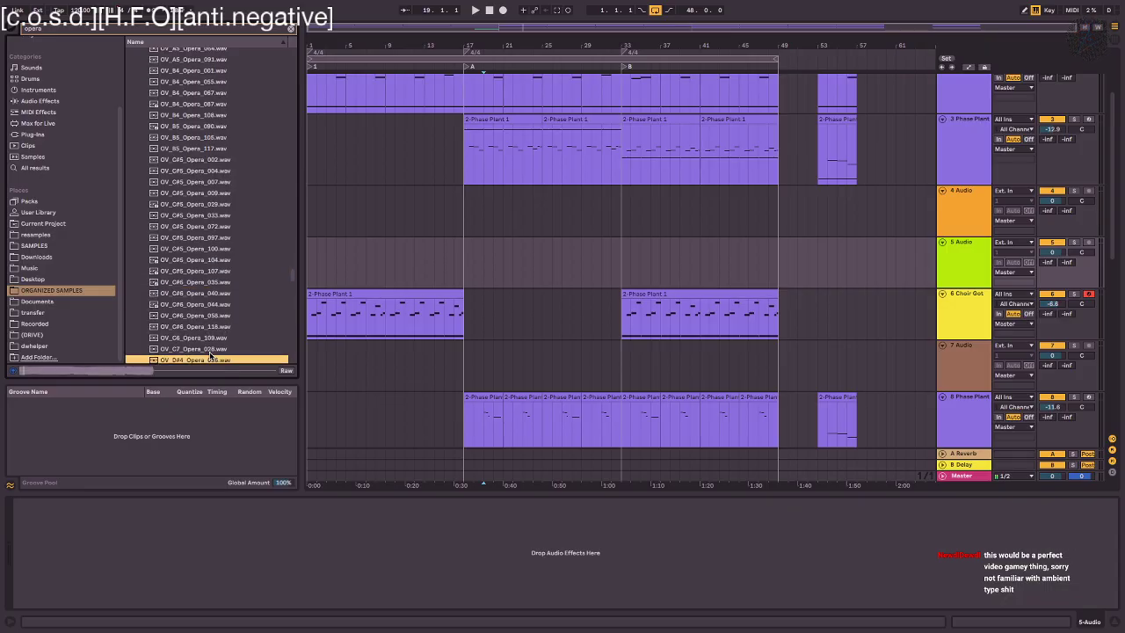
drag(209, 354, 367, 270)
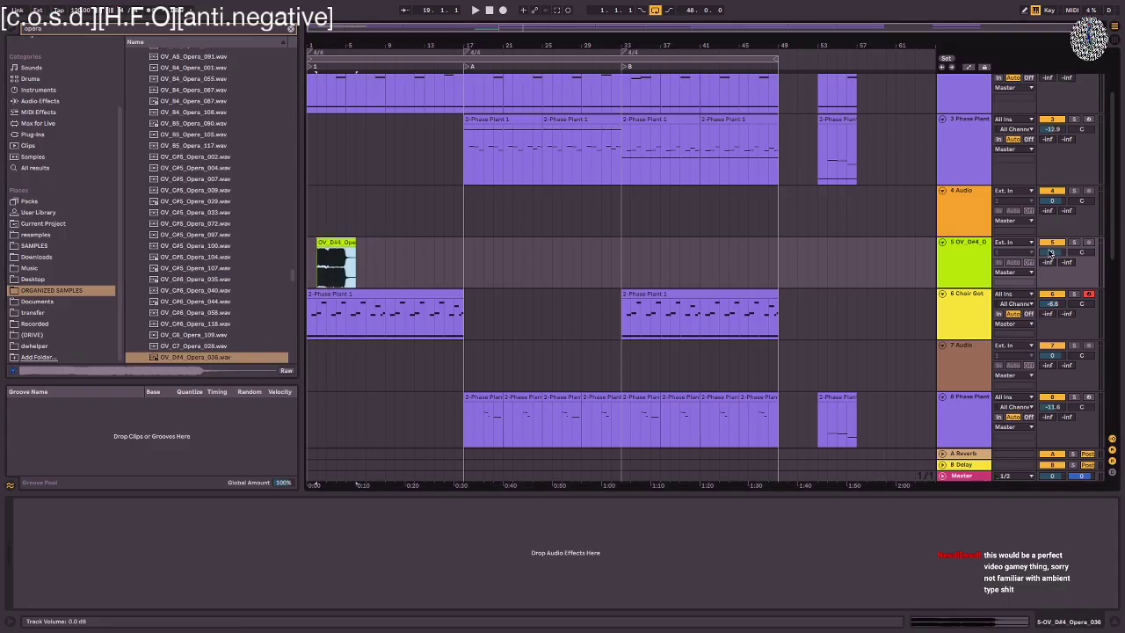
drag(1050, 253, 1049, 303)
- Stretch the opera clip to 13 bars with the Texture warp mode and move it to start at bar 1
drag(355, 247, 444, 247)
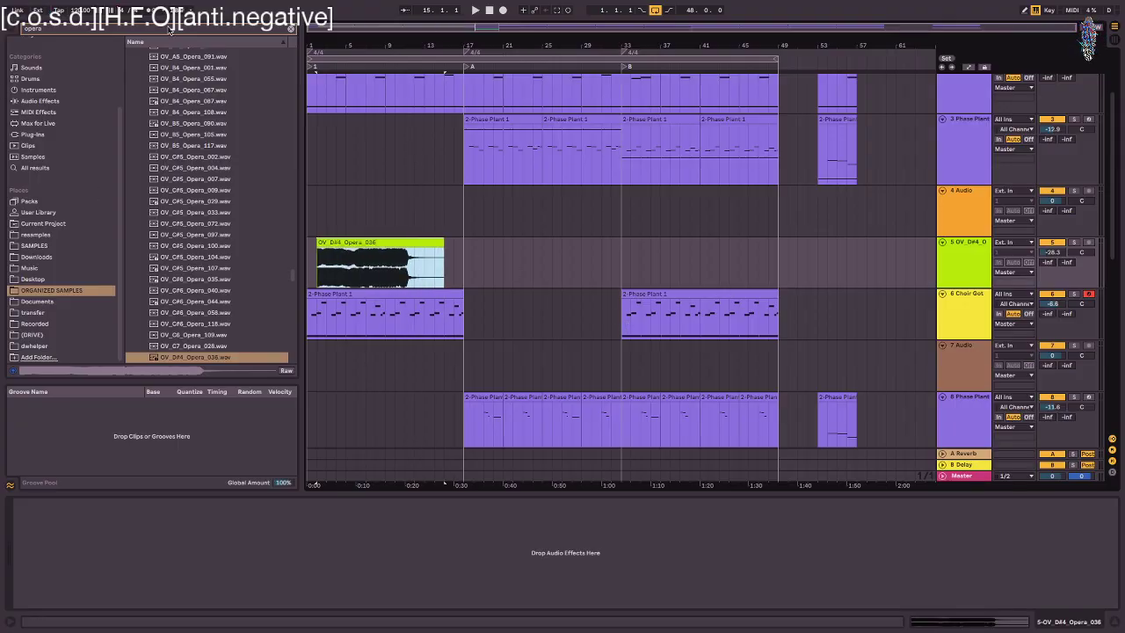
key(shift+Tab)
click(131, 357)
click(139, 383)
key(shift+Tab)
drag(432, 191, 422, 190)
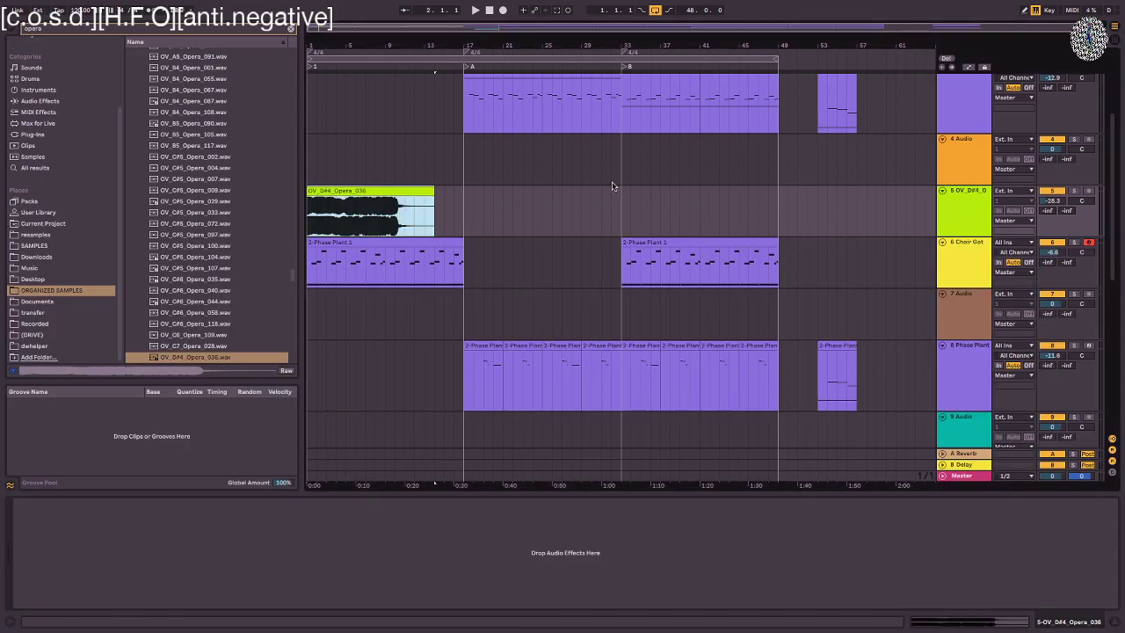
- Clear the browser search, look into the SAMPLES folder, and play the arrangement from bar 17
click(504, 203)
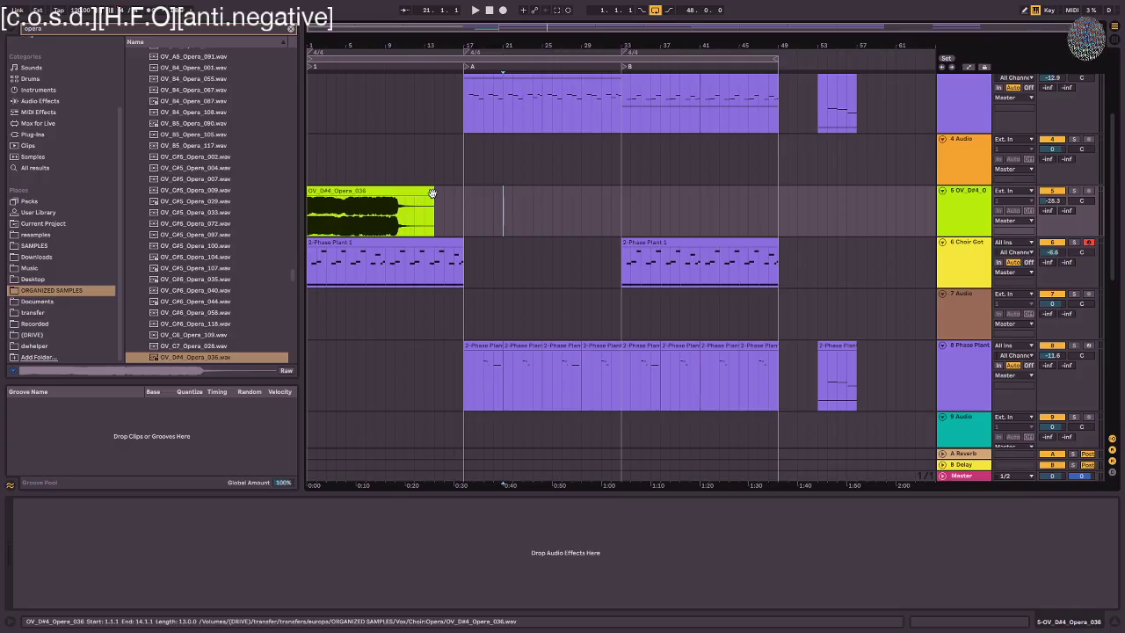
click(292, 29)
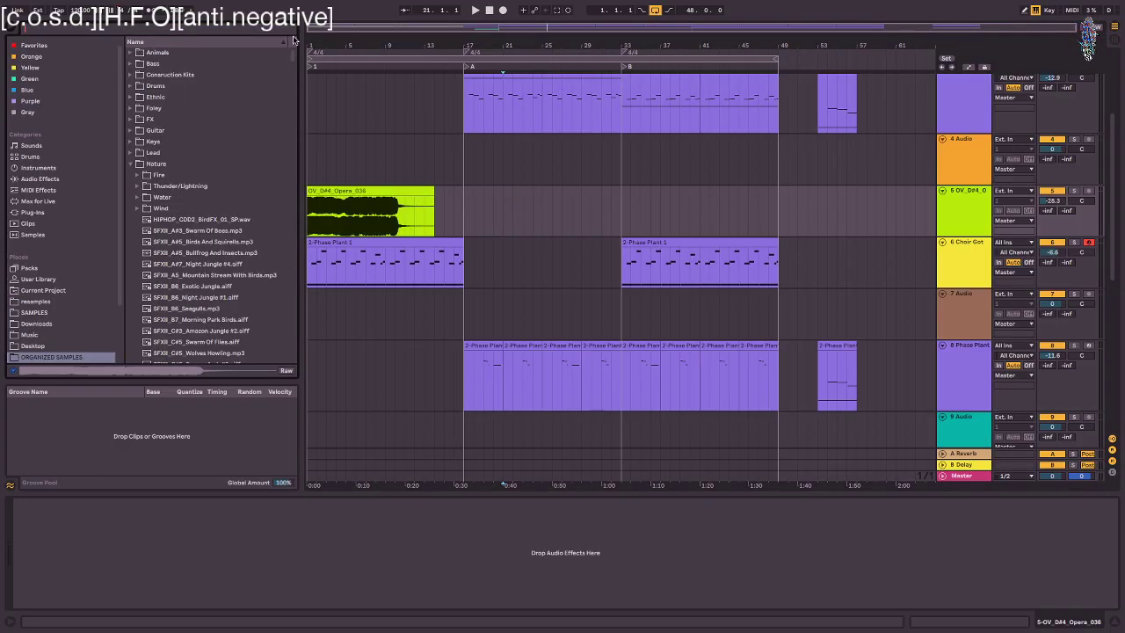
click(461, 212)
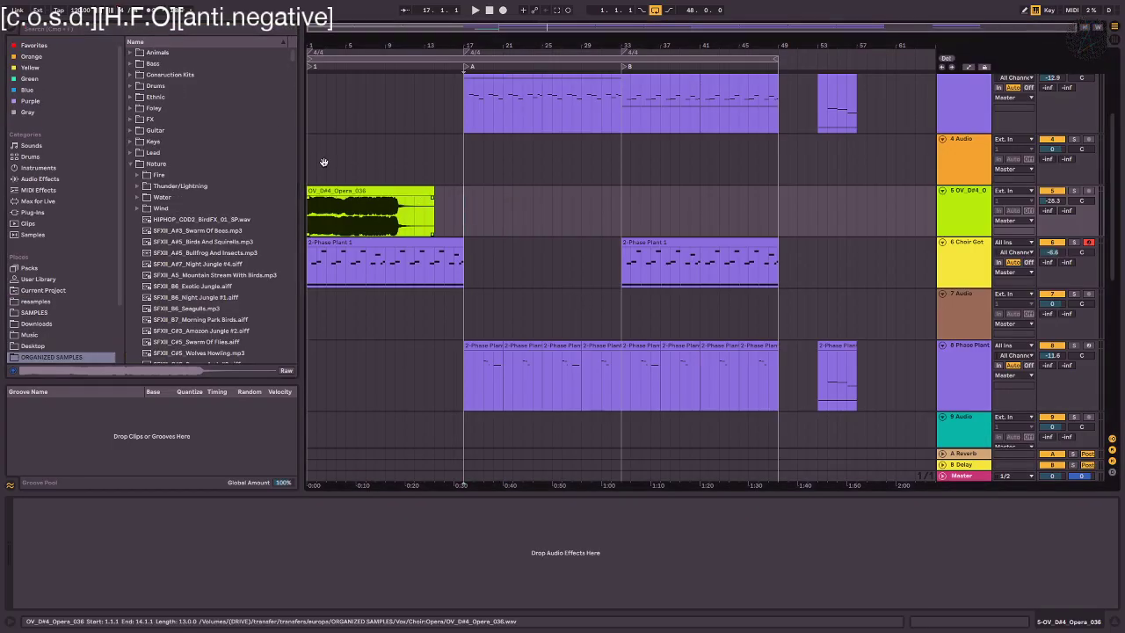
click(40, 312)
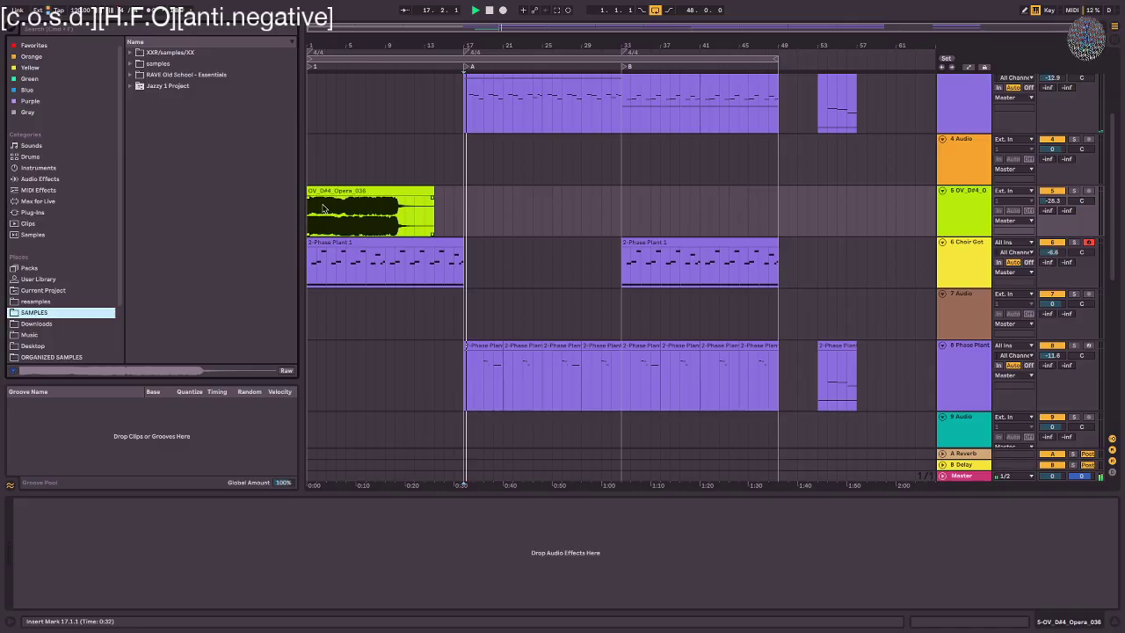
- Add an Auto Filter to the opera track and set it to high-pass at 1.49 kHz with 0% resonance
click(361, 190)
key(super+f)
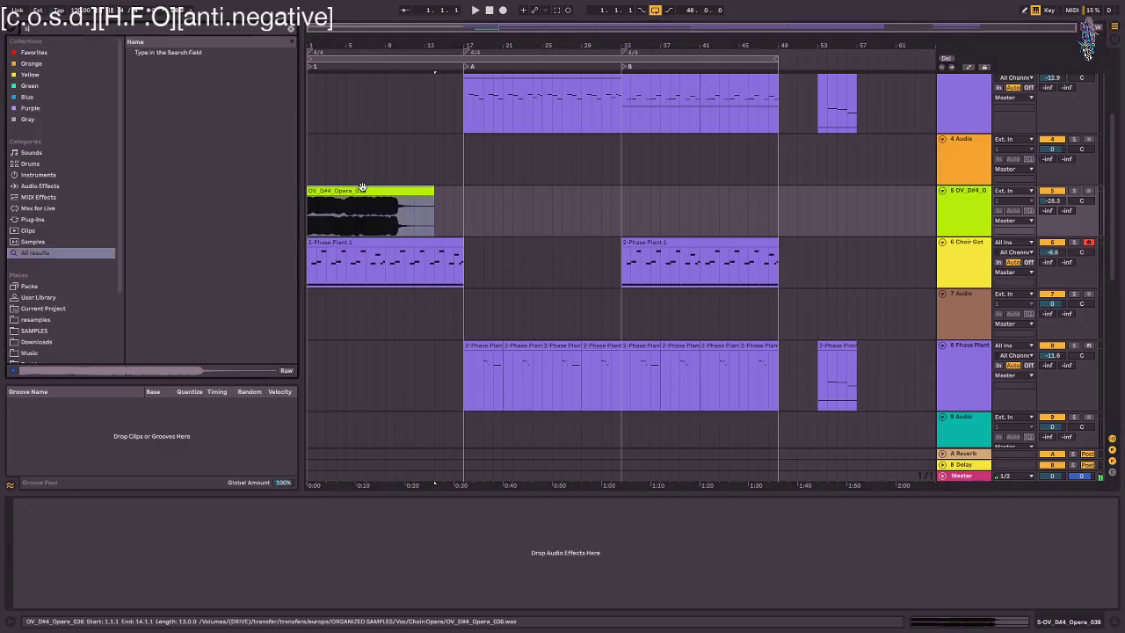
text(auto)
double_click(180, 123)
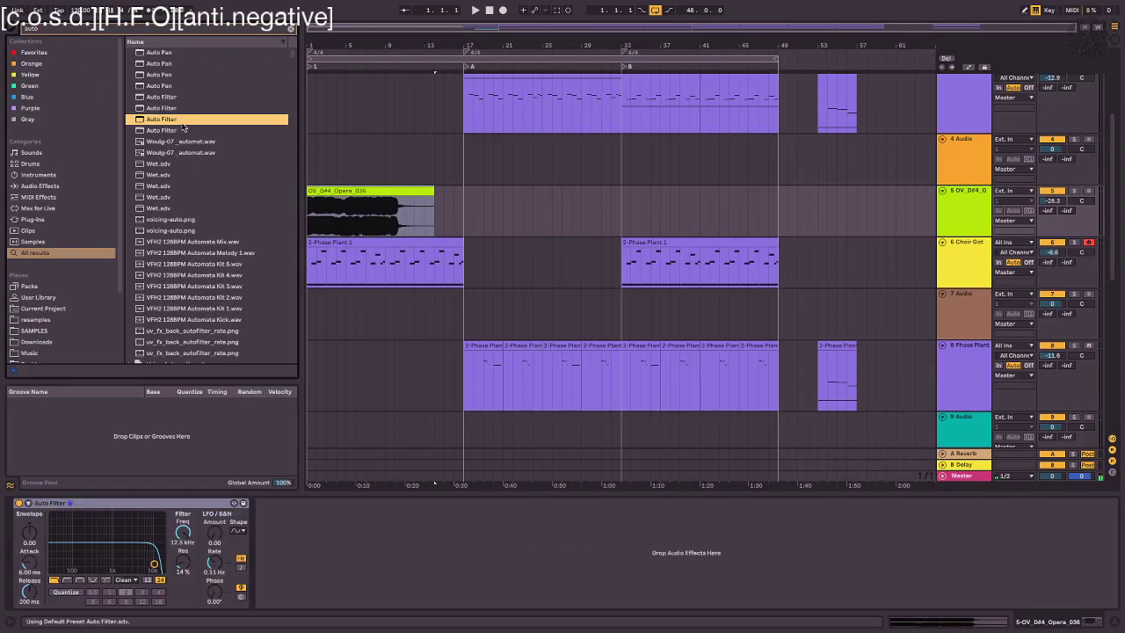
click(67, 580)
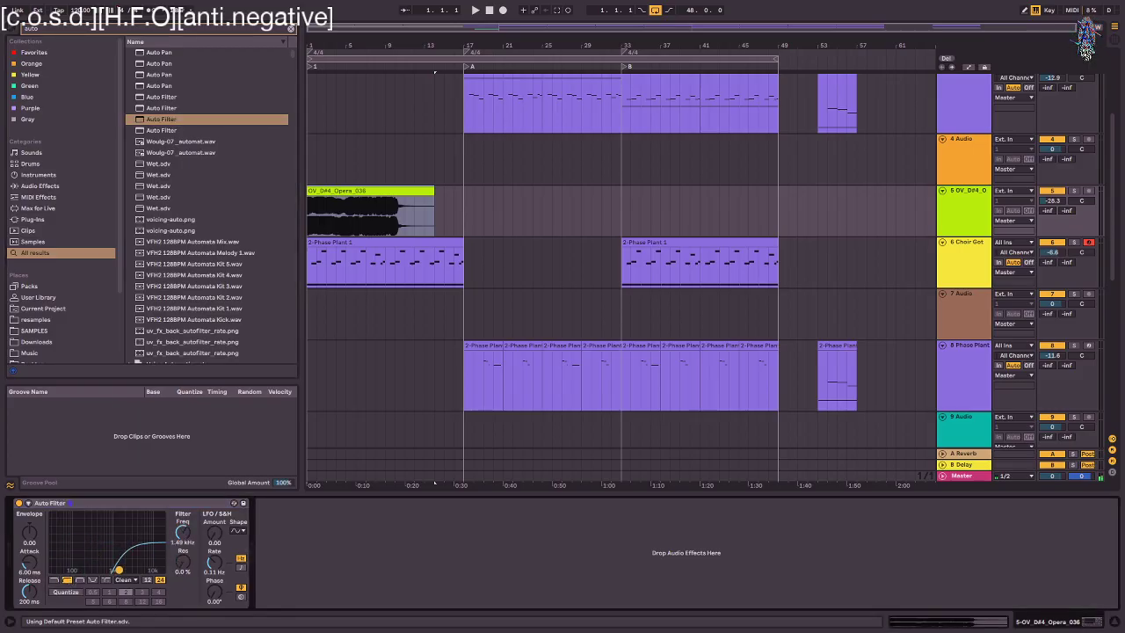
- Check the choir track's device chain, then delete the Reverb device from return track A
scroll(913, 264, up, 3)
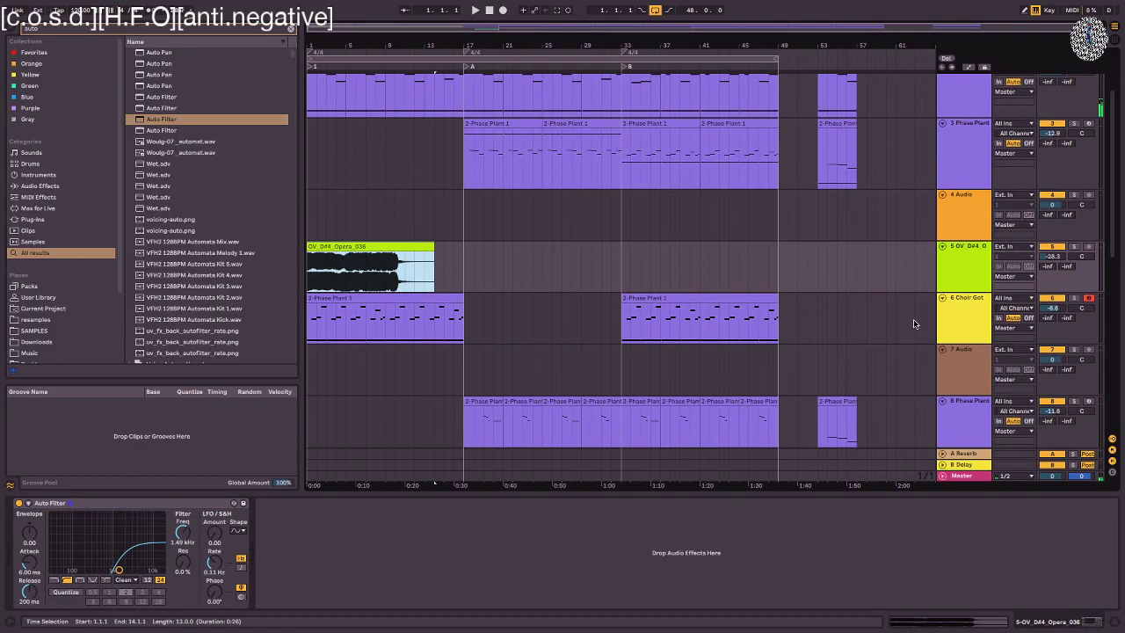
scroll(913, 323, down, 3)
scroll(913, 324, up, 2)
click(1007, 345)
click(985, 352)
click(980, 351)
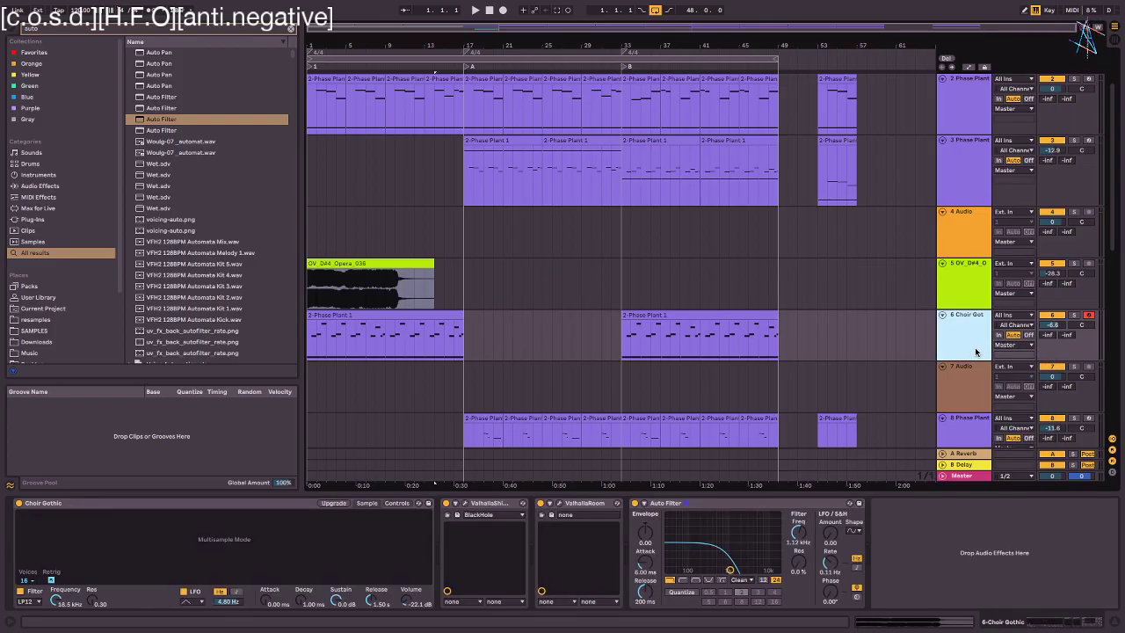
click(964, 454)
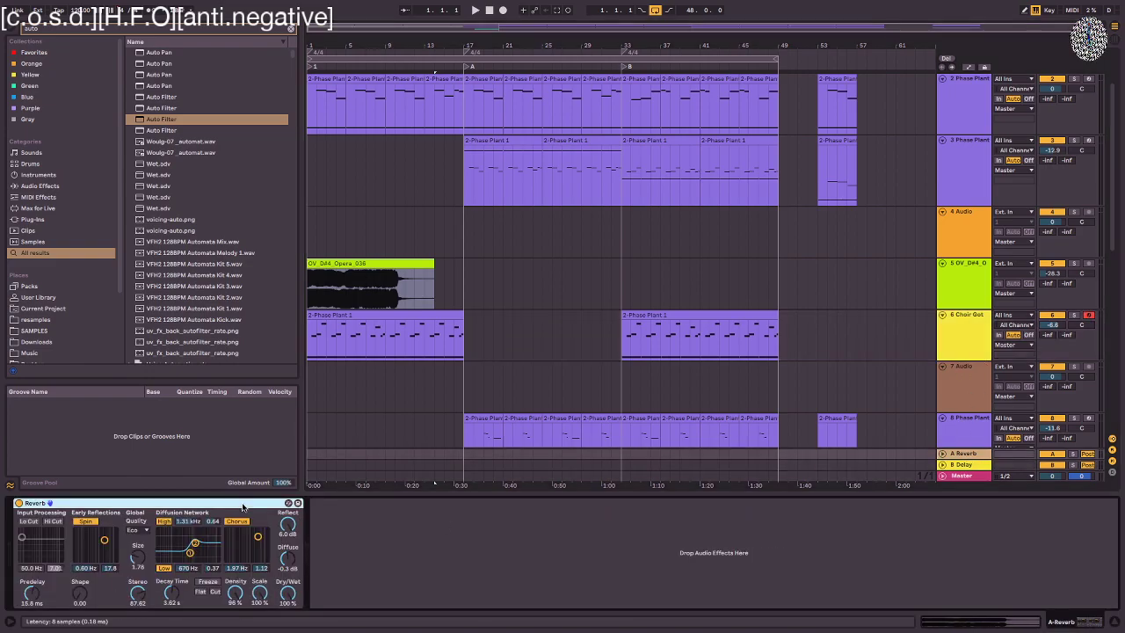
key(Delete)
- Search the plug-ins for "plates" and load Abbey Road Plates Stereo from WaveShell1-VST 9.92 onto return track A
text(plates)
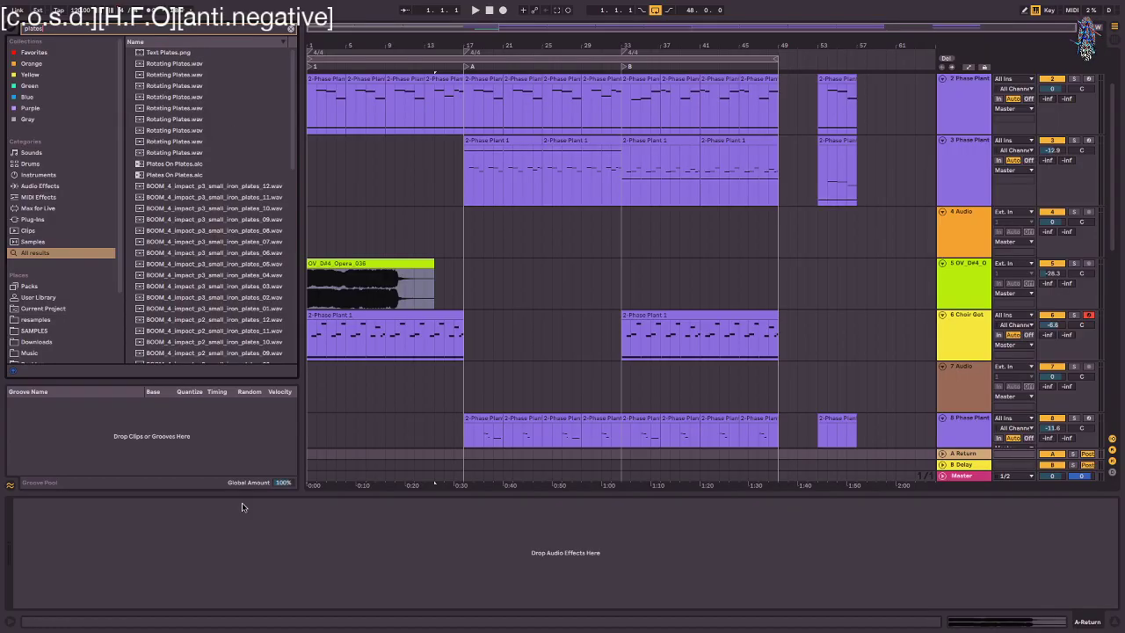
click(34, 219)
click(136, 76)
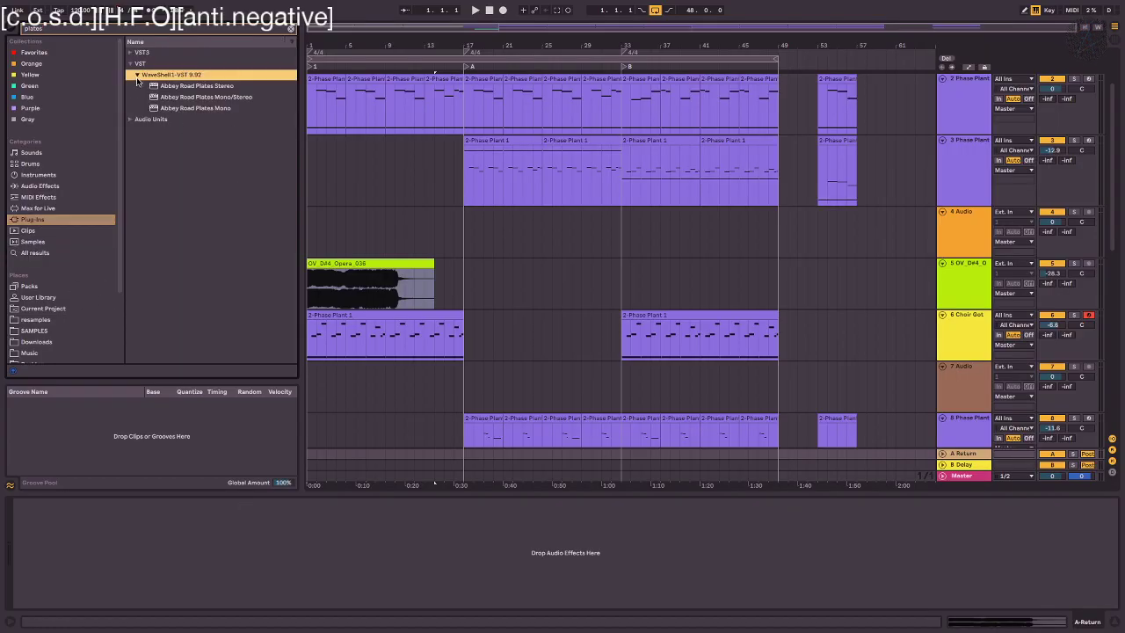
drag(195, 86, 480, 304)
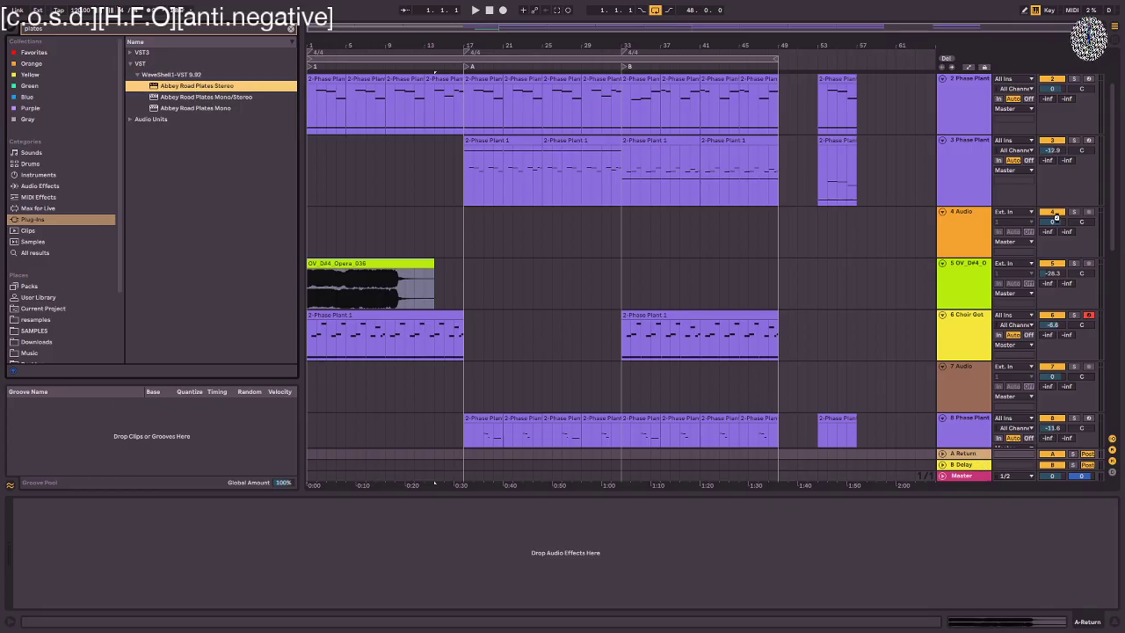
drag(434, 483, 744, 454)
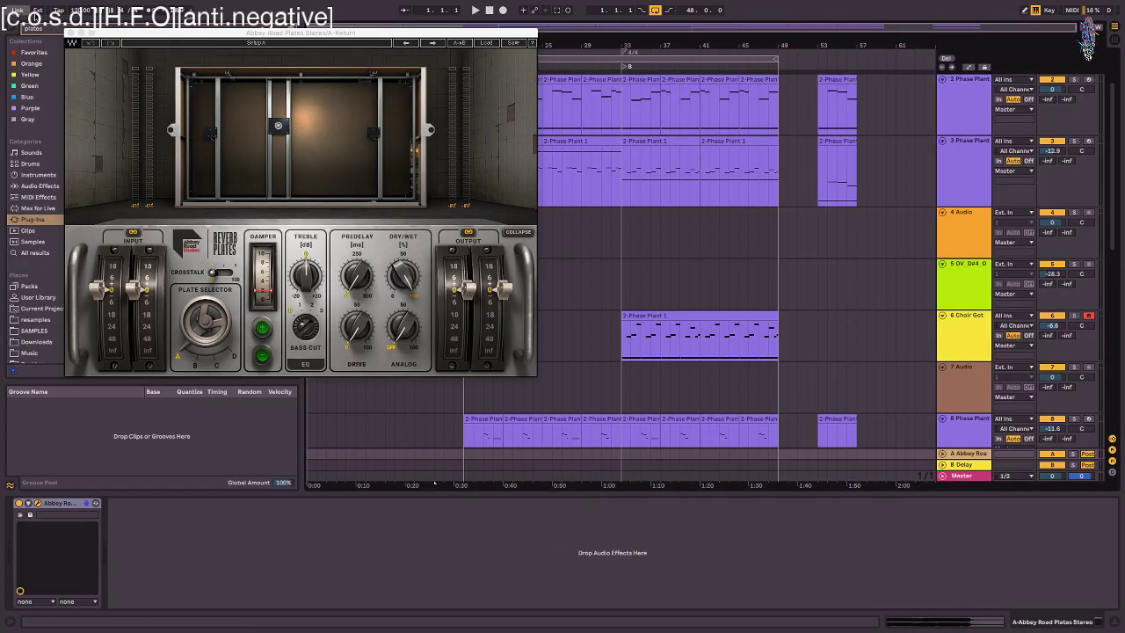
- While playing the intro, set the opera track's volume to -38.2 dB and its send A to -3.4 dB, then close the plug-in window
key(space)
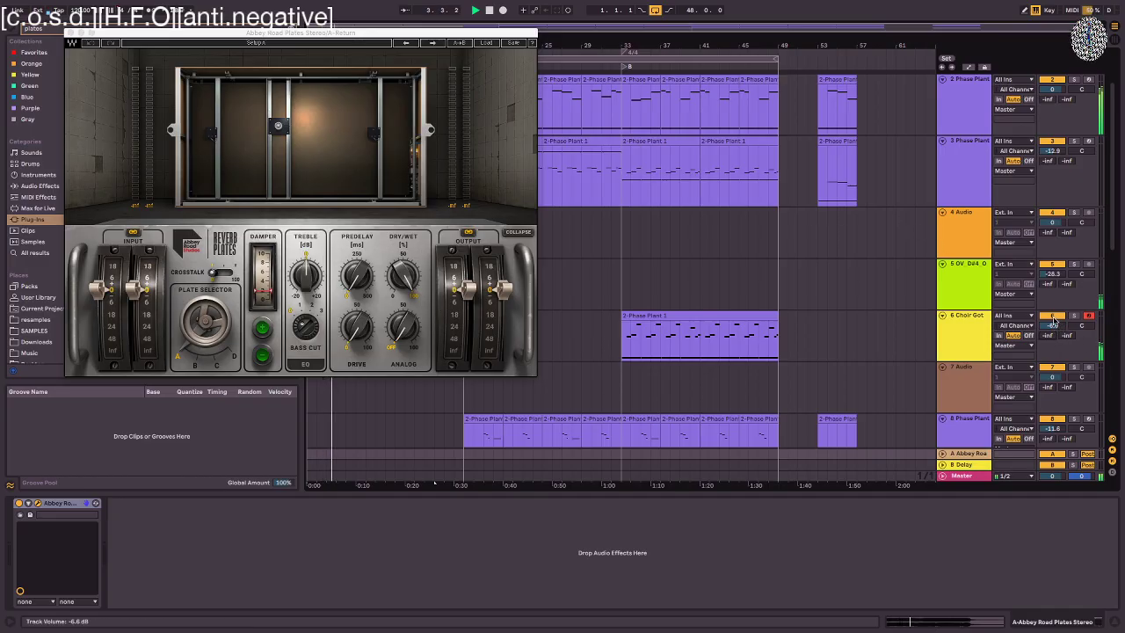
mouse_move(1047, 284)
mouse_down()
mouse_move(1047, 262)
mouse_move(1052, 276)
mouse_up()
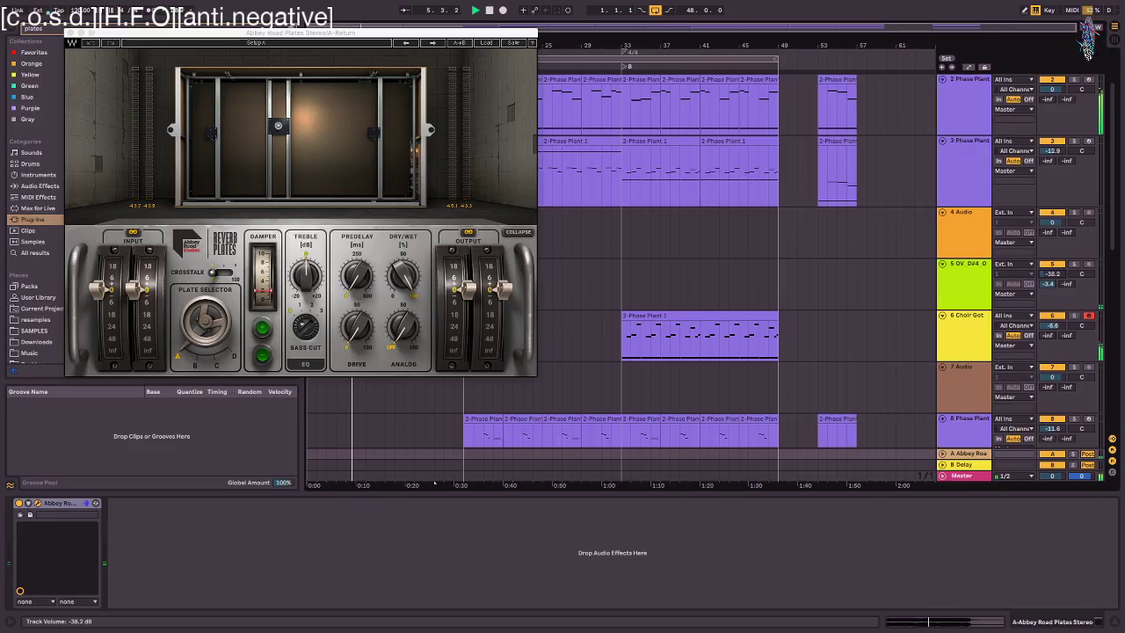
key(space)
key(space)
click(70, 32)
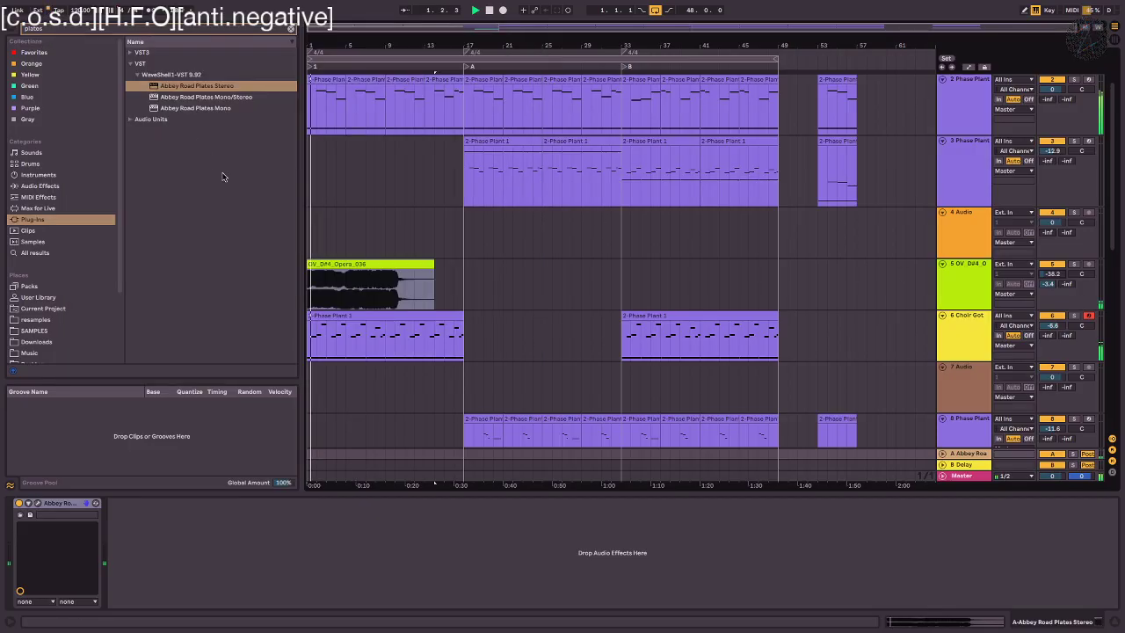
- Compress the opera clip in time to about four bars from bar 1 and give it a fade-in at the start
key(shift+Tab)
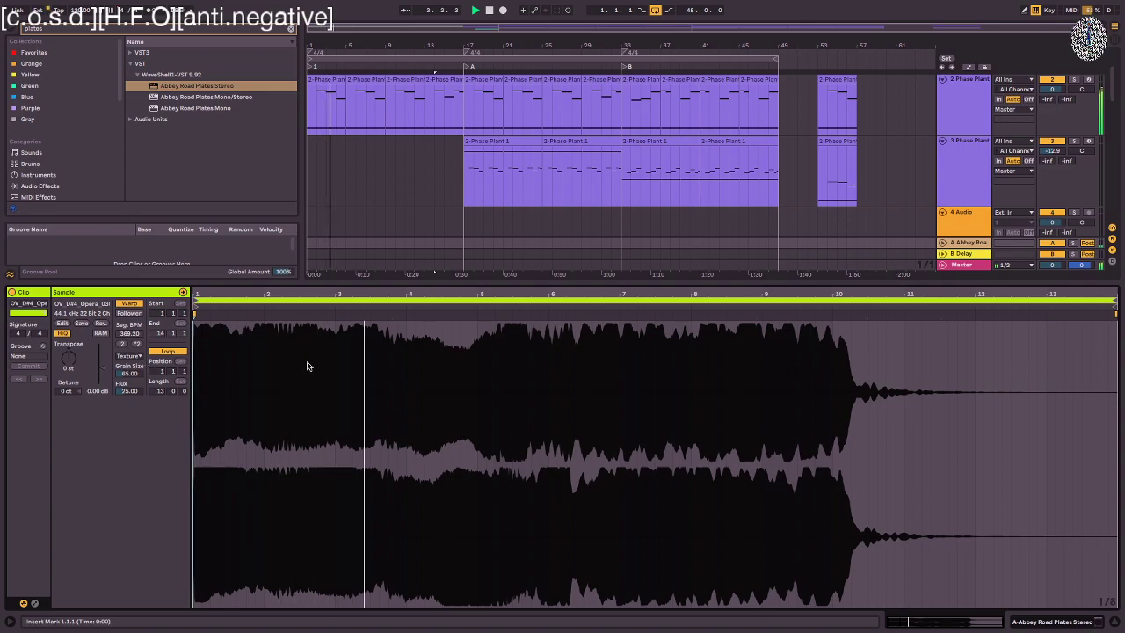
key(shift+Tab)
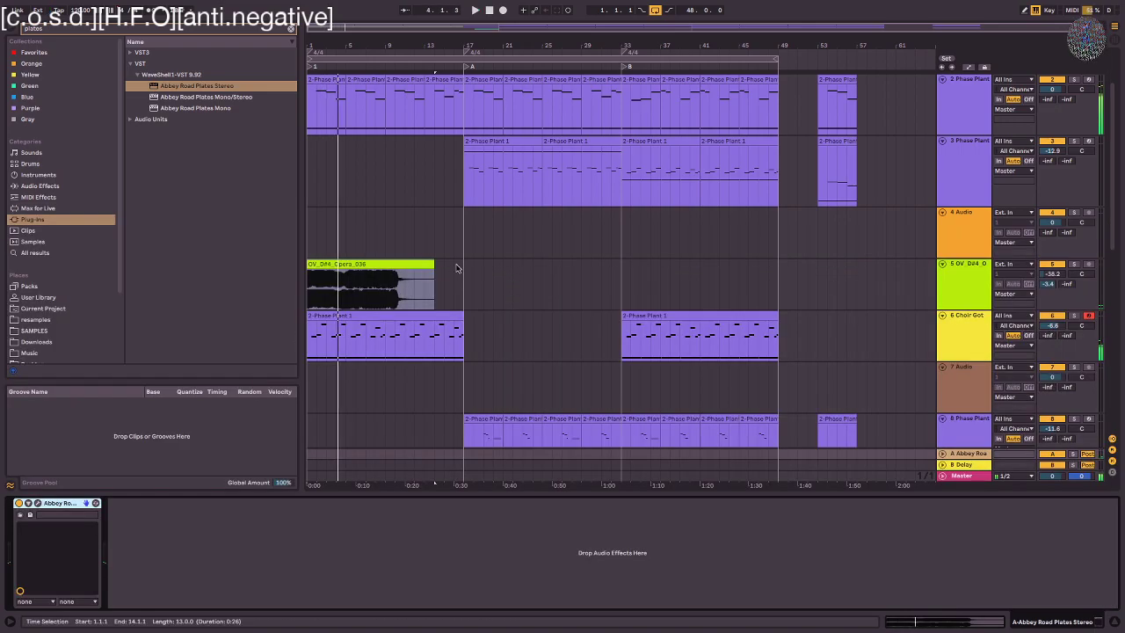
drag(432, 264, 344, 274)
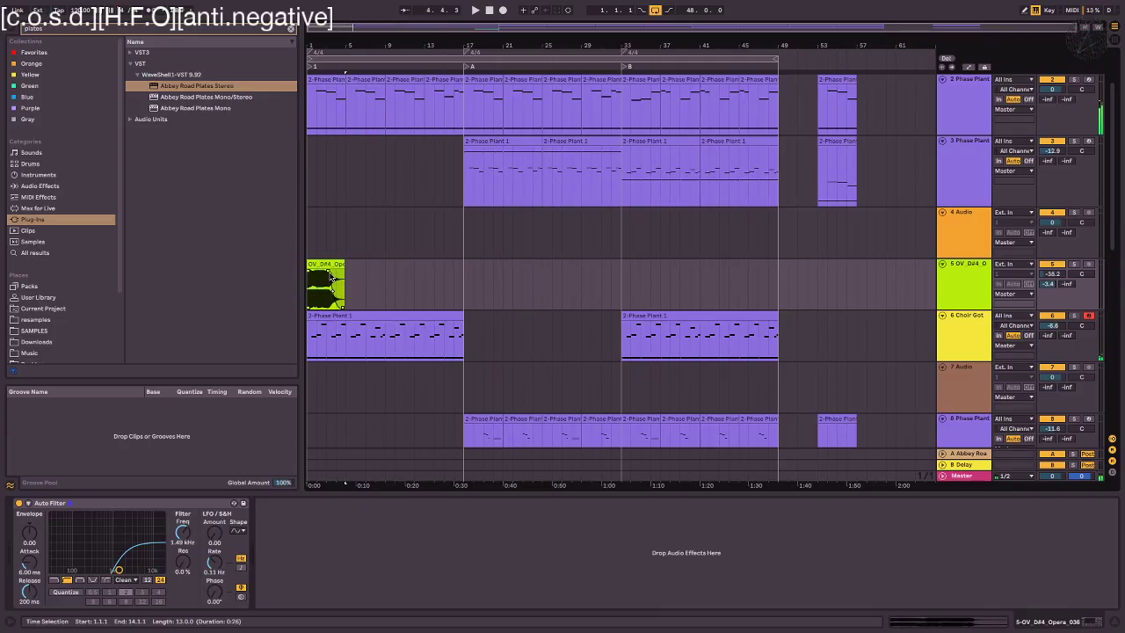
click(310, 274)
key(space)
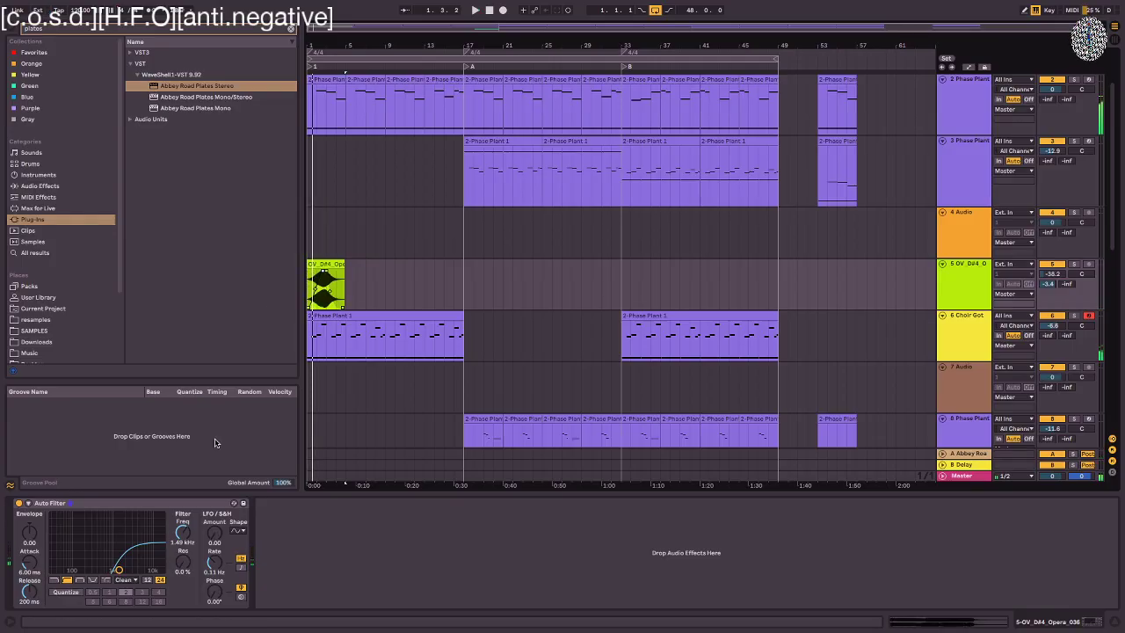
- Set the opera track's high-pass filter frequency to 1.28 kHz during playback and clear the browser search text
key(space)
drag(182, 530, 182, 534)
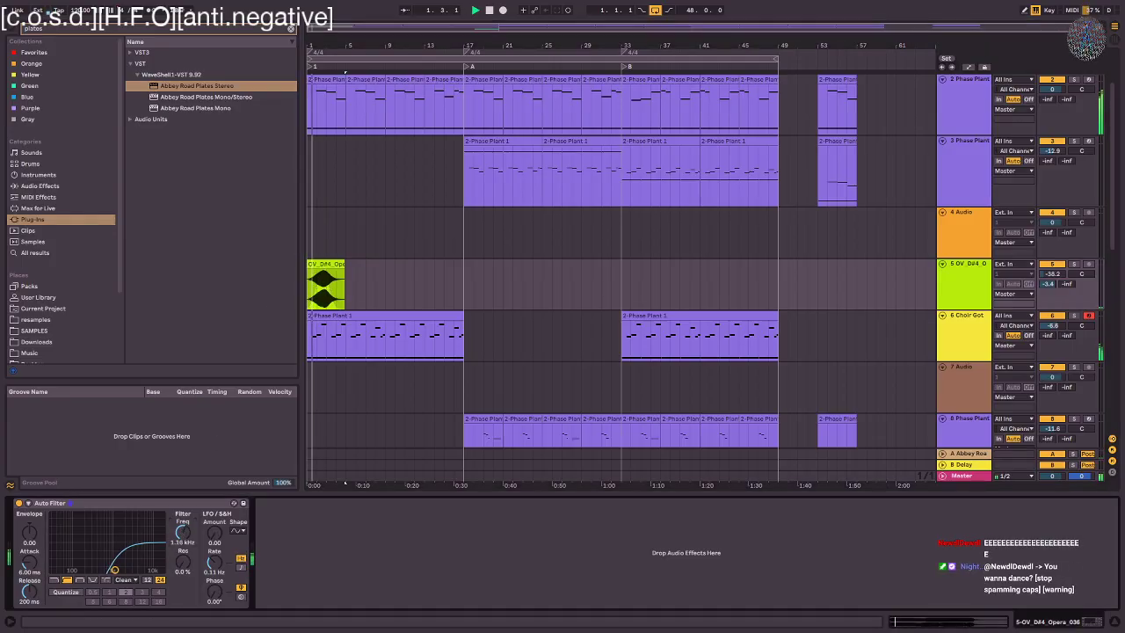
key(ctrl+f)
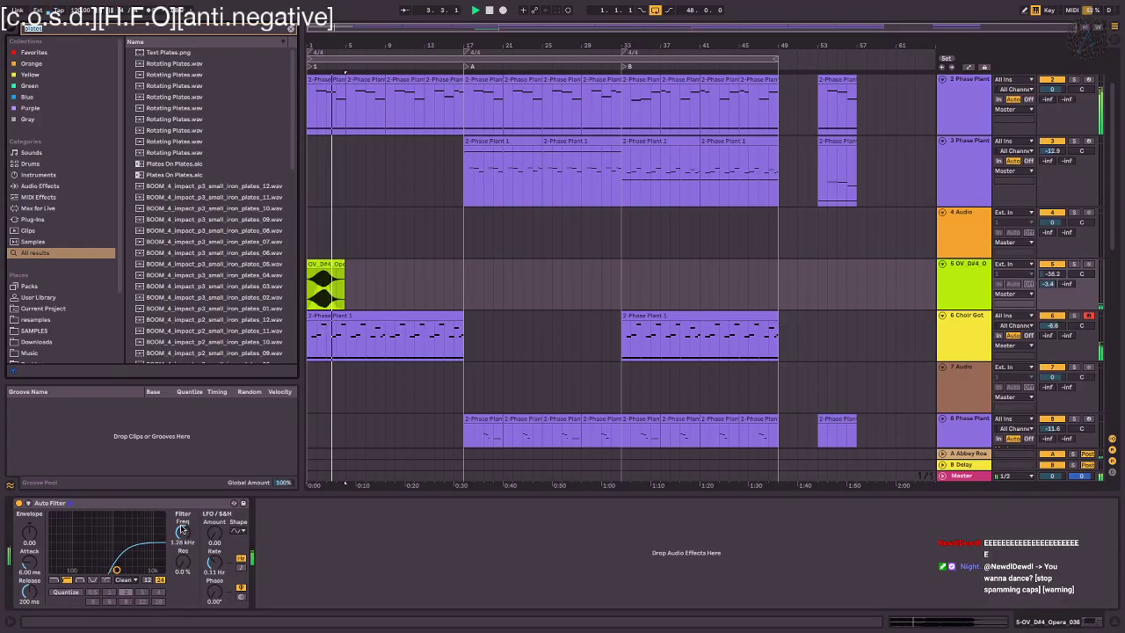
key(BackSpace)
- Move the opera clip to start at bar 3 and play the intro again
click(326, 264)
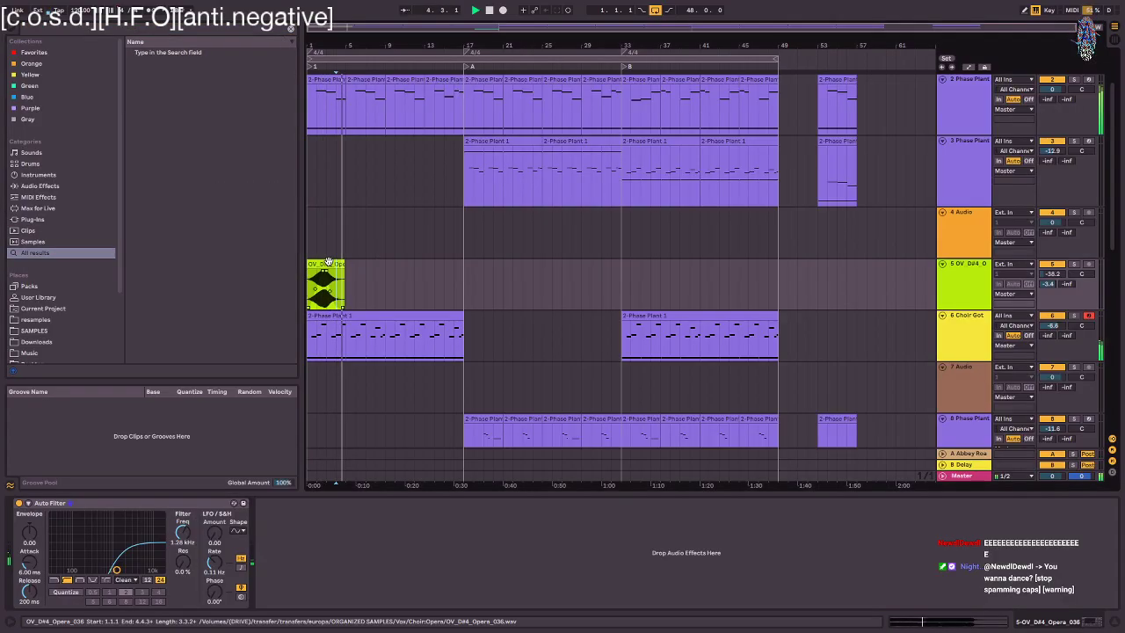
drag(326, 263, 338, 299)
key(space)
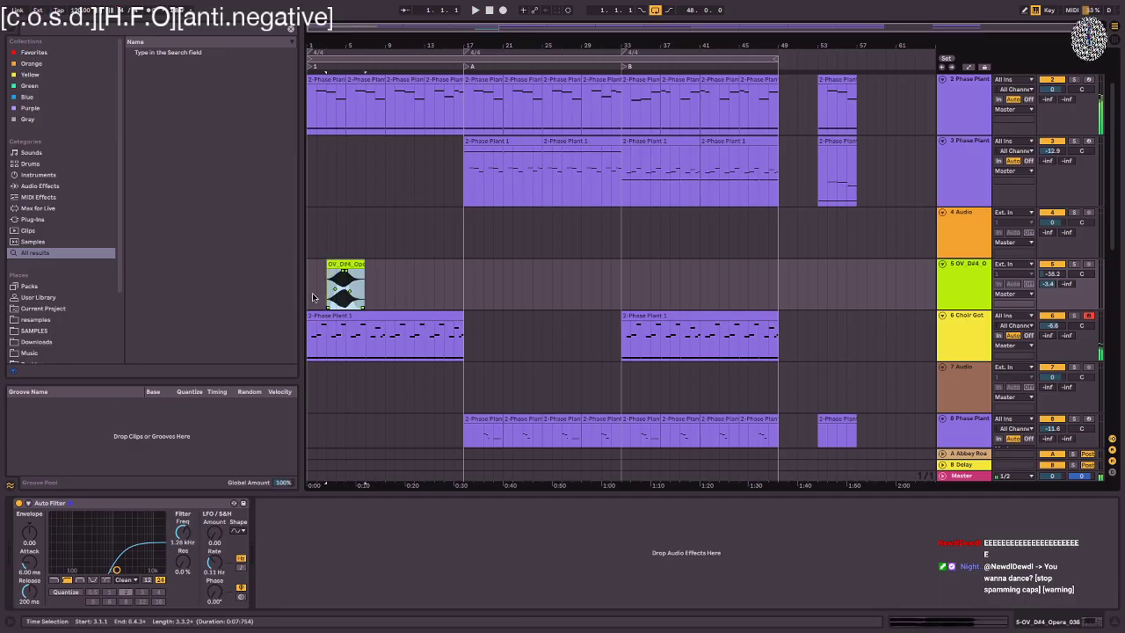
- Move the opera clip to start at bar 7 and add a Delay after the track's Auto Filter
click(355, 276)
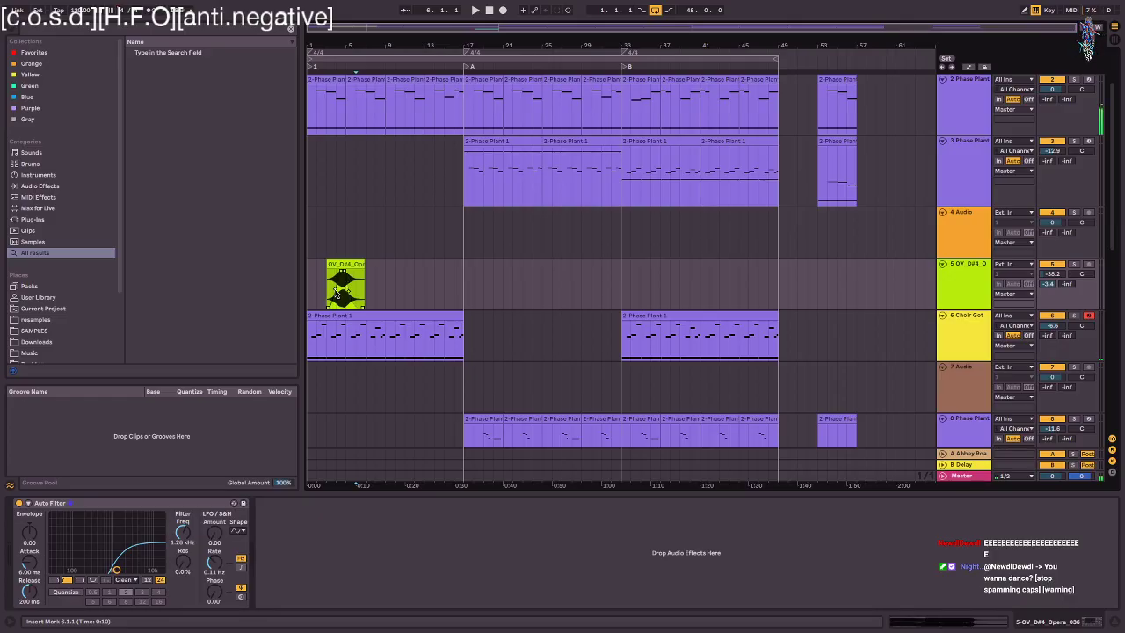
drag(359, 295, 398, 294)
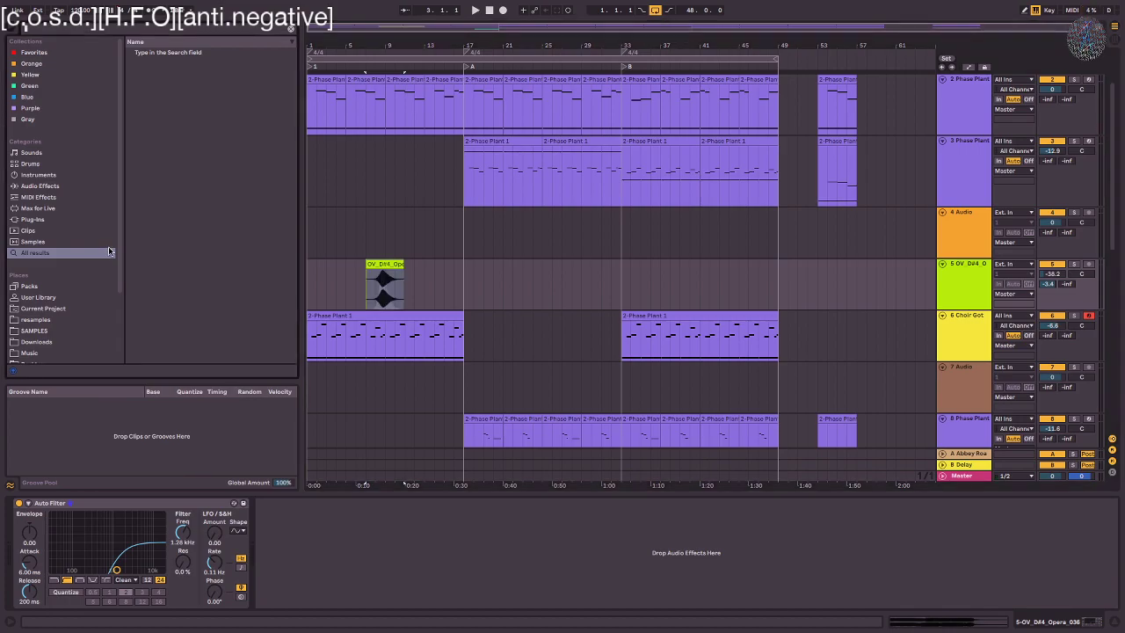
click(79, 186)
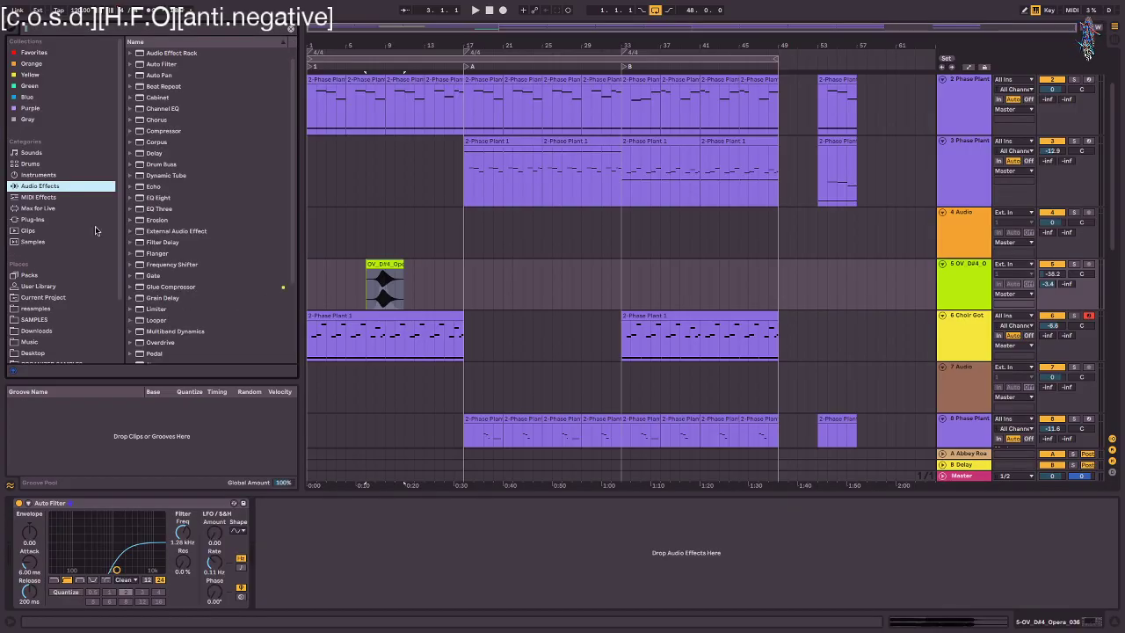
drag(152, 161, 408, 537)
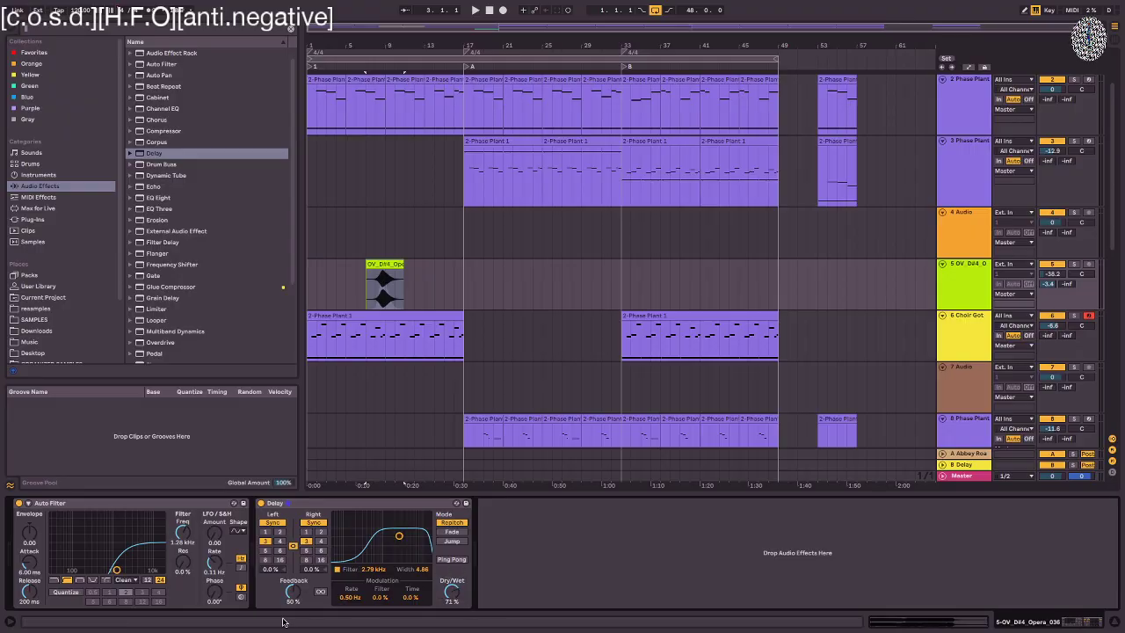
- During playback, set the opera track's volume to -22.6 dB and the Delay's feedback to 65%, filter to 1.94 kHz and rate to 0.56 Hz
key(space)
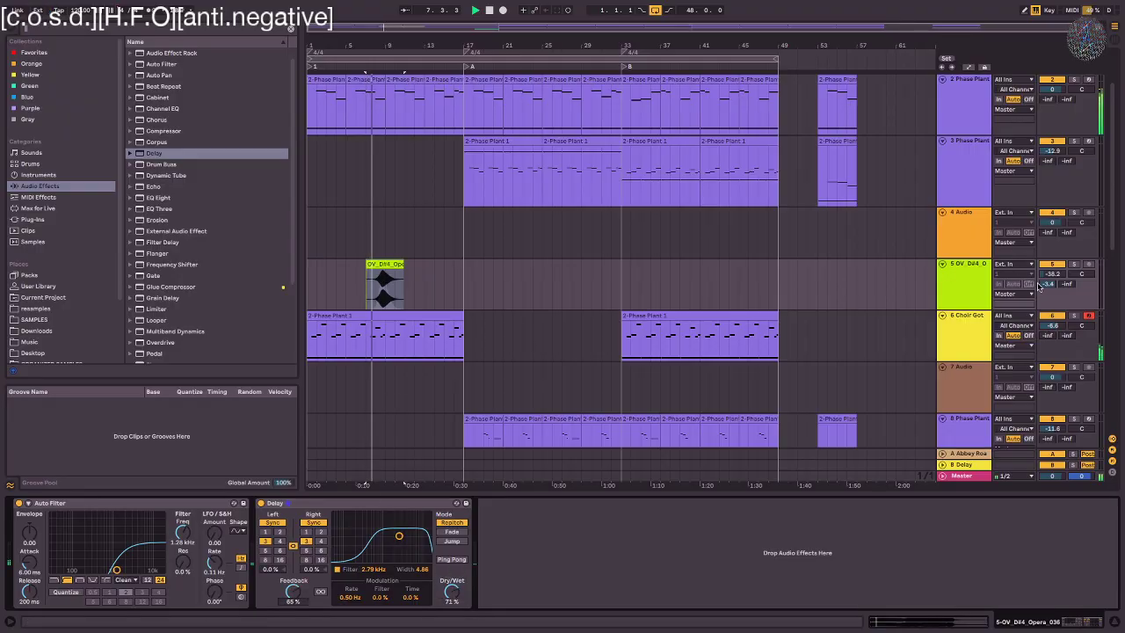
drag(1052, 274, 1052, 256)
drag(399, 535, 393, 535)
drag(351, 597, 351, 592)
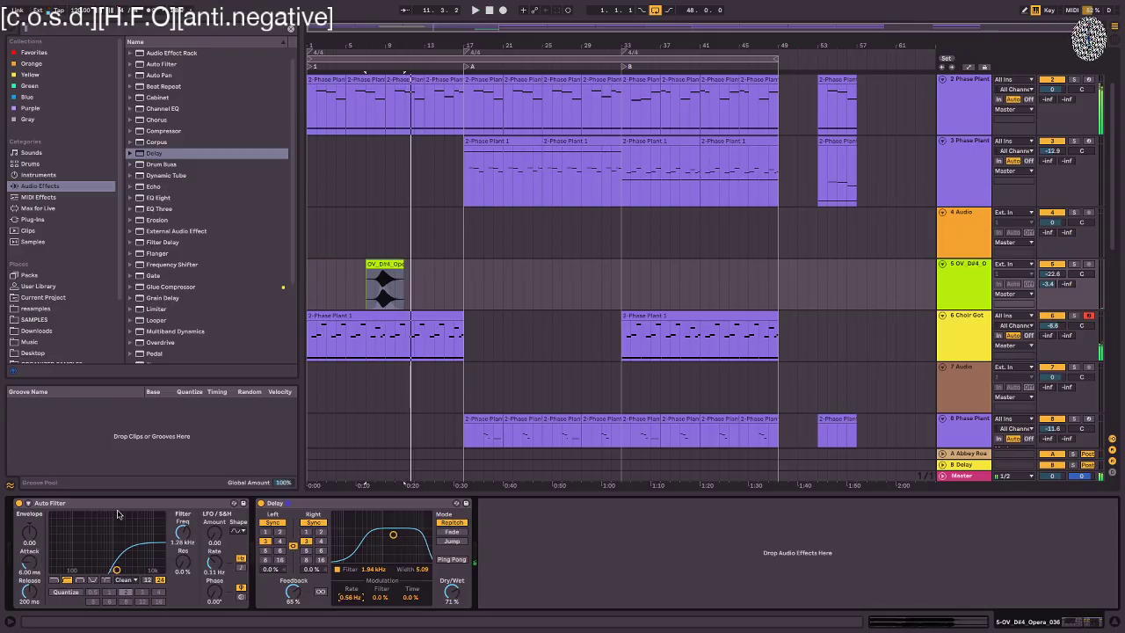
- Lower the opera track's high-pass cutoff to 261 Hz and place a duplicate of the Auto Filter after the Delay
drag(114, 568, 90, 562)
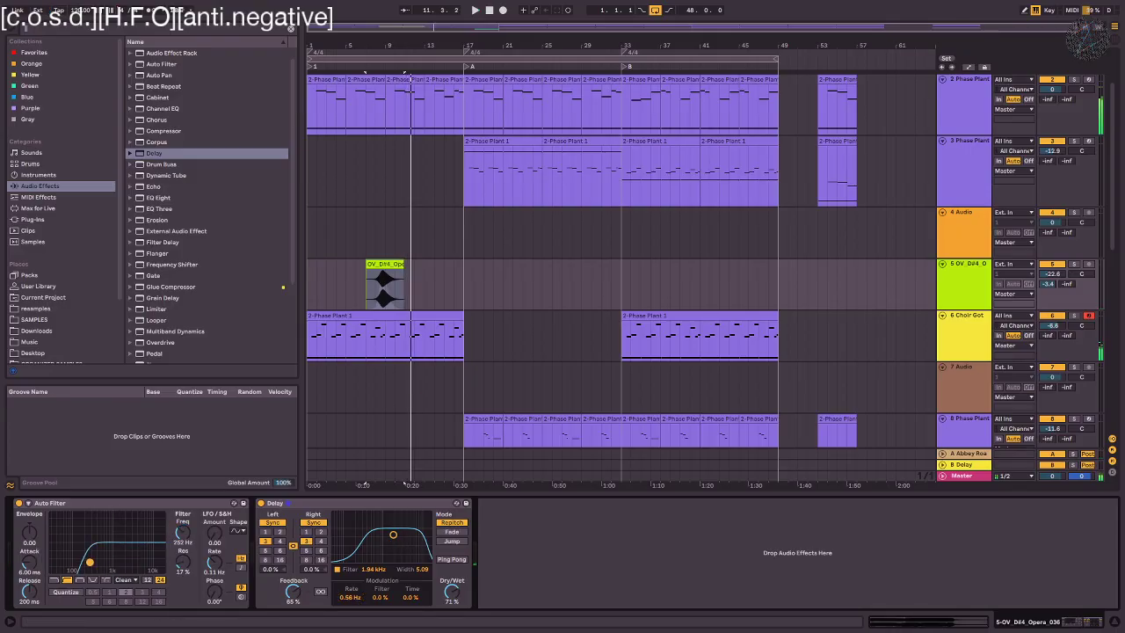
click(109, 503)
key(ctrl+d)
drag(452, 503, 829, 523)
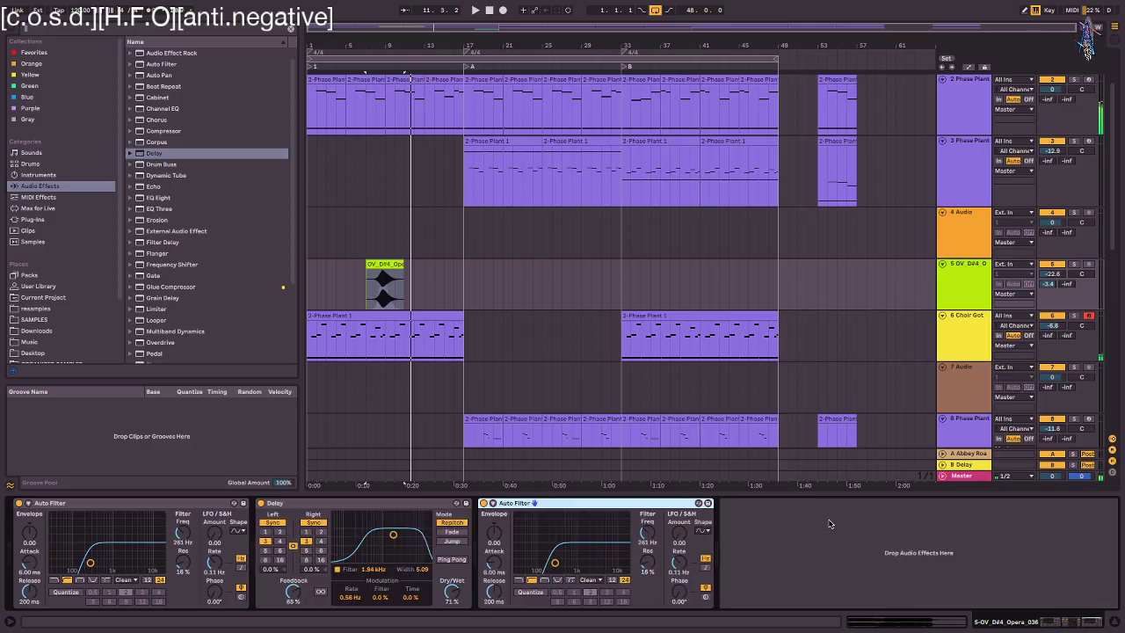
- Switch the second Auto Filter to low-pass with a 1.54 kHz cutoff and set the first filter's high-pass to 430 Hz, checking during playback
click(518, 580)
drag(555, 562, 615, 560)
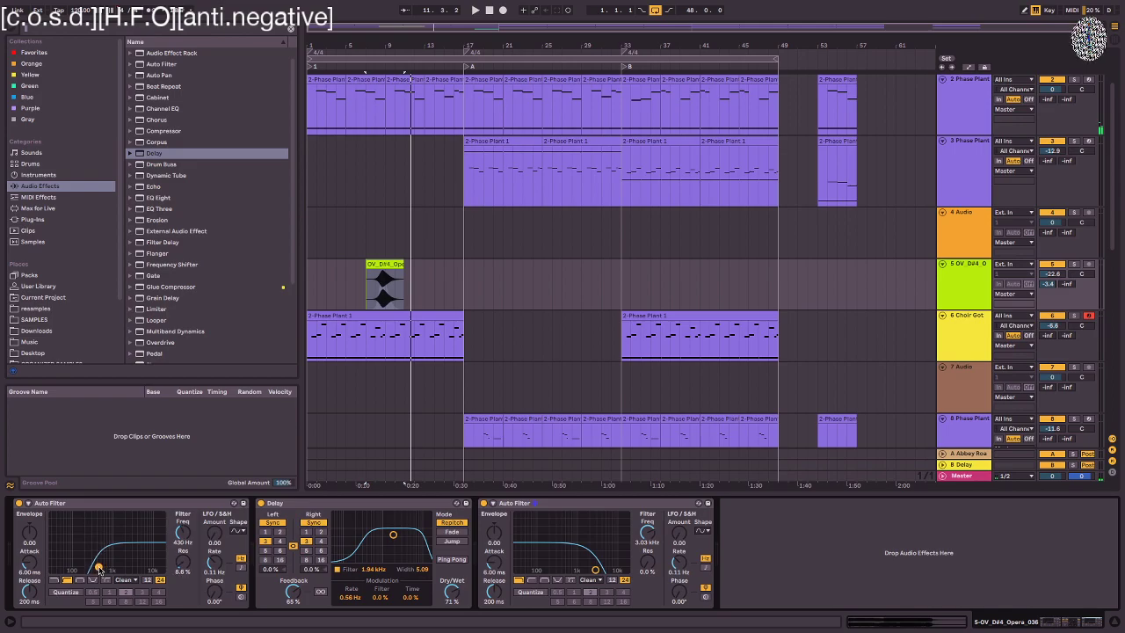
key(space)
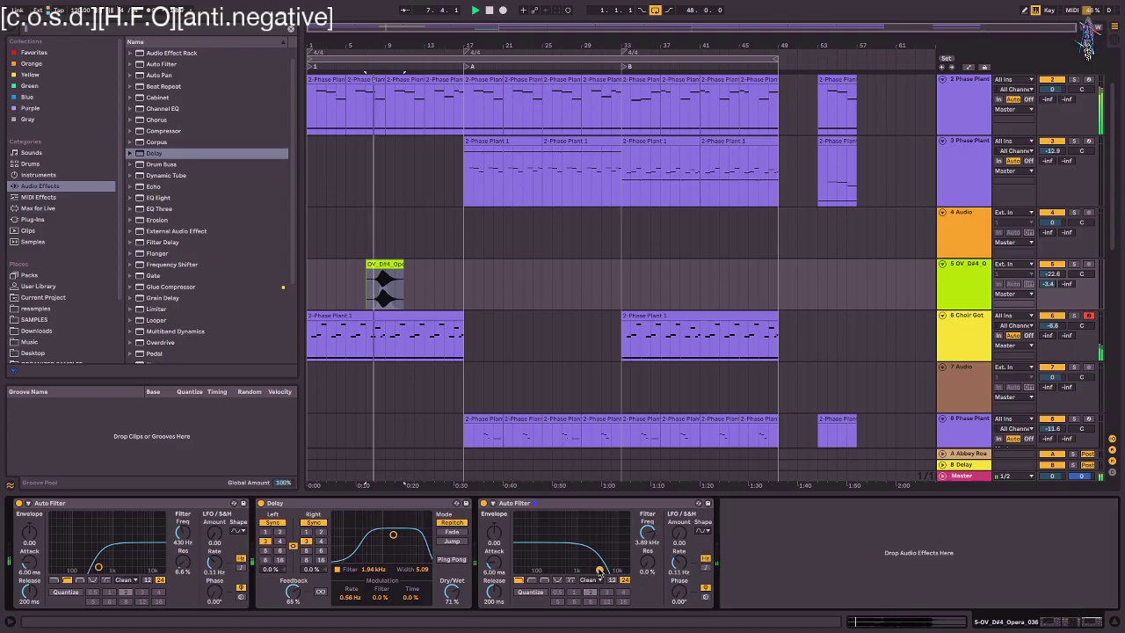
drag(599, 571, 583, 570)
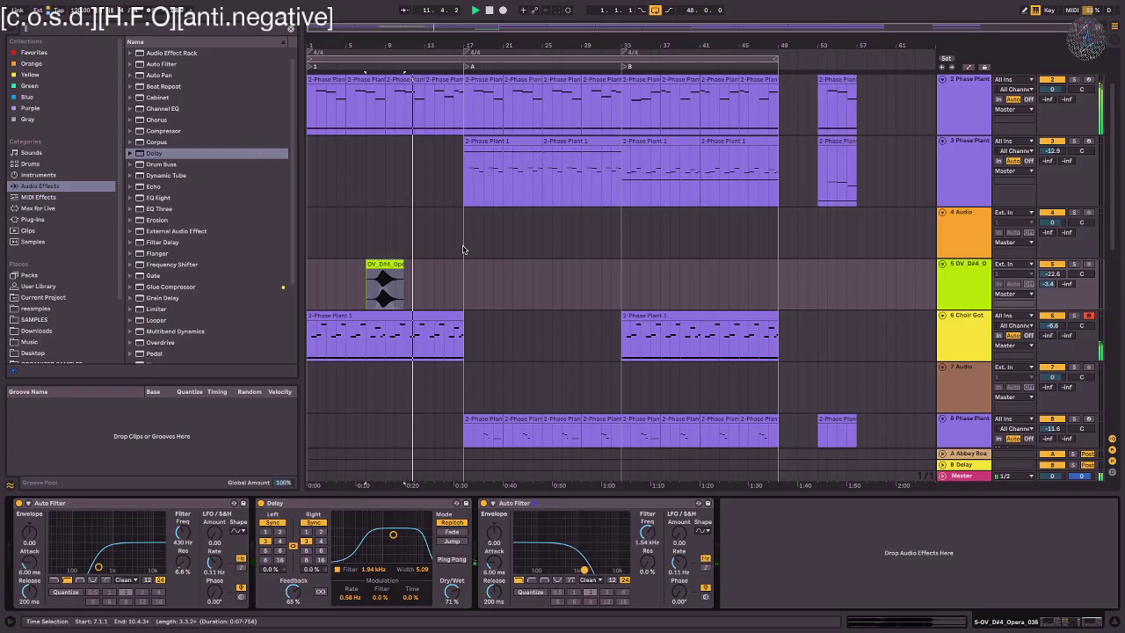
- Copy the opera clip to start at bar 17 and lower the opera track's volume to -27.5 dB during playback
drag(376, 264, 462, 280)
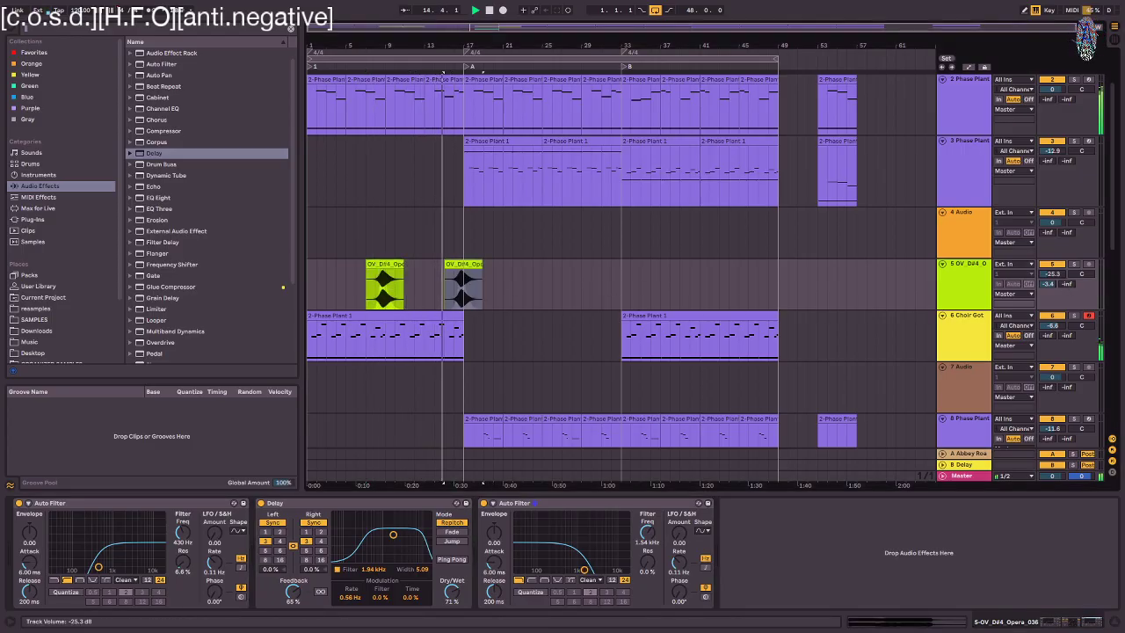
click(459, 275)
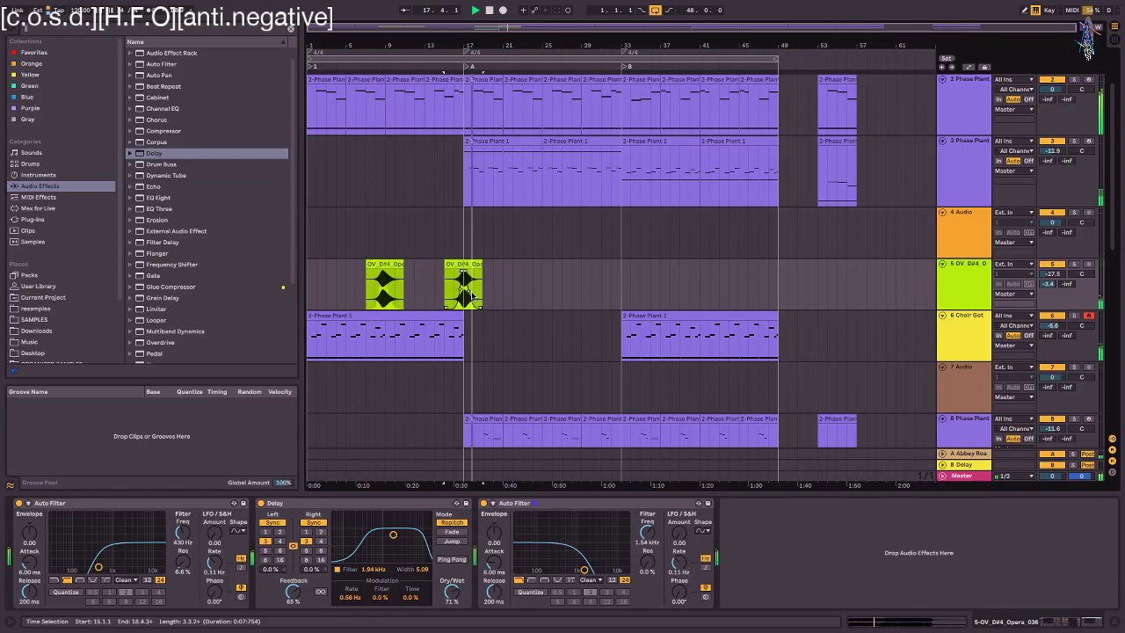
click(465, 265)
key(space)
drag(467, 264, 491, 279)
click(481, 292)
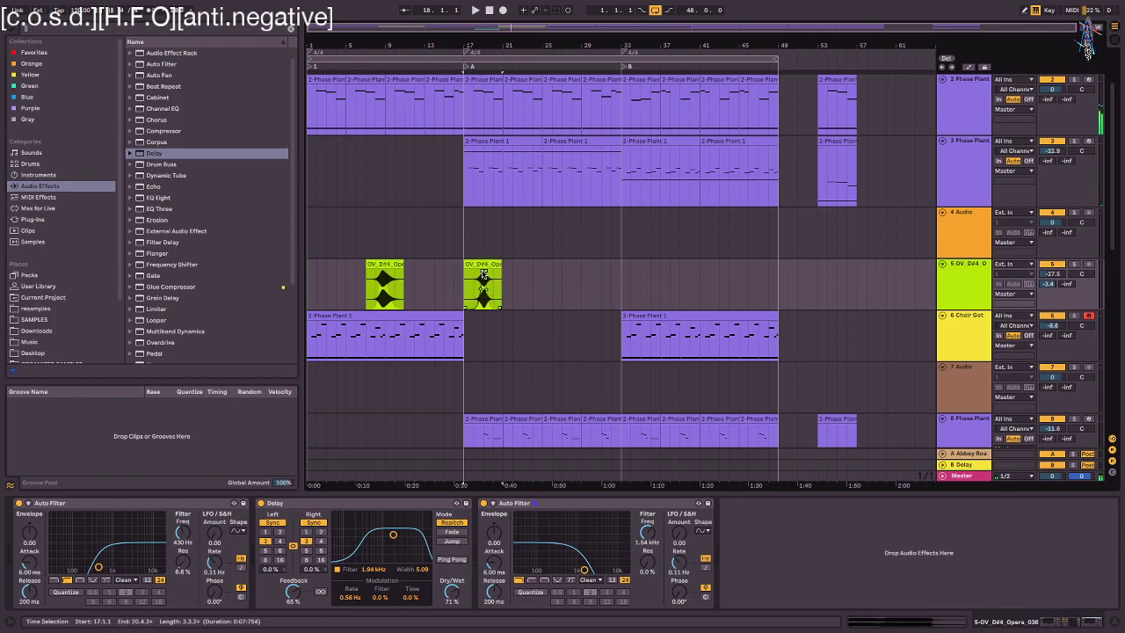
click(484, 274)
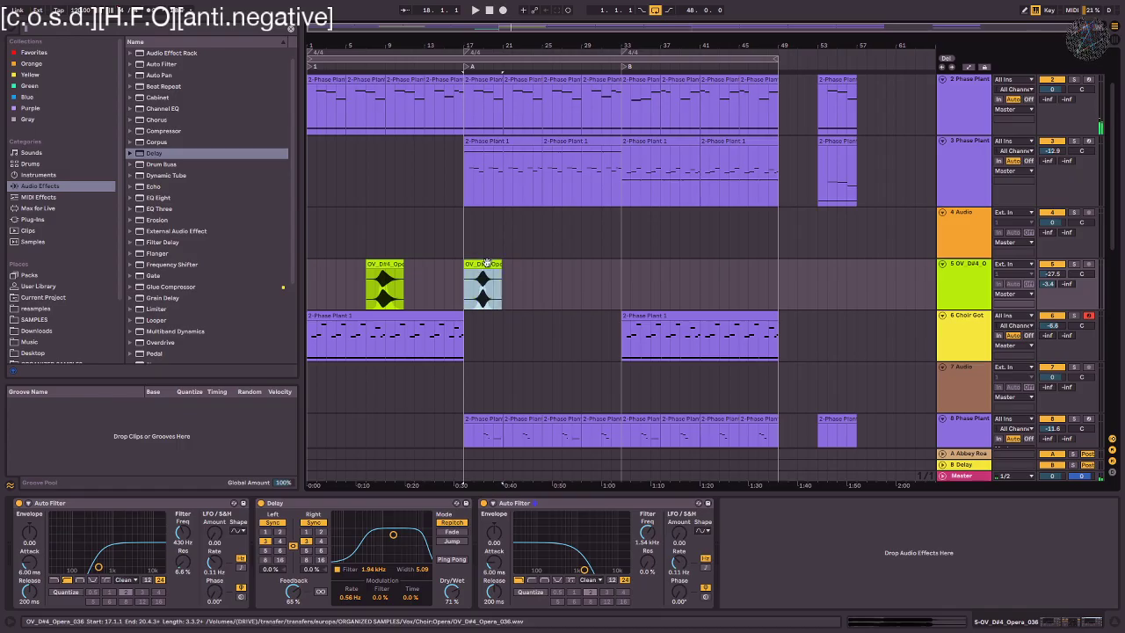
key(ctrl+d)
key(ctrl+d)
key(ctrl+d)
key(ctrl+z)
key(ctrl+z)
key(ctrl+z)
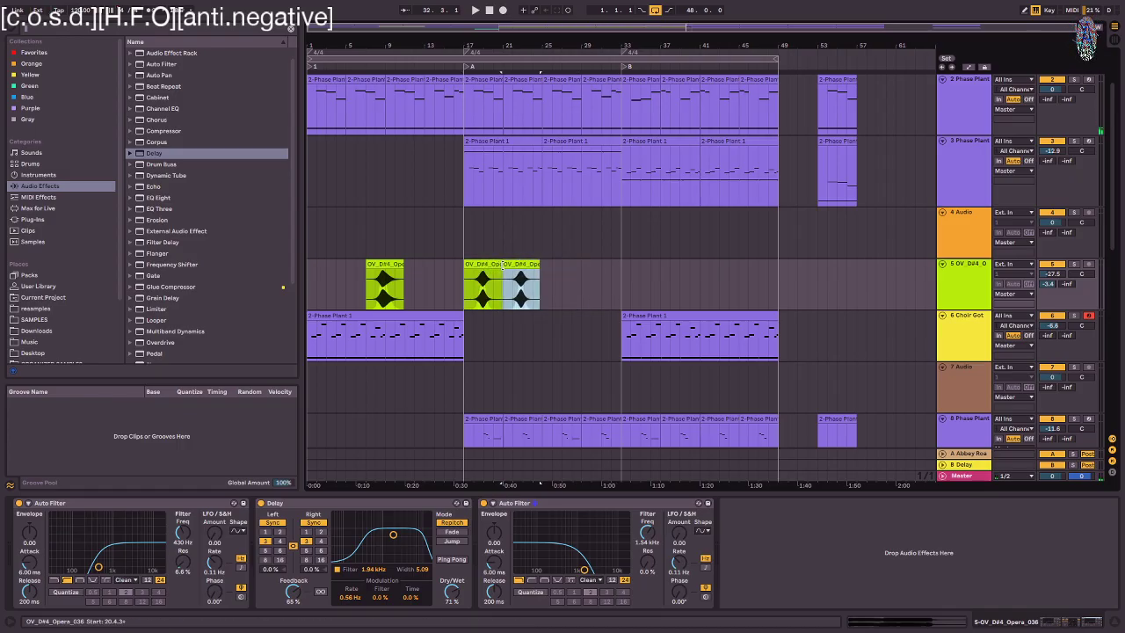
- Duplicate the bar 17 opera clip three times at four-bar intervals to fill section A up to bar 33
key(ctrl+d)
key(ctrl+d)
key(ctrl+d)
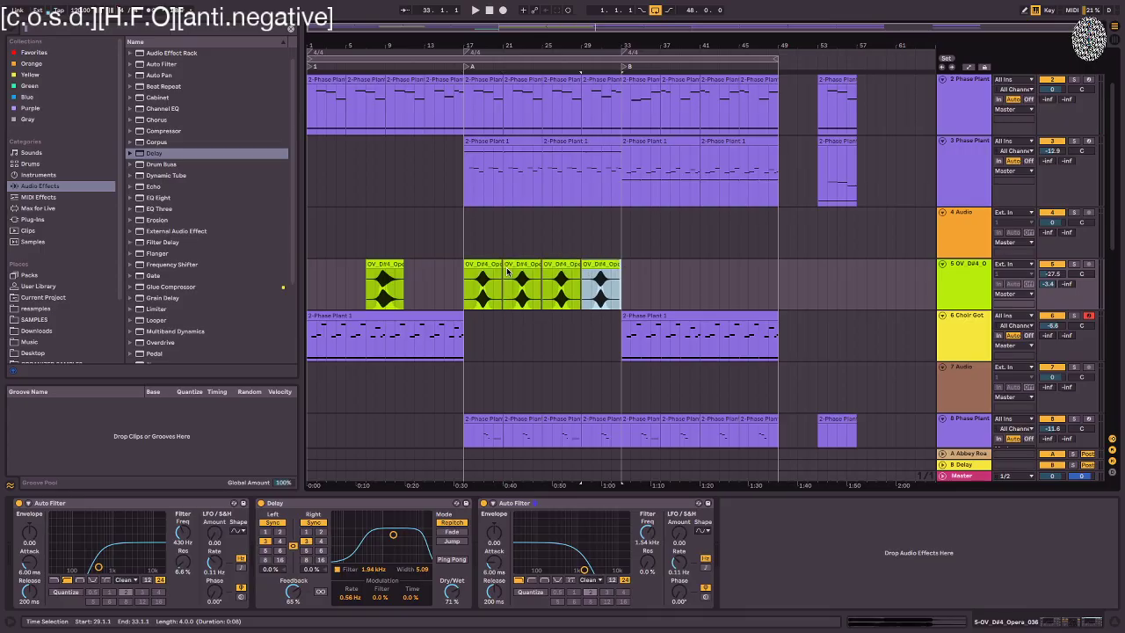
- Play section A with the automation lanes shown and balance the opera track's volume to -10.1 dB
click(454, 222)
key(space)
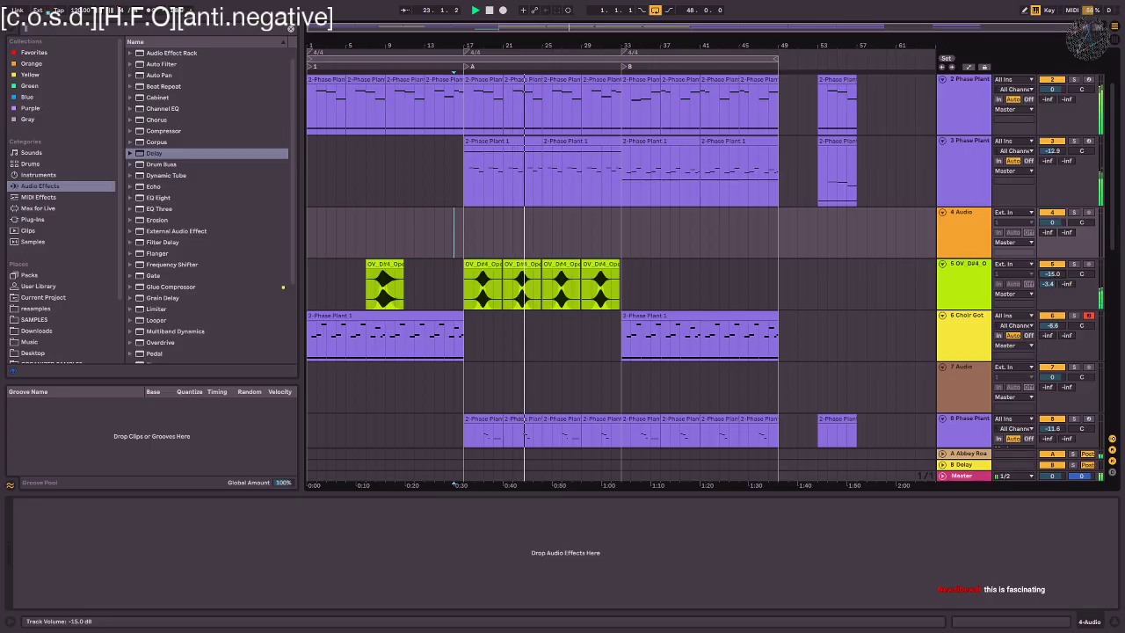
drag(1052, 274, 1055, 281)
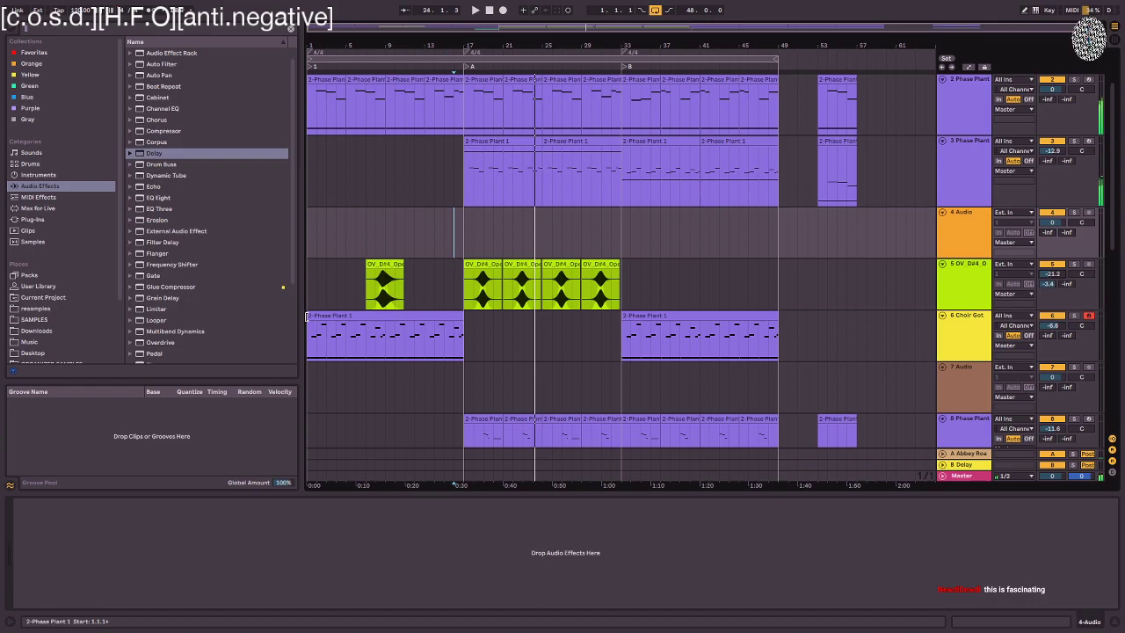
key(a)
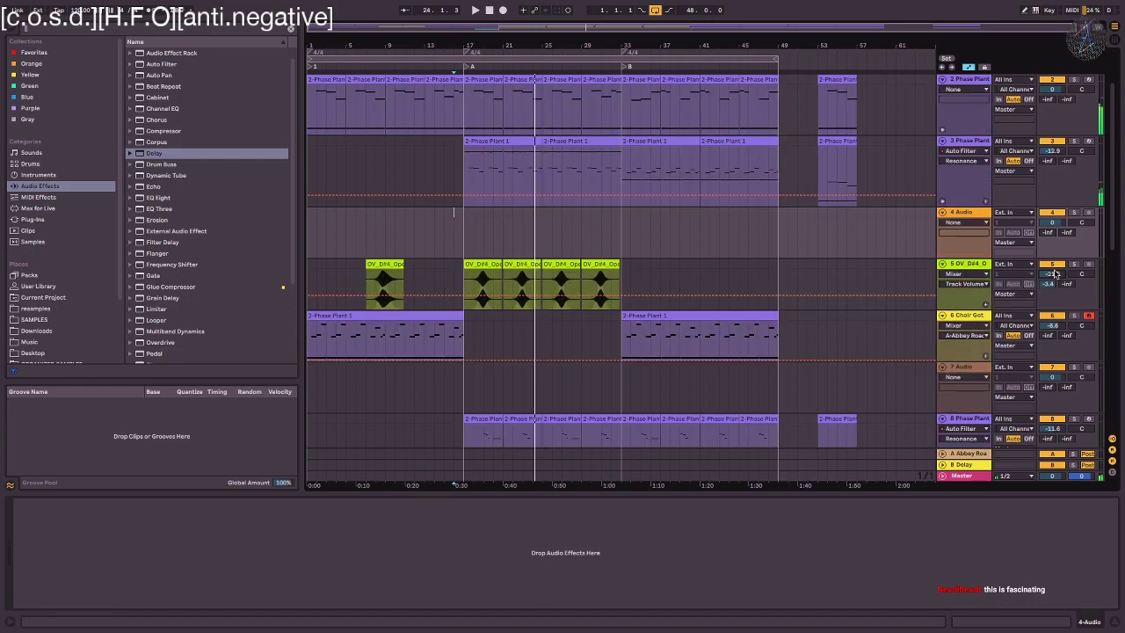
drag(1053, 273, 1053, 247)
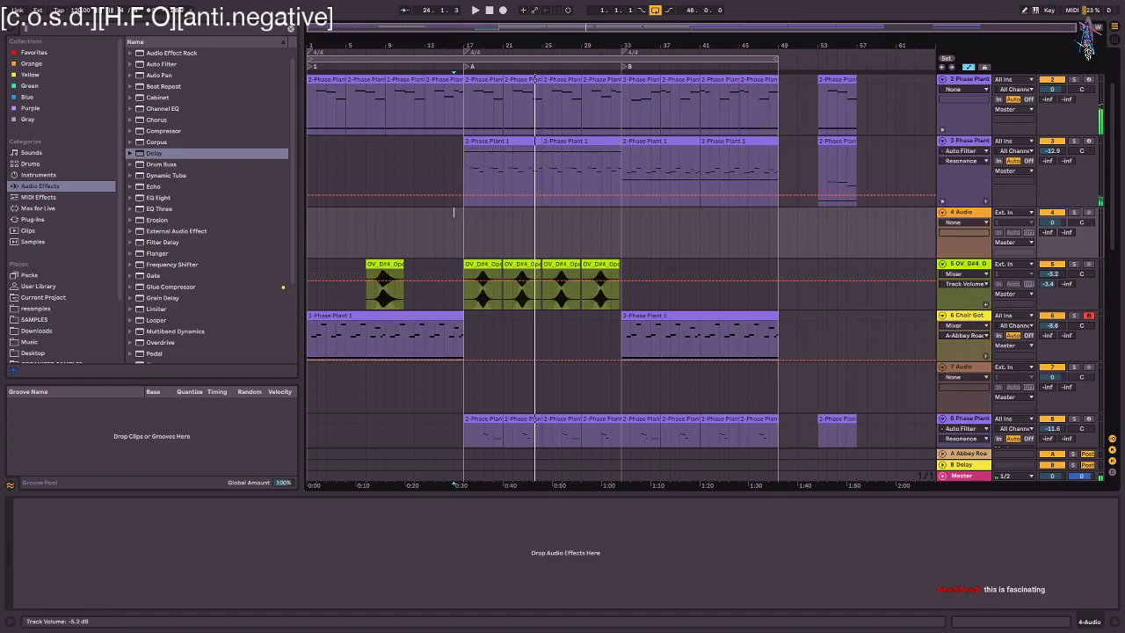
key(space)
click(471, 308)
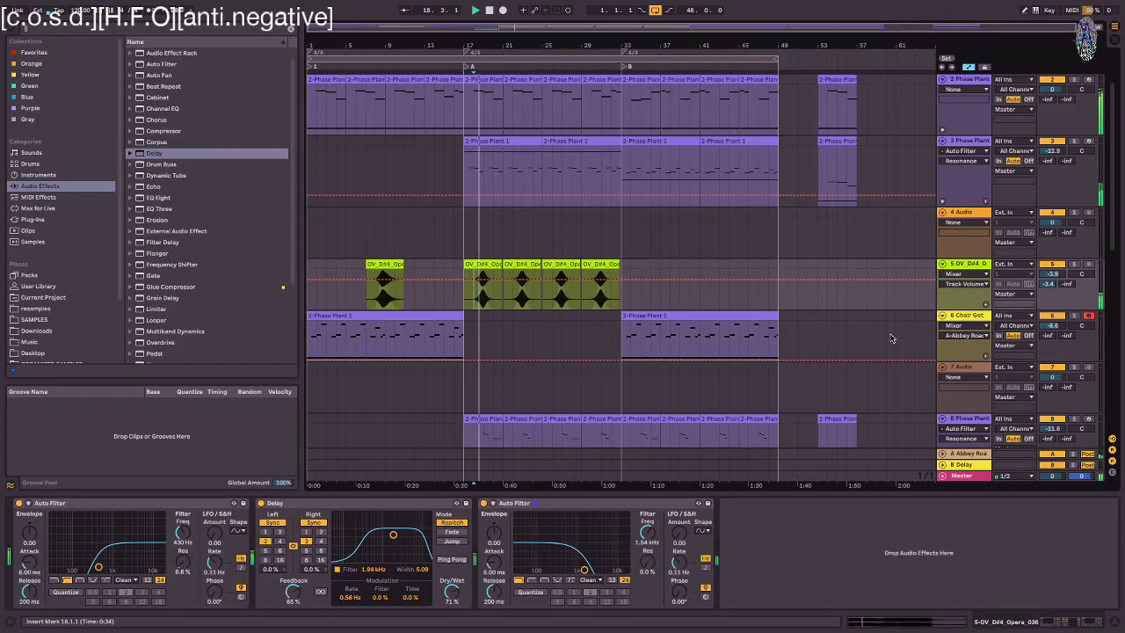
drag(1053, 274, 1052, 278)
- Add a Utility device at the end of the opera track's chain and show its Gain automation
key(ctrl+f)
text(ut)
click(190, 76)
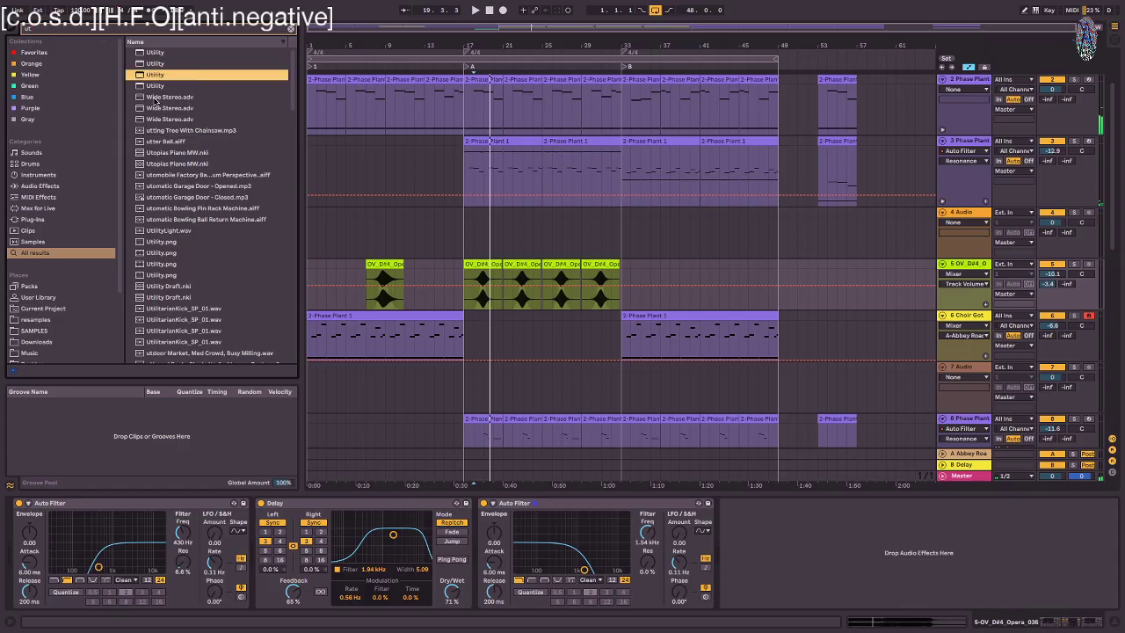
double_click(154, 53)
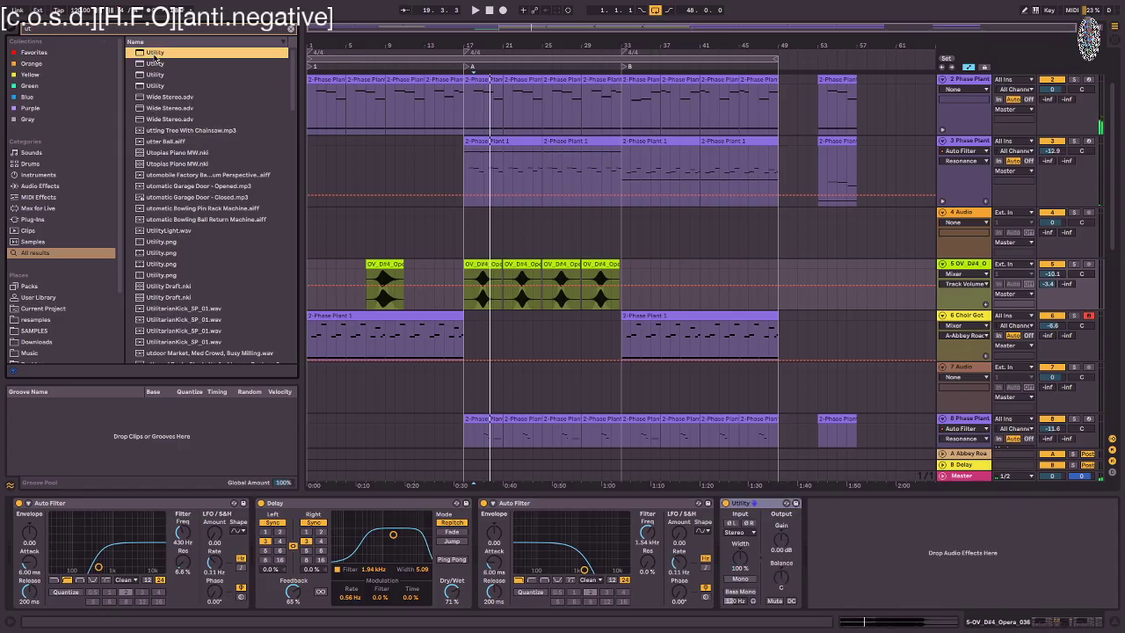
click(781, 542)
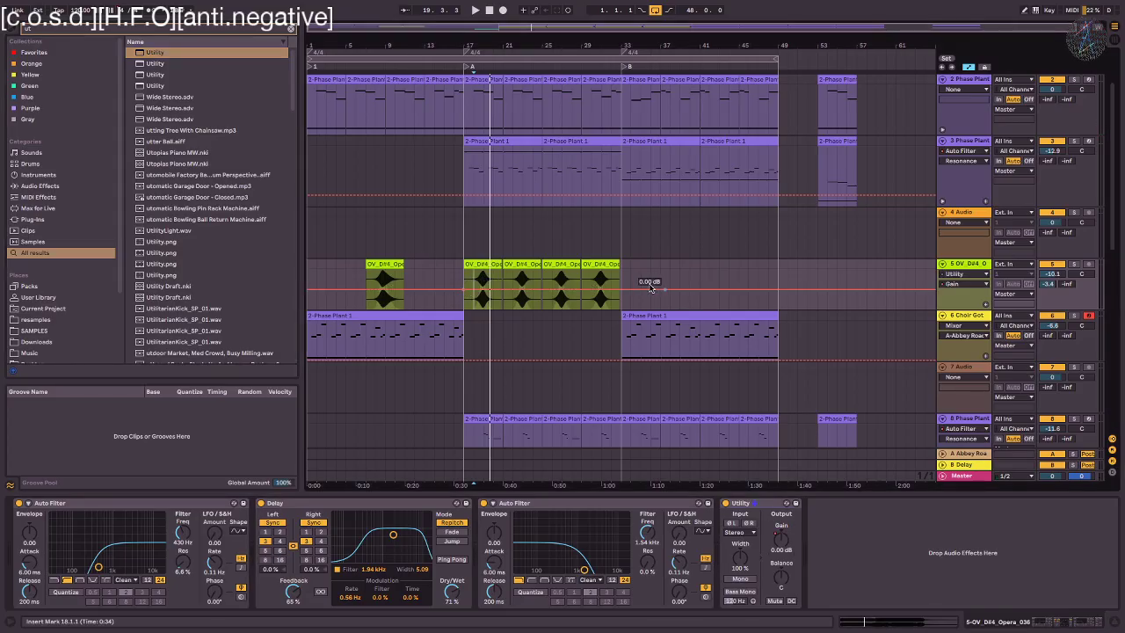
- Automate the Utility gain lower over the first opera clip, ramping from bar 11 up to 0 dB at bar 17, while playing
drag(450, 291, 405, 295)
click(368, 285)
key(space)
drag(405, 298, 405, 293)
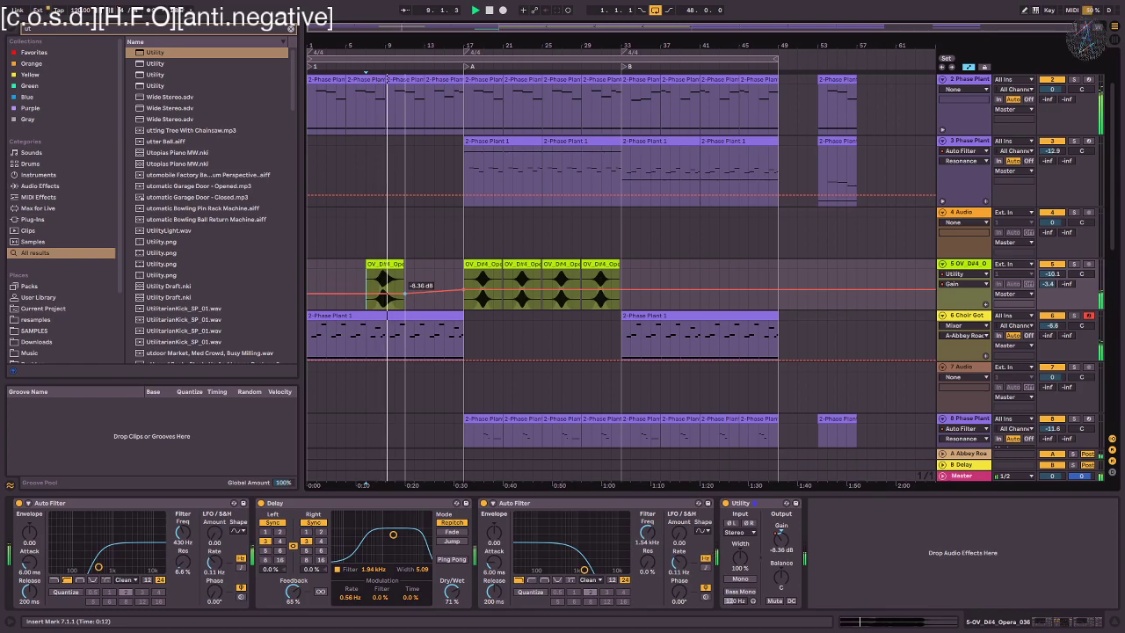
drag(405, 292, 405, 295)
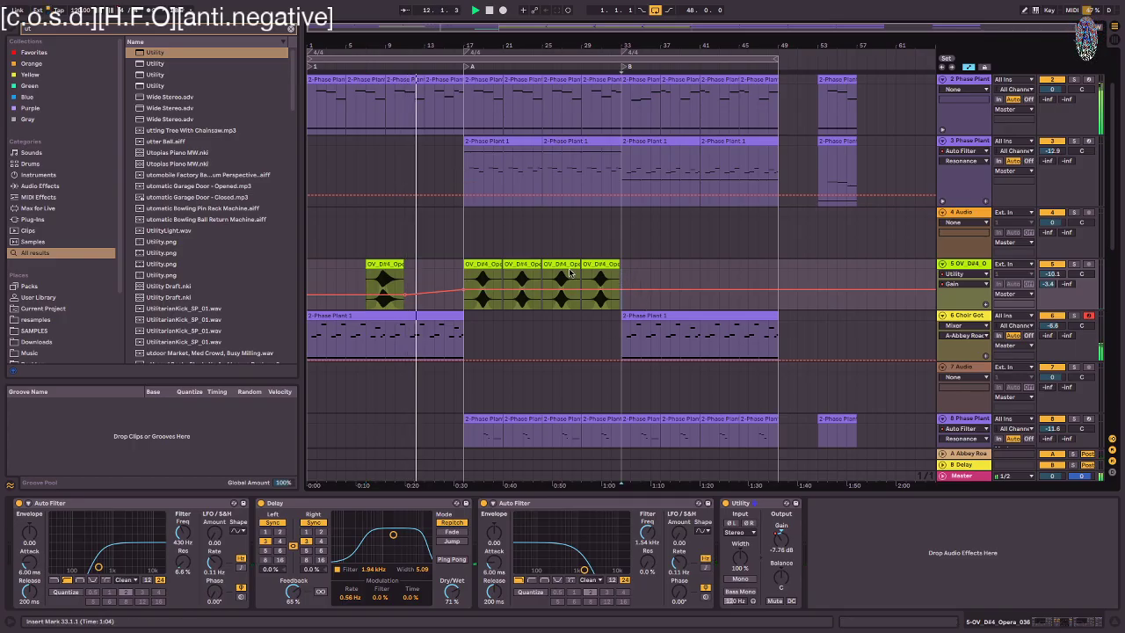
- Duplicate the four section A opera clips into section B up to bar 49 and hide the automation lanes
click(481, 264)
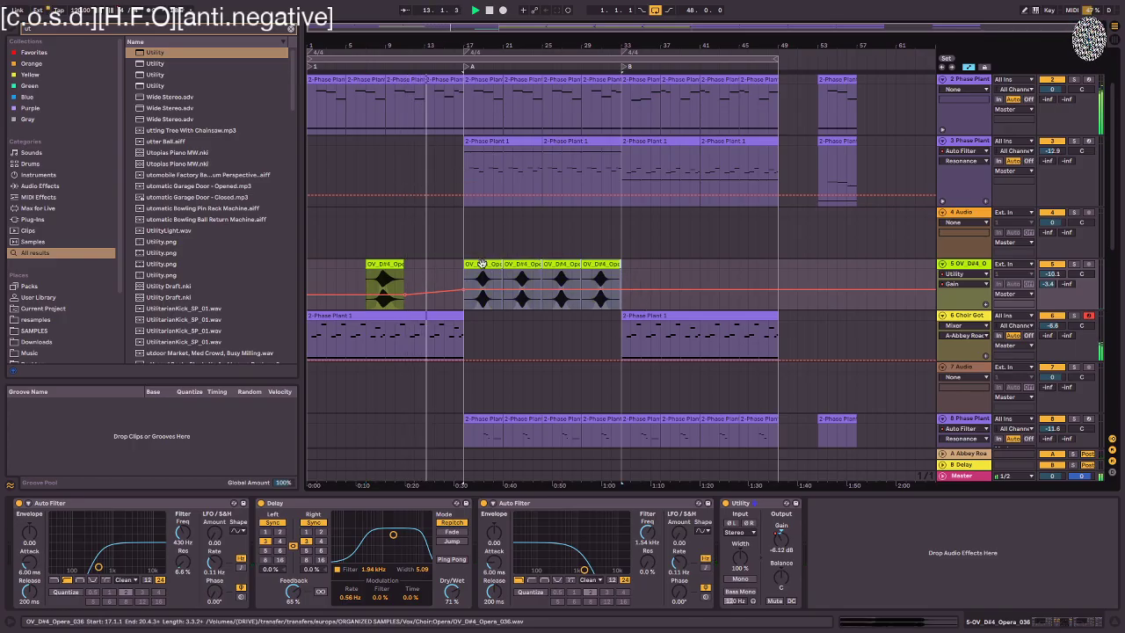
key(ctrl+d)
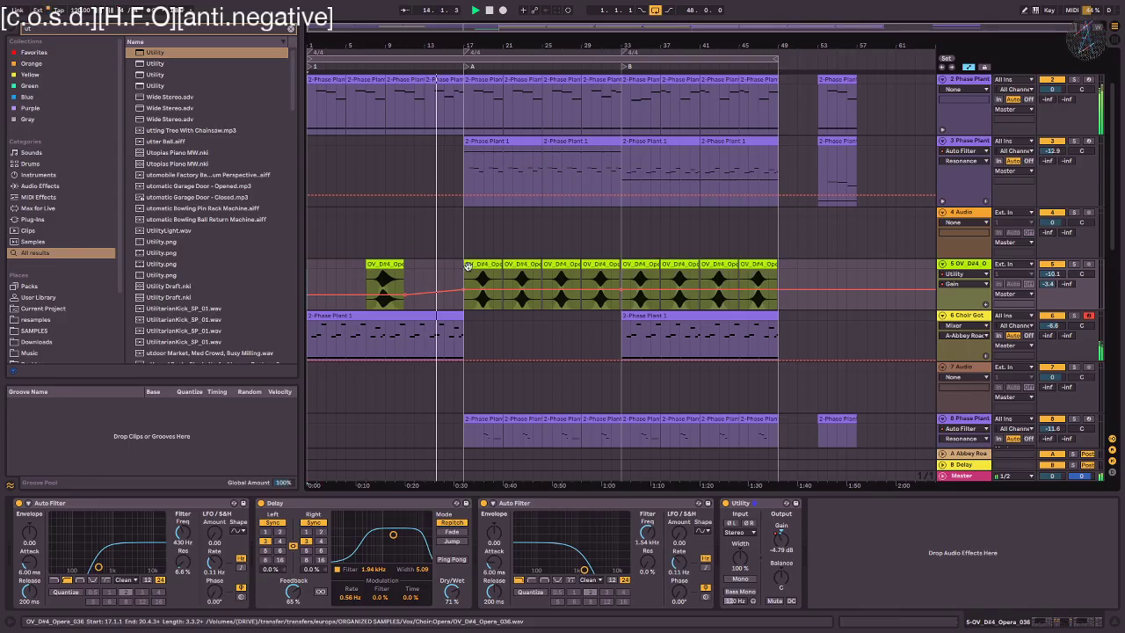
click(784, 279)
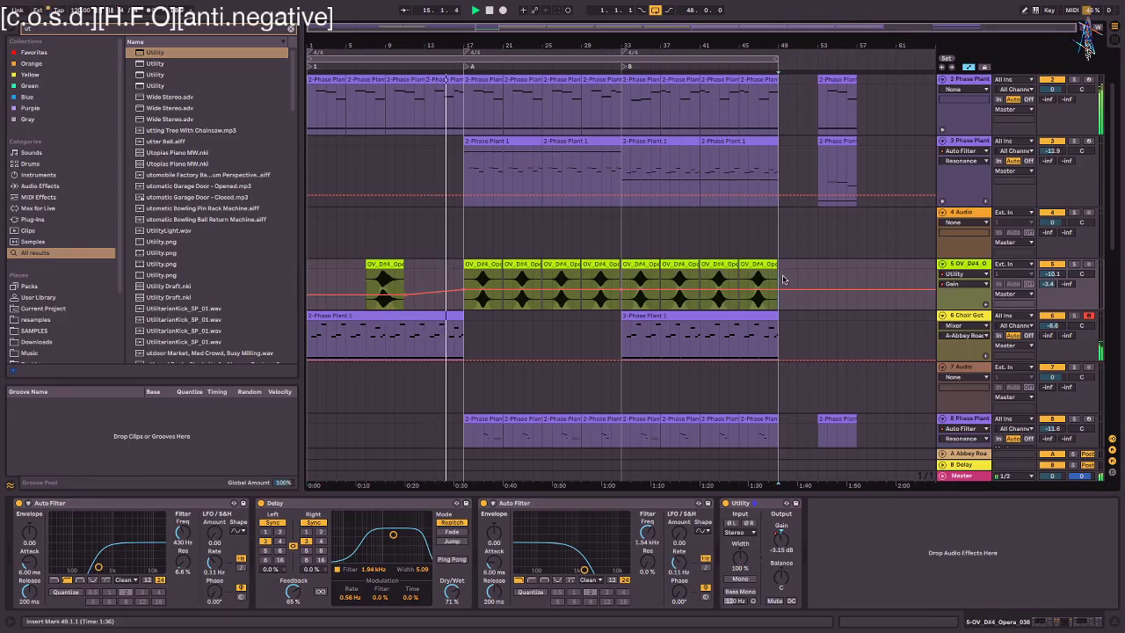
key(a)
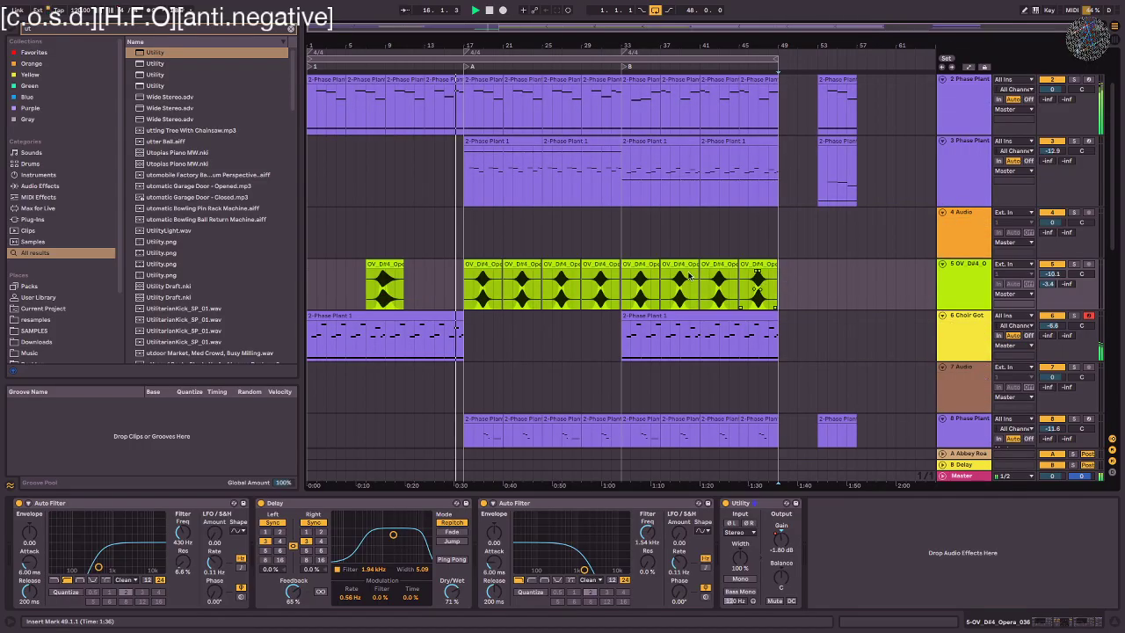
- Copy bars 1 to 17 of the opera track and paste them at bar 49
drag(465, 281, 309, 282)
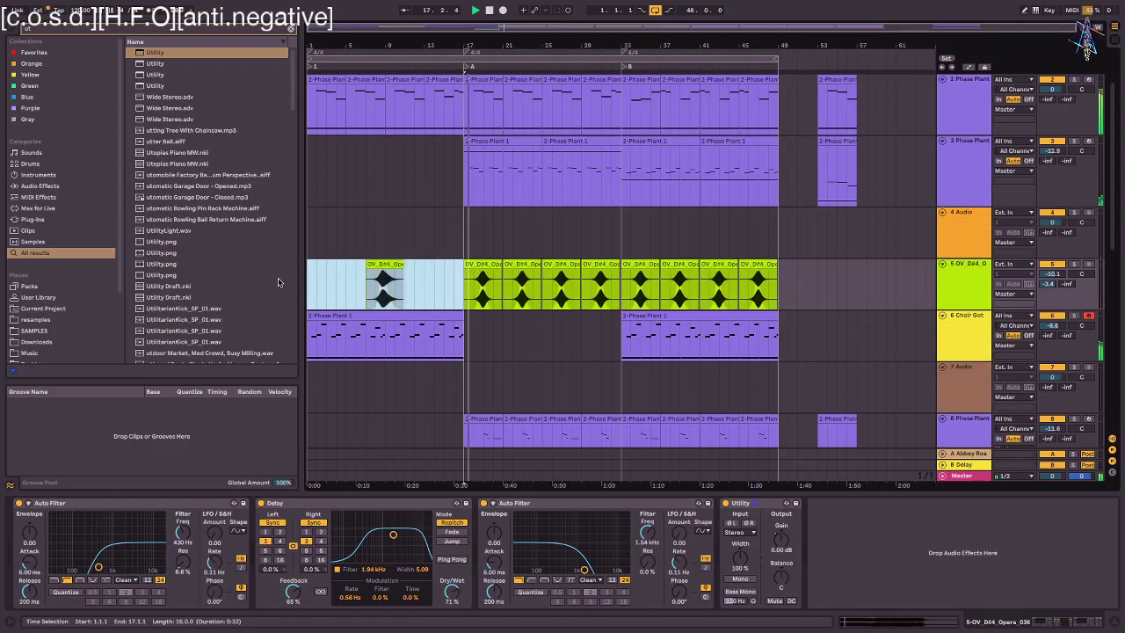
click(780, 282)
key(super+v)
scroll(809, 290, right, 2)
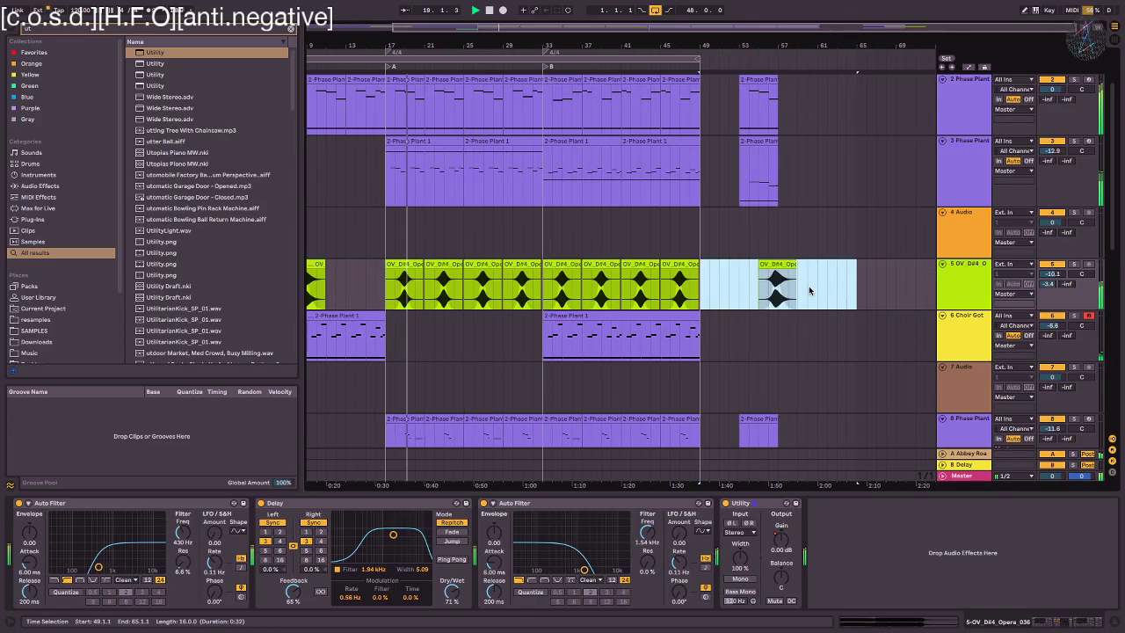
- Delete the stray Phase Plant clips at bar 53 on tracks 2, 3 and 8
scroll(773, 163, up, 2)
drag(818, 167, 714, 261)
key(super+alt+p)
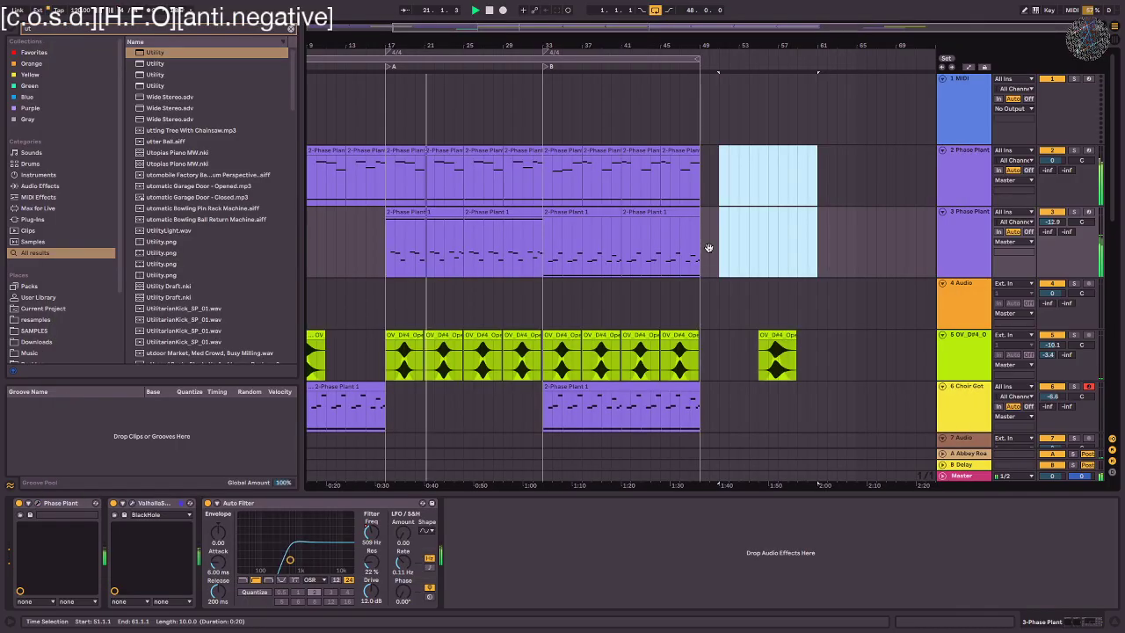
scroll(820, 209, down, 3)
drag(817, 204, 731, 311)
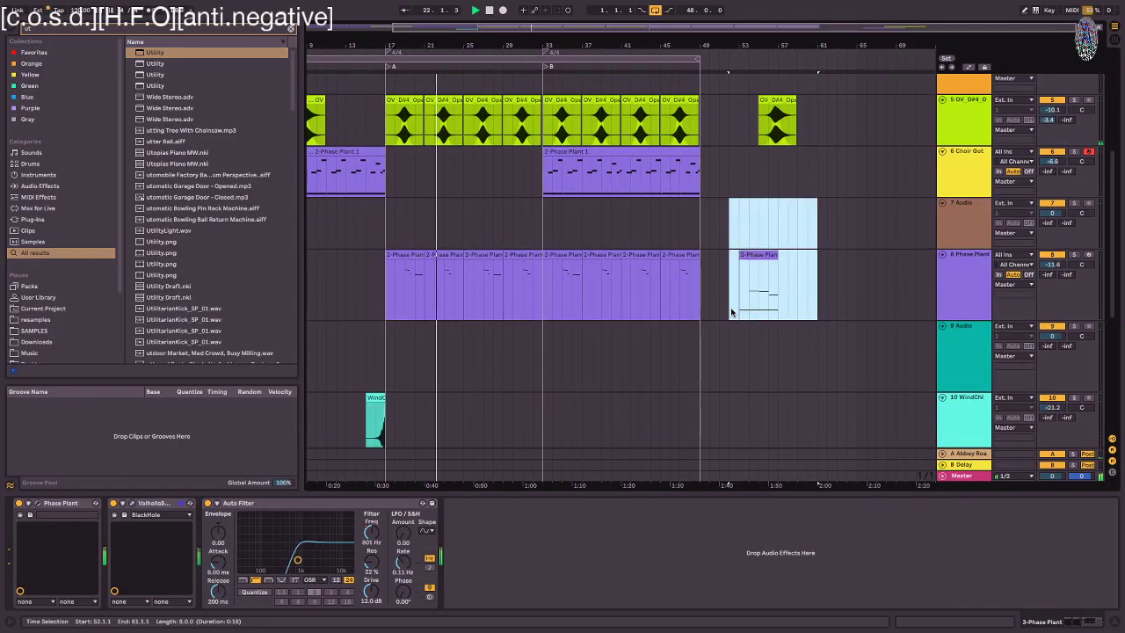
key(super+v)
key(Delete)
- Extend the loop to bar 57 and move the last opera clip earlier to bar 52
drag(700, 59, 778, 60)
scroll(631, 145, up, 3)
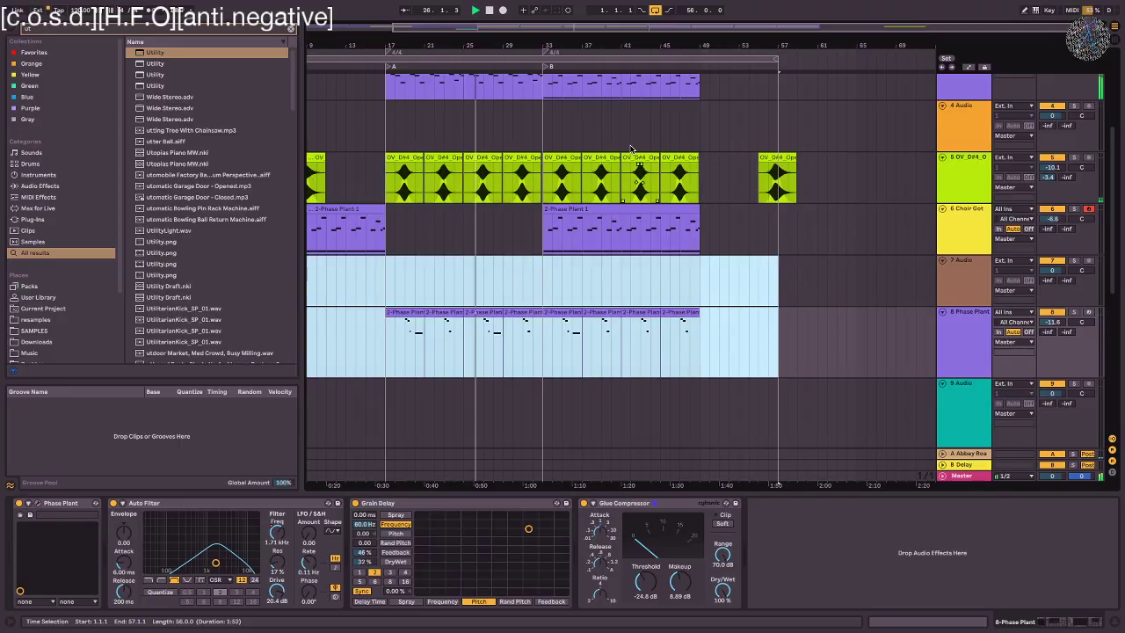
drag(766, 182, 736, 182)
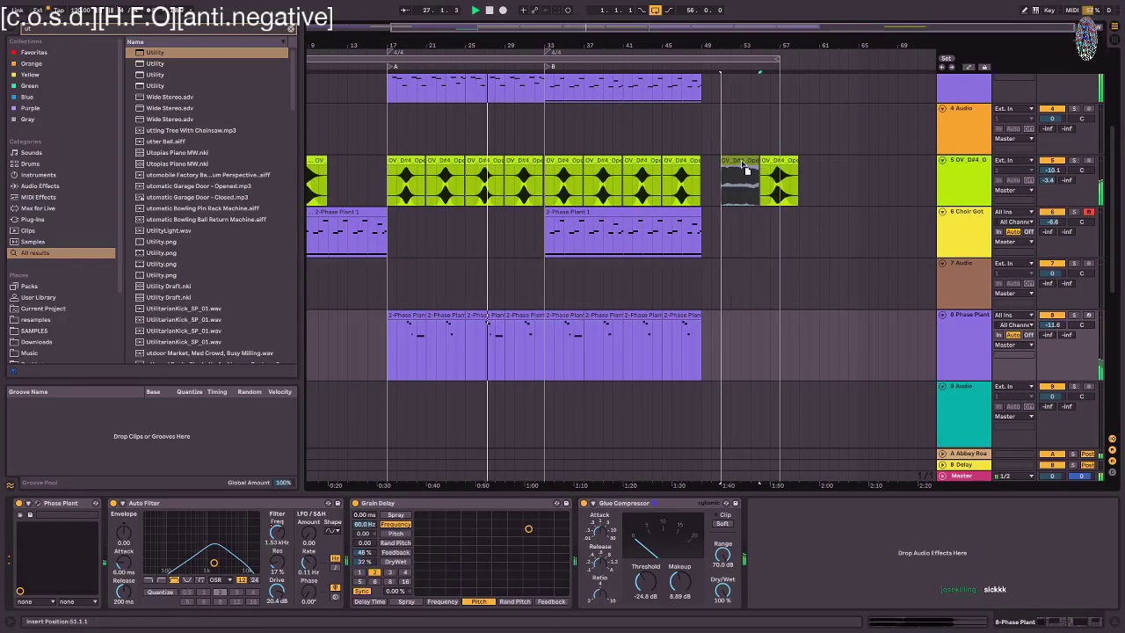
- Copy the two Phase Plant clips at bars 9 to 17 of track 2 to bar 49
scroll(720, 189, up, 8)
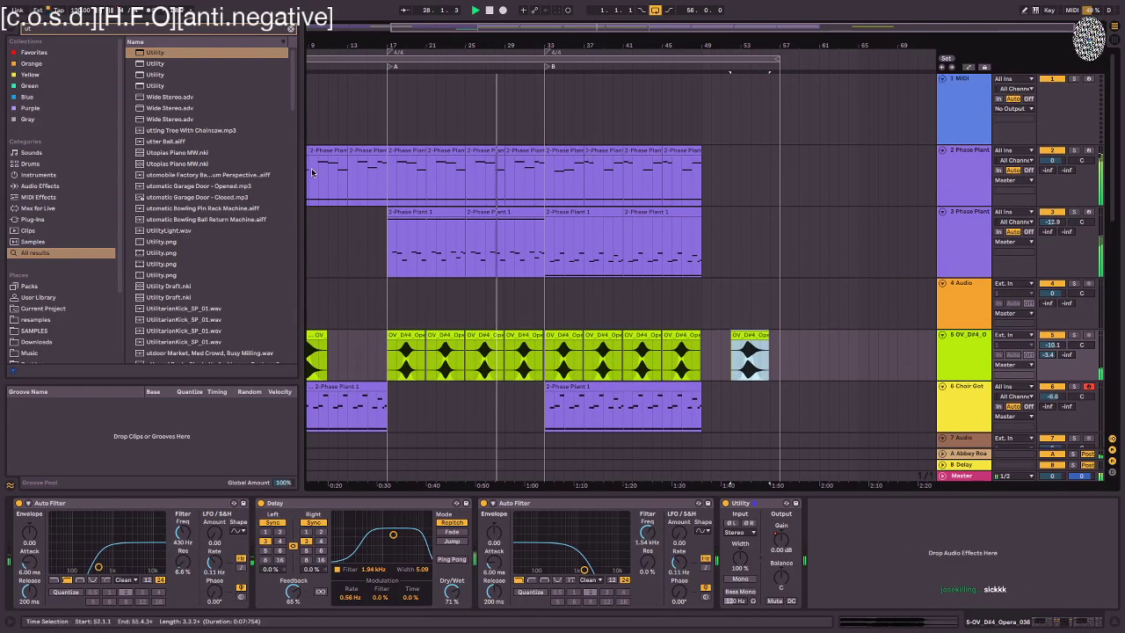
click(330, 152)
shift+click(368, 151)
drag(367, 151, 758, 172)
- Show track 2's automation lanes and adjust its Auto Filter frequency point at bar 49
key(a)
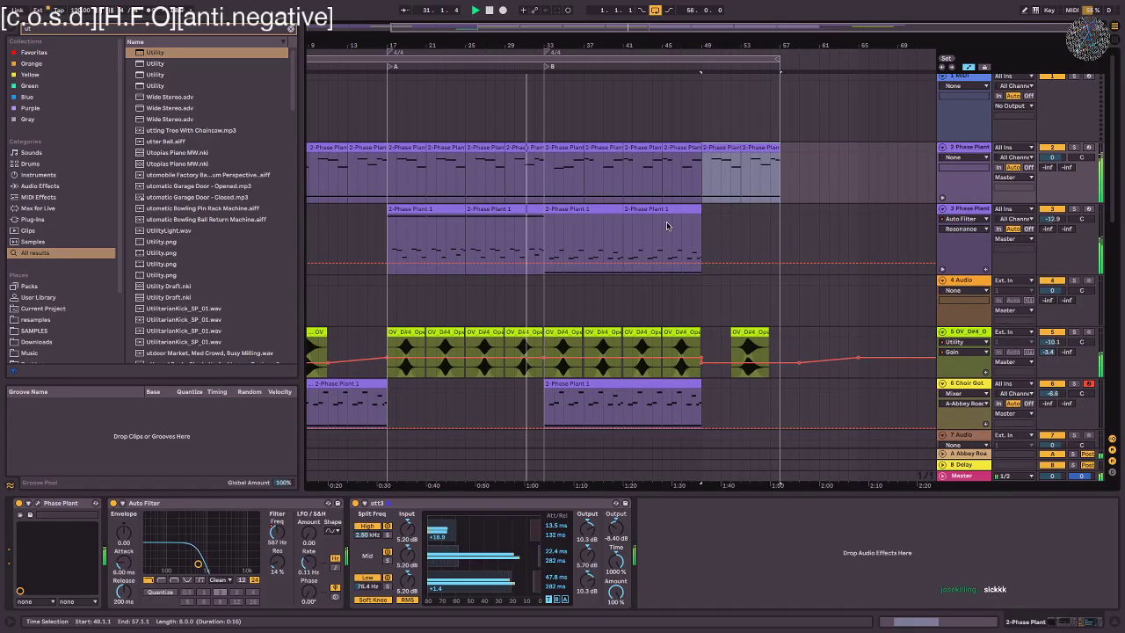
key(a)
key(a)
click(939, 198)
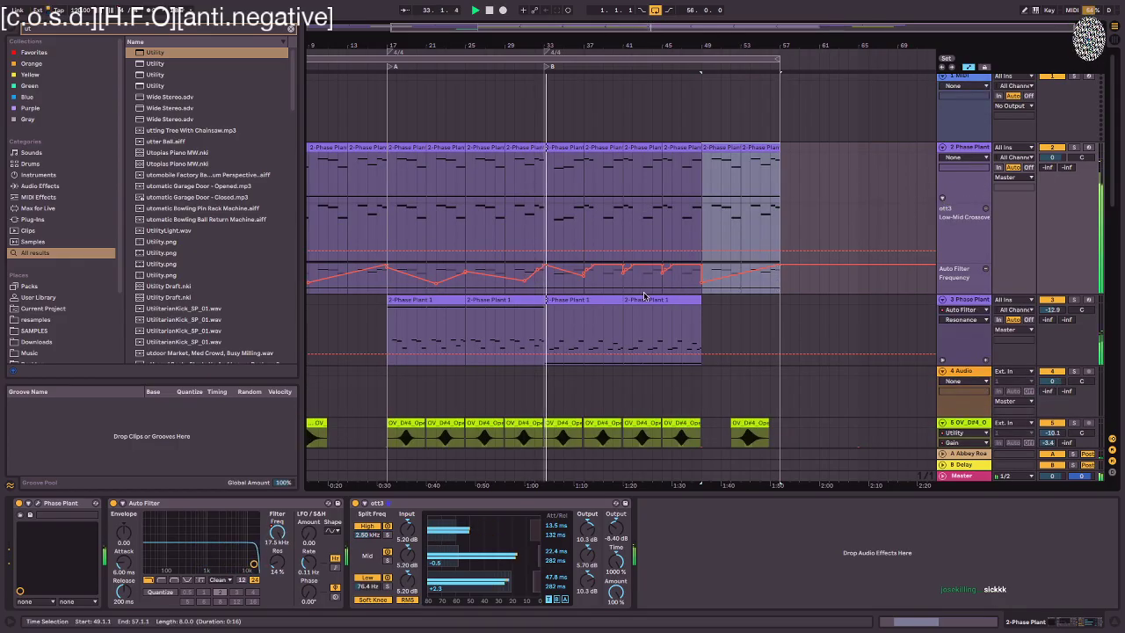
drag(702, 265, 702, 266)
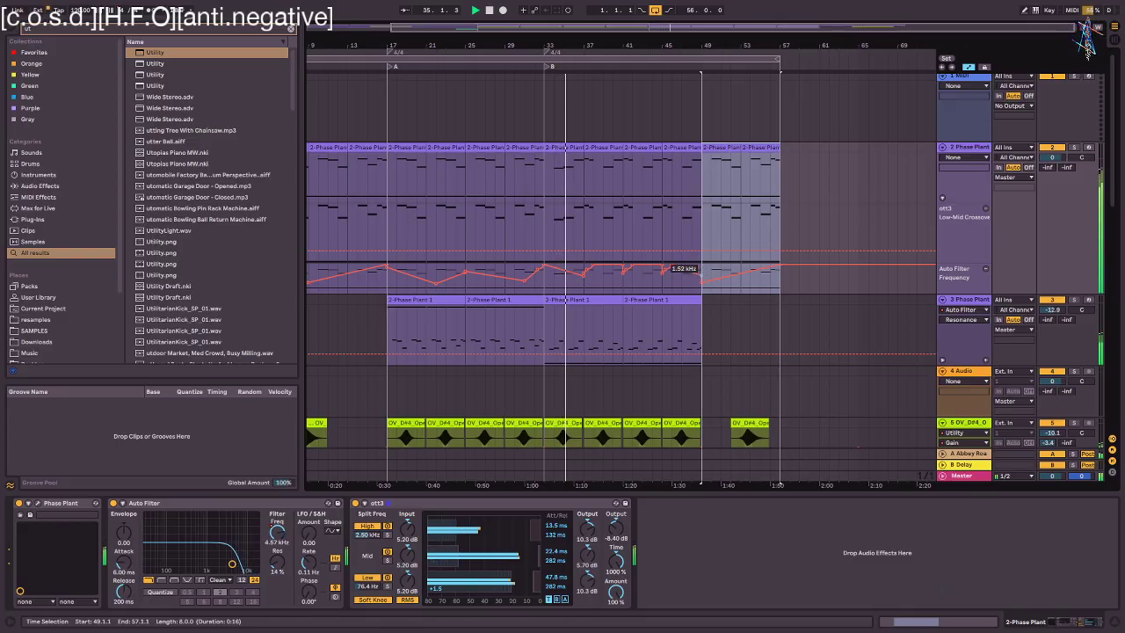
- Collapse all tracks and group tracks 3 through 9
scroll(945, 286, down, 1)
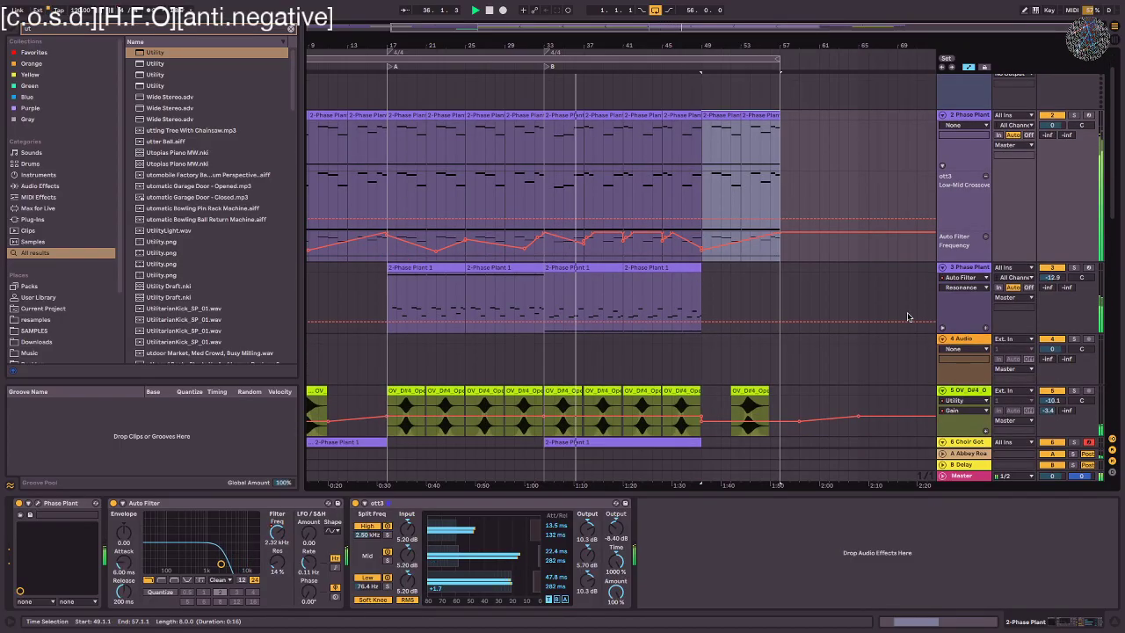
key(alt+u)
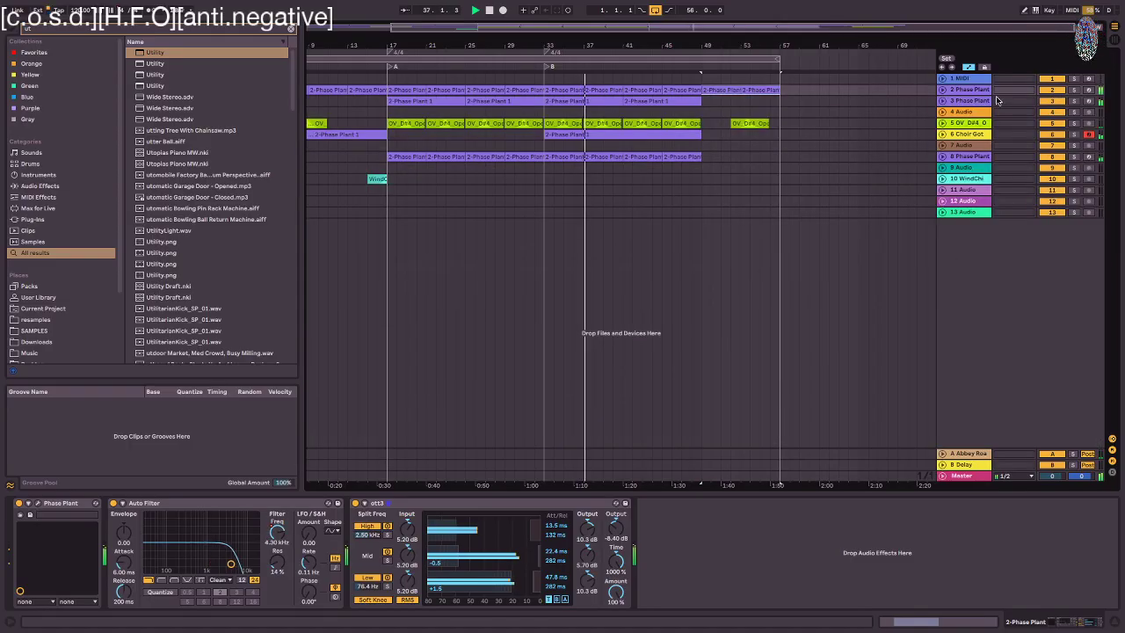
click(980, 101)
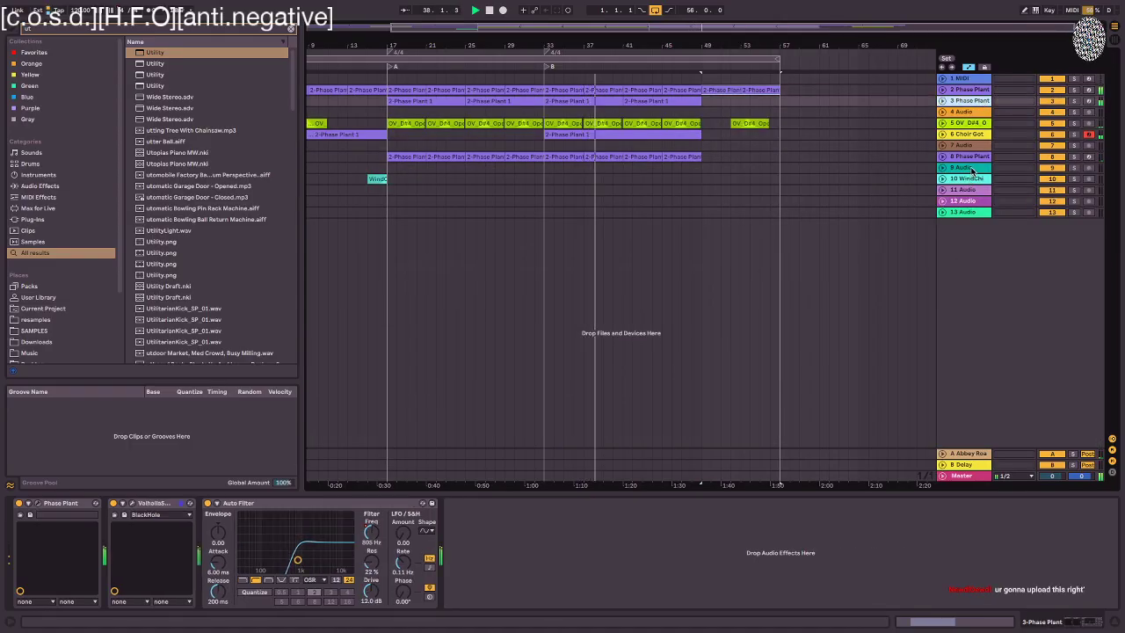
click(969, 168)
key(ctrl+g)
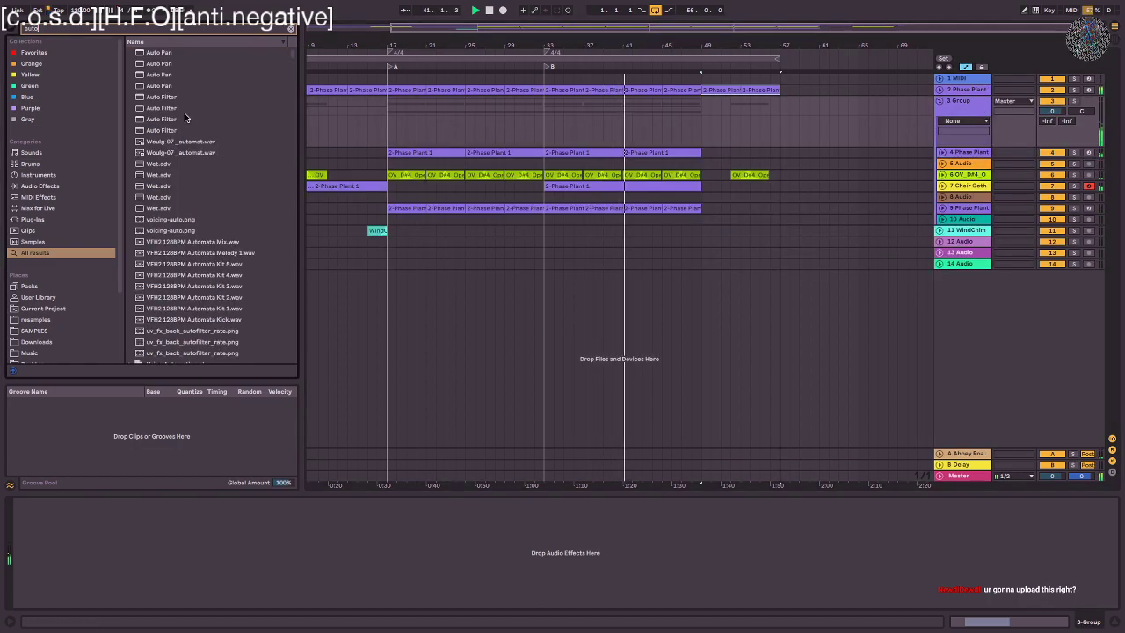
- Add an Auto Filter to the group and automate its frequency falling from bar 41 to 304 Hz at bar 49
double_click(185, 108)
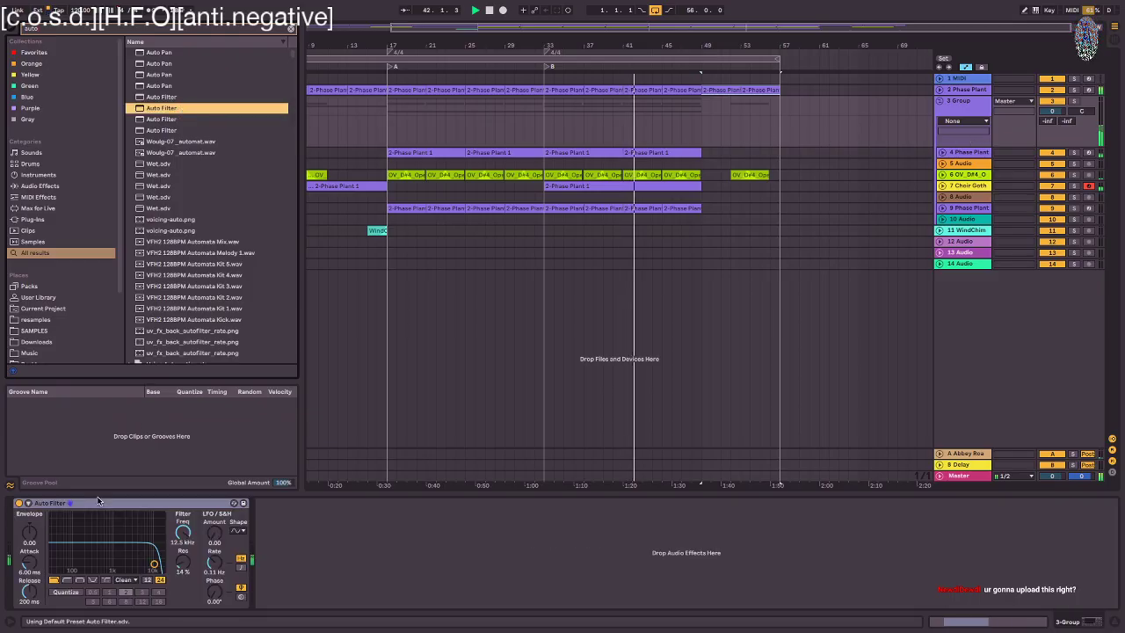
click(183, 530)
click(623, 120)
drag(699, 124, 700, 134)
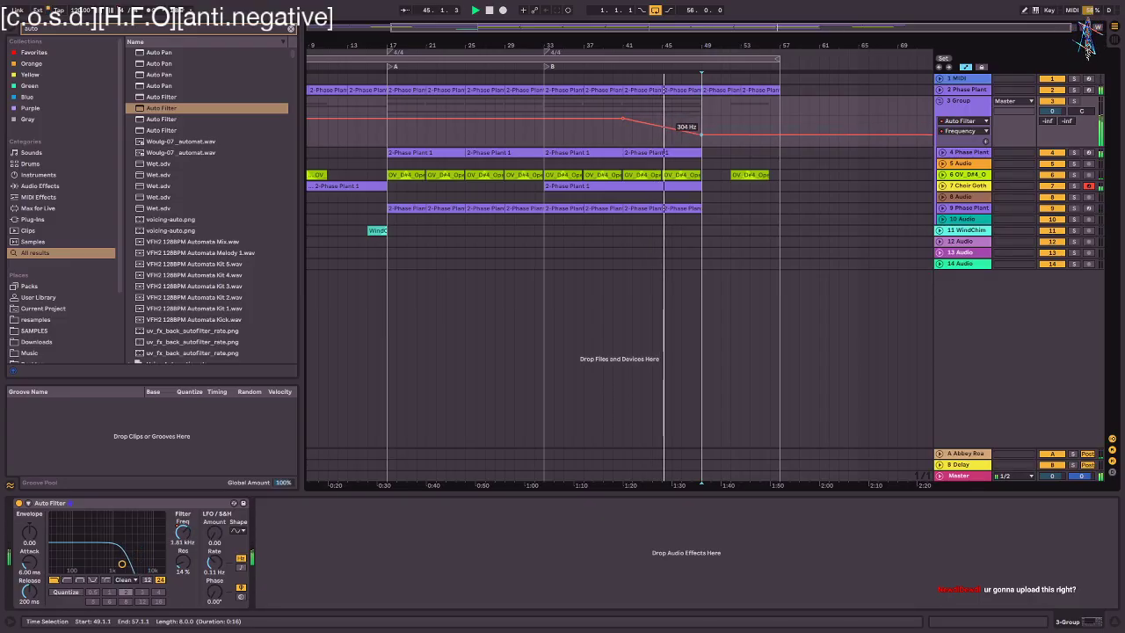
- Copy the WindChimes clip to bar 47 and lower the group filter's frequency point at bar 49 to 26 Hz
click(375, 231)
drag(375, 231, 690, 234)
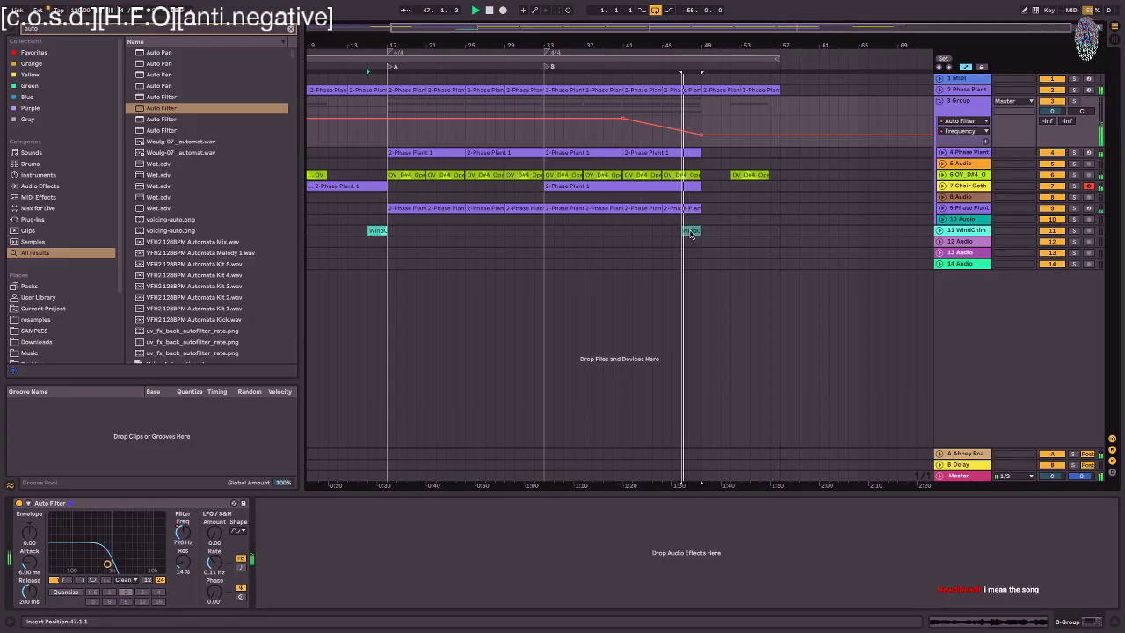
drag(700, 135, 700, 151)
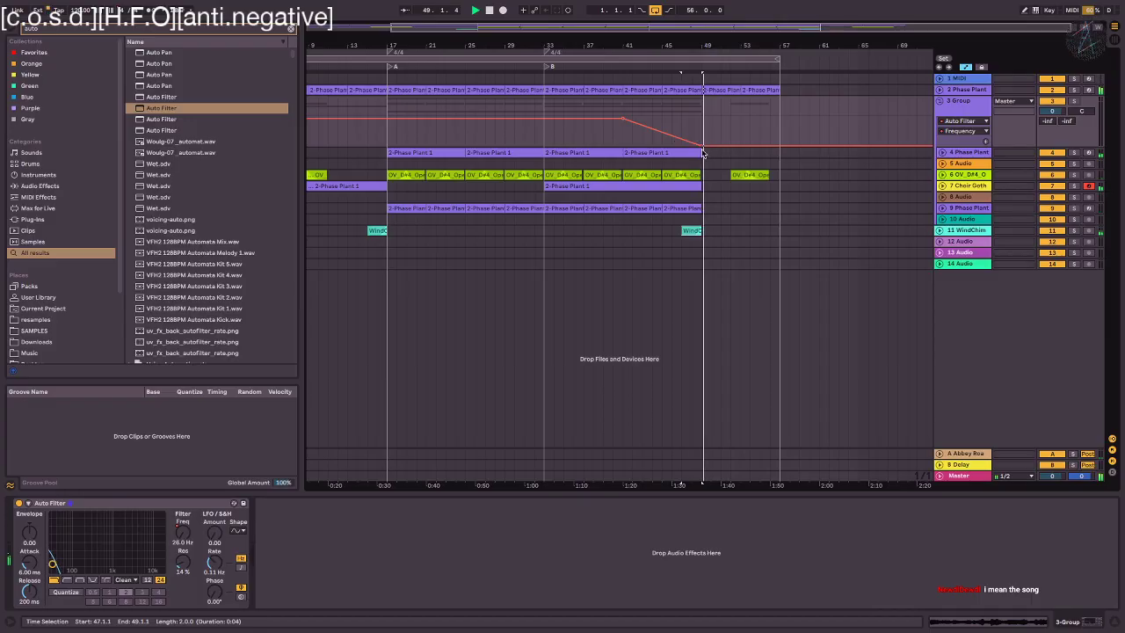
- Move the opera track out of the group to just below the WindChimes track
drag(965, 175, 966, 239)
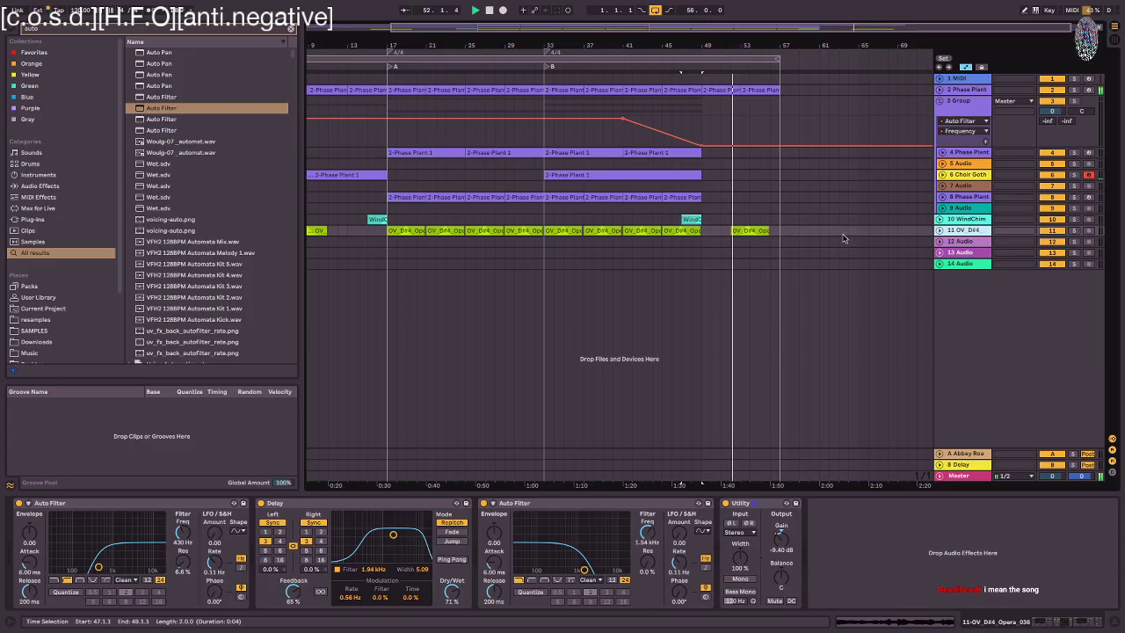
click(775, 58)
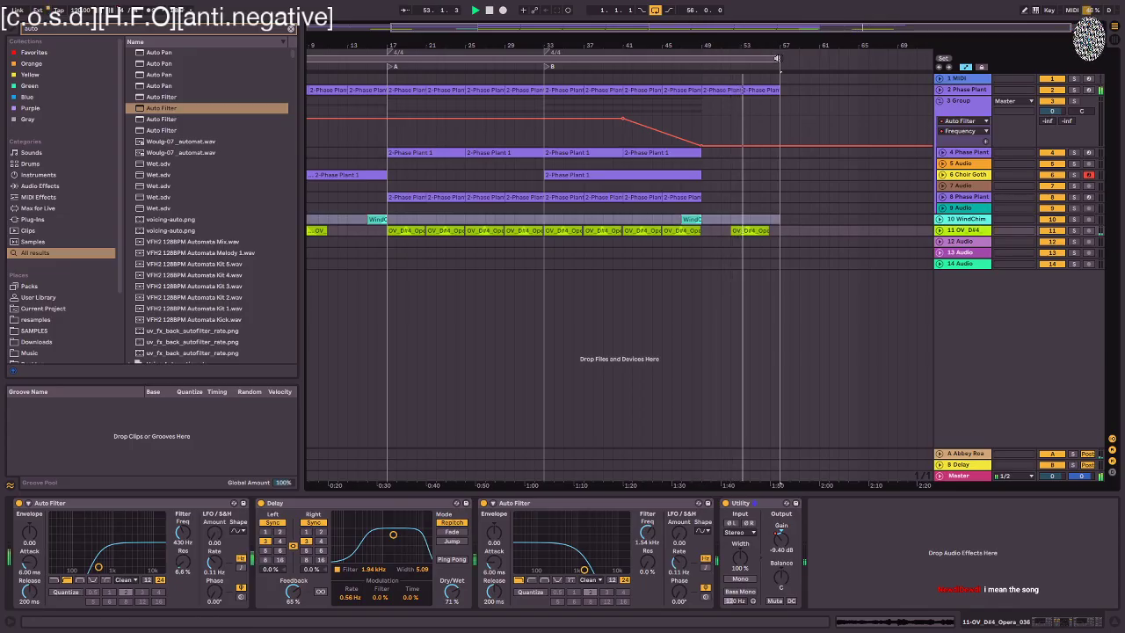
- Unfold Phase Plant track 2 and examine the notes of its last clip at bar 53
click(940, 90)
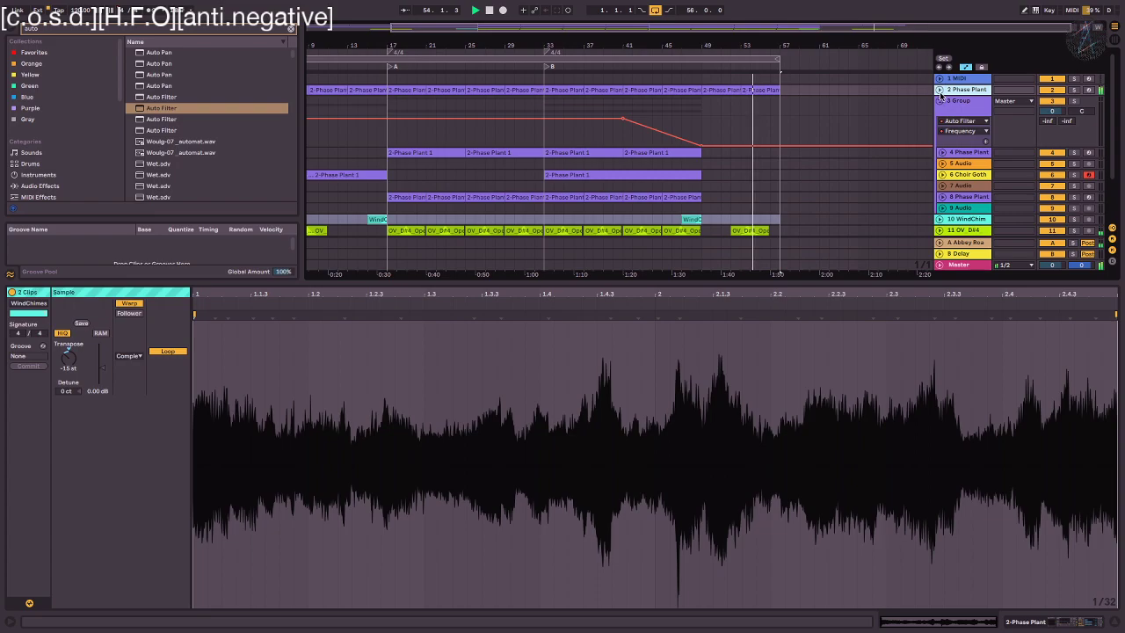
key(shift+Tab)
click(773, 92)
key(shift+Tab)
key(shift+Tab)
key(shift+Tab)
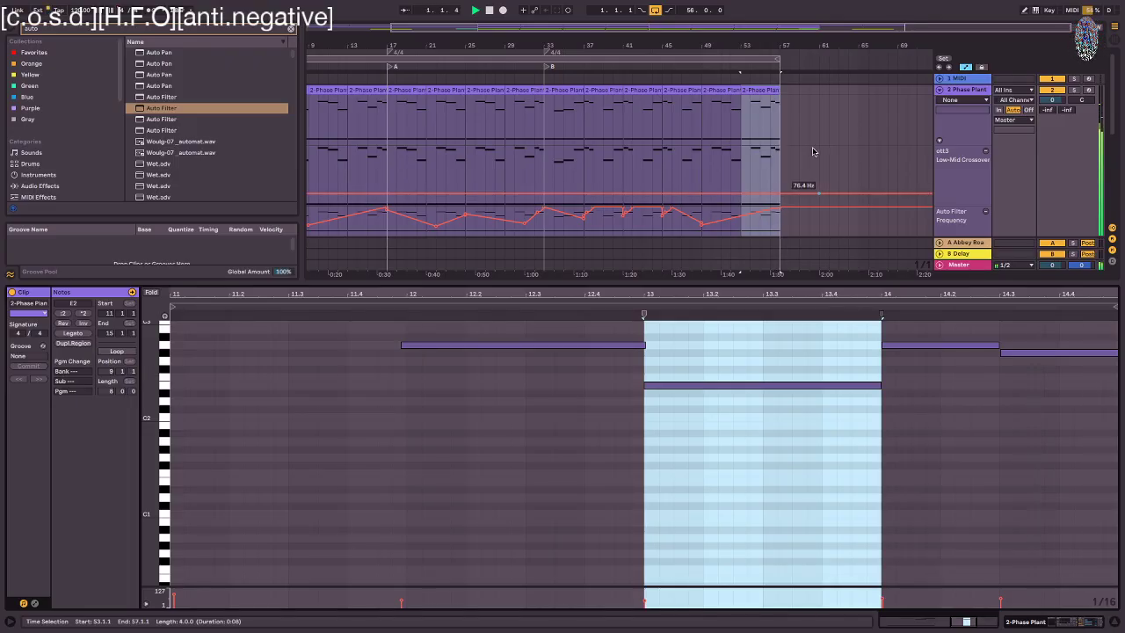
- Extend the loop to bar 59 and clear the browser search
mouse_move(775, 60)
mouse_down()
mouse_move(820, 59)
mouse_move(794, 59)
mouse_up()
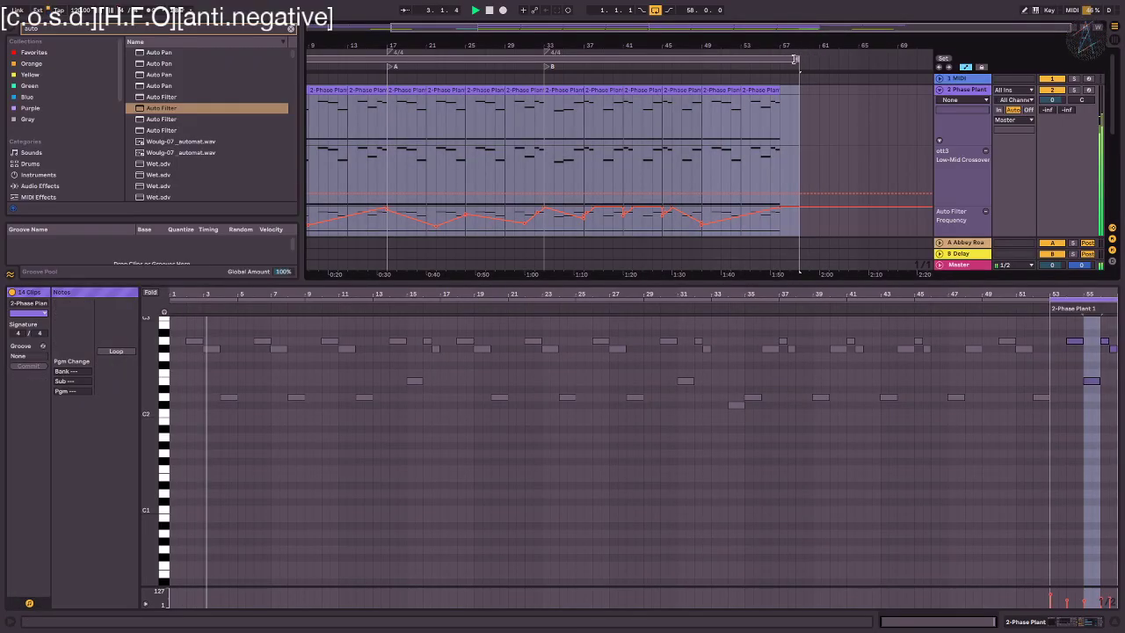
right_click(595, 149)
click(594, 193)
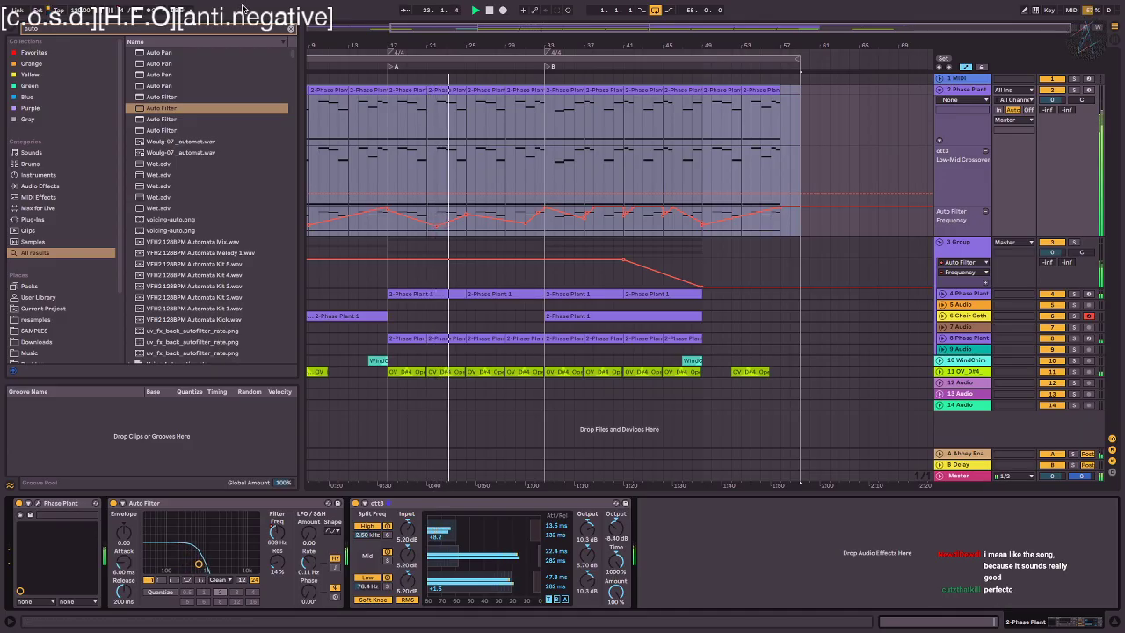
click(292, 31)
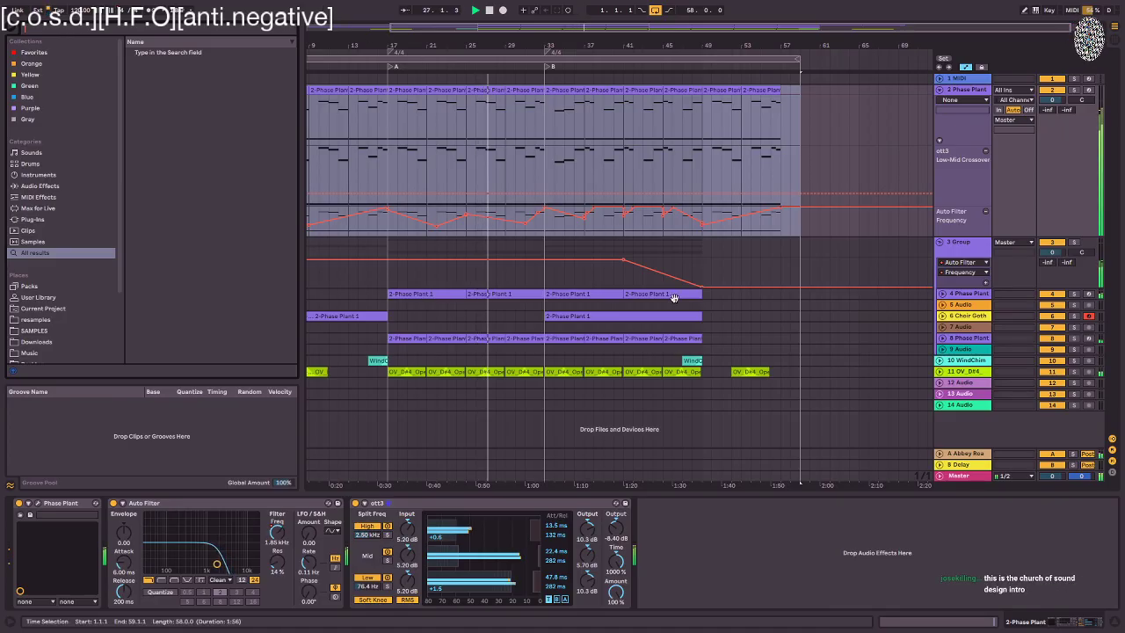
- Raise the group filter's frequency point at bar 49 to 98 Hz and curve the descent from bar 41
drag(701, 285, 701, 280)
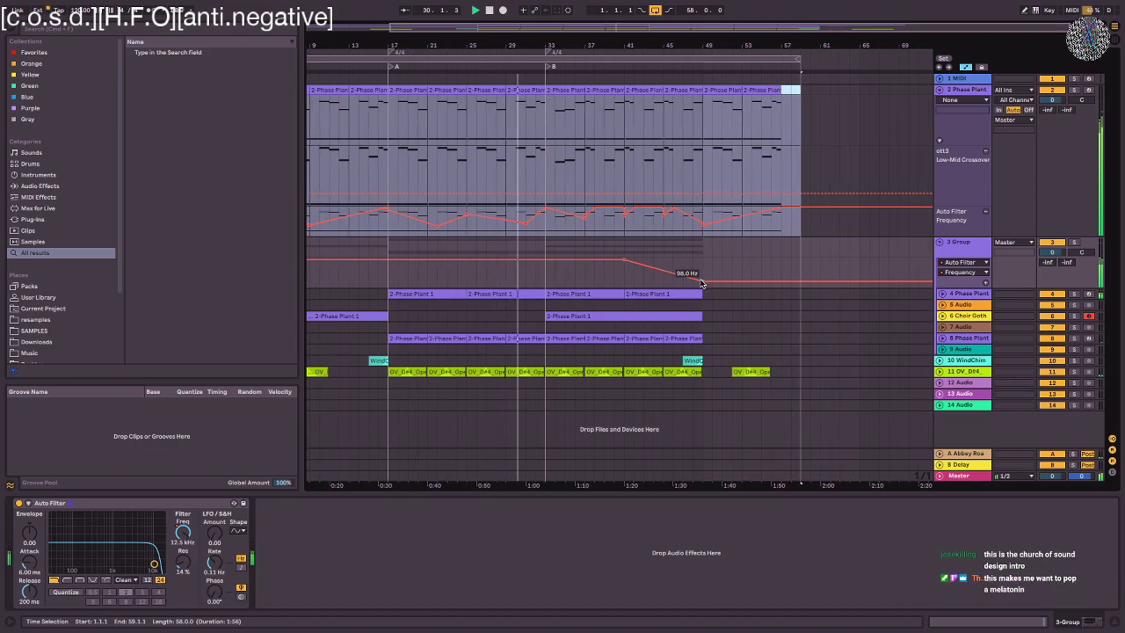
mouse_move(635, 264)
mouse_down()
mouse_move(635, 252)
mouse_move(624, 259)
mouse_up()
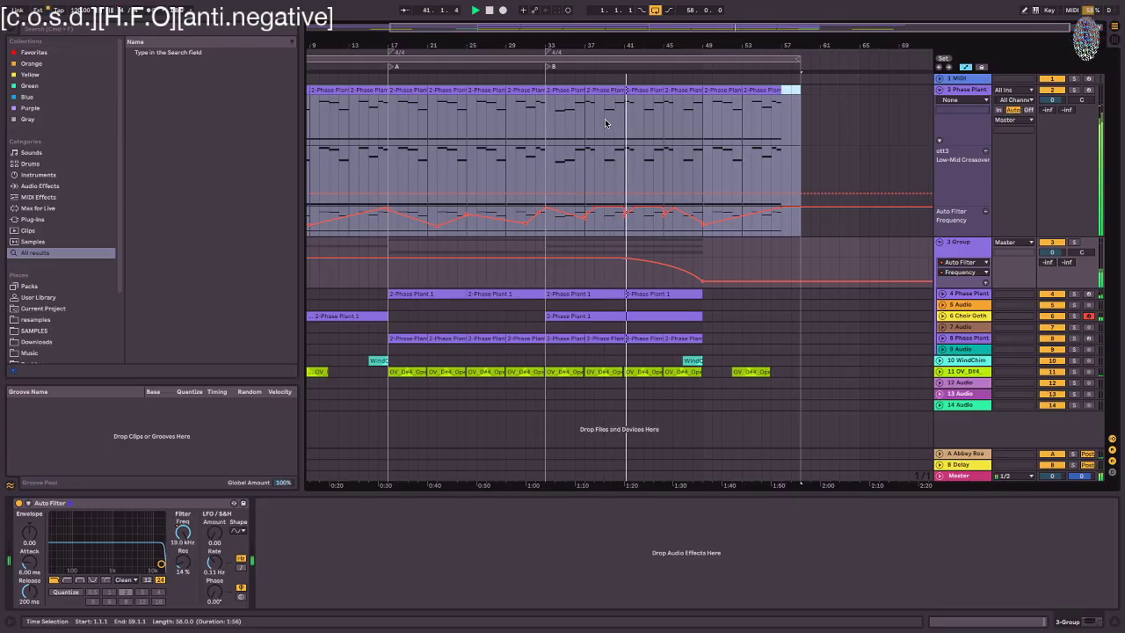
- Reshape track 2's Auto Filter frequency automation over bars 37 to 41 into a rising ramp and duplicate it twice up to bar 49
click(611, 227)
key(space)
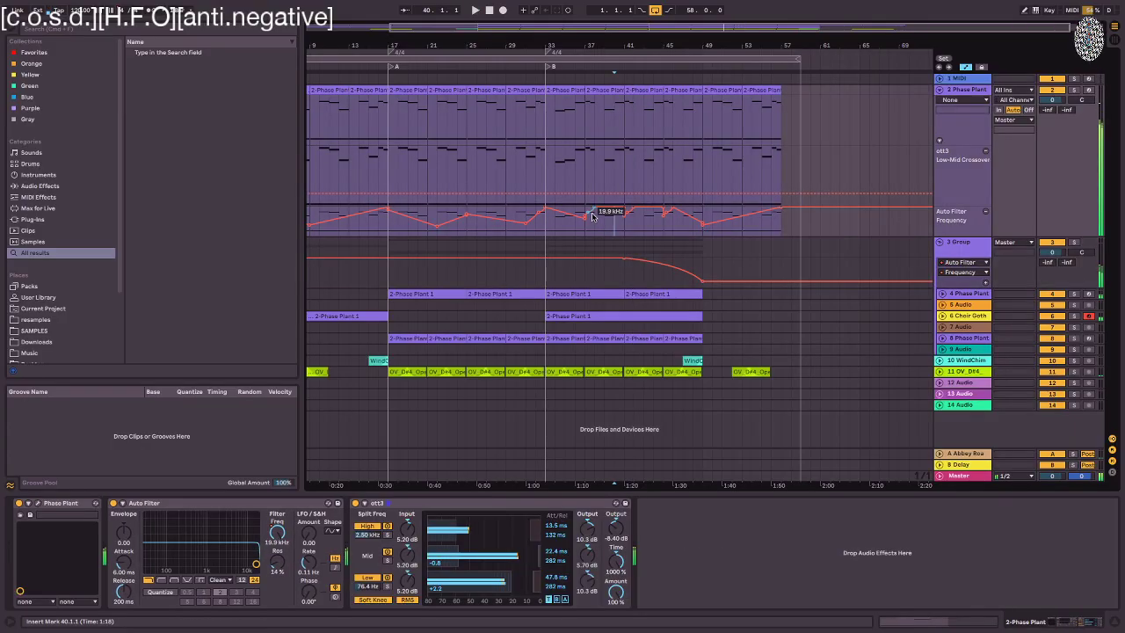
click(585, 227)
mouse_move(584, 217)
mouse_down()
mouse_move(703, 209)
mouse_move(584, 210)
mouse_move(623, 207)
mouse_move(585, 231)
mouse_up()
click(653, 231)
key(ctrl+d)
key(ctrl+d)
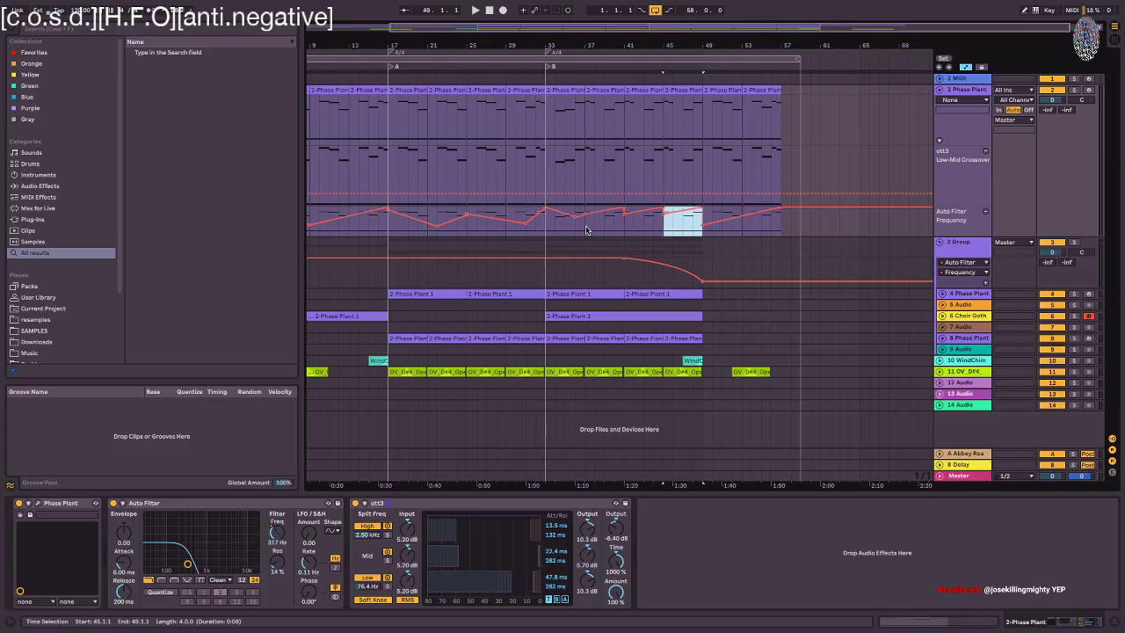
- Lower the starts of track 2's filter frequency ramps at bars 41 and 45, and play the arrangement from bar 34
click(642, 234)
drag(598, 230, 607, 234)
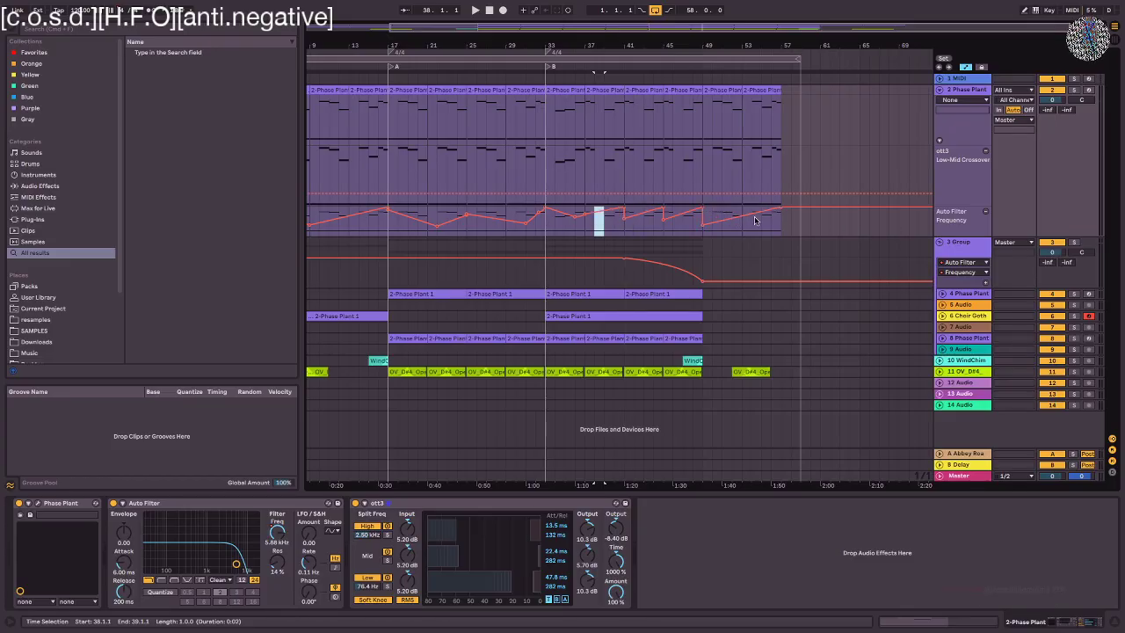
click(560, 176)
key(space)
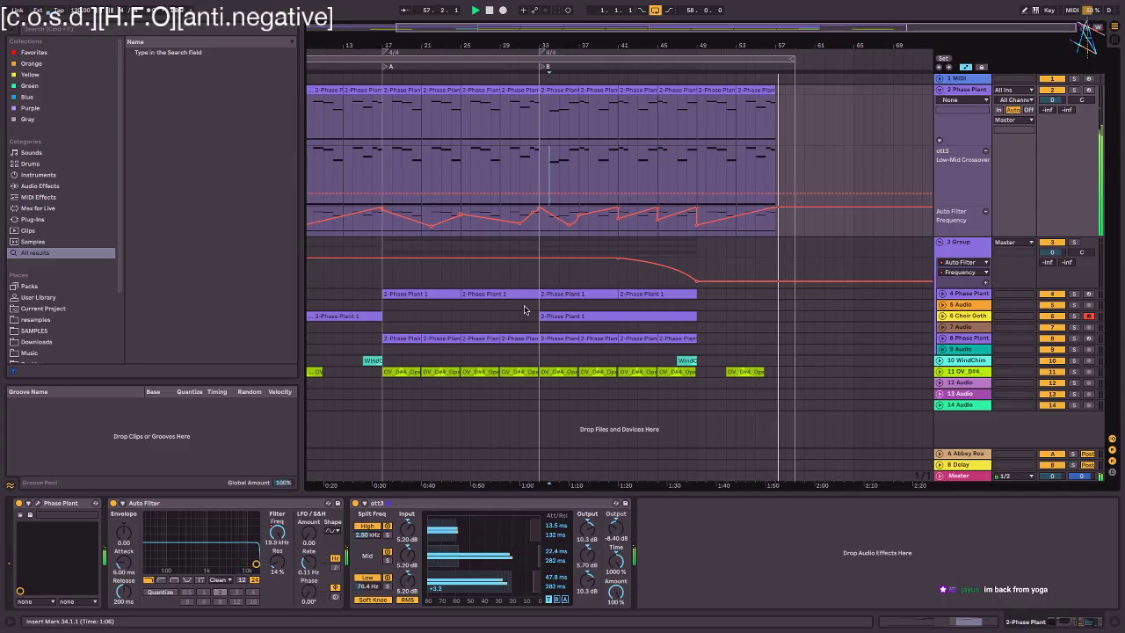
key(space)
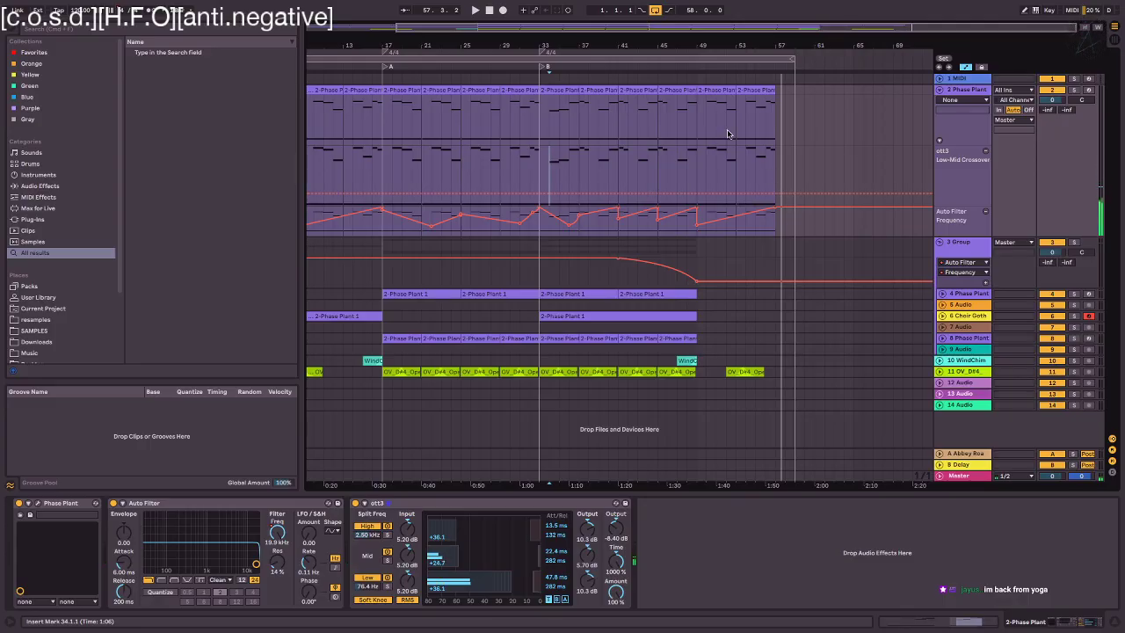
- Hide the automation lanes, fold the group and collapse all tracks
scroll(727, 133, left, 4)
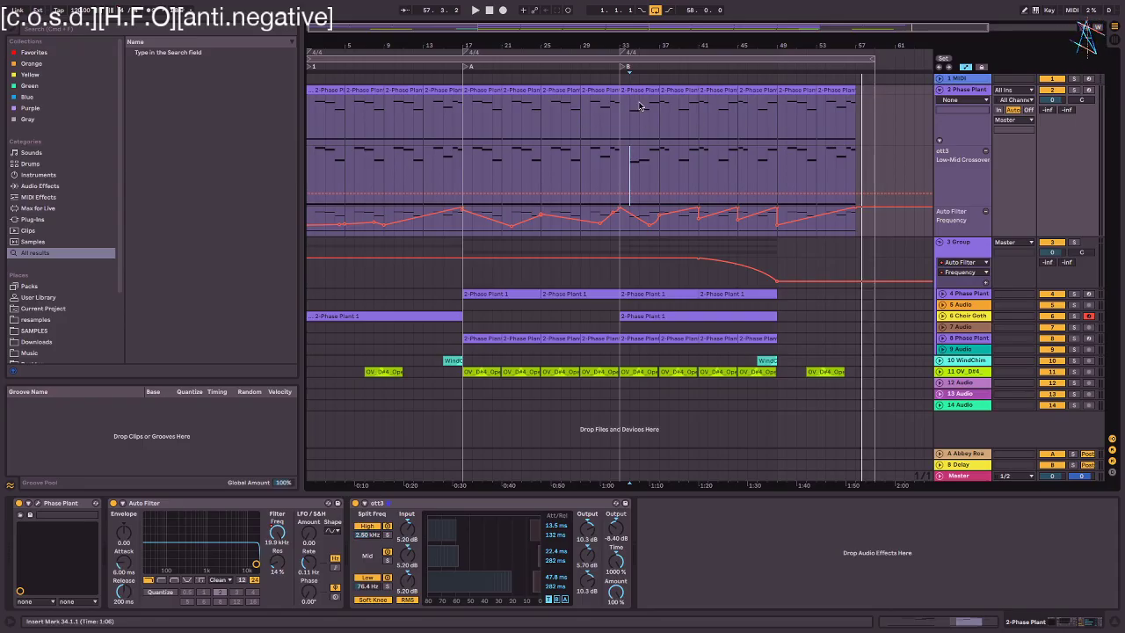
key(space)
click(611, 115)
drag(616, 115, 346, 128)
key(a)
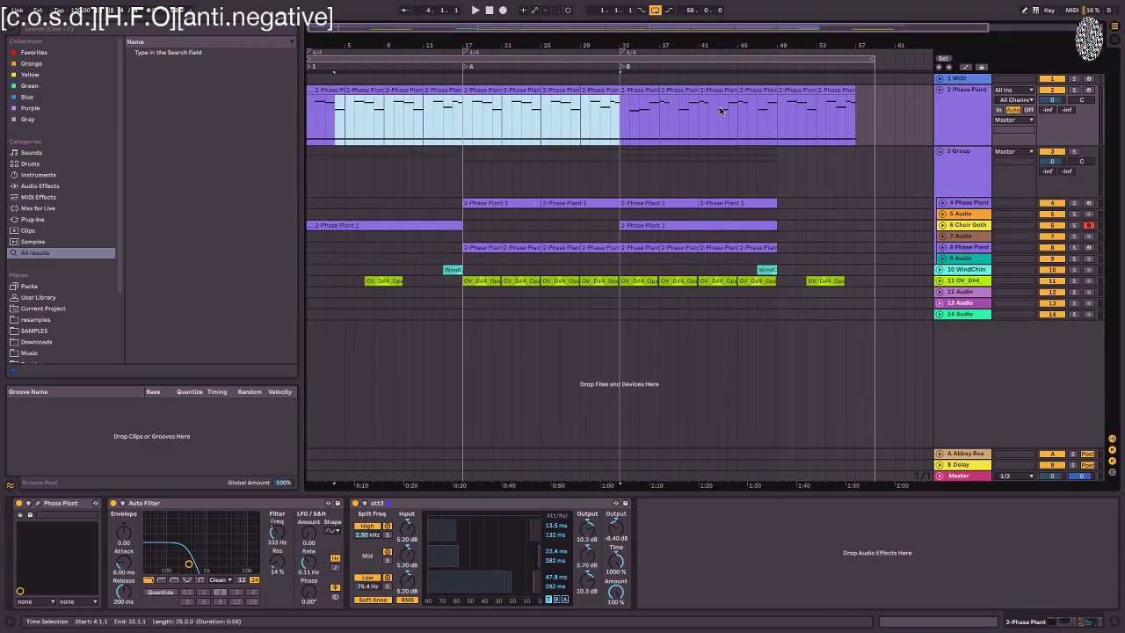
alt+click(937, 153)
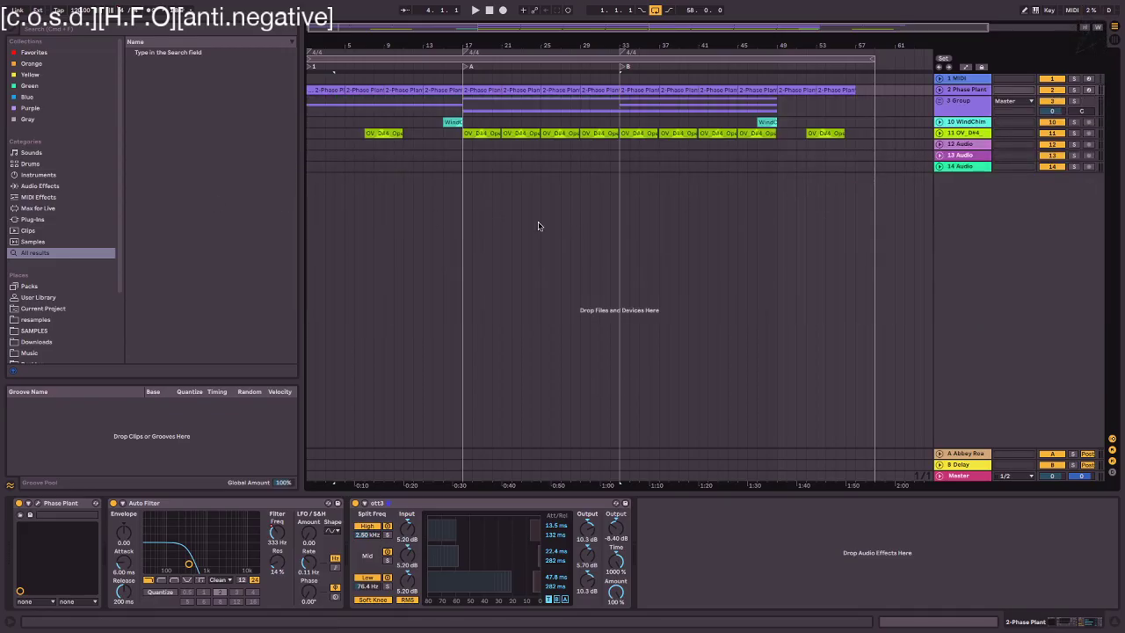
- Add a locator at bar 49 of the arrangement
click(873, 57)
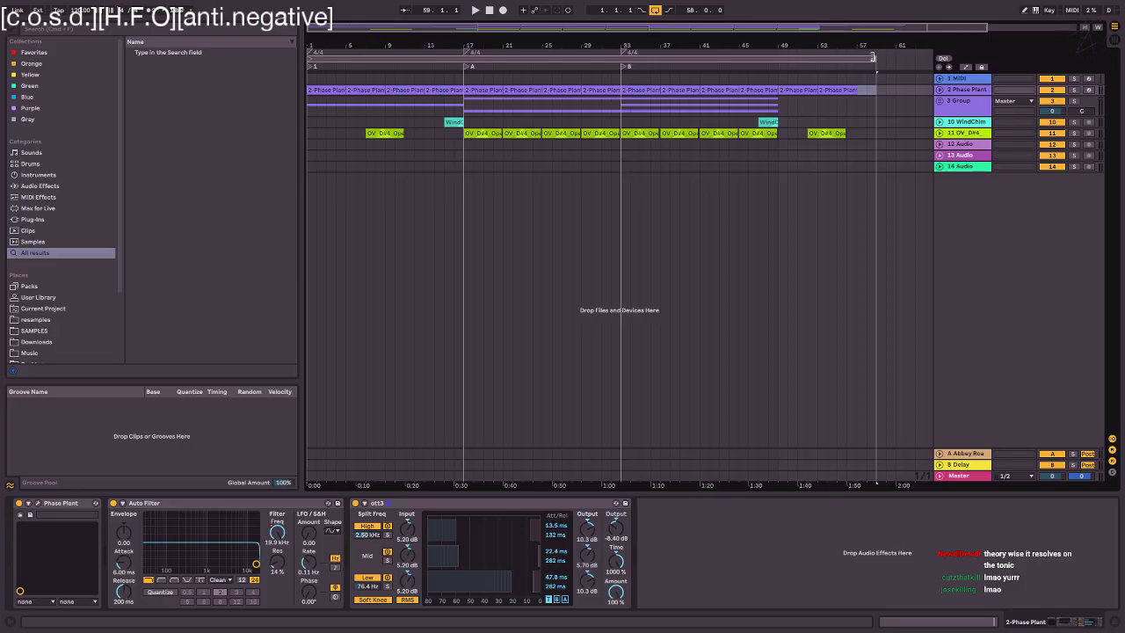
right_click(778, 70)
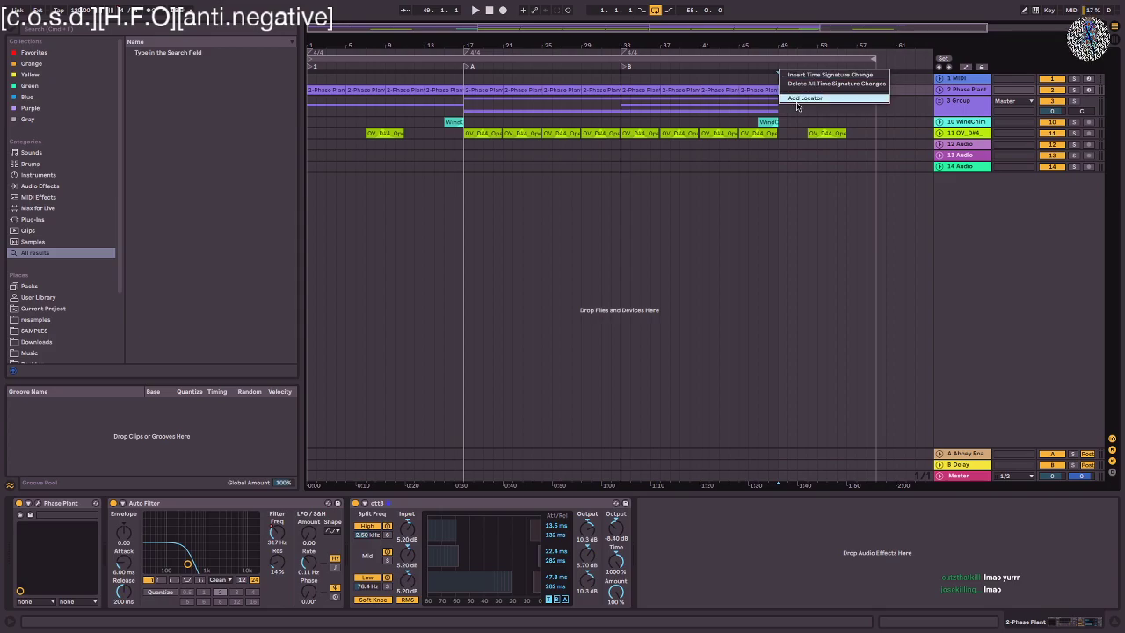
click(800, 104)
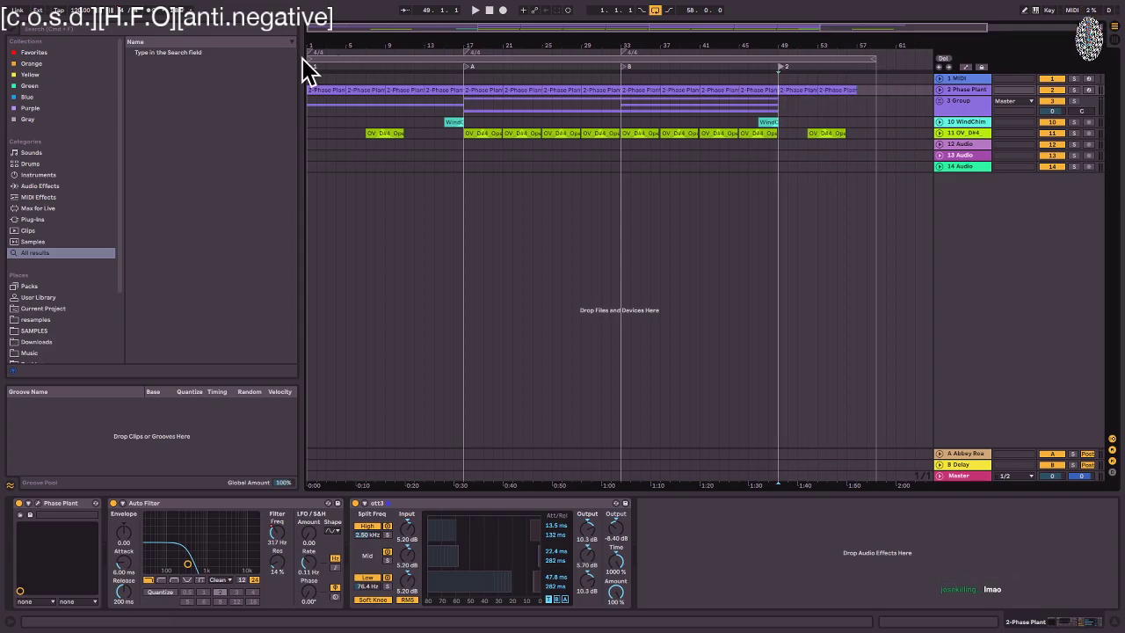
- Try deleting the time from bar 5 to bar 13 and shortening the loop to 48 bars
drag(348, 82, 422, 76)
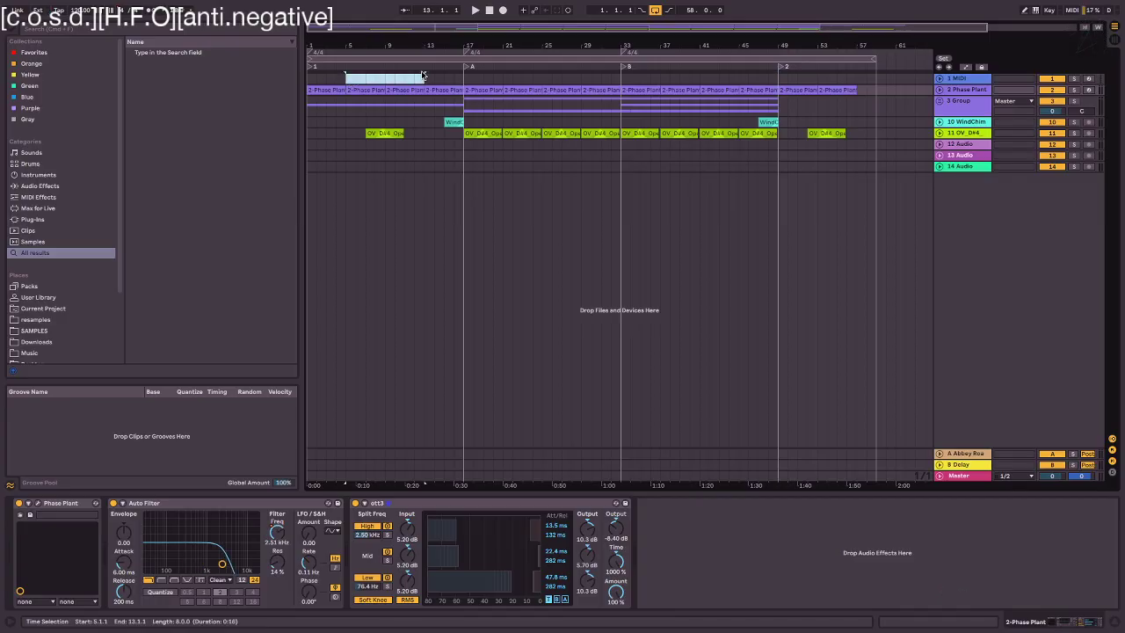
key(ctrl+shift+Delete)
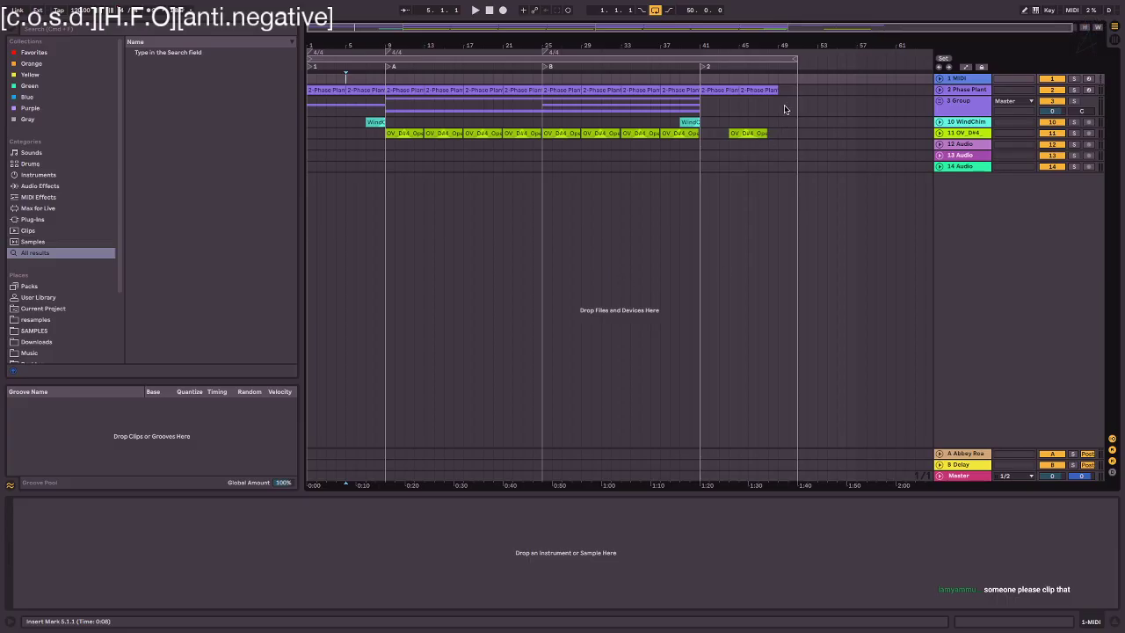
drag(793, 56, 765, 56)
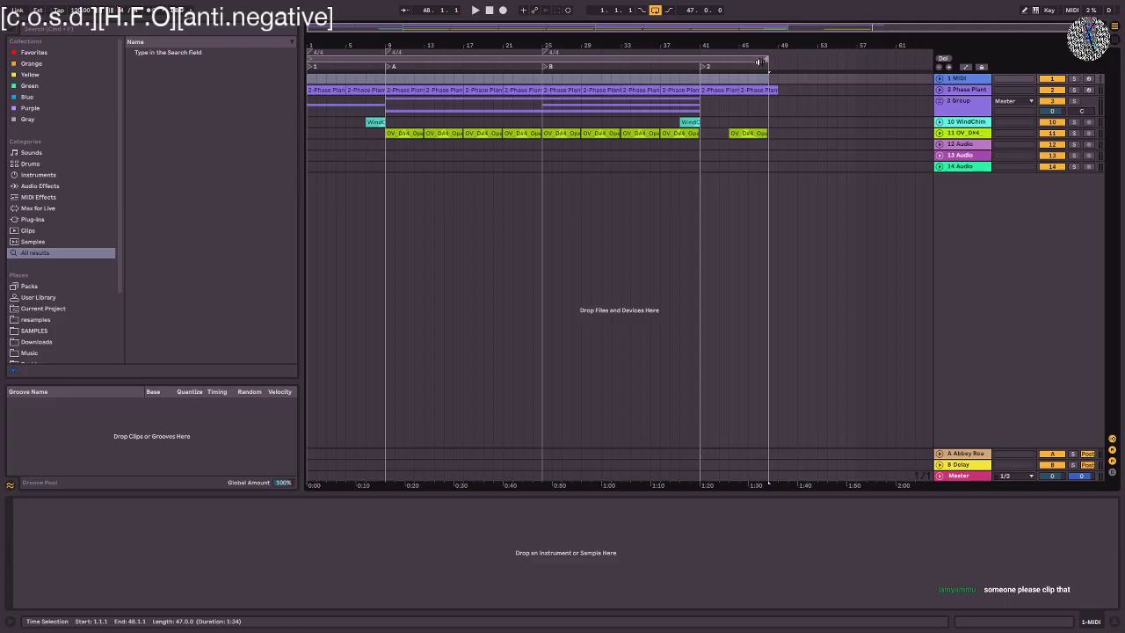
drag(766, 56, 779, 54)
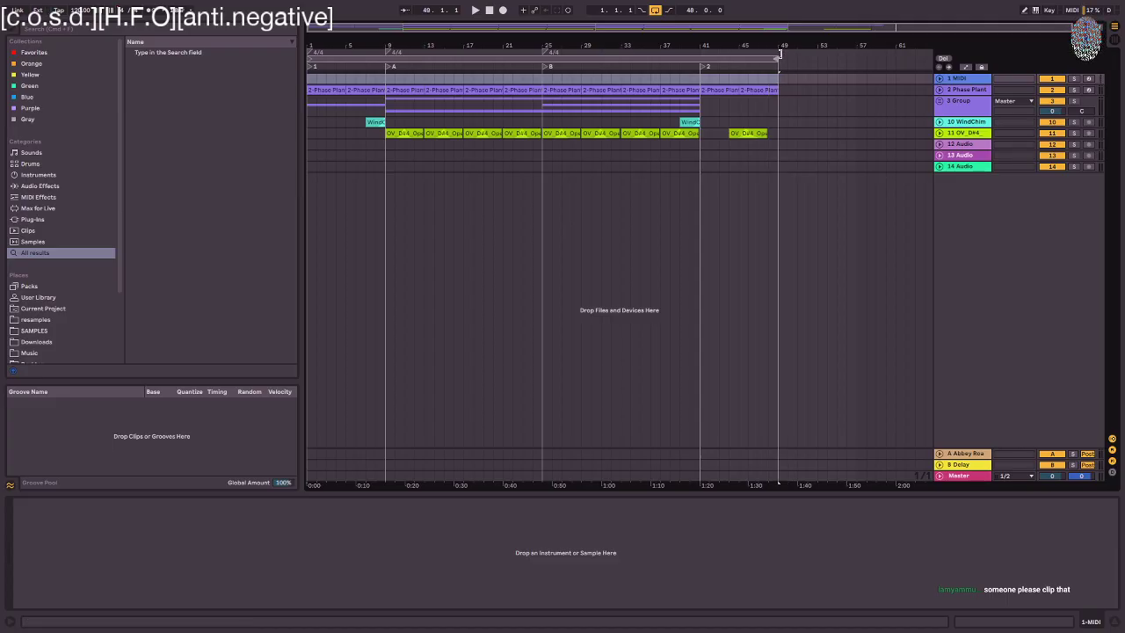
key(super+z)
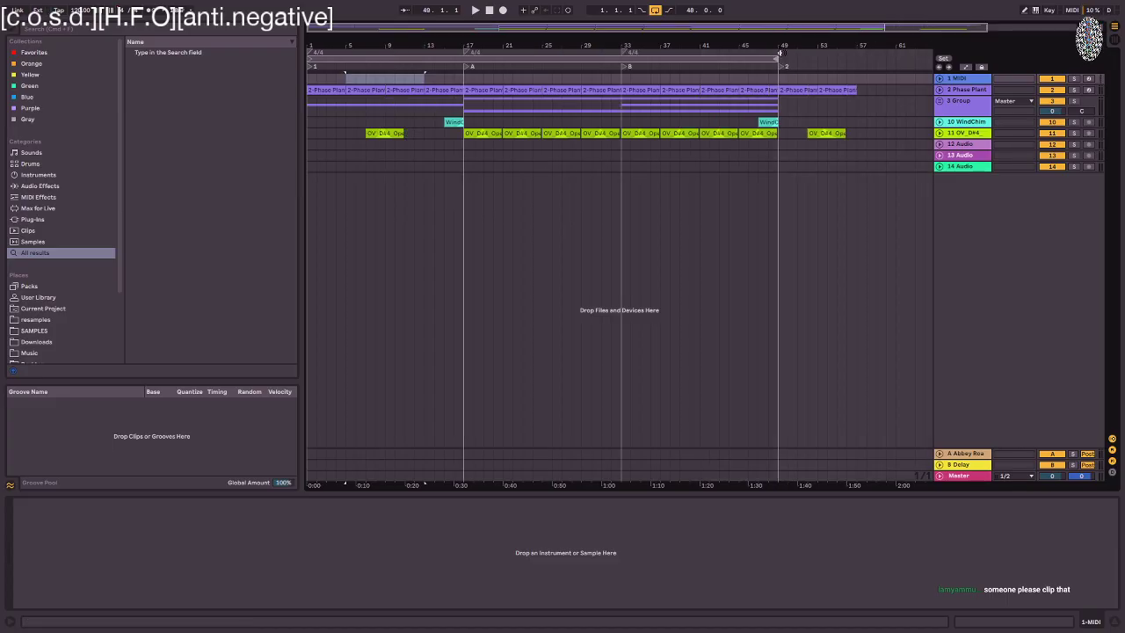
drag(779, 60, 869, 48)
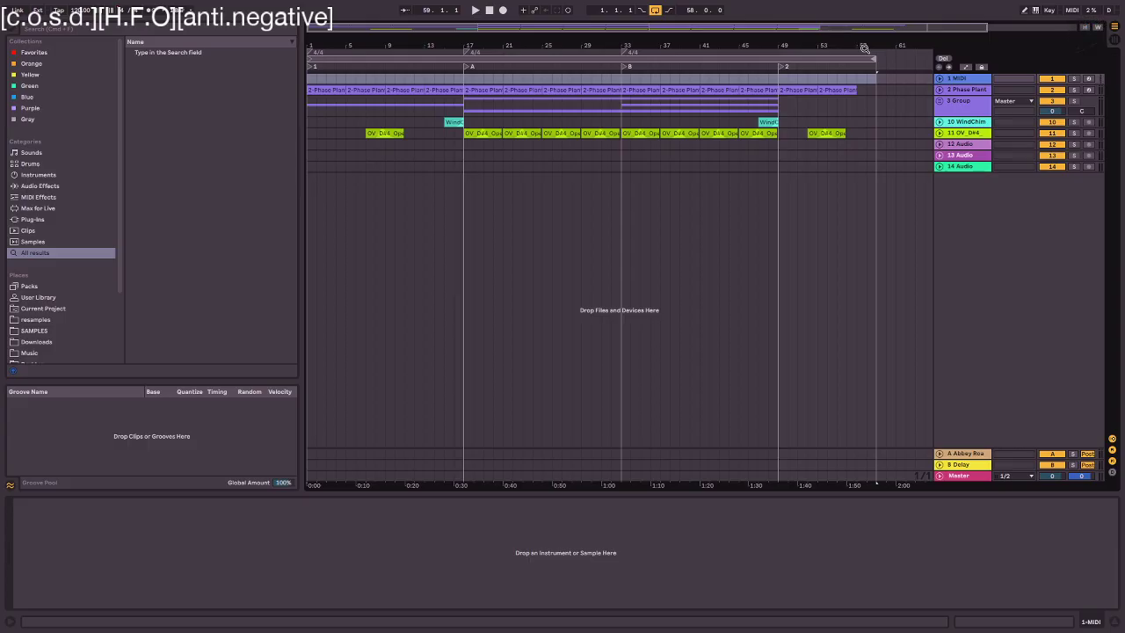
- Play the arrangement from bar 15 and save the Live Set as "aimless wandering" in the ambien Project folder
click(452, 107)
key(space)
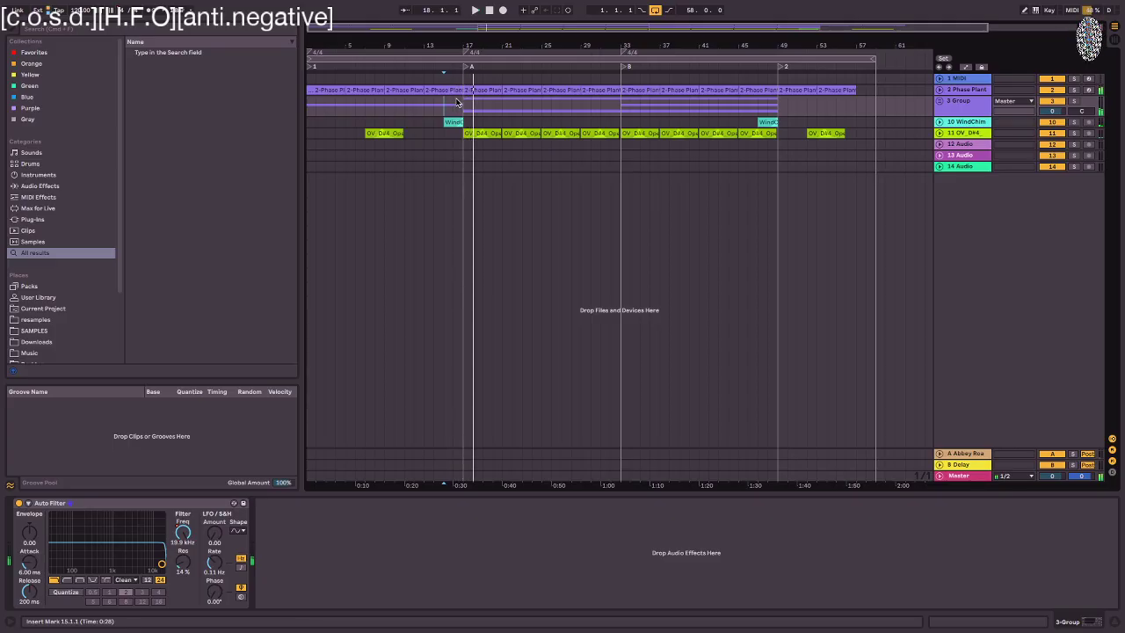
key(super+shift+s)
text(aimless wandering)
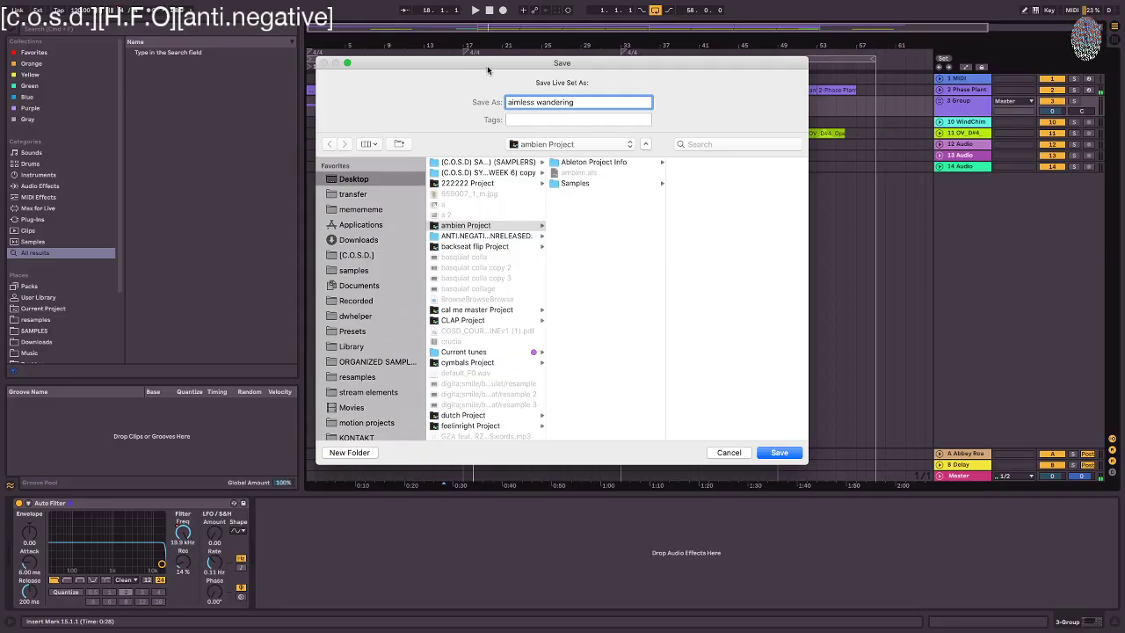
click(781, 451)
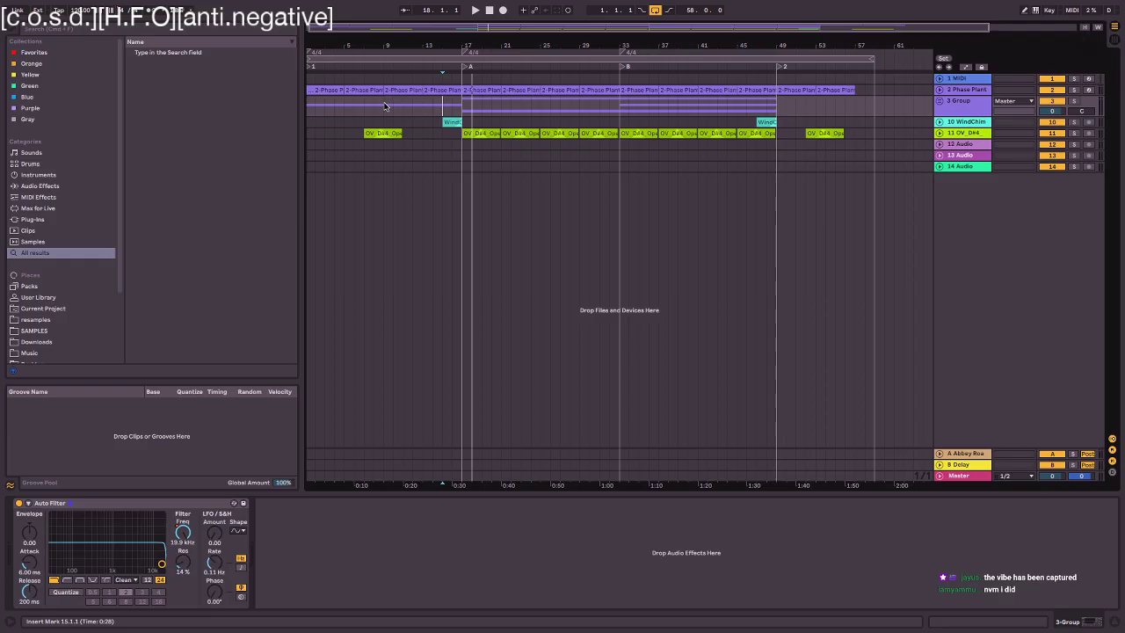
- Unfold the group and Phase Plant track 2, and open the notes of track 2's first clip at bars 1 to 5
click(939, 100)
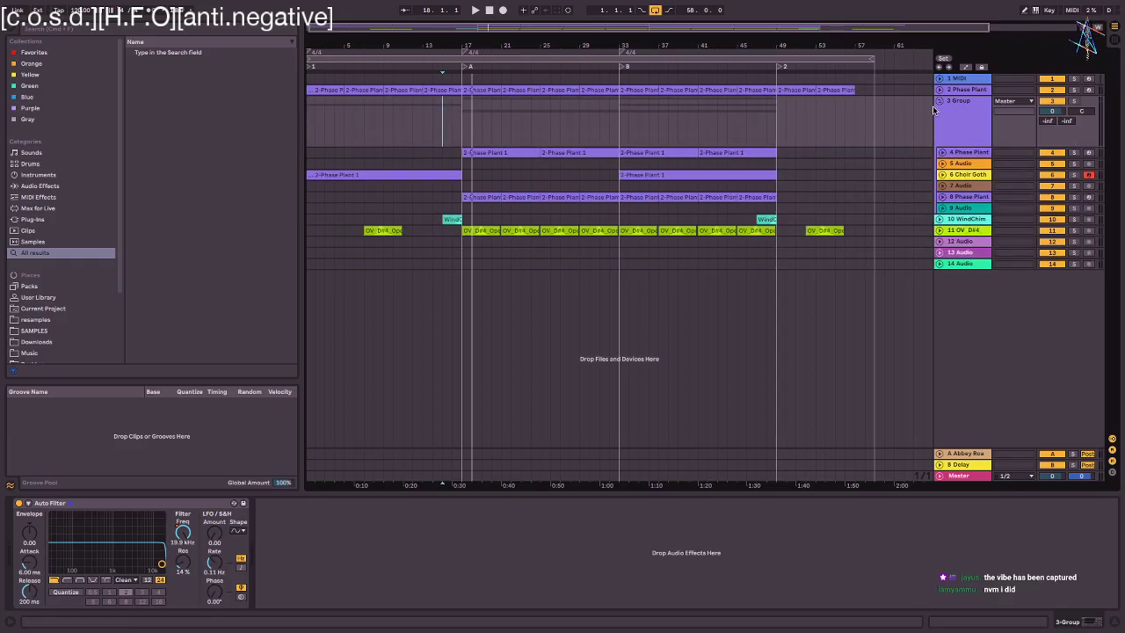
click(940, 90)
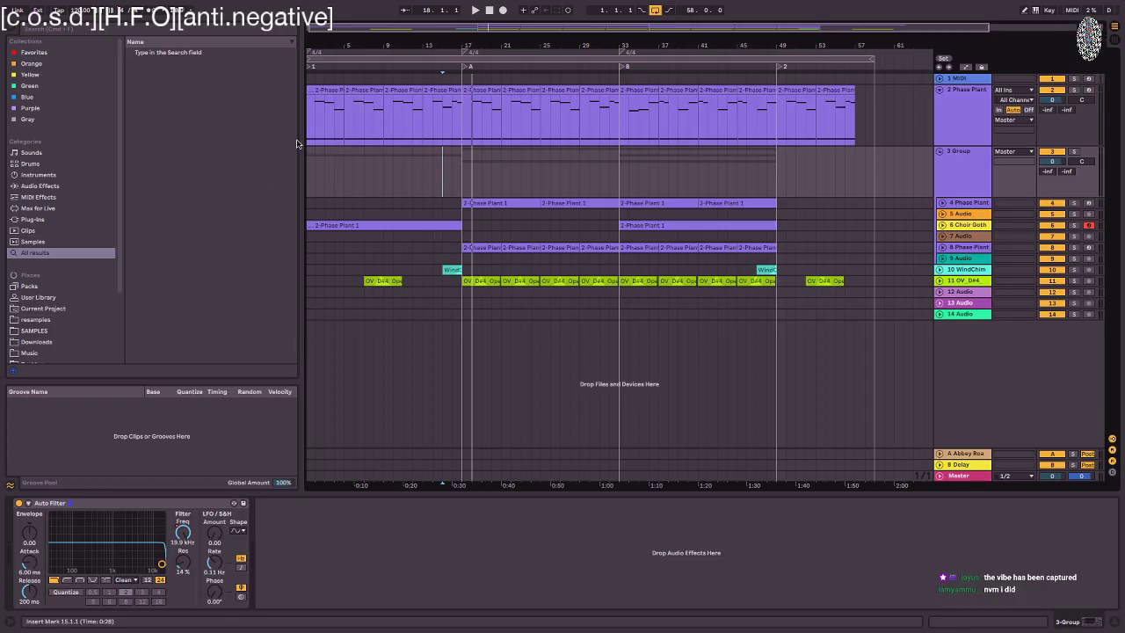
click(325, 112)
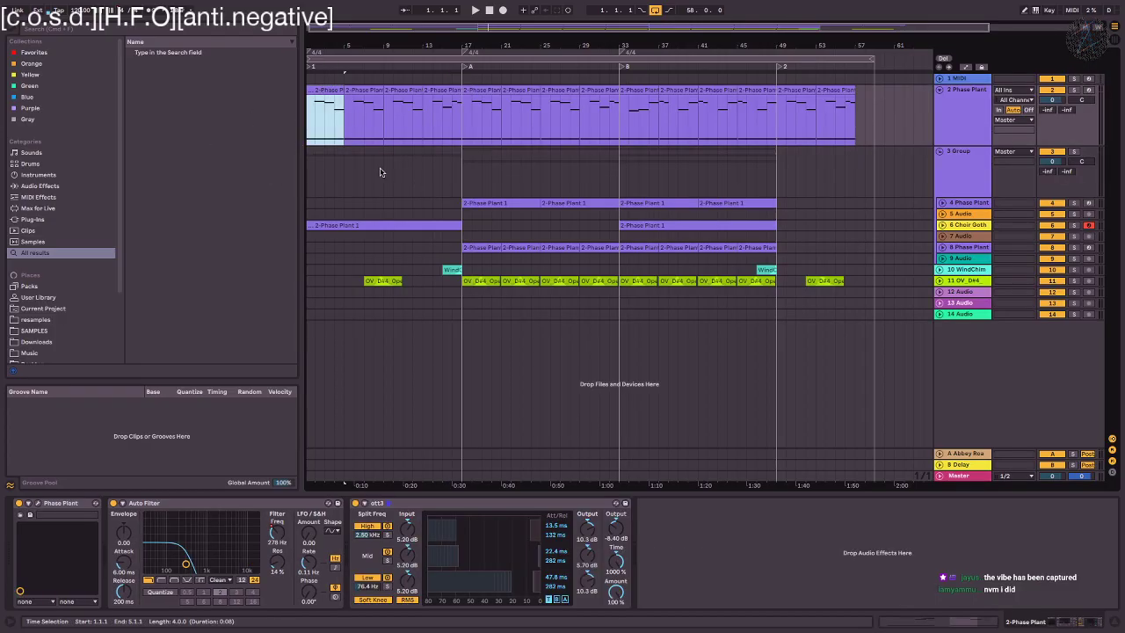
double_click(344, 120)
scroll(724, 433, down, 1)
click(1042, 475)
click(1102, 464)
scroll(1100, 464, right, 4)
click(1099, 468)
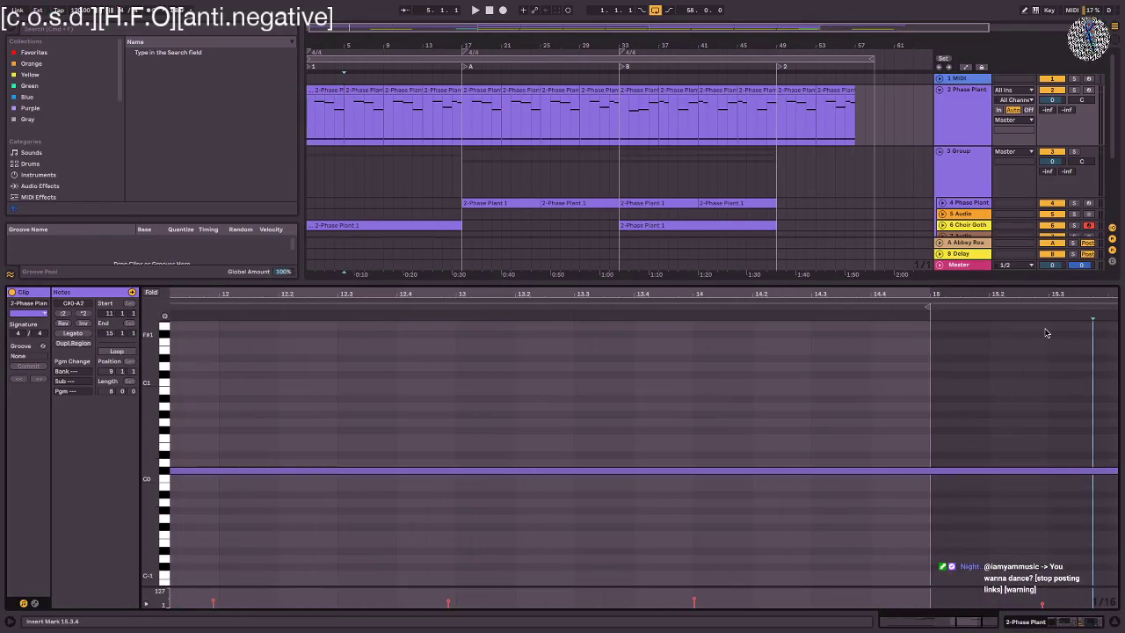
- Shorten the long C#0 bass note starting at the clip's bar 11 so it ends just before bar 13
double_click(1037, 297)
click(1066, 470)
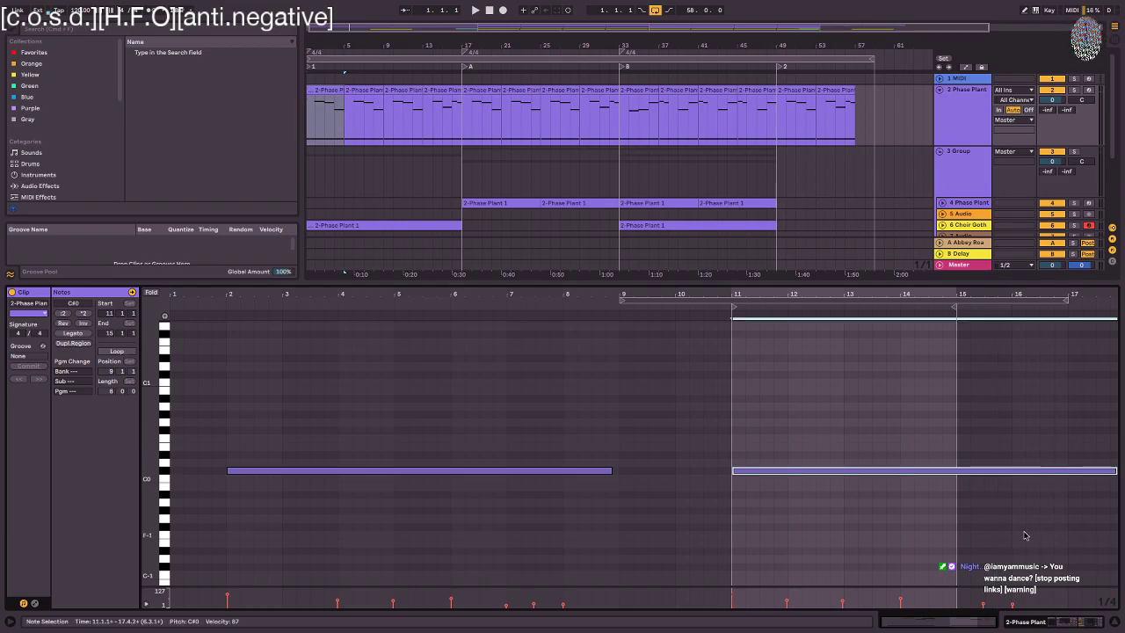
key(shift+Left)
key(shift+Up)
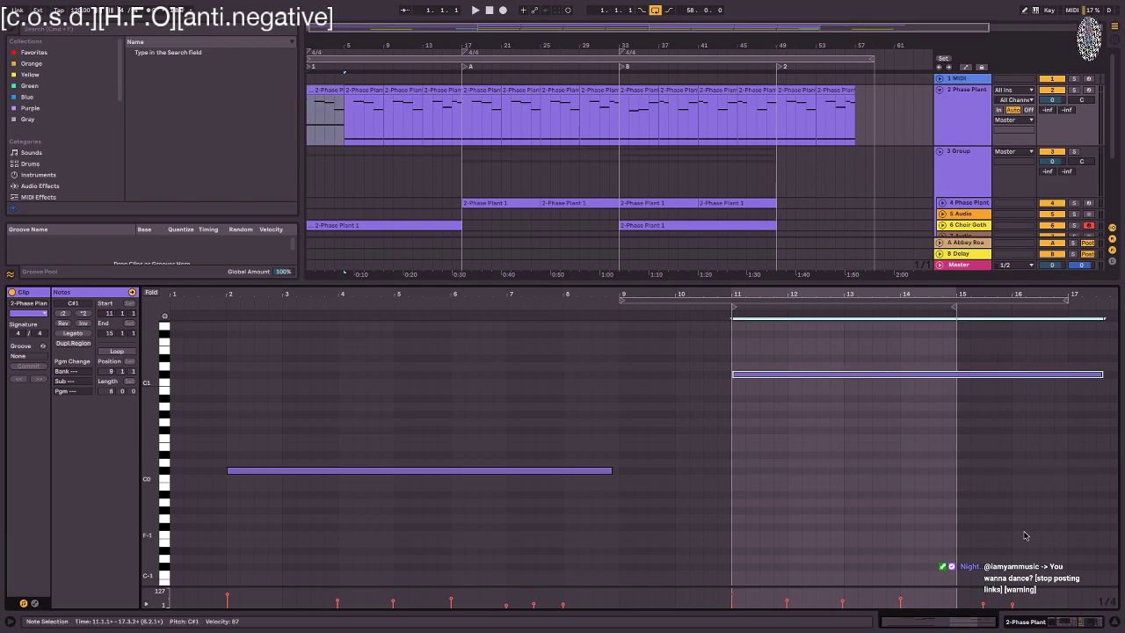
key(shift+Down)
key(shift+Left)
key(shift+Left)
key(shift+Left)
key(shift+Left)
key(shift+Left)
key(shift+Left)
key(shift+Left)
key(shift+Left)
key(shift+Left)
key(shift+Left)
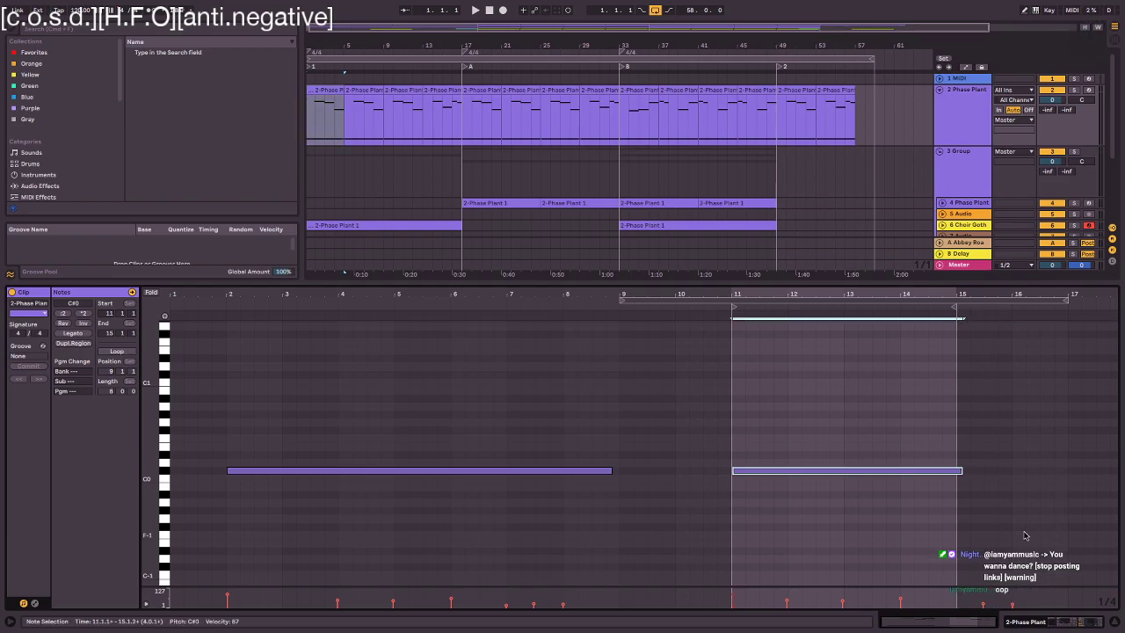
key(shift+Left)
key(shift+Left)
key(shift+Left)
key(shift+Left)
key(shift+Left)
key(shift+Left)
key(shift+Left)
key(shift+Left)
key(shift+Left)
key(shift+Left)
key(shift+Right)
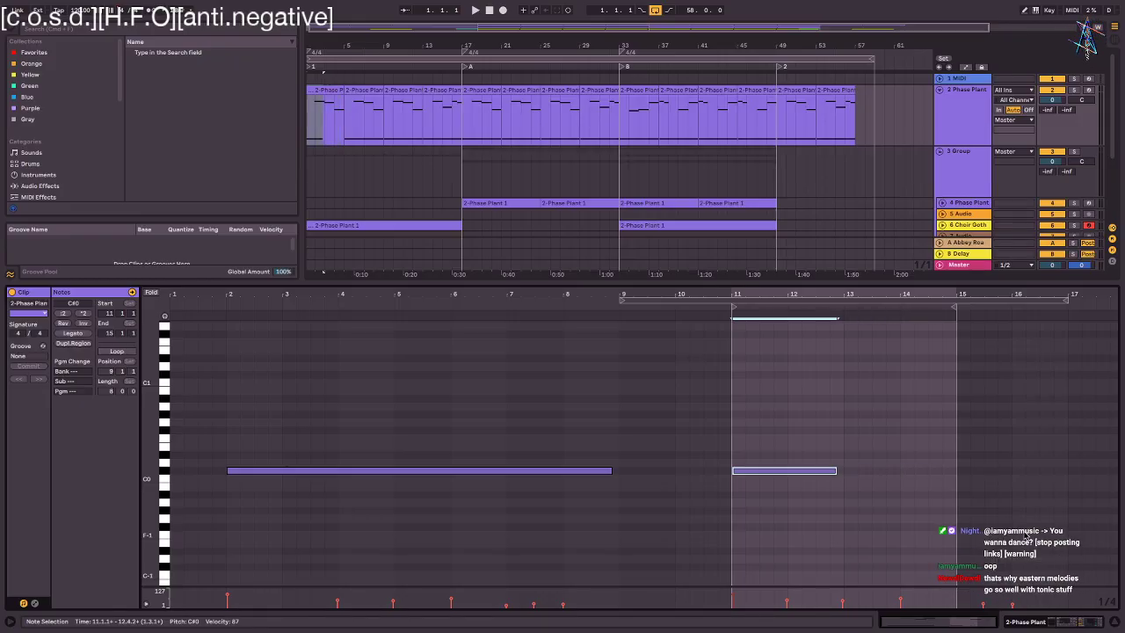
- Duplicate the shortened bass note to the clip's bar 13, try several pitches and transpose the copy to B-1
key(ctrl+d)
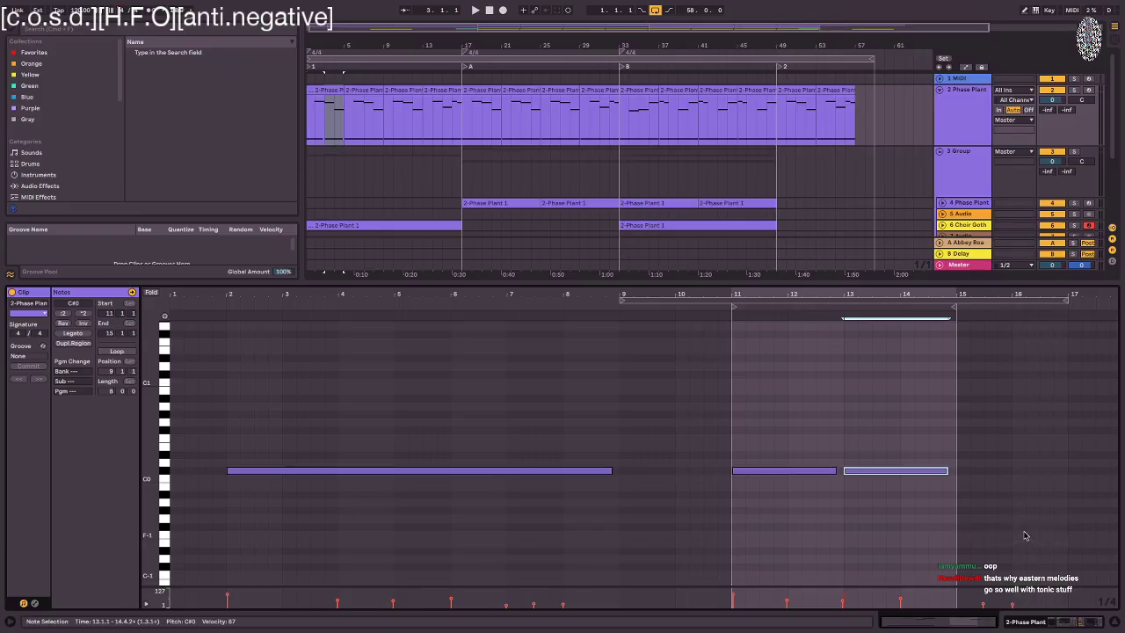
key(Up)
key(Up)
key(Up)
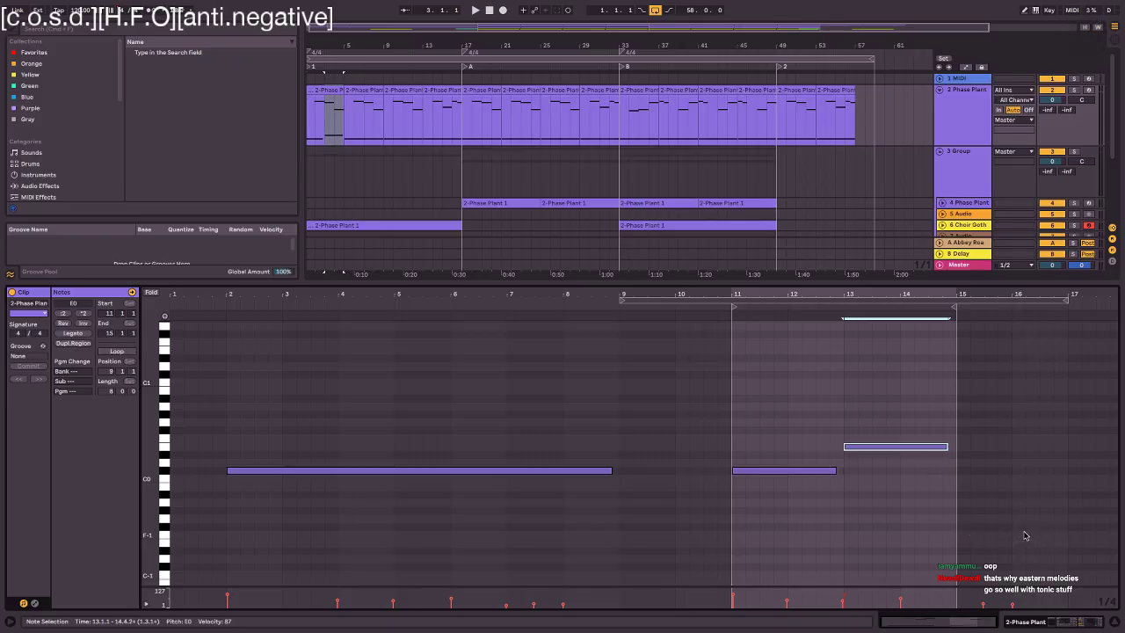
key(Down)
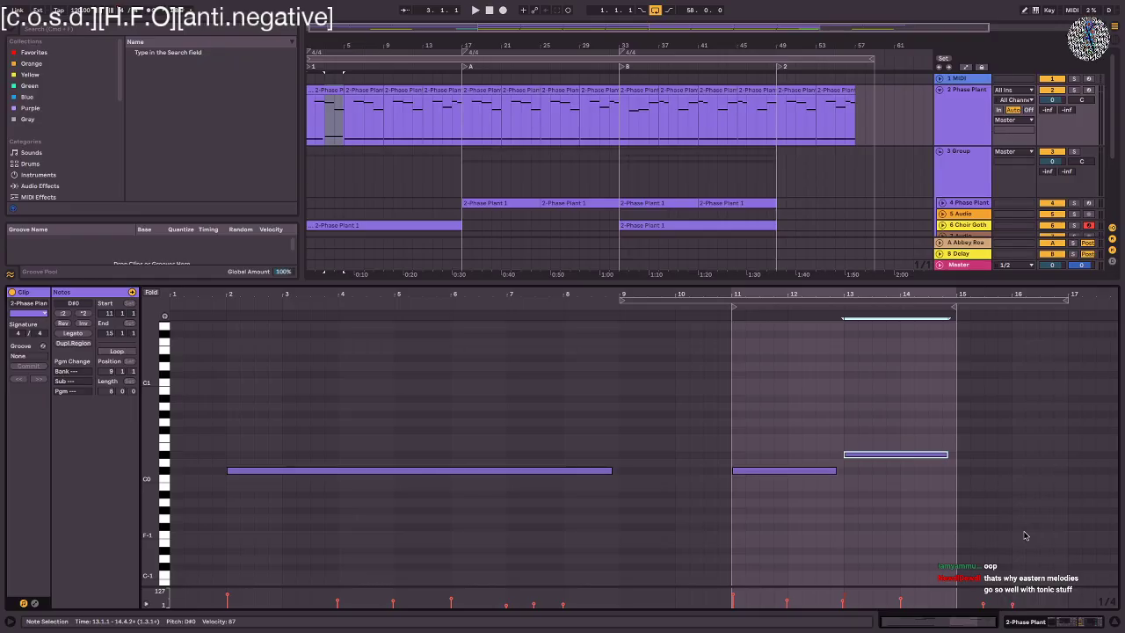
key(Up)
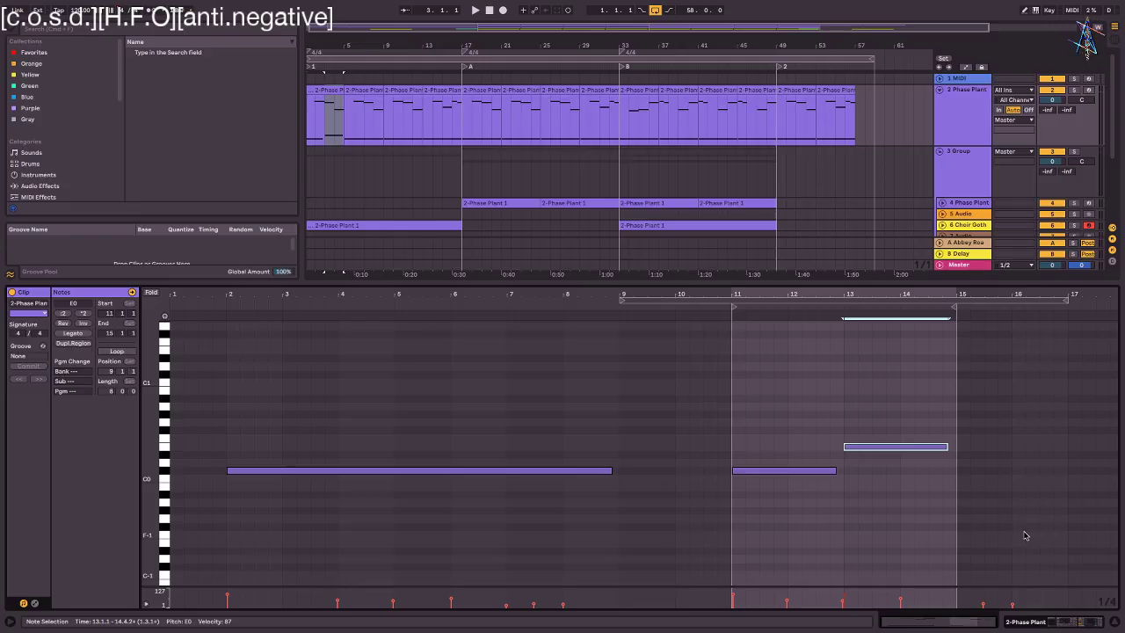
key(Down)
key(Down)
key(Down)
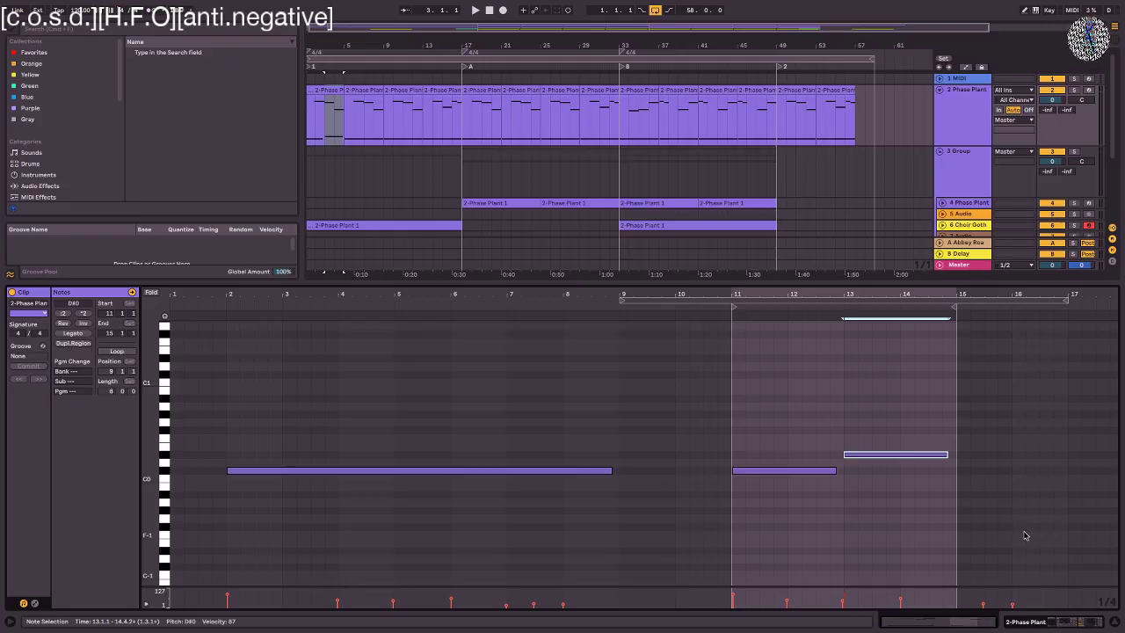
key(Up)
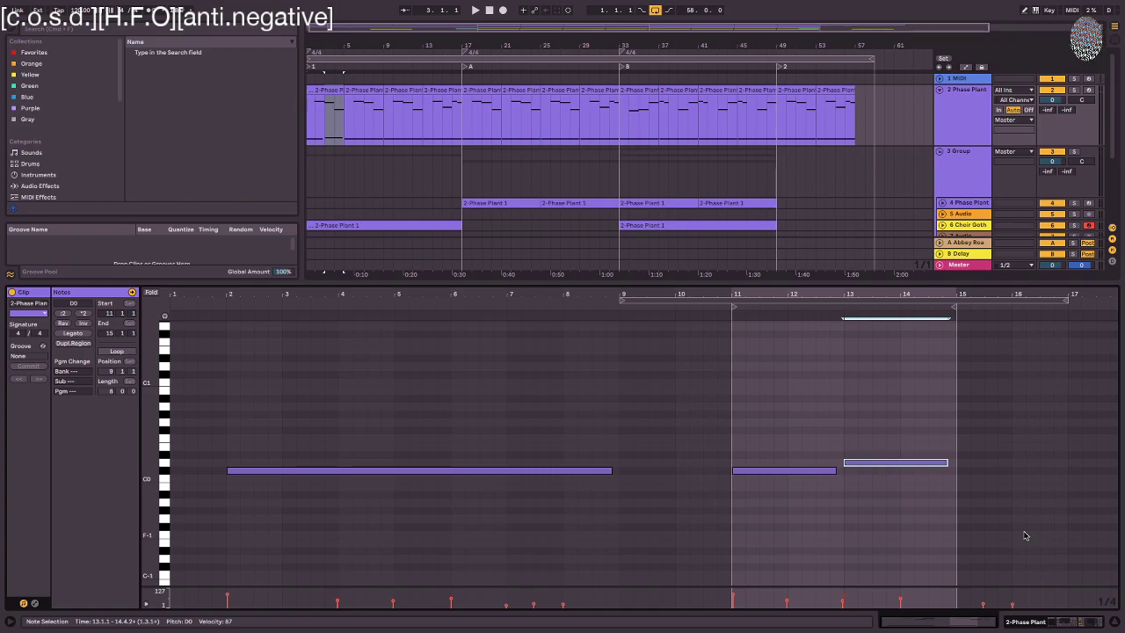
key(Down)
key(Down)
key(Down)
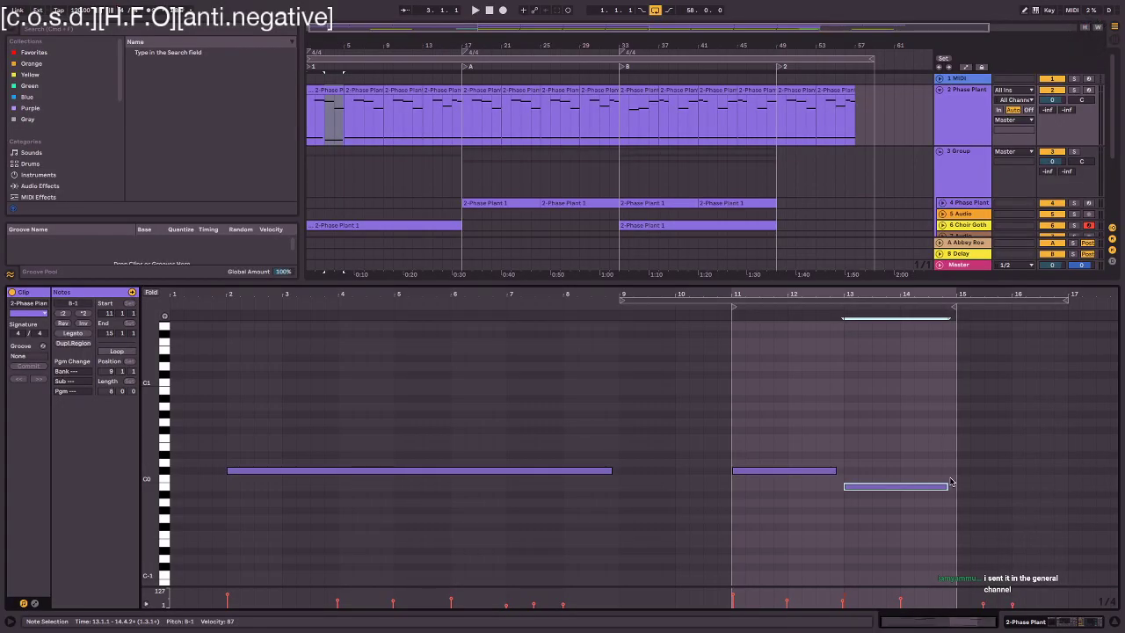
- Shorten the B-1 note to about one bar and add a one-bar A-1 note at the clip's bar 14
drag(946, 485, 896, 484)
double_click(952, 505)
click(941, 504)
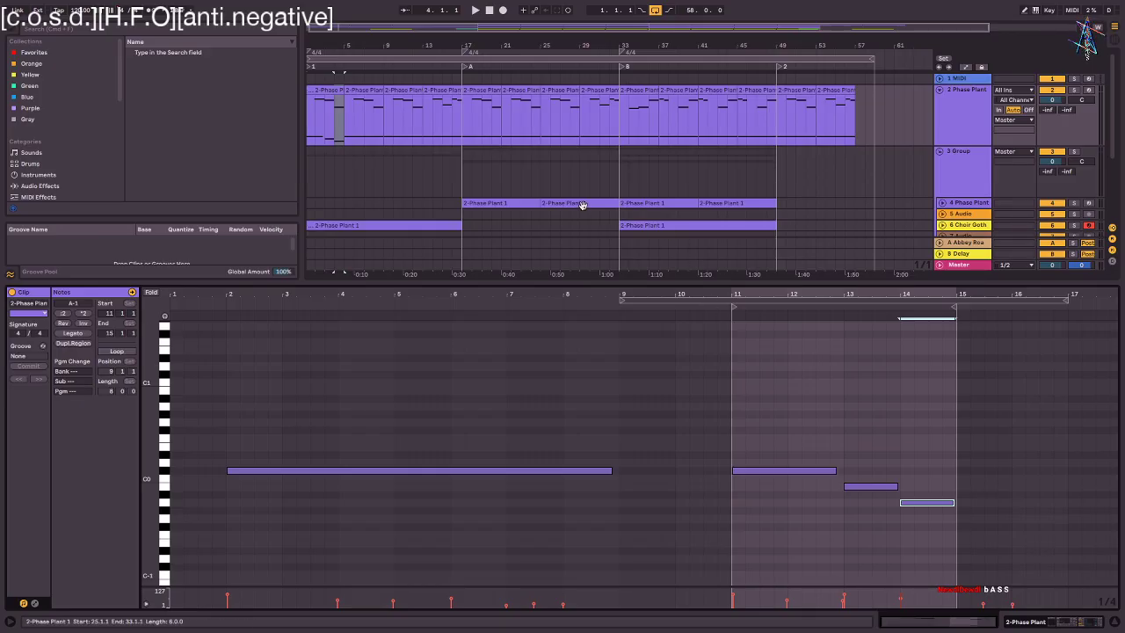
- Expand the WindChimes track around its clip before bar 17 and play the arrangement from bar 13
scroll(584, 207, down, 5)
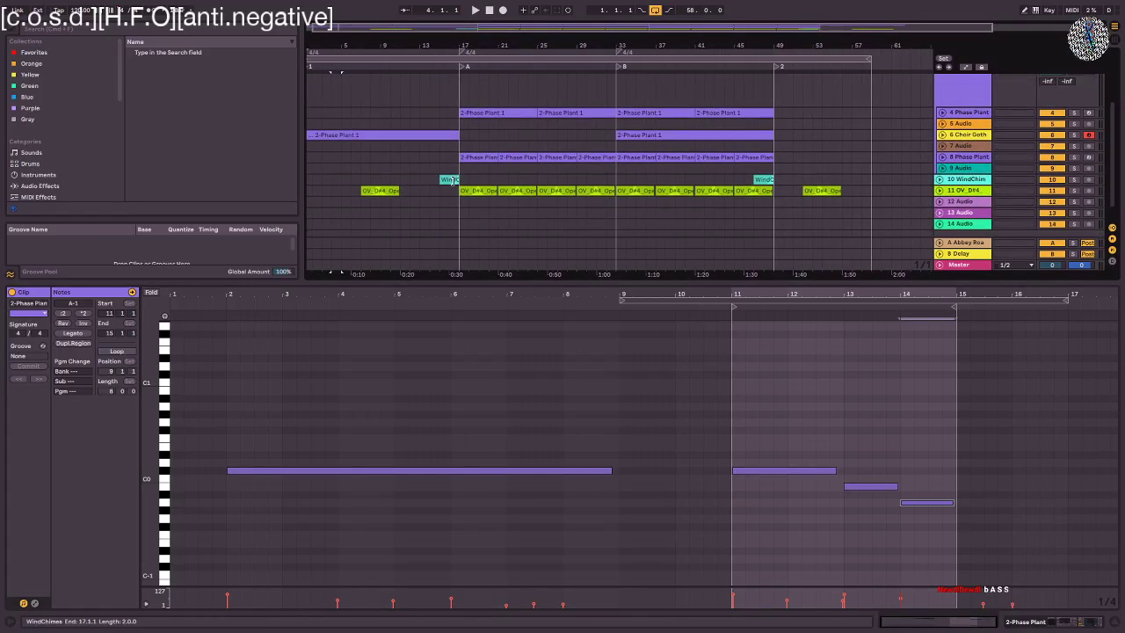
drag(424, 181, 498, 181)
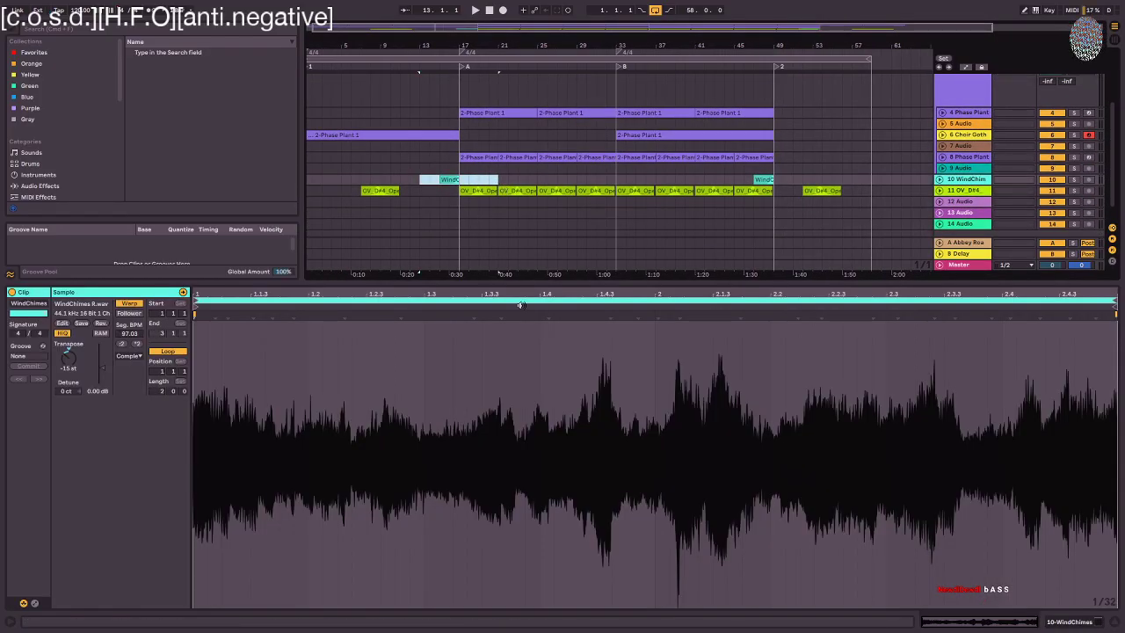
click(433, 181)
mouse_move(434, 183)
mouse_down()
mouse_move(510, 180)
mouse_move(421, 181)
mouse_up()
click(466, 179)
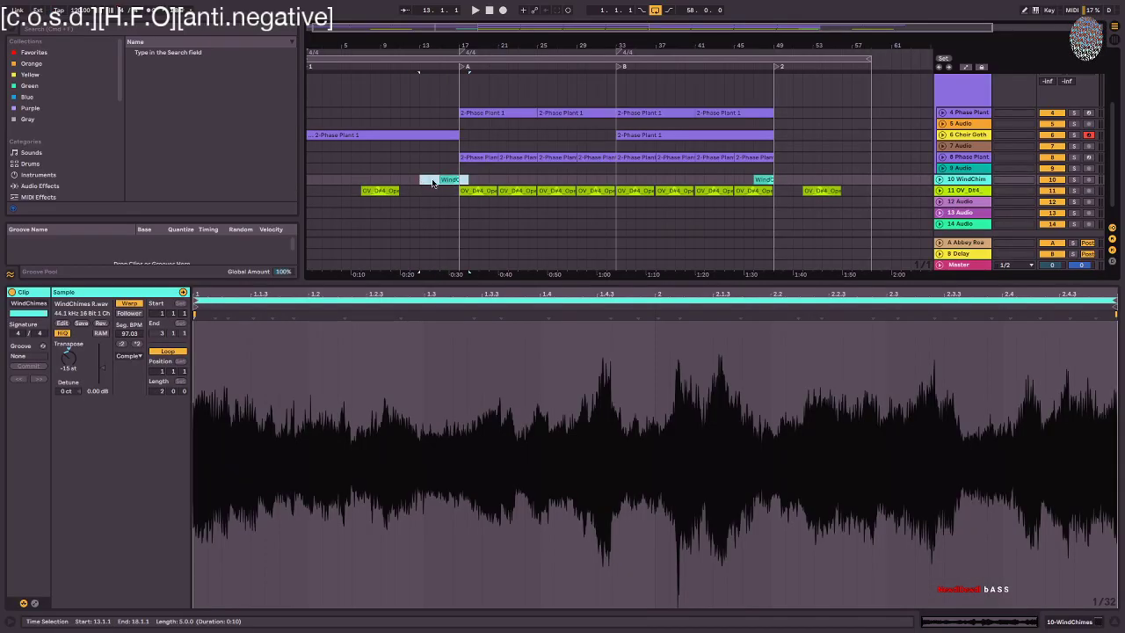
click(941, 179)
drag(448, 47, 448, 203)
scroll(603, 195, down, 2)
scroll(603, 195, down, 1)
click(311, 134)
key(space)
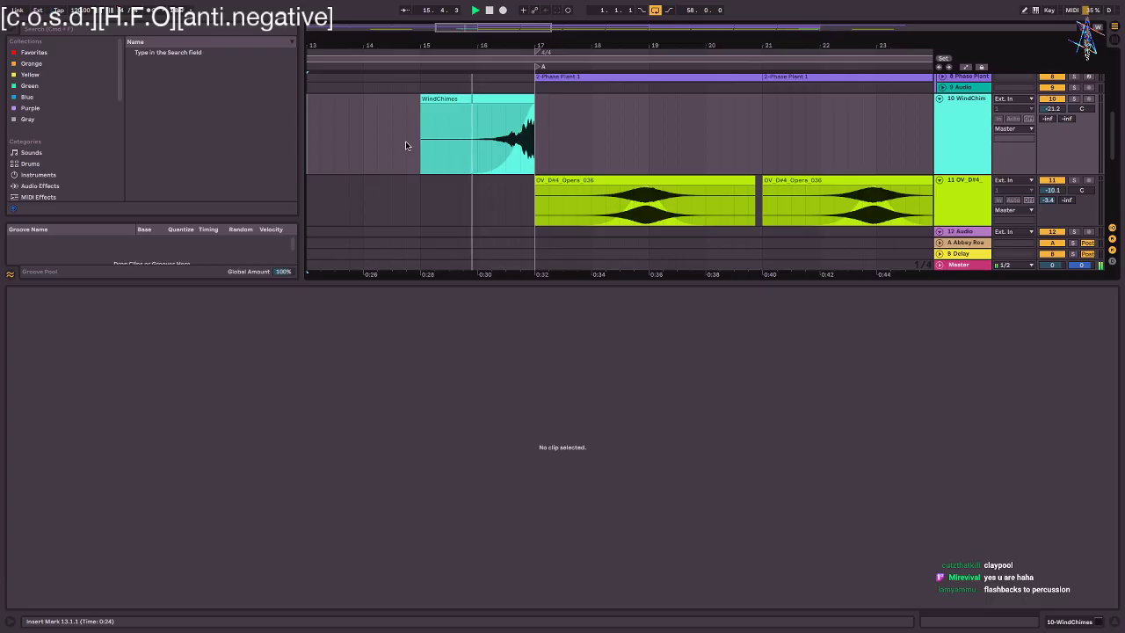
- Listen to the WindChimes clip's swell towards bar 17, starting playback at 15.2.1
scroll(506, 169, up, 2)
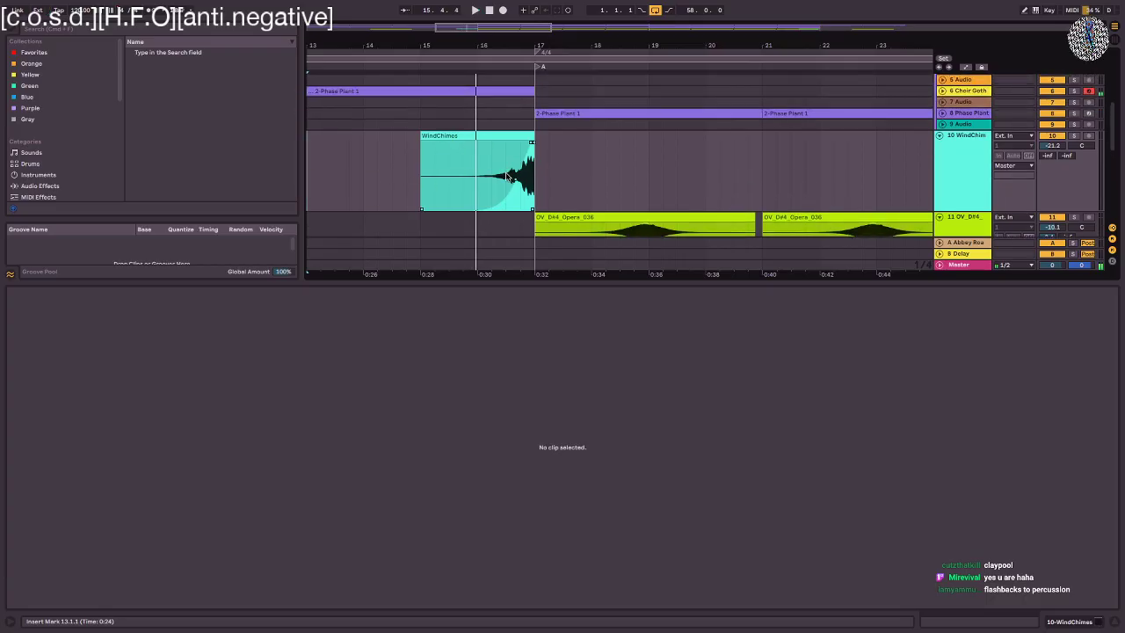
click(438, 170)
key(space)
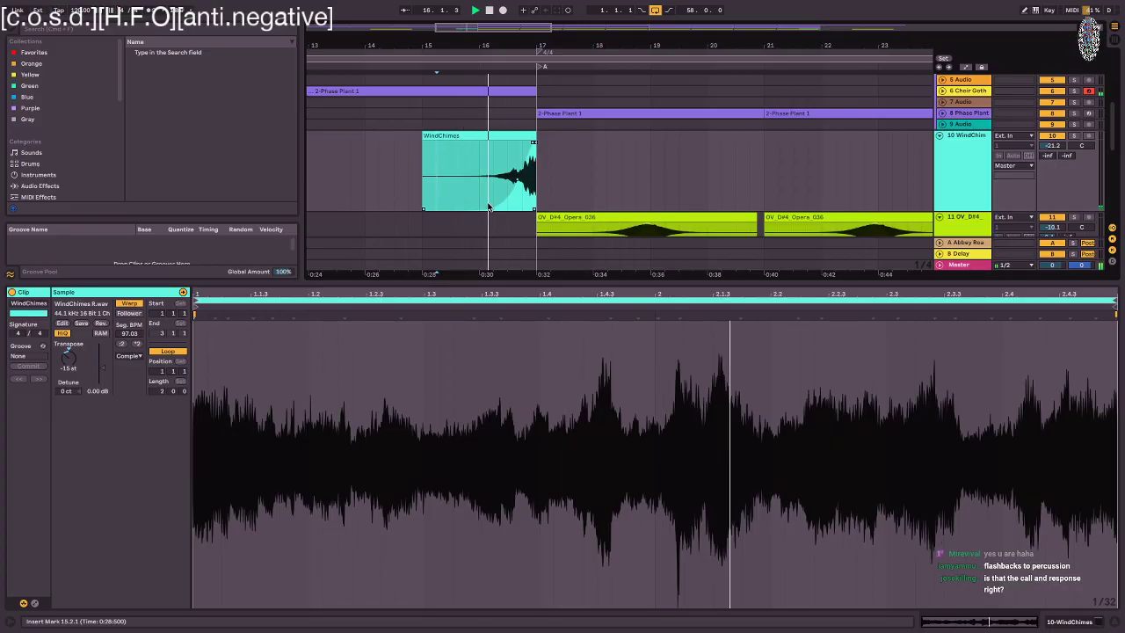
key(space)
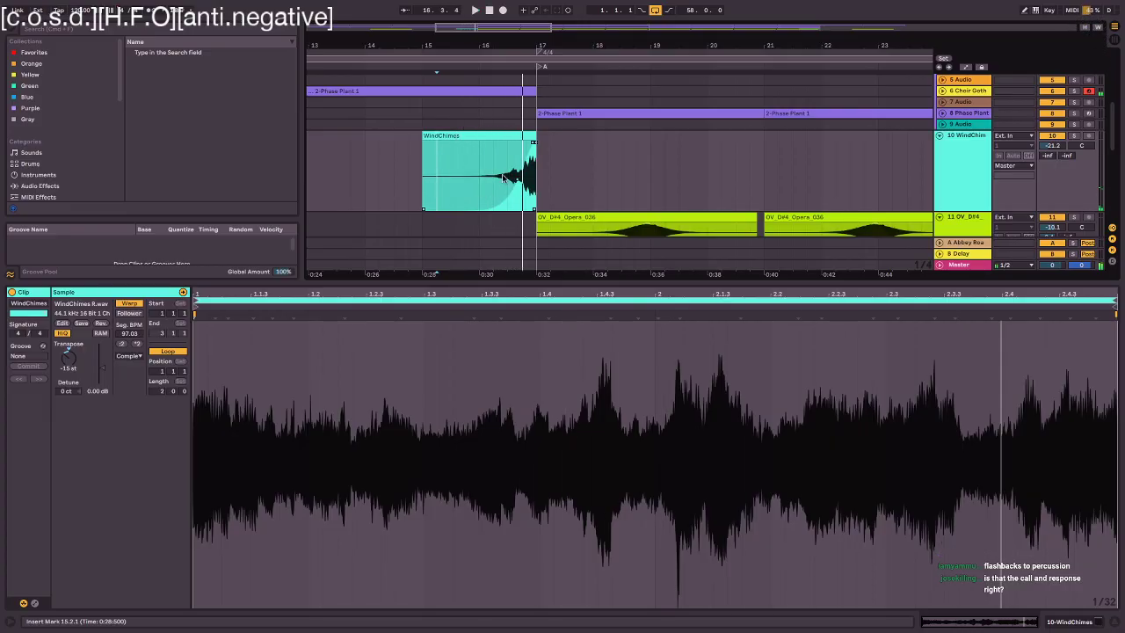
- Look over the whole arrangement and check the opera vocal clips at bars 52 and 7
scroll(518, 162, up, 5)
scroll(517, 163, left, 1)
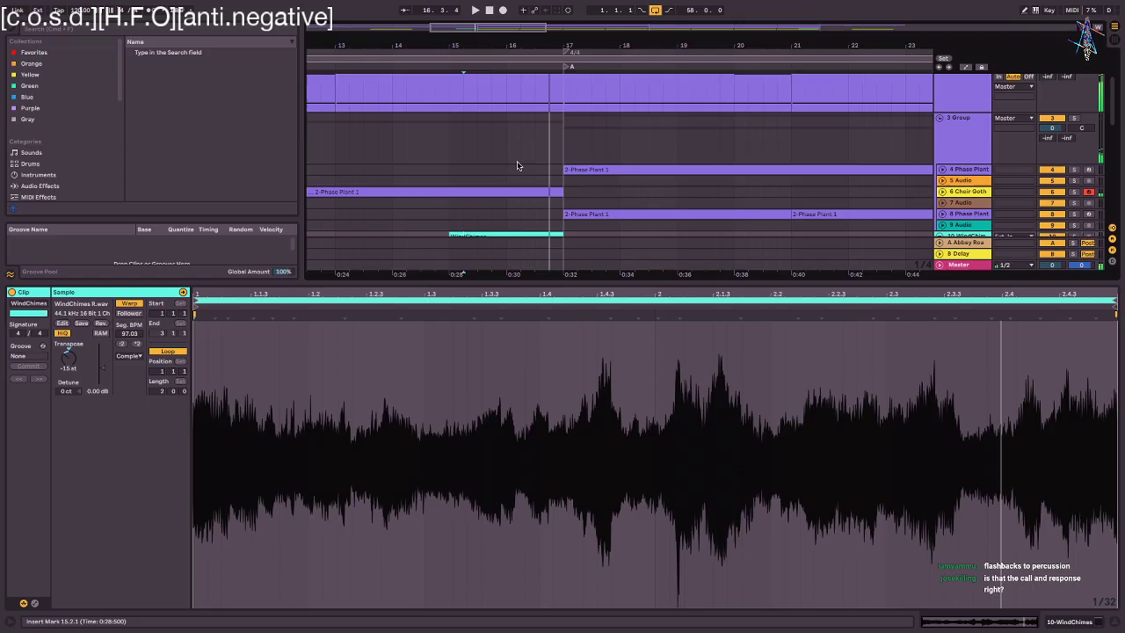
key(shift+Tab)
click(609, 31)
drag(589, 46, 550, 11)
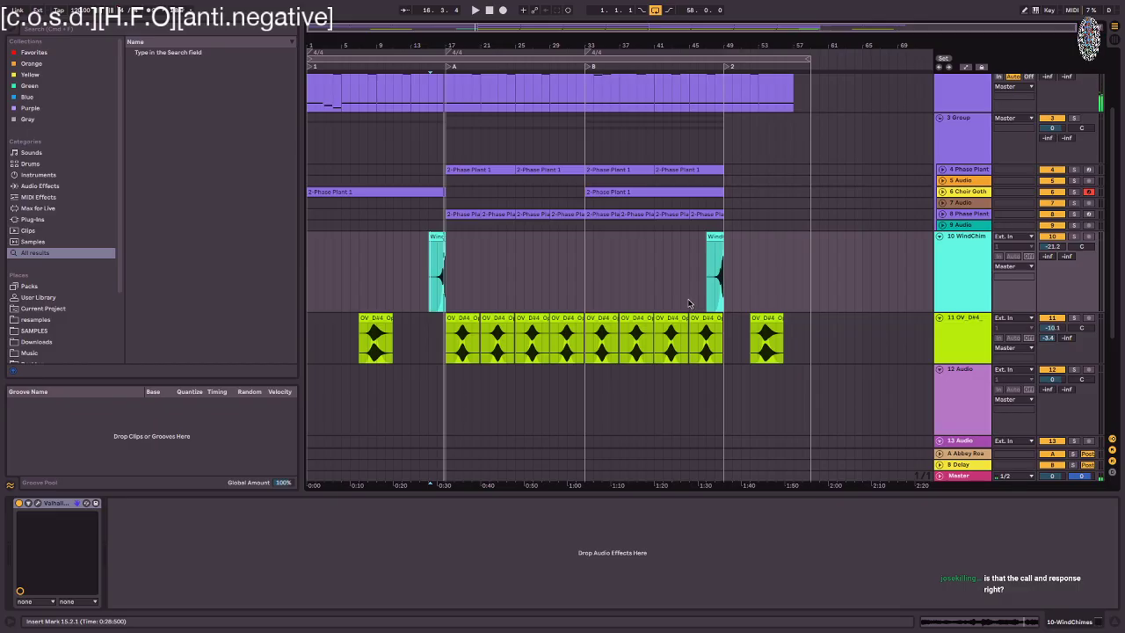
click(765, 318)
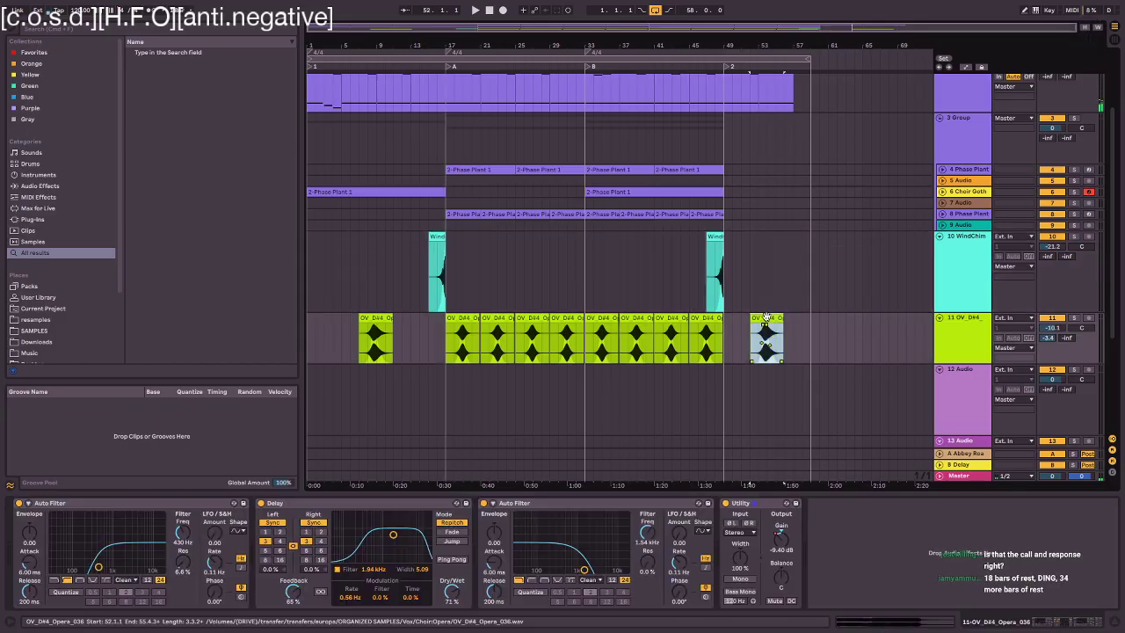
click(372, 319)
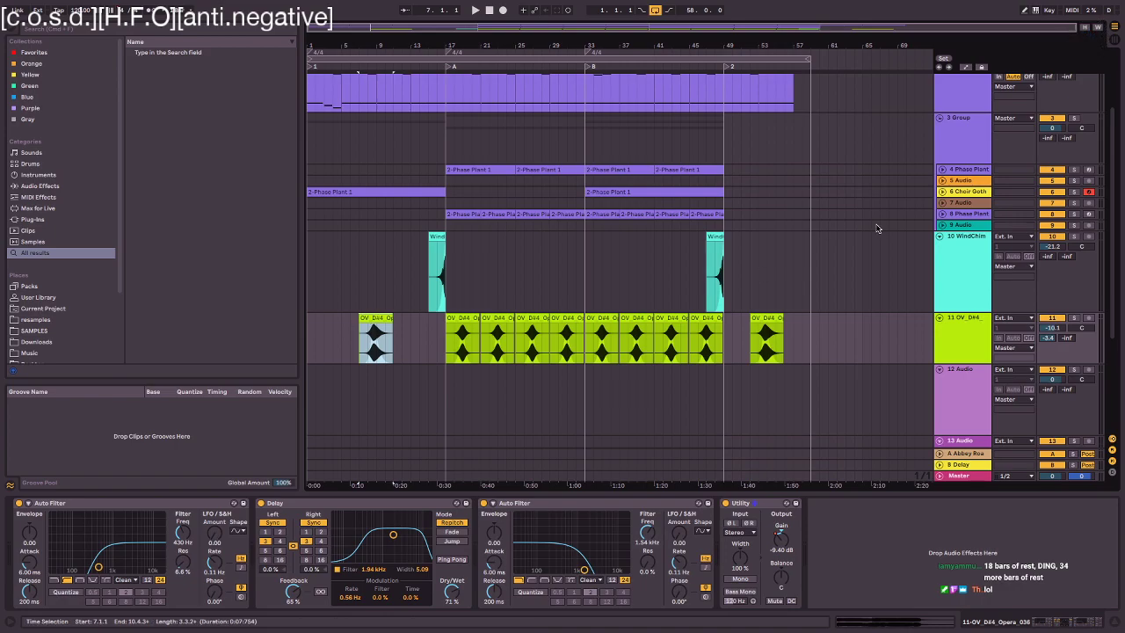
- Fold all tracks, unfold only the 2 Phase Plant track, and save the set
alt+click(939, 237)
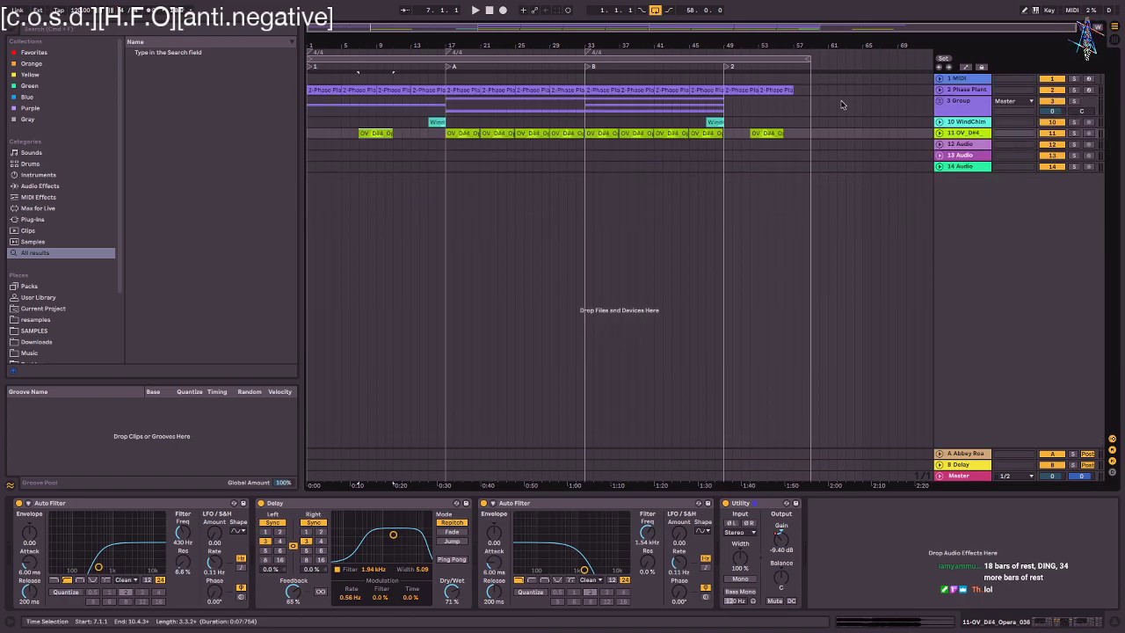
drag(965, 95, 966, 155)
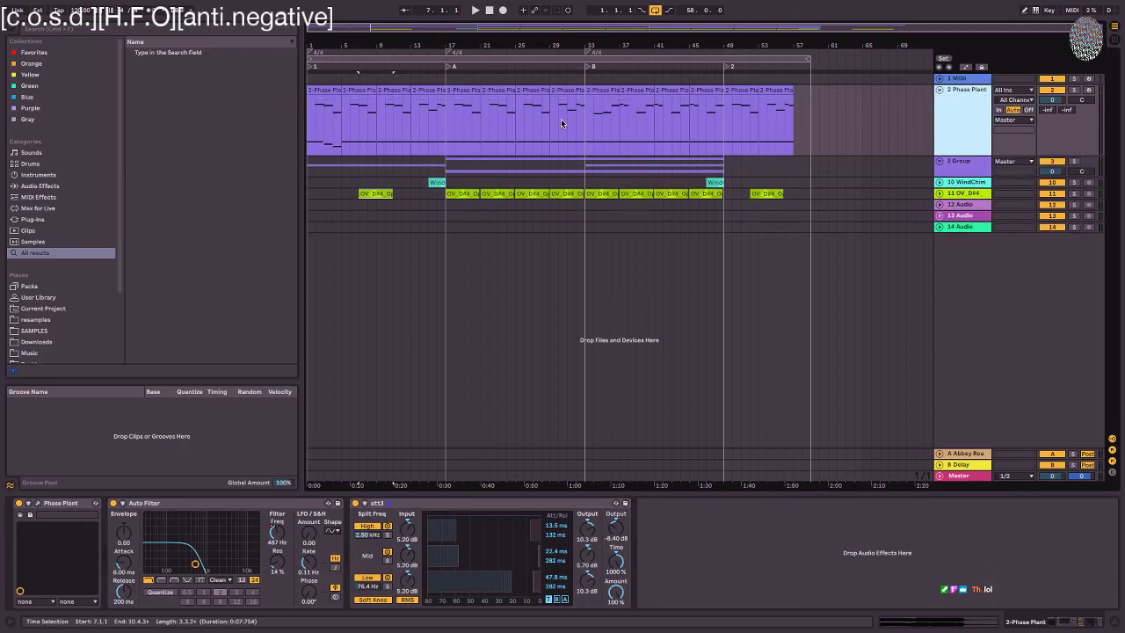
key(ctrl+s)
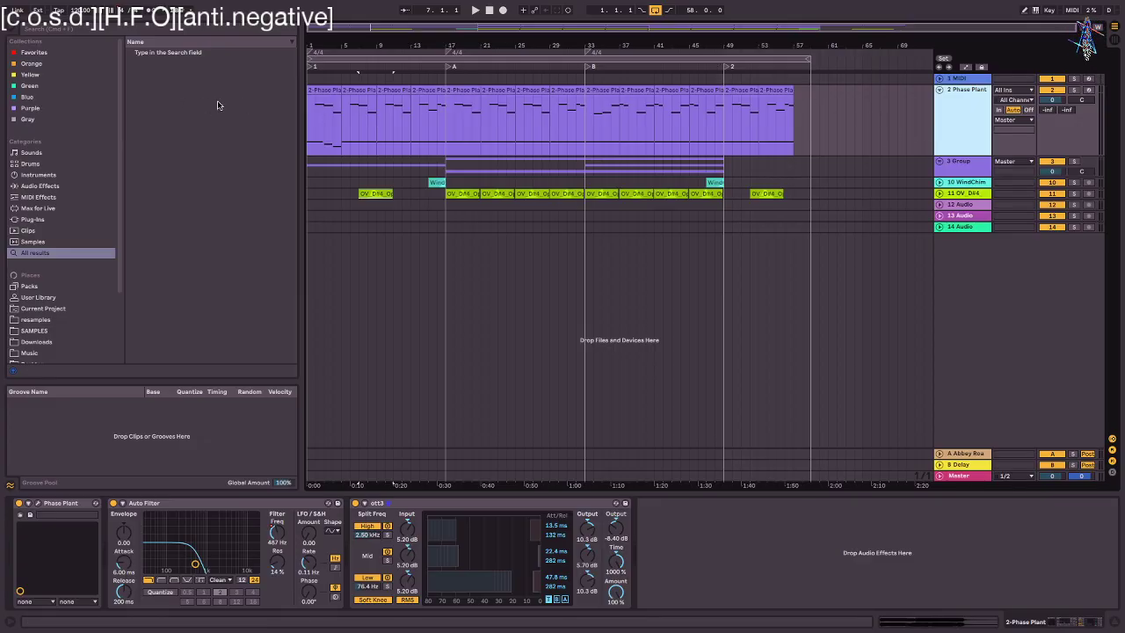
- Listen to the opening Phase Plant clips, starting playback at bar 3
click(316, 114)
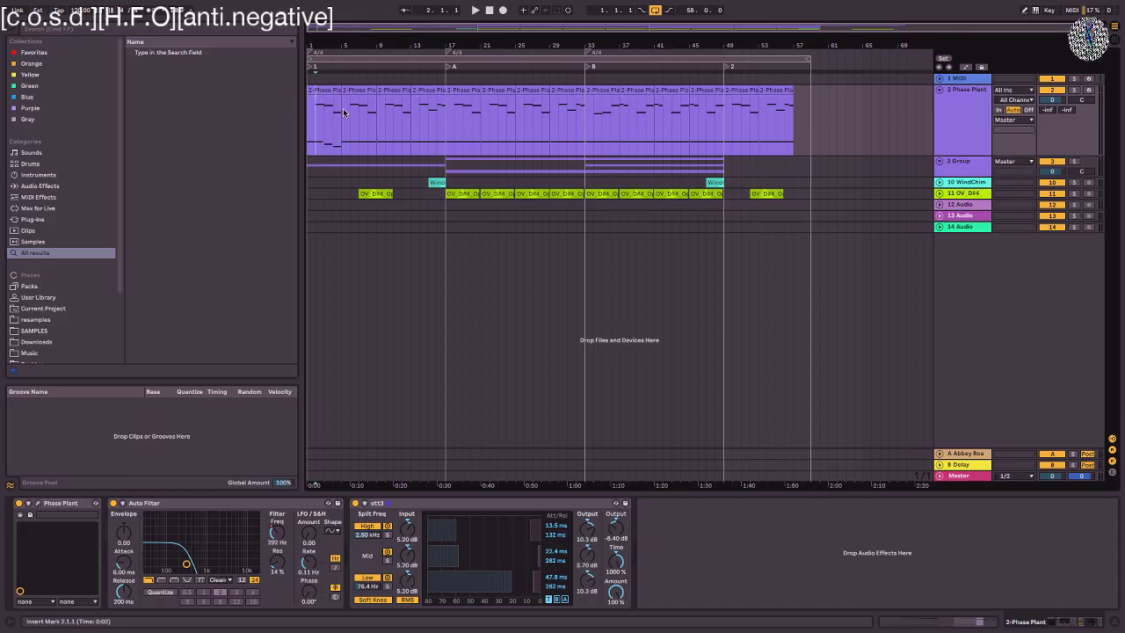
click(310, 121)
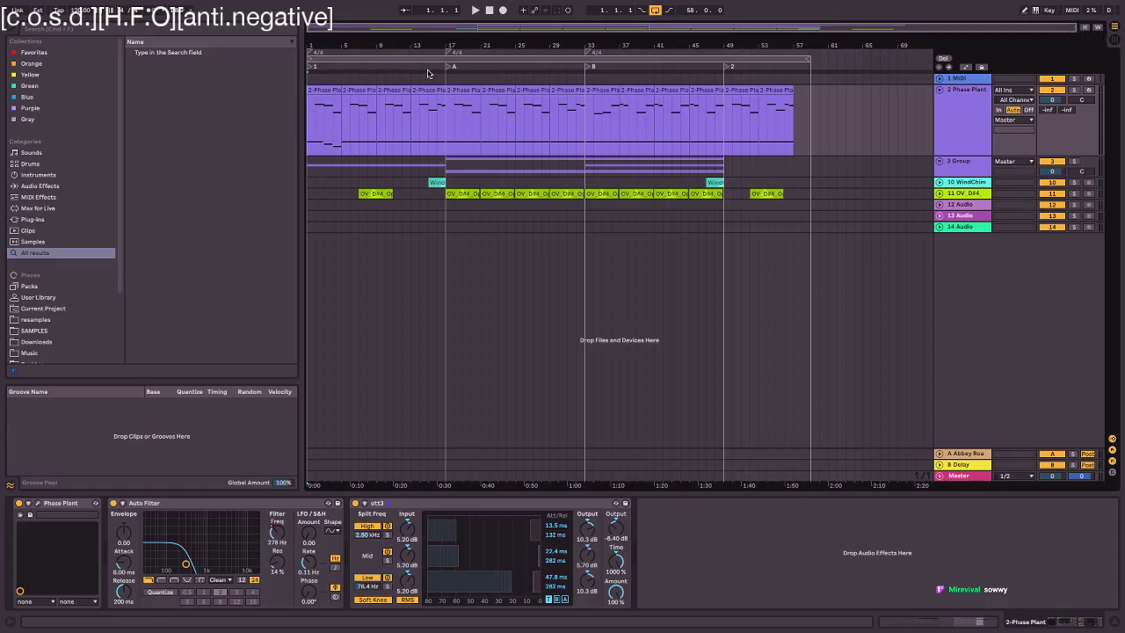
click(322, 137)
key(space)
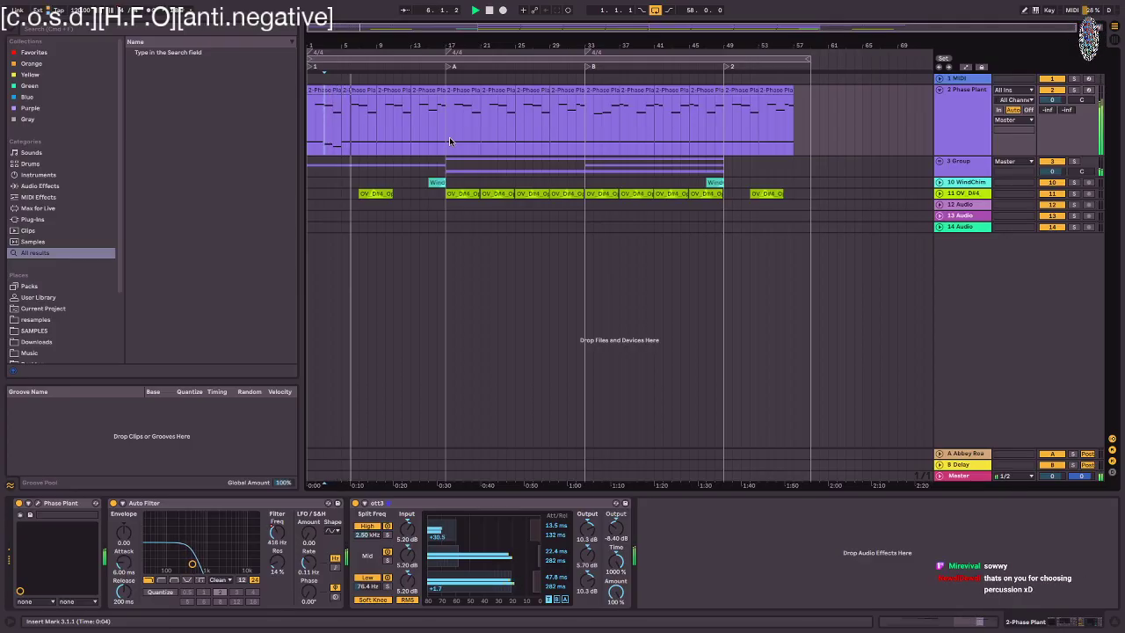
click(329, 90)
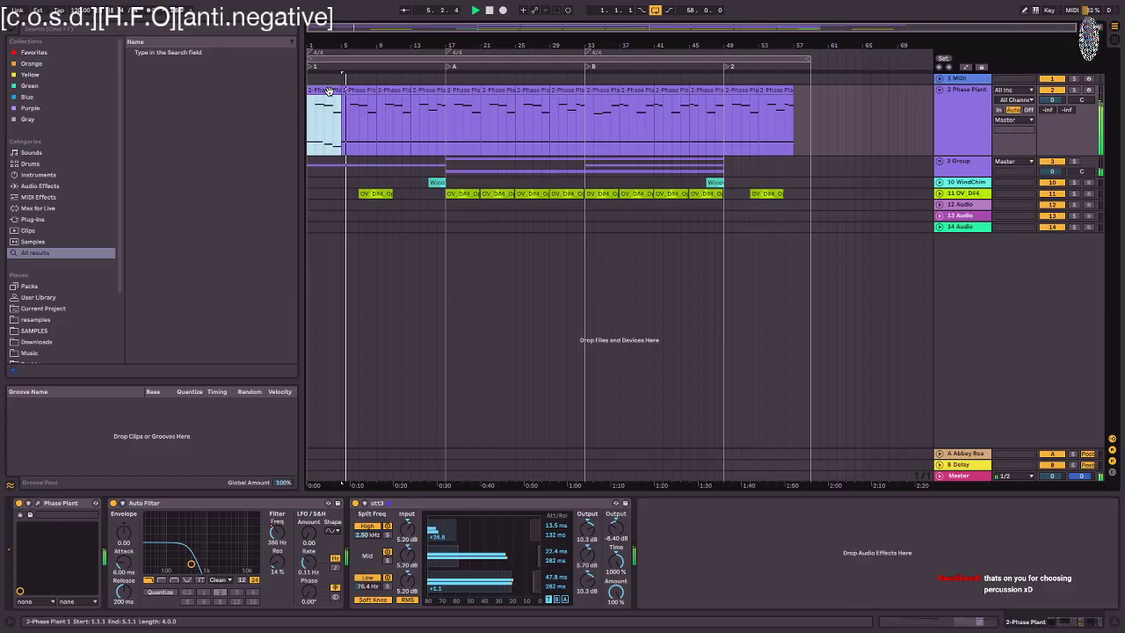
click(316, 80)
key(space)
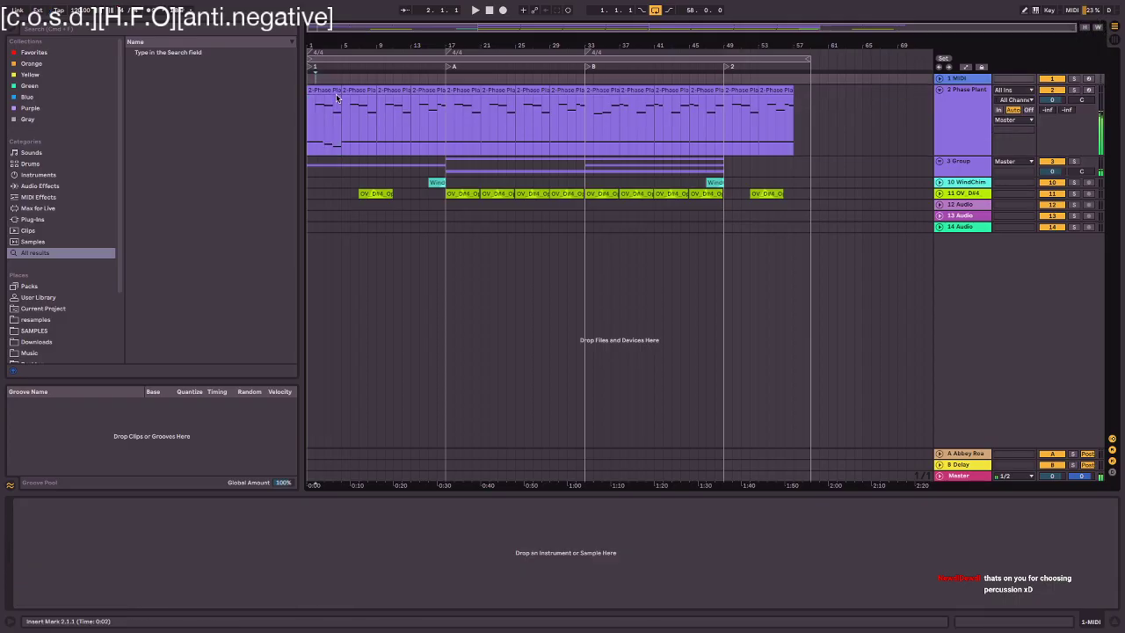
- Show the Phase Plant track's automation, try raising its Auto Filter frequency to about 9.92 kHz before bar 5, and play from bar 3
click(335, 91)
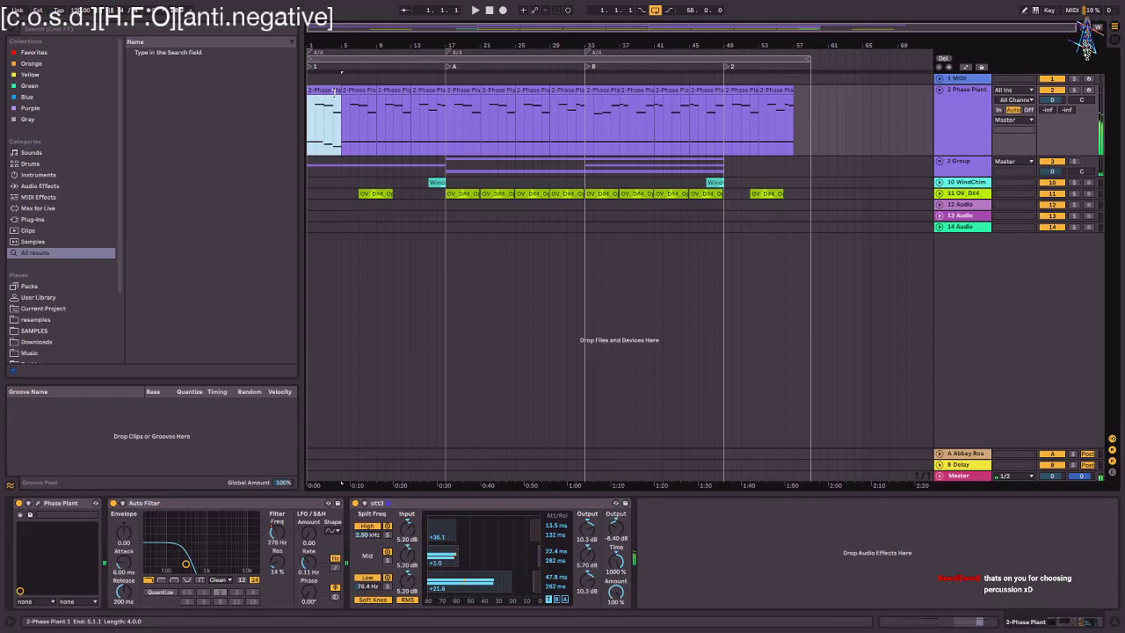
key(a)
drag(333, 135, 340, 103)
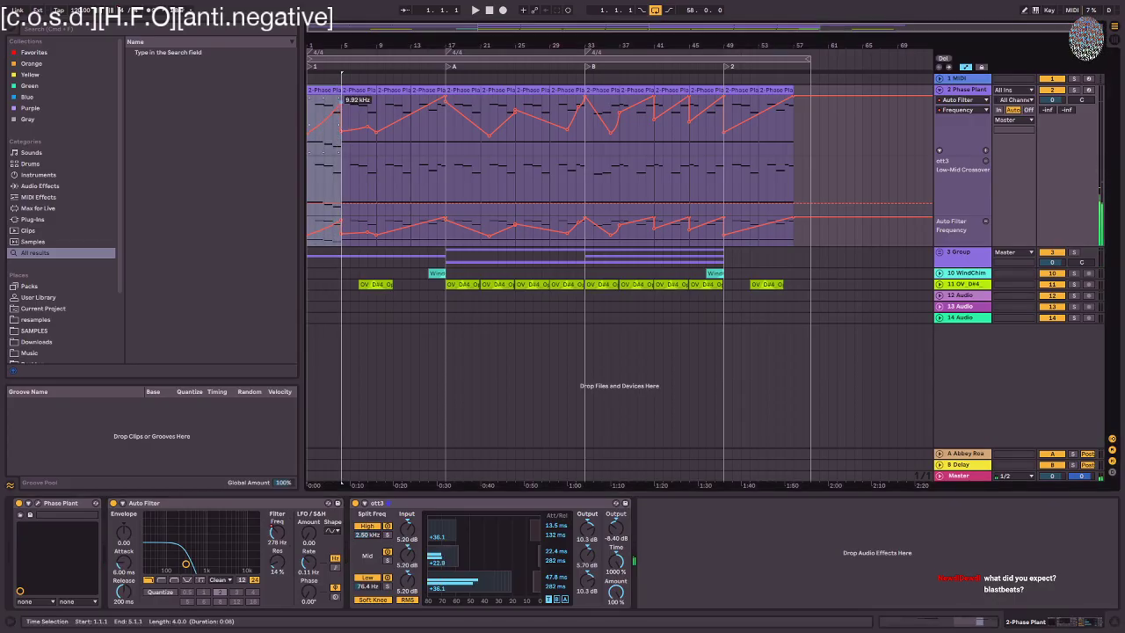
click(324, 146)
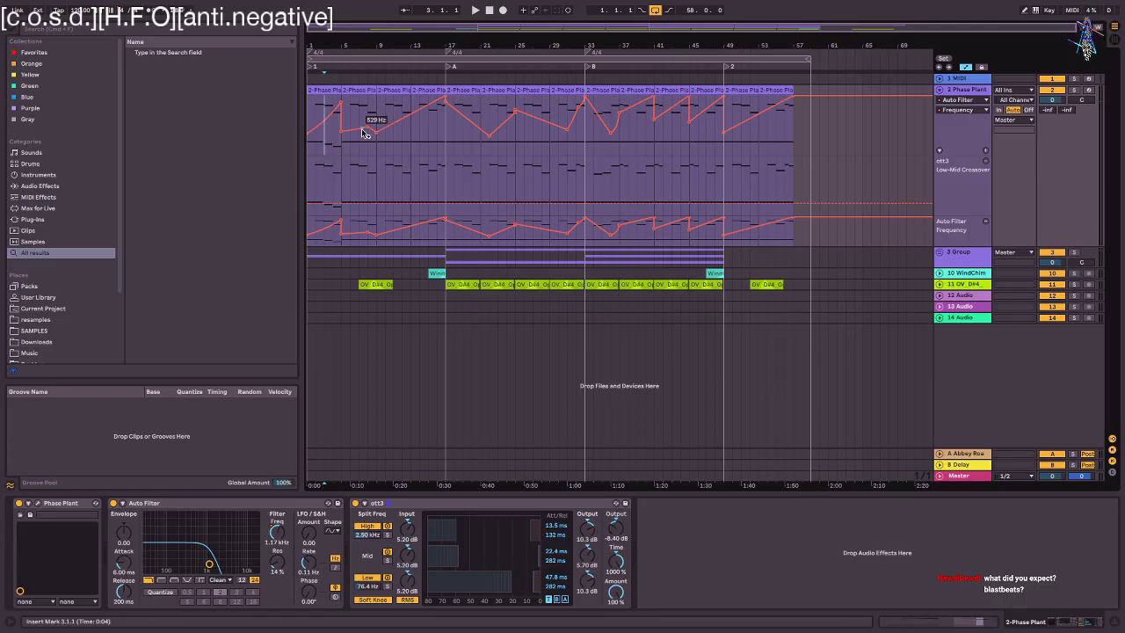
key(space)
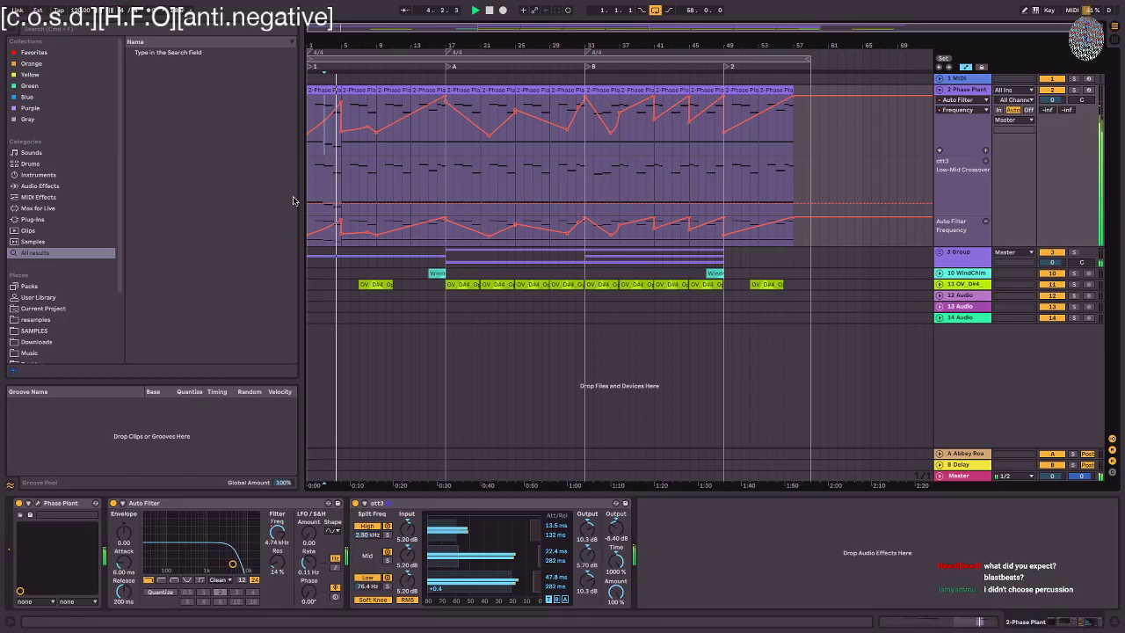
key(space)
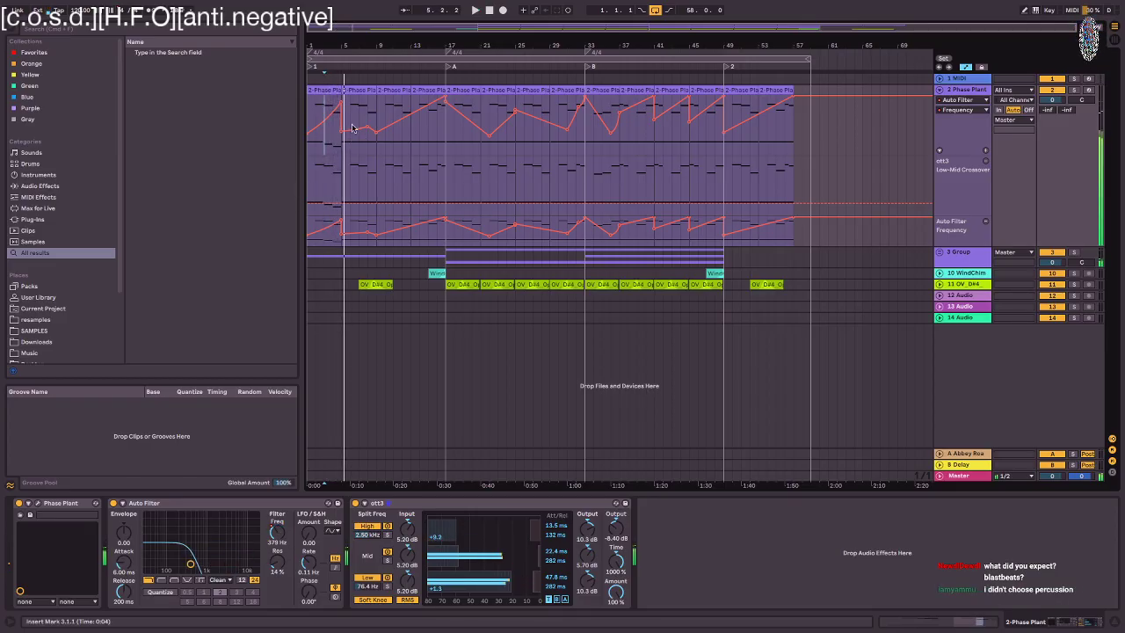
- Try a falling Auto Filter frequency curve from bar 1 to bar 5, restore the gentle rise, and hide the automation
drag(341, 103, 341, 133)
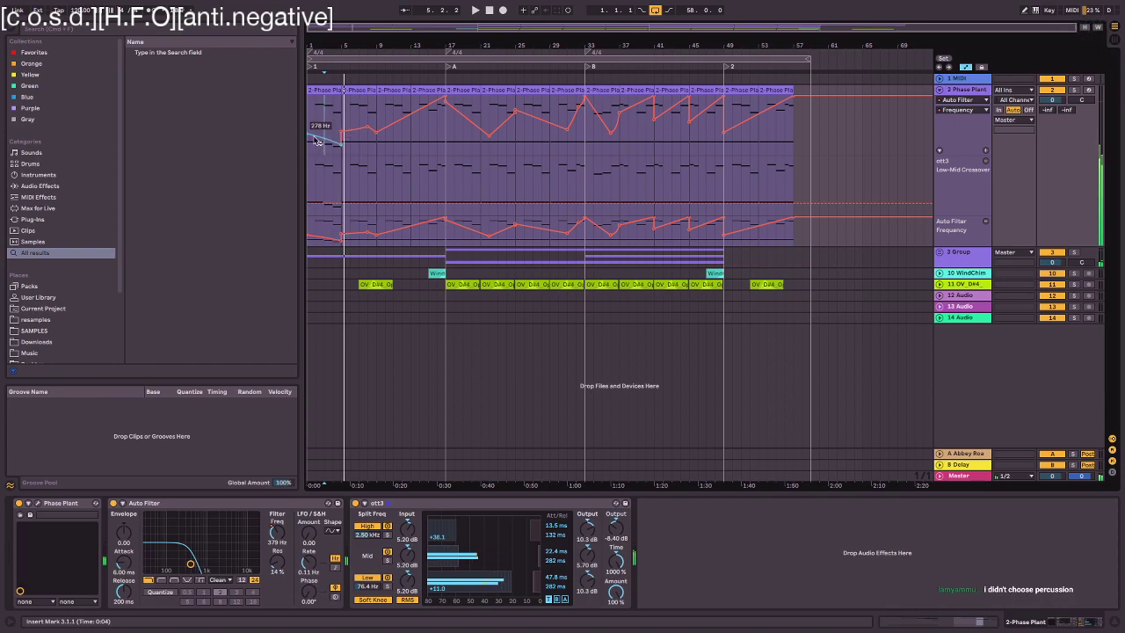
drag(326, 115, 343, 114)
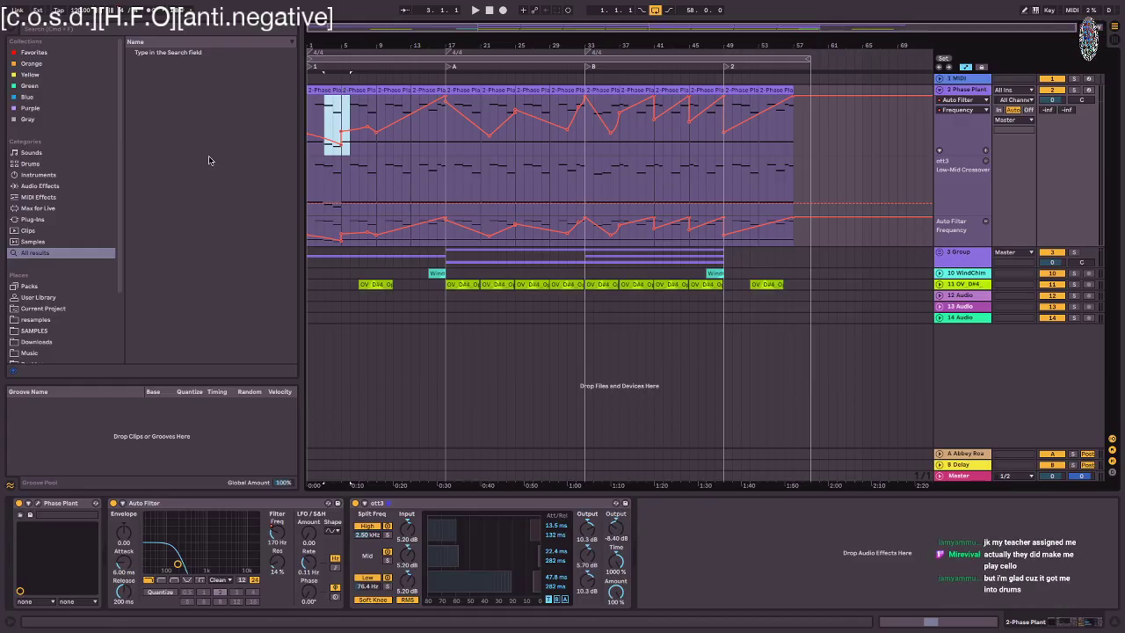
drag(324, 138, 307, 112)
click(314, 132)
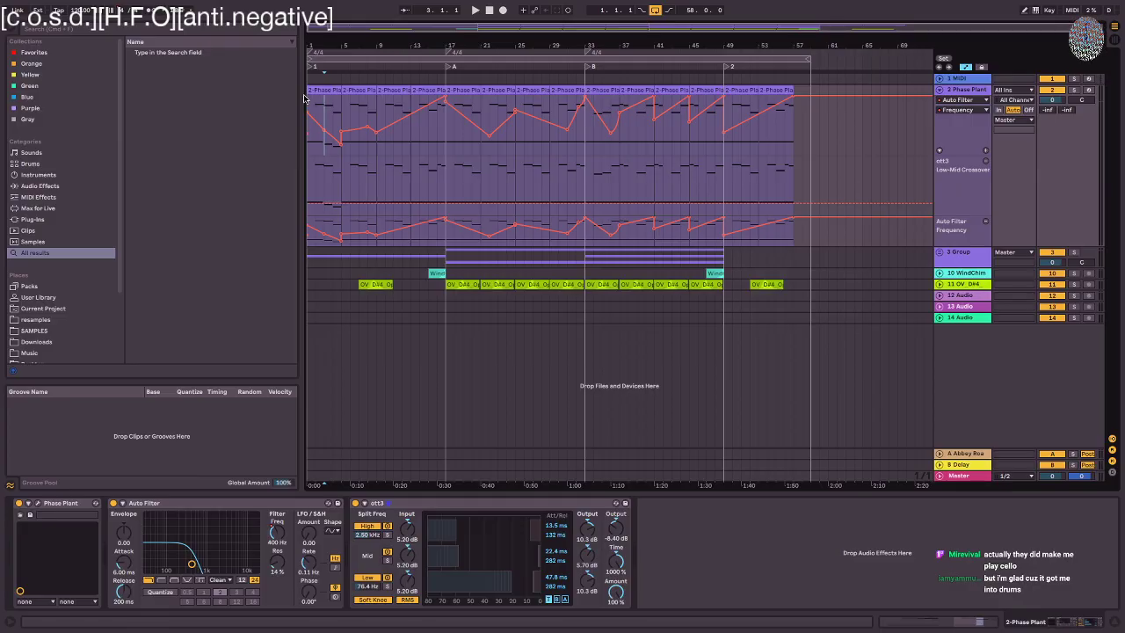
click(308, 113)
drag(325, 133, 343, 139)
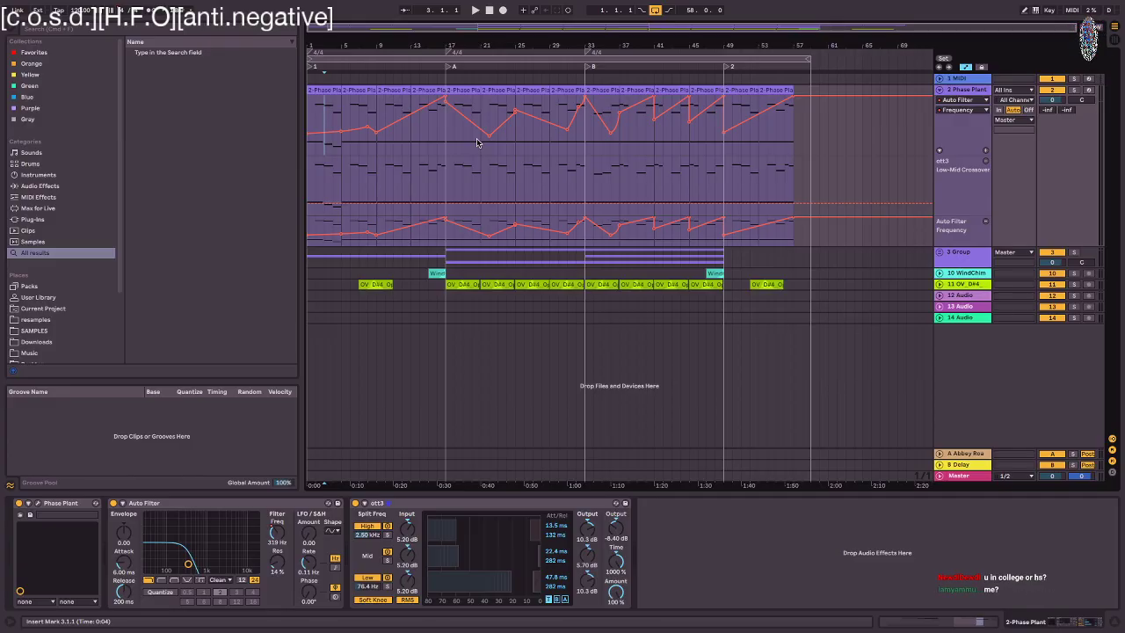
key(a)
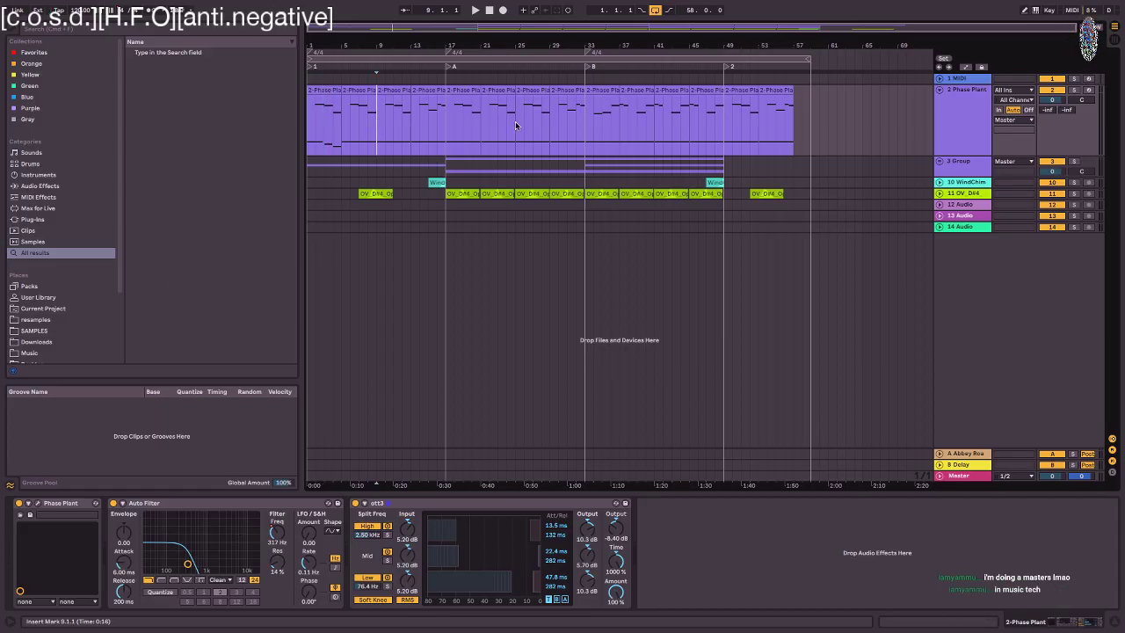
- Delete the B-1 and A-1 bass notes in the first Phase Plant clip and extend its C#0 note to the clip's end at bar 15
click(391, 130)
click(376, 137)
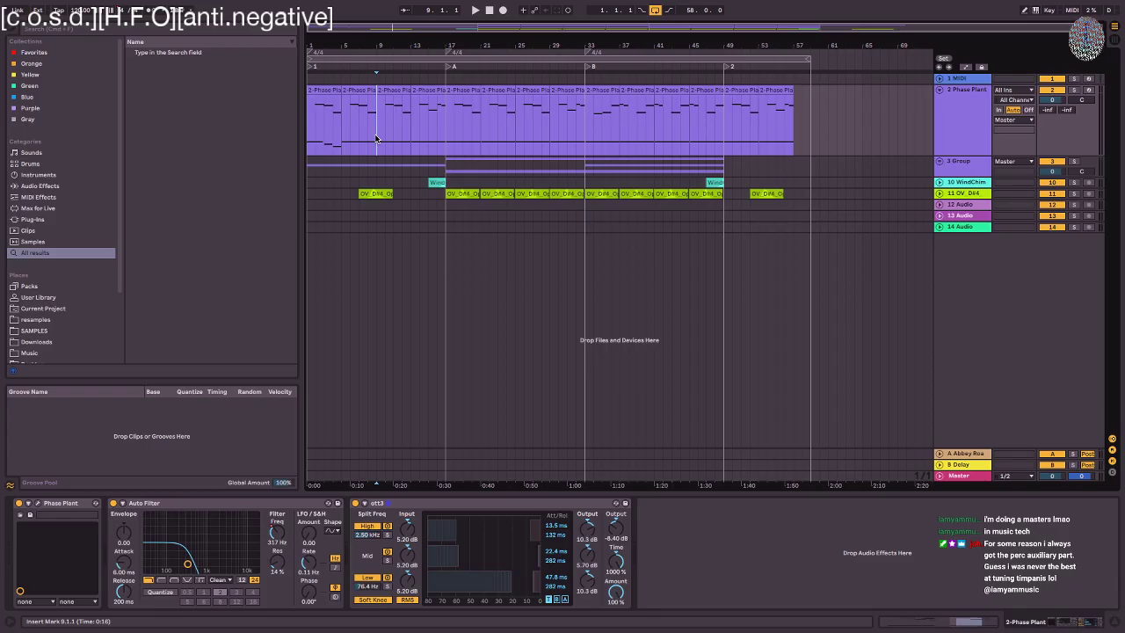
double_click(330, 91)
drag(929, 515, 834, 479)
key(Delete)
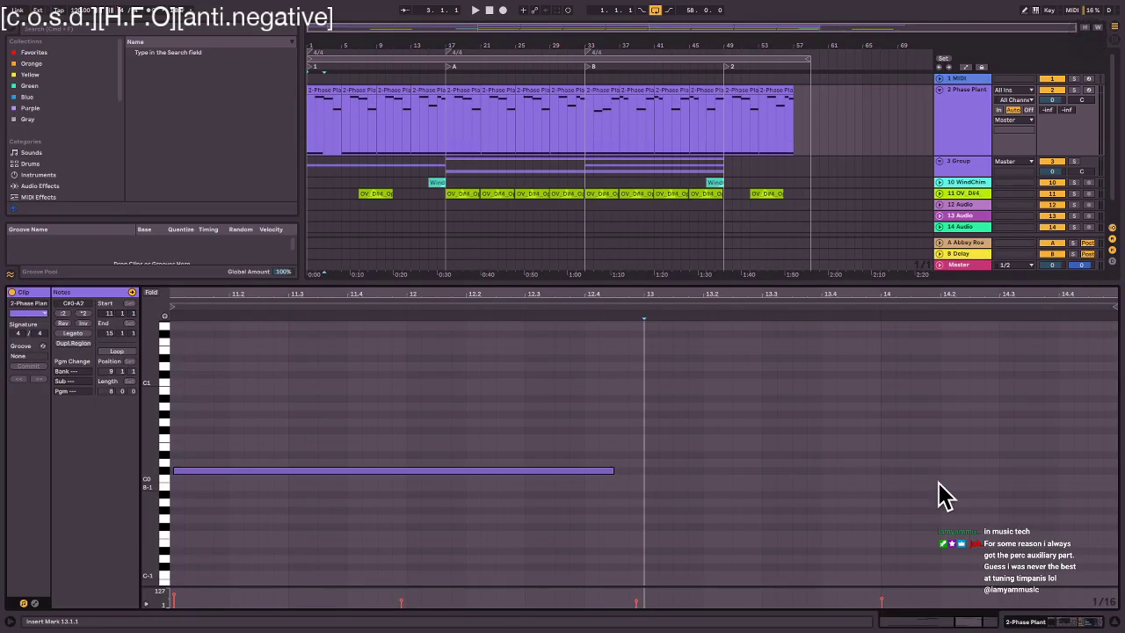
drag(611, 470, 1122, 471)
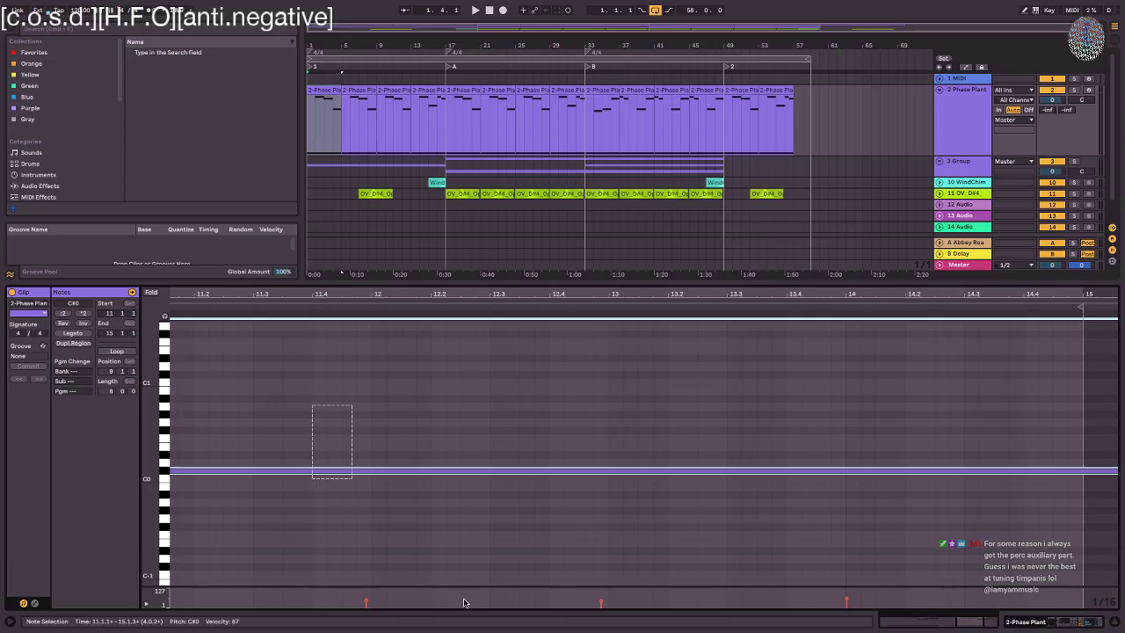
- Examine the notes of the Phase Plant clip at bar 29, particularly around the clip's bar 13
click(546, 111)
click(541, 89)
click(570, 89)
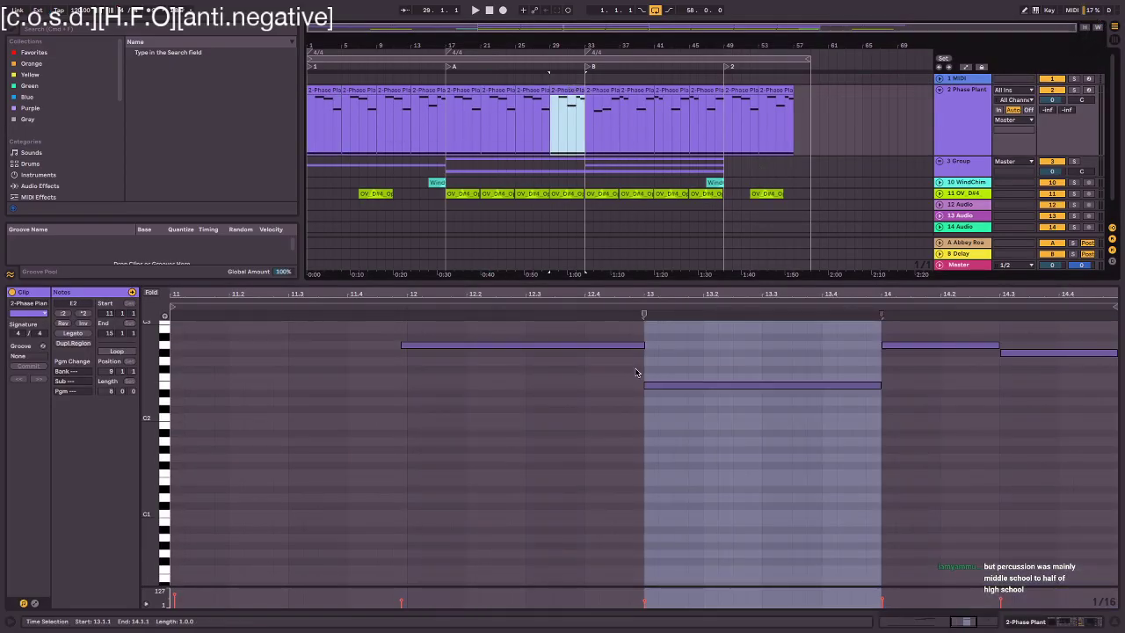
key(shift+Tab)
key(shift+Tab)
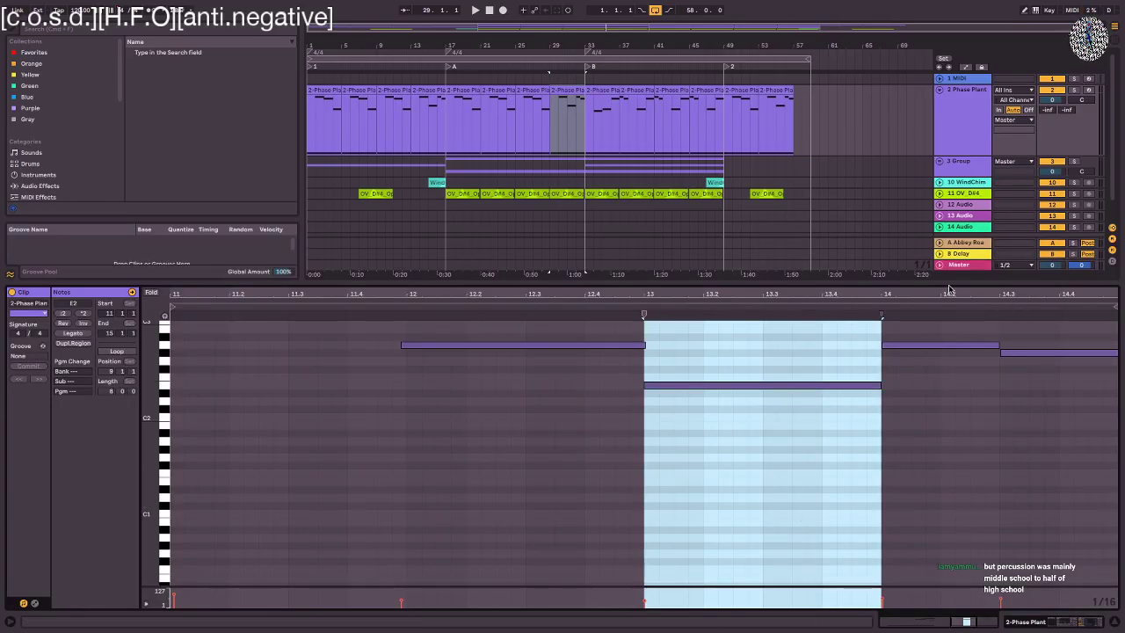
key(shift+Tab)
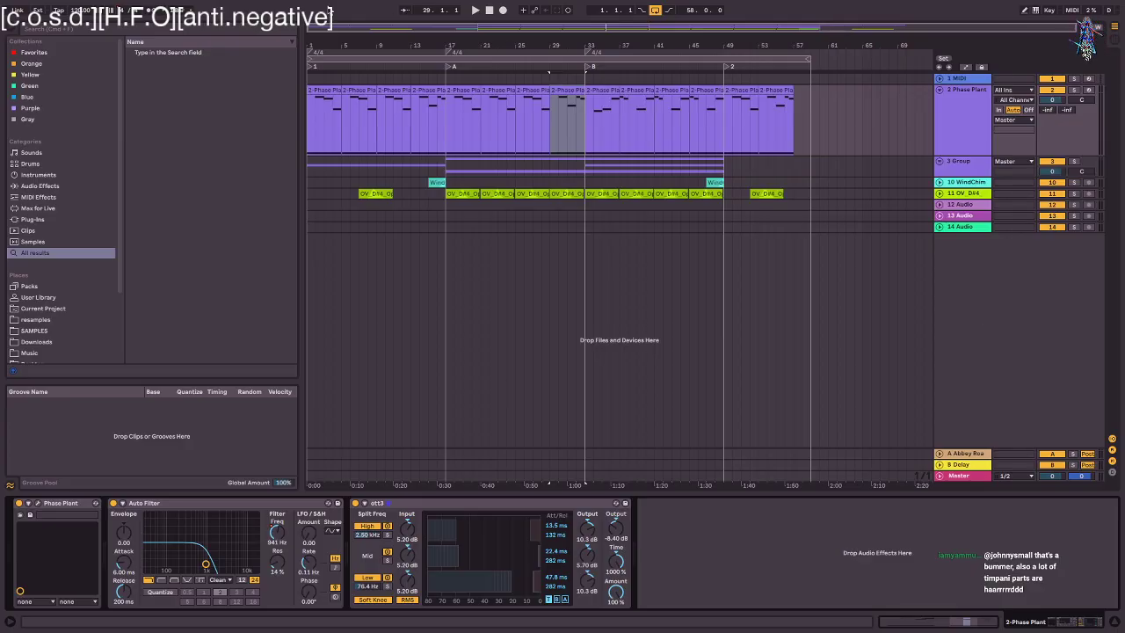
- Unfold all tracks and listen to the WindChimes transition into bar 17
alt+click(940, 182)
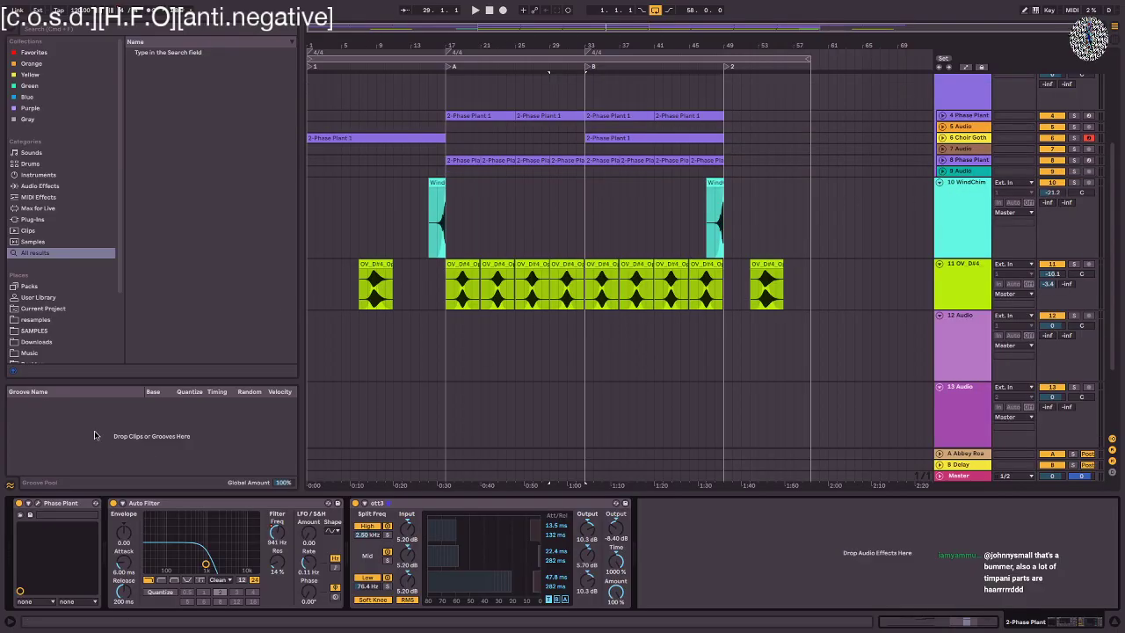
click(433, 219)
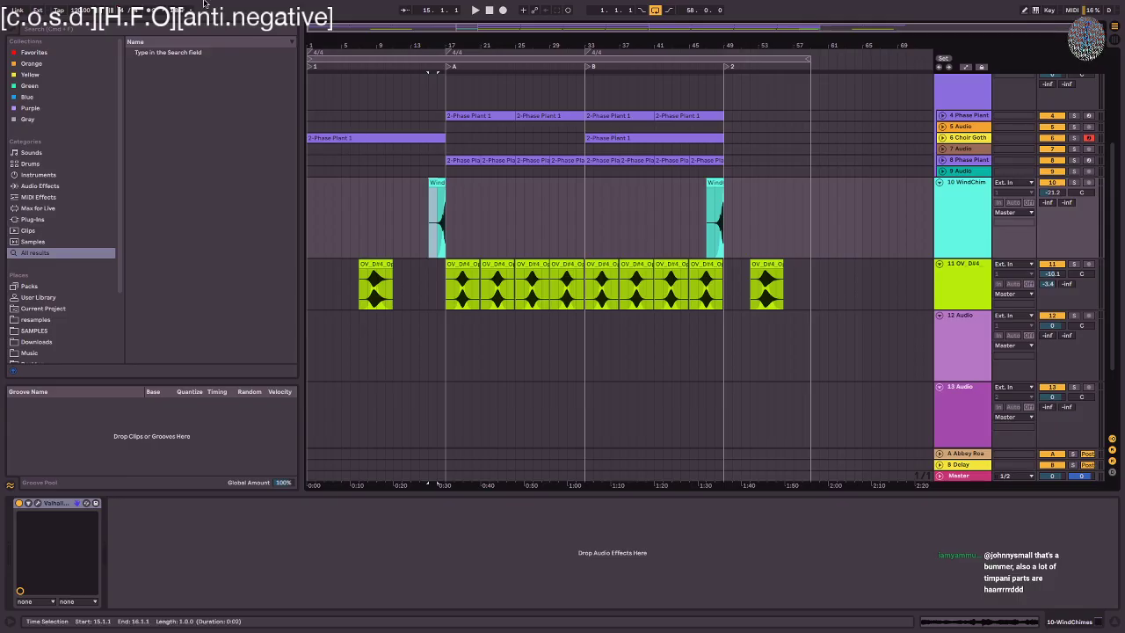
drag(428, 46, 430, 132)
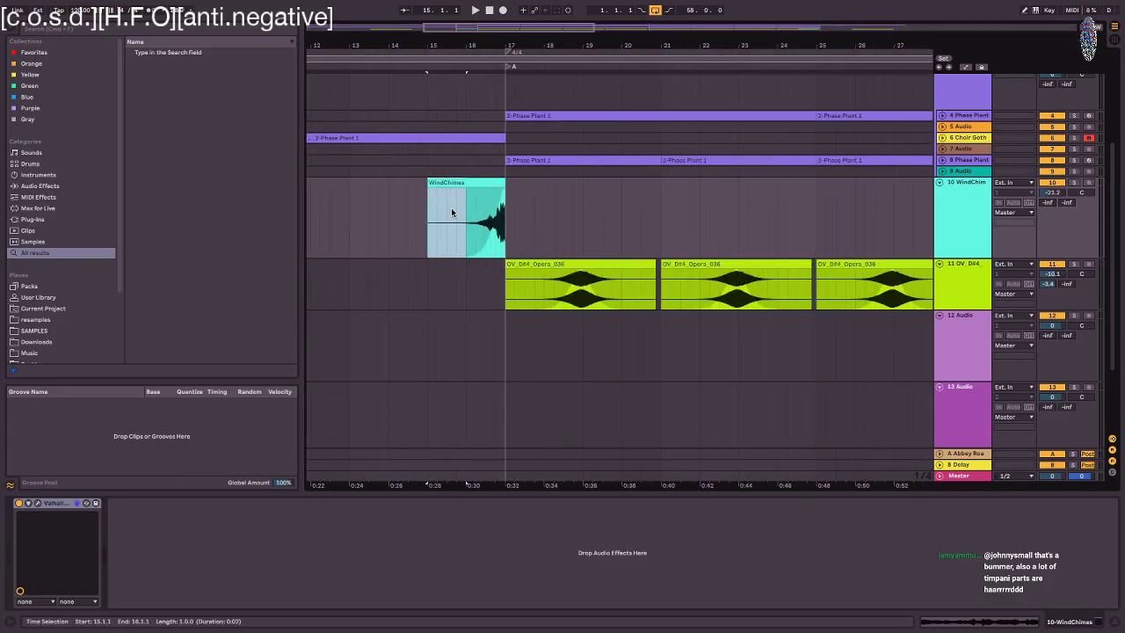
click(475, 215)
key(space)
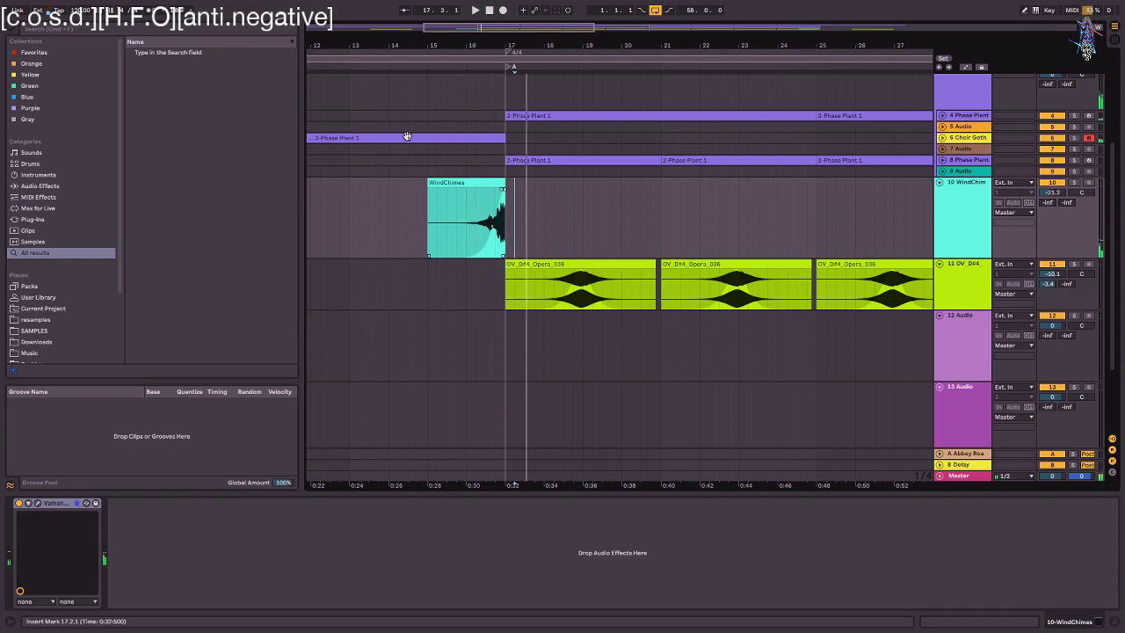
- Return to the full arrangement and inspect the opera vocal track's effect devices
scroll(519, 143, up, 5)
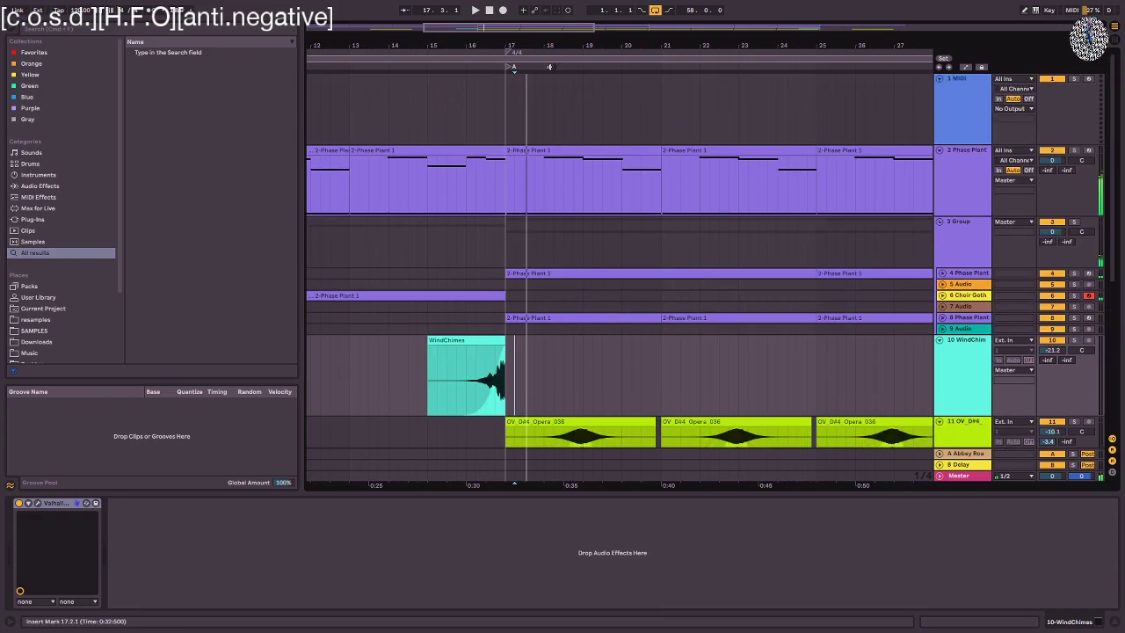
drag(532, 43, 470, 6)
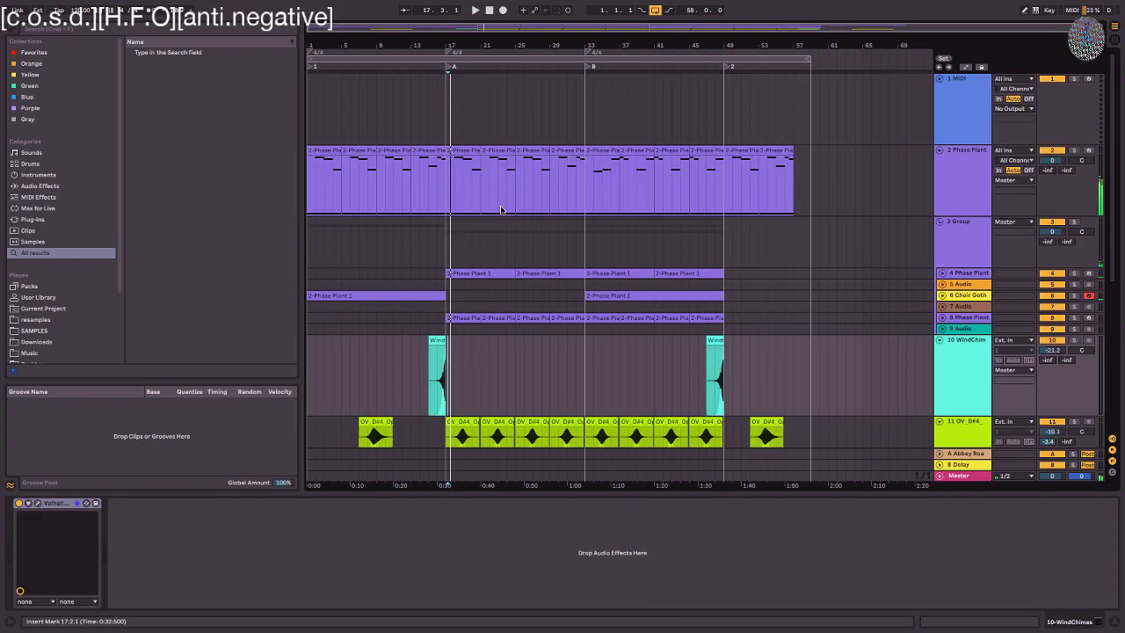
click(970, 430)
scroll(885, 455, down, 2)
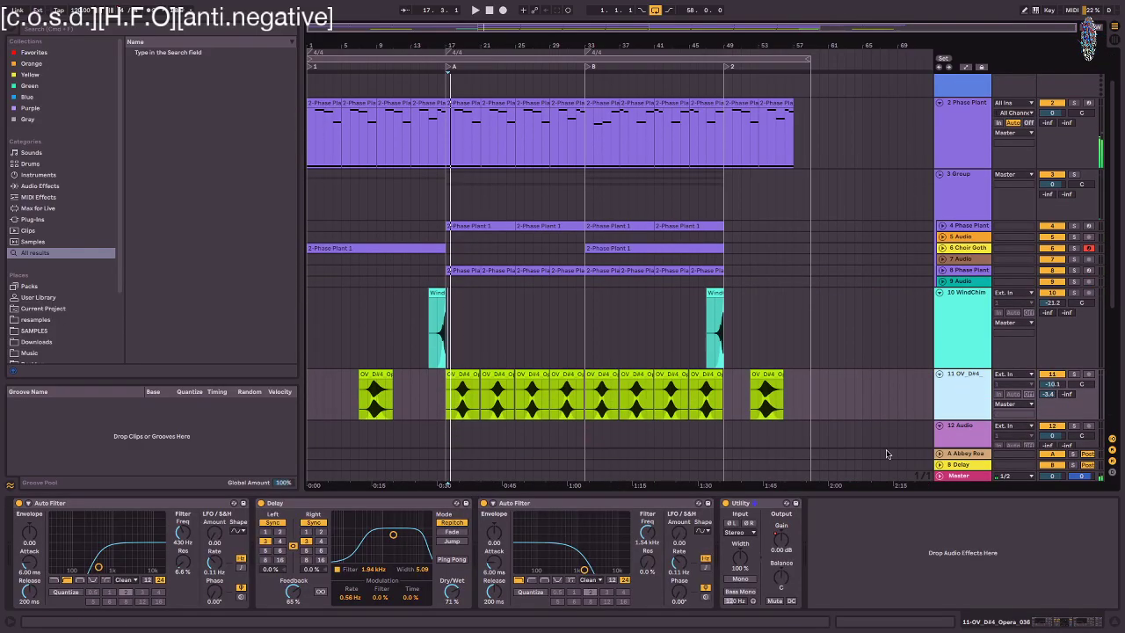
- Select bars 18 to 20 within the opera vocal clip starting at bar 17 and listen to that passage
scroll(853, 462, down, 3)
click(455, 343)
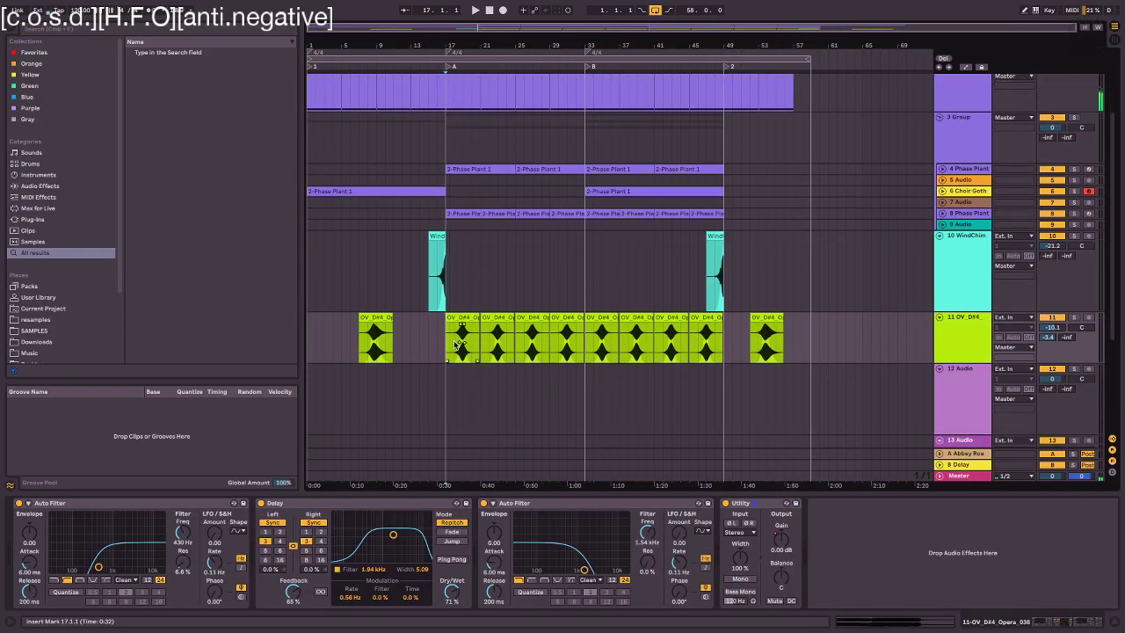
drag(473, 345, 454, 344)
drag(455, 47, 439, 137)
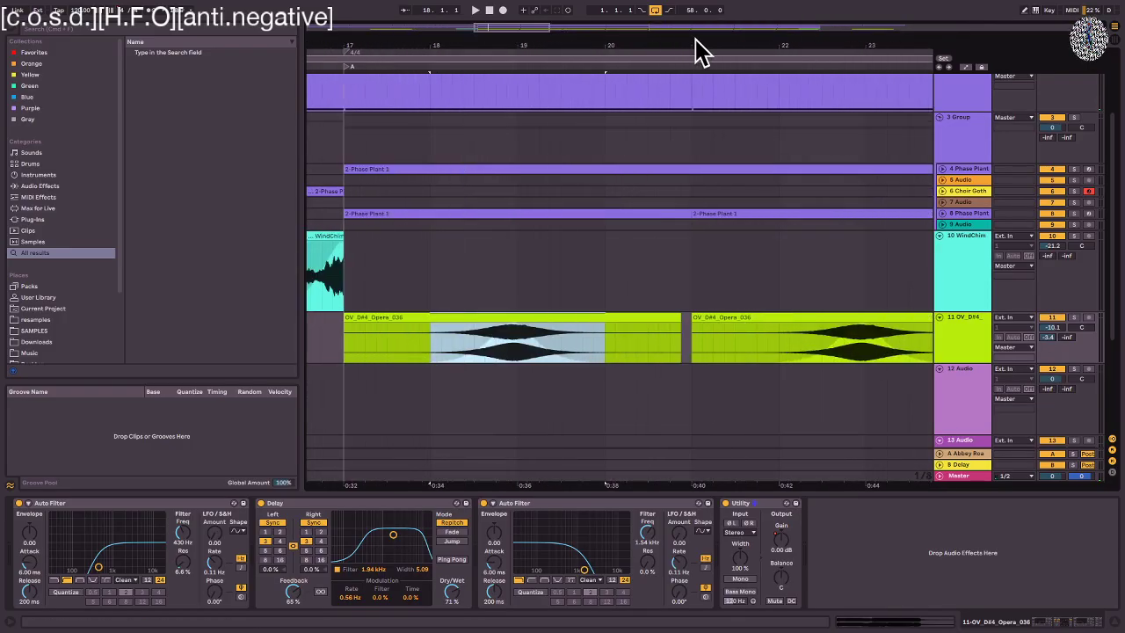
key(space)
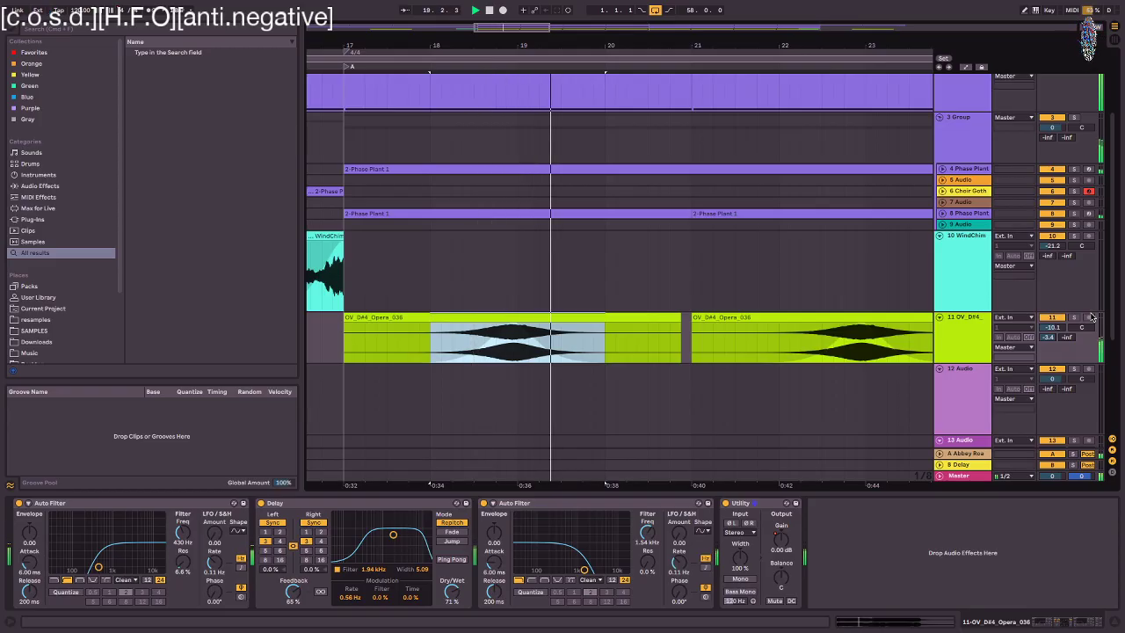
- Return to the wider arrangement, set the insert marker at bar 3 on the WindChimes track, and view the upper tracks
drag(691, 46, 499, 7)
scroll(500, 369, down, 3)
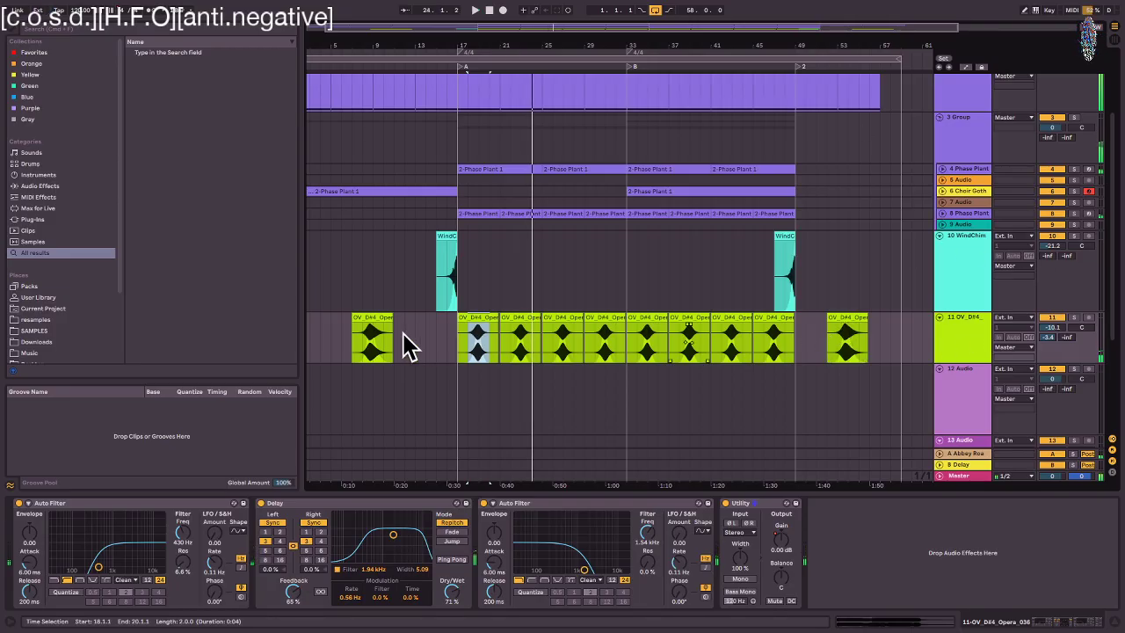
click(308, 252)
key(space)
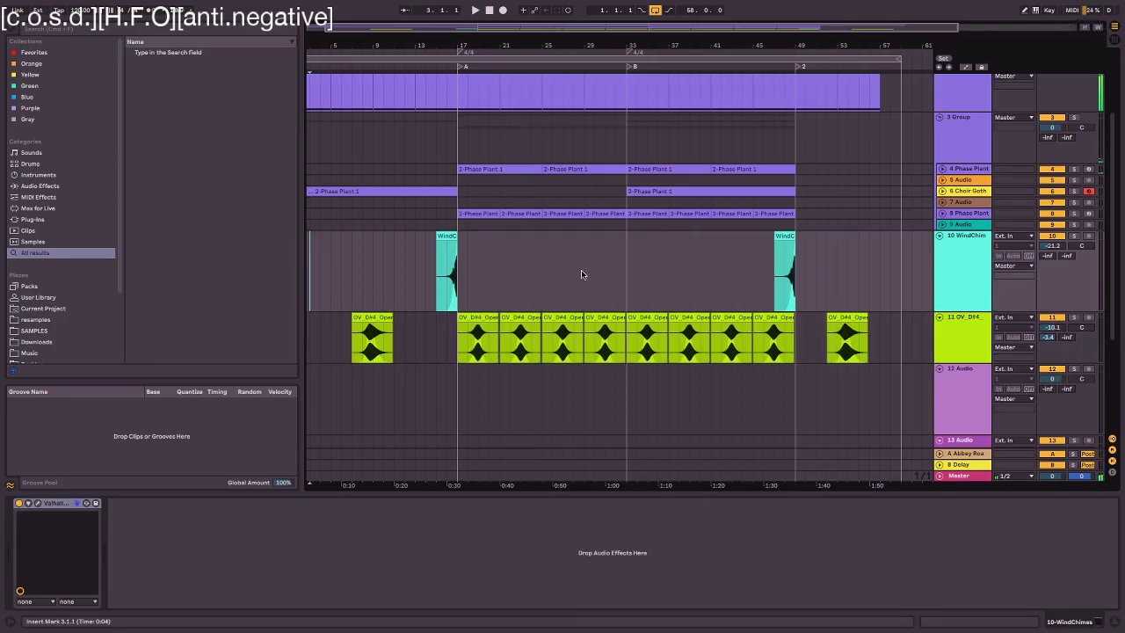
scroll(581, 275, up, 3)
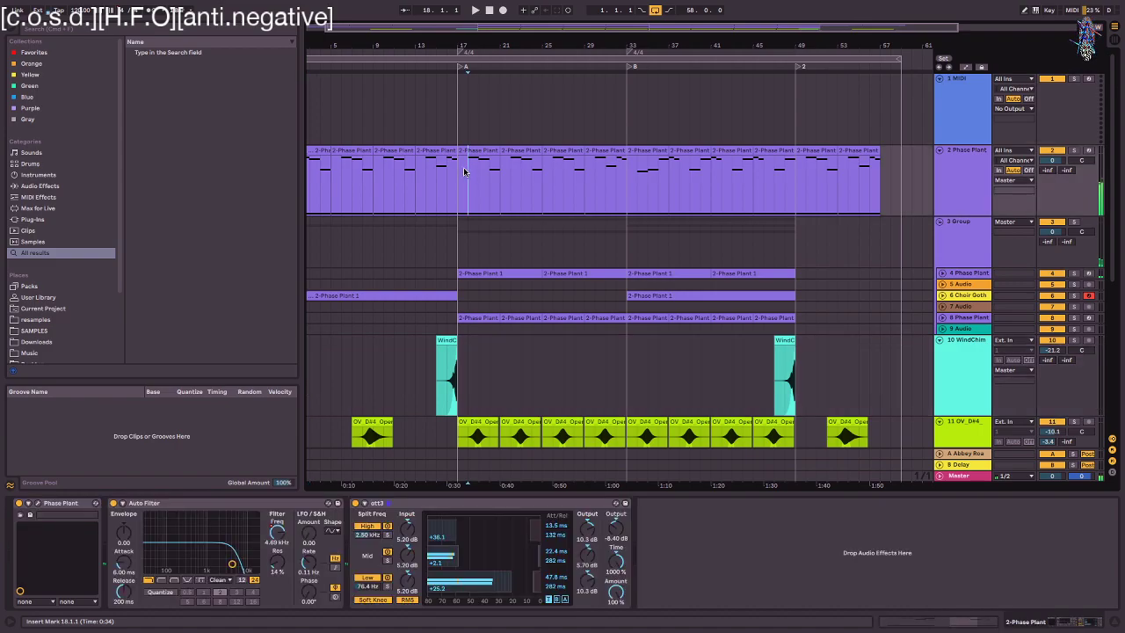